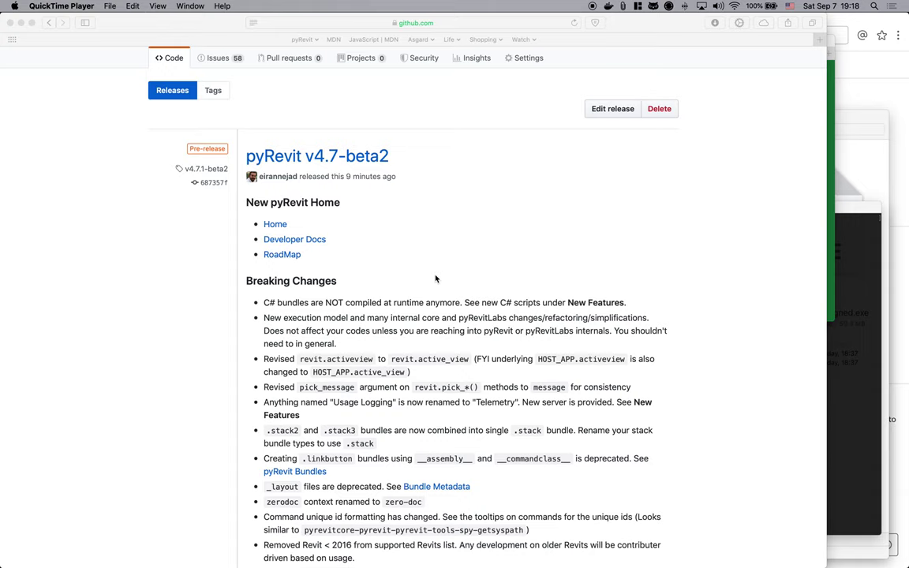
# - Bring the browser window to the front and look over the current page
pyautogui.moveTo(243, 556)
pyautogui.click(195, 354)
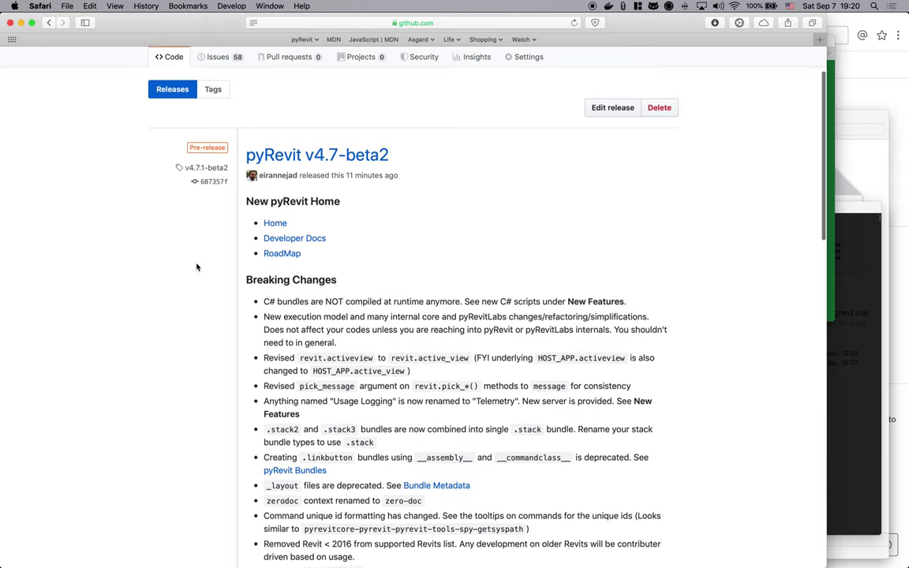
pyautogui.scroll(-3, 196, 264)
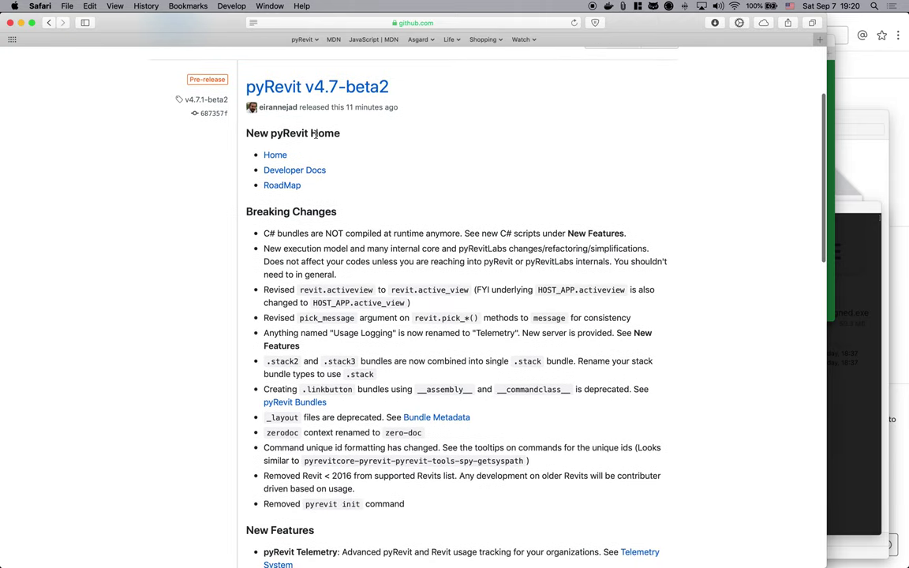
pyautogui.scroll(1, 317, 138)
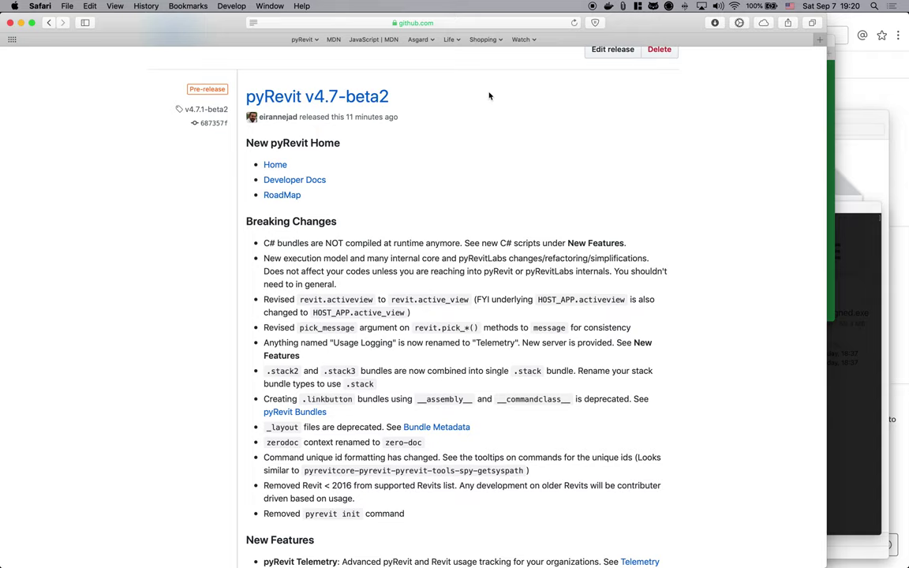
# - Load wiki.pyrevitlabs.io in a new browser tab, then close that tab
pyautogui.press('super+t')
pyautogui.write('wiki.')
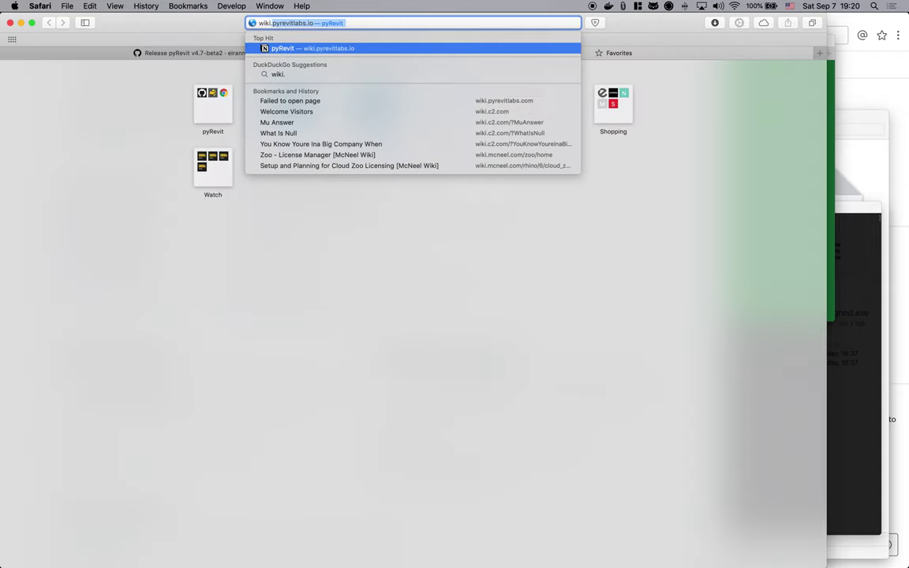
pyautogui.press('Return')
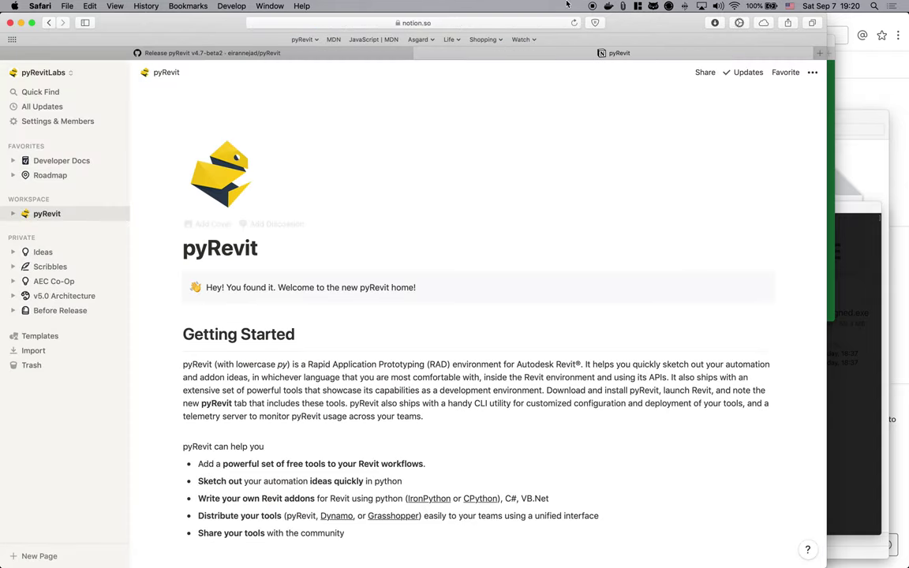
pyautogui.click(421, 53)
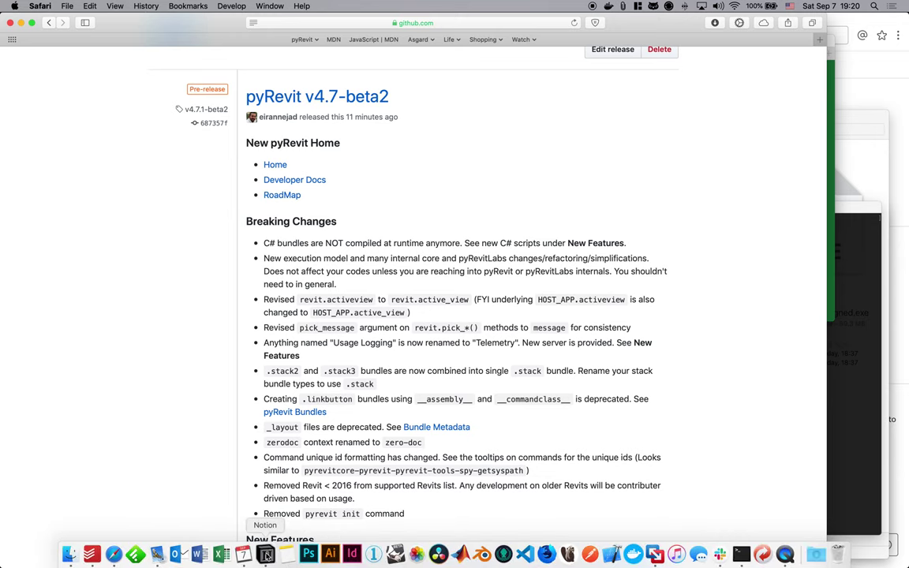
# - Glance at the pyRevit home page in the Notion app, then launch Firefox from Spotlight
pyautogui.click(239, 498)
pyautogui.scroll(8, 234, 274)
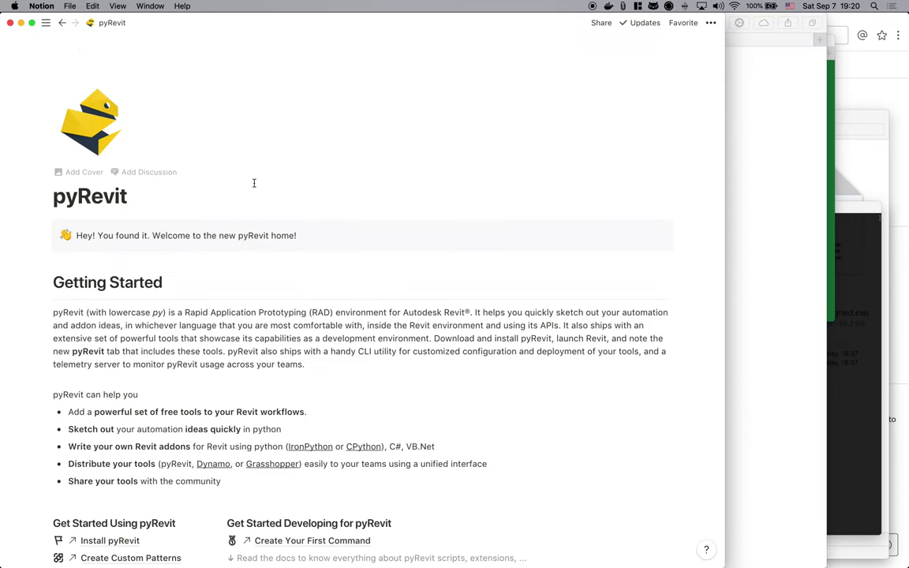
pyautogui.press('super+Tab')
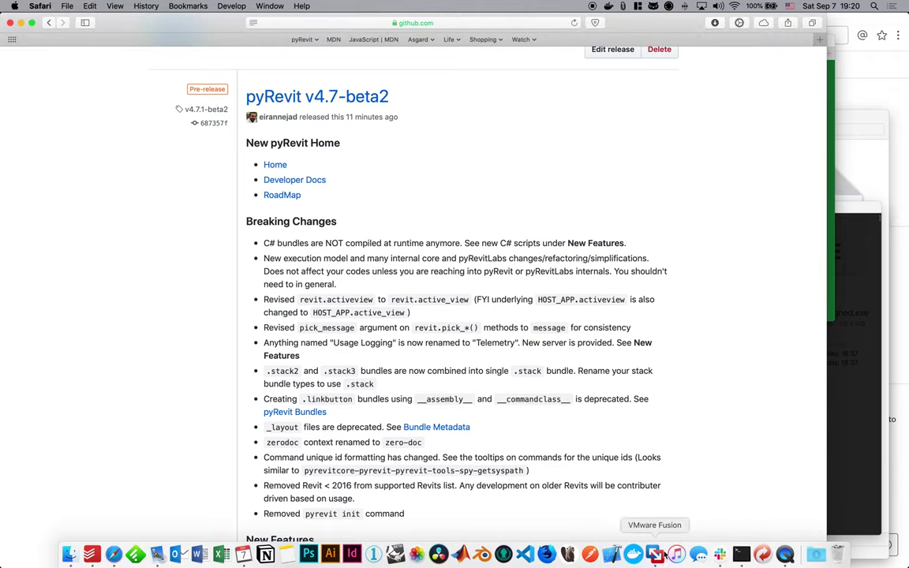
pyautogui.press('super+space')
pyautogui.write('firefox')
pyautogui.press('Return')
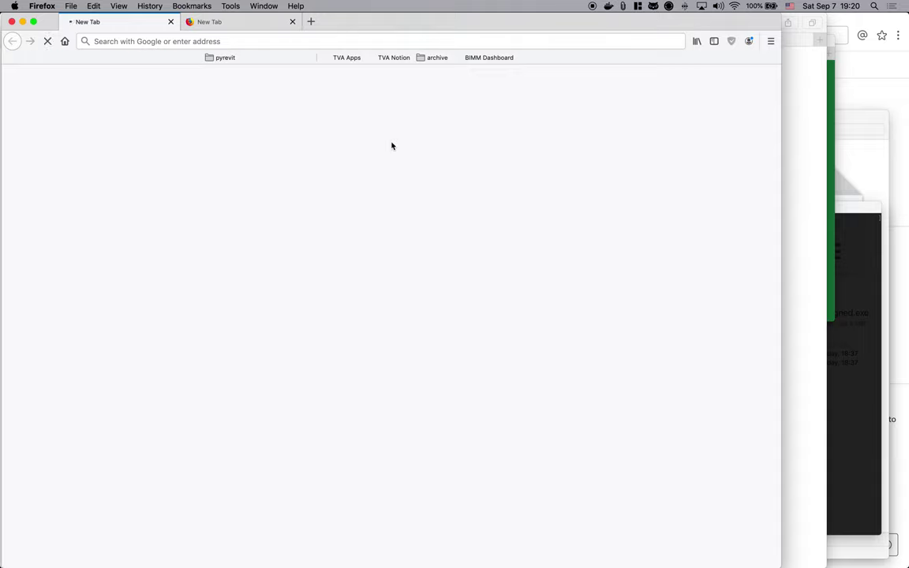
# - Close the extra empty tab and enter wiki.pyrevitlabs.io in Firefox's address bar
pyautogui.click(292, 21)
pyautogui.click(264, 40)
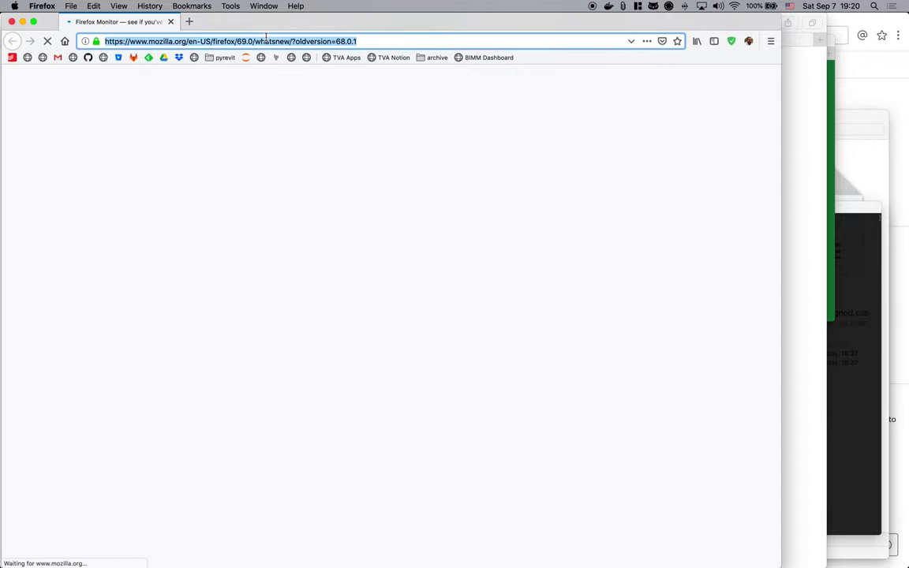
pyautogui.press('BackSpace')
pyautogui.write('pyrevit')
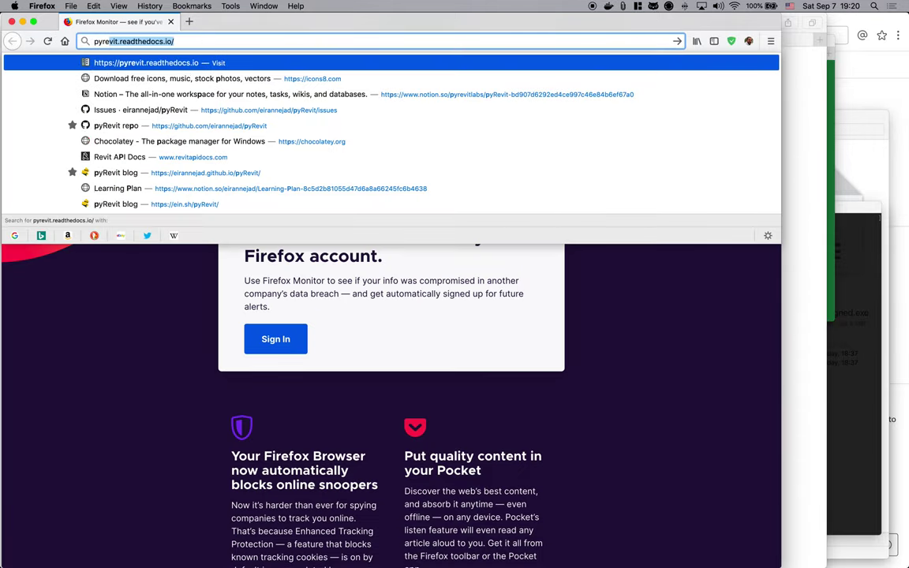
pyautogui.press('BackSpace')
pyautogui.press('BackSpace')
pyautogui.press('BackSpace')
pyautogui.press('BackSpace')
pyautogui.press('BackSpace')
pyautogui.press('BackSpace')
pyautogui.press('BackSpace')
pyautogui.press('BackSpace')
pyautogui.write('wiki.p')
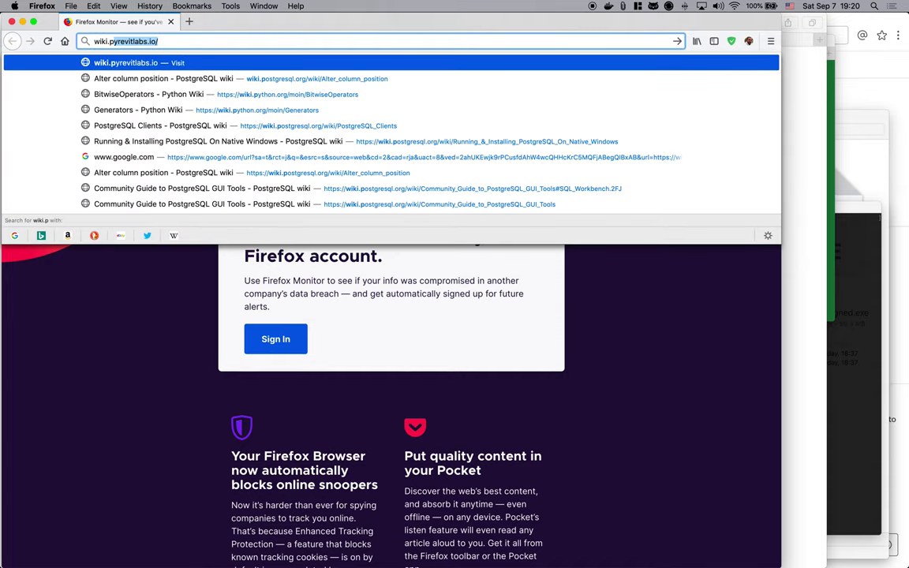
pyautogui.press('Return')
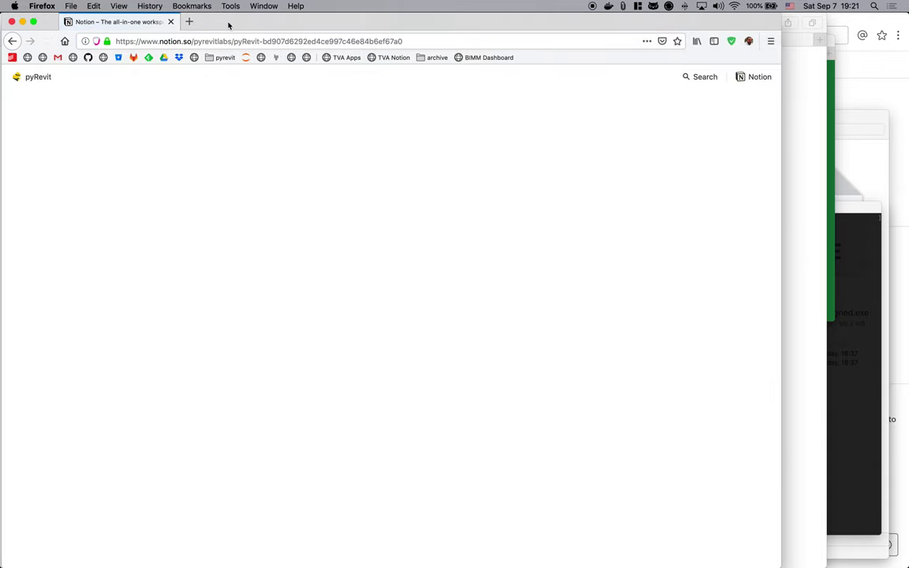
pyautogui.scroll(-10, 317, 225)
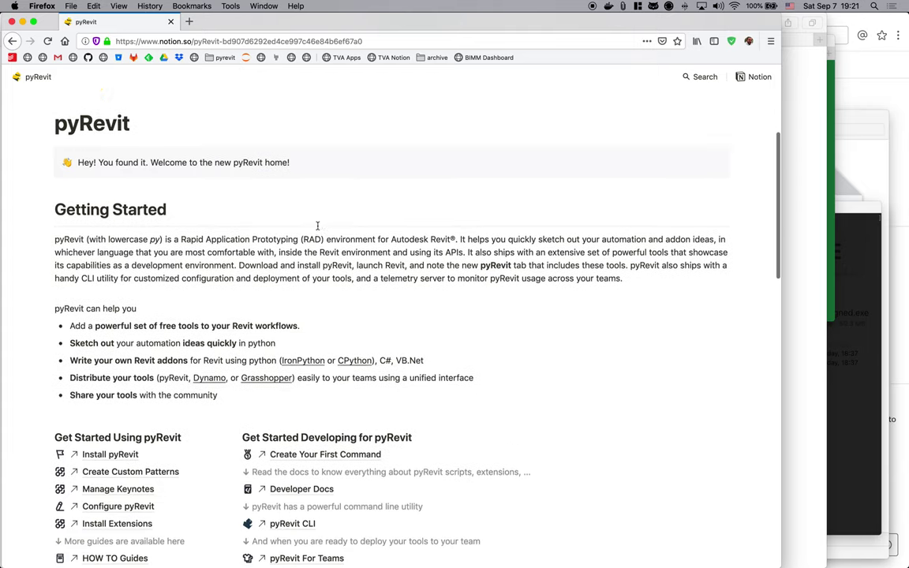
pyautogui.scroll(-6, 317, 227)
pyautogui.scroll(15, 317, 226)
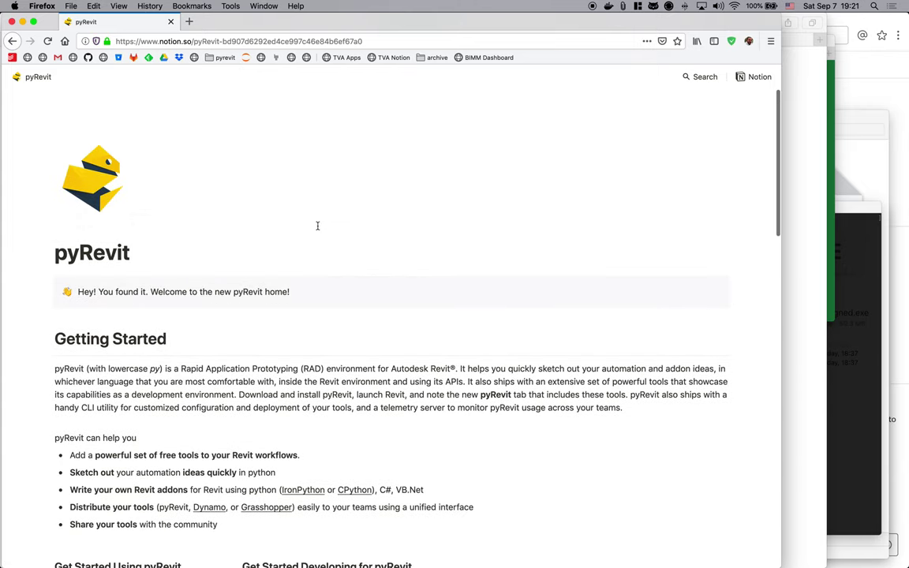
pyautogui.scroll(-2, 317, 225)
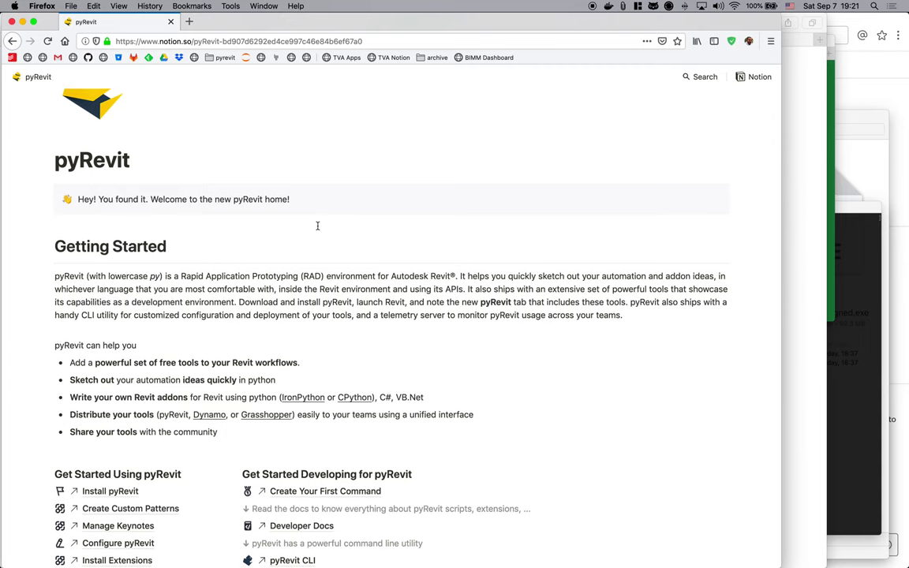
pyautogui.scroll(1, 317, 226)
pyautogui.scroll(-2, 256, 197)
pyautogui.scroll(-4, 256, 197)
pyautogui.scroll(4, 180, 170)
pyautogui.scroll(-1, 180, 170)
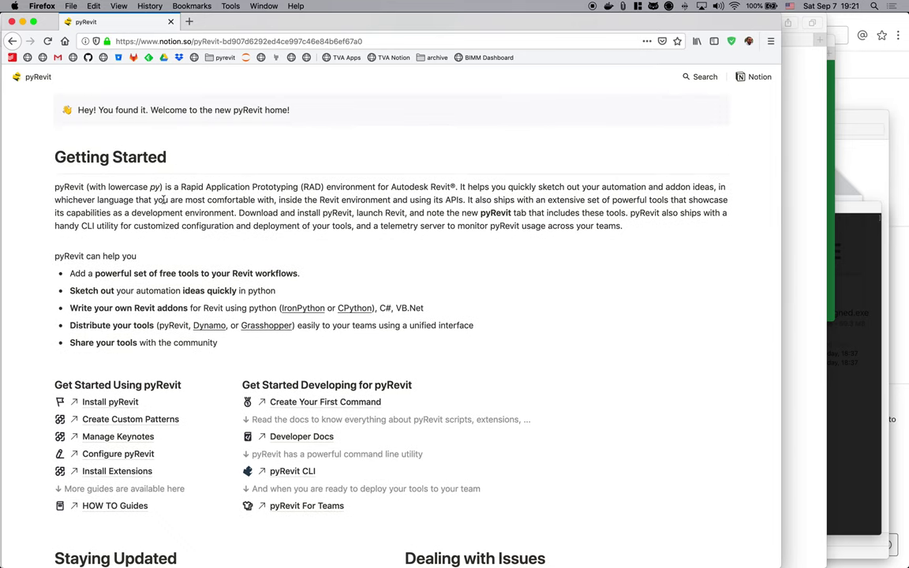
pyautogui.scroll(-3, 164, 200)
pyautogui.doubleClick(127, 273)
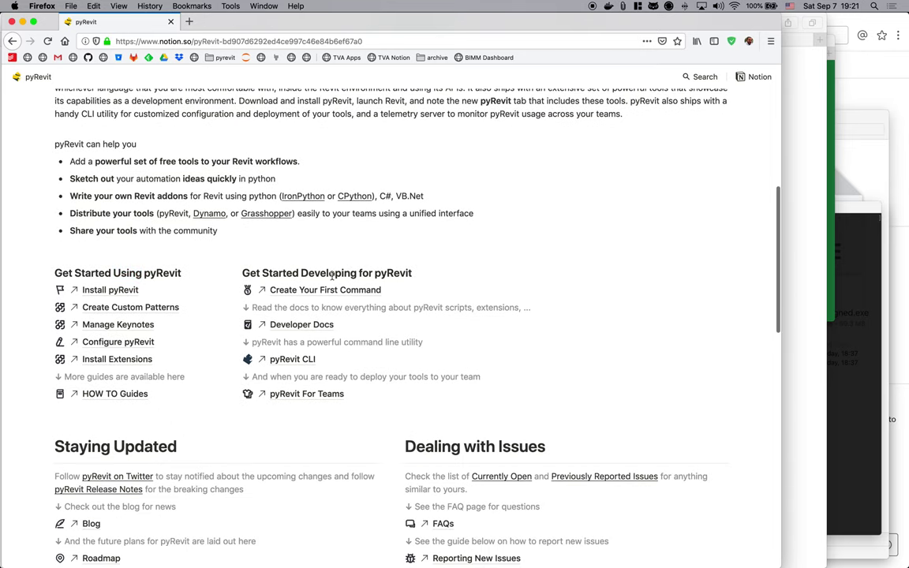
pyautogui.click(211, 289)
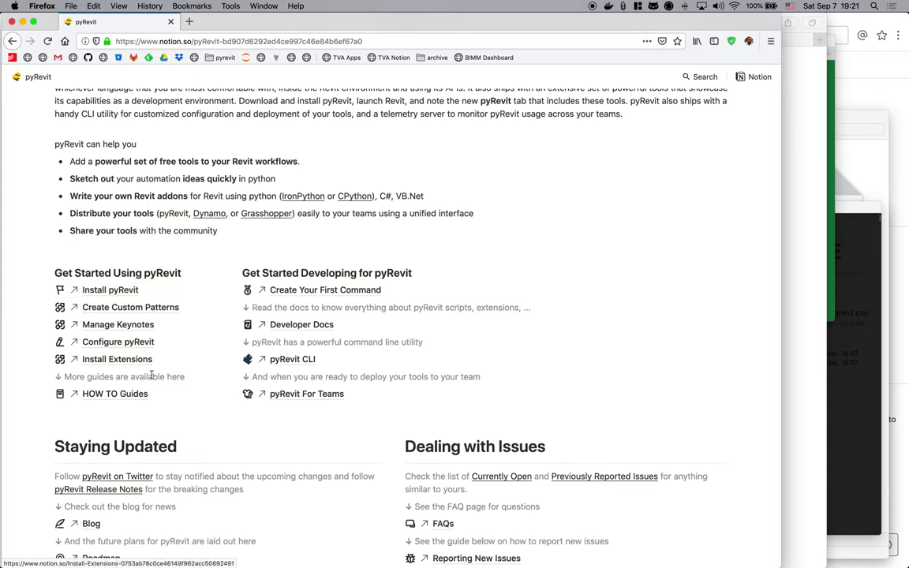
pyautogui.scroll(-2, 161, 405)
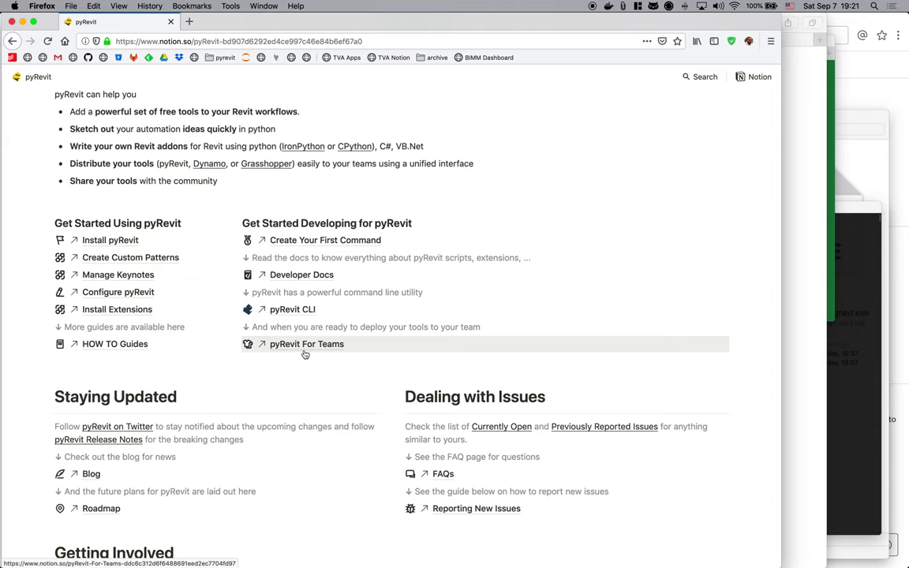
pyautogui.scroll(-3, 305, 354)
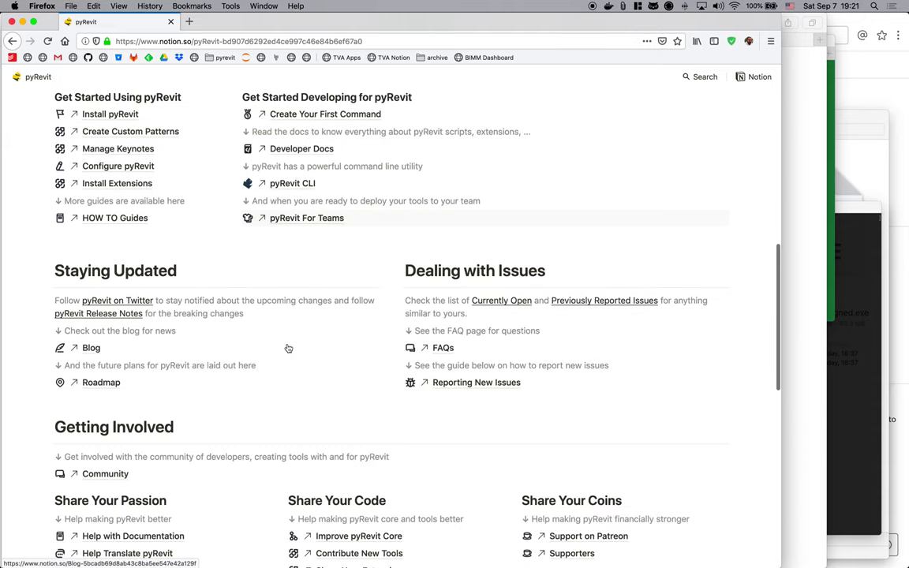
# - Open the Roadmap page and scroll through the v4.7 and planned feature boards
pyautogui.click(101, 382)
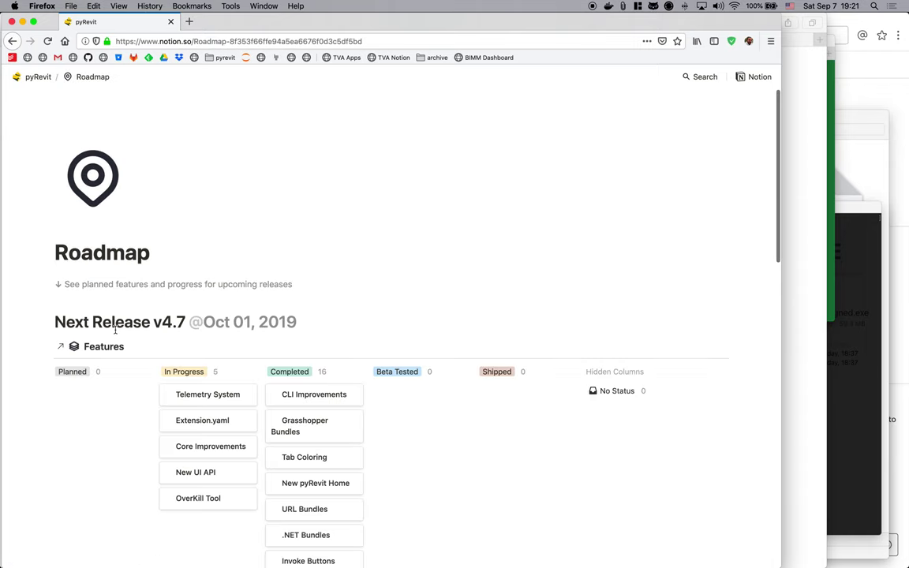
pyautogui.scroll(-1, 115, 332)
pyautogui.scroll(-3, 115, 333)
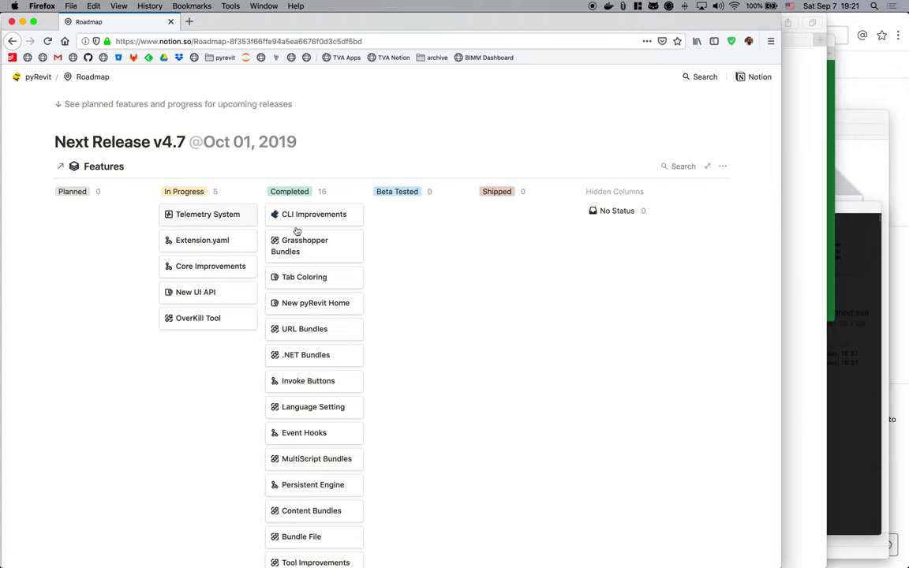
pyautogui.scroll(-2, 306, 465)
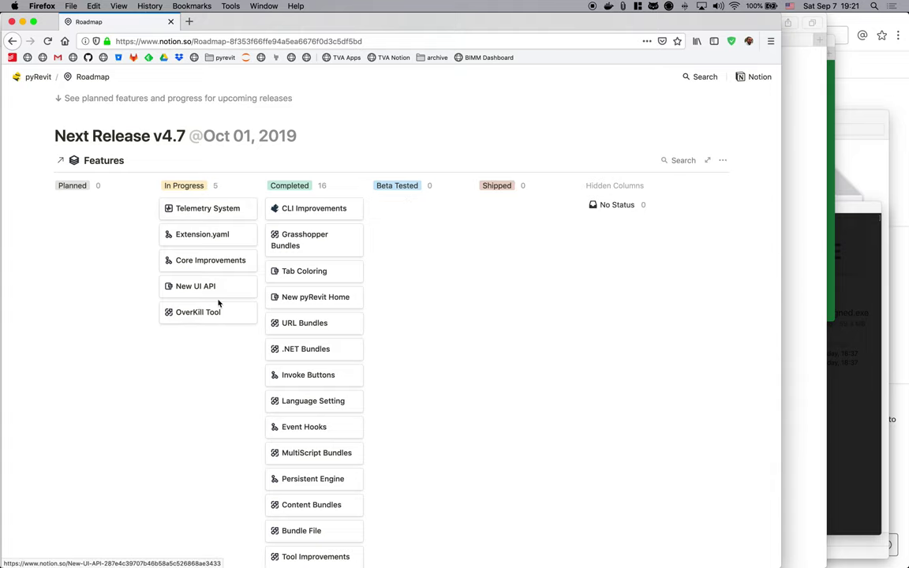
pyautogui.scroll(-10, 217, 319)
pyautogui.scroll(-2, 219, 322)
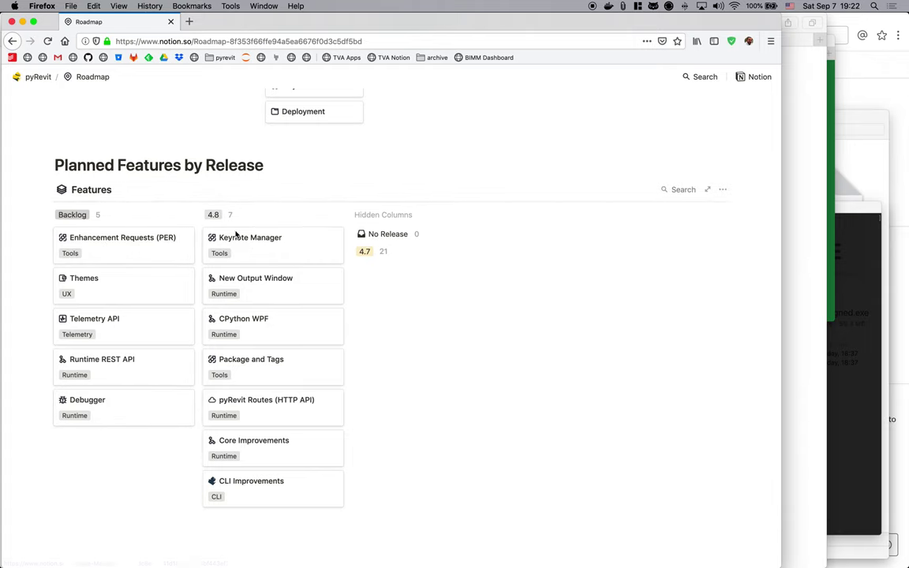
pyautogui.scroll(10, 278, 254)
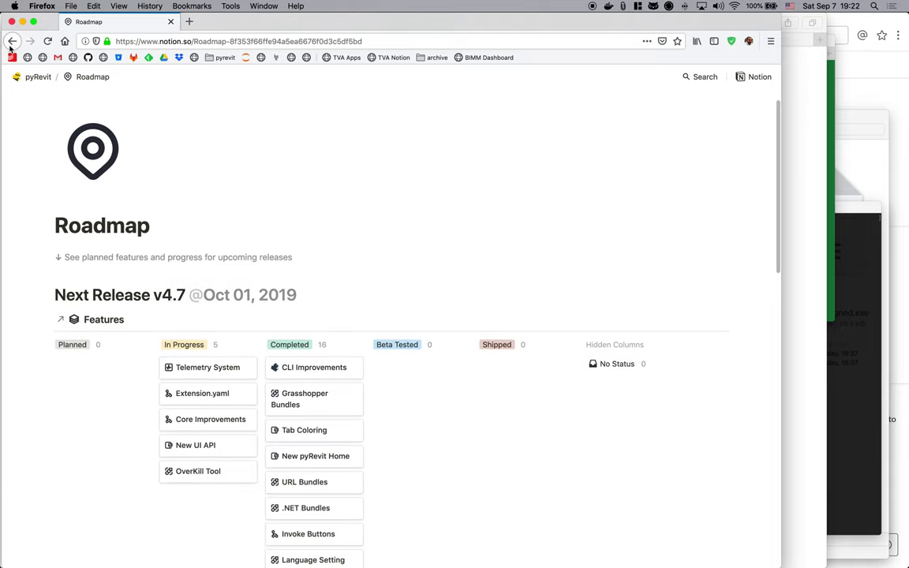
# - Return to the pyRevit home page and browse the Blog page's 2019 post archive
pyautogui.click(38, 76)
pyautogui.scroll(-5, 175, 250)
pyautogui.scroll(-2, 175, 247)
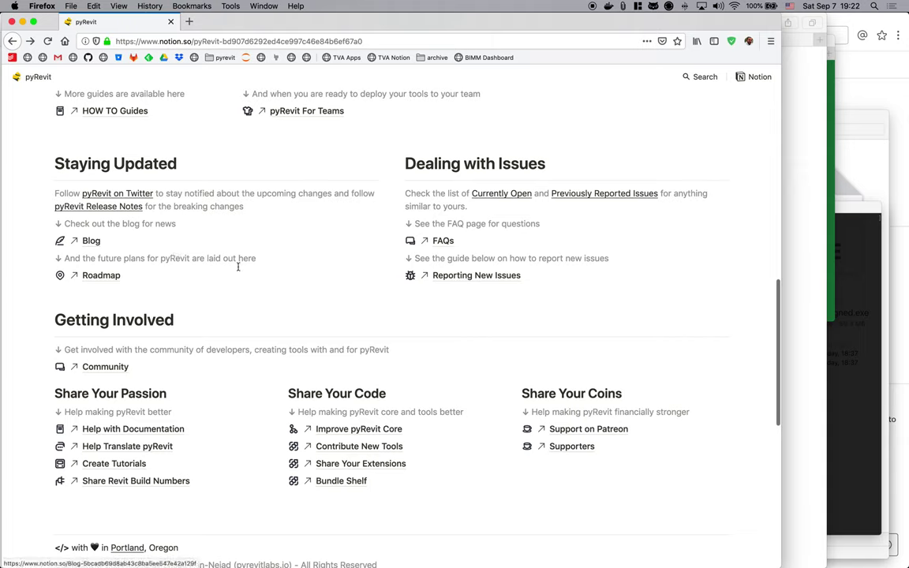
pyautogui.click(92, 241)
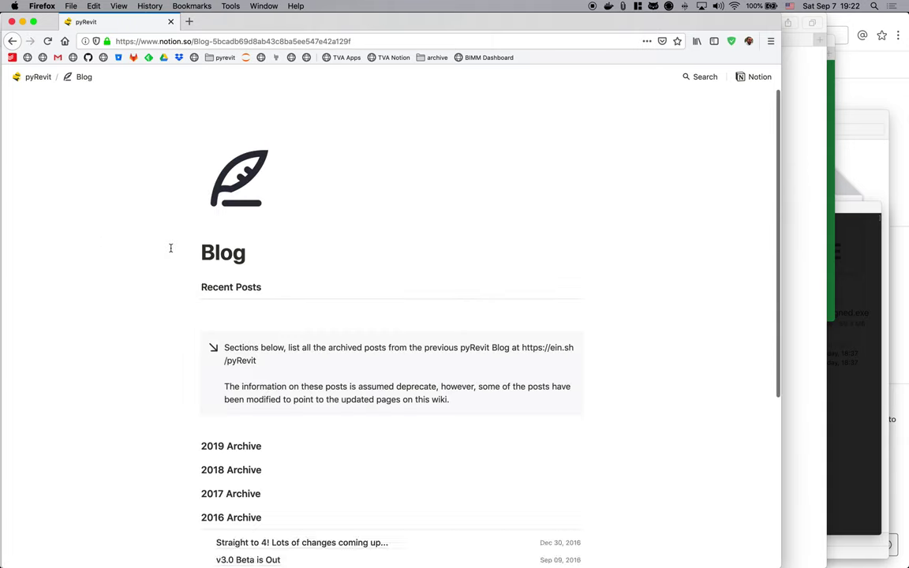
pyautogui.scroll(-5, 134, 332)
pyautogui.scroll(-10, 134, 334)
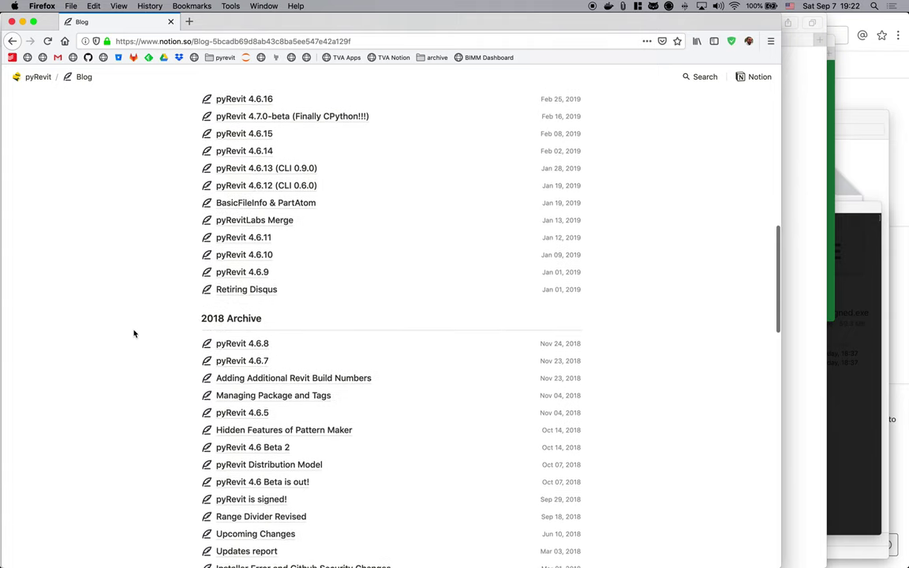
pyautogui.scroll(15, 134, 334)
pyautogui.scroll(2, 134, 334)
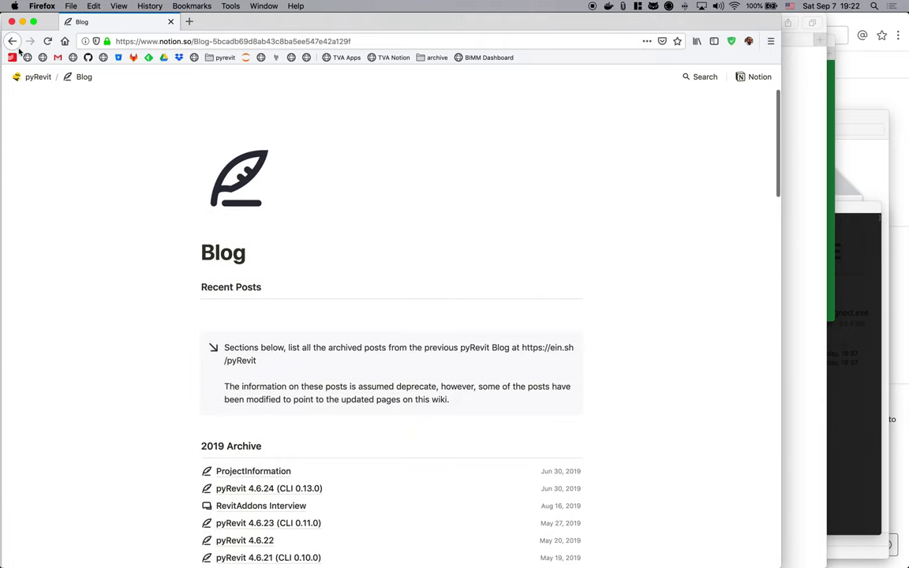
pyautogui.scroll(-3, 181, 270)
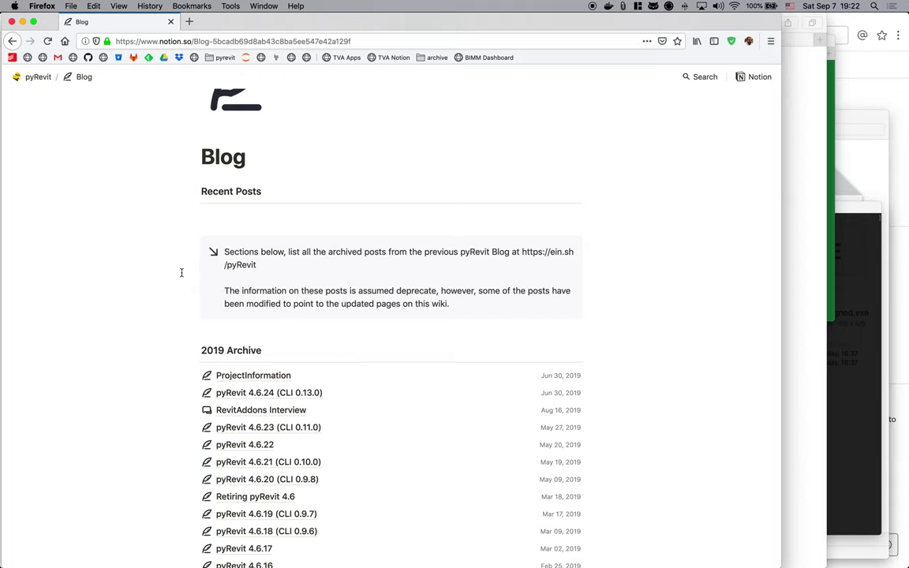
pyautogui.scroll(-2, 180, 272)
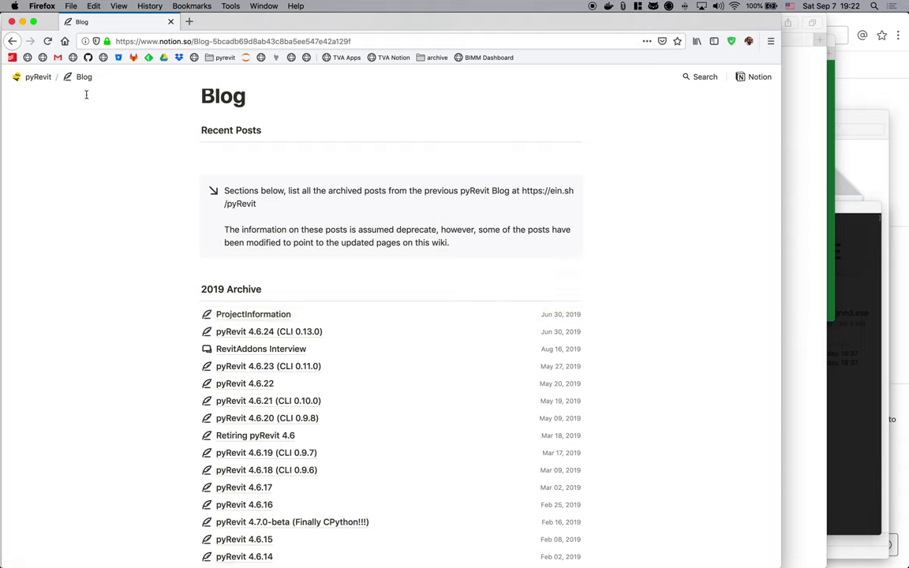
# - Go back to the pyRevit home page and scroll down to Getting Involved
pyautogui.click(12, 41)
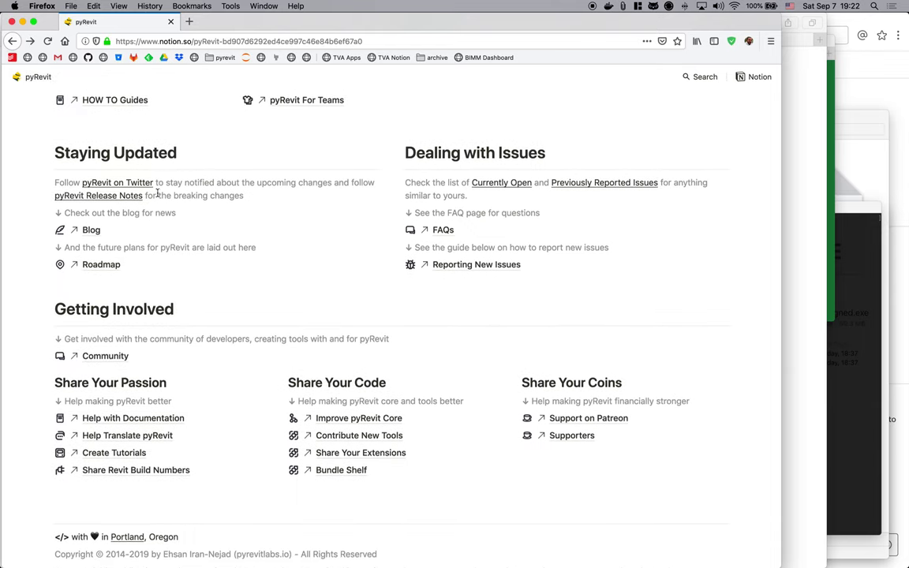
pyautogui.scroll(4, 315, 194)
pyautogui.scroll(-2, 335, 314)
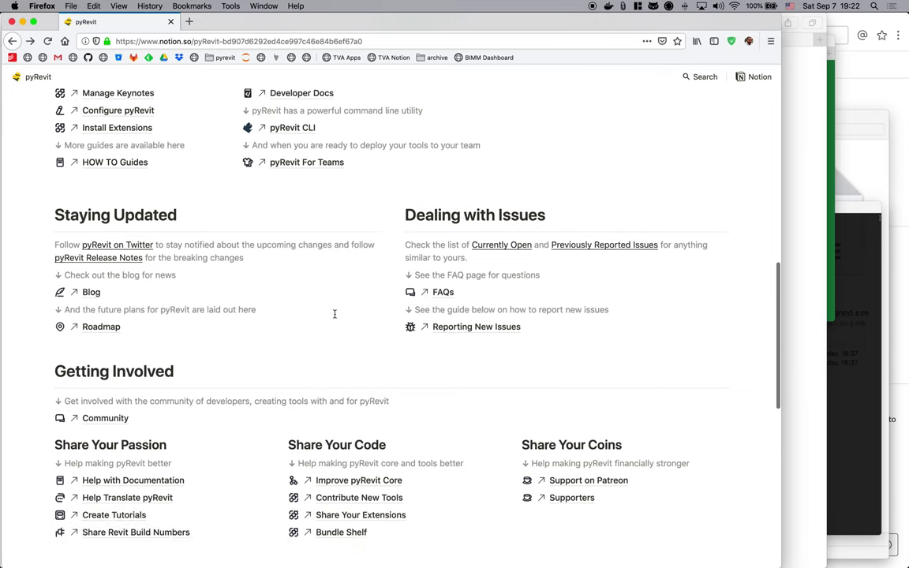
pyautogui.scroll(-1, 334, 314)
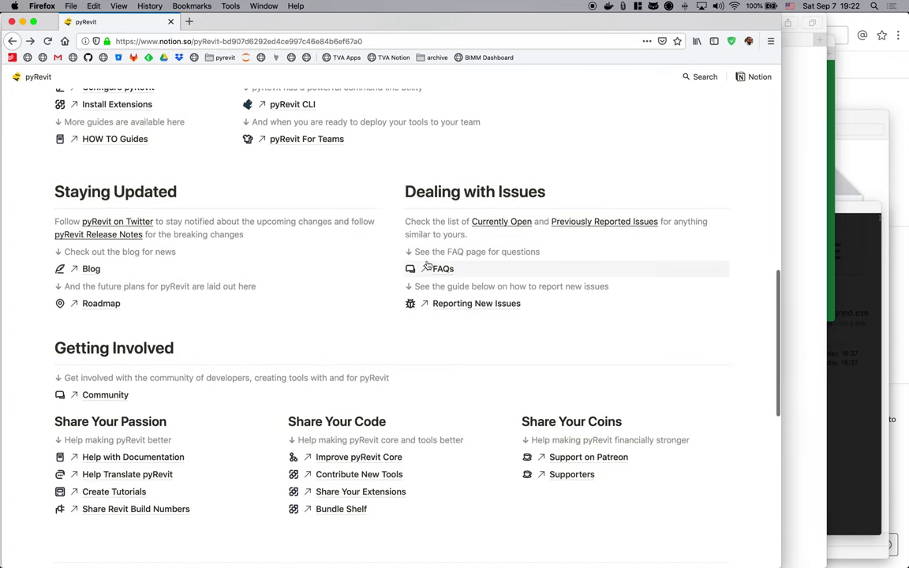
pyautogui.scroll(-4, 455, 315)
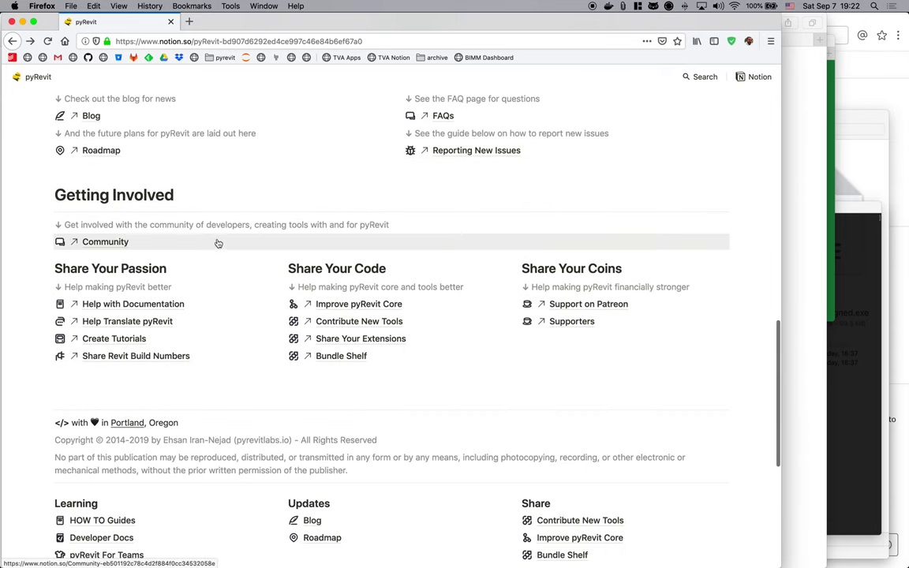
# - Open the Community page and scroll its Say Hi member table sideways
pyautogui.click(119, 243)
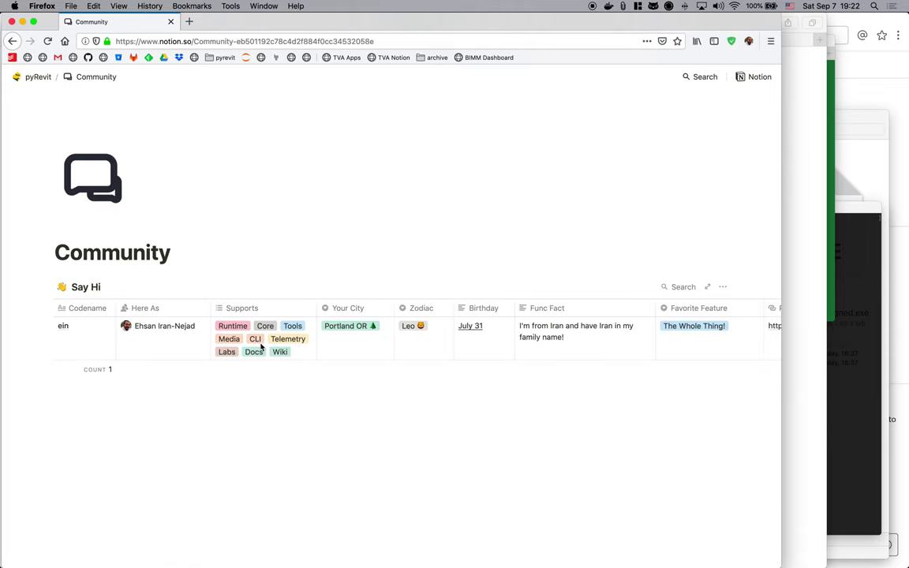
pyautogui.hscroll(4, 280, 349)
pyautogui.hscroll(-4, 281, 347)
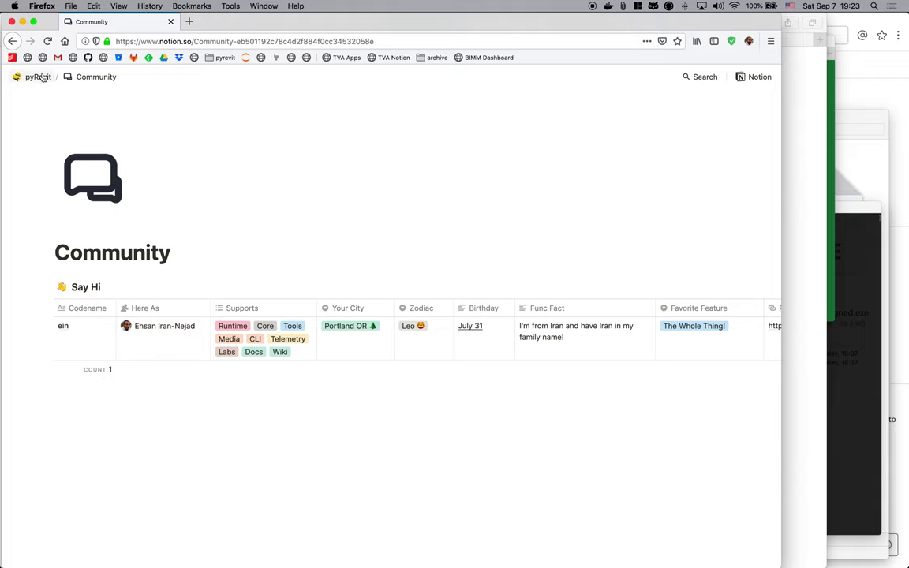
# - Return to the pyRevit home page, briefly check Share Revit Build Numbers, and go back
pyautogui.click(14, 41)
pyautogui.scroll(-4, 166, 244)
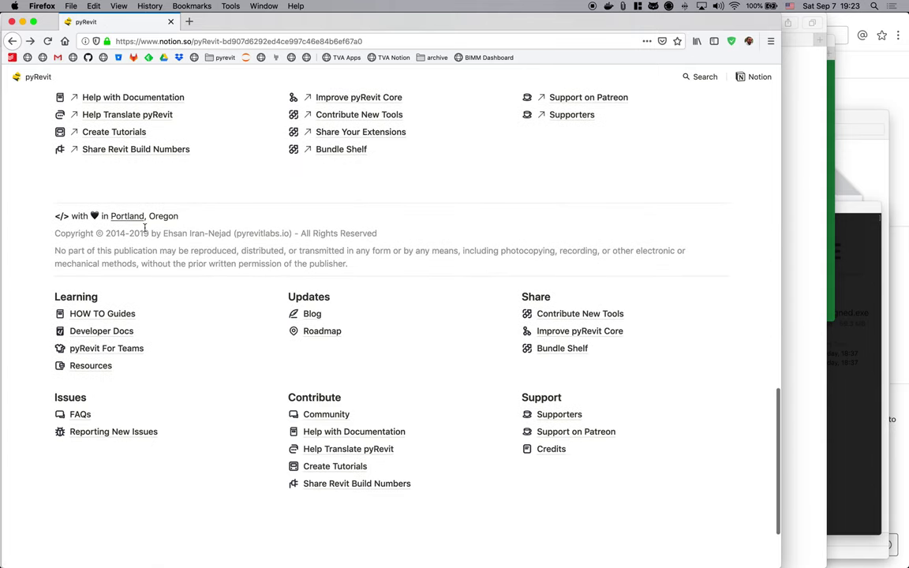
pyautogui.scroll(4, 145, 228)
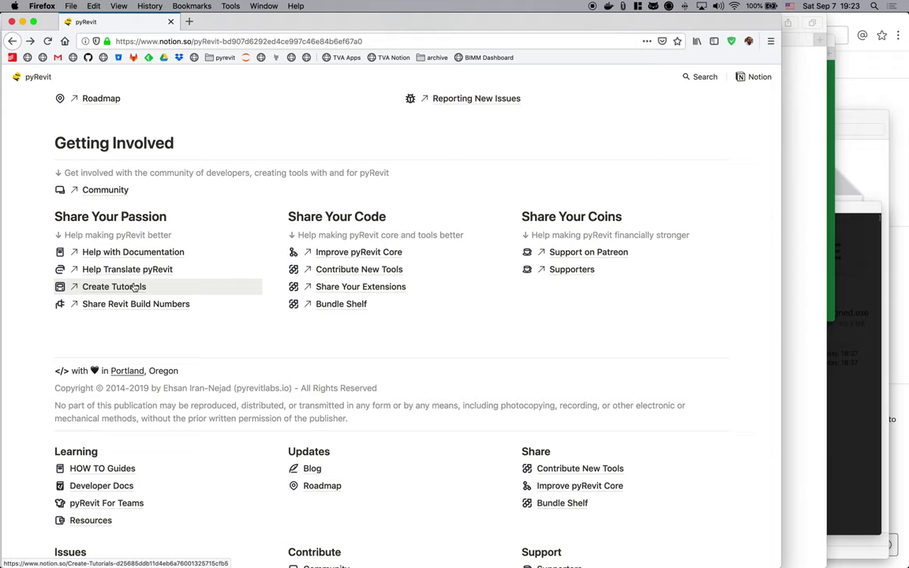
pyautogui.click(135, 313)
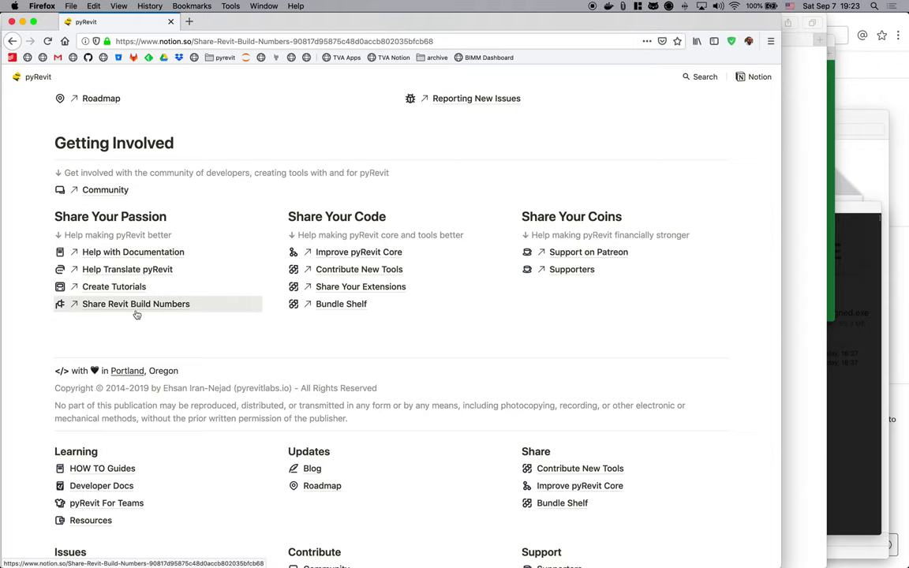
pyautogui.click(11, 41)
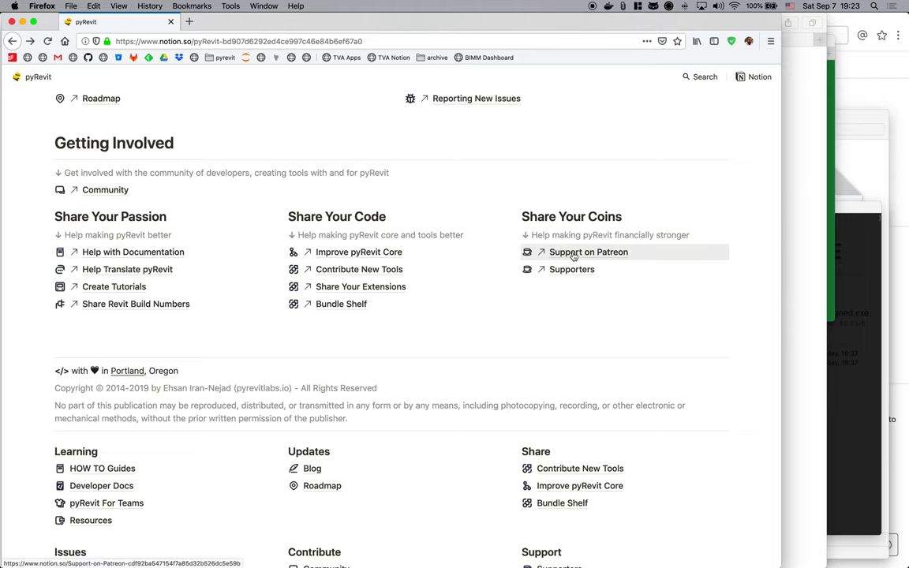
pyautogui.scroll(-3, 560, 312)
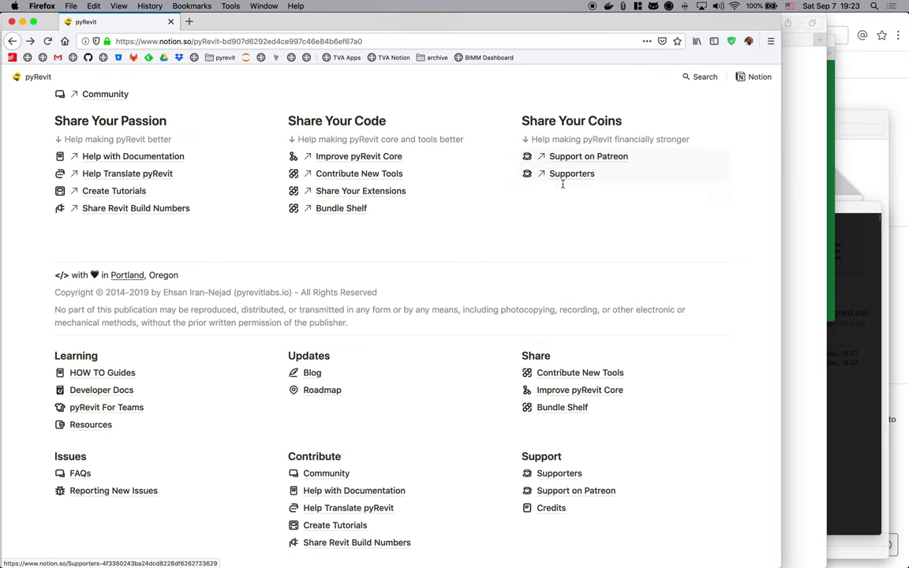
pyautogui.scroll(-2, 499, 276)
pyautogui.scroll(10, 499, 277)
pyautogui.scroll(11, 499, 276)
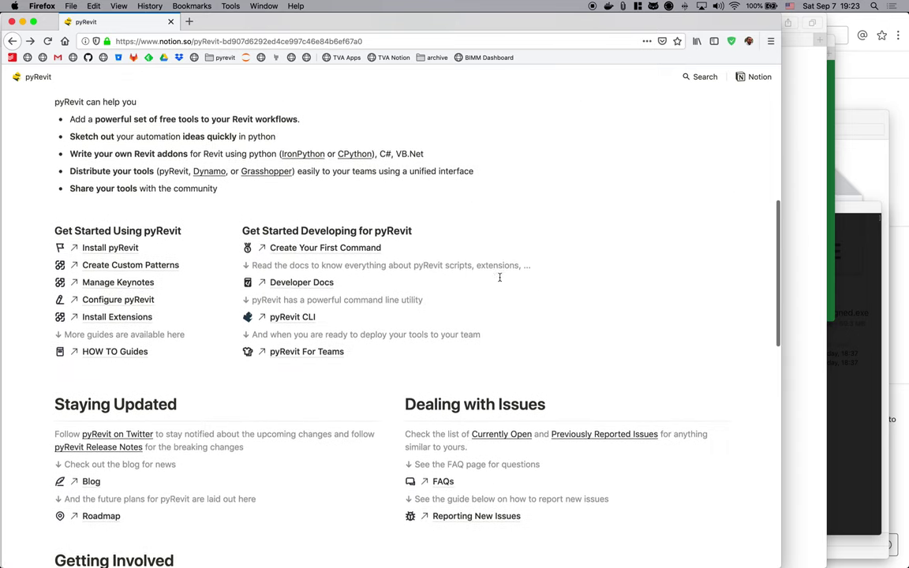
pyautogui.scroll(-4, 500, 277)
pyautogui.scroll(-2, 499, 277)
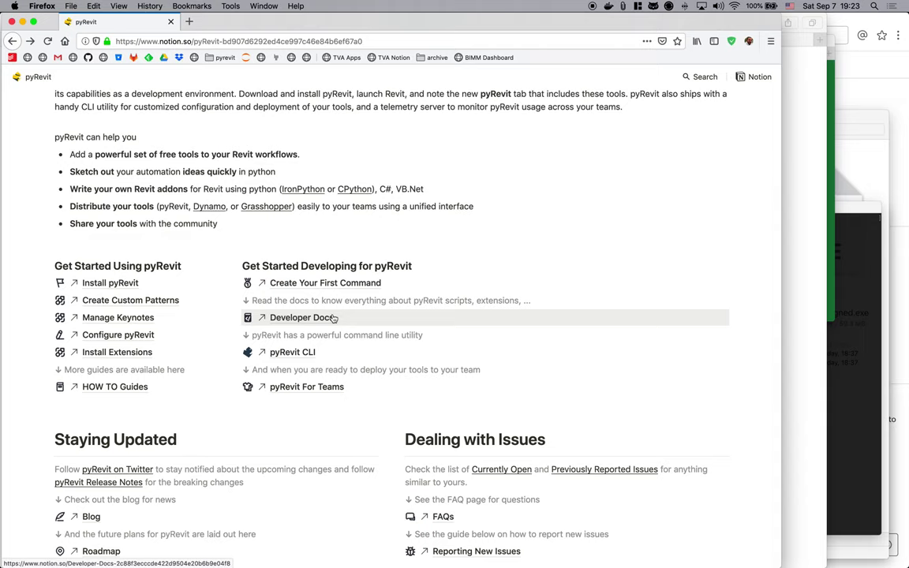
# - Switch briefly to the GitHub release notes and Notion app, then return to Firefox
pyautogui.click(793, 266)
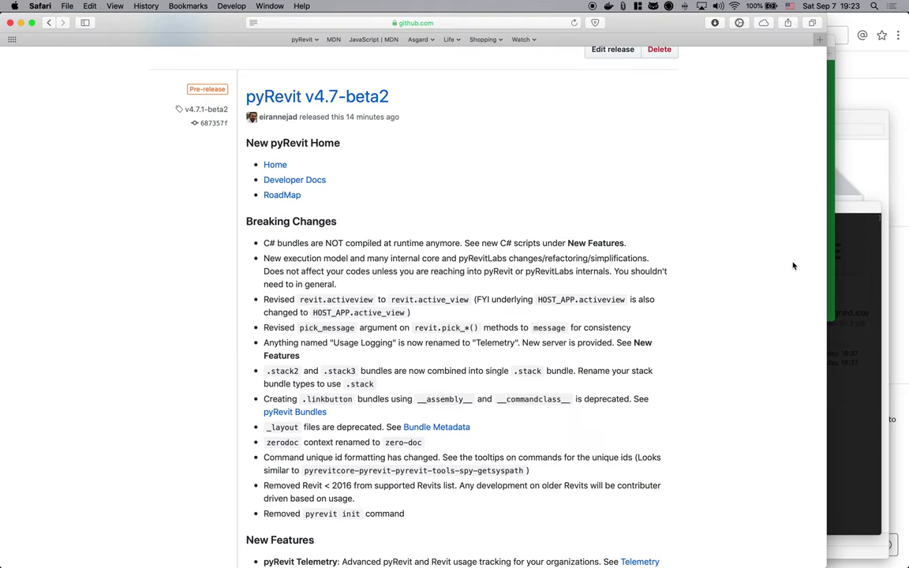
pyautogui.moveTo(492, 560)
pyautogui.click(231, 497)
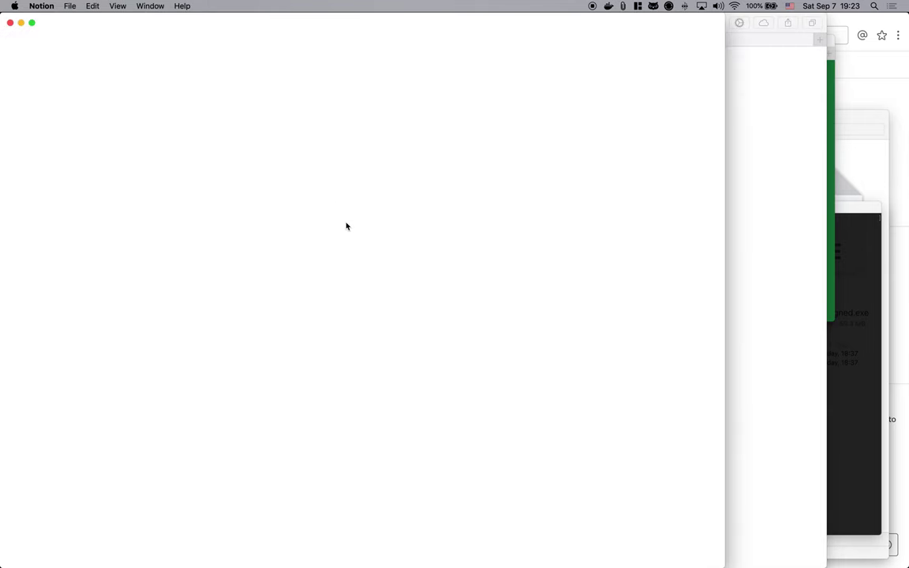
pyautogui.press('super+q')
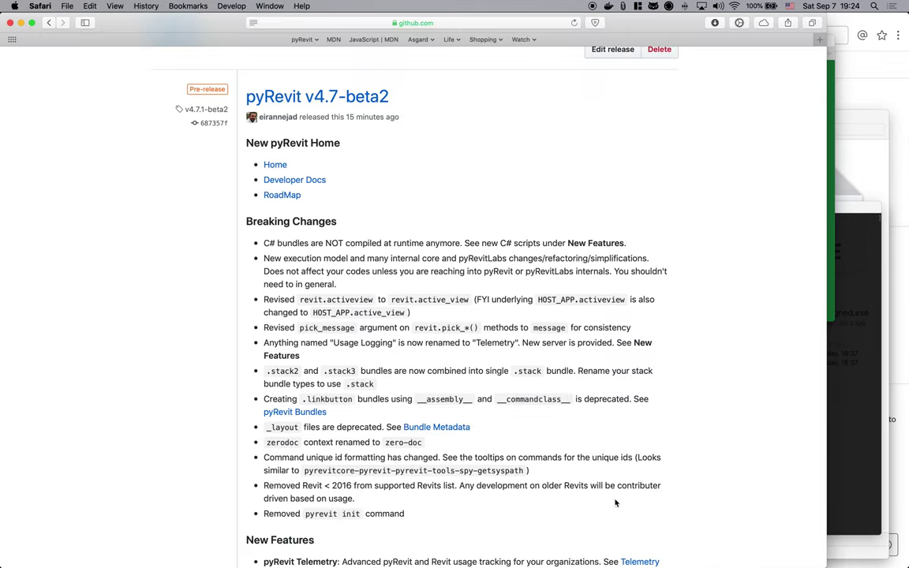
pyautogui.click(702, 505)
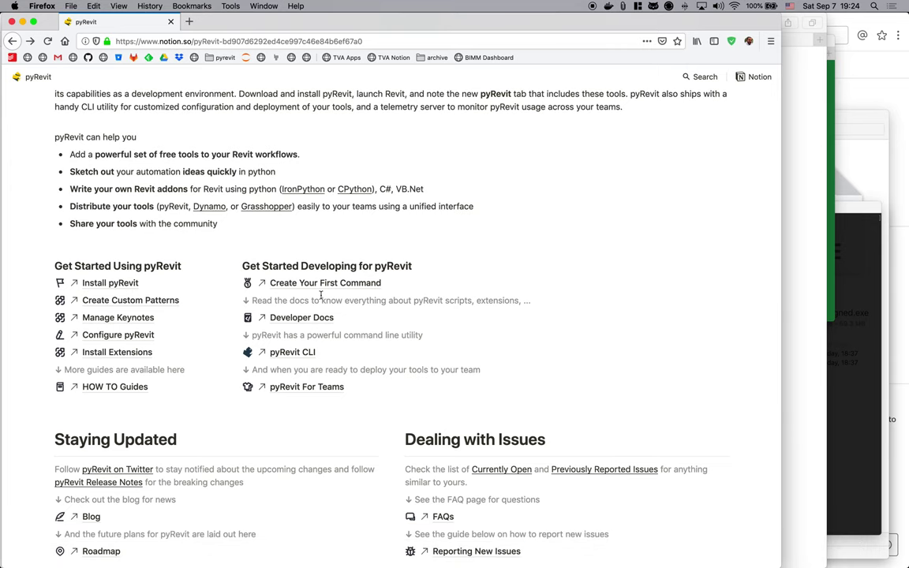
pyautogui.scroll(10, 320, 295)
pyautogui.moveTo(184, 296); pyautogui.dragTo(432, 298)
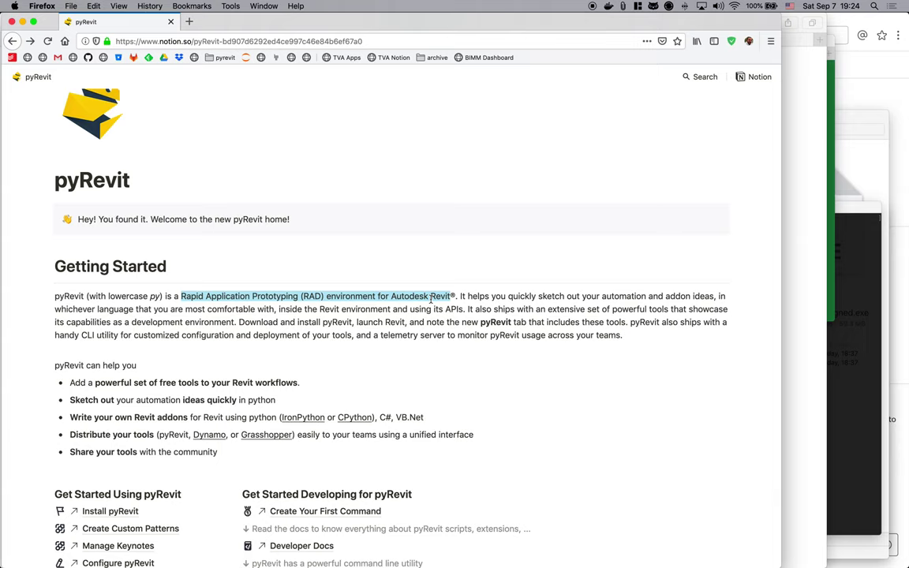
pyautogui.click(428, 333)
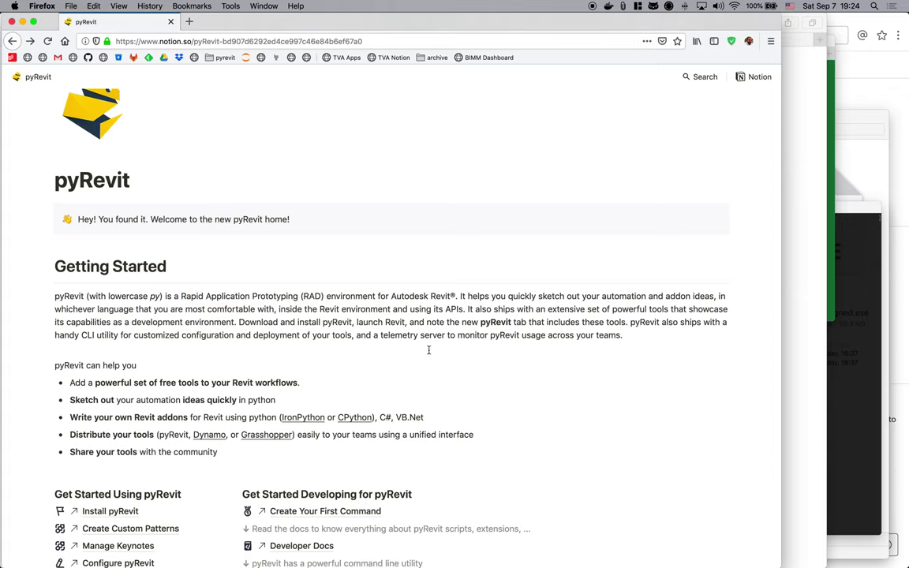
pyautogui.scroll(-2, 427, 339)
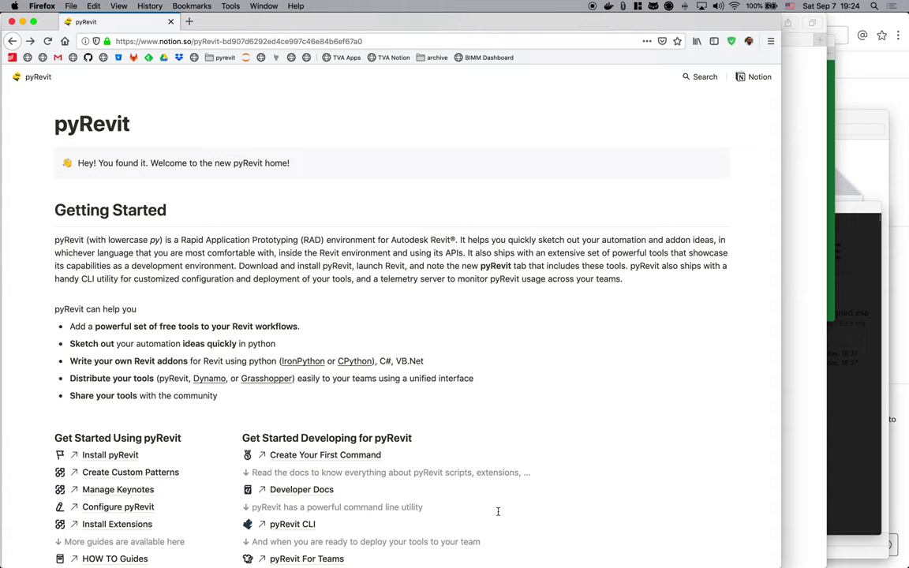
pyautogui.moveTo(181, 240); pyautogui.dragTo(451, 240)
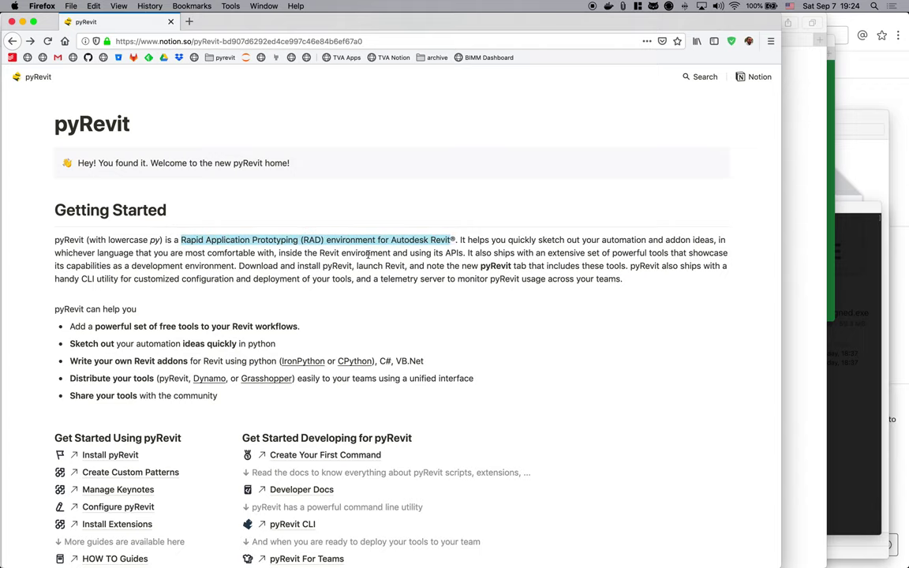
pyautogui.scroll(-3, 359, 318)
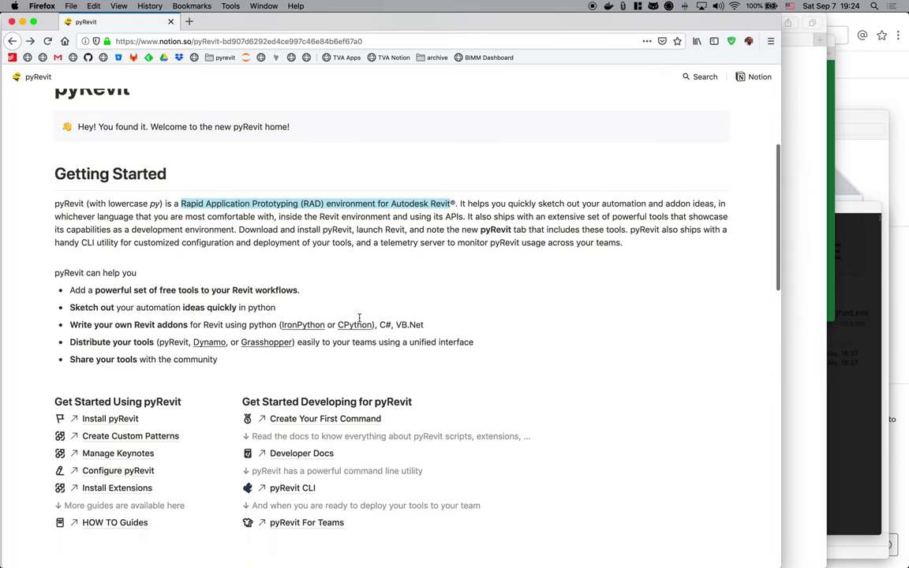
pyautogui.scroll(-3, 359, 318)
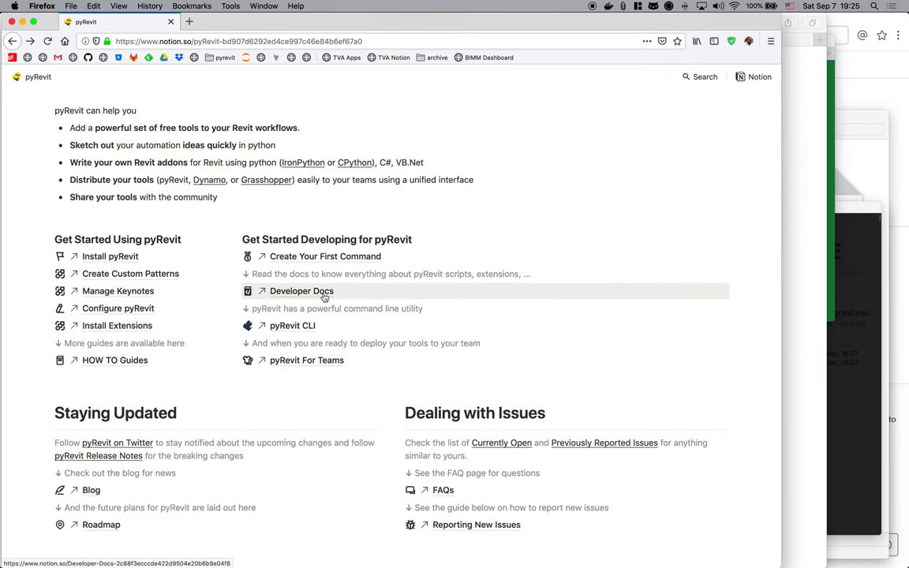
pyautogui.click(325, 296)
pyautogui.scroll(-2, 331, 312)
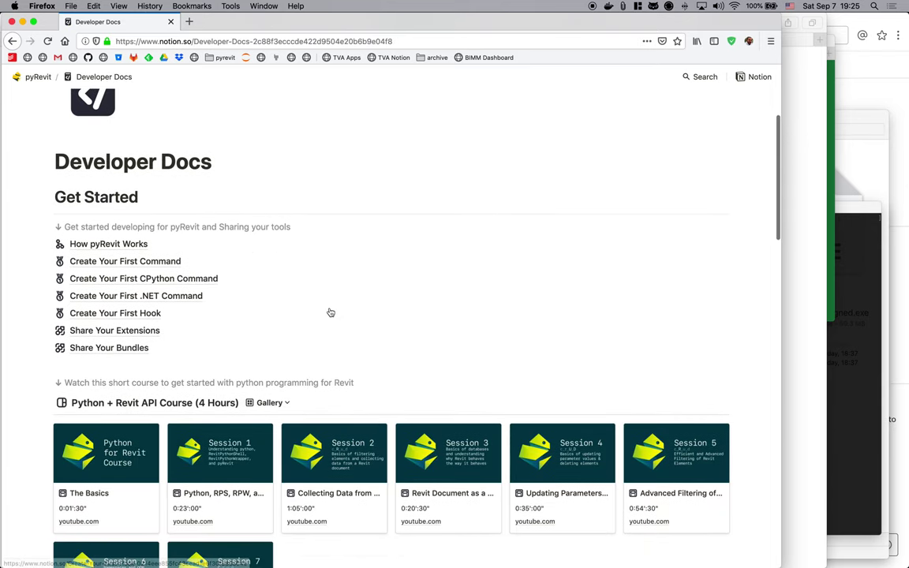
pyautogui.scroll(-1, 331, 313)
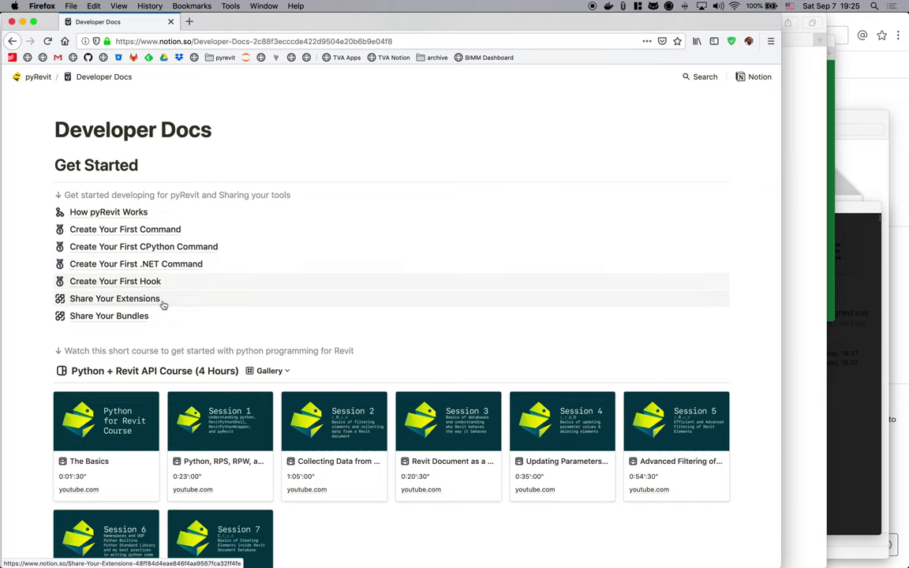
pyautogui.scroll(-4, 162, 330)
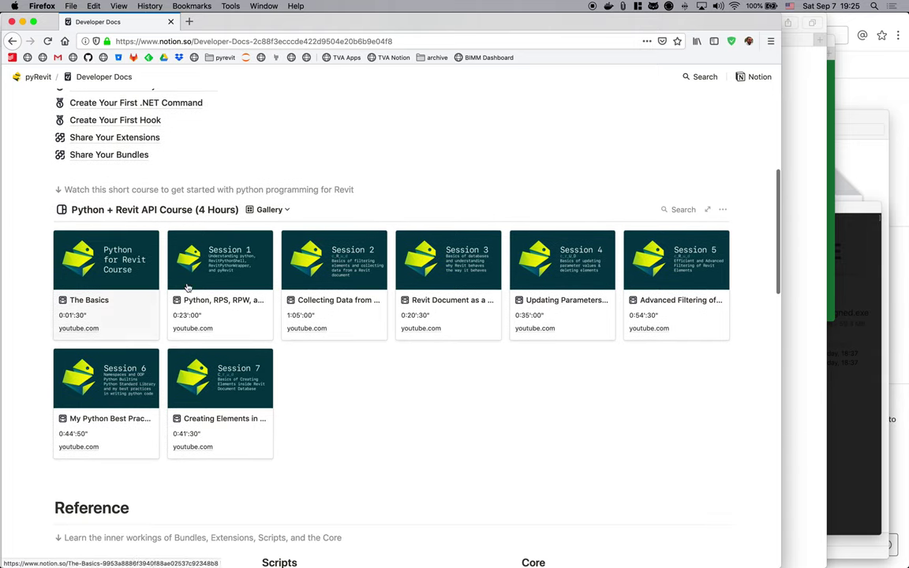
pyautogui.scroll(-1, 261, 440)
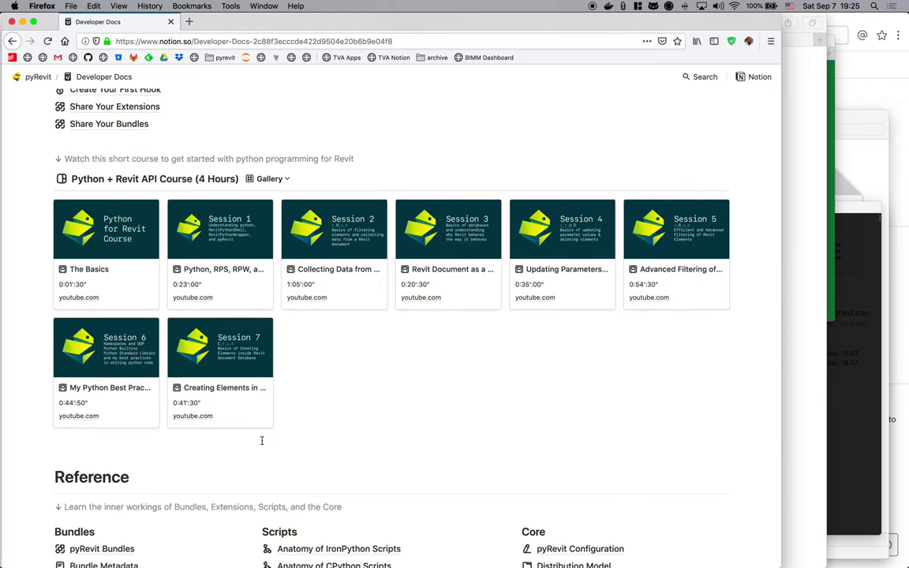
pyautogui.scroll(-7, 262, 442)
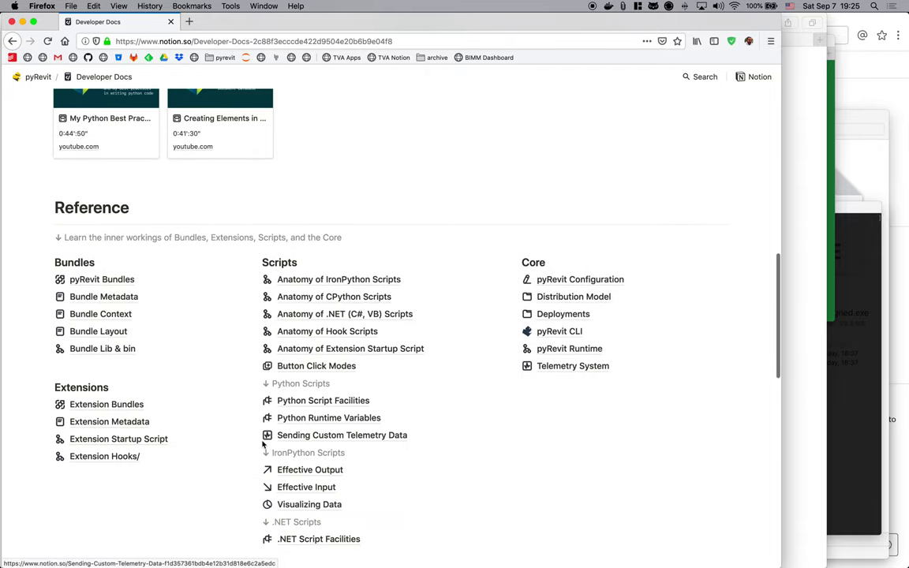
pyautogui.scroll(-2, 213, 364)
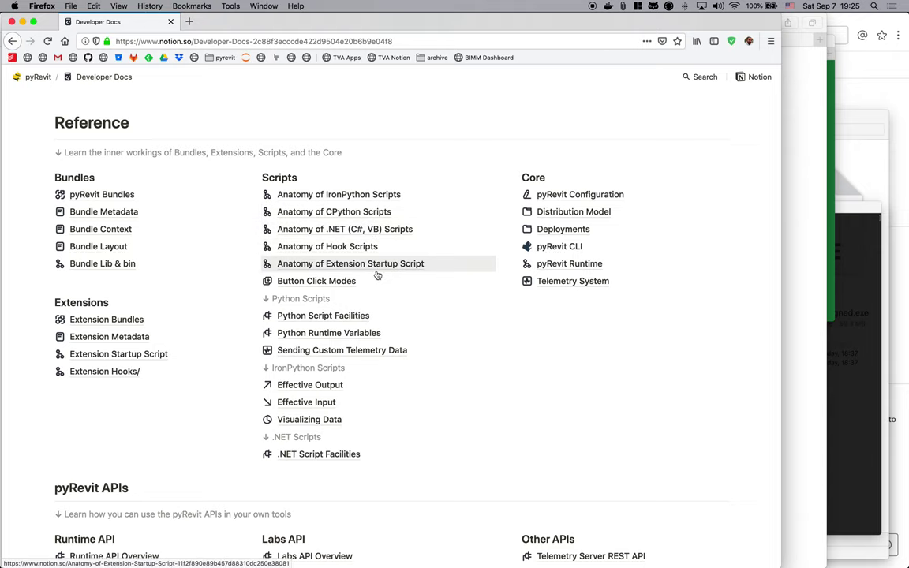
pyautogui.click(333, 289)
pyautogui.scroll(-6, 334, 249)
pyautogui.scroll(-2, 335, 249)
pyautogui.scroll(-5, 253, 290)
pyautogui.scroll(-8, 253, 290)
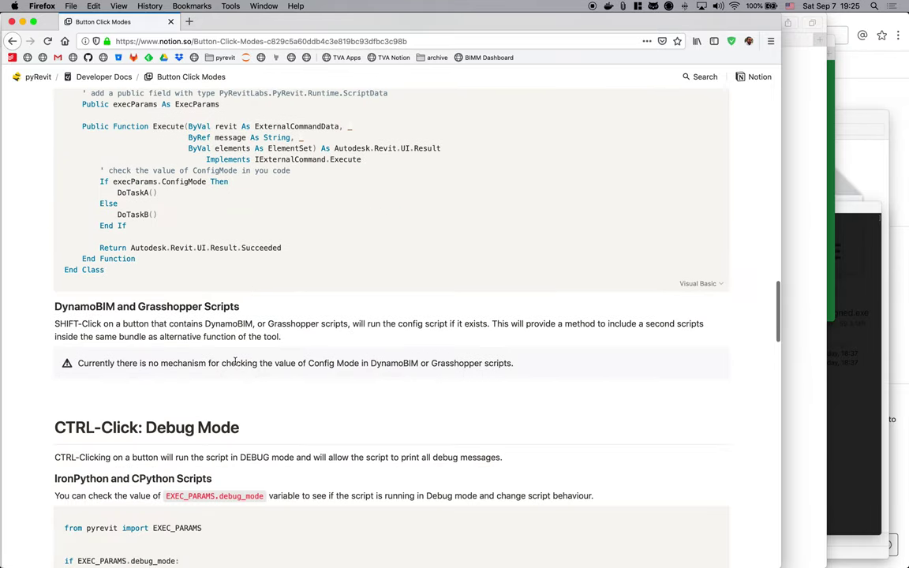
pyautogui.scroll(-4, 225, 360)
pyautogui.click(15, 42)
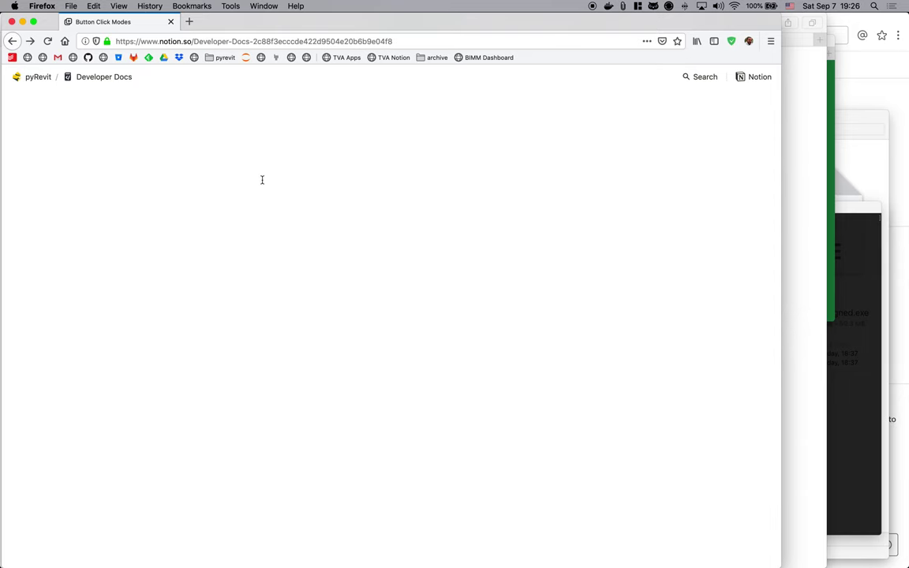
pyautogui.scroll(3, 315, 250)
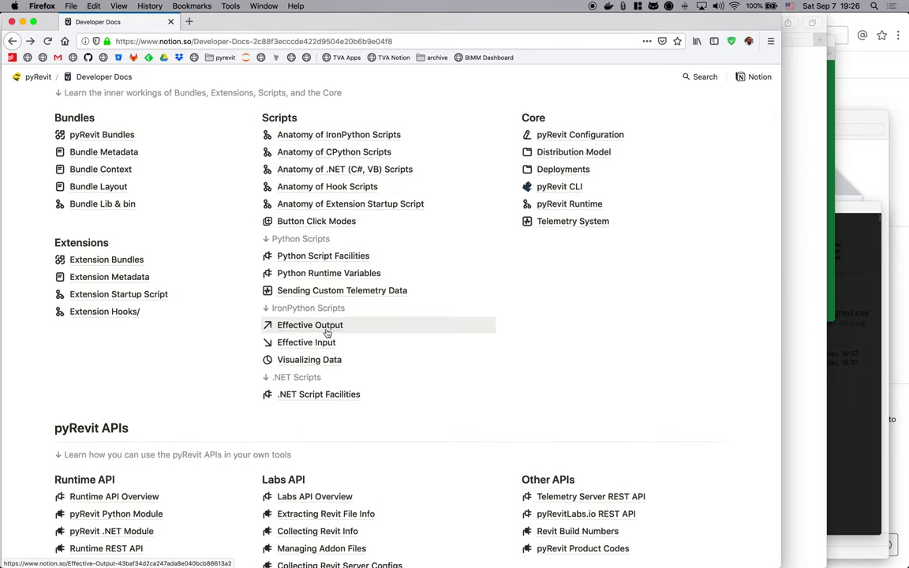
pyautogui.scroll(-2, 323, 345)
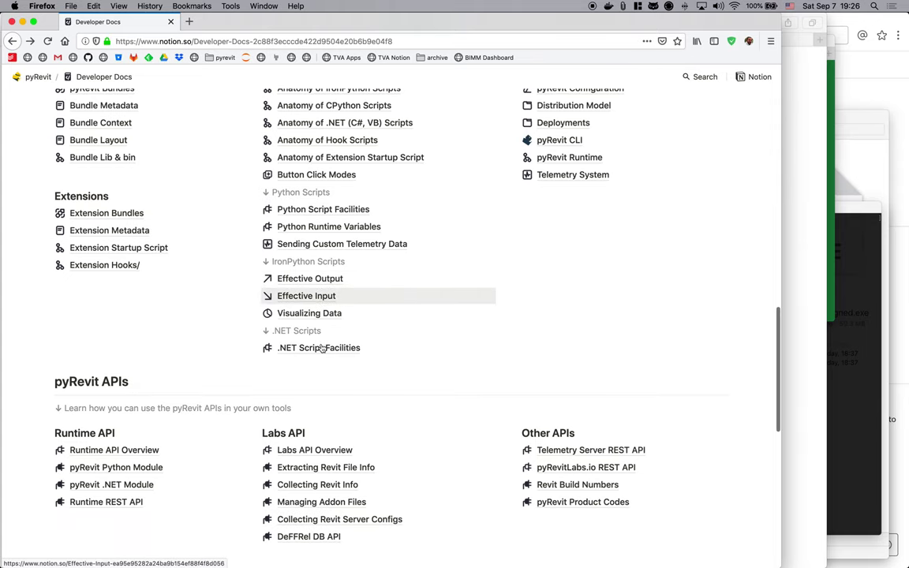
pyautogui.click(306, 283)
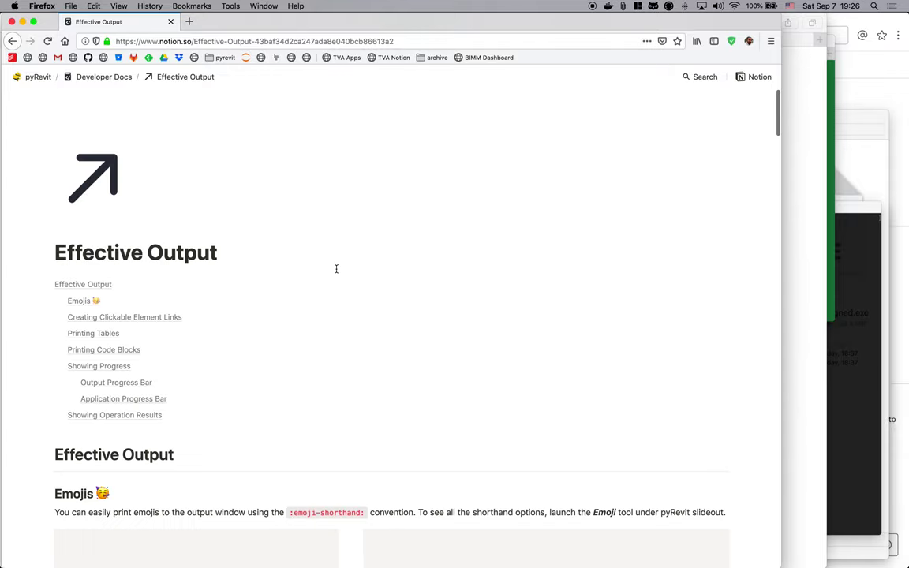
pyautogui.scroll(-10, 336, 269)
pyautogui.scroll(-12, 336, 269)
pyautogui.scroll(-12, 336, 269)
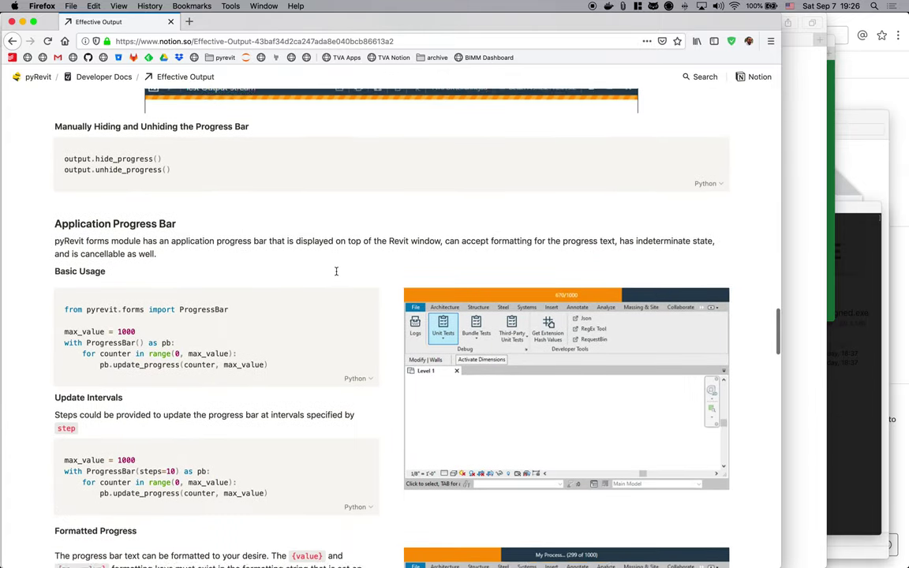
pyautogui.scroll(-10, 336, 271)
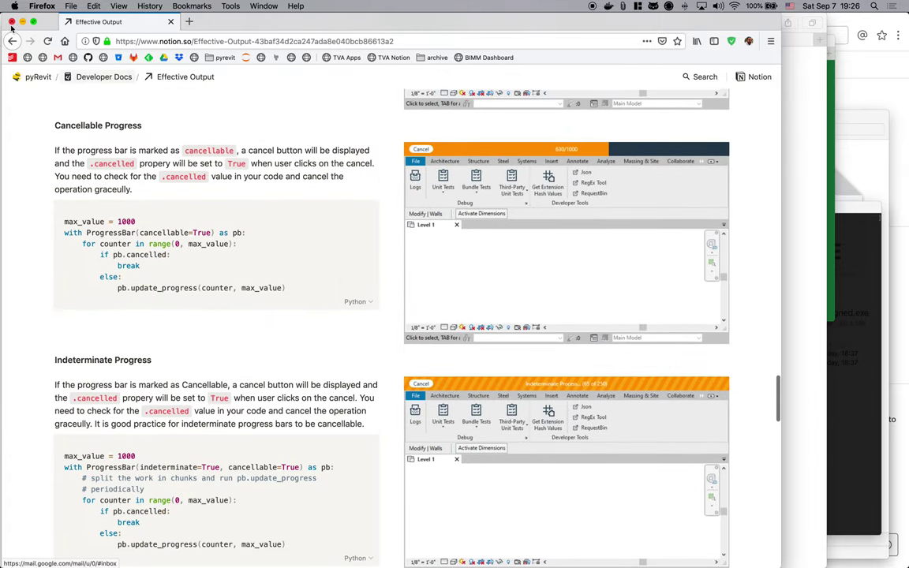
pyautogui.click(12, 41)
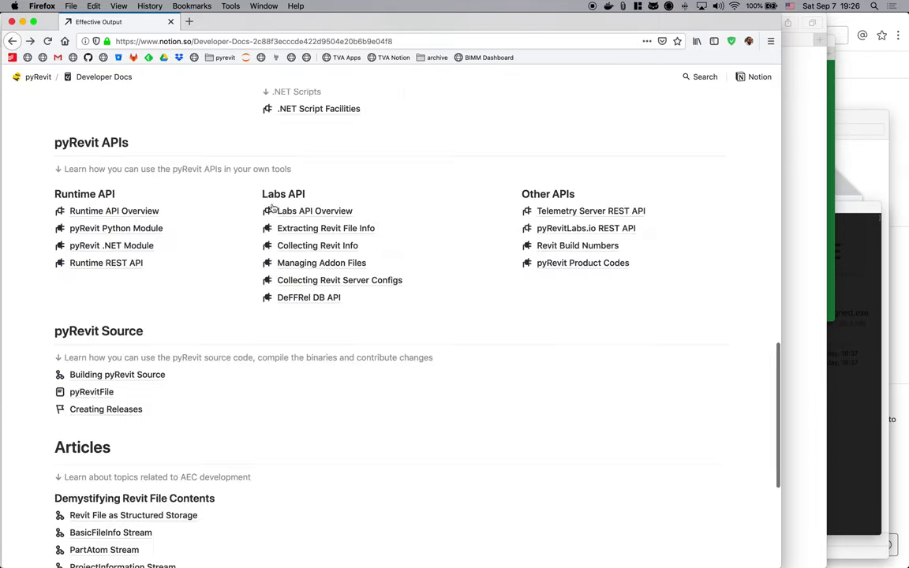
pyautogui.scroll(4, 315, 260)
pyautogui.click(320, 228)
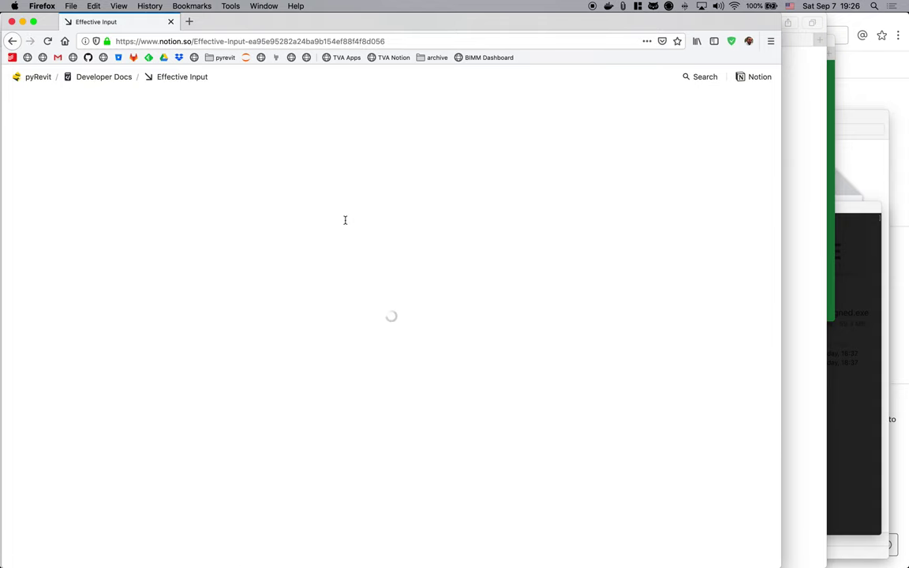
pyautogui.scroll(-10, 344, 221)
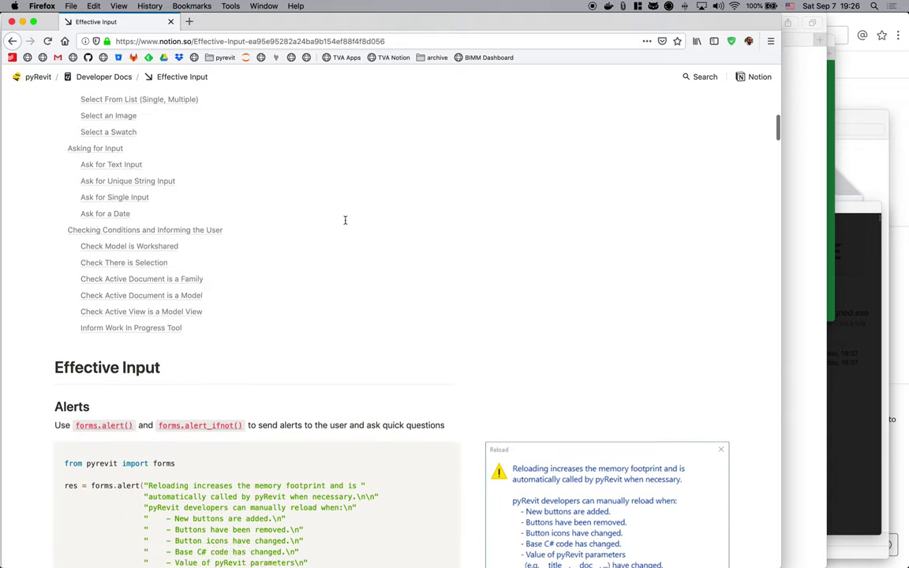
pyautogui.scroll(-15, 345, 220)
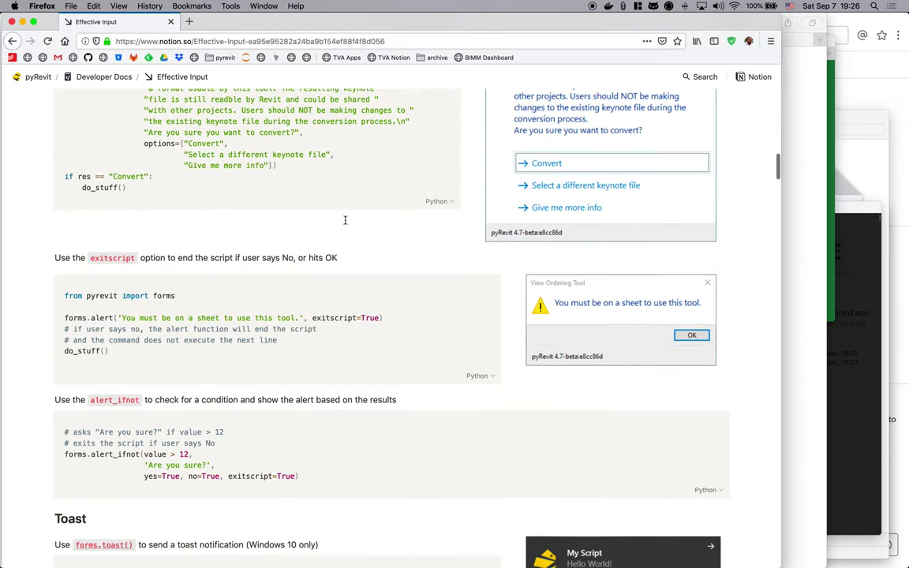
pyautogui.scroll(3, 344, 220)
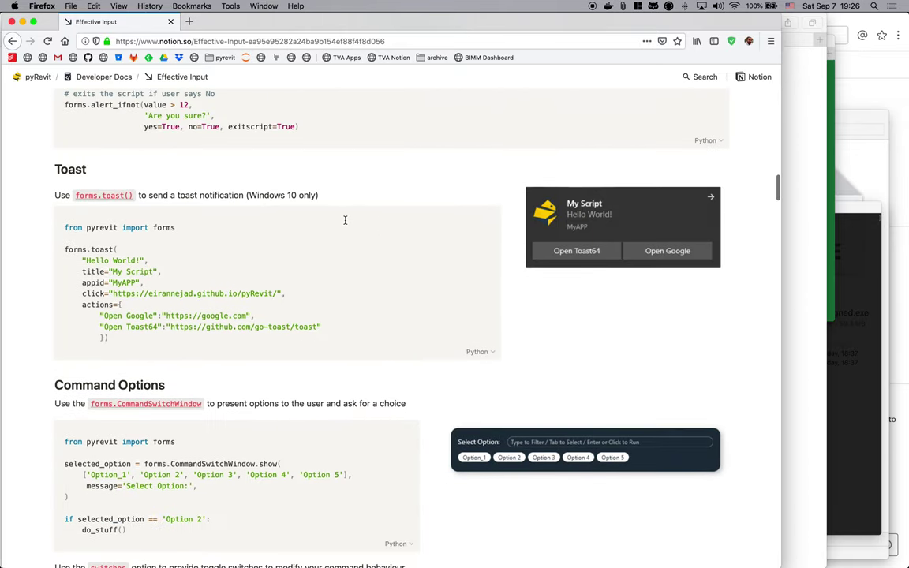
pyautogui.scroll(-6, 404, 332)
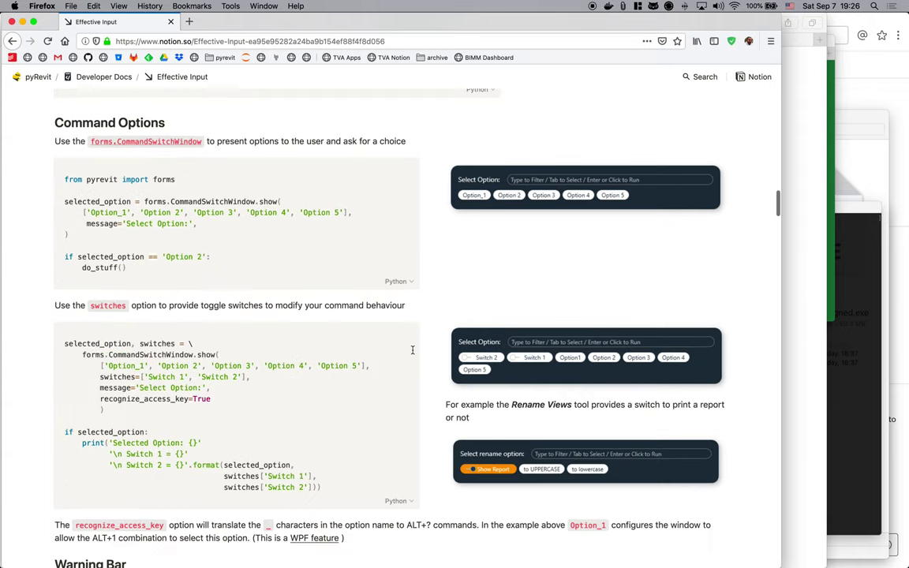
pyautogui.scroll(-17, 412, 349)
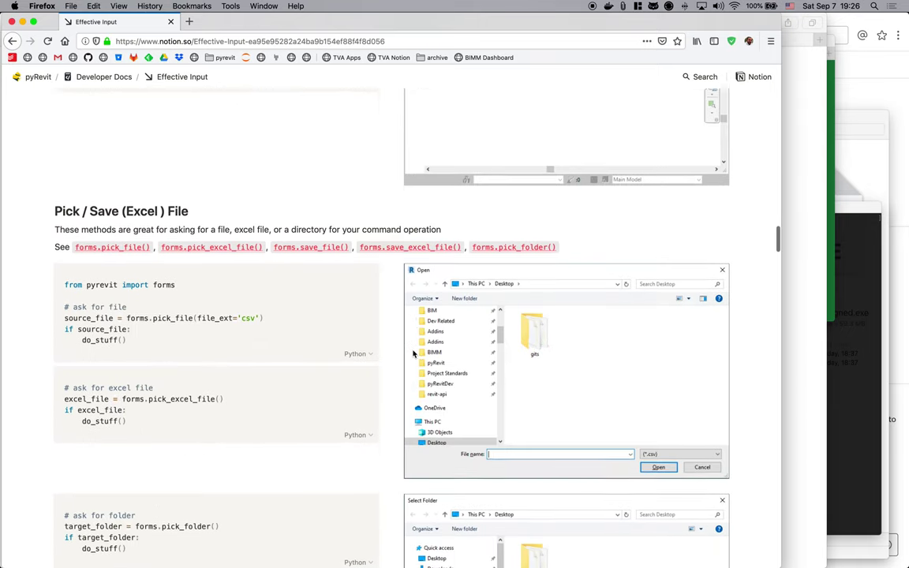
pyautogui.scroll(-20, 412, 352)
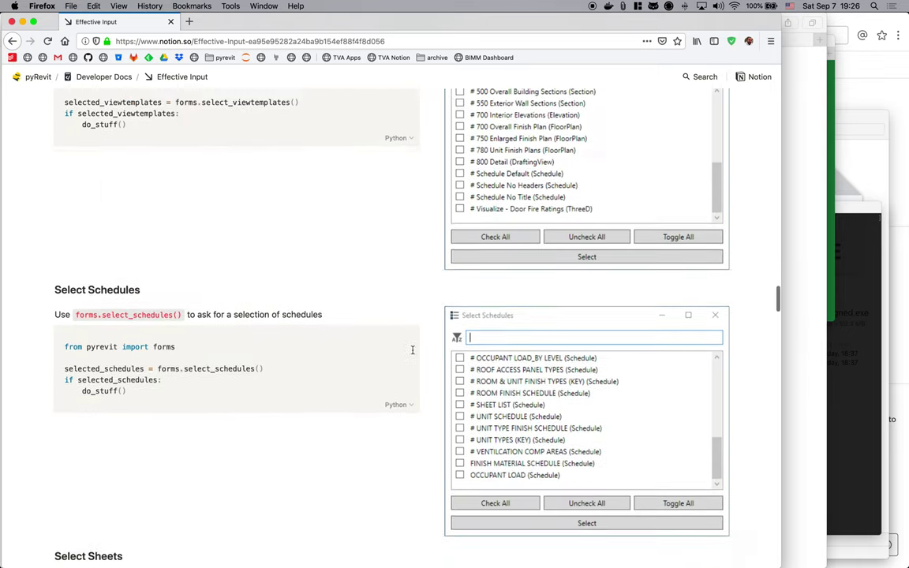
pyautogui.scroll(-20, 412, 350)
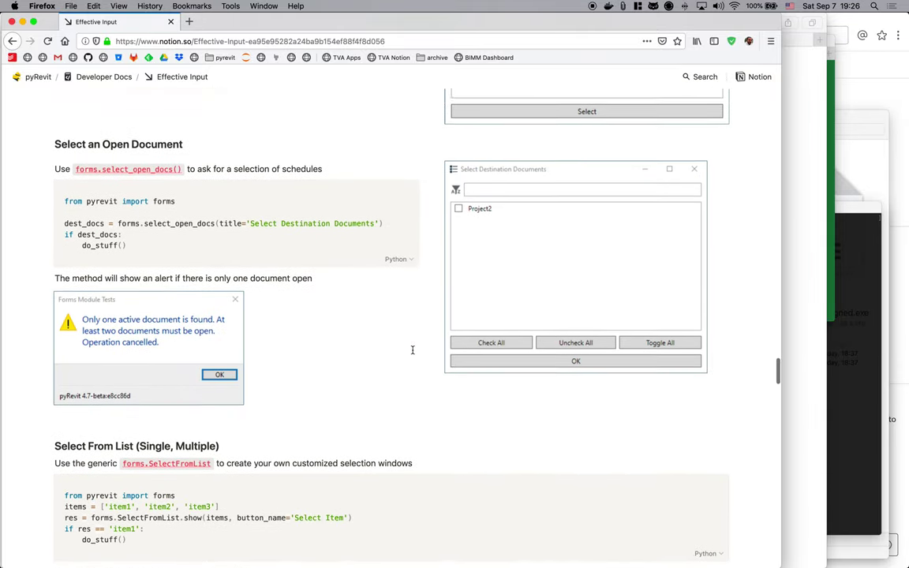
pyautogui.click(12, 41)
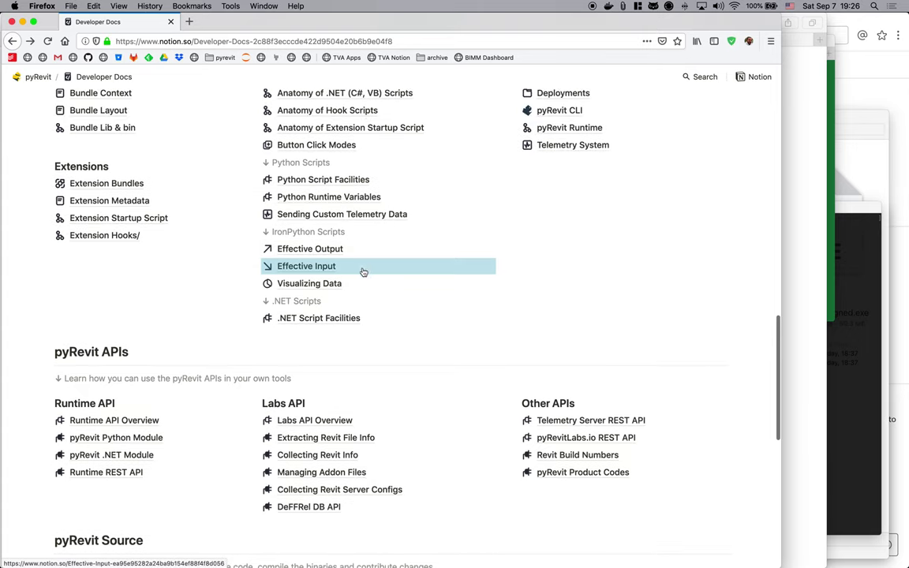
pyautogui.click(345, 281)
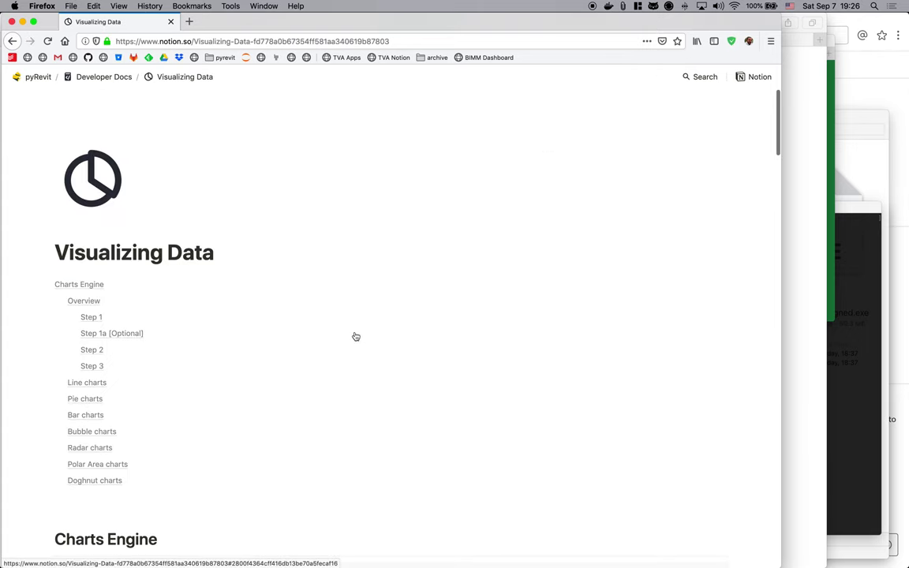
pyautogui.scroll(-15, 355, 337)
pyautogui.scroll(-10, 355, 337)
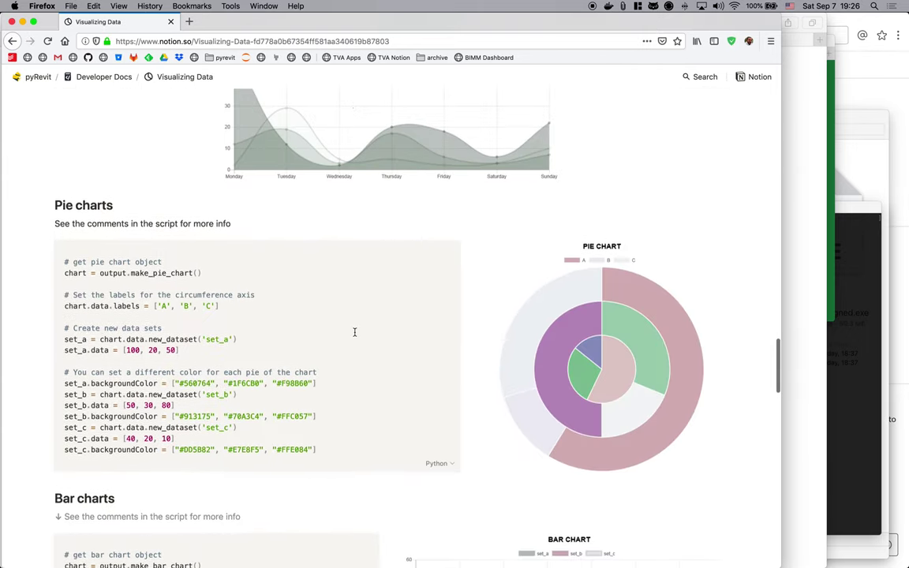
pyautogui.click(13, 41)
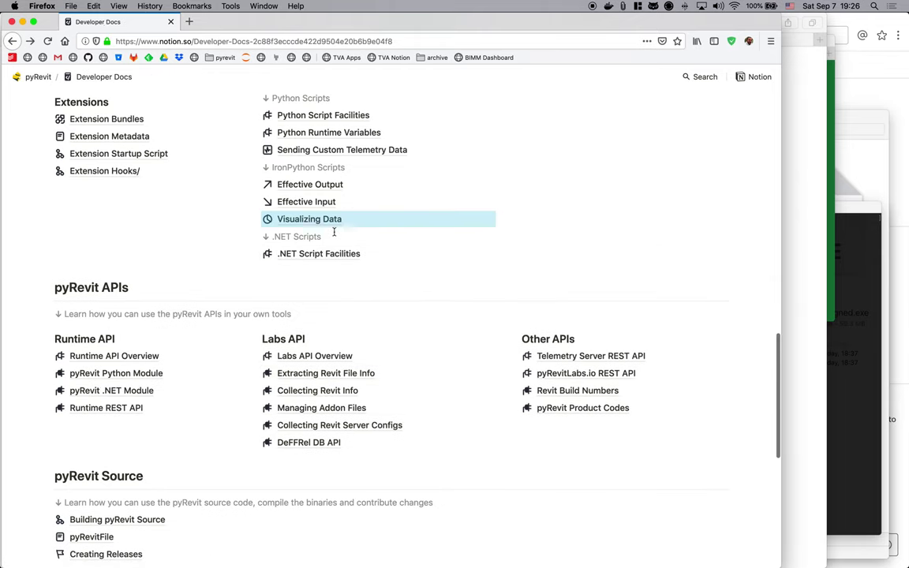
pyautogui.scroll(3, 370, 254)
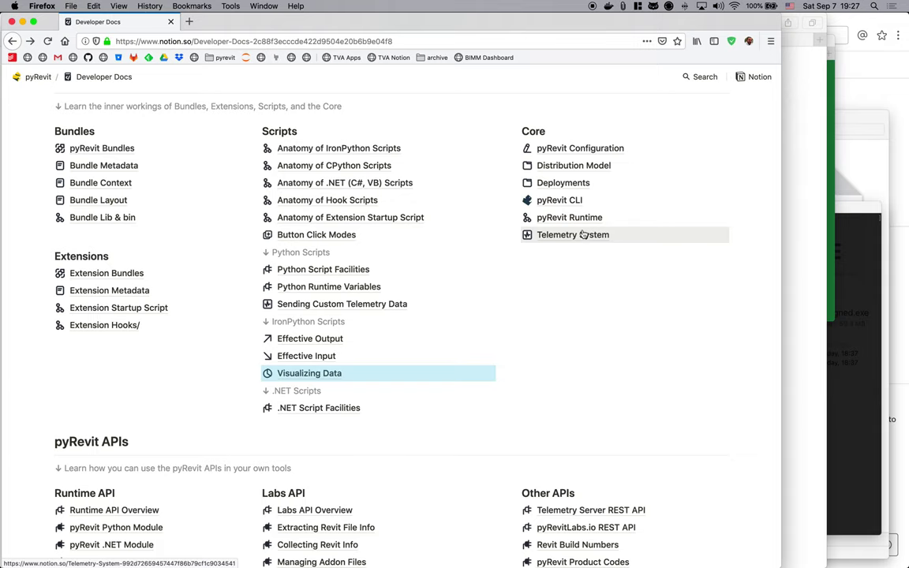
# - Scroll to pyRevit APIs and open pyRevit Python Module under Runtime API
pyautogui.scroll(-5, 590, 262)
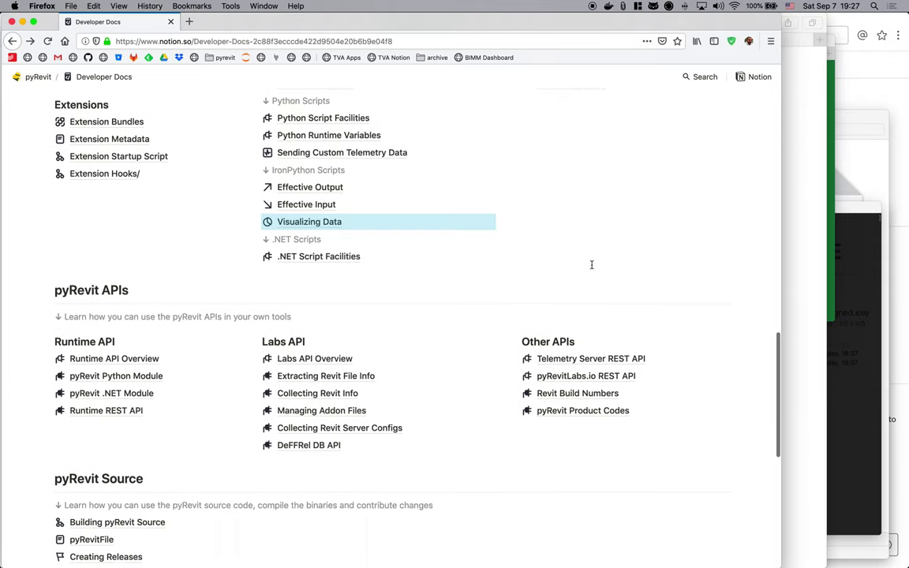
pyautogui.scroll(-3, 329, 309)
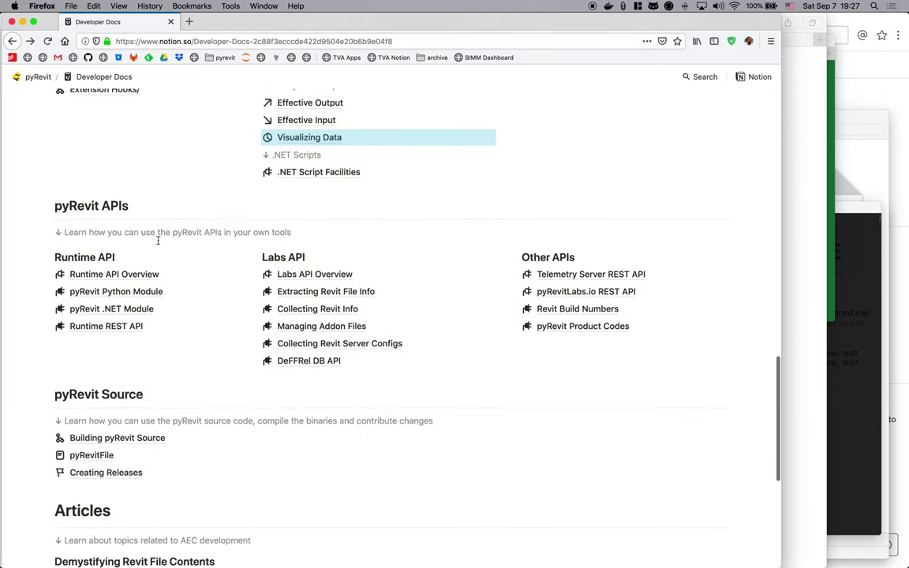
pyautogui.click(123, 292)
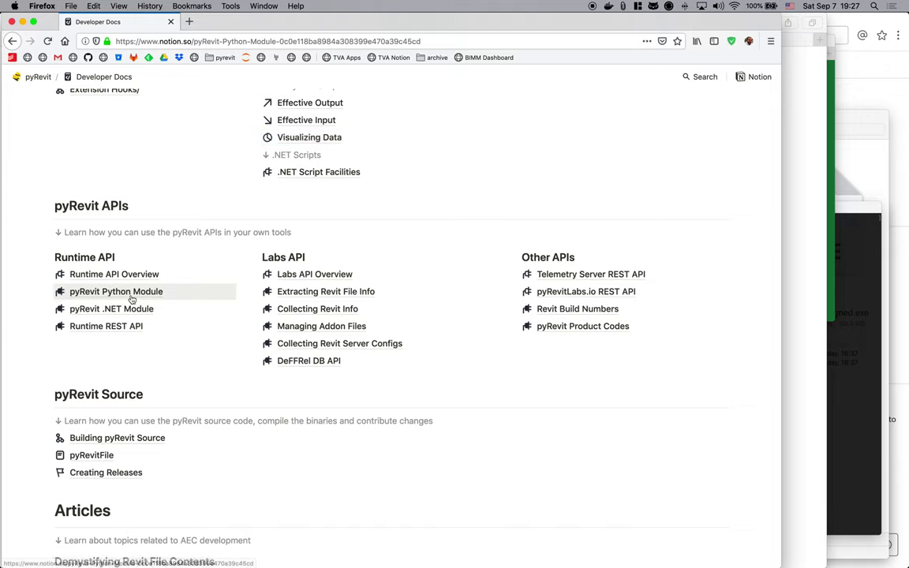
# - Open the pyRevit 4.6.24 documentation index in a new tab and scroll through it
pyautogui.click(186, 320)
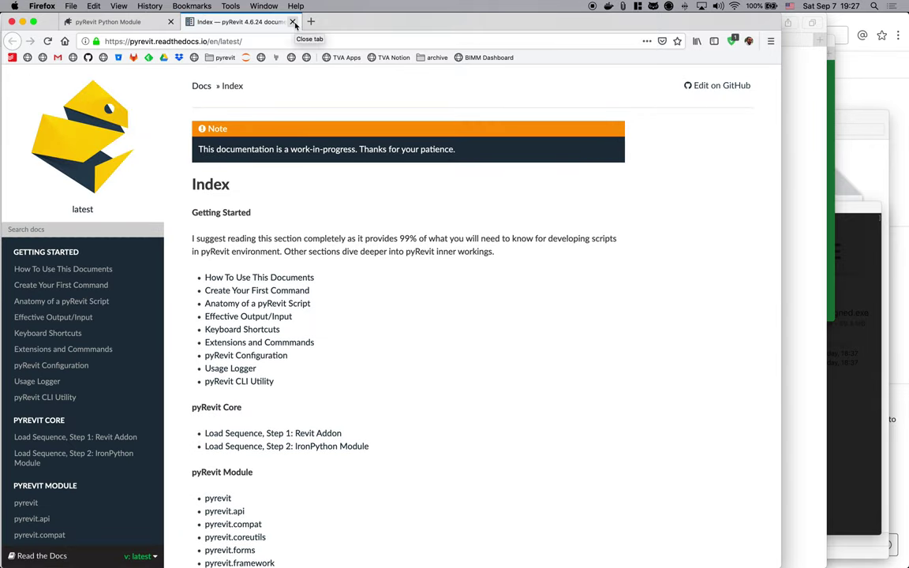
pyautogui.scroll(-4, 310, 262)
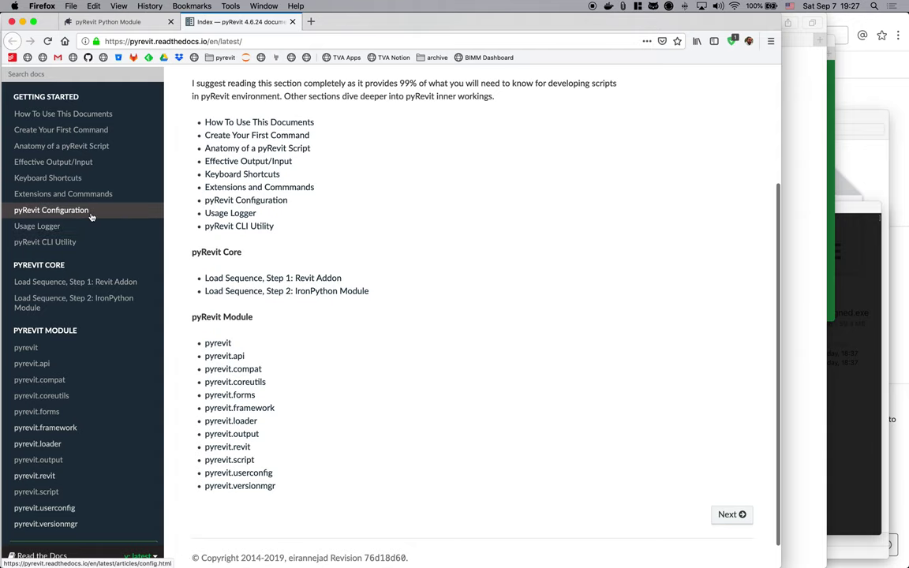
pyautogui.scroll(3, 88, 217)
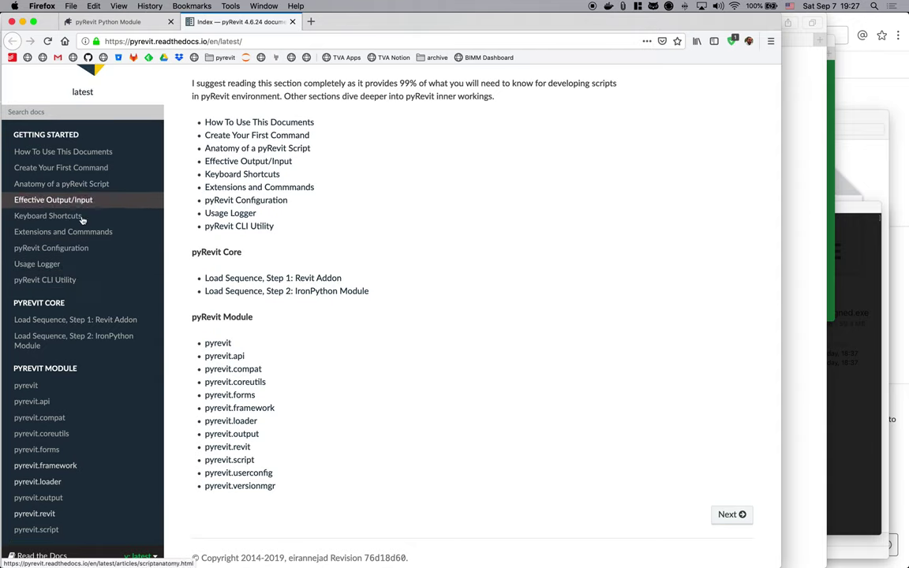
pyautogui.scroll(-3, 85, 289)
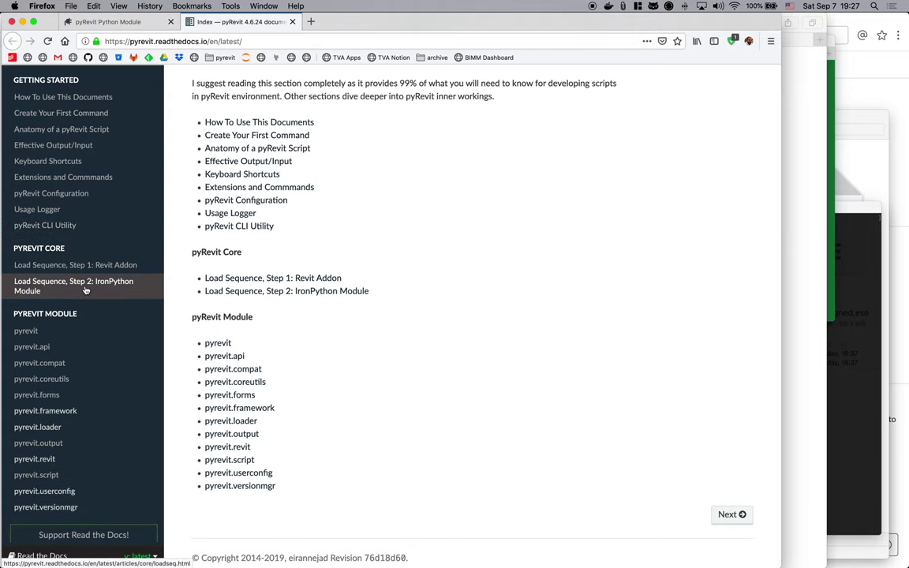
pyautogui.scroll(-3, 85, 290)
pyautogui.scroll(5, 304, 205)
pyautogui.scroll(-5, 308, 204)
# - View the pyrevit.compat and pyrevit.loader module pages, then close the docs tab
pyautogui.click(57, 259)
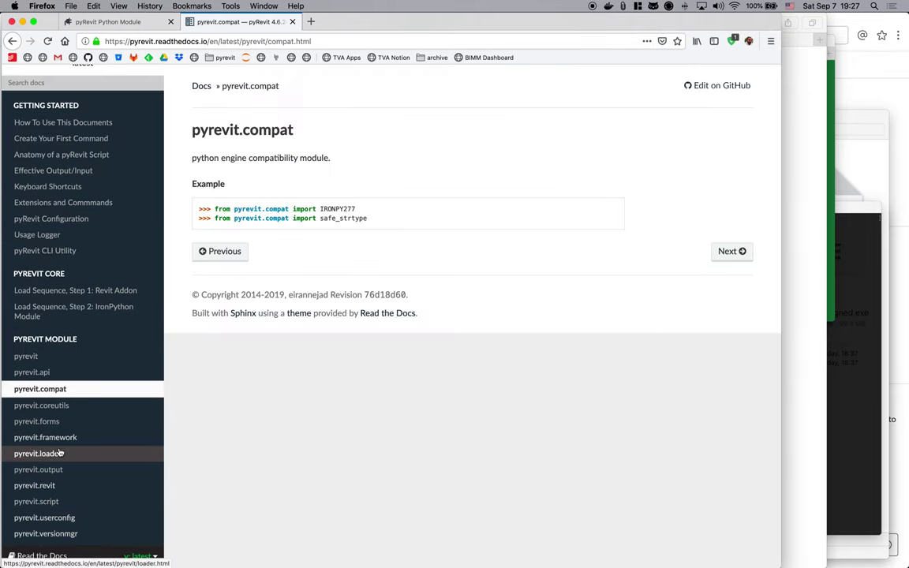
pyautogui.click(59, 453)
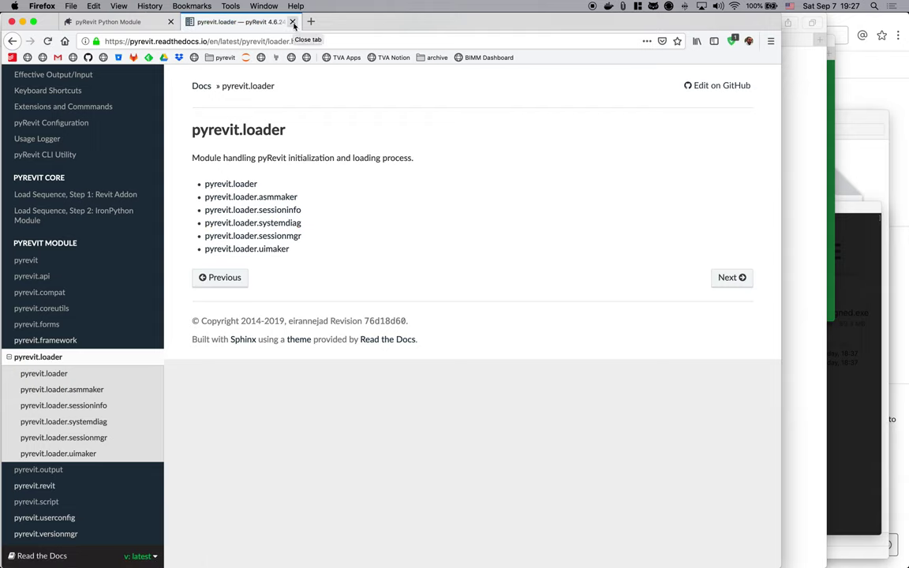
pyautogui.click(292, 22)
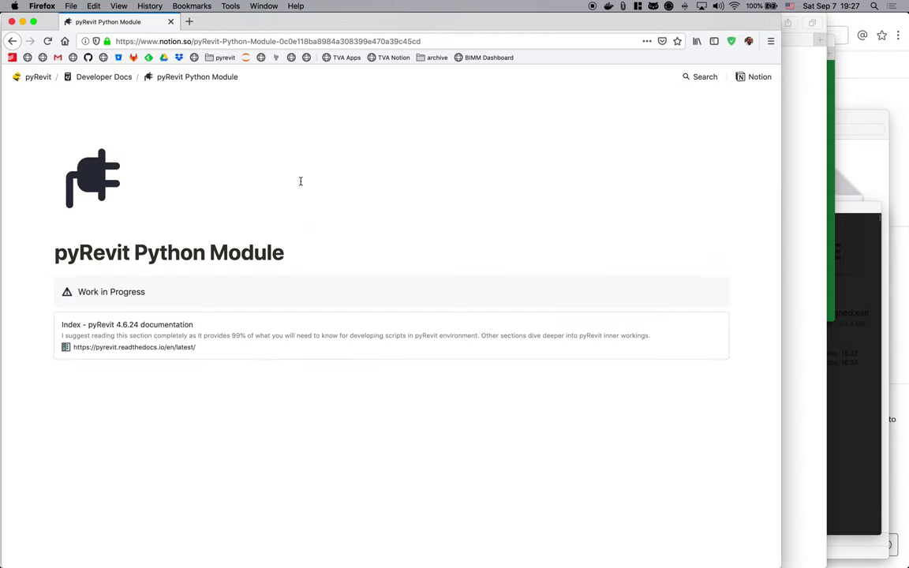
# - Go back to the Developer Docs overview and scroll through its sections to Reference
pyautogui.click(11, 39)
pyautogui.scroll(5, 229, 230)
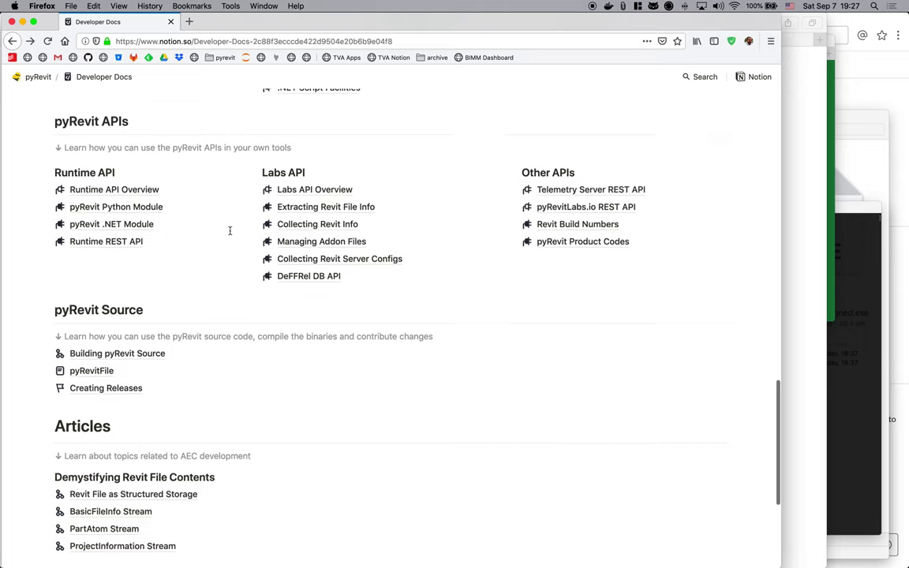
pyautogui.scroll(1, 199, 185)
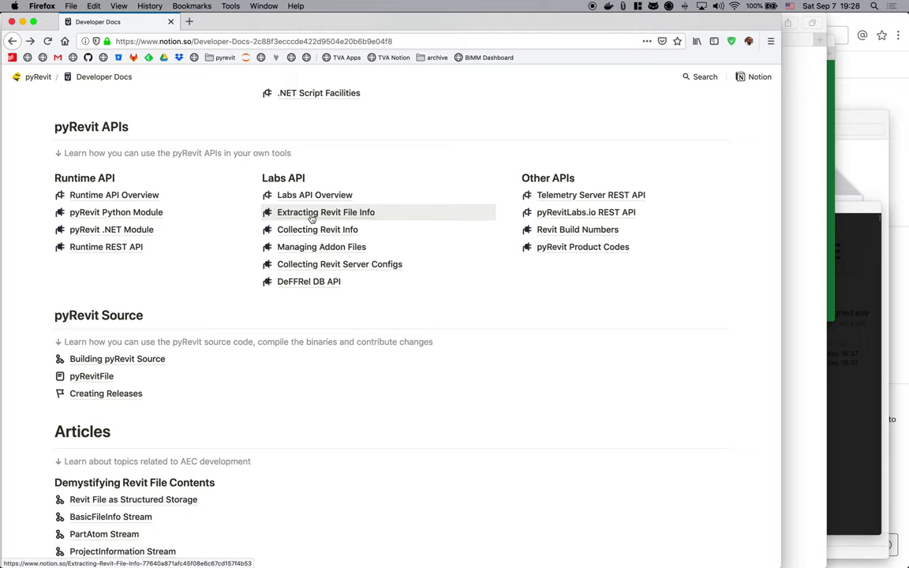
pyautogui.scroll(-2, 284, 239)
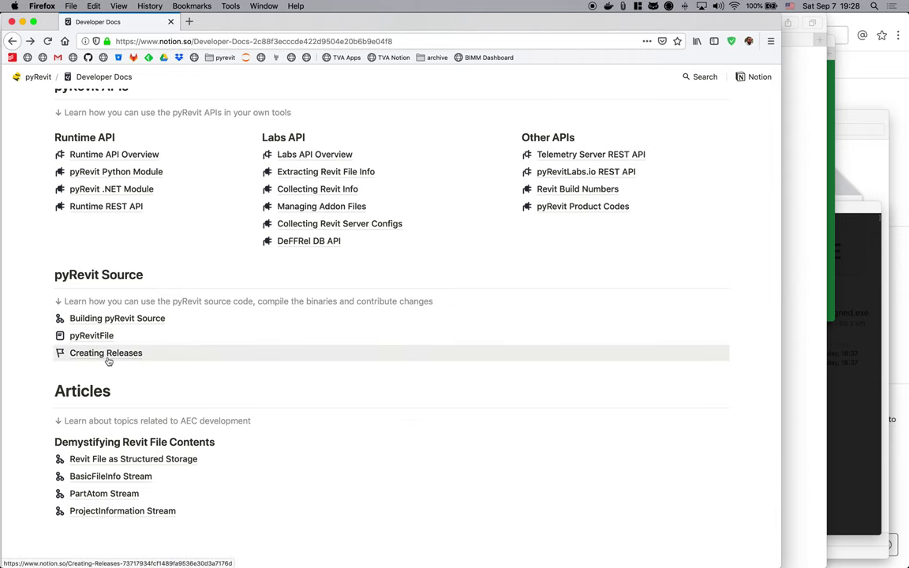
pyautogui.scroll(-1, 108, 360)
pyautogui.scroll(2, 110, 383)
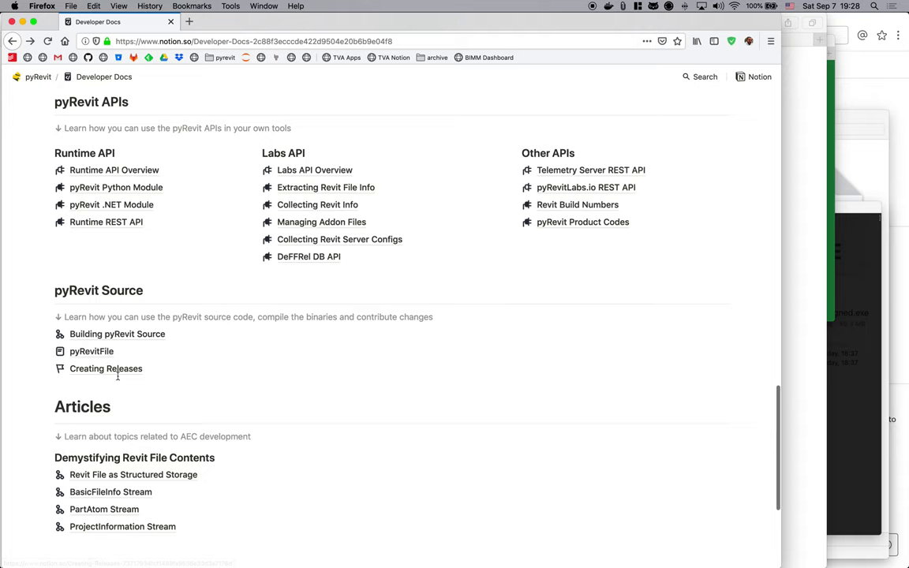
pyautogui.scroll(-3, 130, 327)
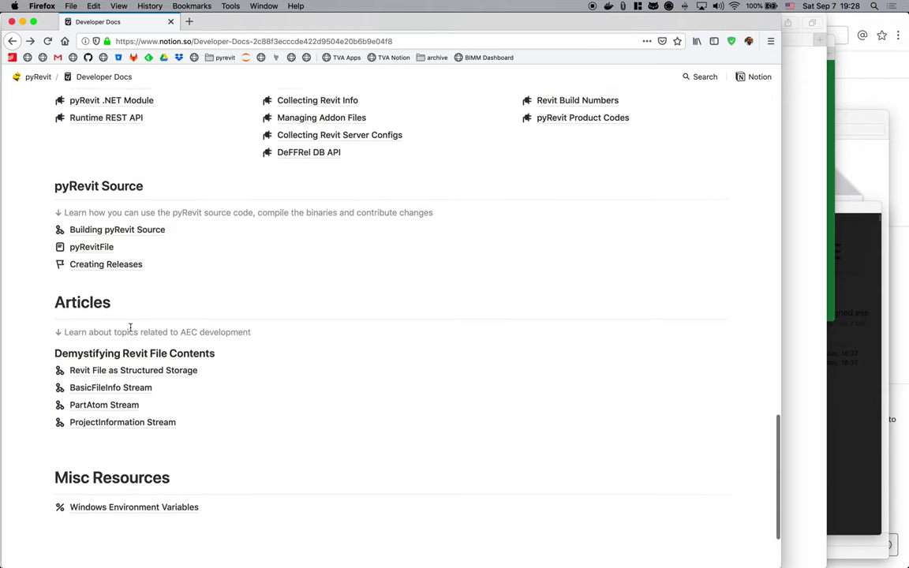
pyautogui.scroll(-2, 125, 426)
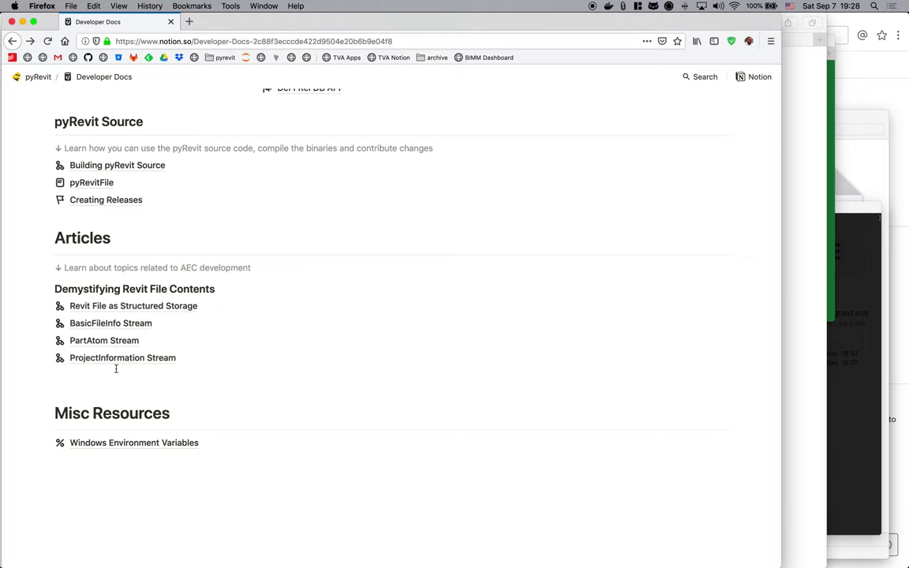
pyautogui.scroll(20, 116, 369)
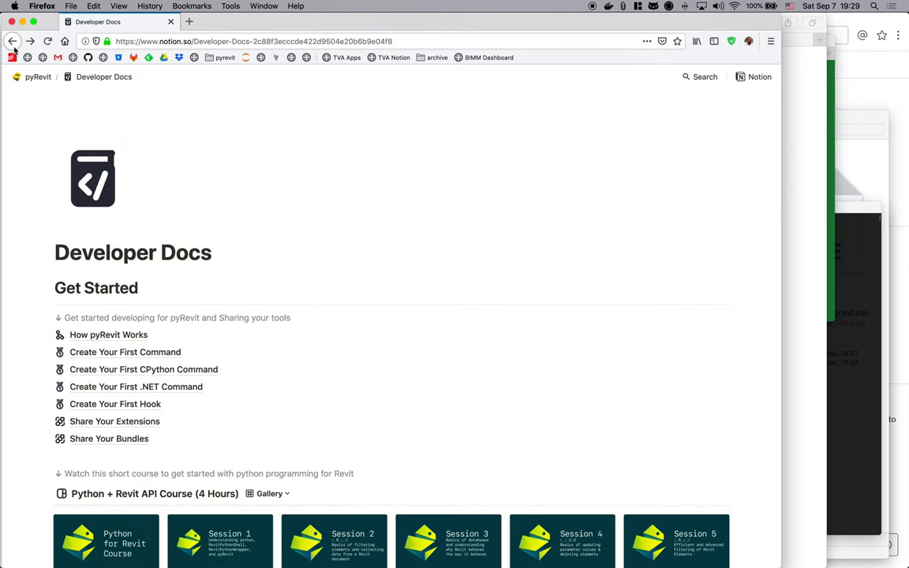
pyautogui.scroll(-15, 368, 341)
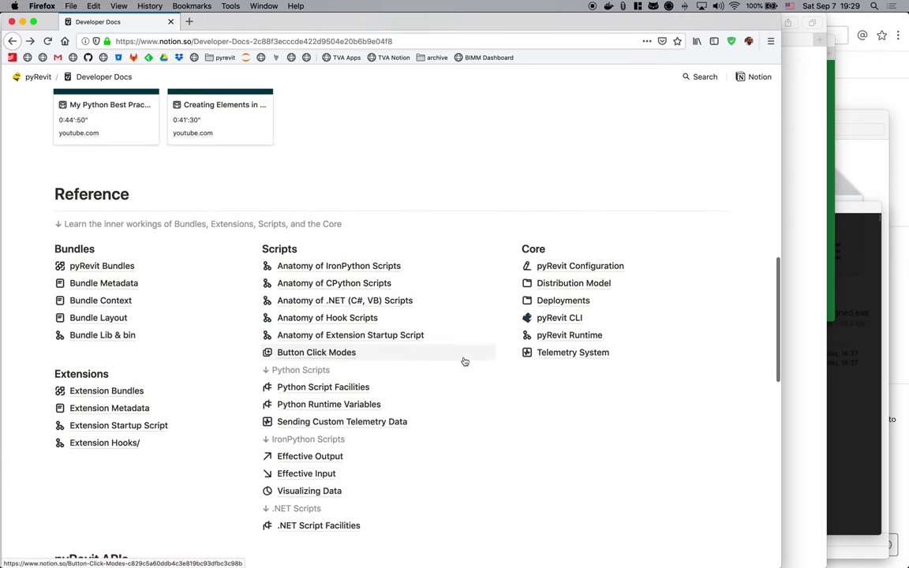
# - Open pyRevit CLI, then Manage pyRevit clones, and go back twice to Developer Docs
pyautogui.click(559, 318)
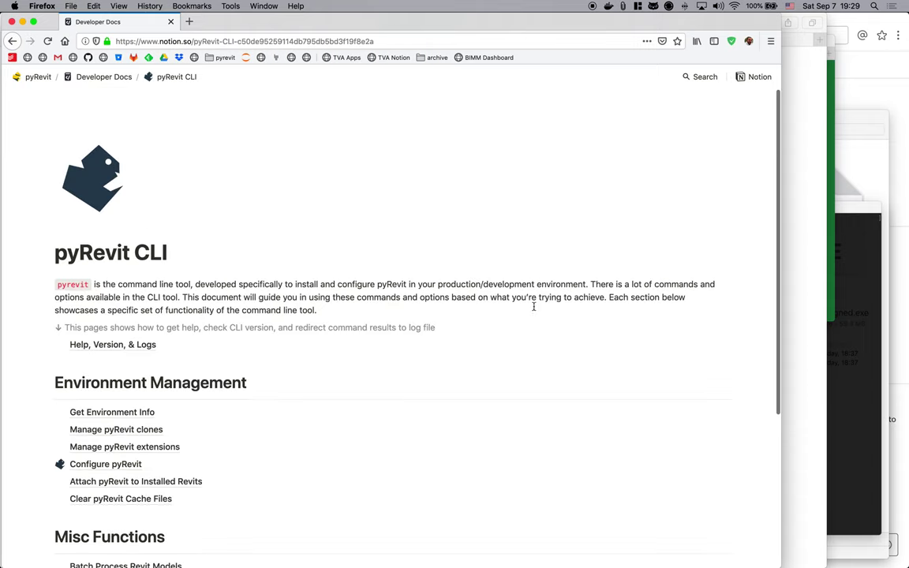
pyautogui.scroll(-5, 330, 278)
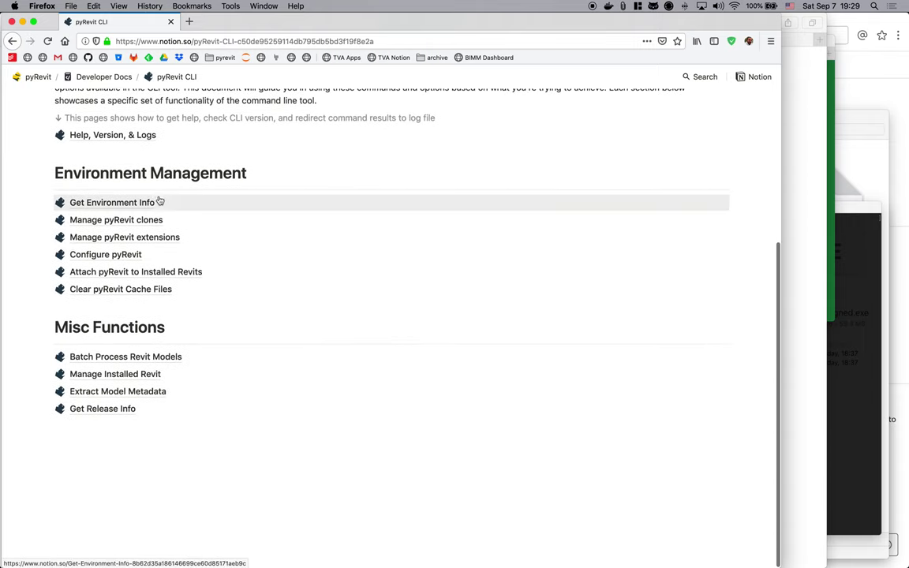
pyautogui.click(122, 220)
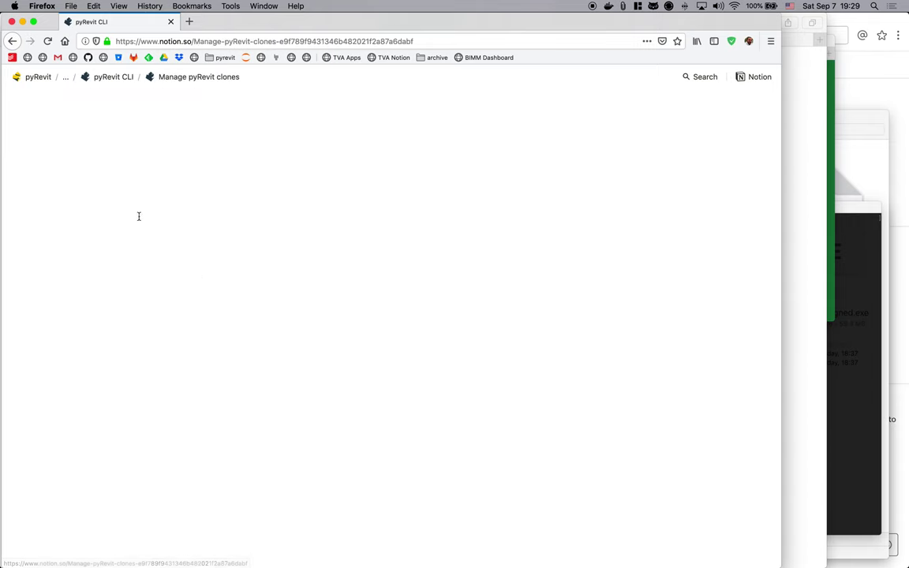
pyautogui.scroll(-10, 290, 268)
pyautogui.scroll(15, 289, 268)
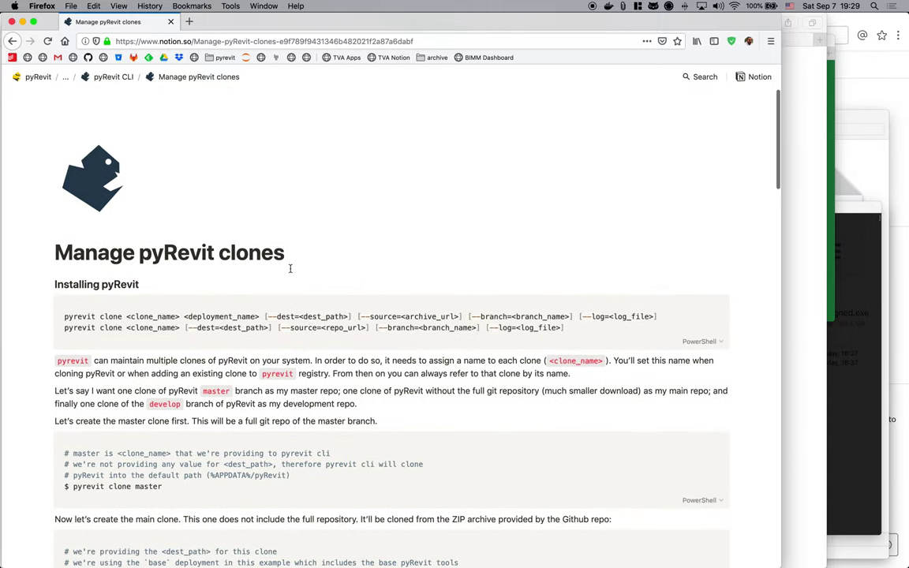
pyautogui.click(12, 41)
pyautogui.click(12, 41)
pyautogui.scroll(4, 467, 273)
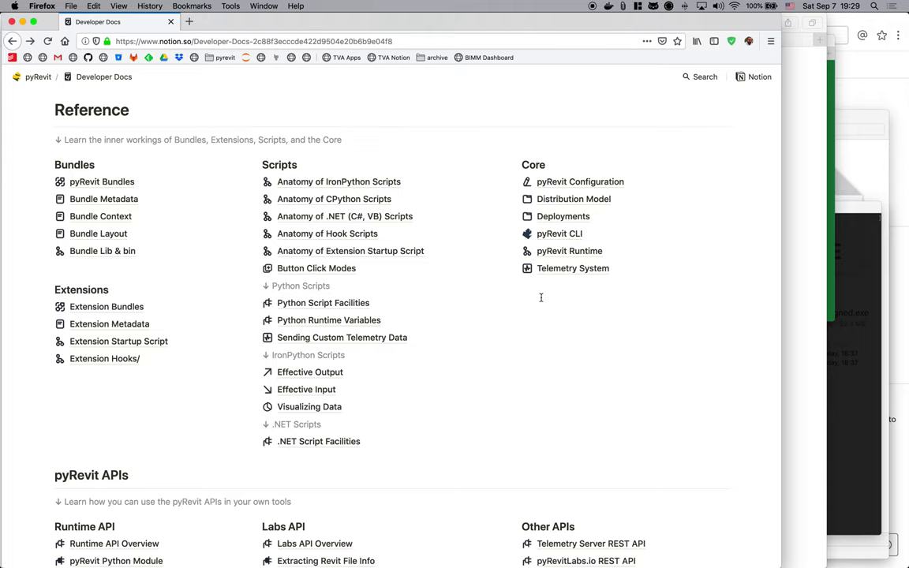
# - Open the Telemetry System page under Core and skim through it
pyautogui.click(542, 270)
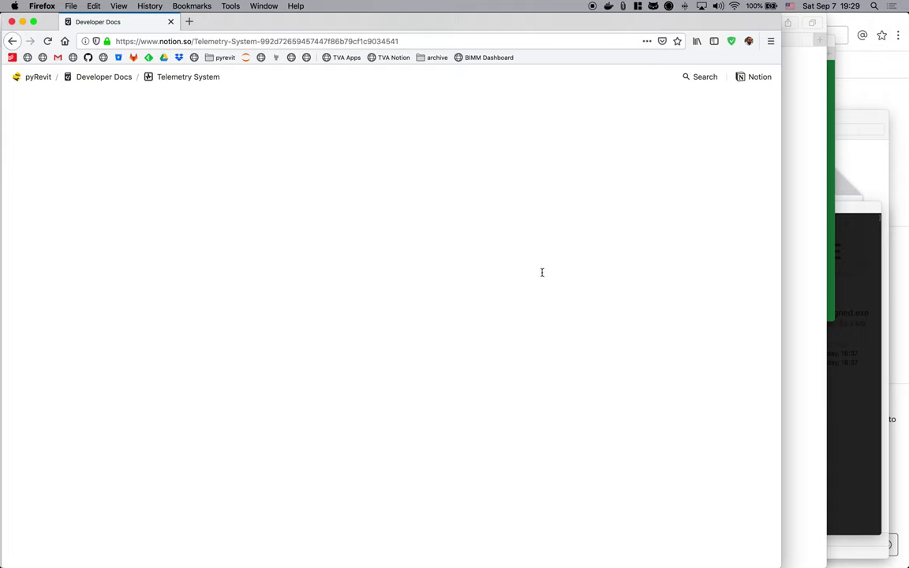
pyautogui.scroll(-10, 478, 261)
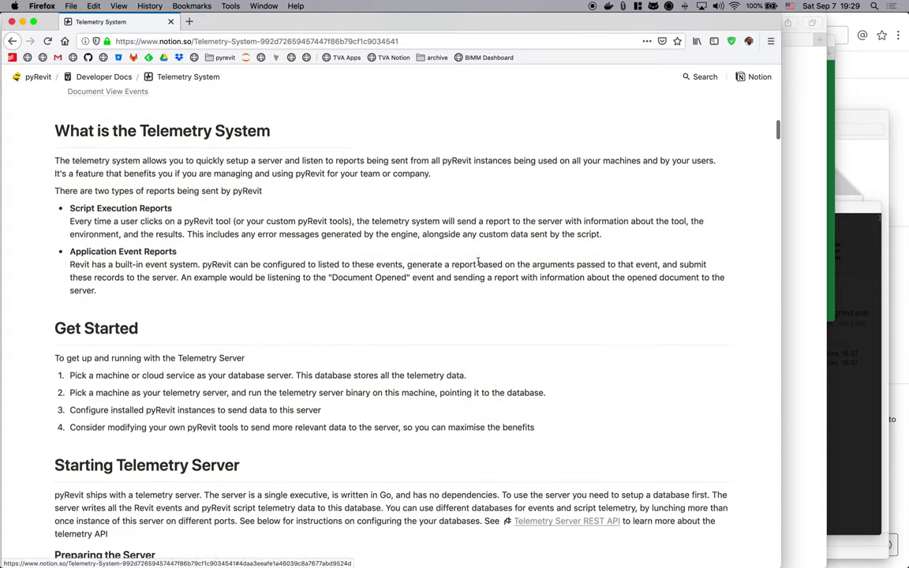
pyautogui.scroll(-20, 478, 261)
pyautogui.scroll(20, 477, 261)
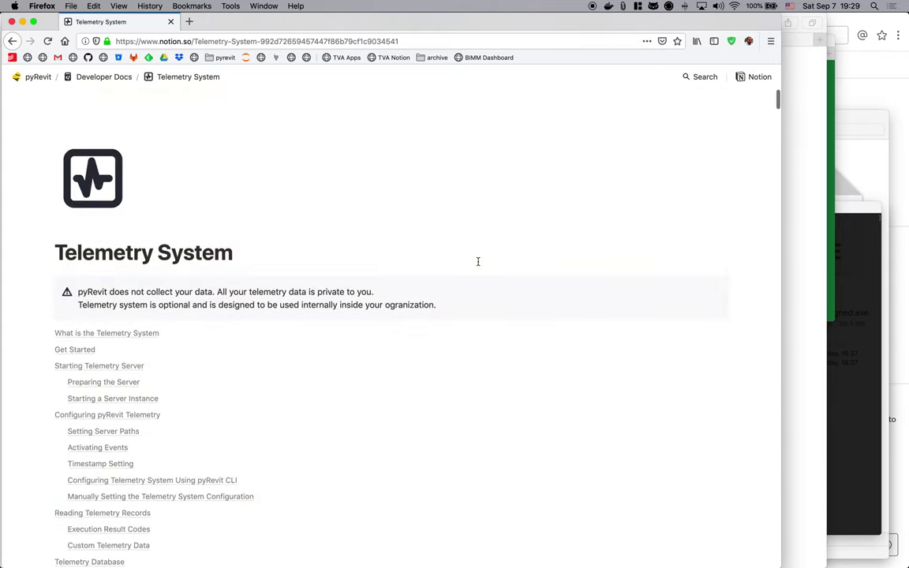
# - Go back to the Developer Docs top, then bring the GitHub pyRevit v4.7-beta2 release page forward
pyautogui.click(12, 41)
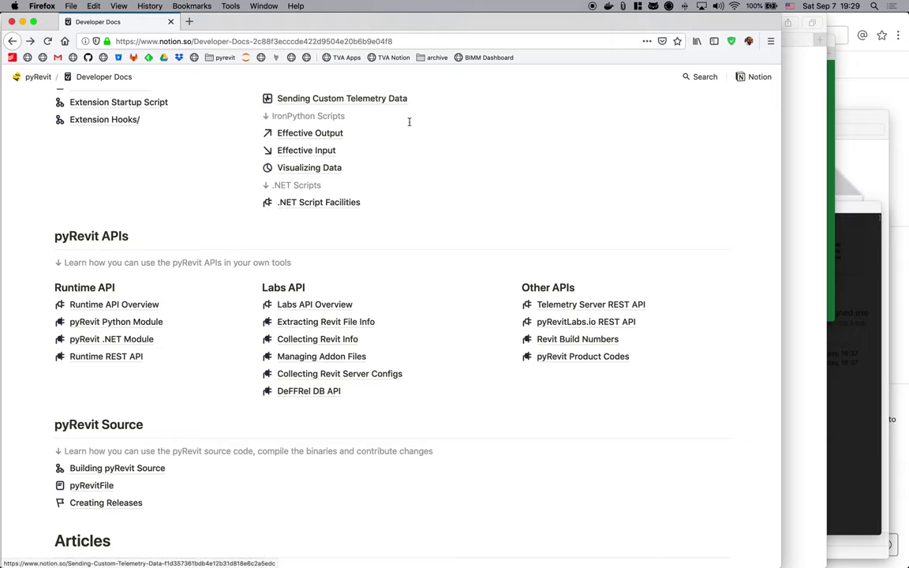
pyautogui.scroll(15, 409, 122)
pyautogui.scroll(3, 410, 122)
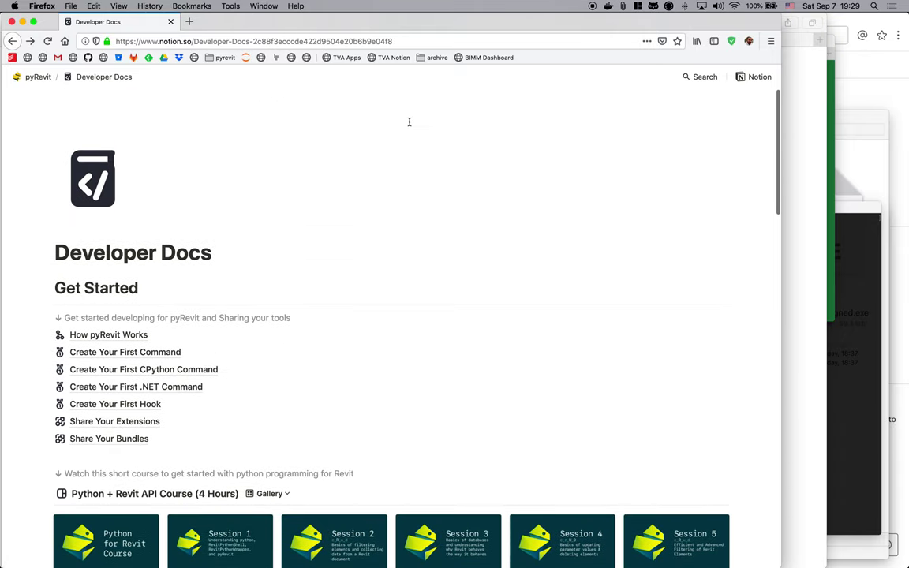
pyautogui.click(803, 108)
pyautogui.scroll(1, 409, 149)
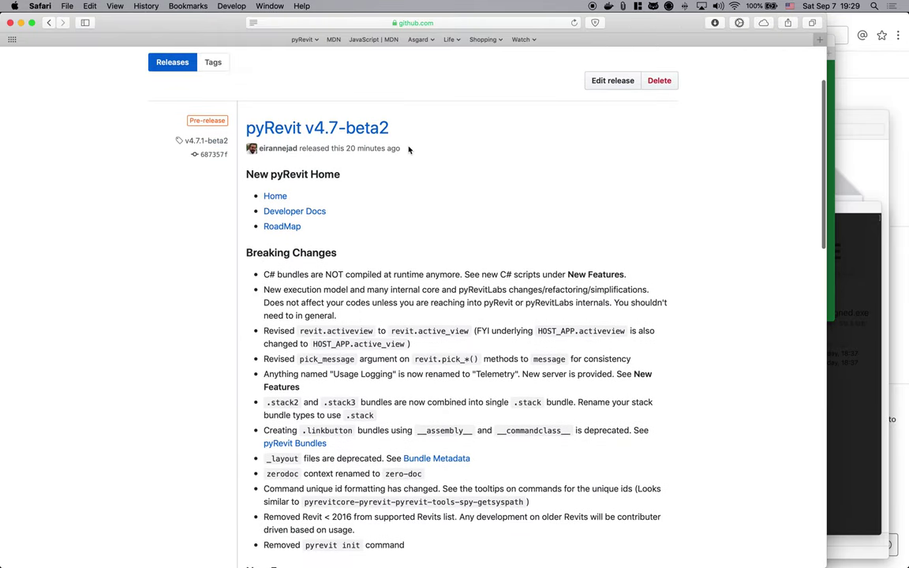
pyautogui.scroll(-1, 345, 136)
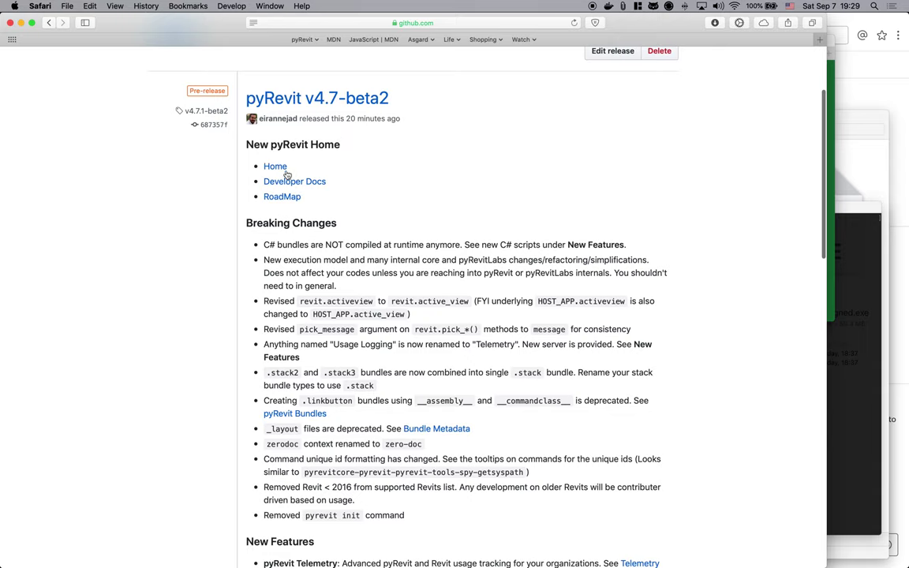
pyautogui.scroll(-2, 377, 148)
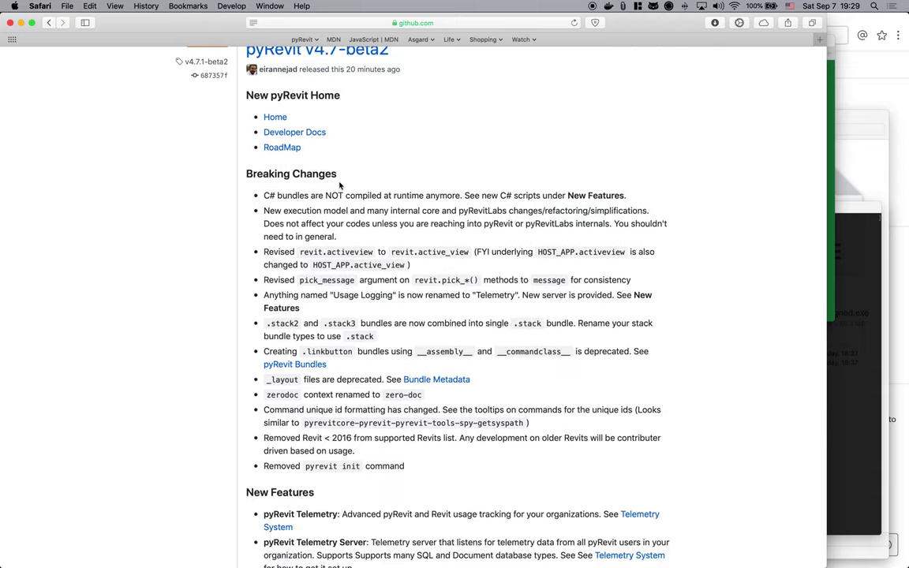
pyautogui.scroll(-1, 381, 486)
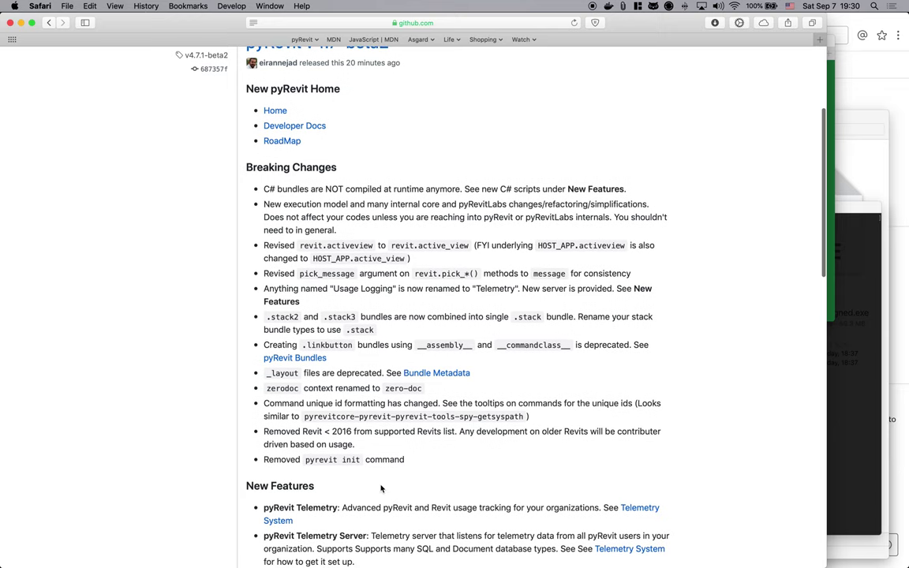
pyautogui.scroll(-1, 381, 489)
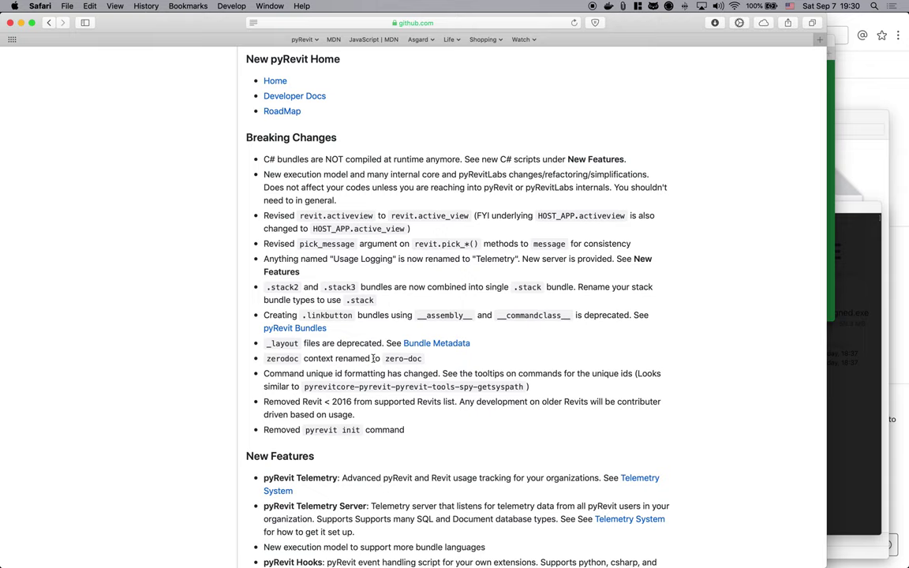
pyautogui.doubleClick(333, 216)
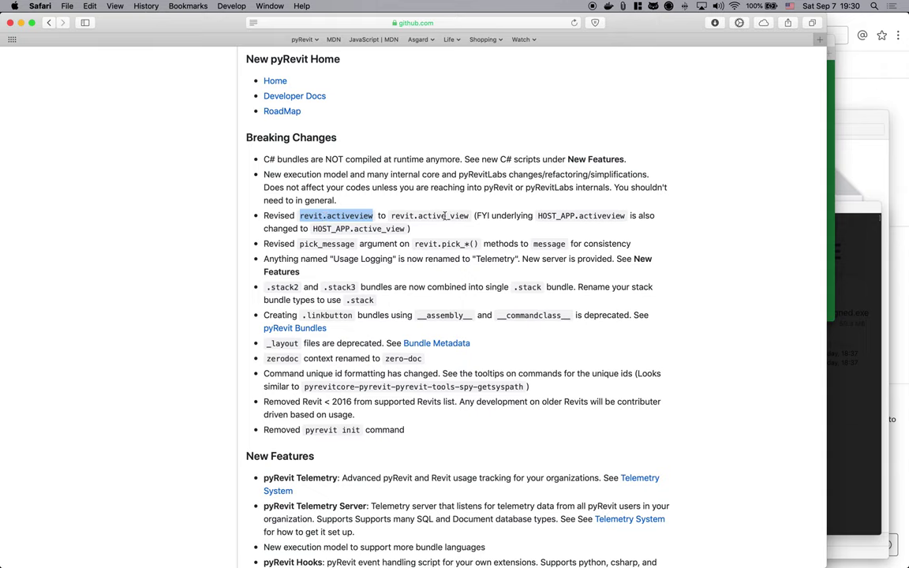
pyautogui.moveTo(445, 216); pyautogui.dragTo(449, 218)
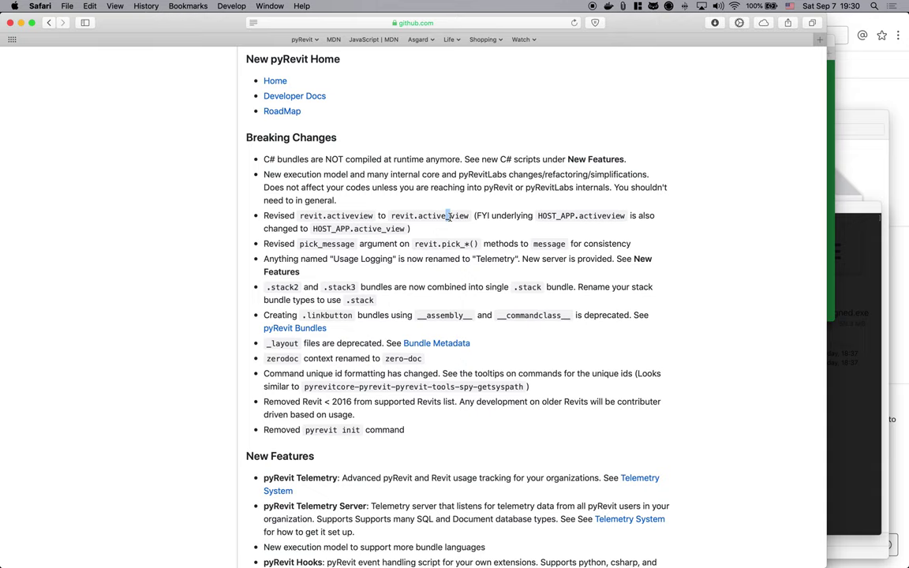
pyautogui.doubleClick(327, 245)
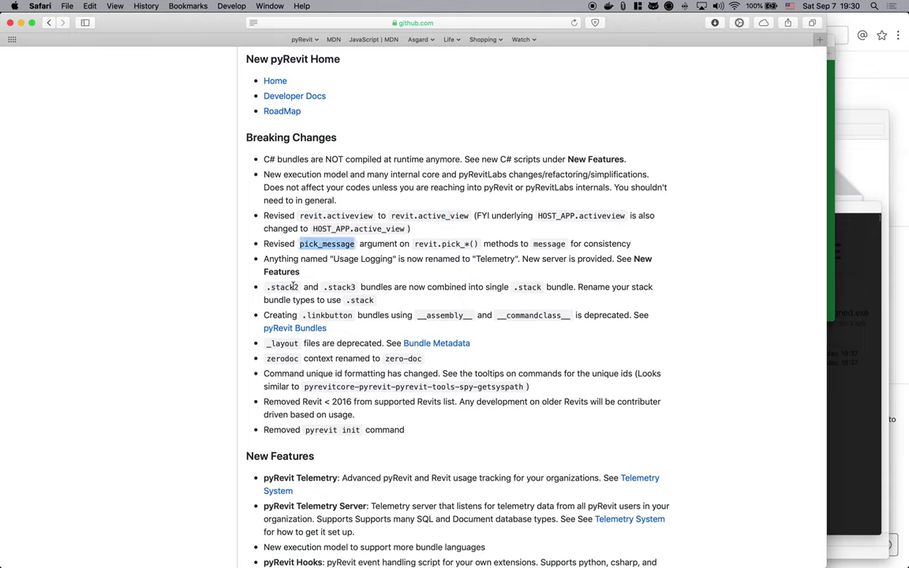
pyautogui.doubleClick(282, 288)
pyautogui.click(336, 288)
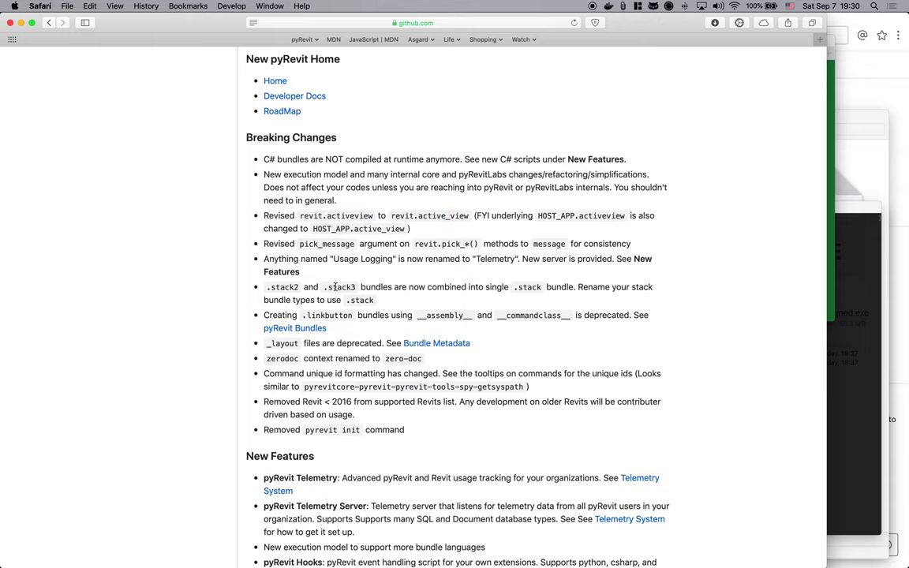
pyautogui.doubleClick(528, 287)
pyautogui.click(347, 293)
pyautogui.doubleClick(442, 314)
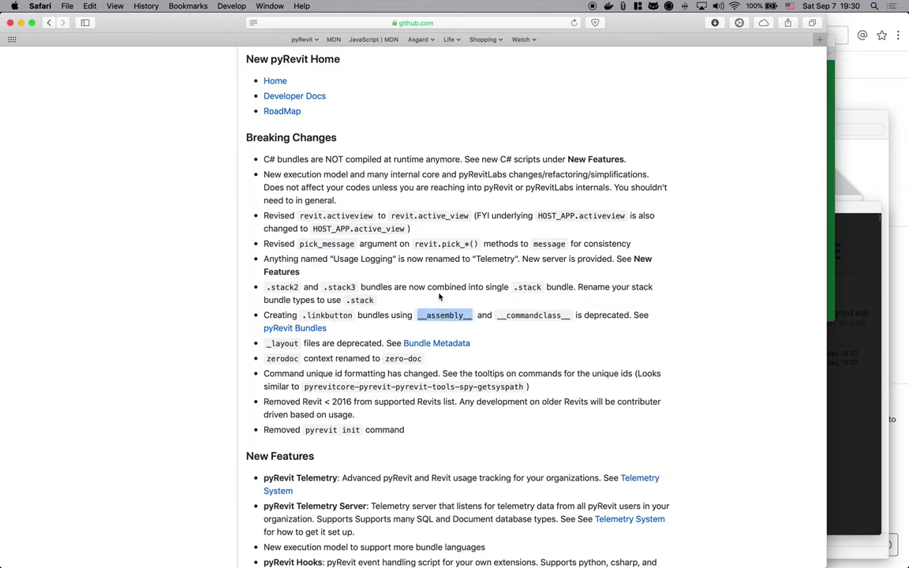
pyautogui.click(536, 318)
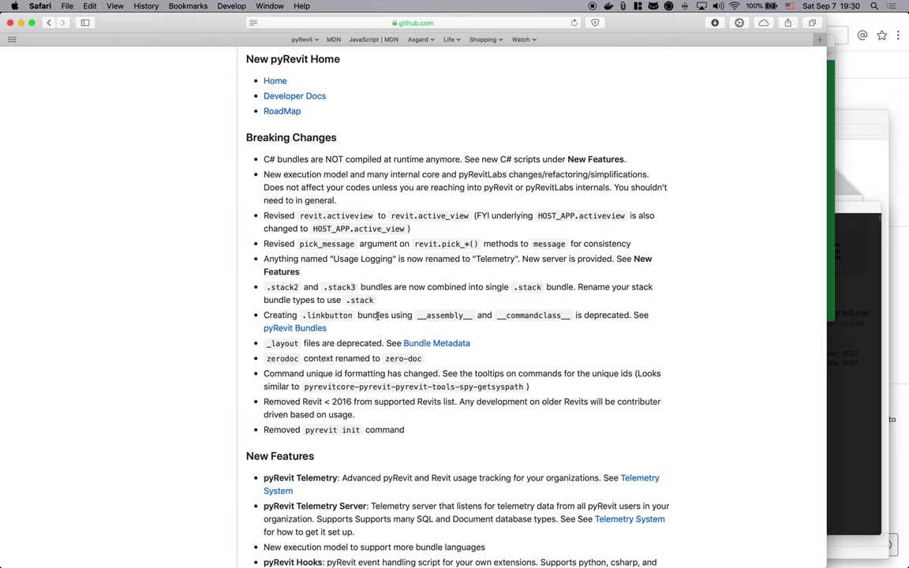
pyautogui.scroll(-1, 341, 312)
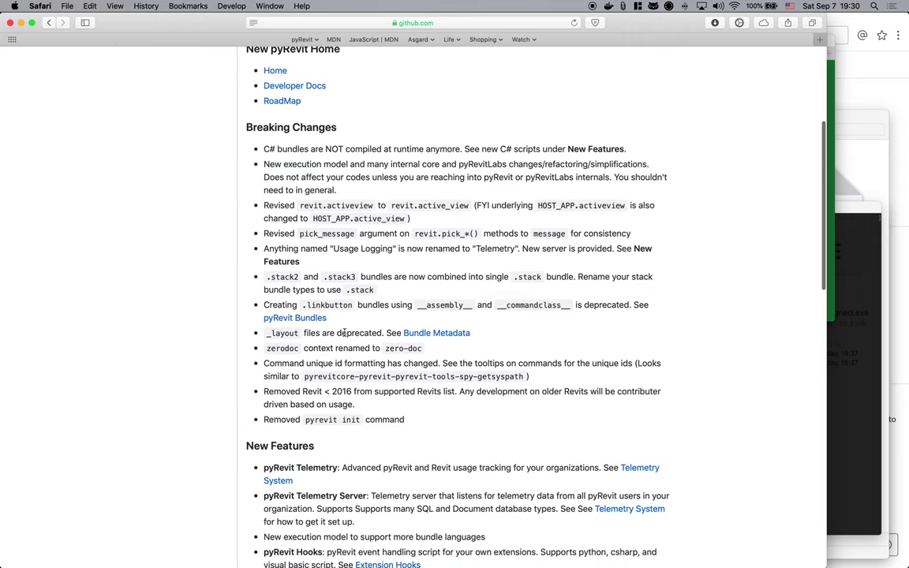
pyautogui.doubleClick(282, 334)
pyautogui.scroll(-1, 355, 332)
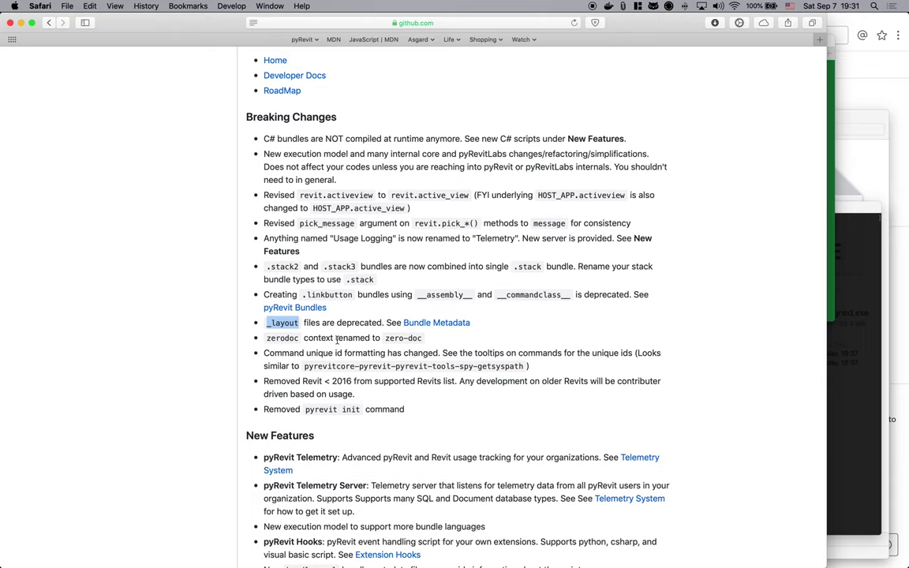
pyautogui.scroll(-3, 361, 328)
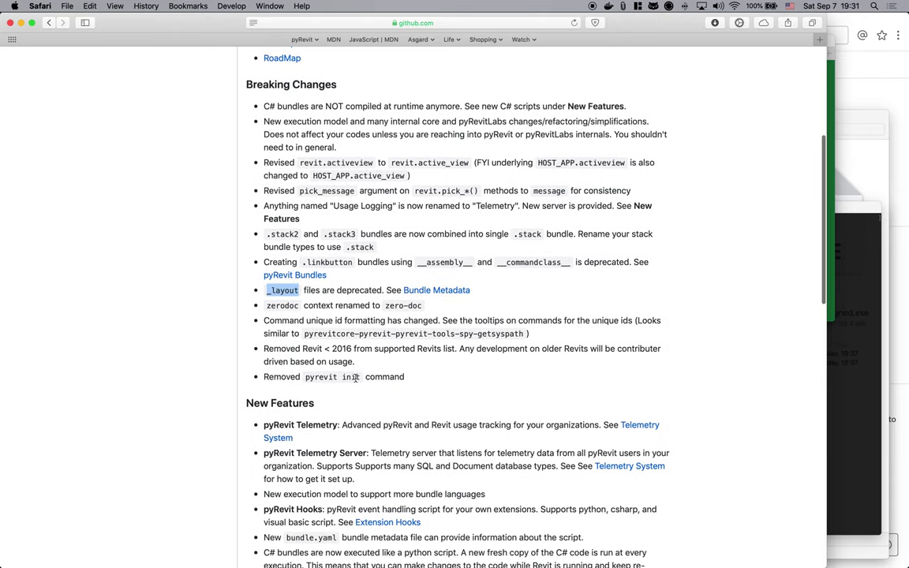
pyautogui.scroll(-2, 319, 339)
pyautogui.moveTo(264, 332); pyautogui.dragTo(353, 332)
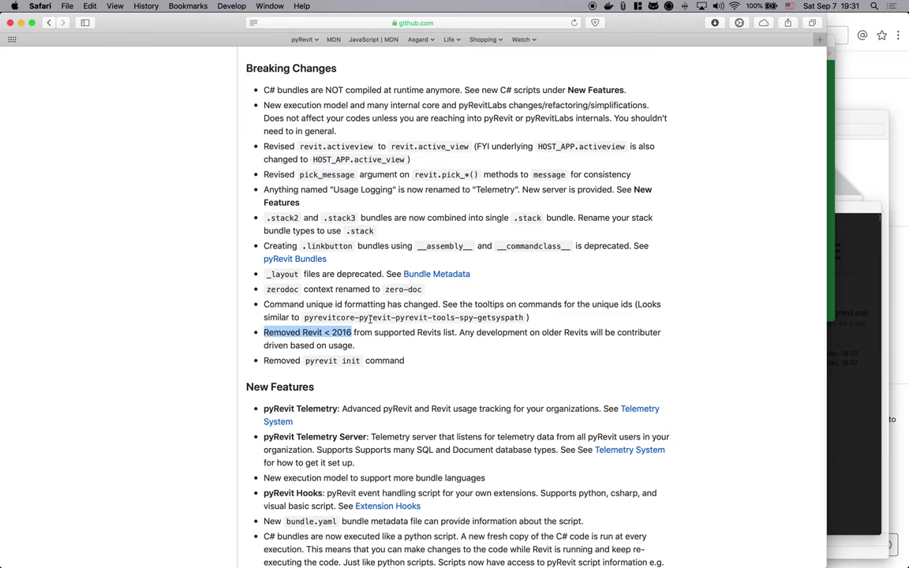
pyautogui.click(376, 348)
pyautogui.scroll(-2, 374, 347)
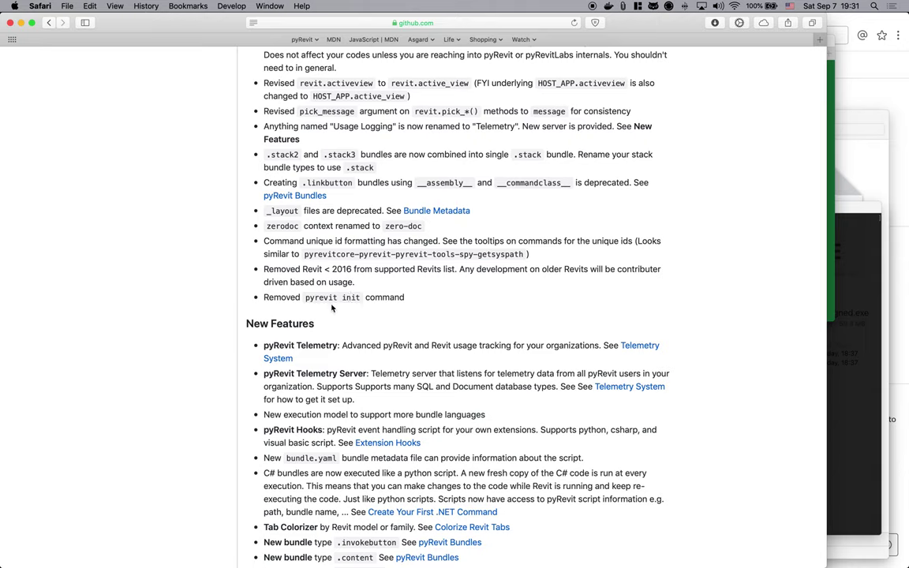
pyautogui.doubleClick(350, 298)
pyautogui.scroll(-5, 383, 312)
pyautogui.scroll(-2, 384, 312)
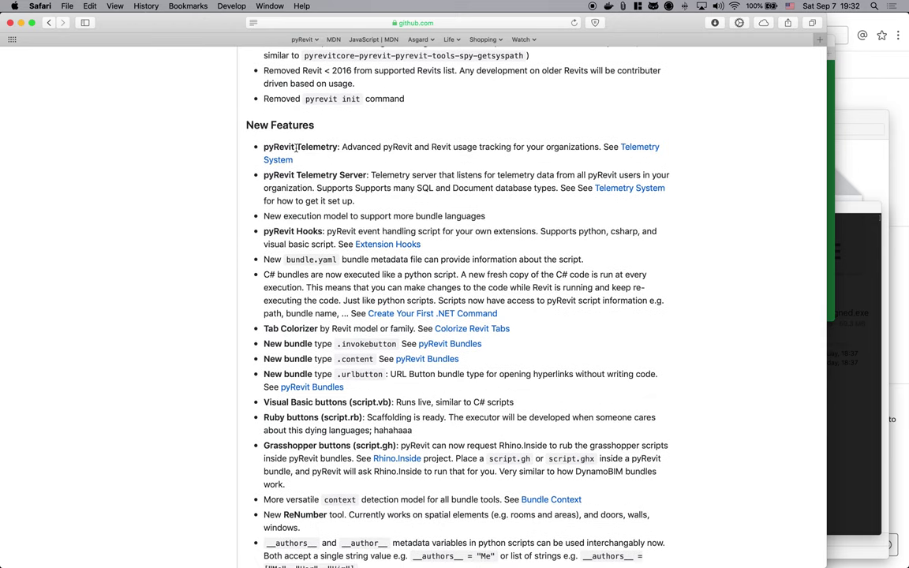
# - Scroll through the New Features and Misc sections of the v4.7-beta2 release notes
pyautogui.scroll(-5, 300, 152)
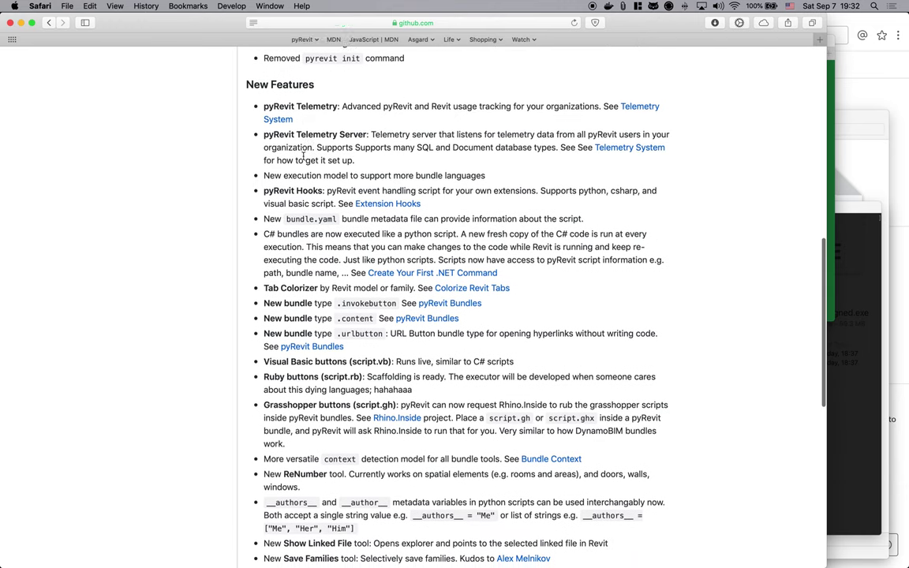
pyautogui.scroll(-2, 302, 155)
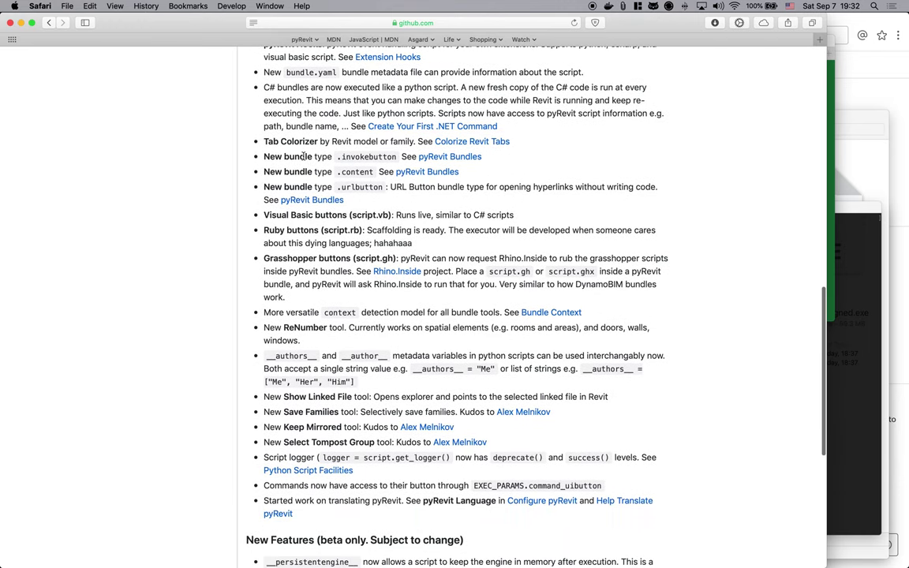
pyautogui.scroll(-6, 302, 156)
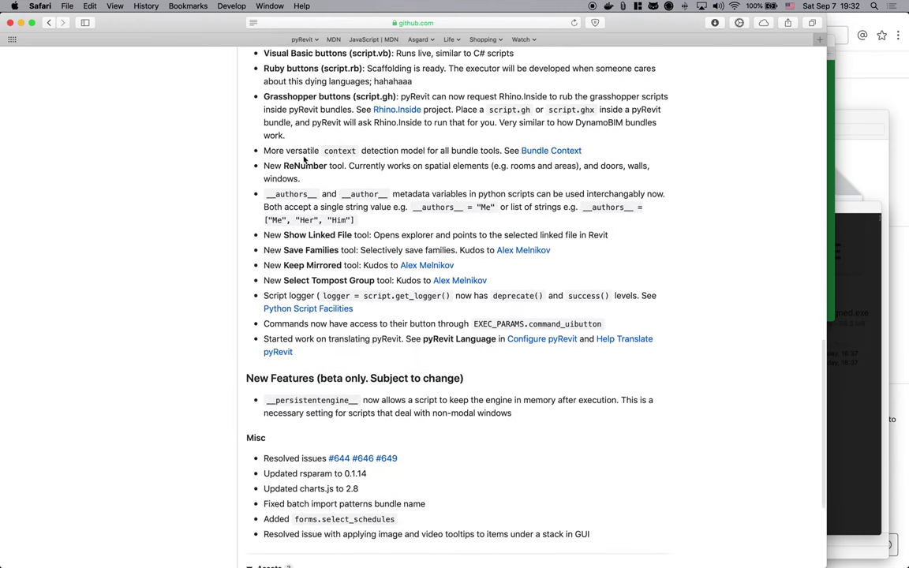
pyautogui.scroll(8, 302, 155)
pyautogui.scroll(3, 302, 156)
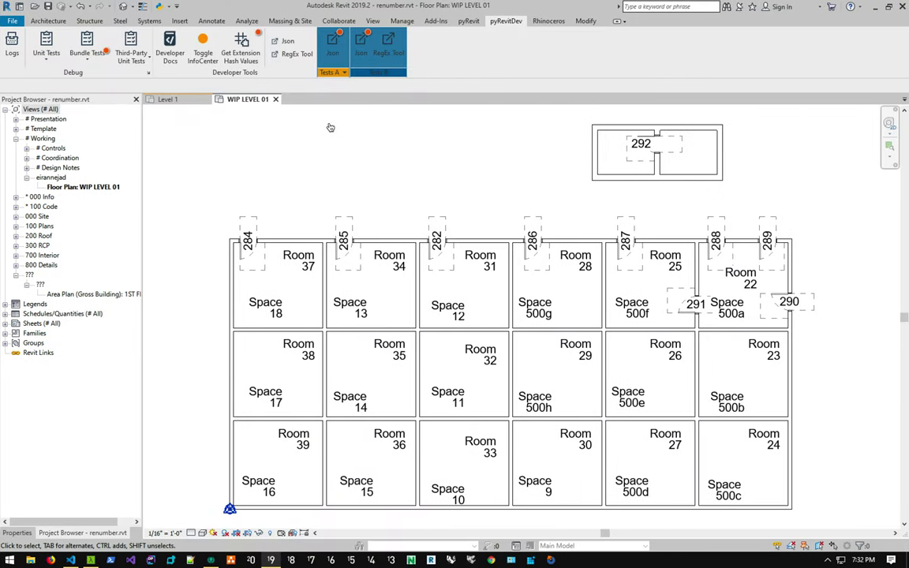
# - Switch to the Level 1 floor plan and open Settings from the pyRevit panel drop-down
pyautogui.click(177, 98)
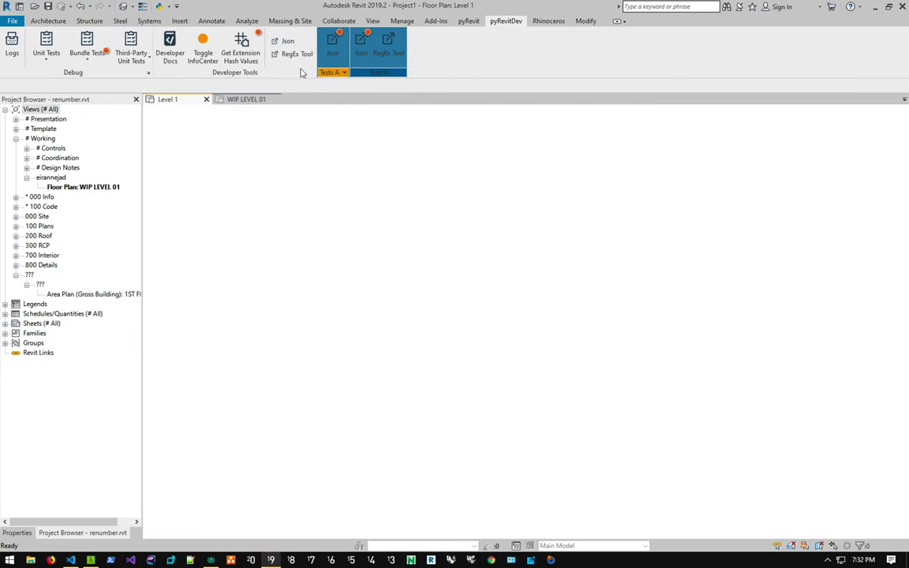
pyautogui.click(468, 20)
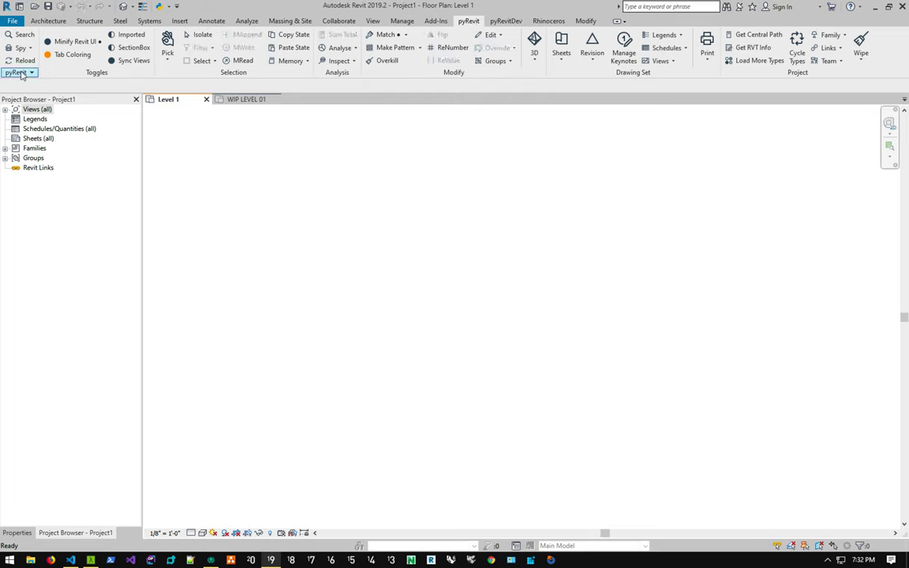
pyautogui.click(20, 71)
pyautogui.click(218, 95)
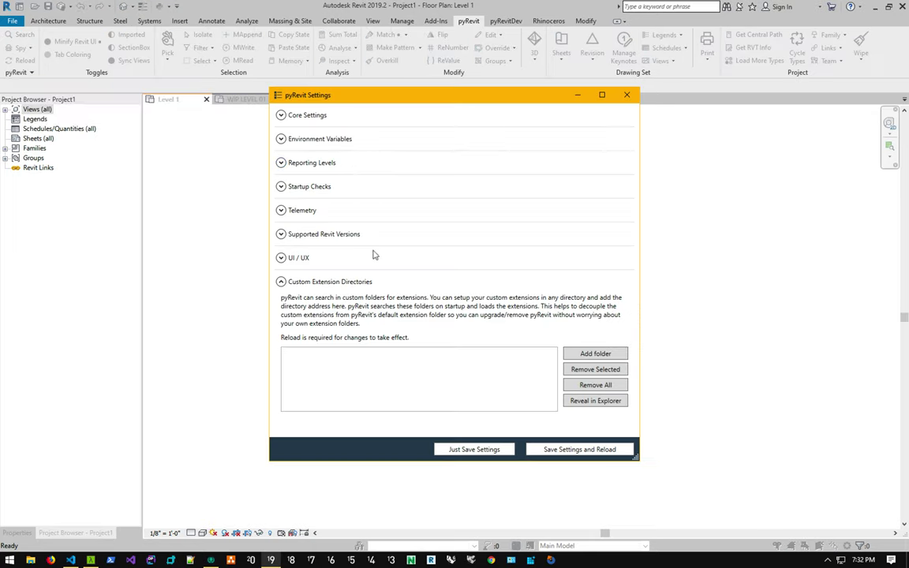
# - Expand the UI / UX settings section, browse its options, then collapse it
pyautogui.click(300, 259)
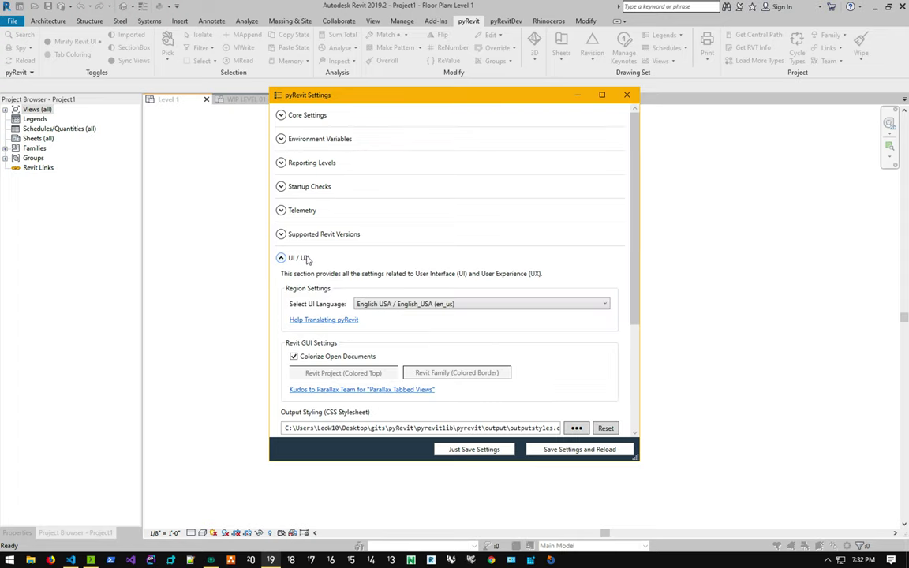
pyautogui.scroll(-1, 317, 293)
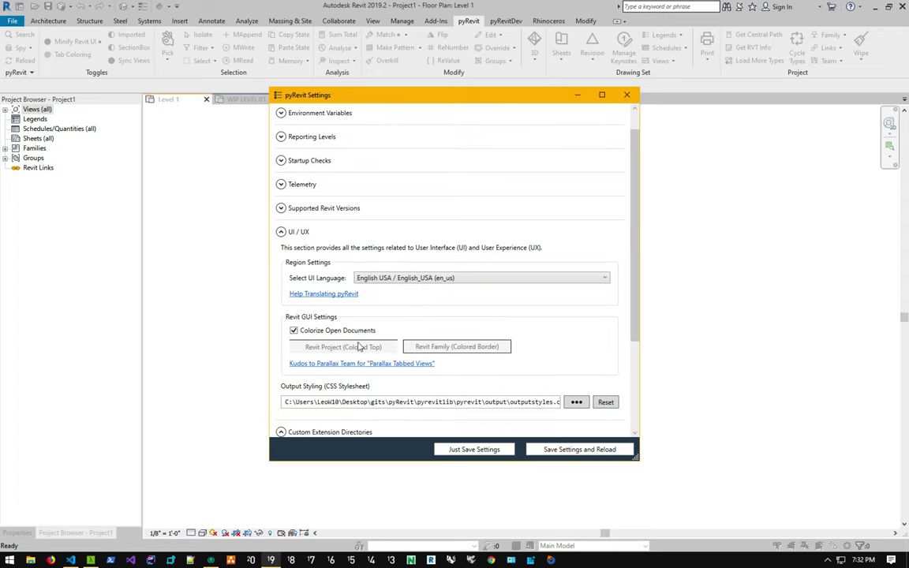
pyautogui.scroll(-2, 375, 263)
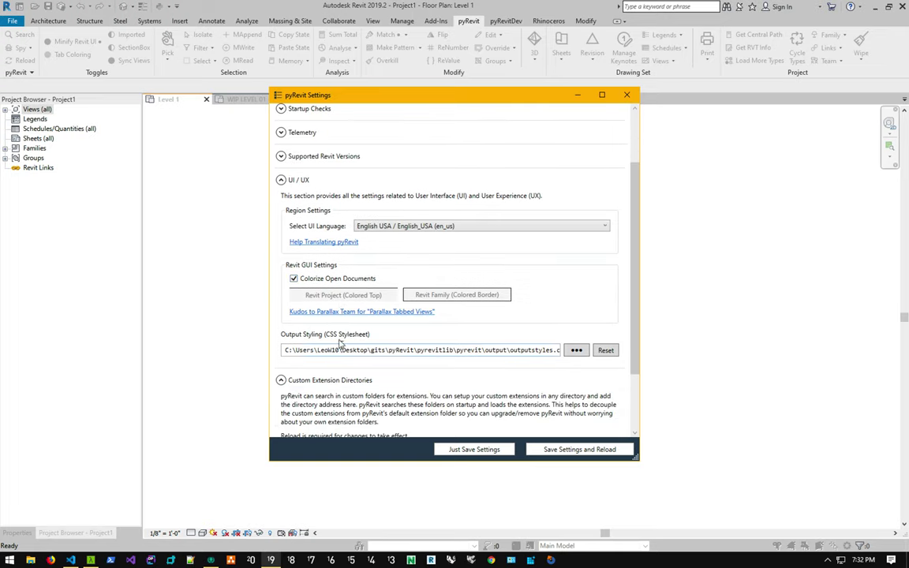
pyautogui.click(298, 180)
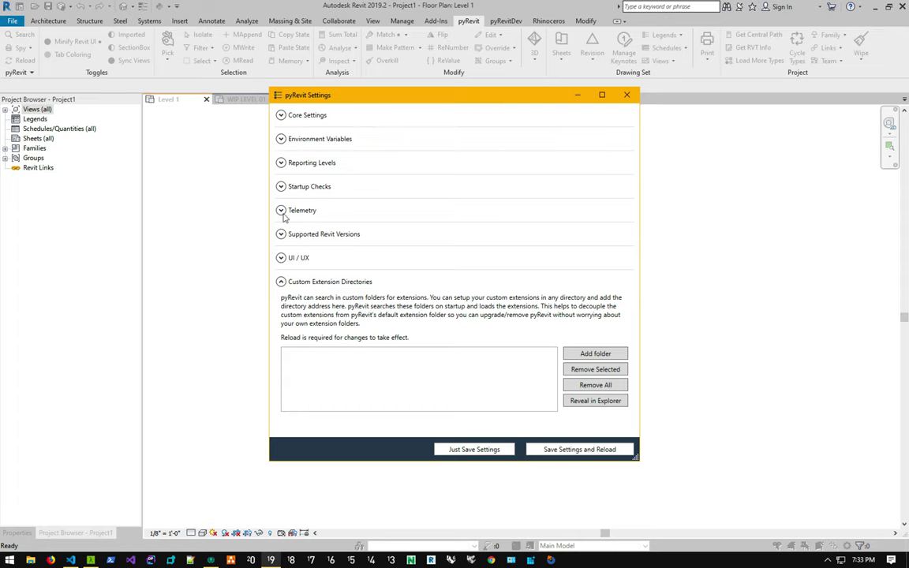
pyautogui.click(303, 210)
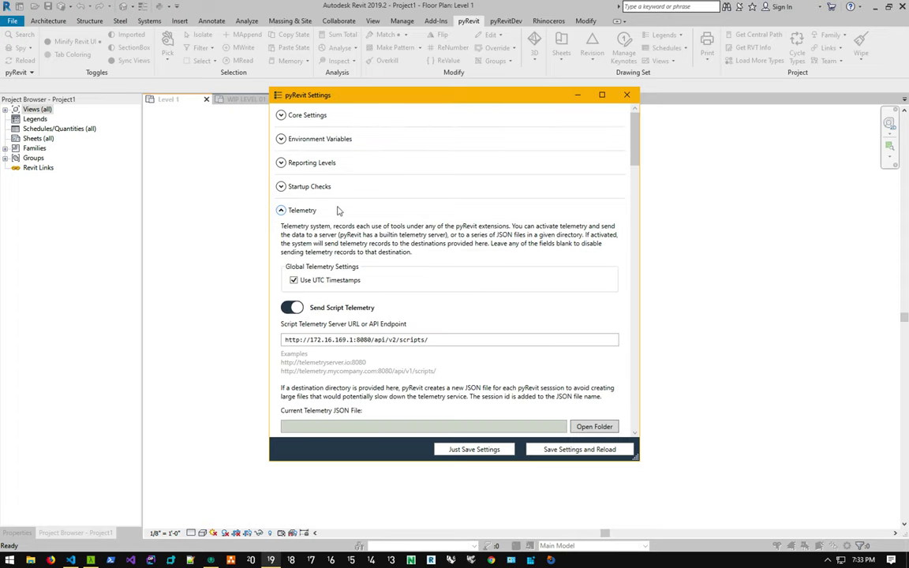
pyautogui.scroll(-3, 336, 210)
pyautogui.scroll(-1, 338, 210)
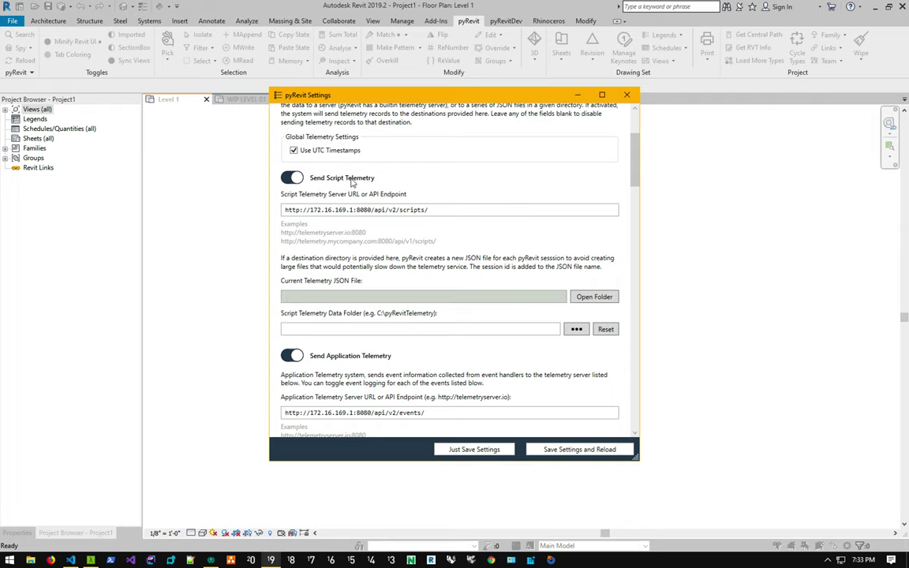
pyautogui.scroll(-1, 325, 254)
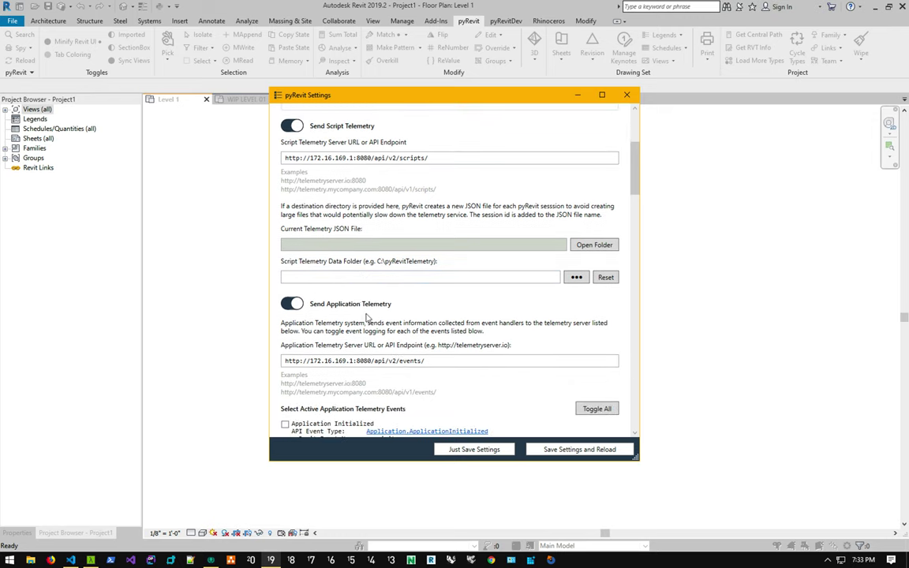
pyautogui.scroll(-1, 361, 308)
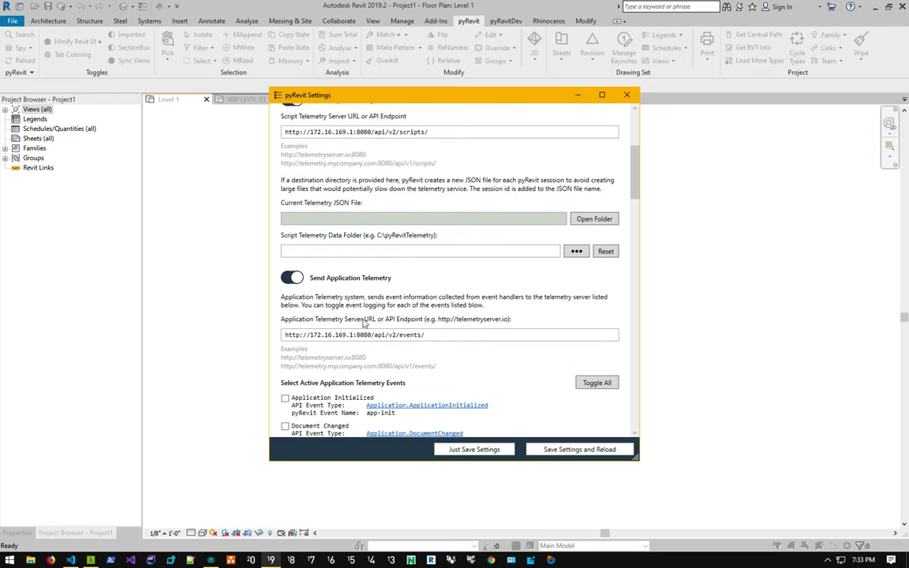
pyautogui.scroll(-5, 364, 321)
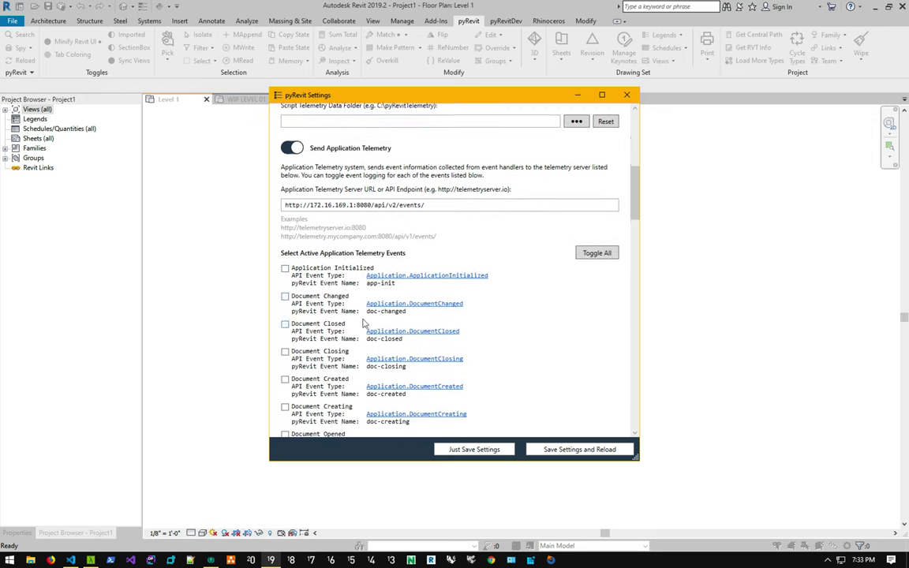
pyautogui.scroll(-1, 309, 291)
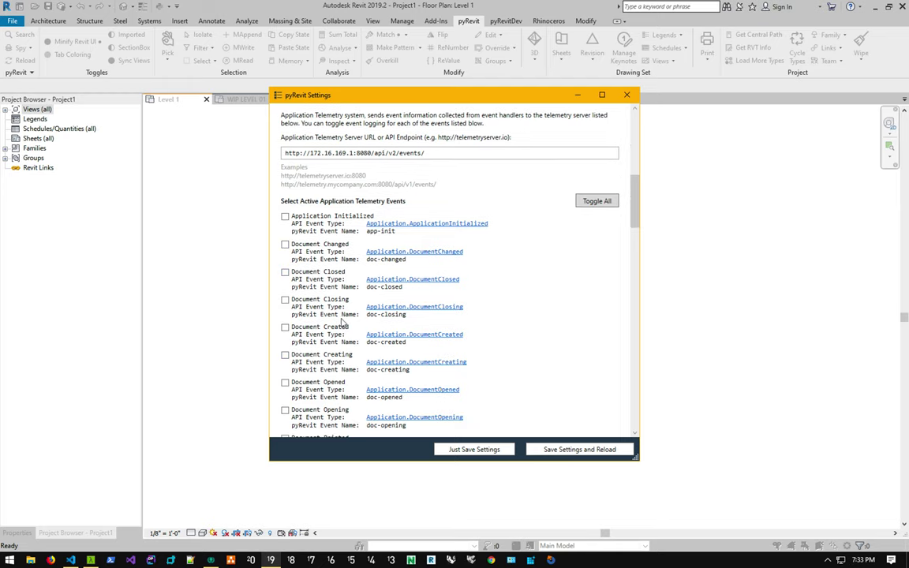
pyautogui.scroll(-2, 336, 341)
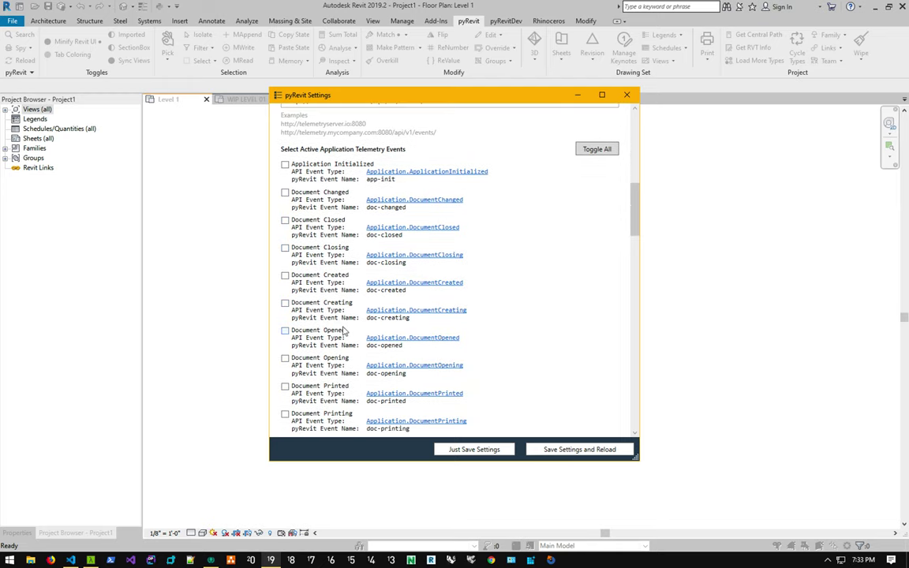
pyautogui.click(426, 338)
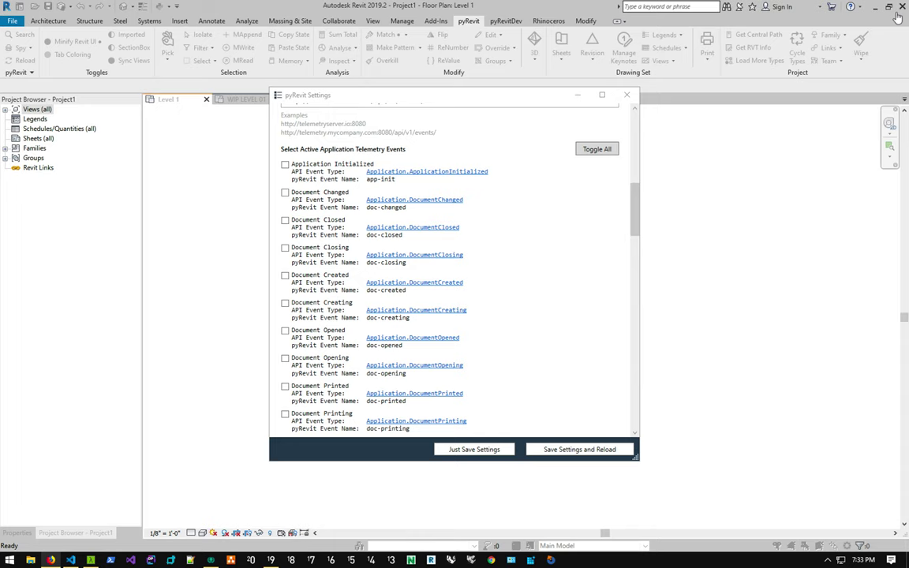
pyautogui.click(846, 9)
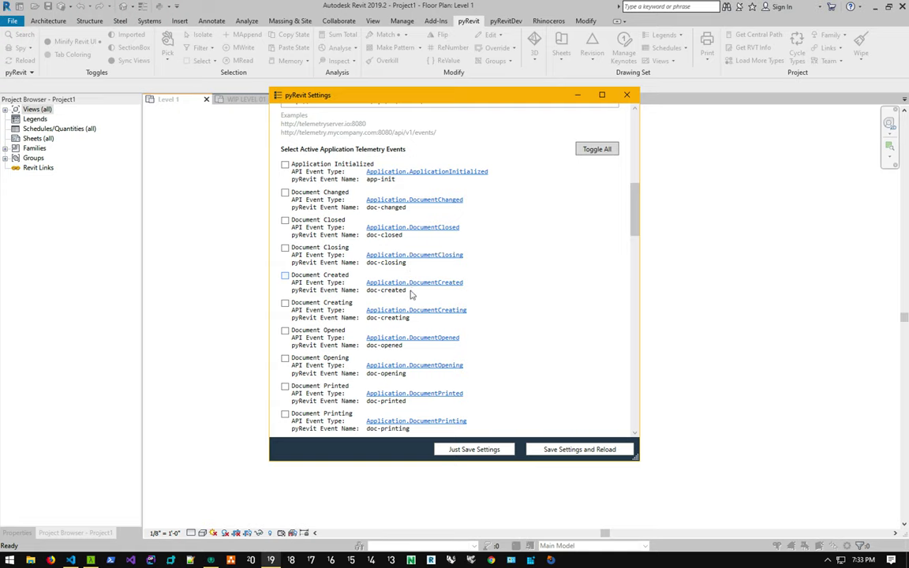
pyautogui.scroll(-6, 410, 294)
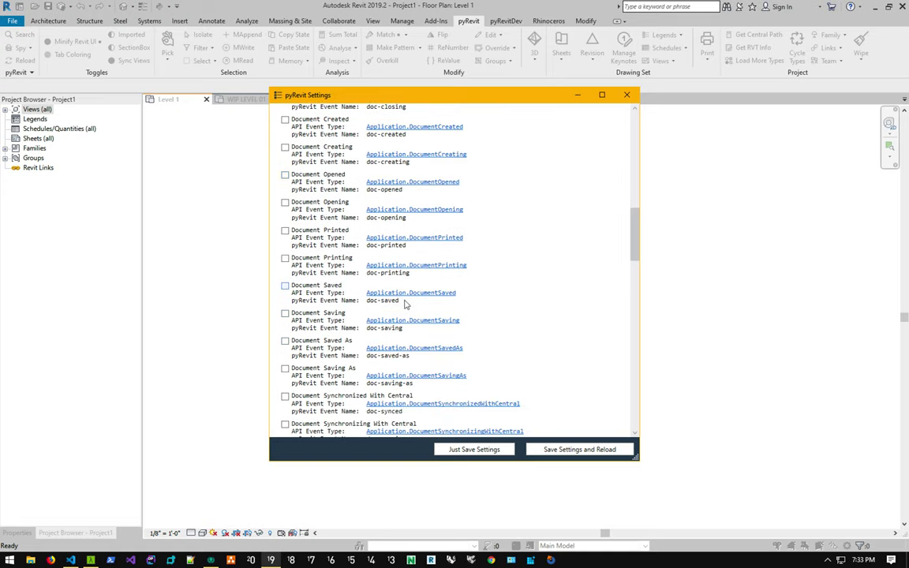
pyautogui.scroll(11, 405, 303)
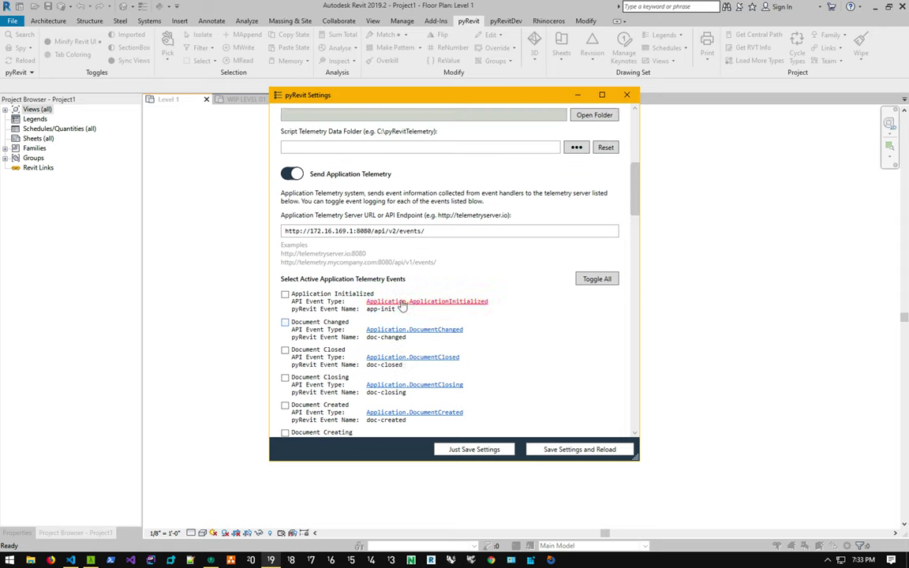
pyautogui.scroll(4, 405, 304)
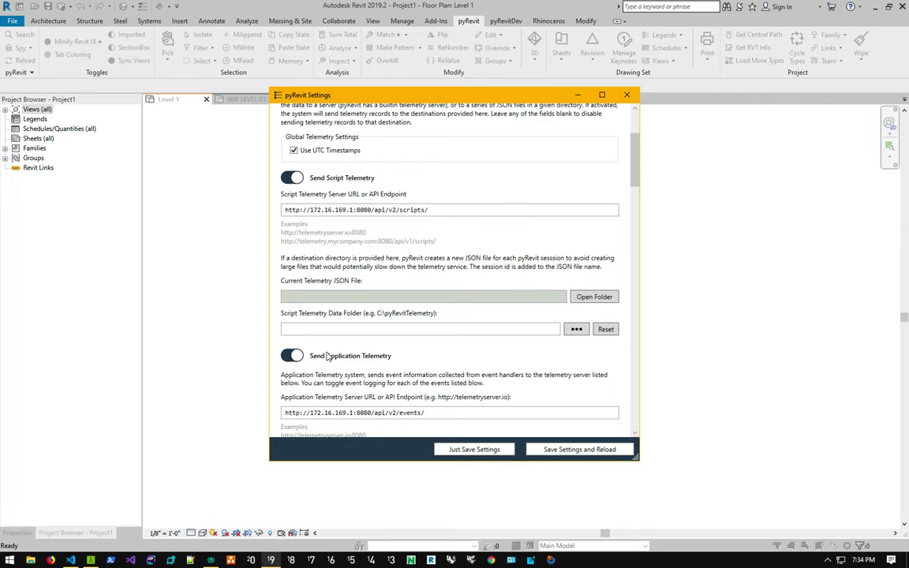
pyautogui.hotkey('ctrl', 'Left')
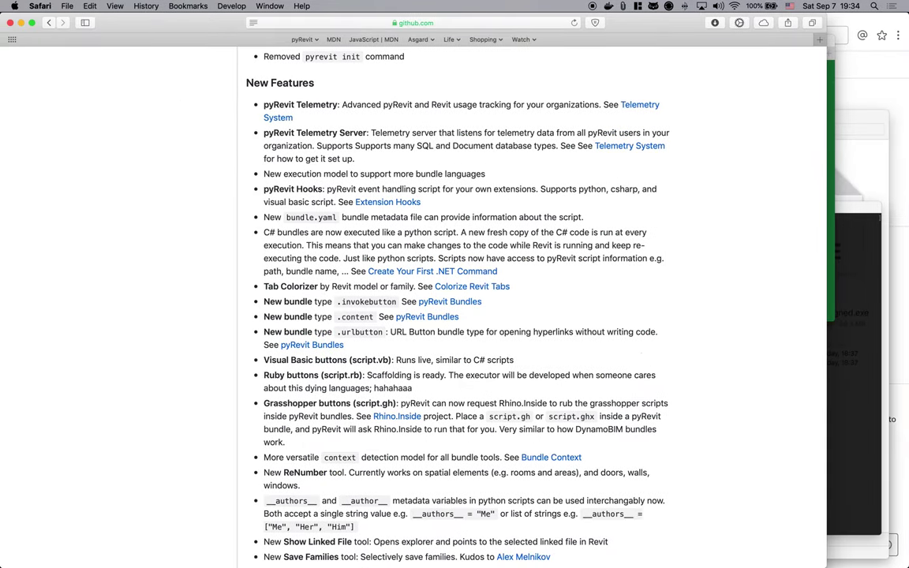
# - Bring the Firefox Developer Docs window forward and open the Telemetry System page
pyautogui.moveTo(557, 563)
pyautogui.click(794, 555)
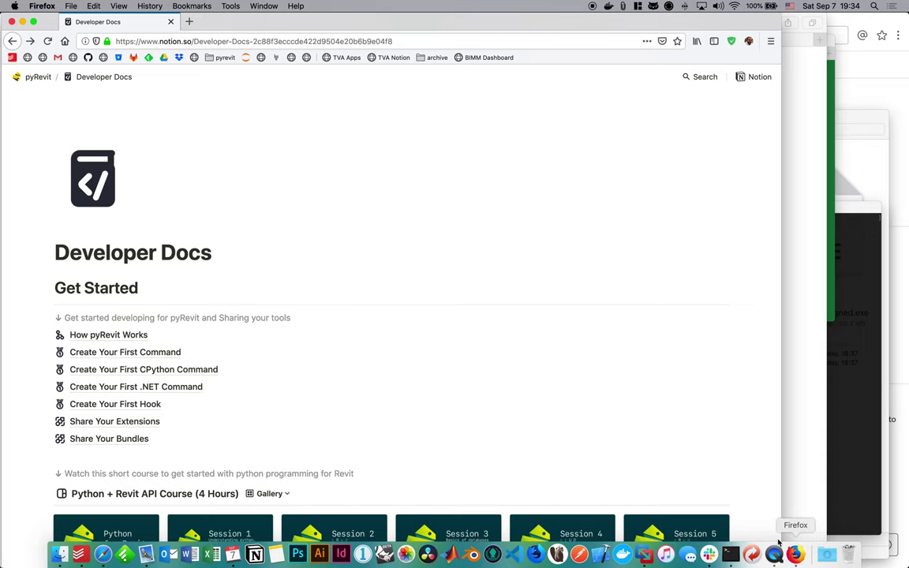
pyautogui.scroll(-10, 356, 299)
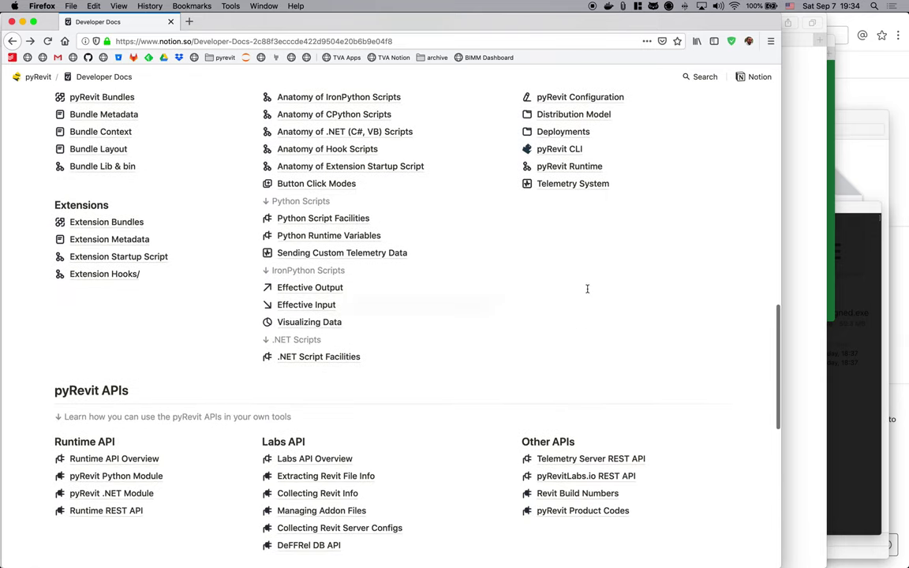
pyautogui.click(591, 181)
# - Scroll to Starting Telemetry Server and highlight pyrevit-telemetryserver and x64
pyautogui.scroll(-8, 306, 269)
pyautogui.scroll(-5, 308, 272)
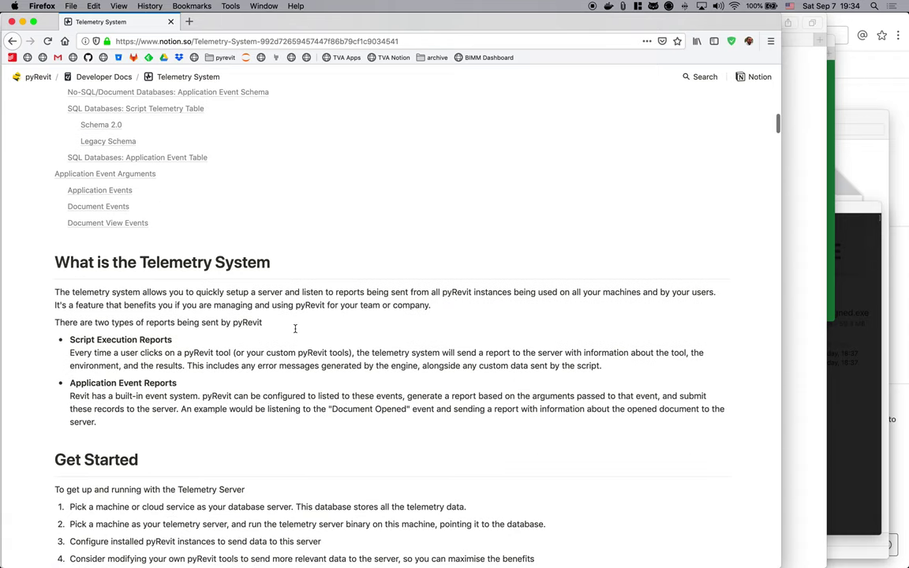
pyautogui.scroll(-6, 294, 327)
pyautogui.scroll(-6, 267, 310)
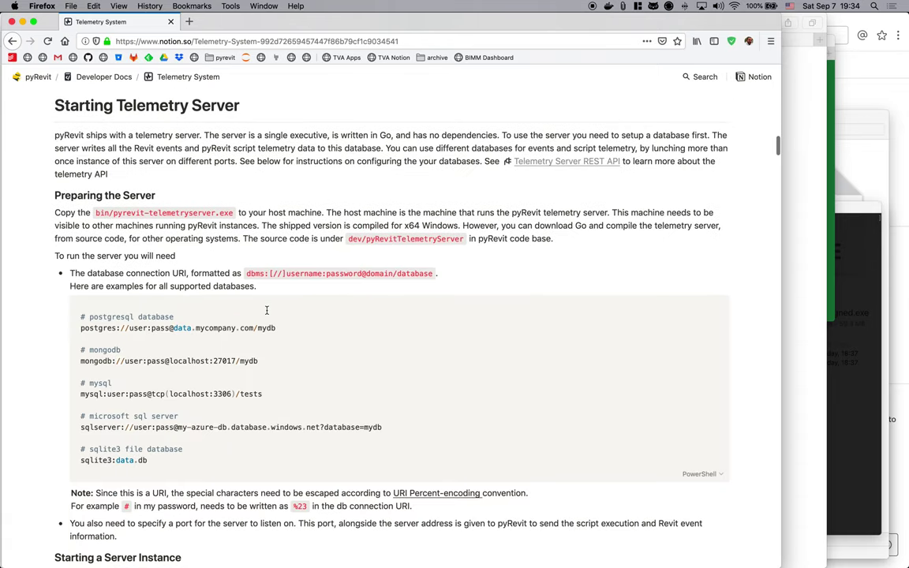
pyautogui.scroll(-6, 208, 148)
pyautogui.scroll(5, 210, 151)
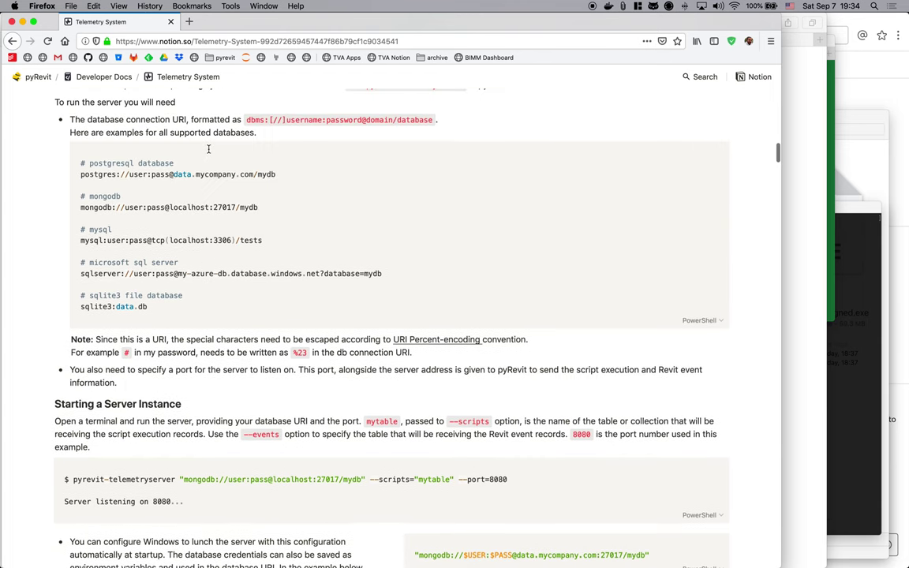
pyautogui.moveTo(113, 146); pyautogui.dragTo(215, 146)
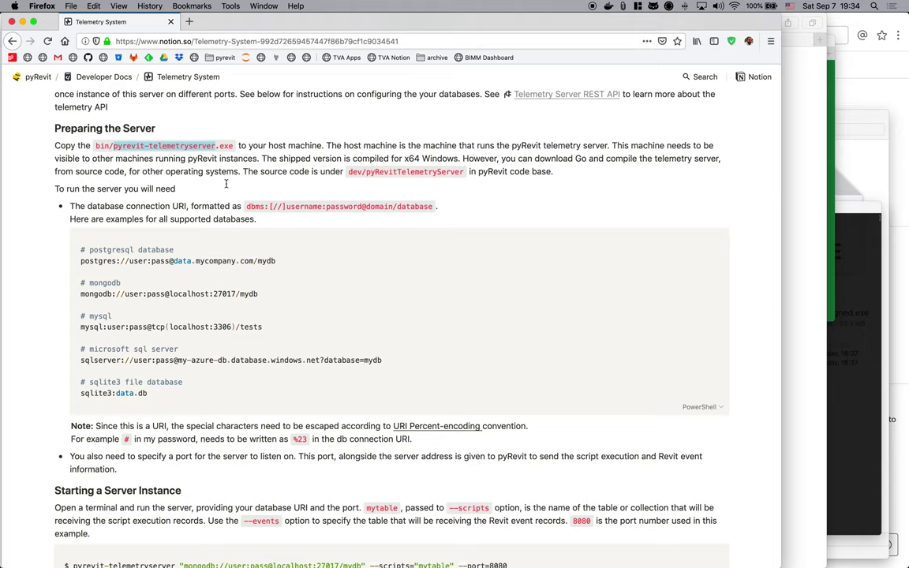
pyautogui.moveTo(403, 159); pyautogui.dragTo(424, 159)
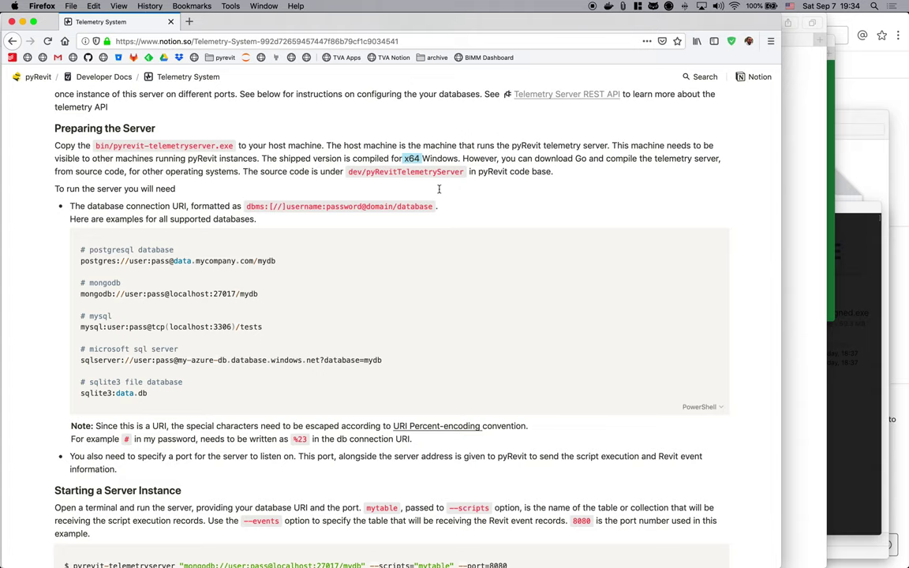
# - Highlight postgres and mongodb in the database connection examples and read further down
pyautogui.scroll(-3, 442, 236)
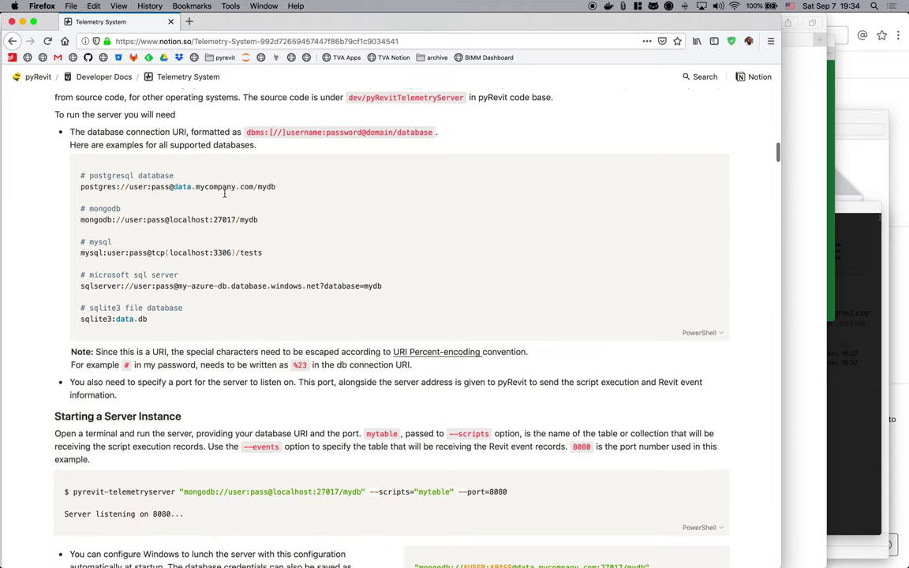
pyautogui.doubleClick(100, 186)
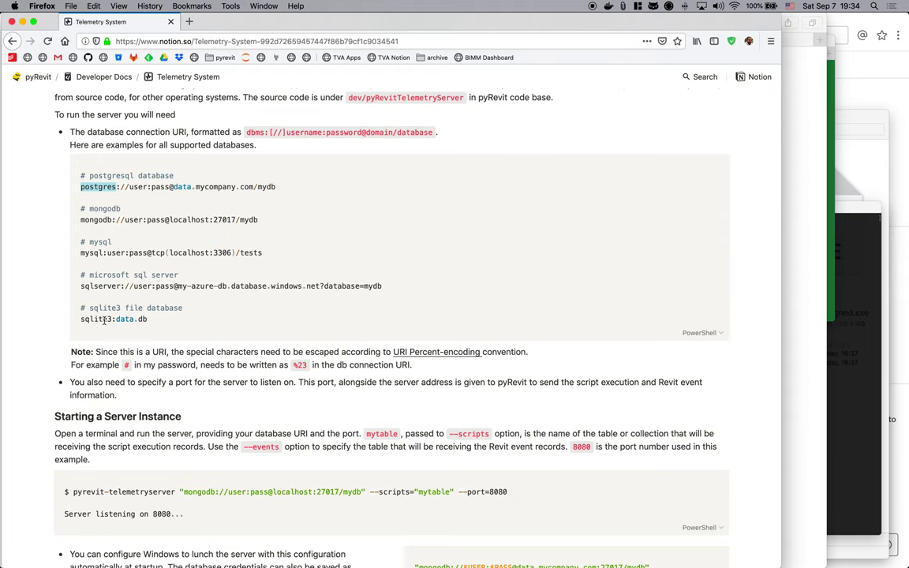
pyautogui.doubleClick(100, 220)
pyautogui.scroll(-1, 185, 217)
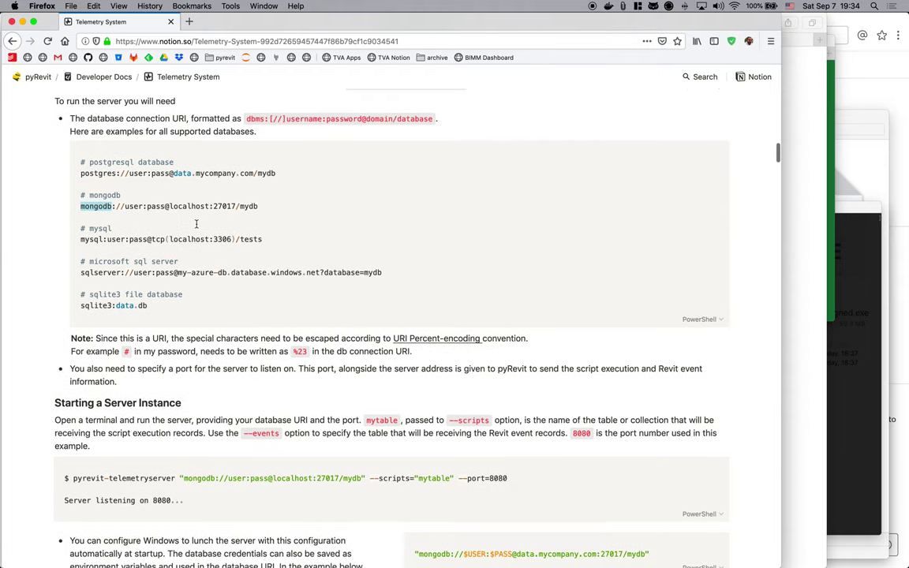
pyautogui.scroll(-2, 197, 224)
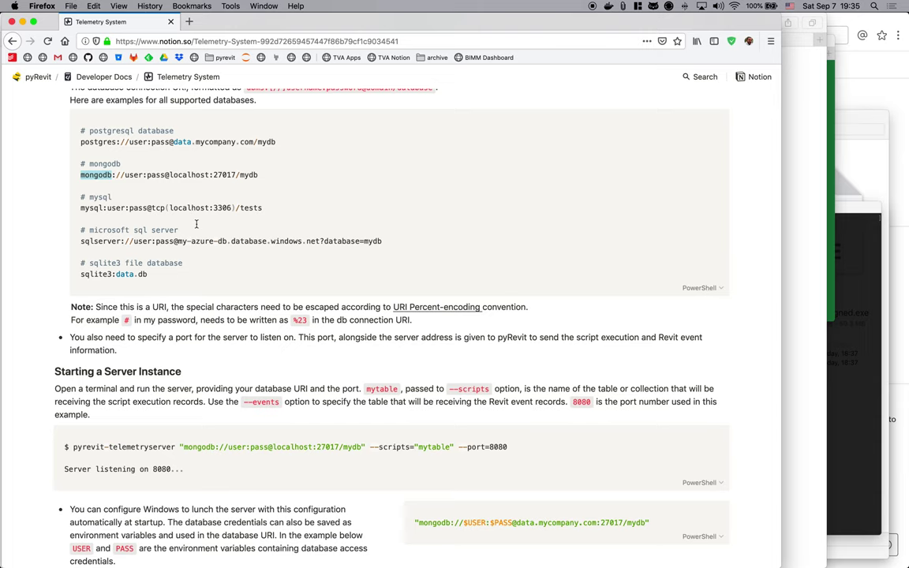
pyautogui.scroll(-3, 167, 200)
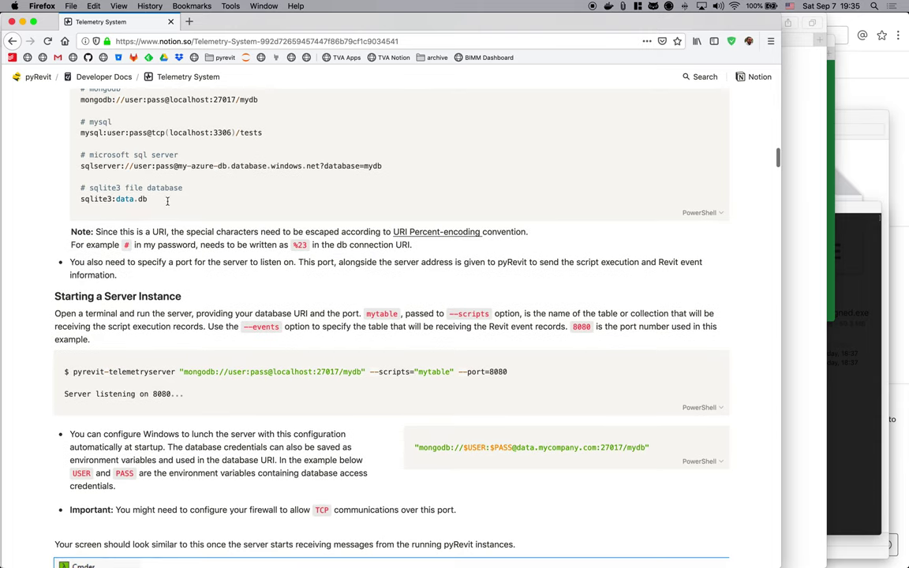
pyautogui.scroll(-1, 181, 223)
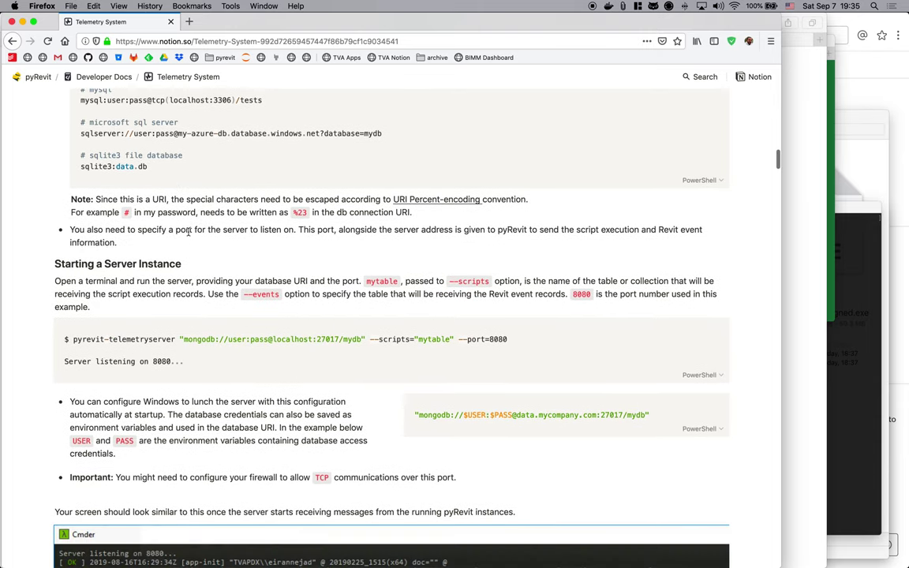
pyautogui.scroll(3, 171, 208)
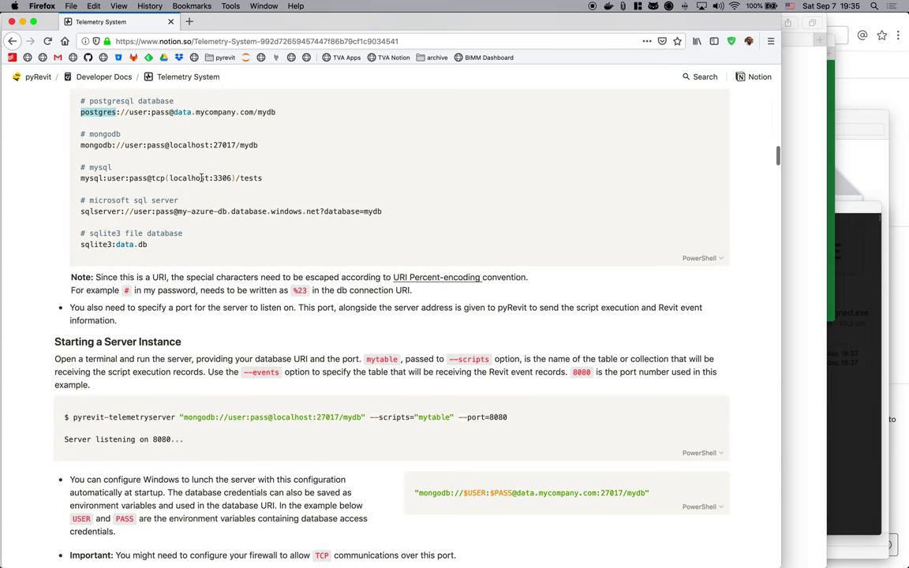
pyautogui.scroll(-6, 207, 221)
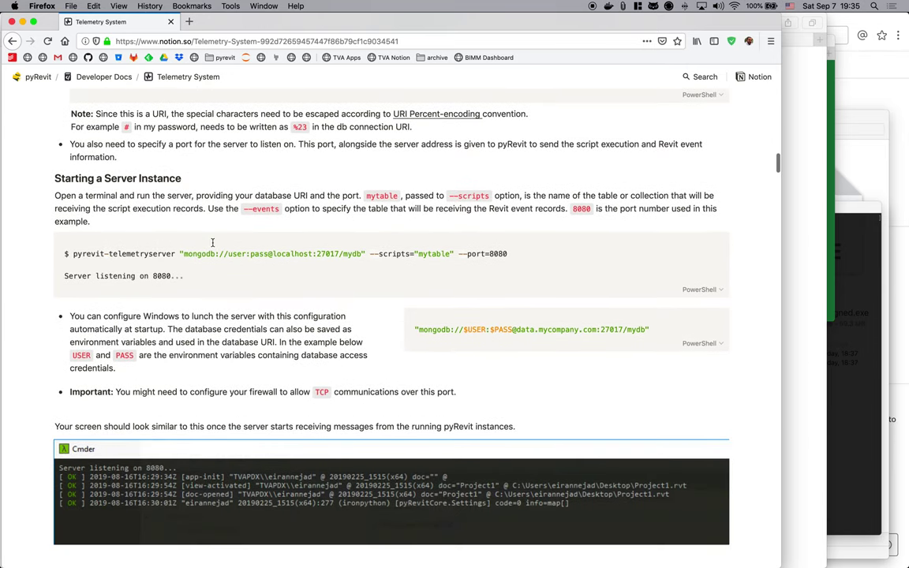
pyautogui.moveTo(97, 251); pyautogui.dragTo(367, 254)
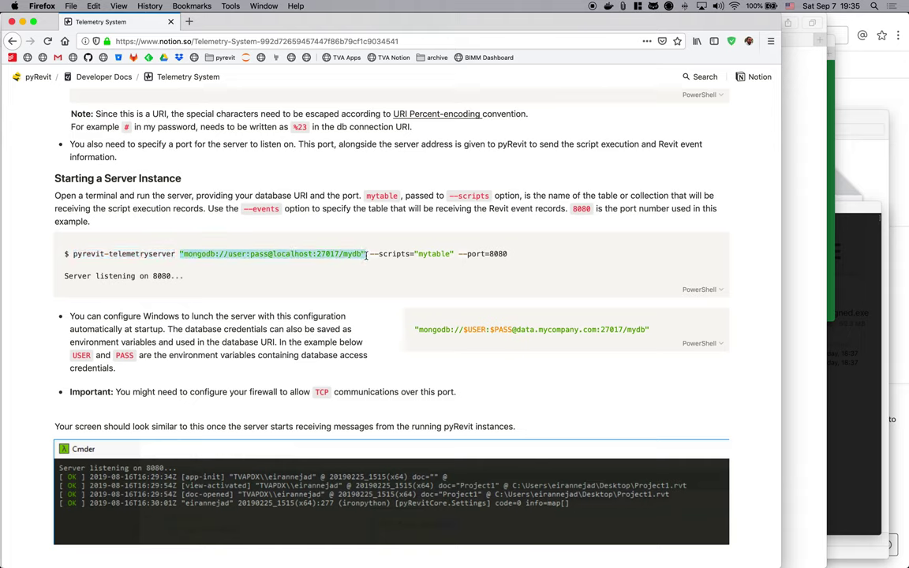
pyautogui.moveTo(184, 253); pyautogui.dragTo(206, 254)
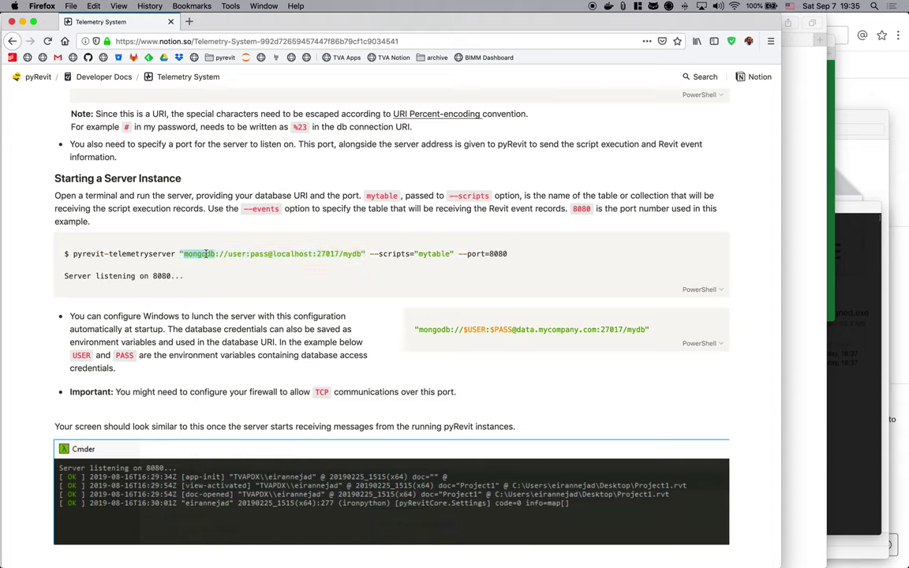
pyautogui.click(272, 254)
pyautogui.moveTo(273, 253); pyautogui.dragTo(312, 254)
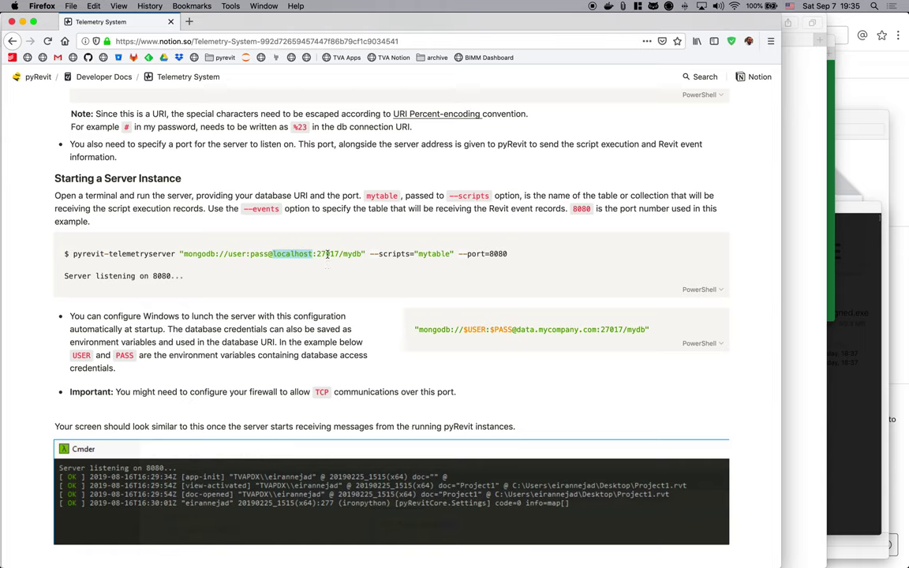
pyautogui.doubleClick(328, 254)
pyautogui.doubleClick(353, 253)
pyautogui.scroll(-1, 403, 253)
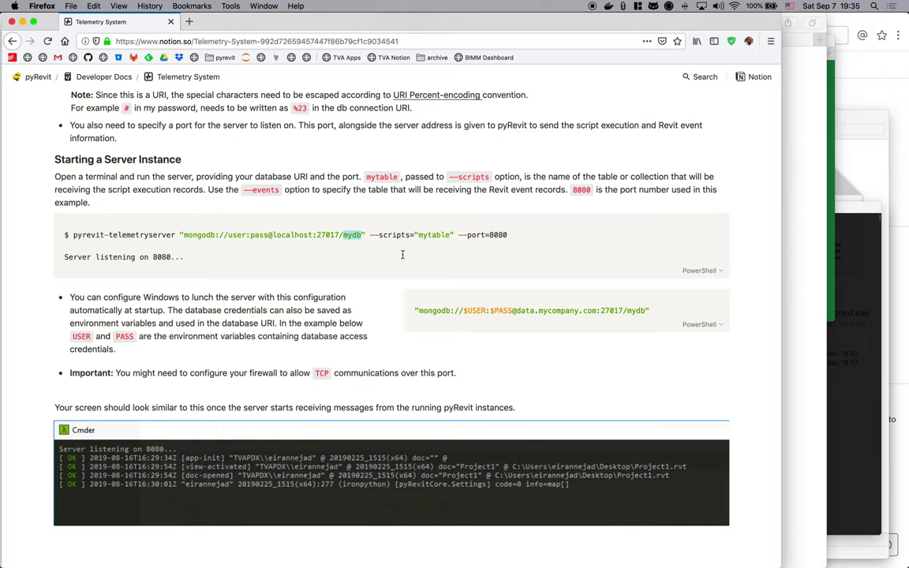
pyautogui.click(390, 235)
pyautogui.doubleClick(391, 234)
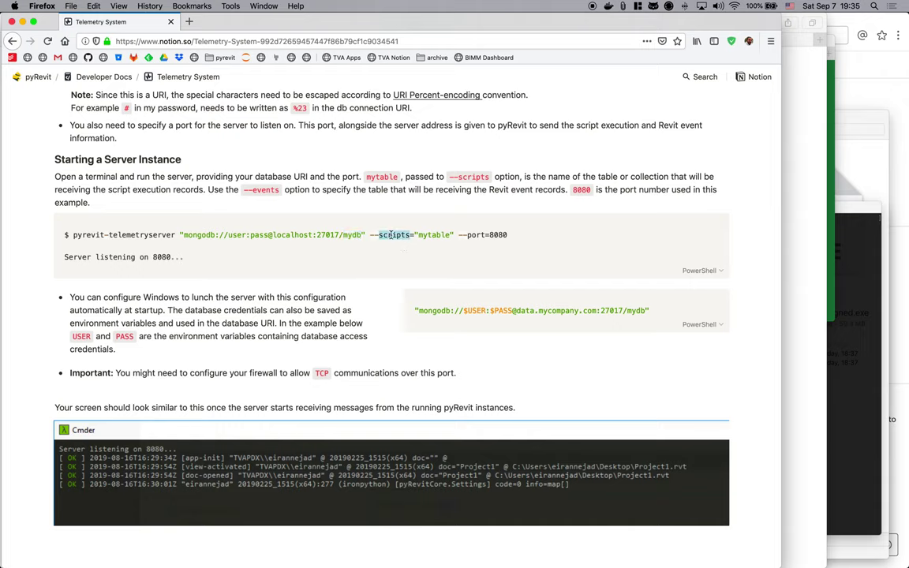
pyautogui.doubleClick(266, 189)
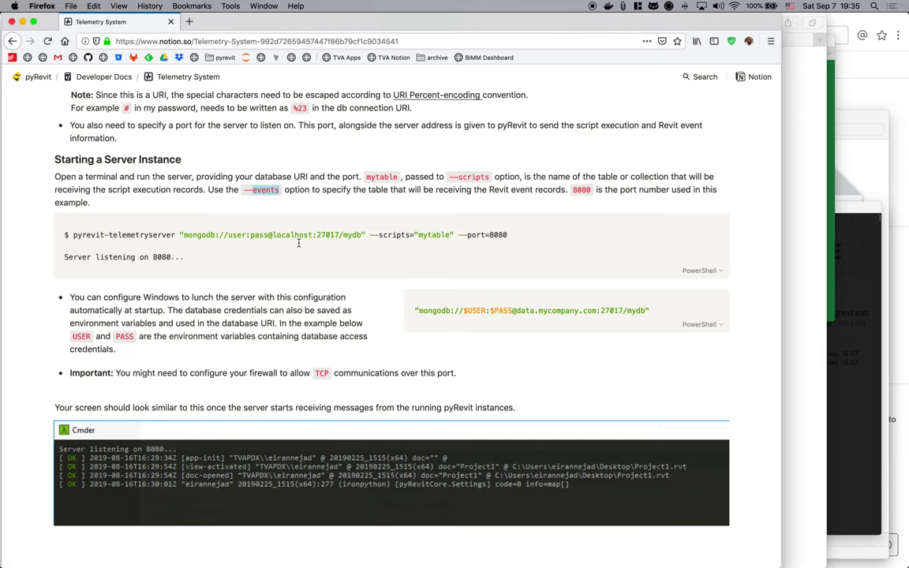
pyautogui.scroll(-5, 315, 282)
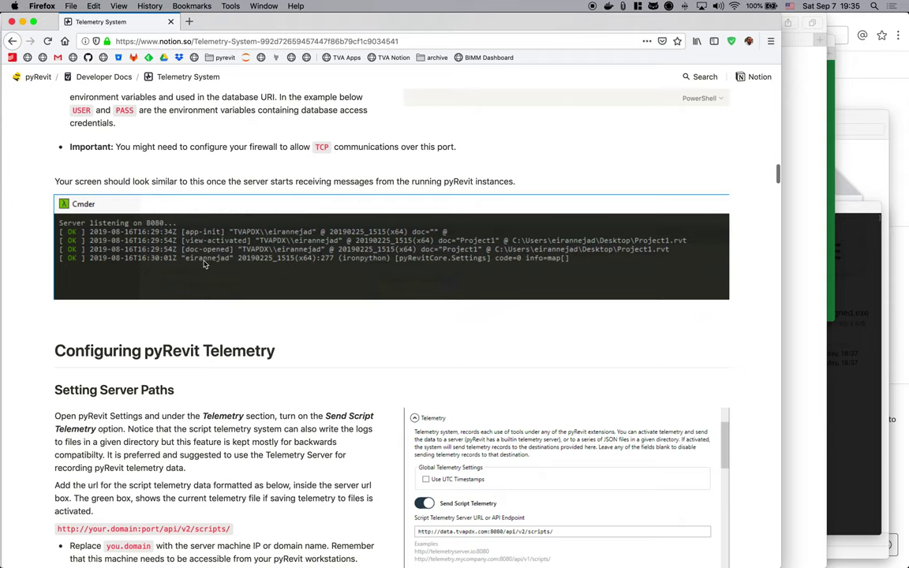
# - Review the Setting Server Paths section and highlight 'v2' in the scripts URL
pyautogui.scroll(-1, 201, 263)
pyautogui.scroll(-5, 201, 263)
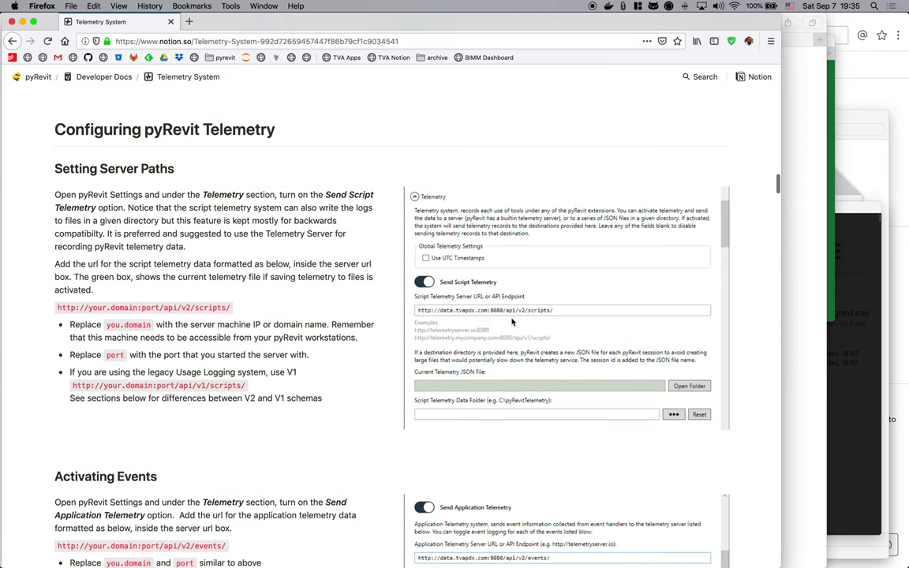
pyautogui.scroll(-1, 461, 291)
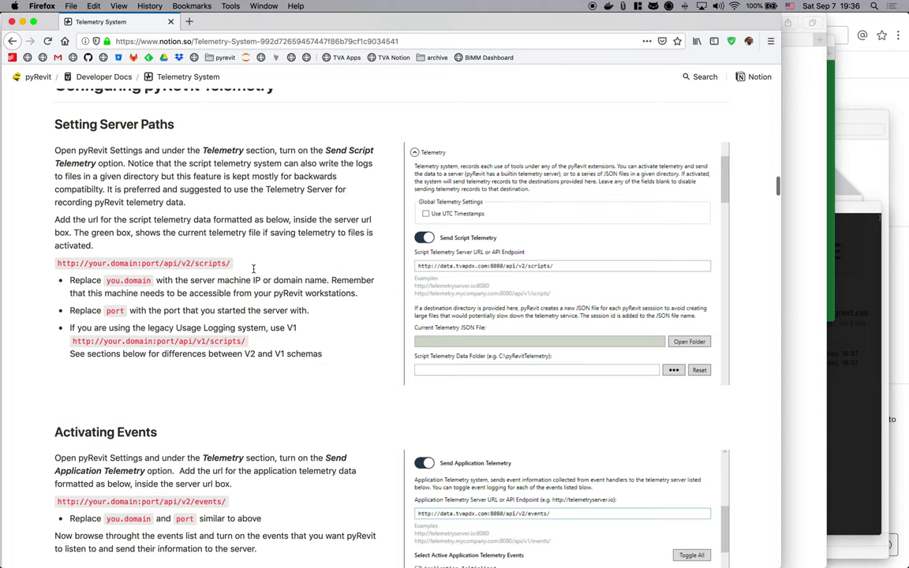
pyautogui.scroll(2, 161, 195)
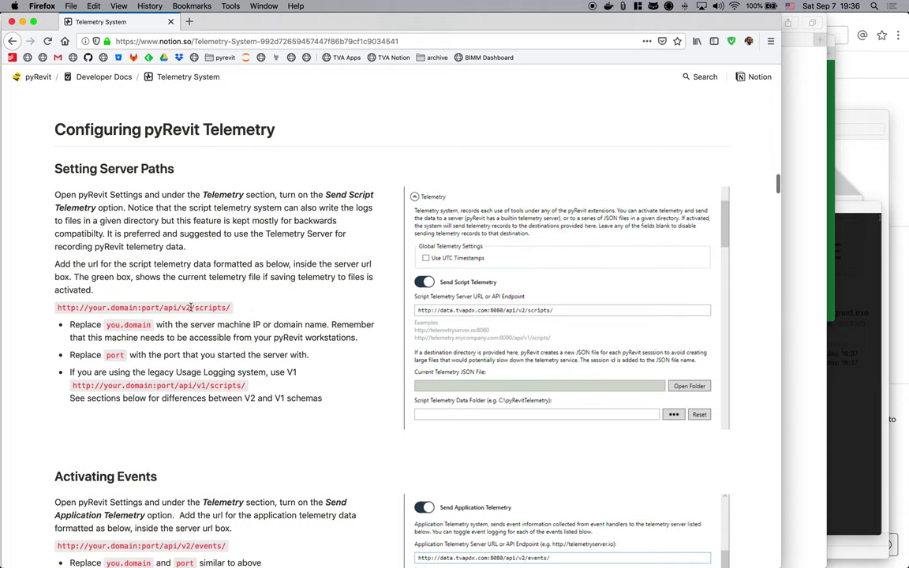
pyautogui.moveTo(181, 308); pyautogui.dragTo(192, 308)
# - Scroll down the page, then back up to the title, privacy notice and contents list
pyautogui.scroll(-2, 213, 310)
pyautogui.scroll(-12, 216, 310)
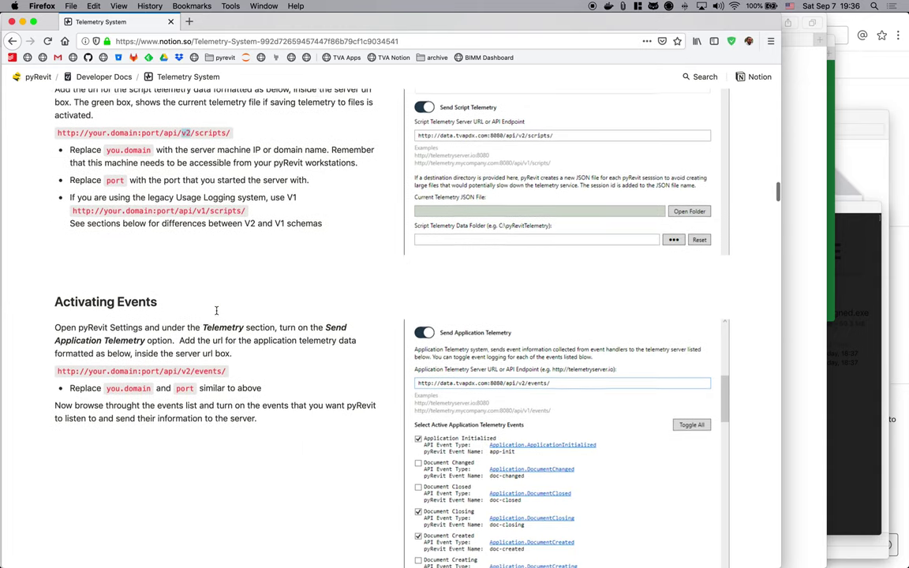
pyautogui.scroll(-4, 216, 310)
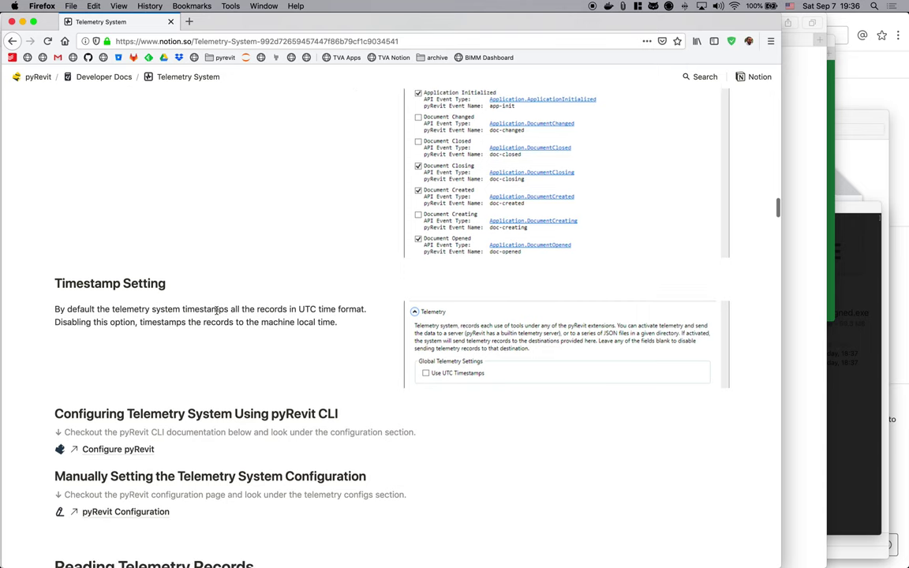
pyautogui.scroll(-3, 232, 309)
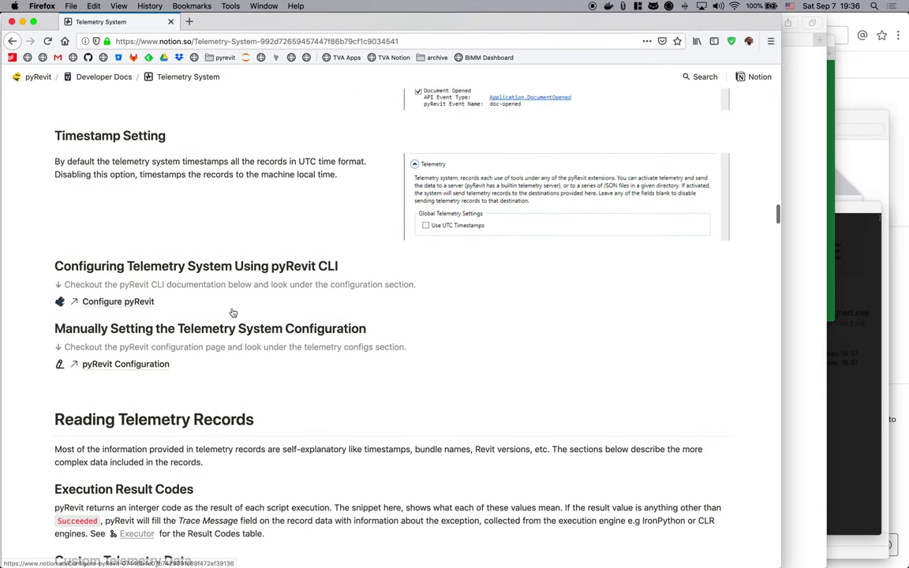
pyautogui.scroll(-4, 233, 314)
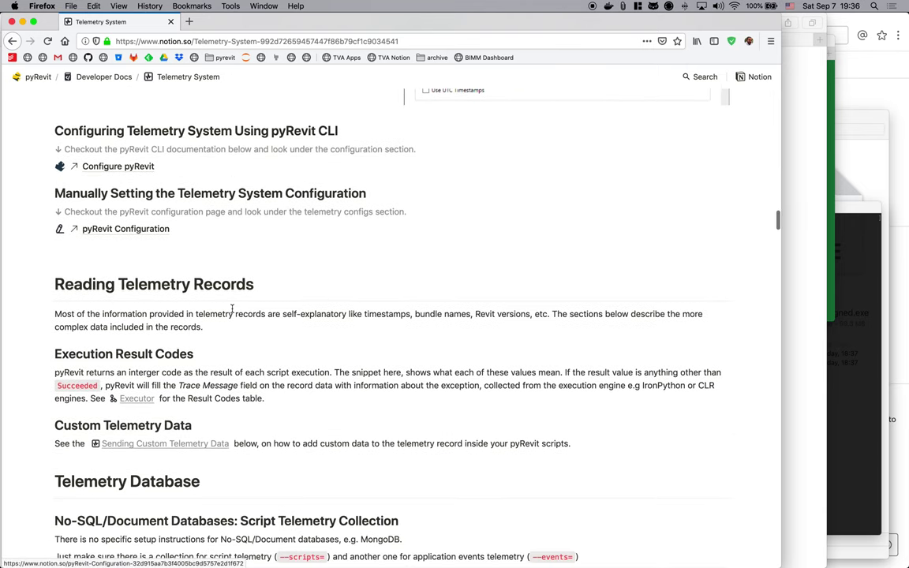
pyautogui.scroll(-3, 232, 309)
pyautogui.scroll(15, 232, 308)
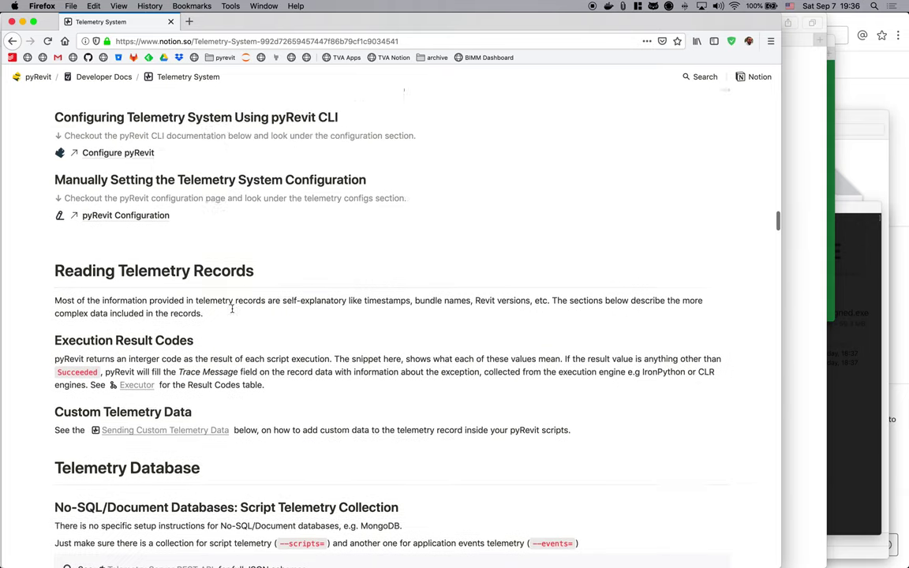
pyautogui.scroll(5, 232, 308)
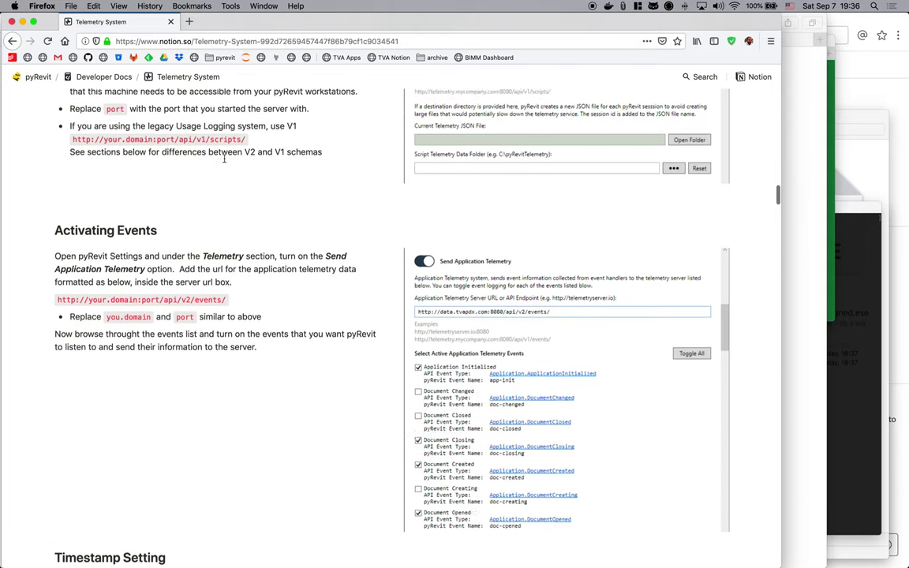
pyautogui.scroll(1, 215, 209)
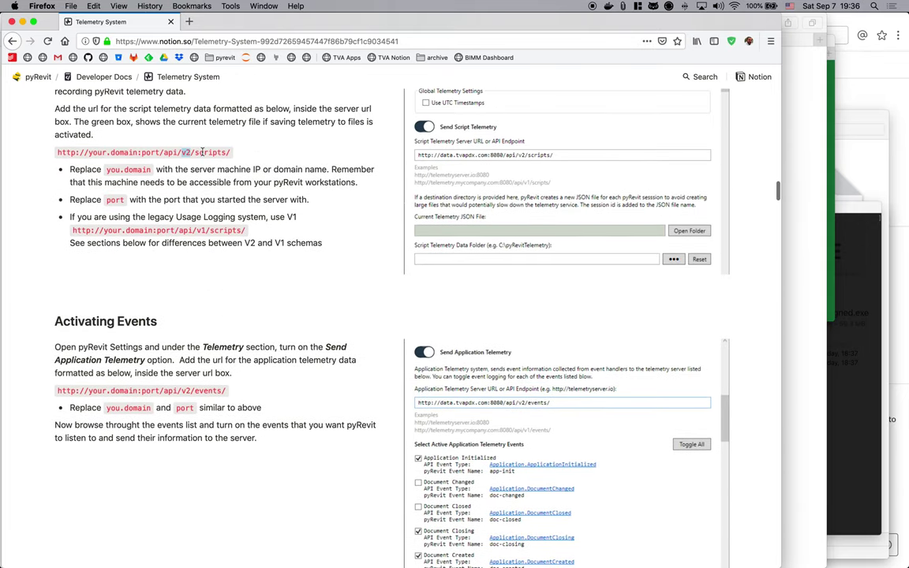
pyautogui.scroll(1, 217, 201)
pyautogui.scroll(2, 222, 197)
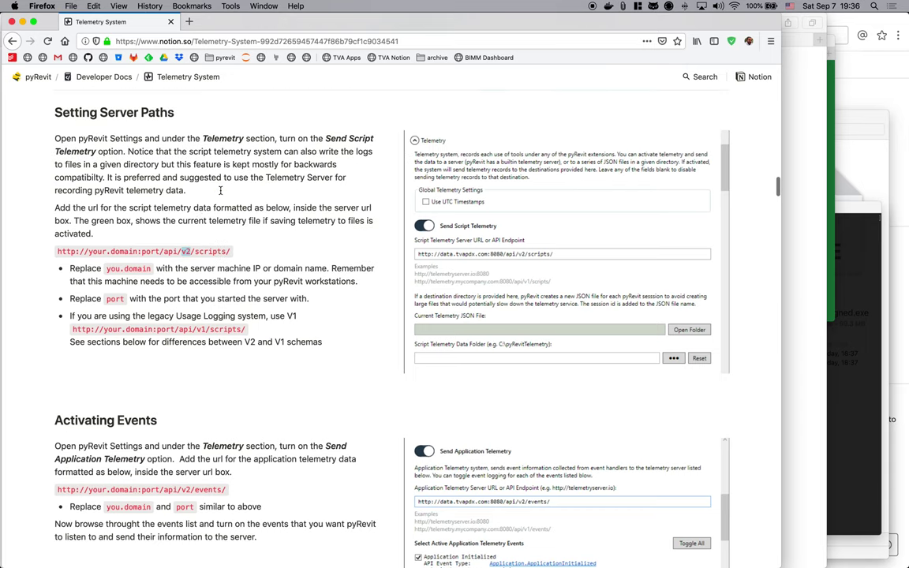
pyautogui.scroll(-2, 227, 230)
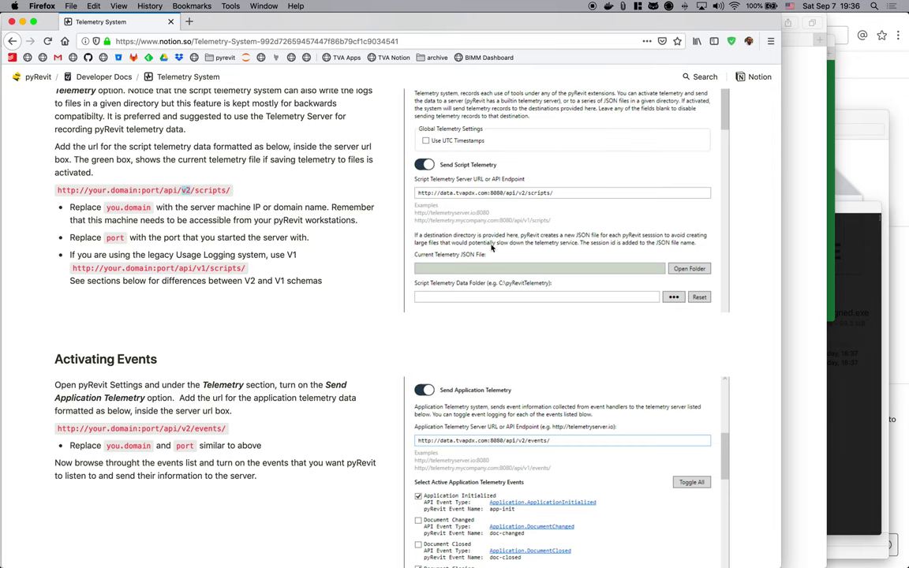
pyautogui.scroll(3, 473, 236)
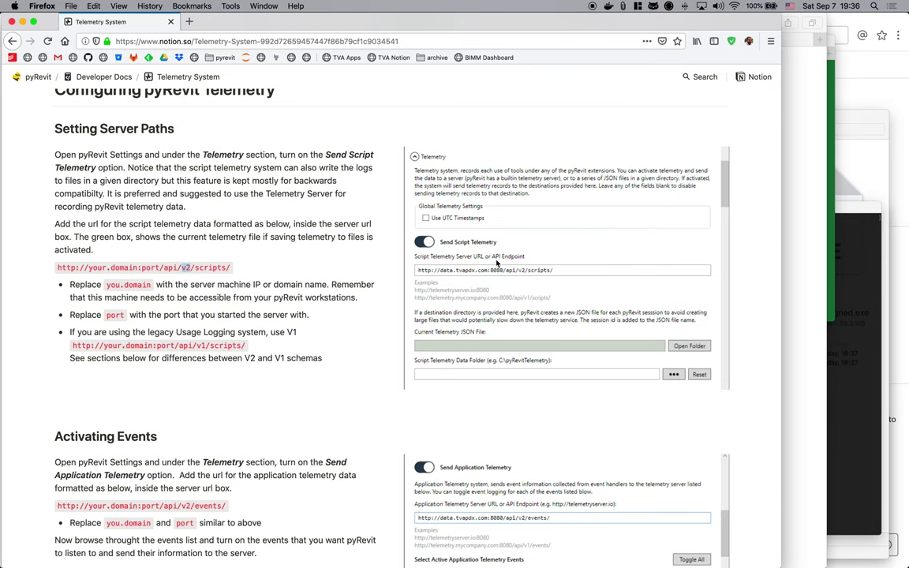
pyautogui.scroll(1, 497, 263)
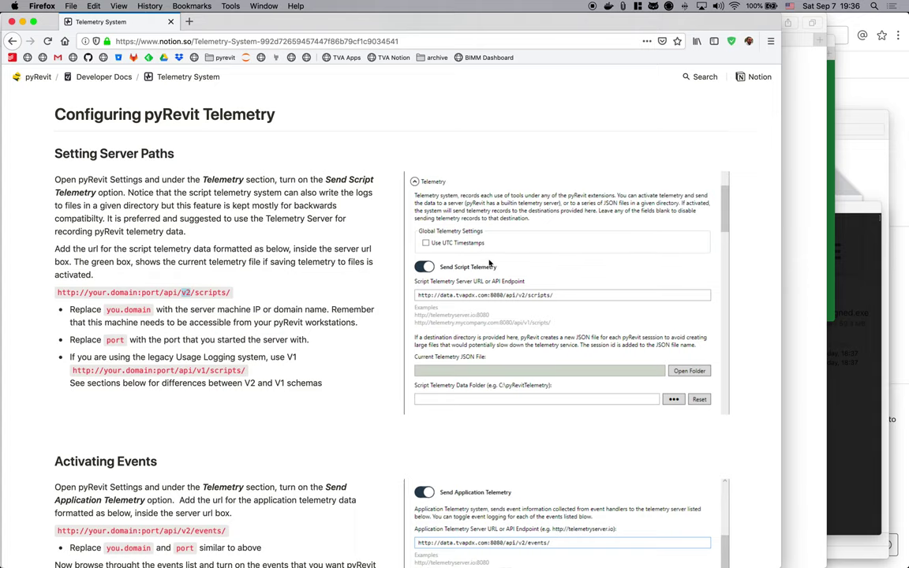
pyautogui.scroll(-4, 265, 287)
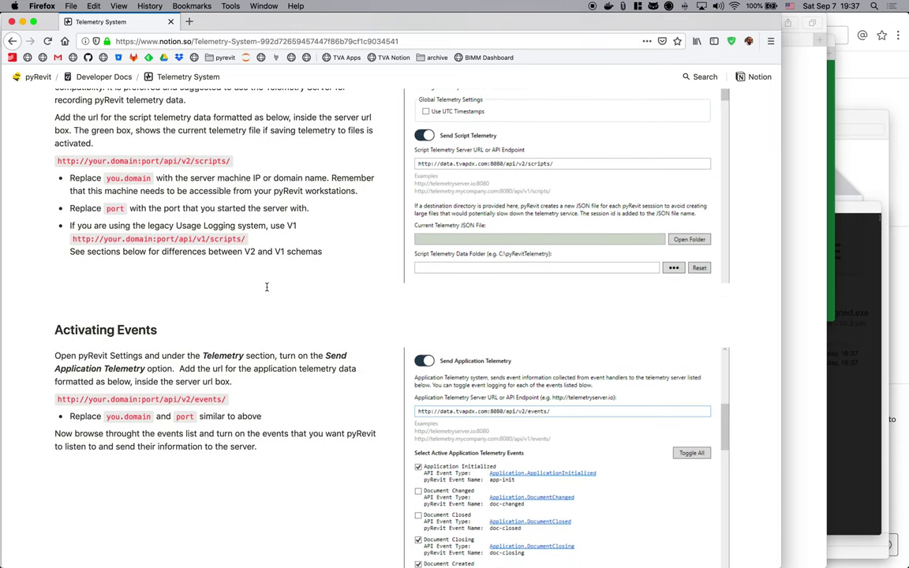
pyautogui.scroll(20, 266, 287)
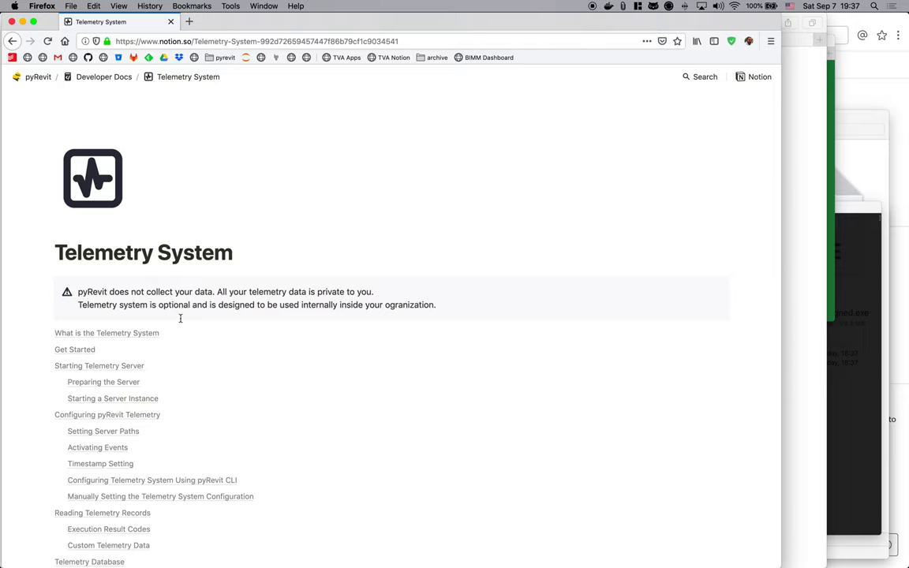
# - Scroll past the configuration sections to Reading Telemetry Records and Execution Result Codes
pyautogui.scroll(-15, 180, 317)
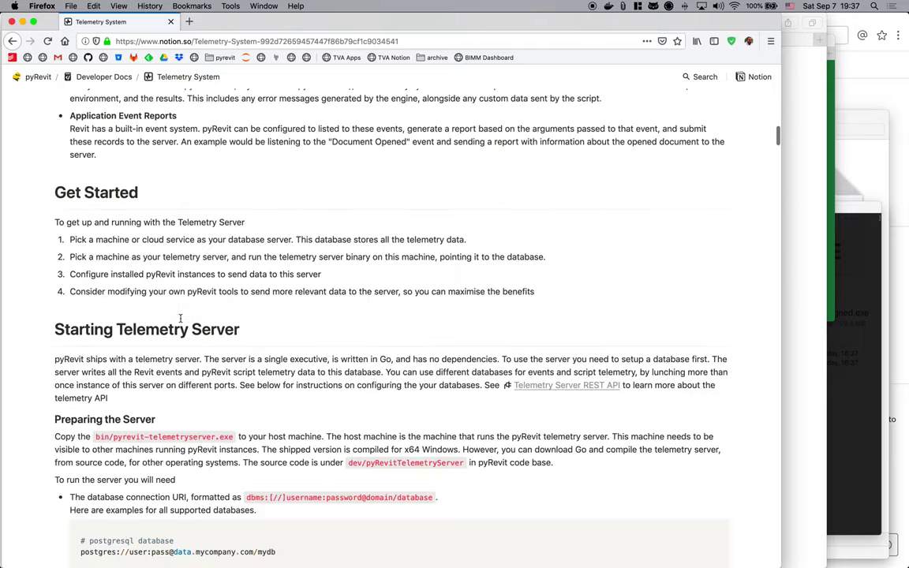
pyautogui.scroll(-15, 180, 318)
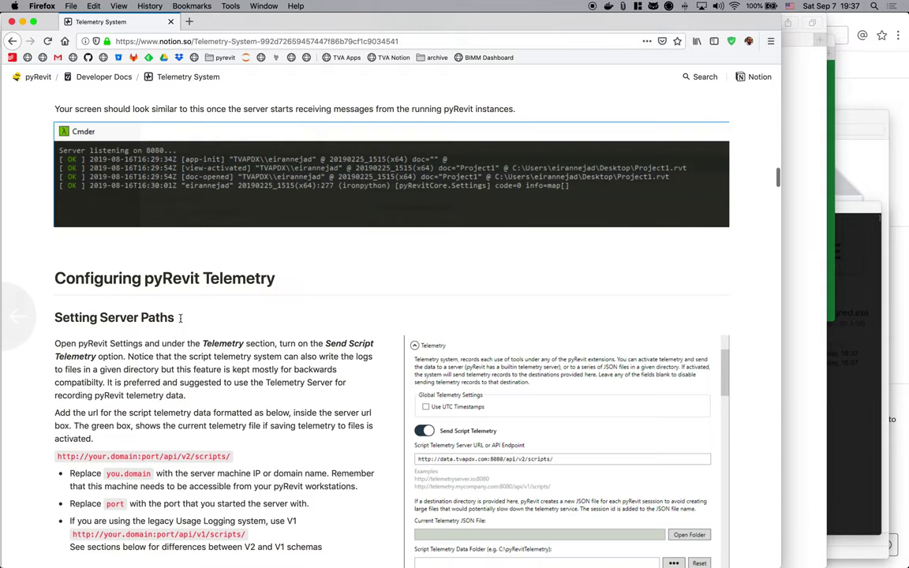
pyautogui.scroll(-5, 180, 318)
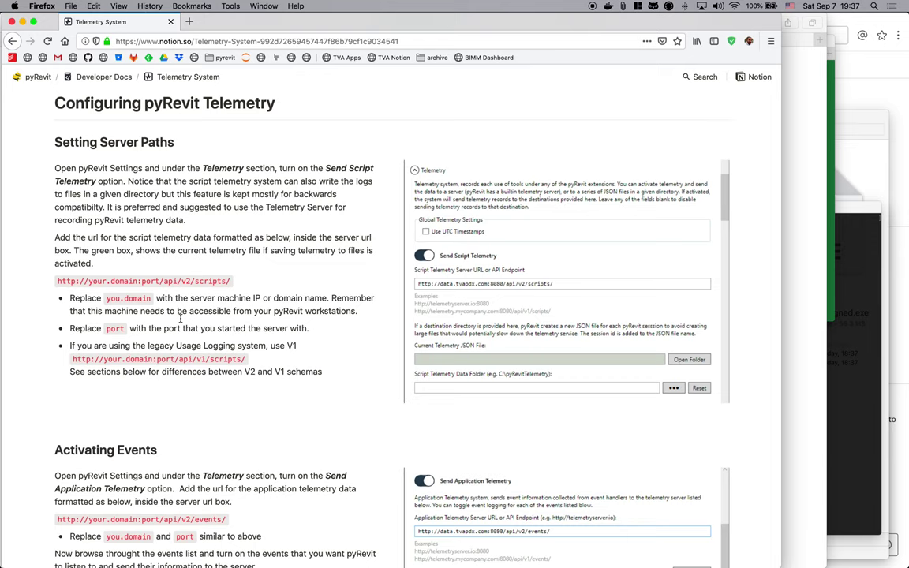
pyautogui.scroll(-7, 180, 318)
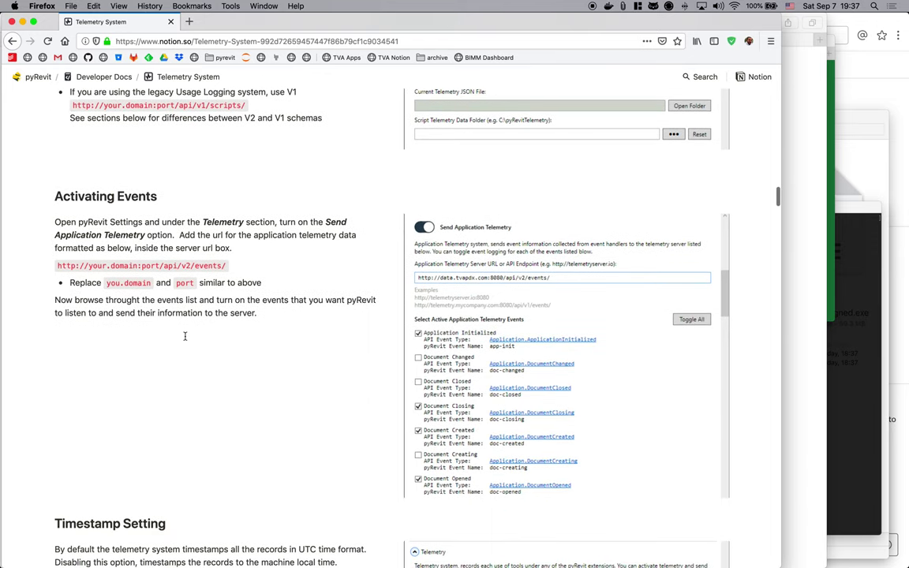
pyautogui.scroll(-5, 185, 336)
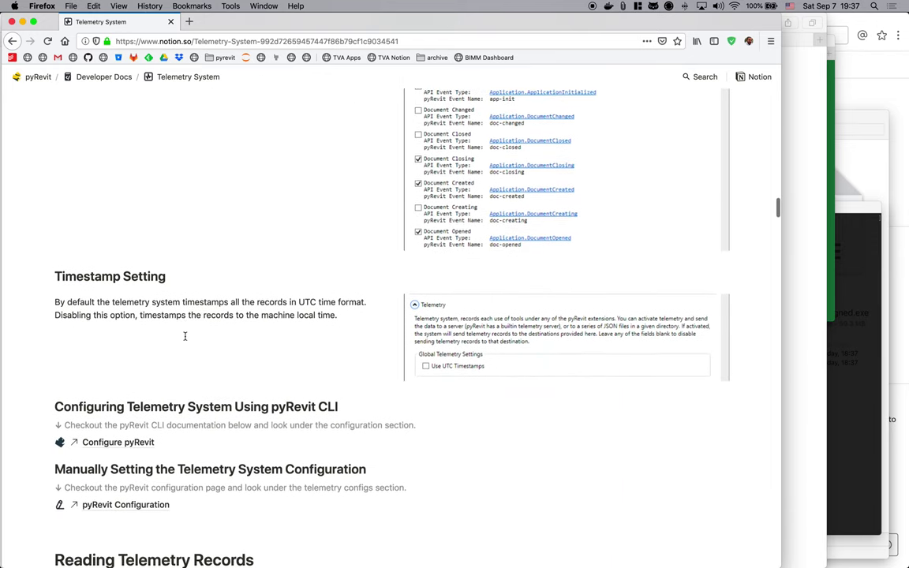
pyautogui.scroll(-1, 184, 336)
pyautogui.scroll(-1, 185, 337)
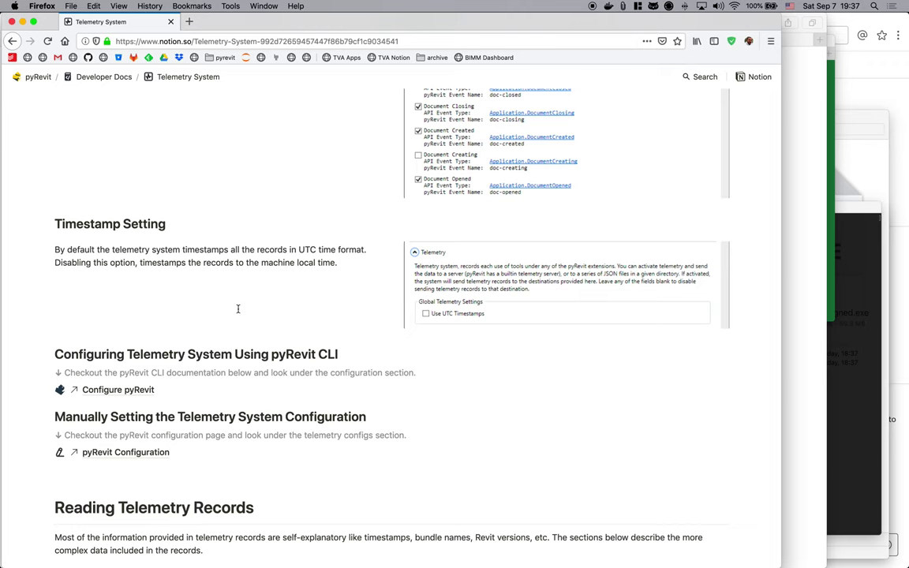
pyautogui.scroll(-5, 238, 309)
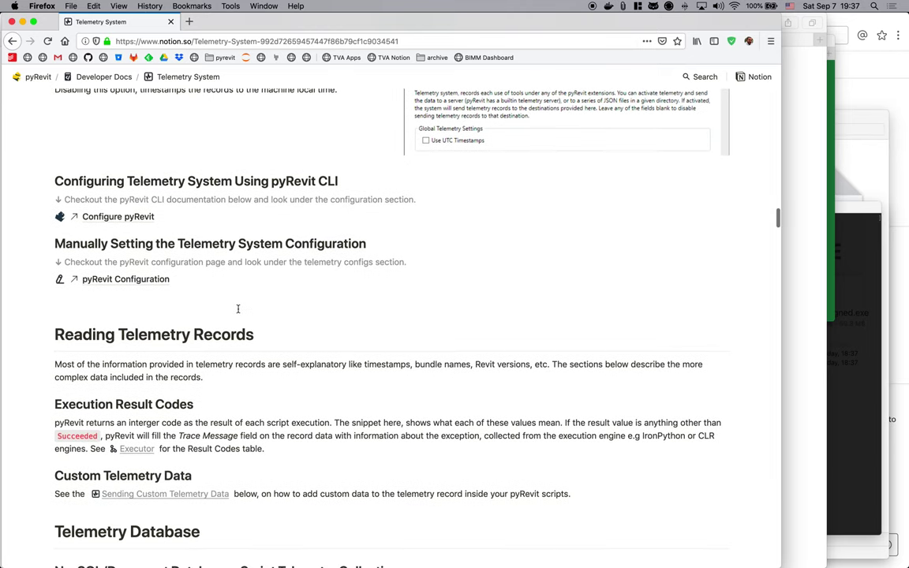
pyautogui.scroll(-3, 169, 296)
pyautogui.scroll(-2, 169, 296)
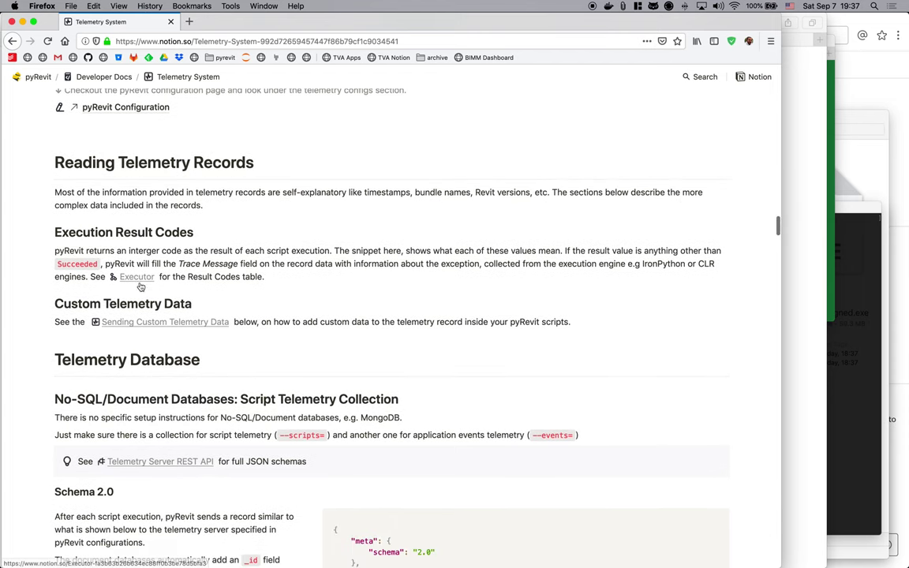
# - Scroll down to the v2 script record JSON example
pyautogui.scroll(-3, 142, 289)
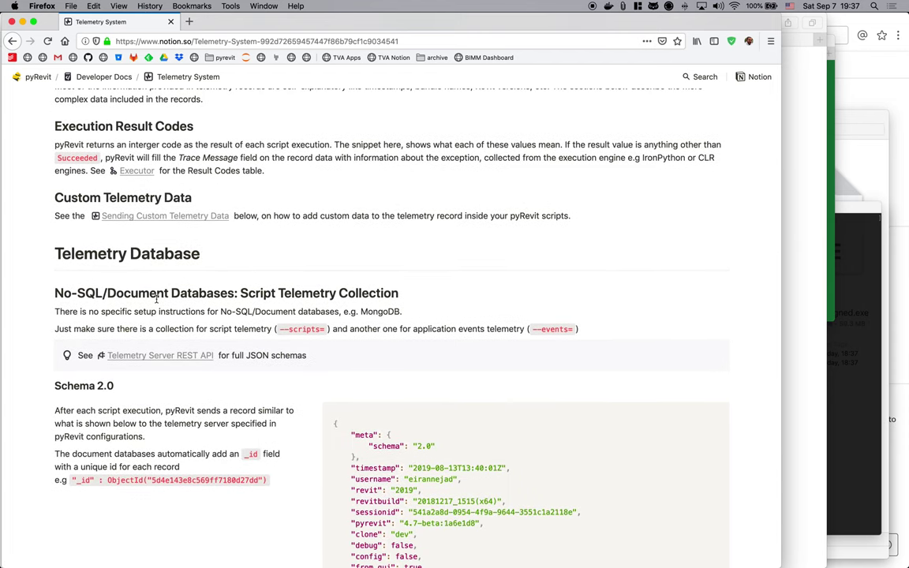
pyautogui.scroll(-5, 156, 299)
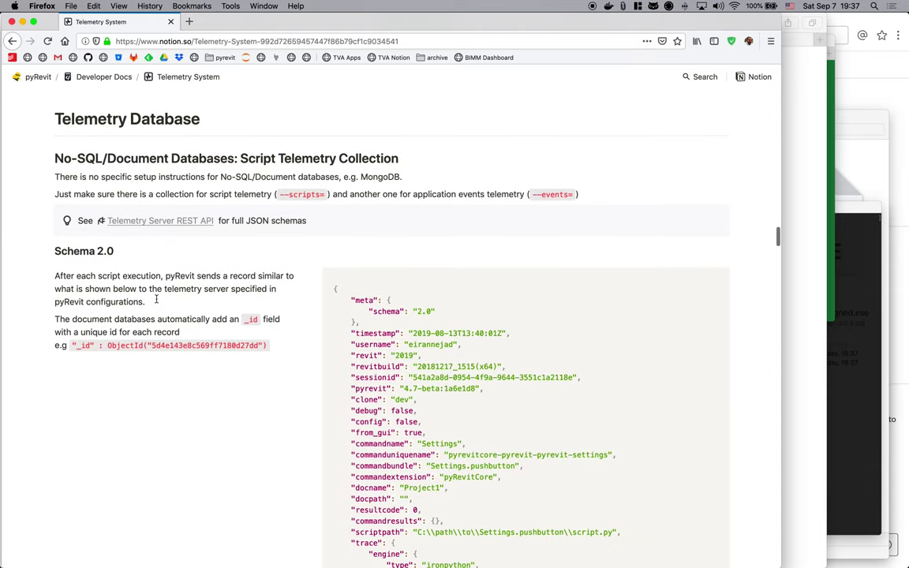
pyautogui.scroll(-3, 157, 298)
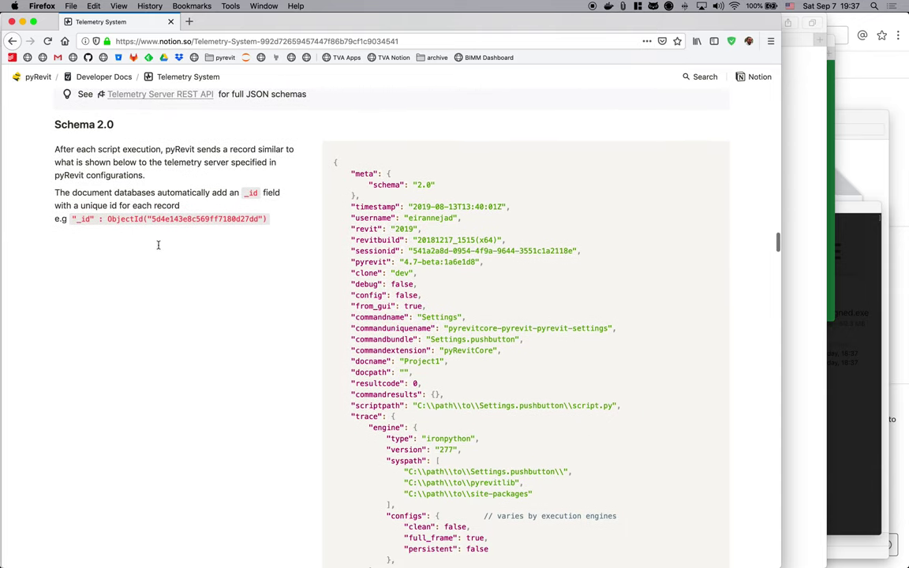
pyautogui.scroll(-1, 153, 203)
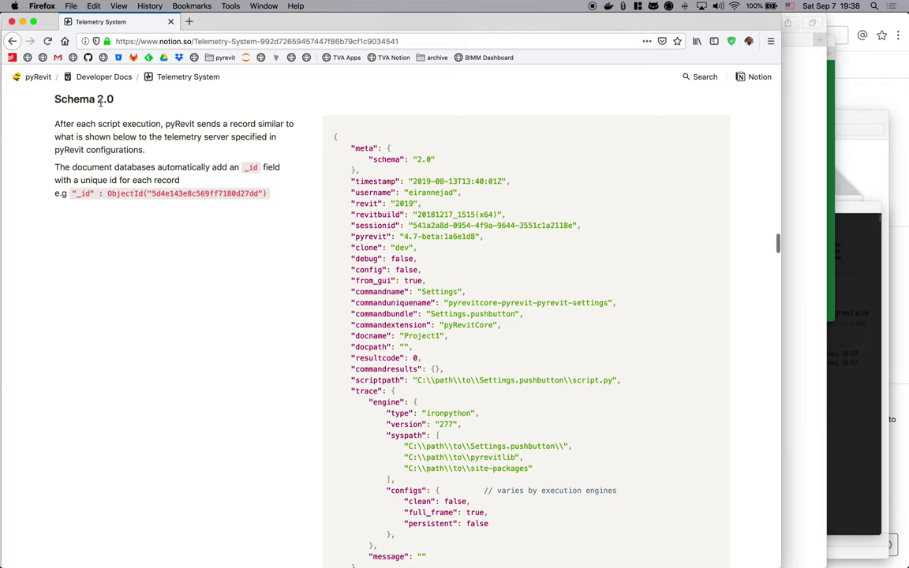
pyautogui.scroll(-5, 393, 261)
pyautogui.scroll(4, 392, 261)
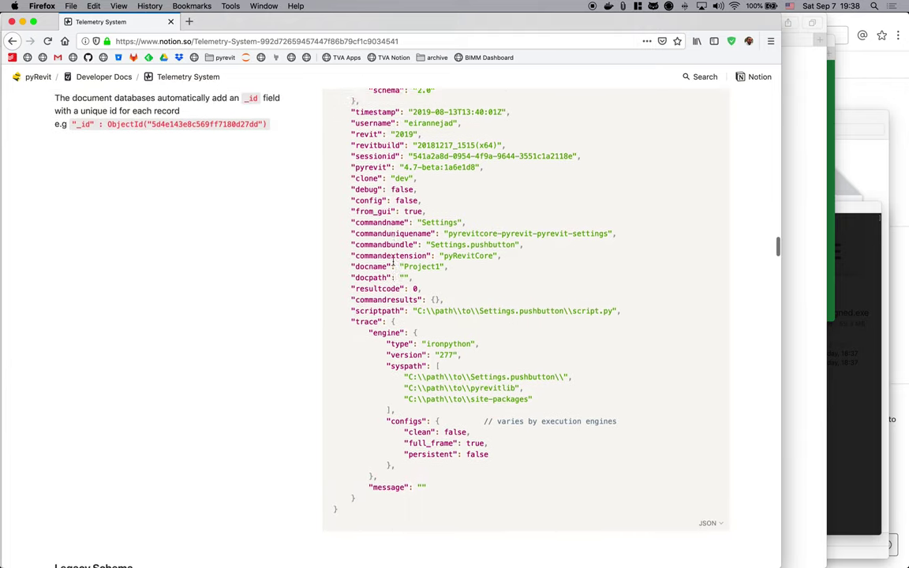
pyautogui.scroll(-2, 392, 260)
pyautogui.scroll(1, 392, 261)
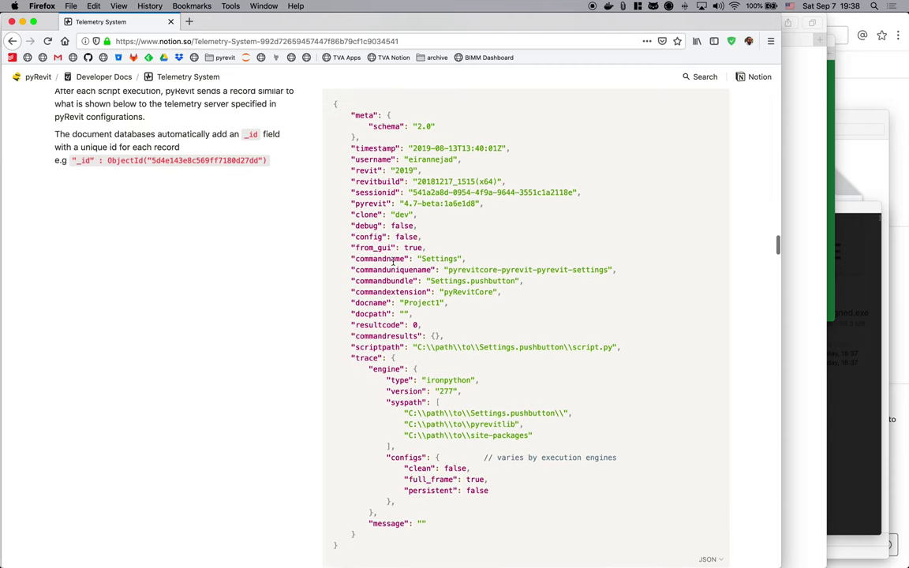
# - Highlight the username, revitbuild 20181217_1515 and revit 2019 values in the record
pyautogui.doubleClick(426, 160)
pyautogui.click(431, 193)
pyautogui.doubleClick(424, 180)
pyautogui.doubleClick(403, 170)
pyautogui.click(420, 304)
# - Highlight the trace and message fields, then continue down to Legacy Schema
pyautogui.scroll(-2, 420, 304)
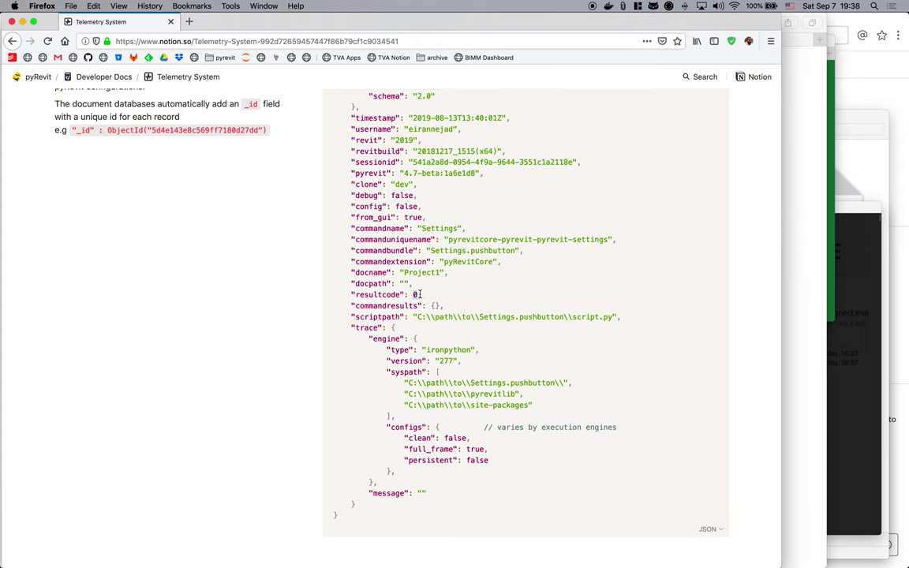
pyautogui.scroll(1, 361, 222)
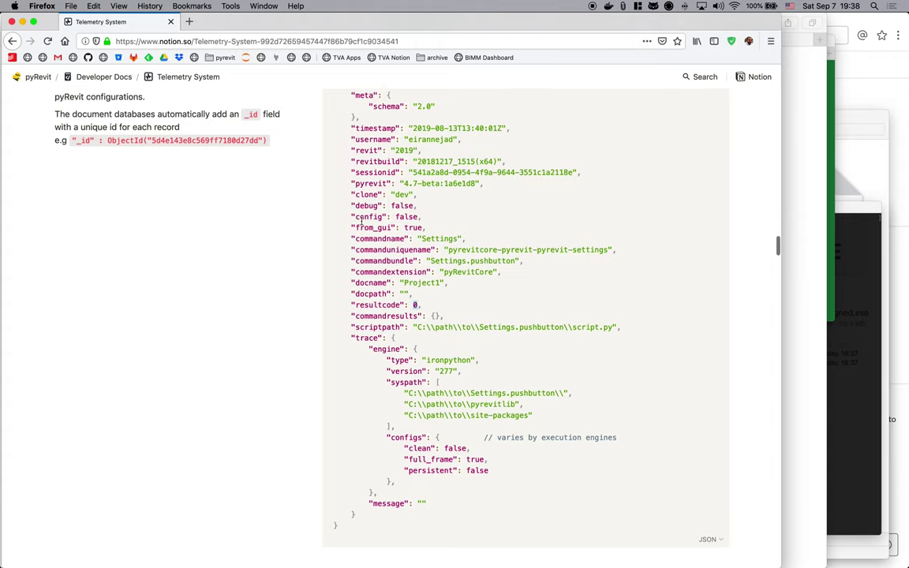
pyautogui.scroll(-2, 374, 253)
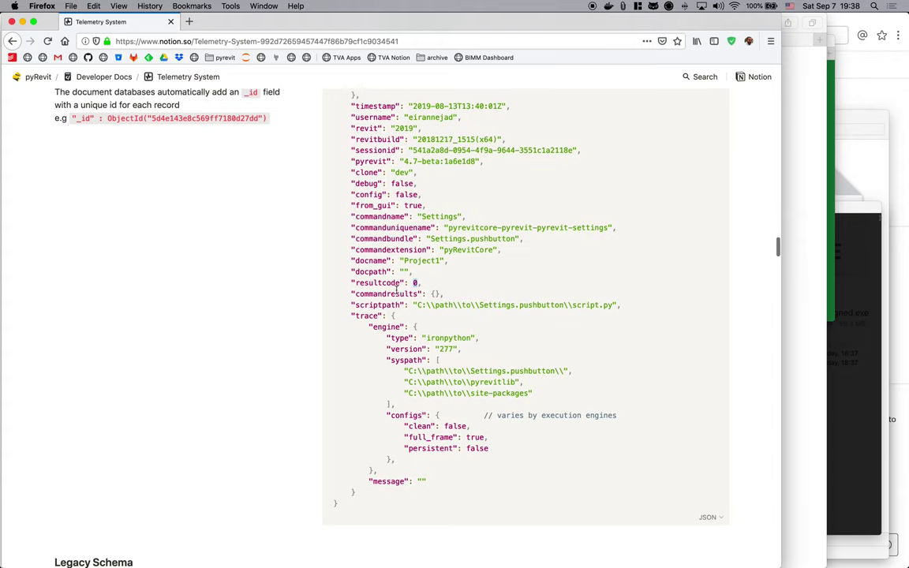
pyautogui.doubleClick(366, 316)
pyautogui.doubleClick(390, 480)
pyautogui.scroll(-2, 418, 473)
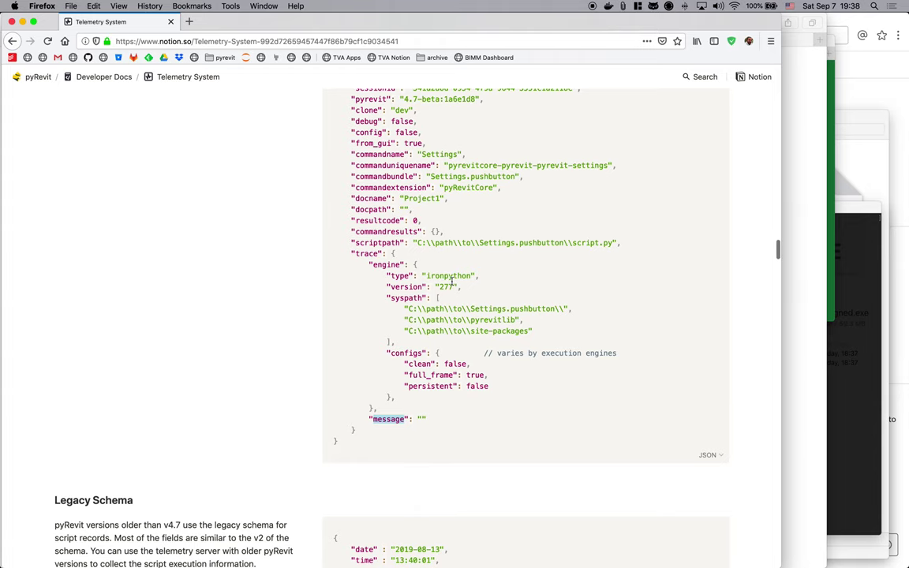
# - Scroll through the Legacy Schema record example to the No-SQL Application Event Schema heading
pyautogui.scroll(3, 423, 470)
pyautogui.scroll(-3, 452, 282)
pyautogui.scroll(-10, 451, 282)
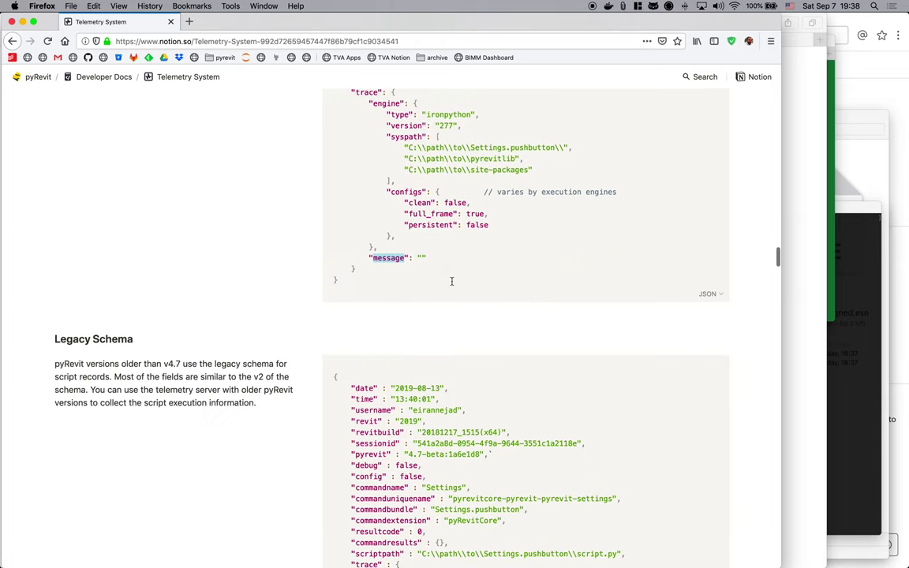
pyautogui.scroll(-1, 403, 276)
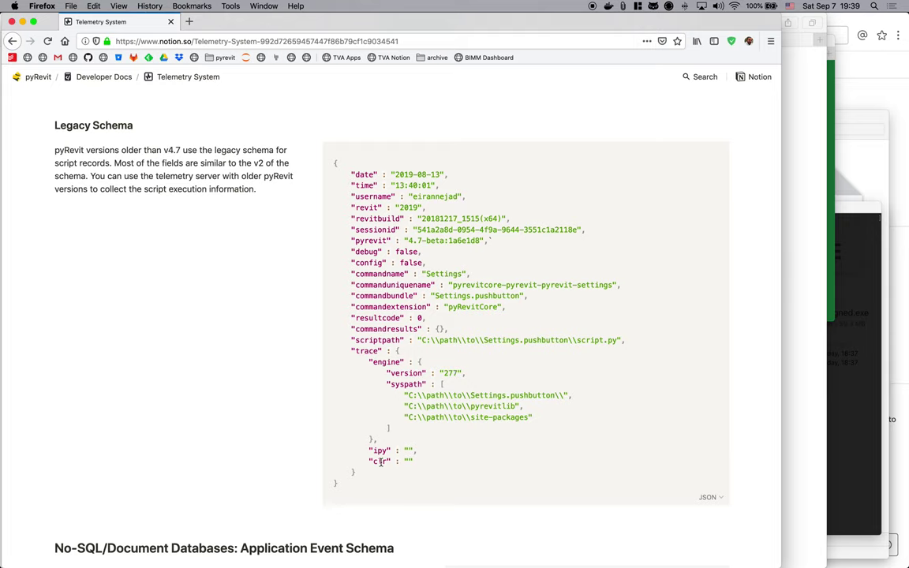
pyautogui.scroll(-1, 380, 462)
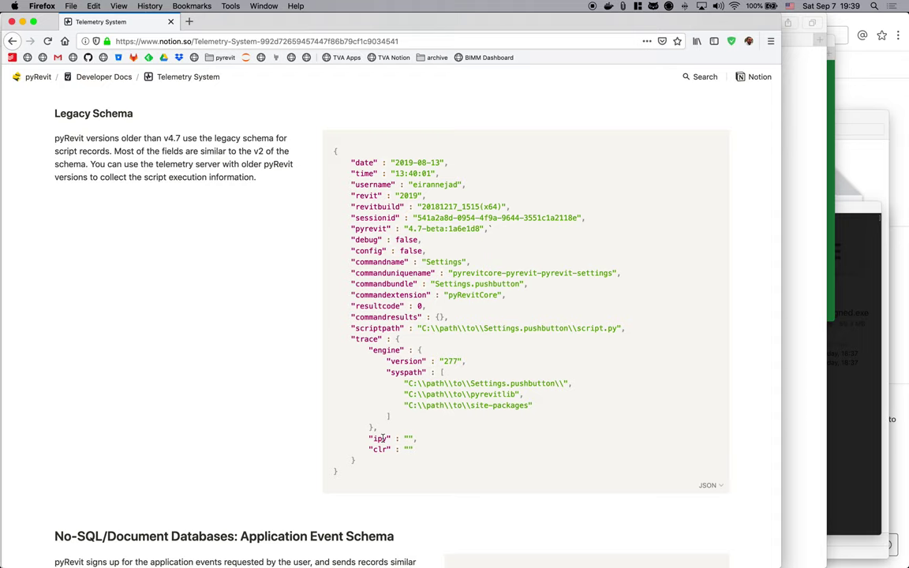
pyautogui.scroll(-10, 382, 438)
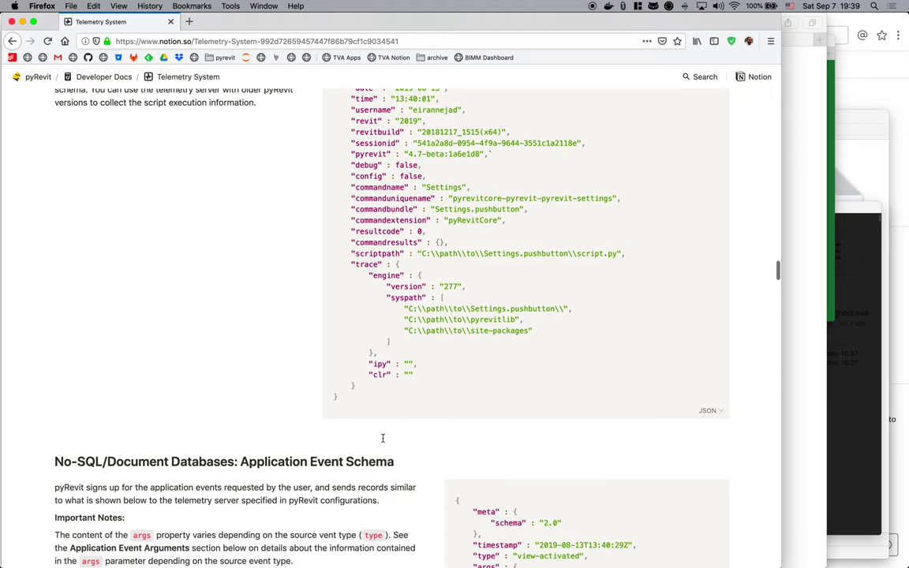
# - Scroll to the application event record JSON and select its opening lines
pyautogui.scroll(-1, 383, 438)
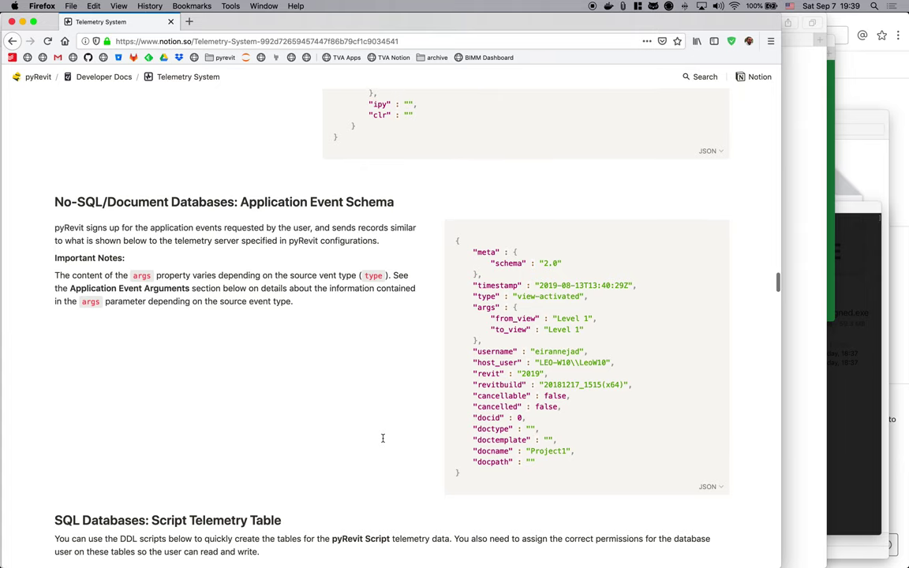
pyautogui.scroll(-1, 249, 252)
pyautogui.scroll(-1, 265, 272)
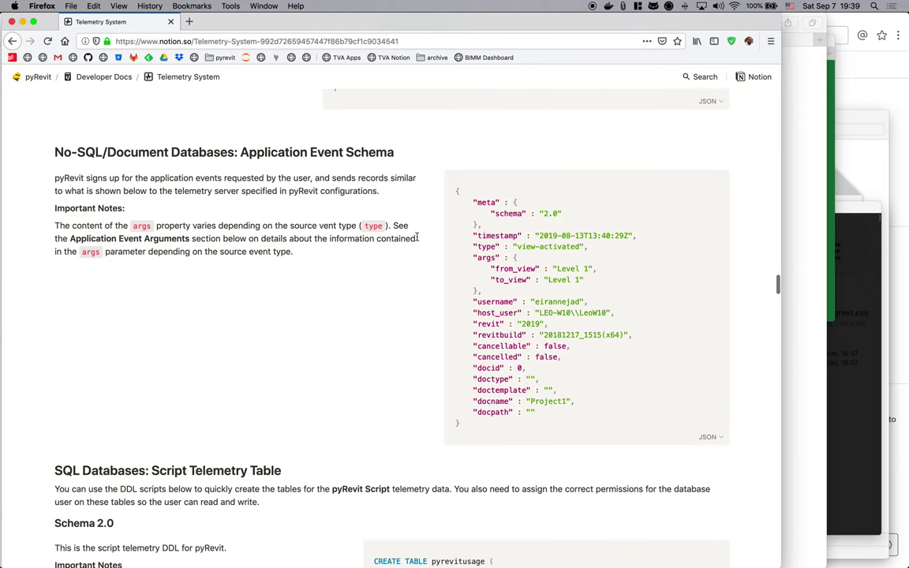
pyautogui.moveTo(455, 190); pyautogui.dragTo(457, 424)
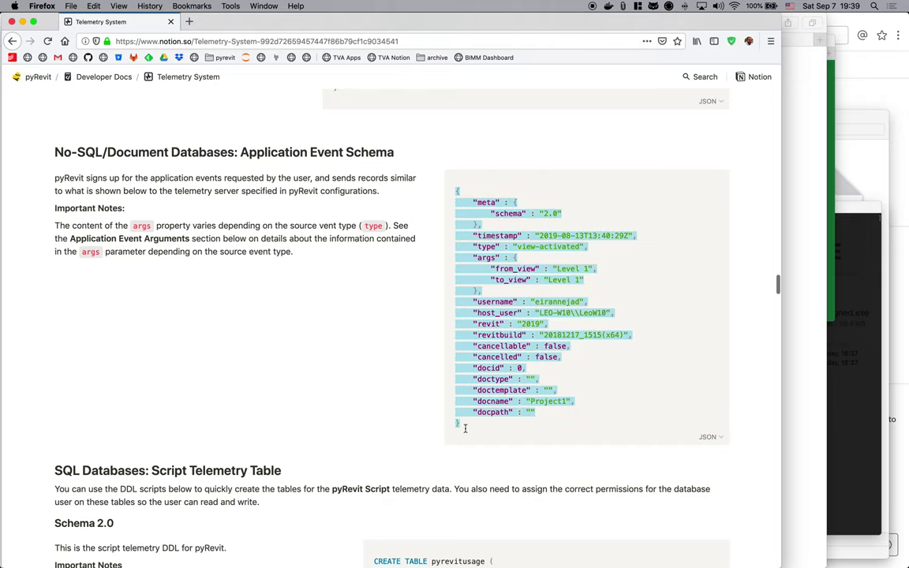
pyautogui.click(448, 406)
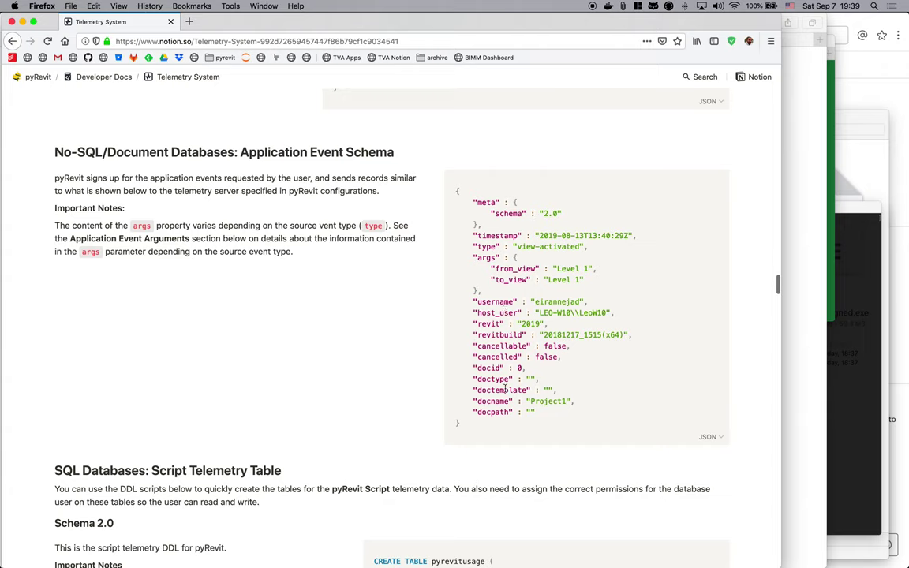
# - Highlight args and its from_view and to_view entries, then reach the SQL Script Telemetry Table
pyautogui.doubleClick(490, 258)
pyautogui.moveTo(513, 257); pyautogui.dragTo(481, 291)
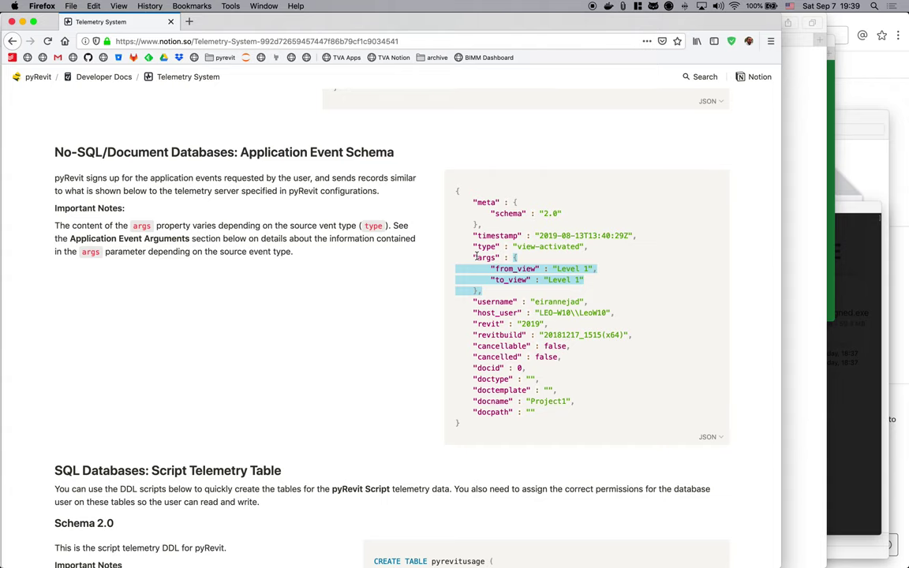
pyautogui.scroll(-4, 488, 293)
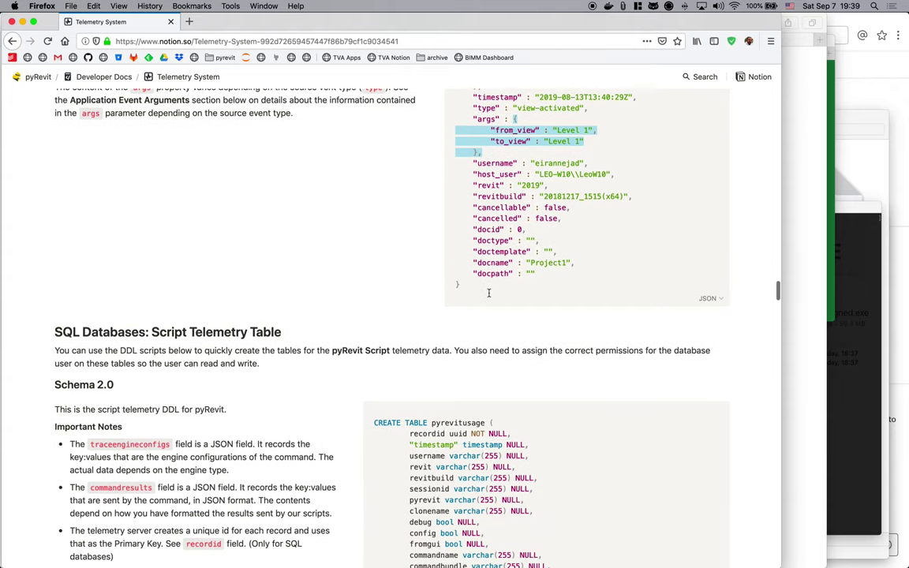
pyautogui.click(451, 365)
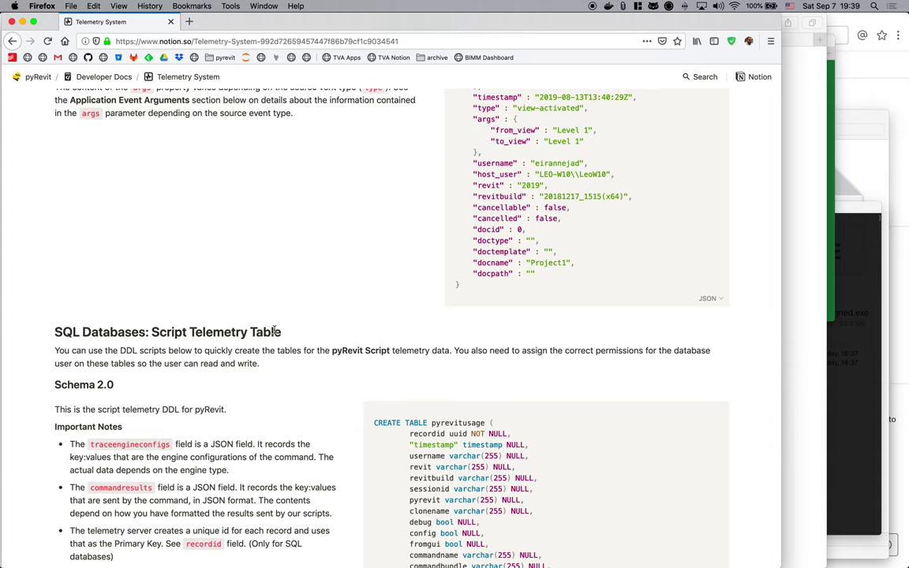
pyautogui.scroll(-6, 450, 361)
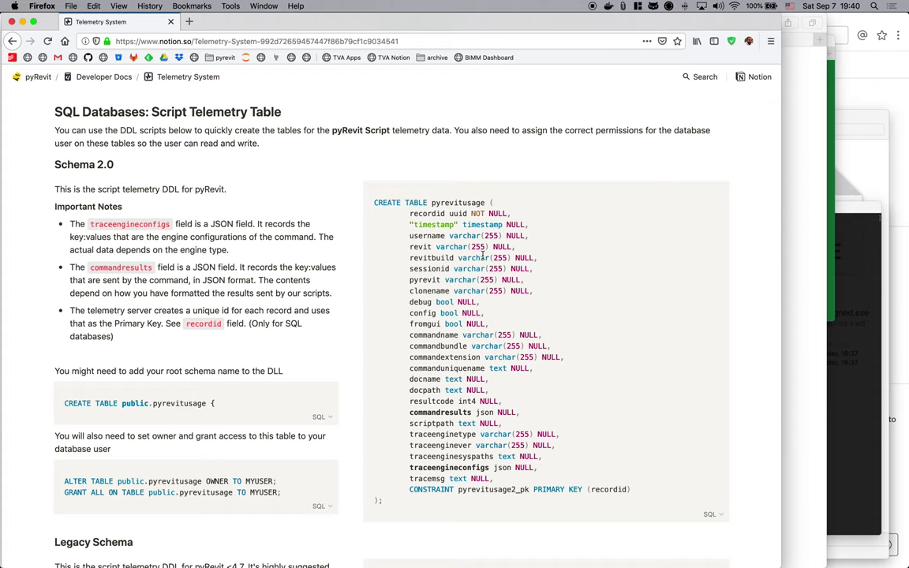
# - Scroll to the CREATE TABLE revitevents script and highlight the eventargs column and its json type
pyautogui.scroll(-1, 483, 252)
pyautogui.scroll(-11, 256, 175)
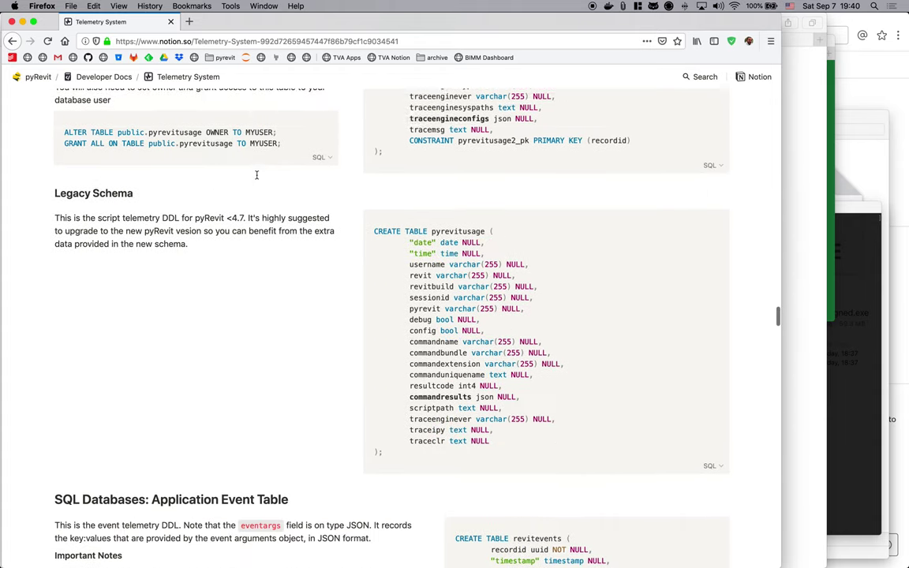
pyautogui.scroll(-5, 574, 263)
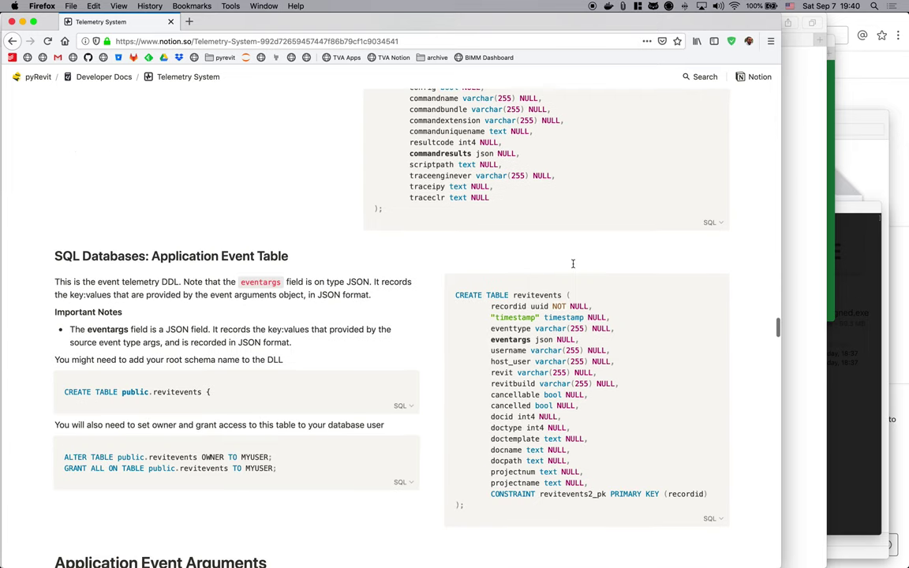
pyautogui.scroll(-1, 501, 288)
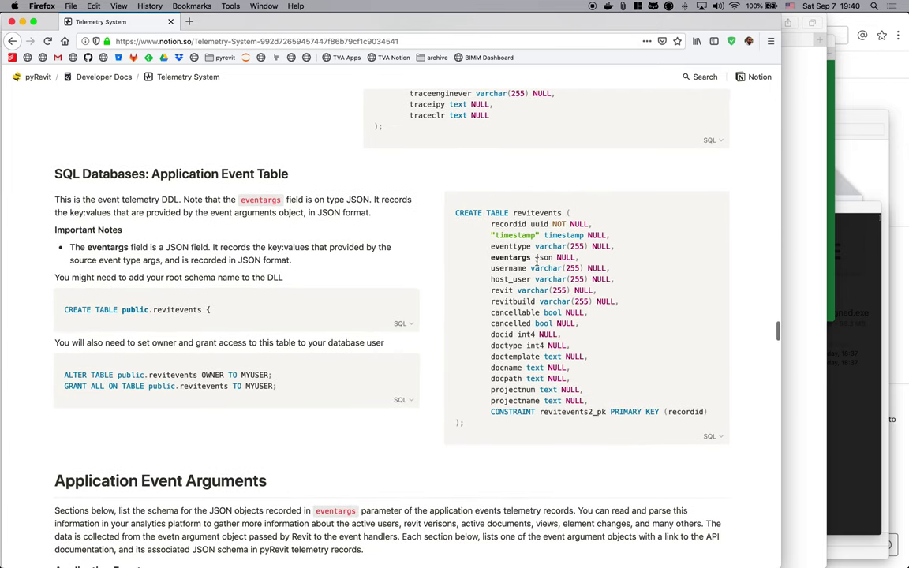
pyautogui.doubleClick(511, 257)
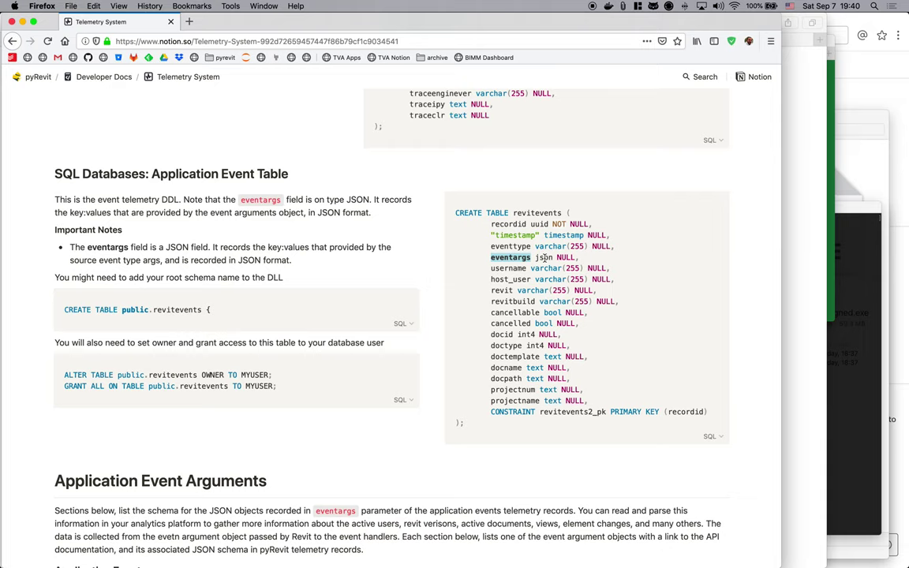
pyautogui.doubleClick(544, 257)
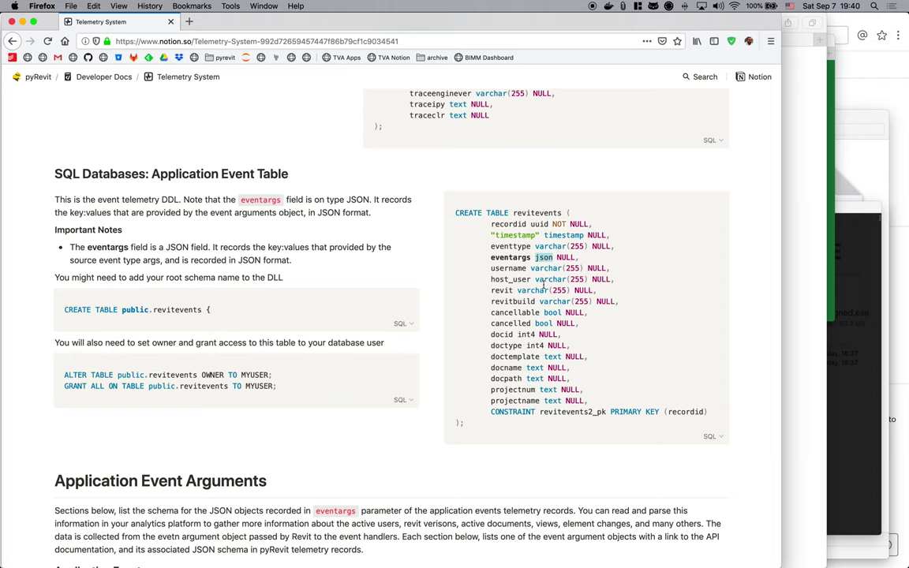
# - Examine the revitevents table columns such as docid, projectnum and eventargs in the SQL schema
pyautogui.scroll(-3, 542, 284)
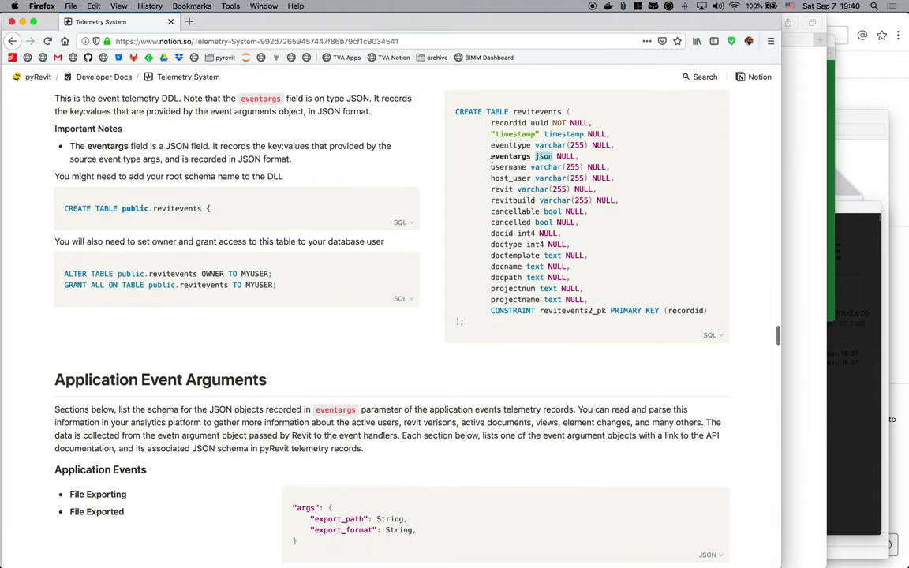
pyautogui.moveTo(491, 162); pyautogui.dragTo(709, 312)
pyautogui.click(498, 254)
pyautogui.scroll(1, 552, 280)
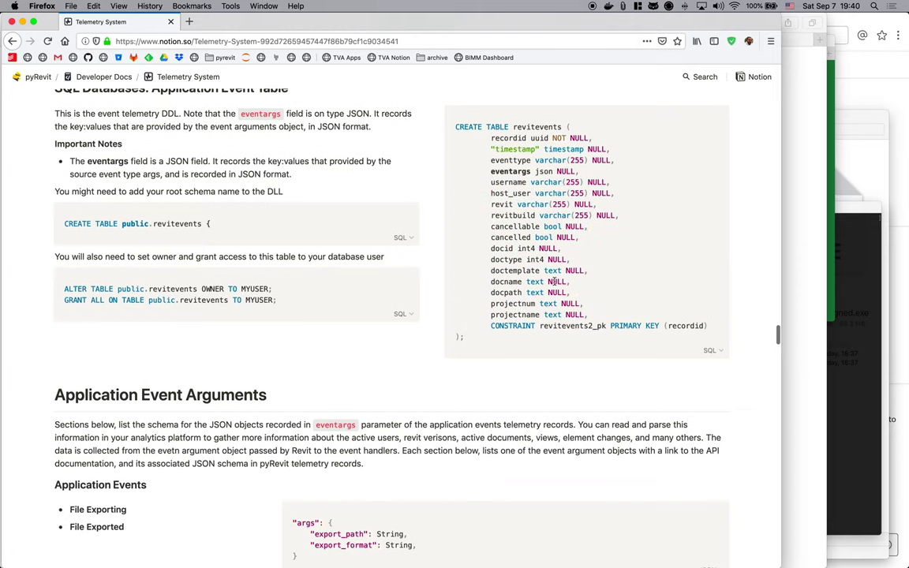
pyautogui.doubleClick(502, 249)
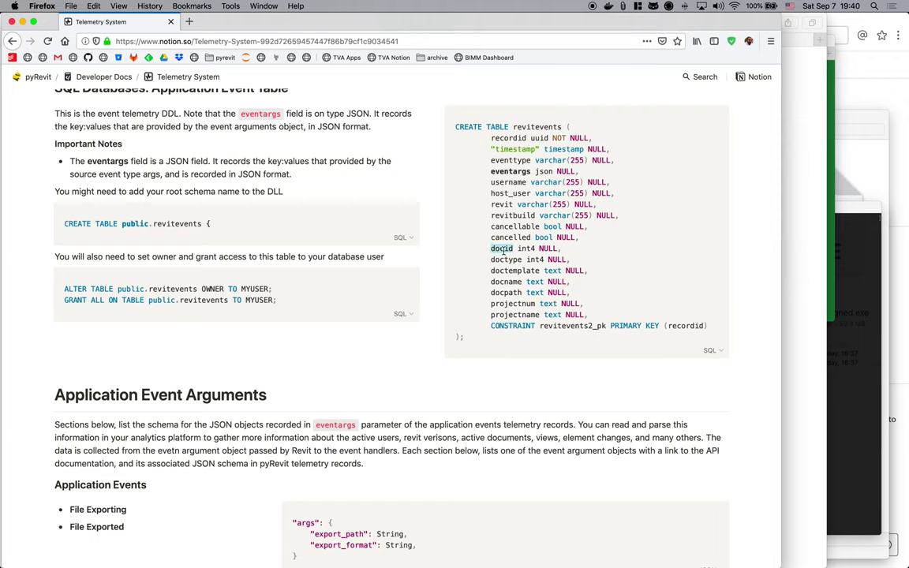
pyautogui.doubleClick(511, 304)
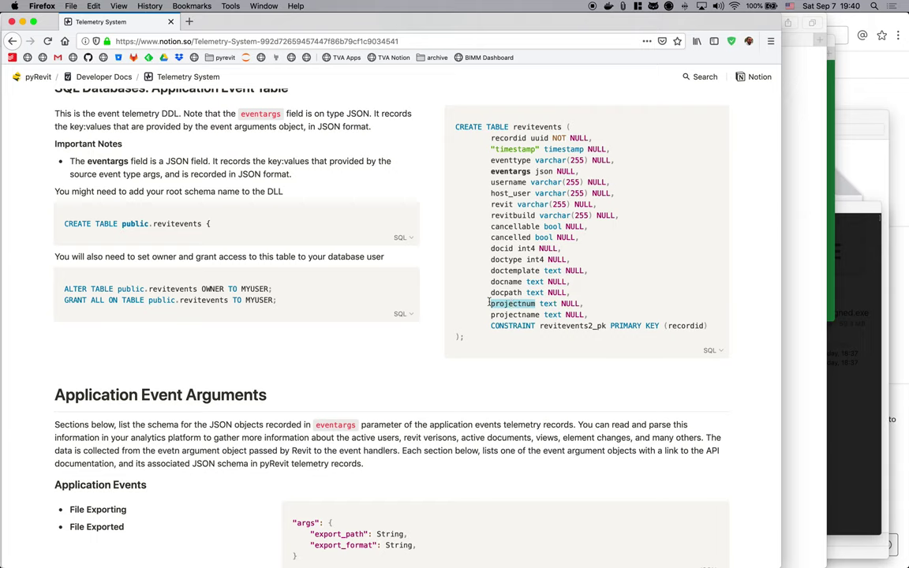
pyautogui.moveTo(491, 304); pyautogui.dragTo(600, 316)
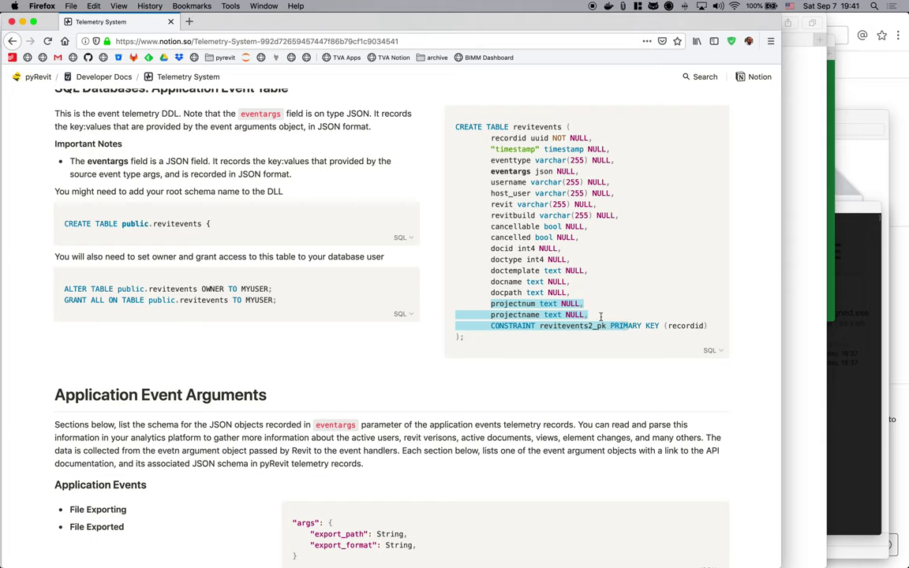
pyautogui.click(464, 306)
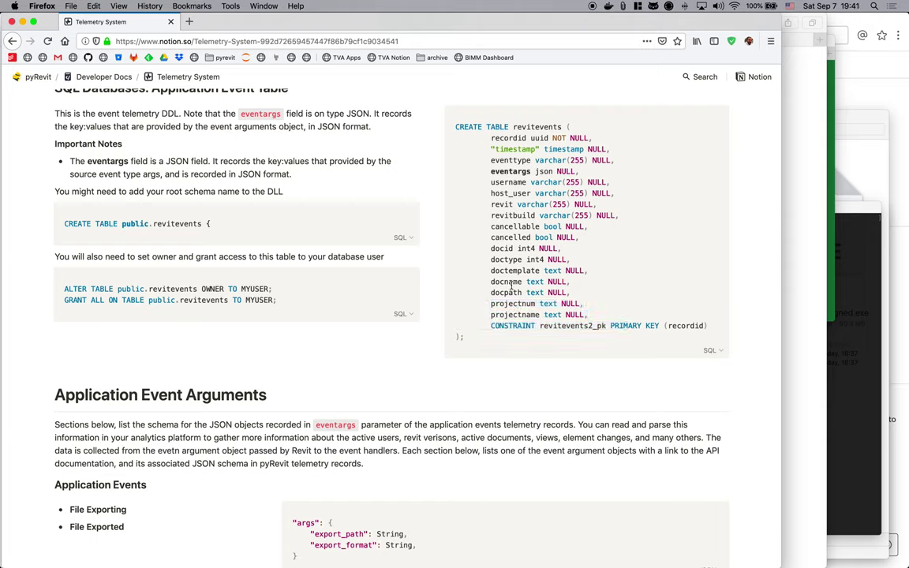
pyautogui.doubleClick(517, 171)
# - Scroll through the rest of the telemetry documentation, then go back to the Developer Docs page
pyautogui.scroll(-5, 255, 392)
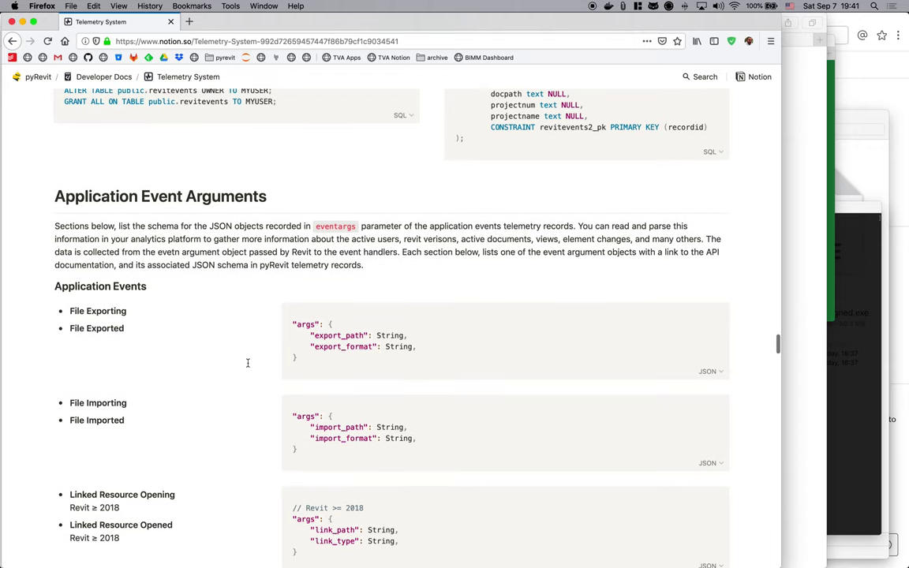
pyautogui.scroll(-1, 248, 271)
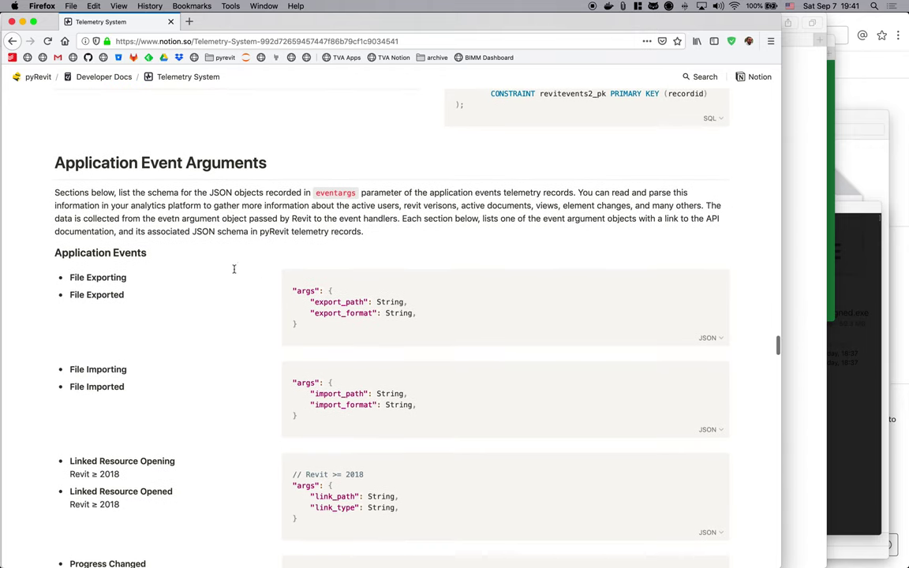
pyautogui.scroll(-2, 130, 323)
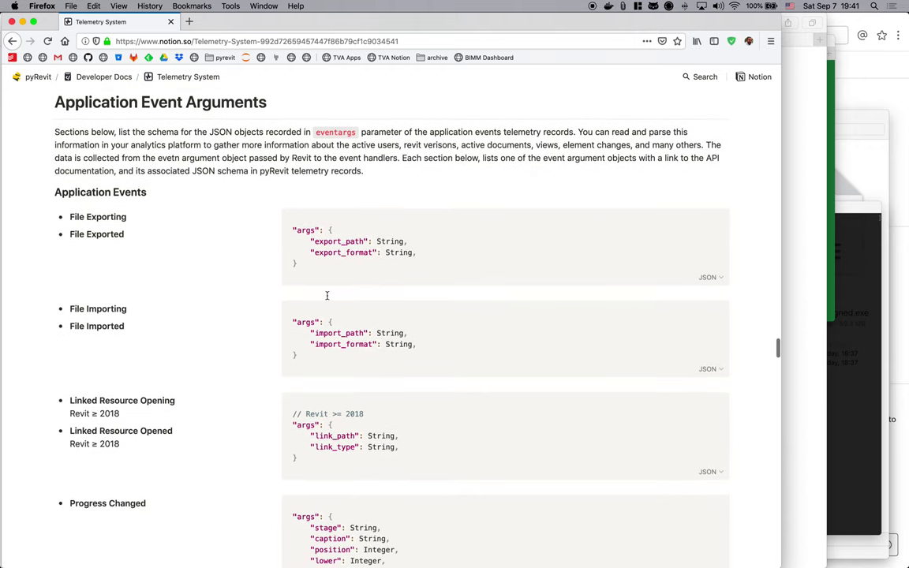
pyautogui.scroll(-10, 335, 319)
pyautogui.scroll(-20, 381, 318)
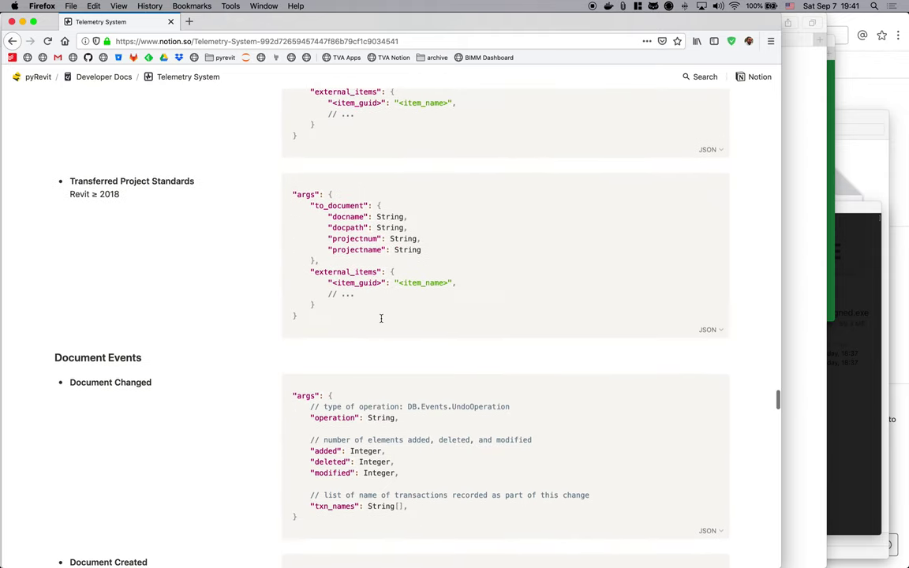
pyautogui.scroll(-20, 381, 318)
pyautogui.scroll(-10, 381, 319)
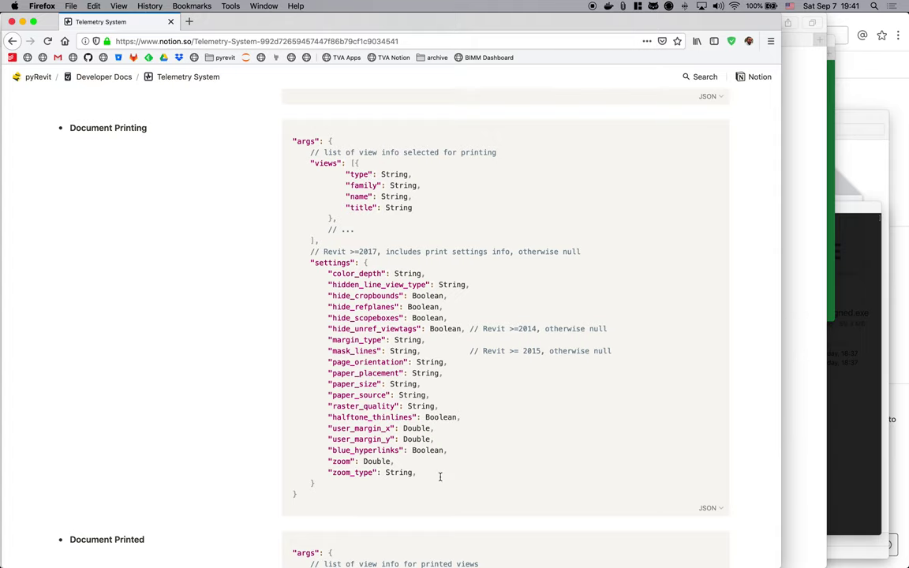
pyautogui.scroll(-15, 440, 476)
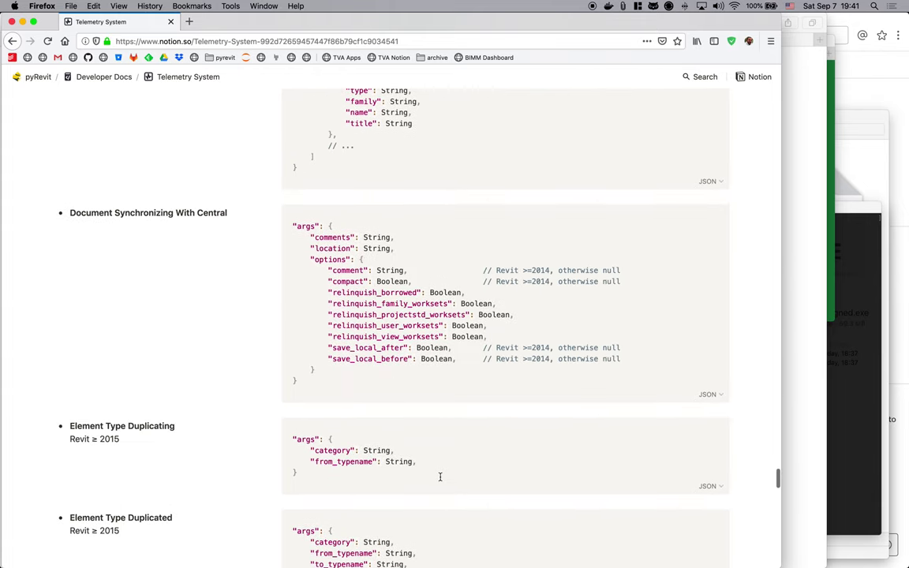
pyautogui.scroll(-2, 440, 476)
pyautogui.scroll(-5, 441, 476)
pyautogui.scroll(-20, 440, 477)
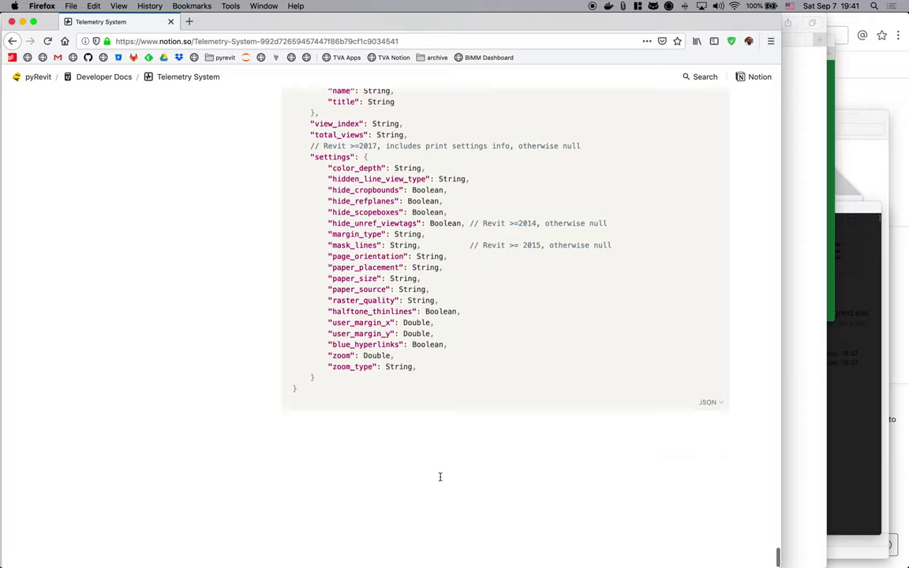
pyautogui.scroll(20, 436, 288)
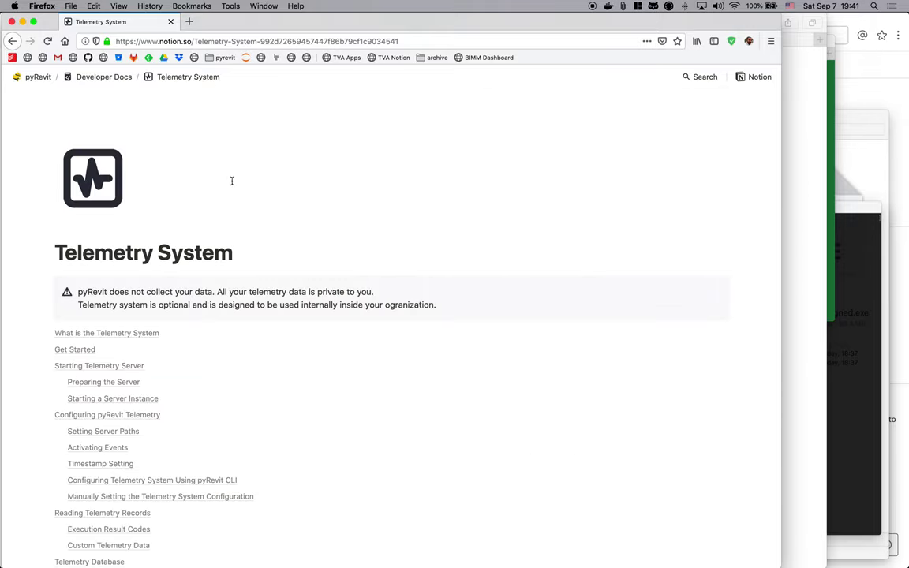
pyautogui.scroll(-10, 208, 289)
pyautogui.scroll(-20, 208, 290)
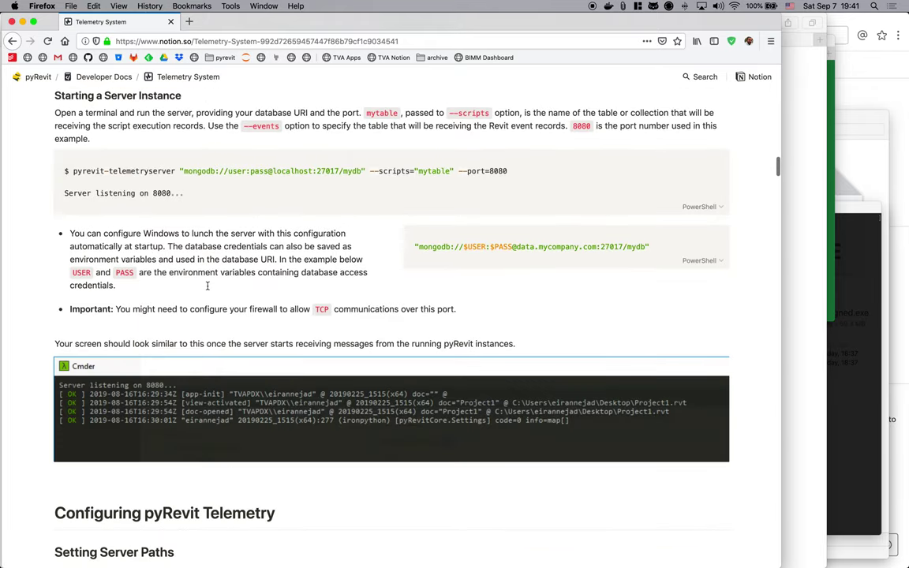
pyautogui.scroll(-3, 207, 287)
pyautogui.scroll(20, 208, 288)
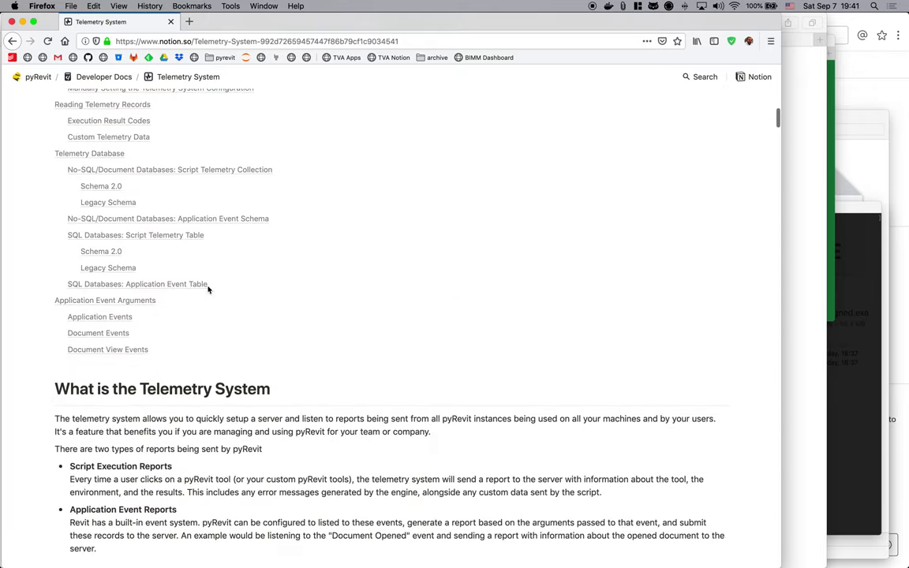
pyautogui.click(103, 77)
# - Open the Telemetry Server REST API page under pyRevit APIs and scroll through it
pyautogui.scroll(-15, 413, 389)
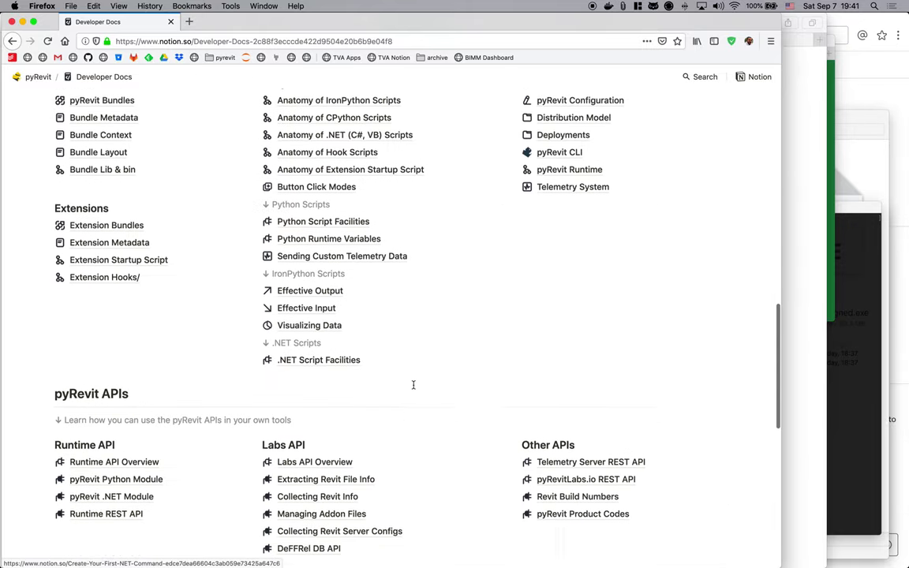
pyautogui.scroll(-1, 412, 385)
pyautogui.doubleClick(114, 350)
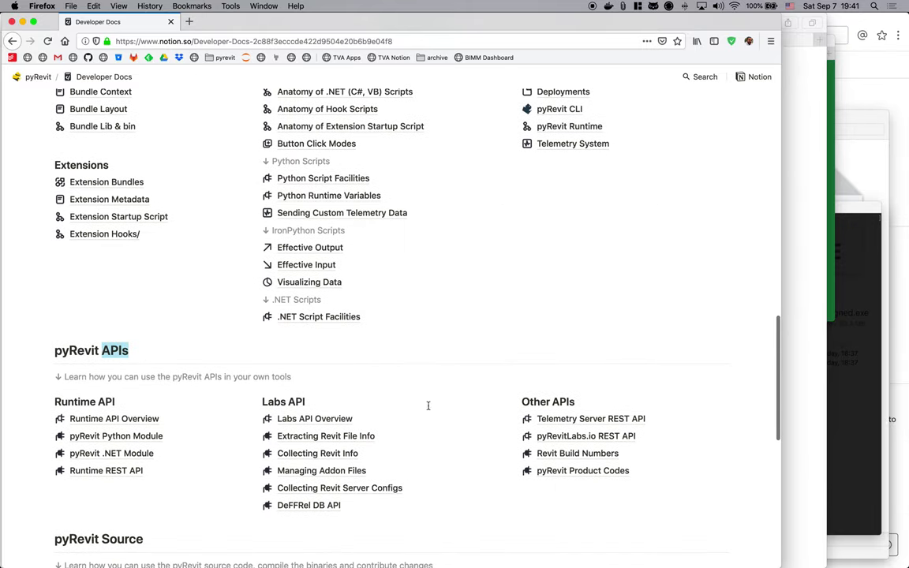
pyautogui.click(561, 420)
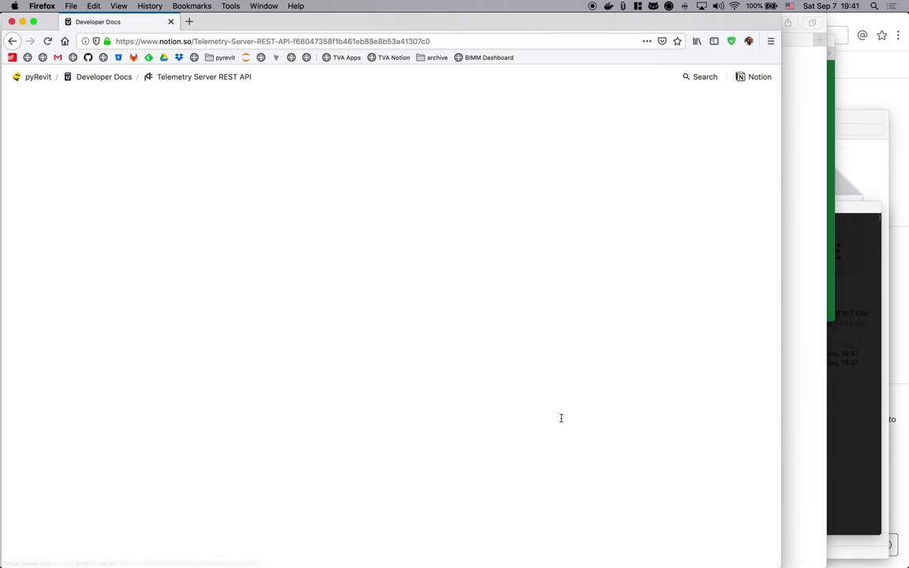
pyautogui.scroll(-4, 254, 314)
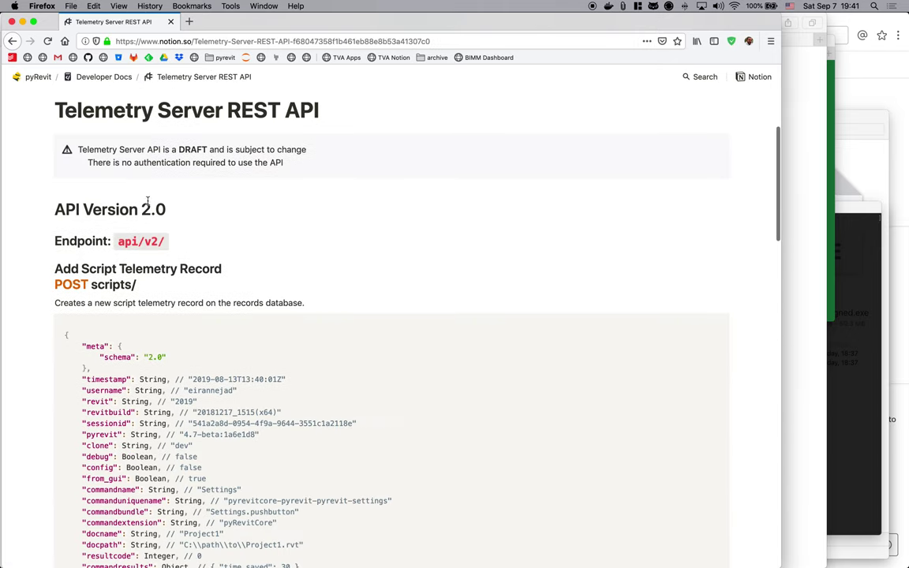
pyautogui.scroll(-1, 147, 281)
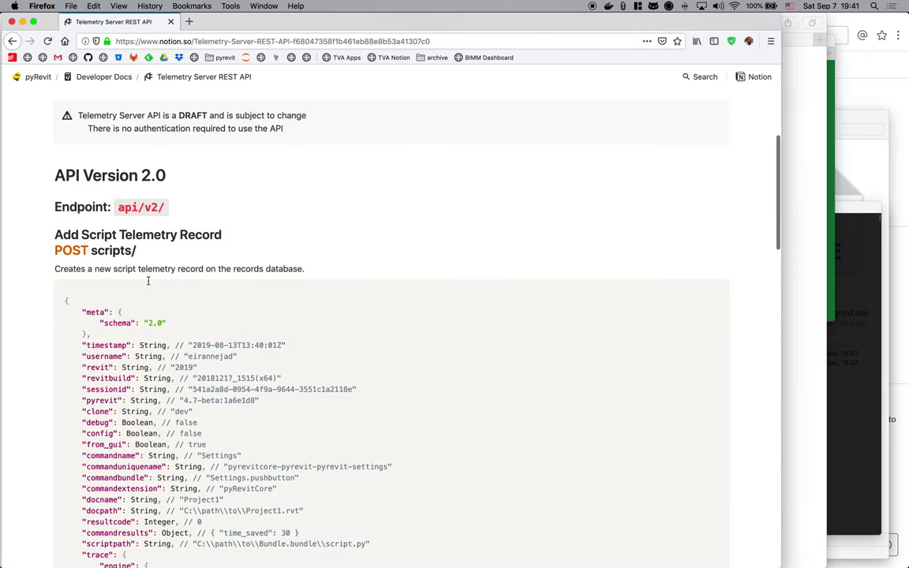
pyautogui.scroll(-10, 139, 251)
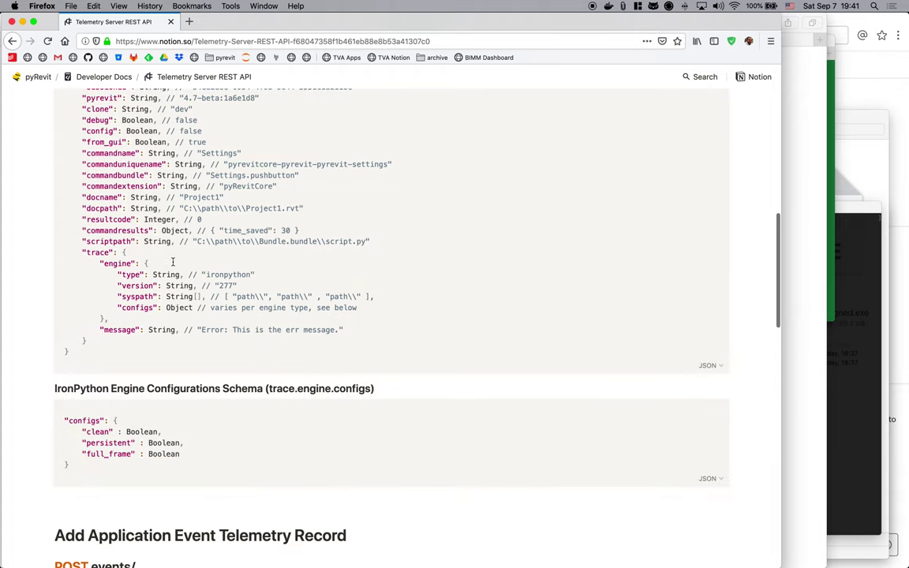
pyautogui.scroll(-10, 183, 310)
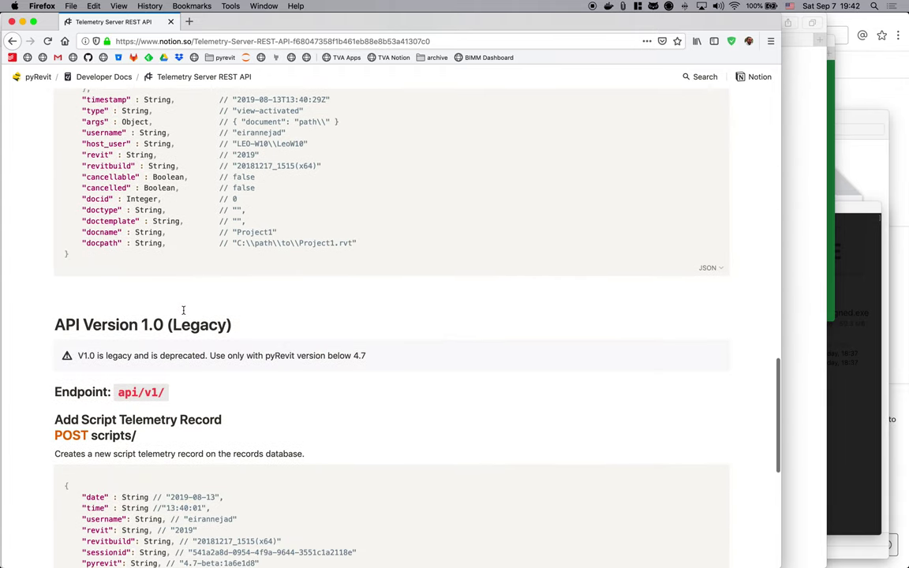
pyautogui.scroll(-2, 161, 325)
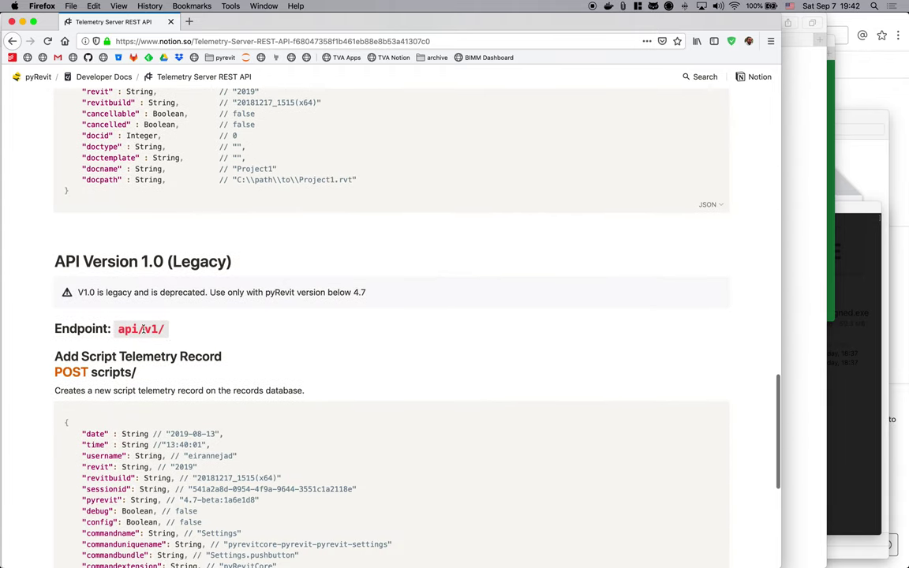
# - Point out the legacy v1/ endpoint, the DRAFT warning and the no-authentication note
pyautogui.moveTo(142, 329); pyautogui.dragTo(202, 312)
pyautogui.scroll(-2, 229, 309)
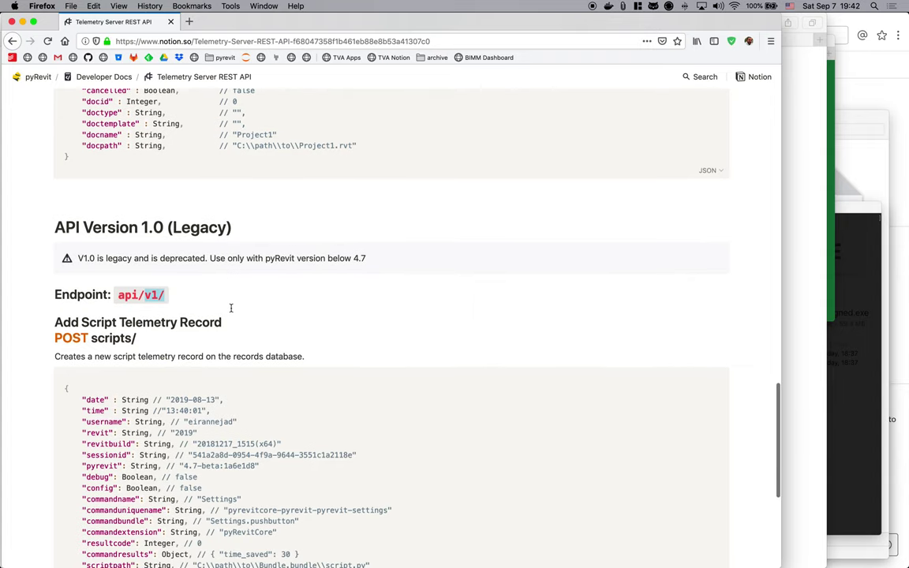
pyautogui.scroll(-4, 229, 309)
pyautogui.scroll(-2, 235, 337)
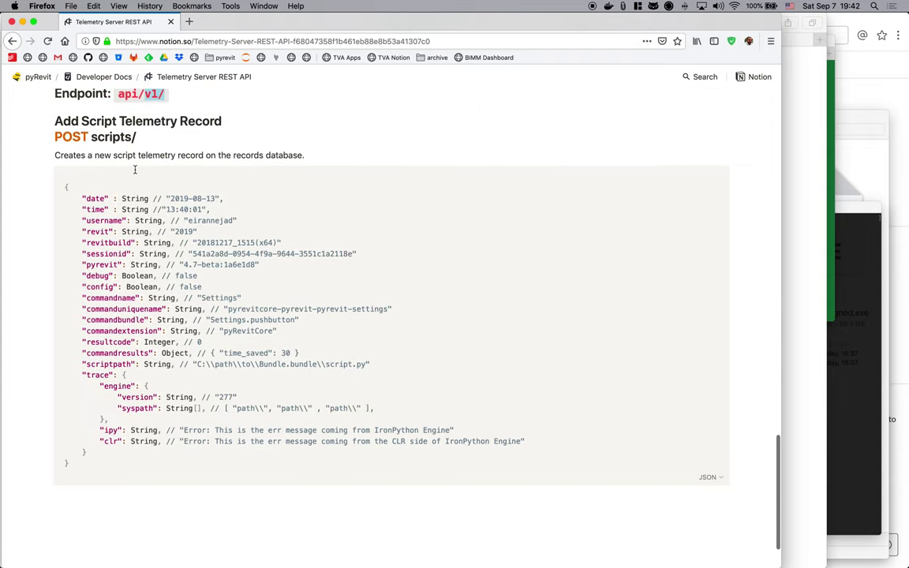
pyautogui.scroll(15, 178, 347)
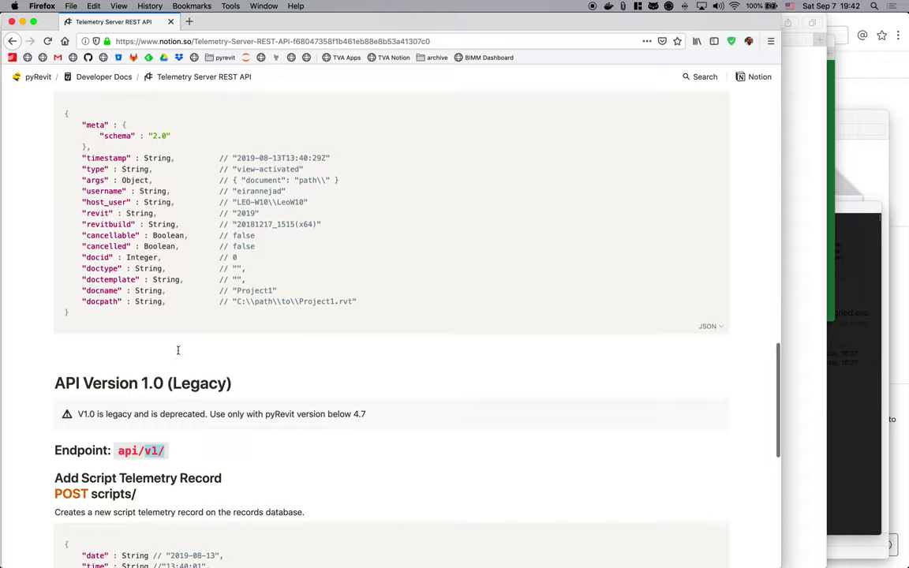
pyautogui.moveTo(177, 293); pyautogui.dragTo(164, 294)
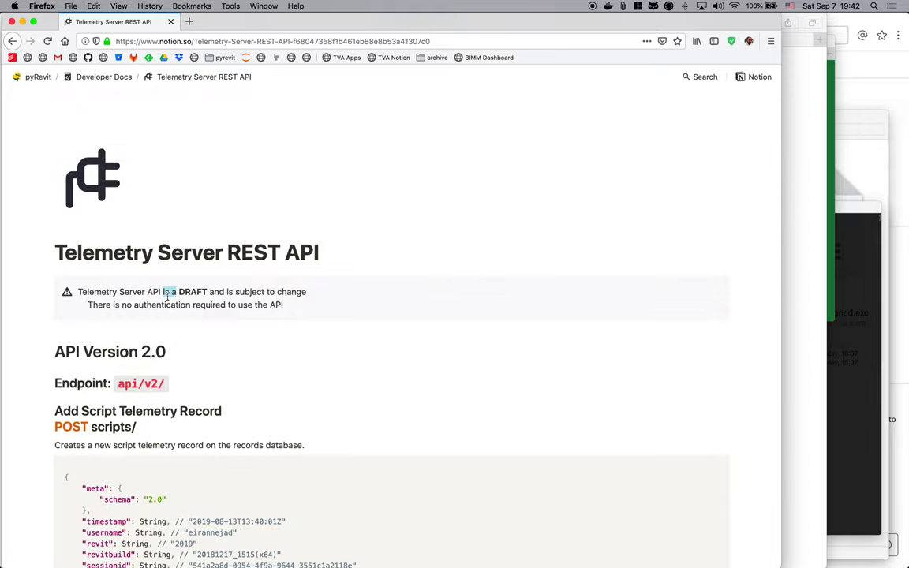
pyautogui.moveTo(87, 305); pyautogui.dragTo(214, 316)
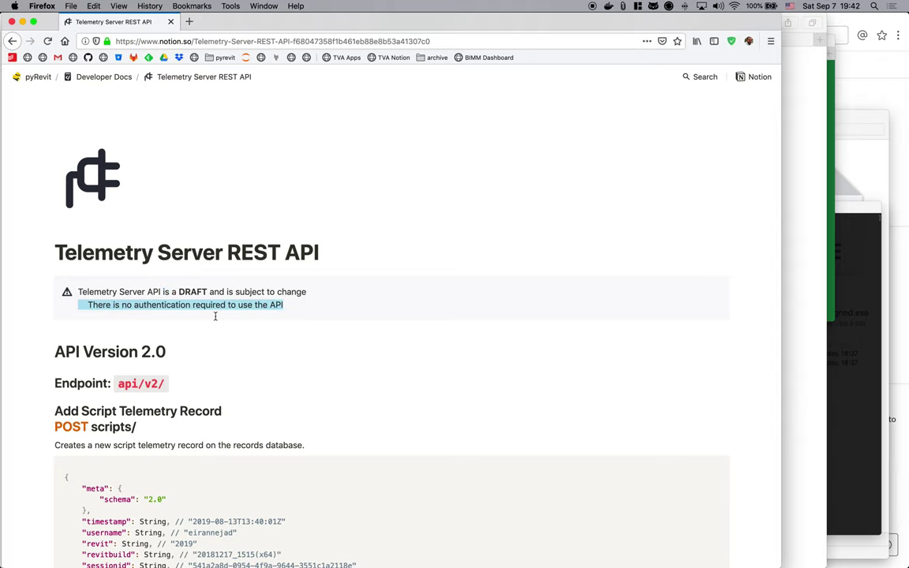
# - Return to the Developer Docs page and switch to the Terminal window
pyautogui.click(116, 77)
pyautogui.scroll(-2, 371, 243)
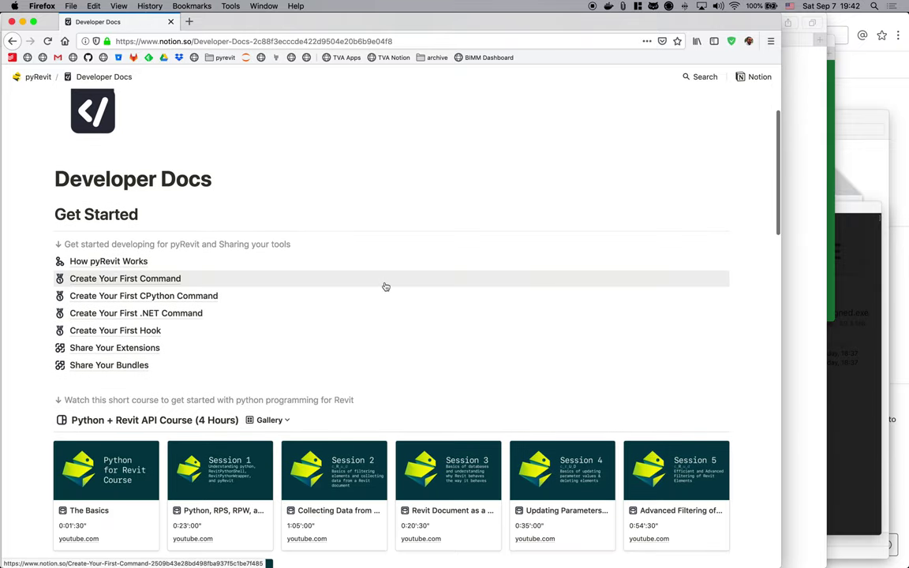
pyautogui.moveTo(773, 557)
pyautogui.click(729, 554)
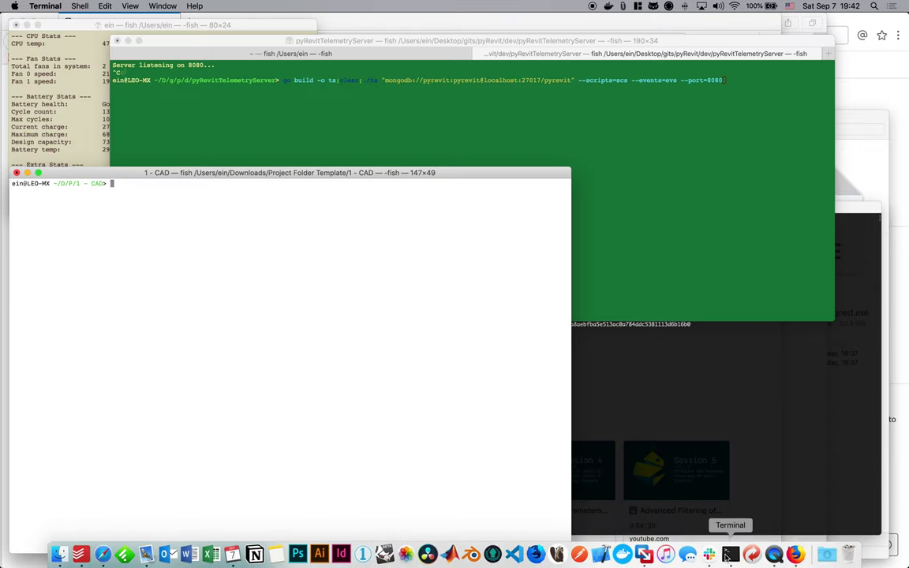
# - Bring the telemetry server terminal forward and confirm Docker Desktop is running
pyautogui.click(565, 89)
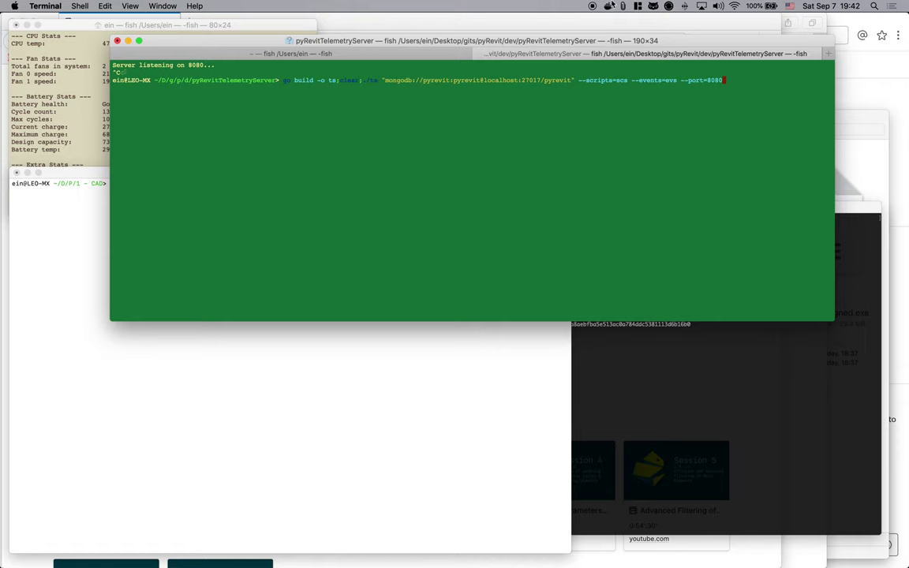
pyautogui.click(608, 6)
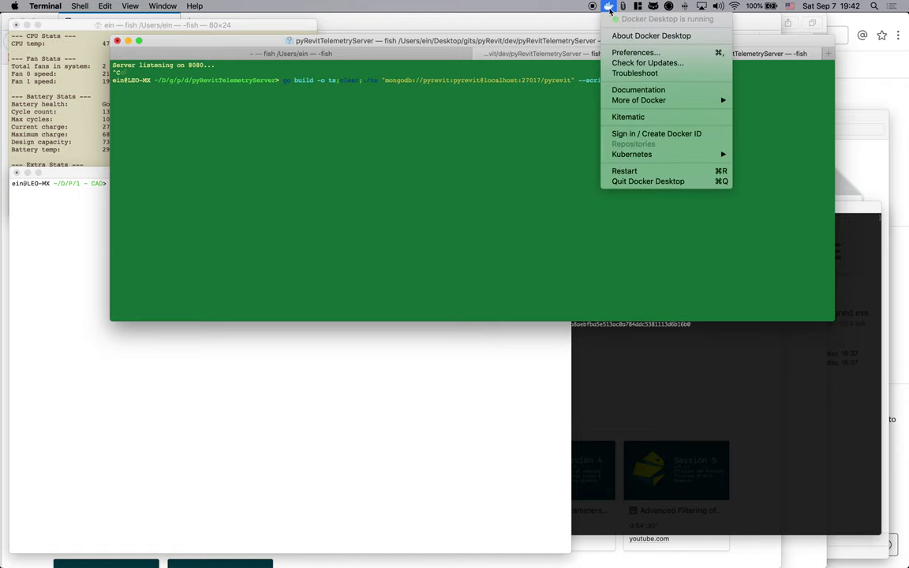
pyautogui.click(540, 137)
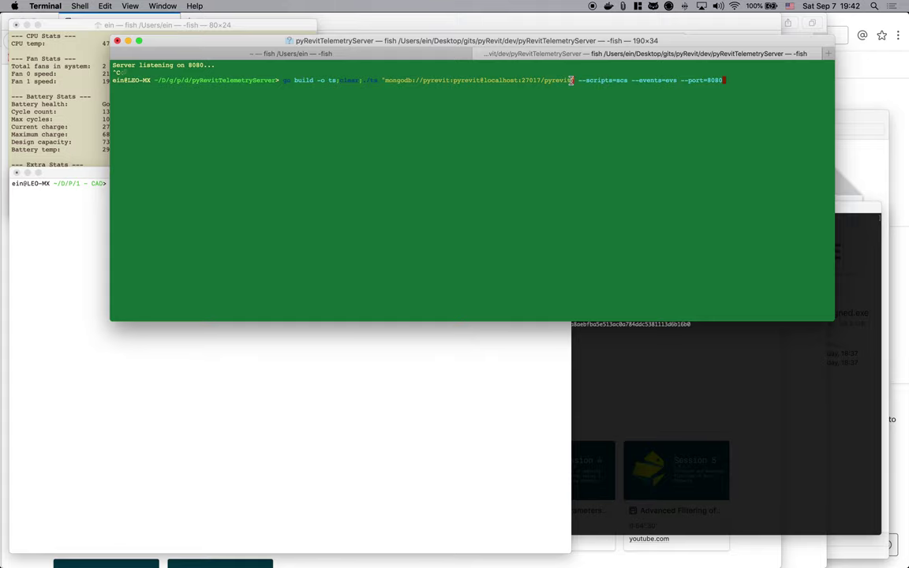
# - Launch Robo 3T from Launchpad and connect to the pyrevit MongoDB server
pyautogui.press('super+space')
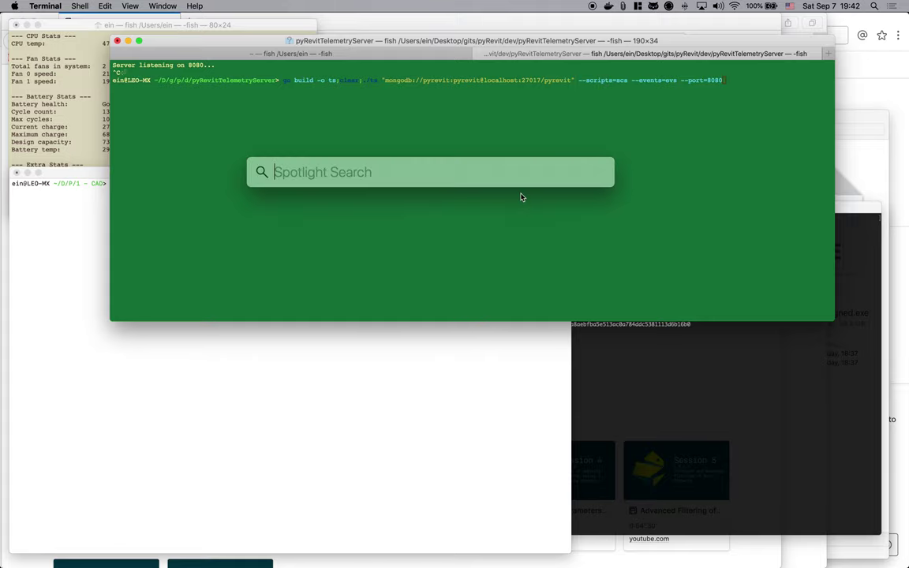
pyautogui.press('Escape')
pyautogui.press('F4')
pyautogui.click(590, 305)
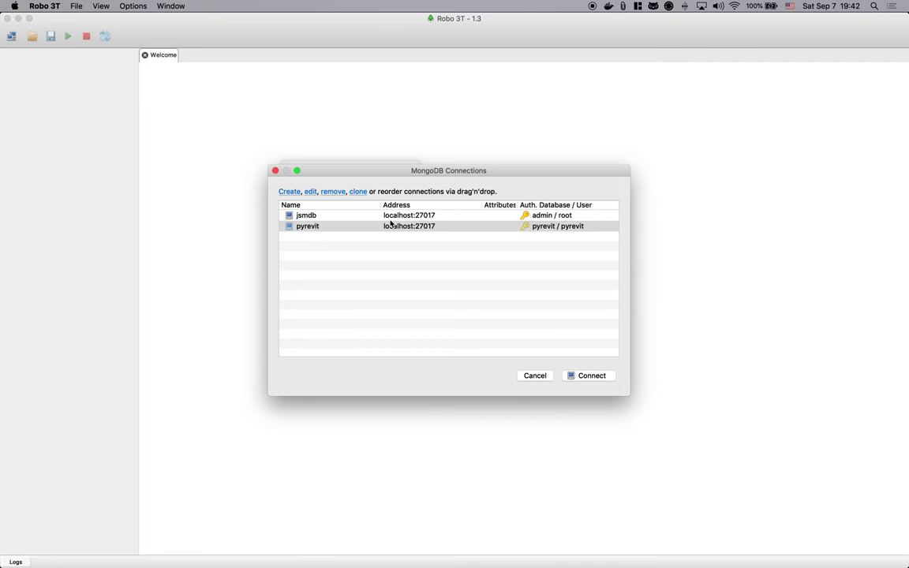
pyautogui.doubleClick(390, 226)
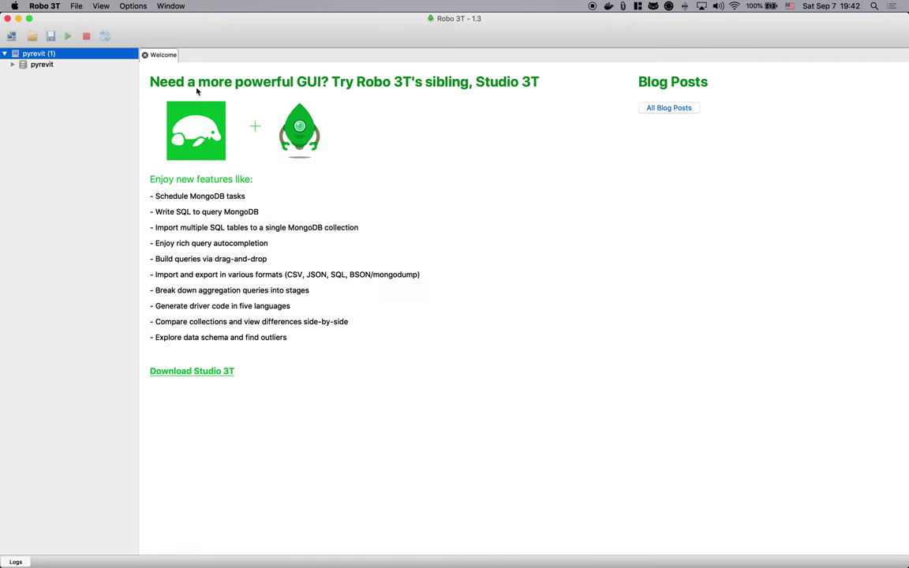
# - Expand the pyrevit database's Collections and open the scs collection's documents
pyautogui.click(12, 64)
pyautogui.click(24, 75)
pyautogui.click(20, 75)
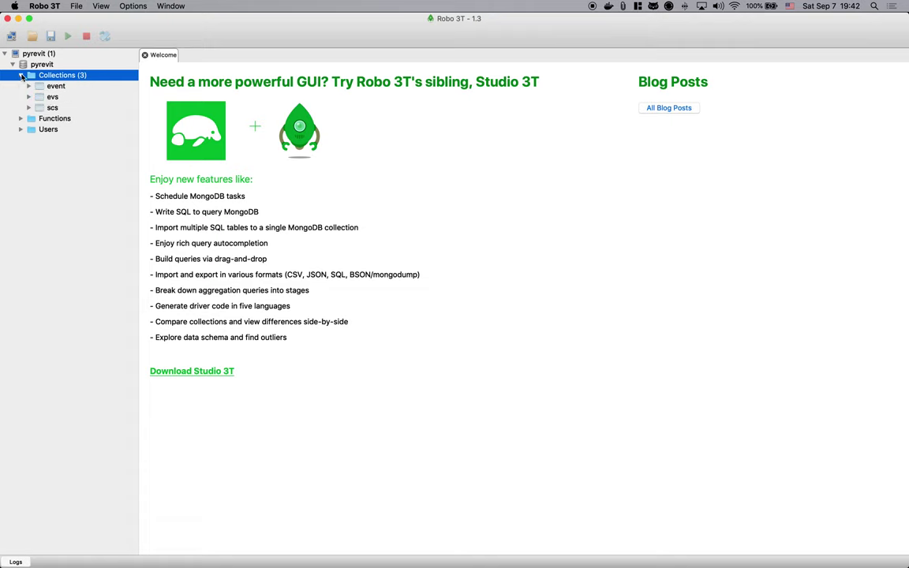
pyautogui.click(49, 95)
pyautogui.click(52, 108)
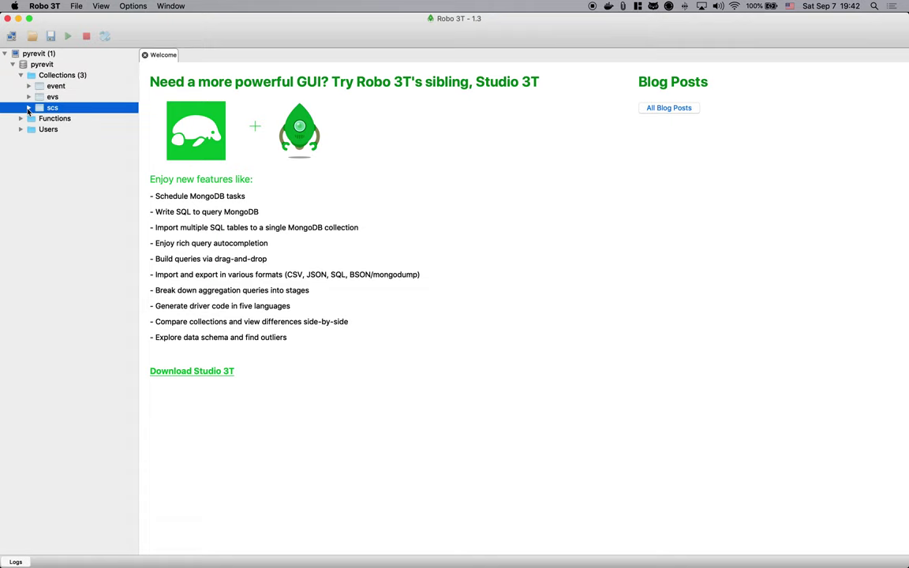
pyautogui.doubleClick(52, 108)
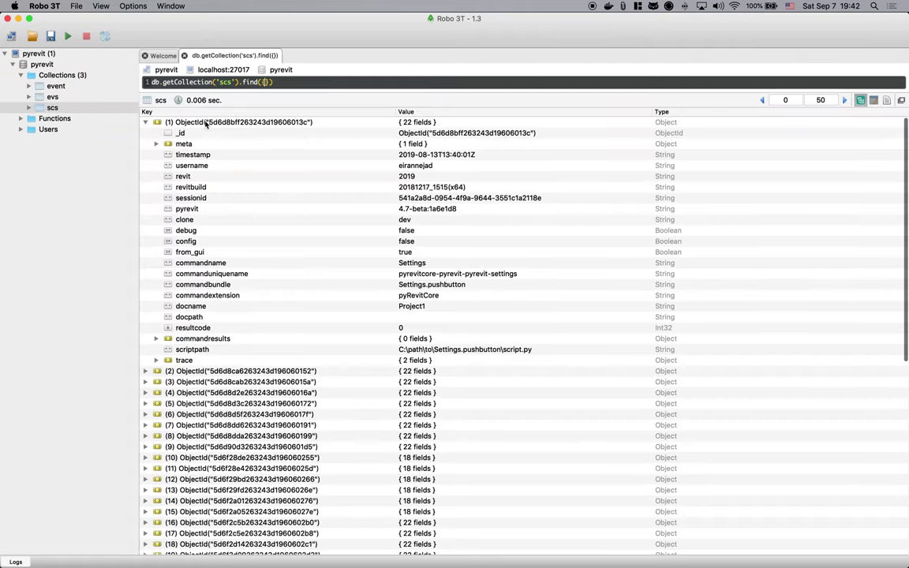
pyautogui.click(146, 123)
# - Delete the first page of 50 scs documents, then select the remaining 13 for deletion
pyautogui.scroll(-5, 207, 225)
pyautogui.click(246, 247)
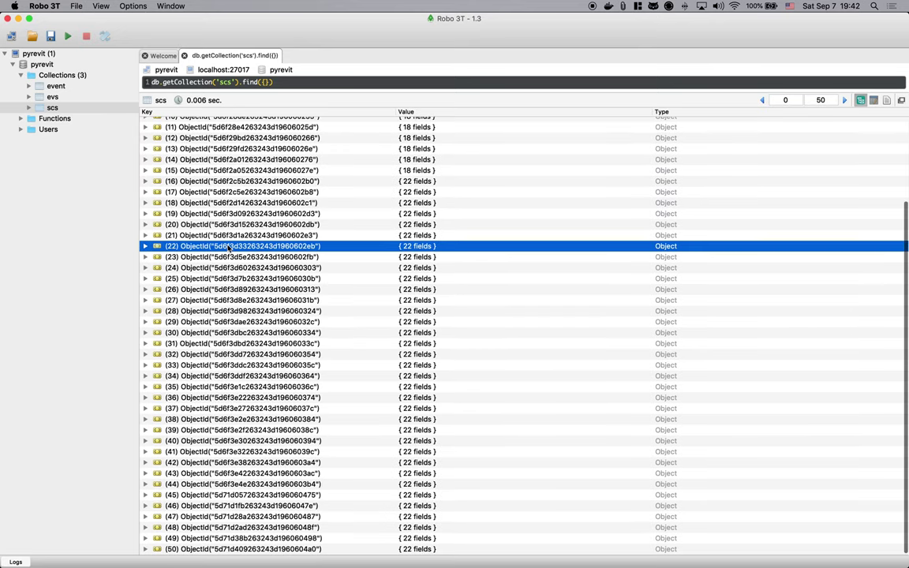
pyautogui.press('super+a')
pyautogui.press('Delete')
pyautogui.click(530, 301)
pyautogui.click(252, 146)
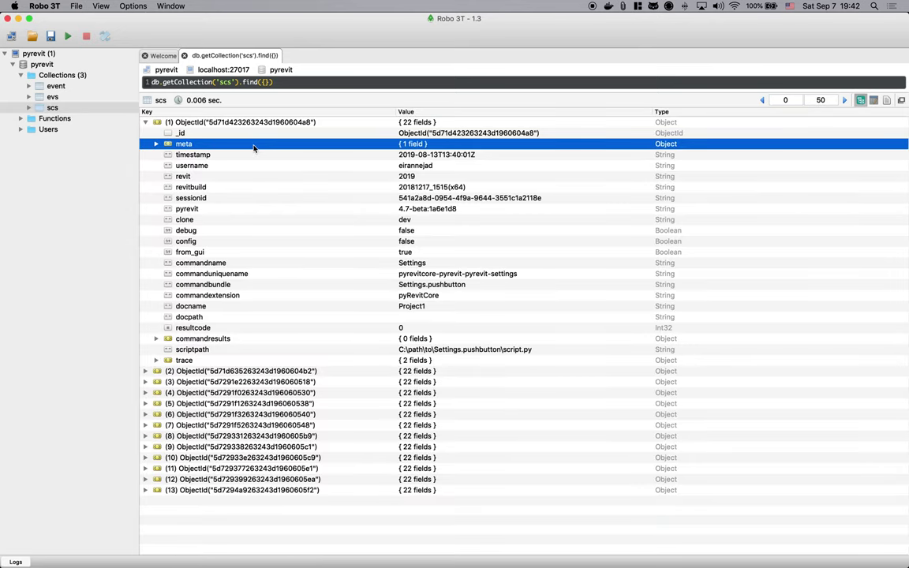
pyautogui.press('super+a')
pyautogui.press('Delete')
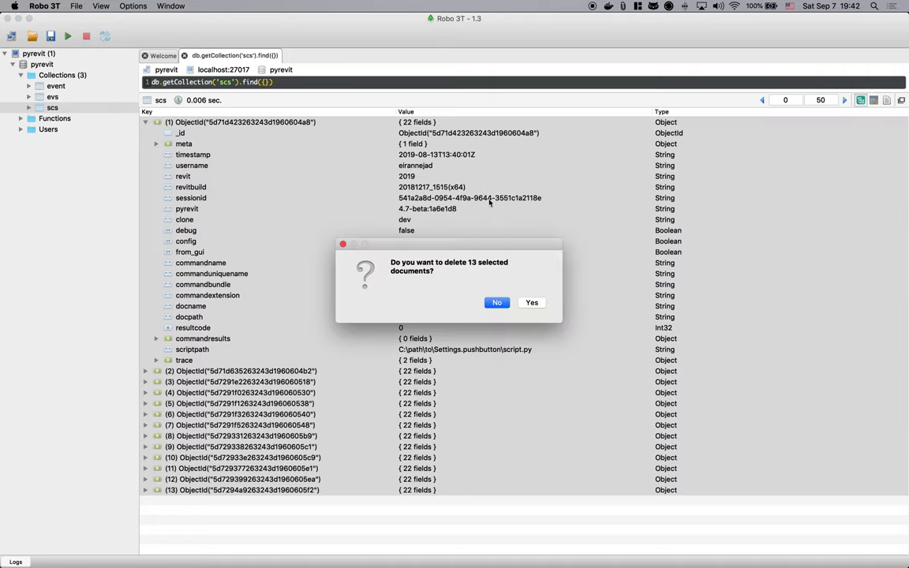
# - Confirm deleting the last 13 scs documents and rerun the telemetry server in Terminal
pyautogui.click(531, 301)
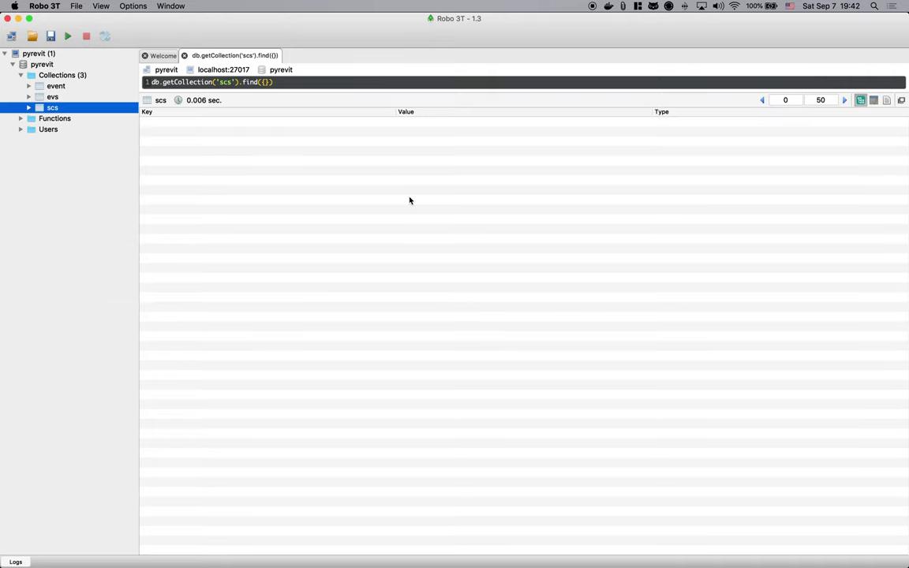
pyautogui.moveTo(653, 556)
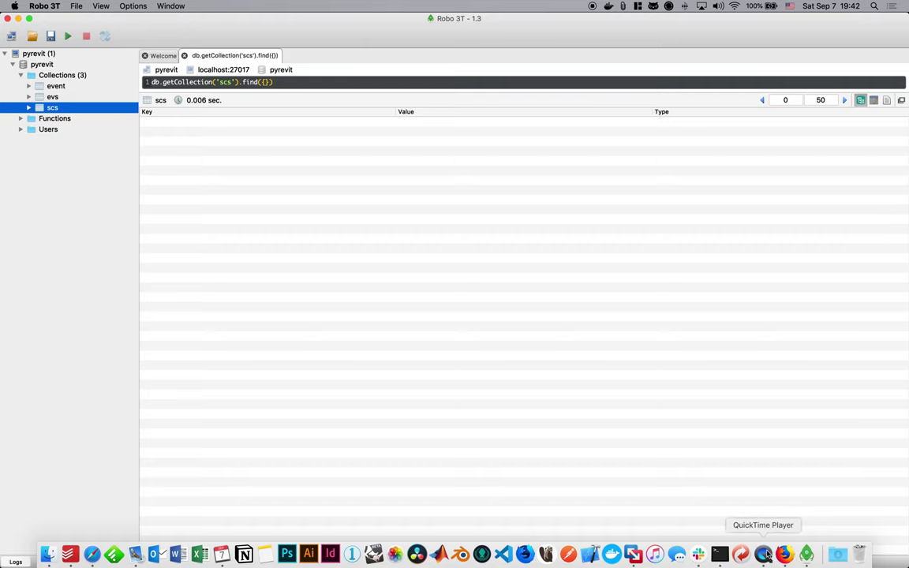
pyautogui.click(721, 555)
pyautogui.press('Return')
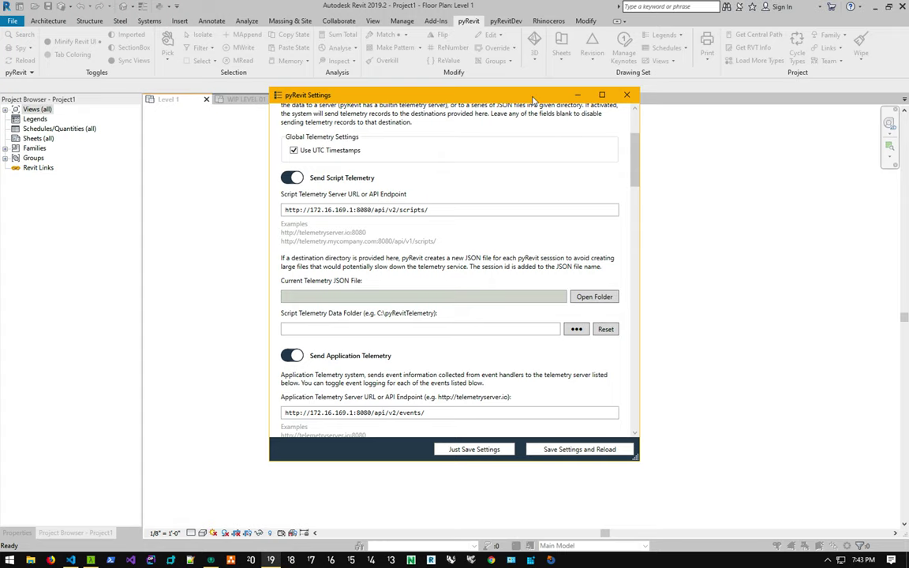
# - Close pyRevit Settings, switch to the WIP LEVEL 01 floor plan, and return to the Mac desktop
pyautogui.scroll(-1, 442, 268)
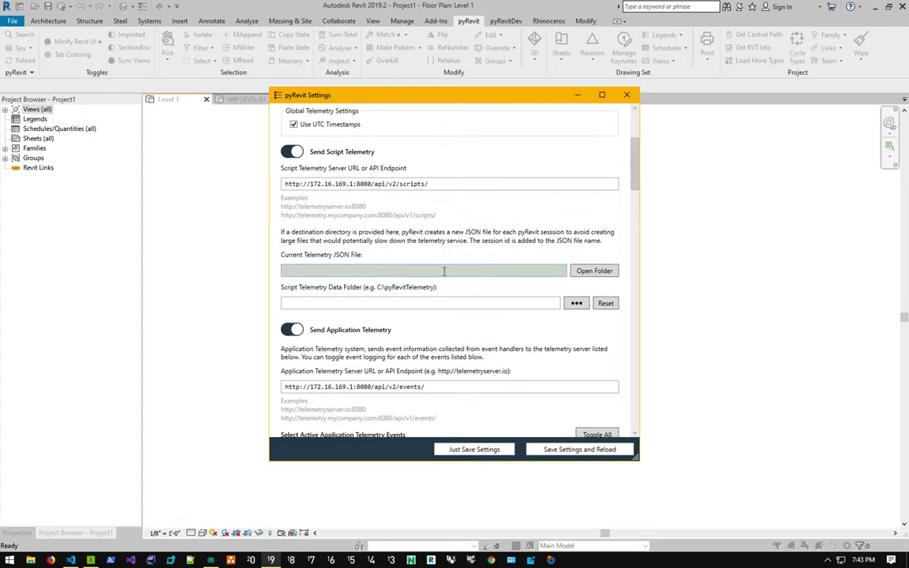
pyautogui.click(627, 95)
pyautogui.click(241, 99)
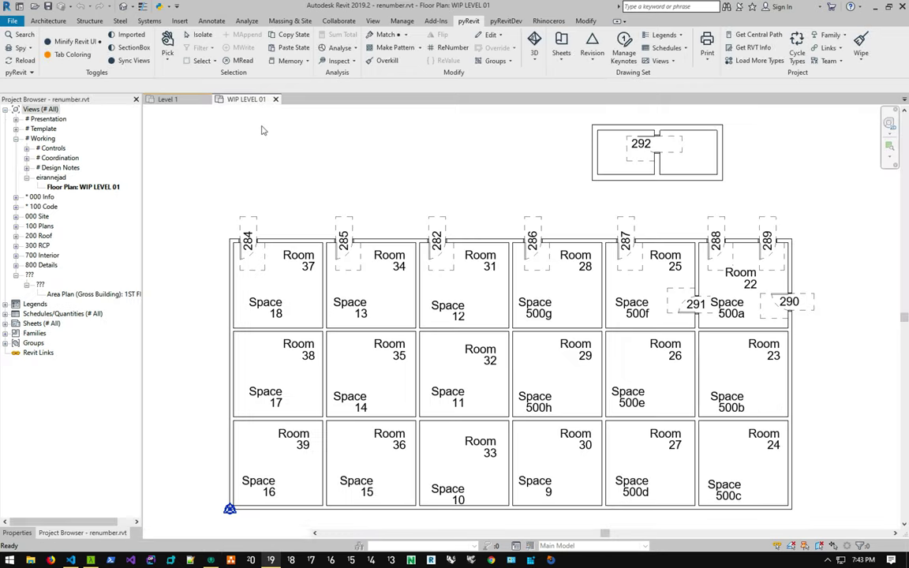
pyautogui.hotkey('ctrl', 'Left')
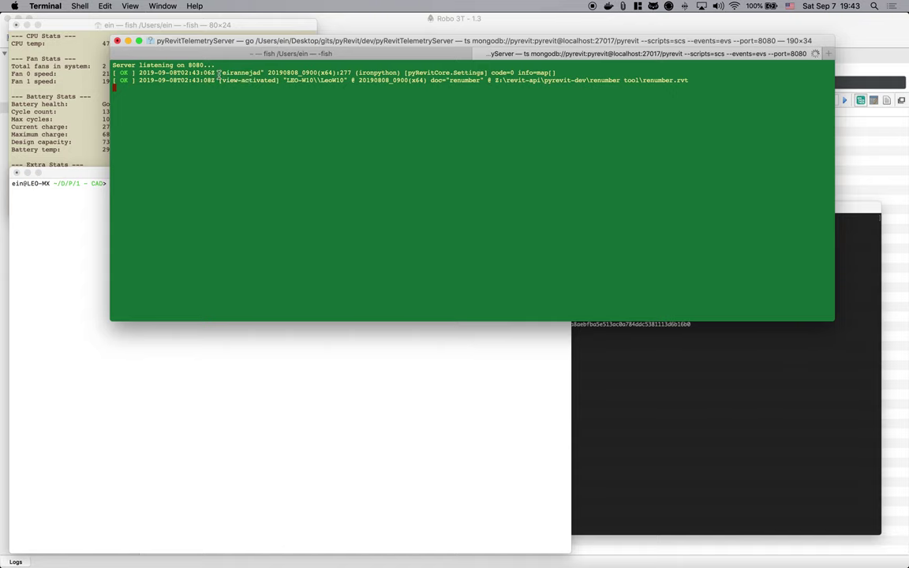
# - Highlight the pyRevitCore.Settings command and username in the server log, then return to Robo 3T's scs results
pyautogui.doubleClick(423, 72)
pyautogui.doubleClick(227, 72)
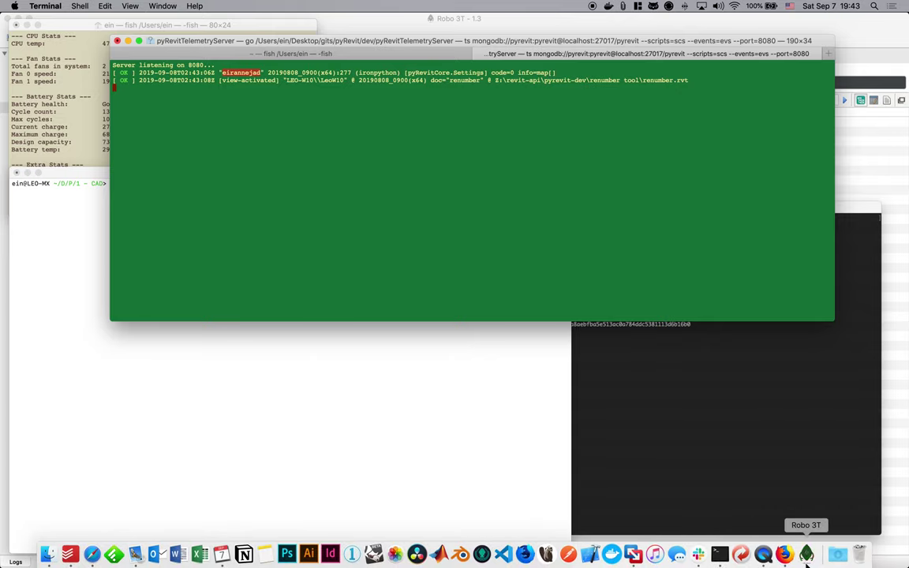
pyautogui.click(806, 548)
pyautogui.click(247, 170)
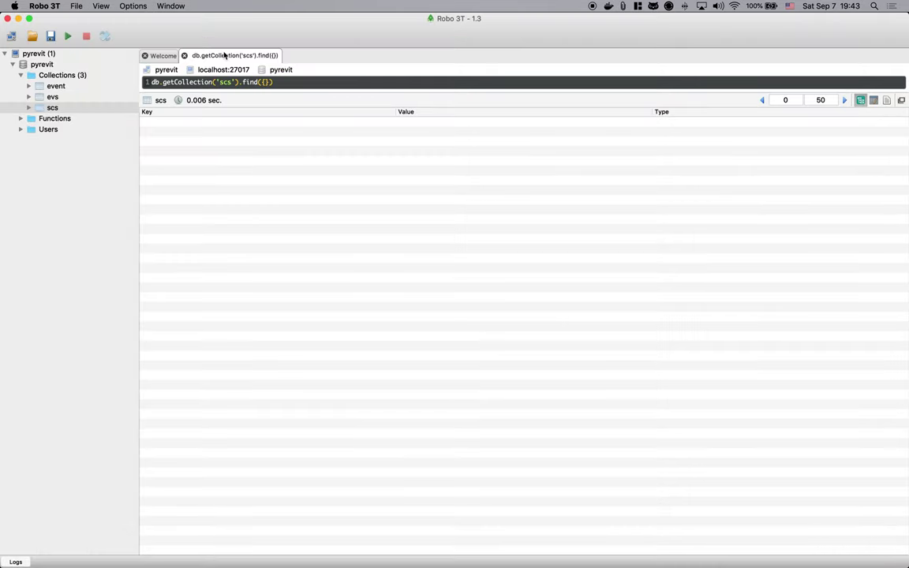
# - Rerun the scs query and inspect the new Settings record as a table and raw JSON
pyautogui.press('super+Return')
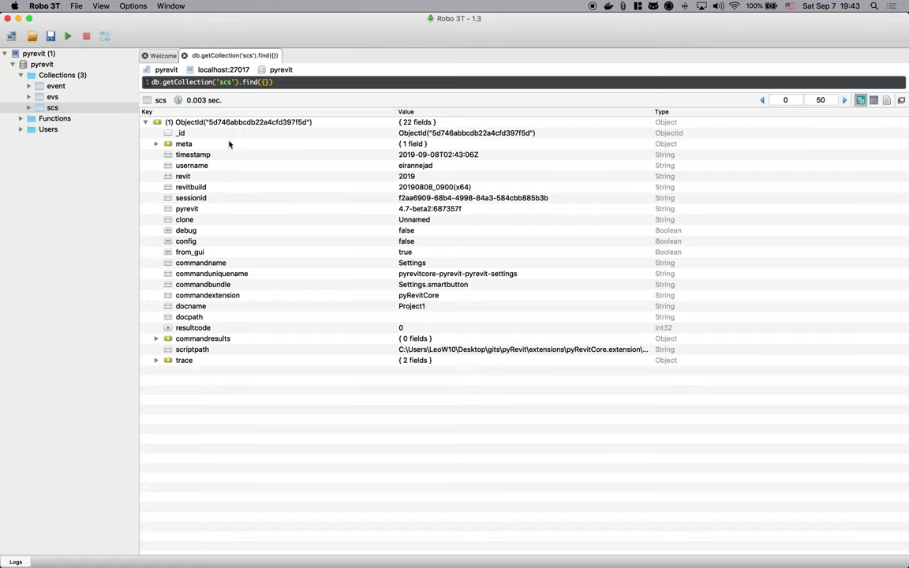
pyautogui.click(144, 123)
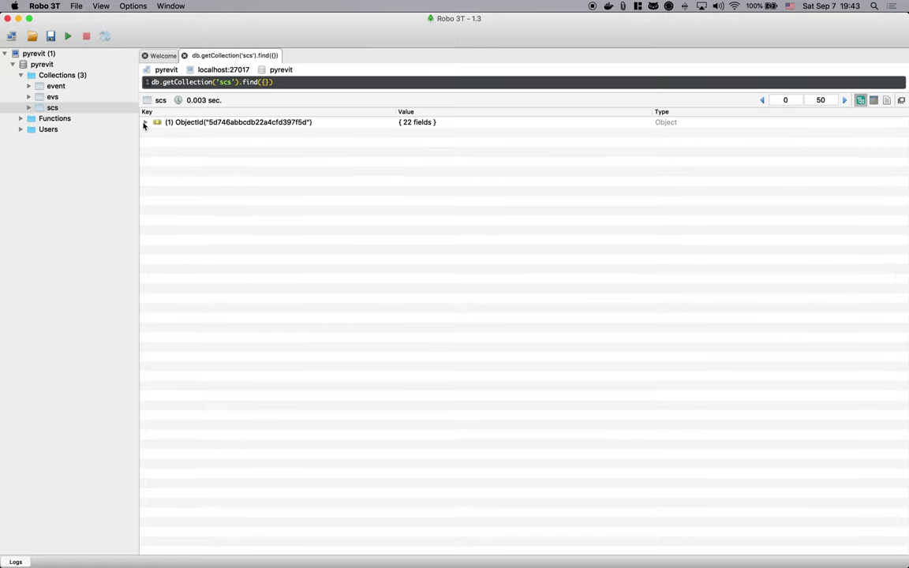
pyautogui.click(144, 123)
pyautogui.click(874, 101)
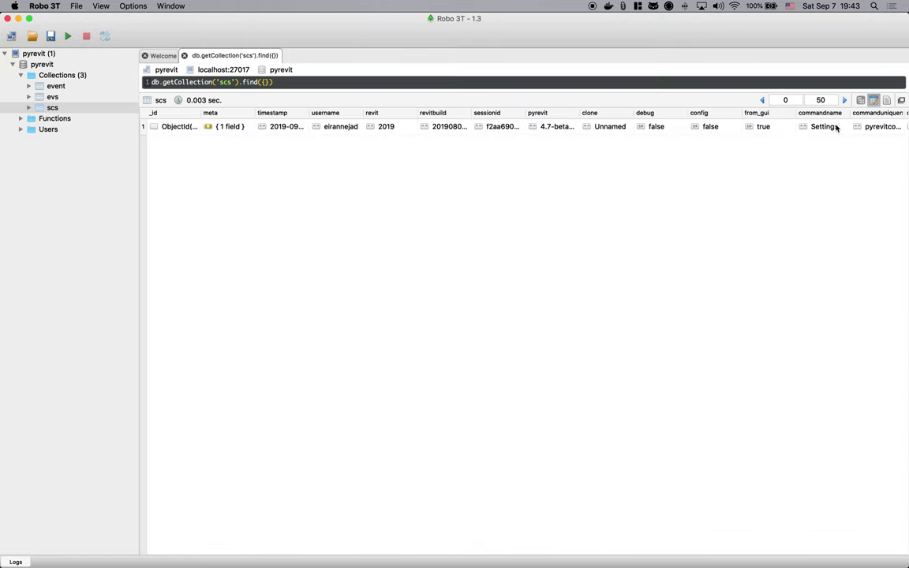
pyautogui.click(886, 100)
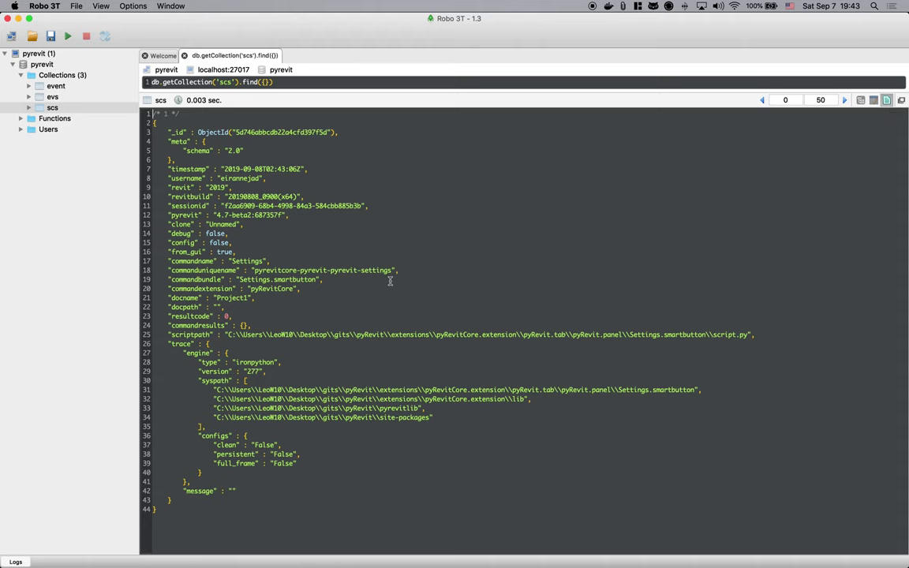
pyautogui.moveTo(154, 121); pyautogui.dragTo(288, 524)
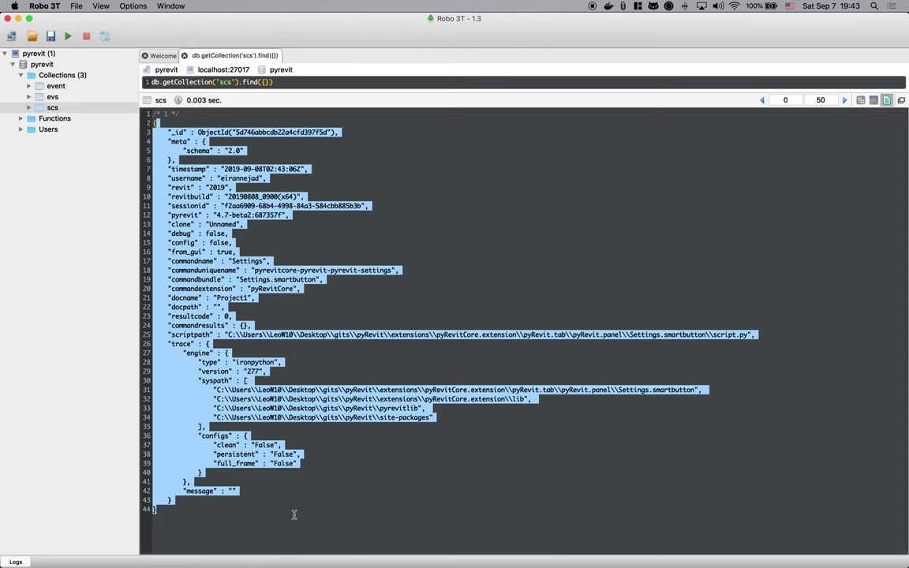
pyautogui.click(294, 464)
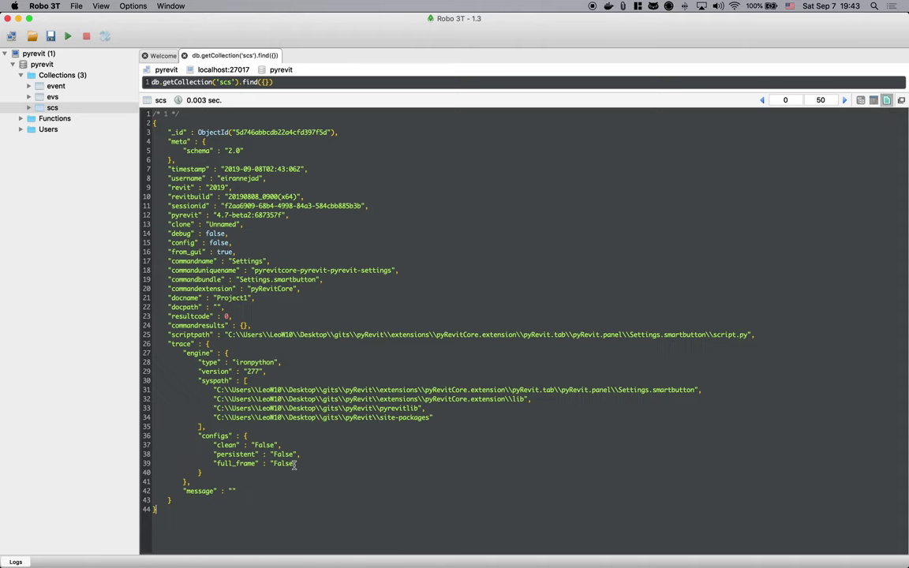
pyautogui.doubleClick(178, 132)
pyautogui.click(249, 131)
# - Close Robo 3T's Welcome page and bring up the pyRevit release notes in Safari
pyautogui.click(159, 57)
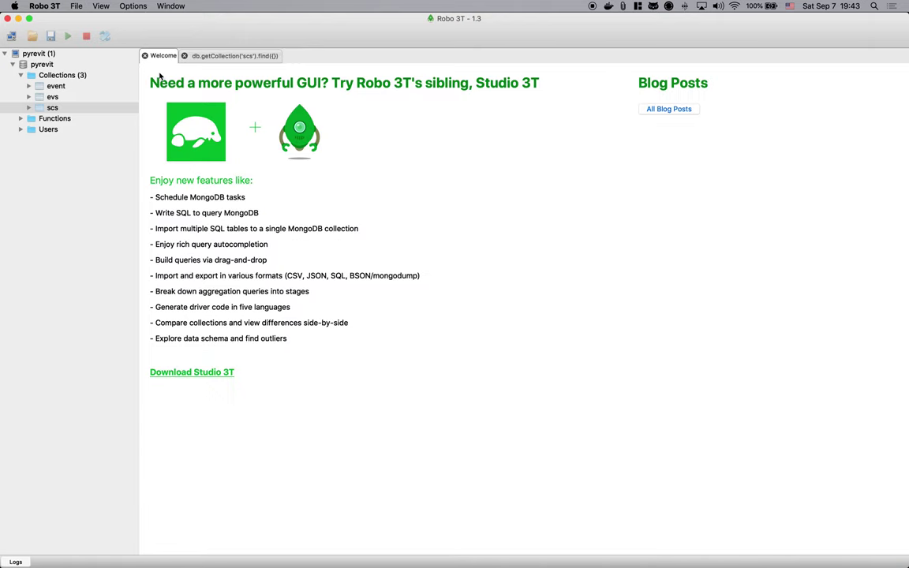
pyautogui.click(145, 56)
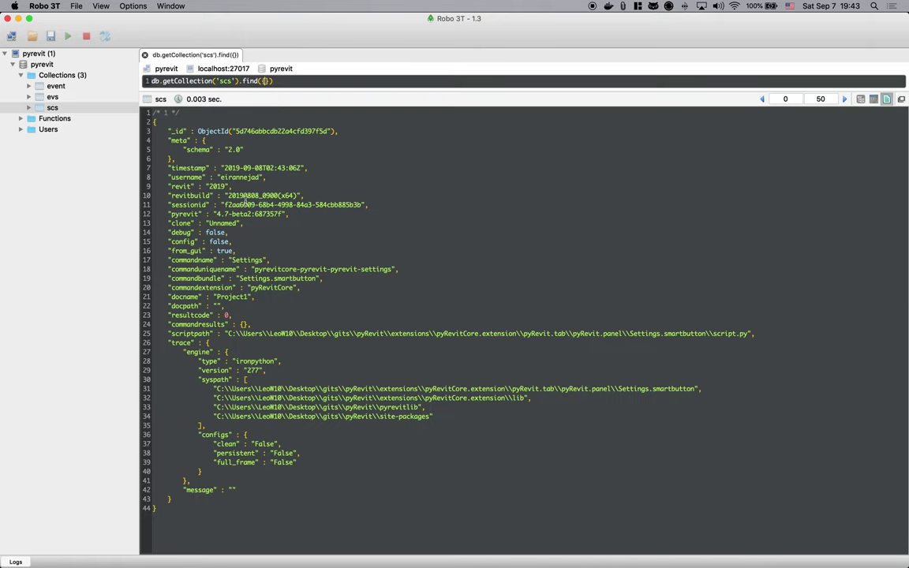
pyautogui.moveTo(352, 554)
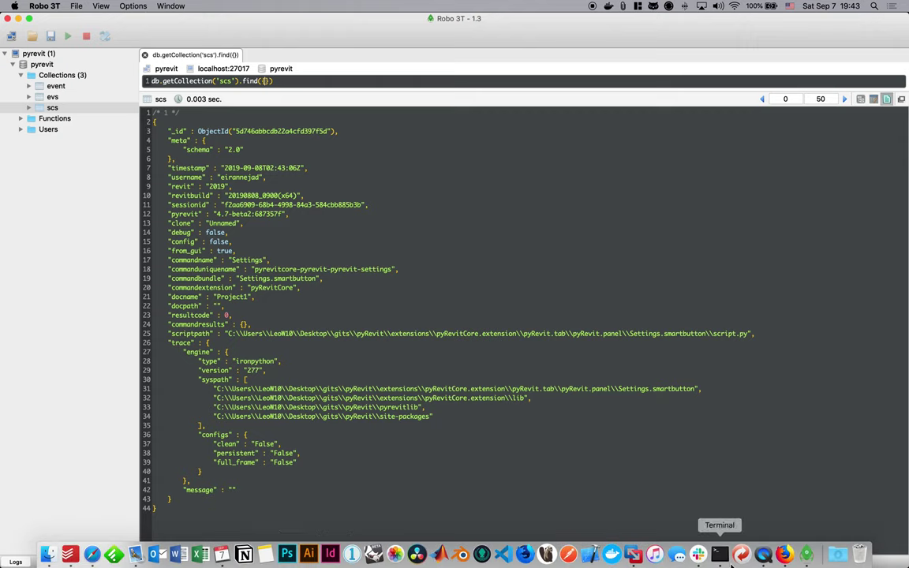
pyautogui.click(83, 552)
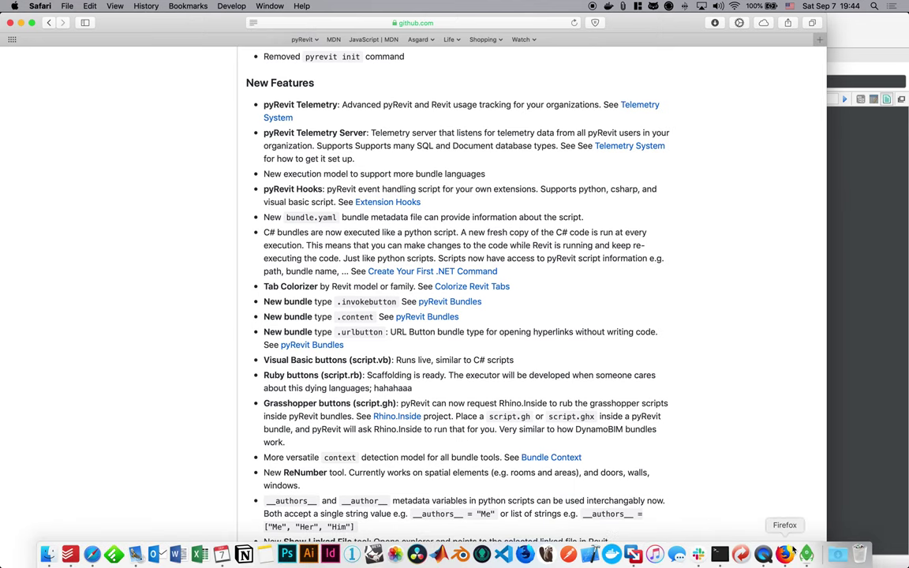
# - Open the Telemetry System SQL Schema 2.0 section, highlight recordid, then return to Developer Docs and Robo 3T
pyautogui.click(783, 552)
pyautogui.scroll(-15, 205, 266)
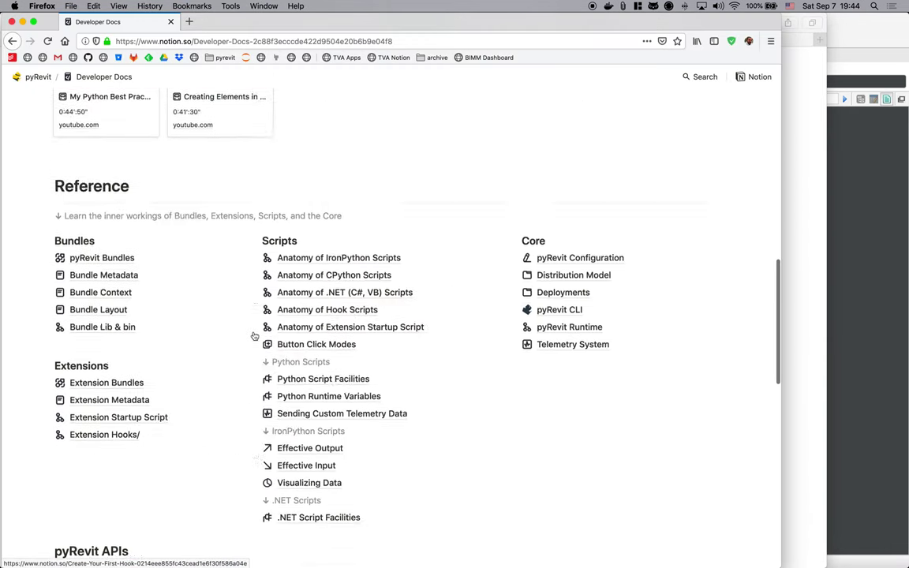
pyautogui.click(544, 175)
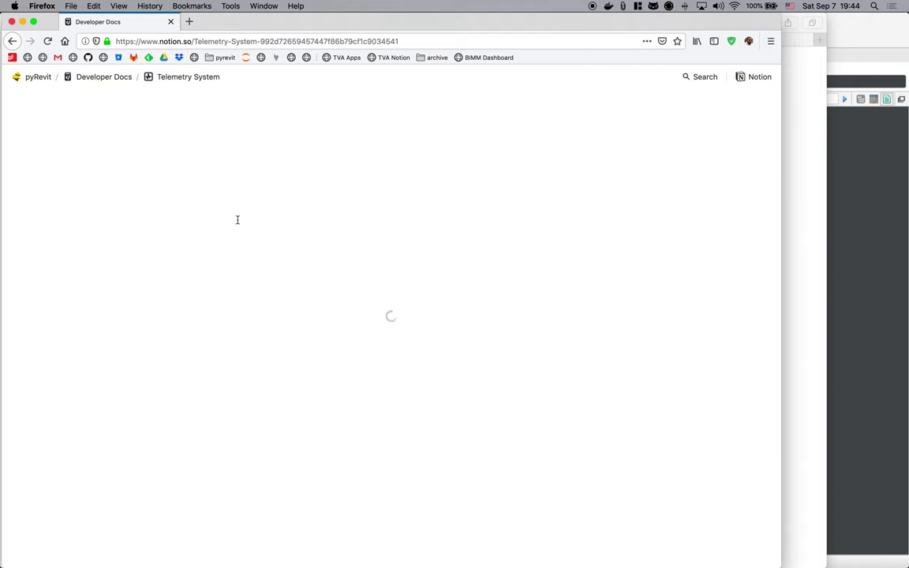
pyautogui.scroll(-4, 252, 278)
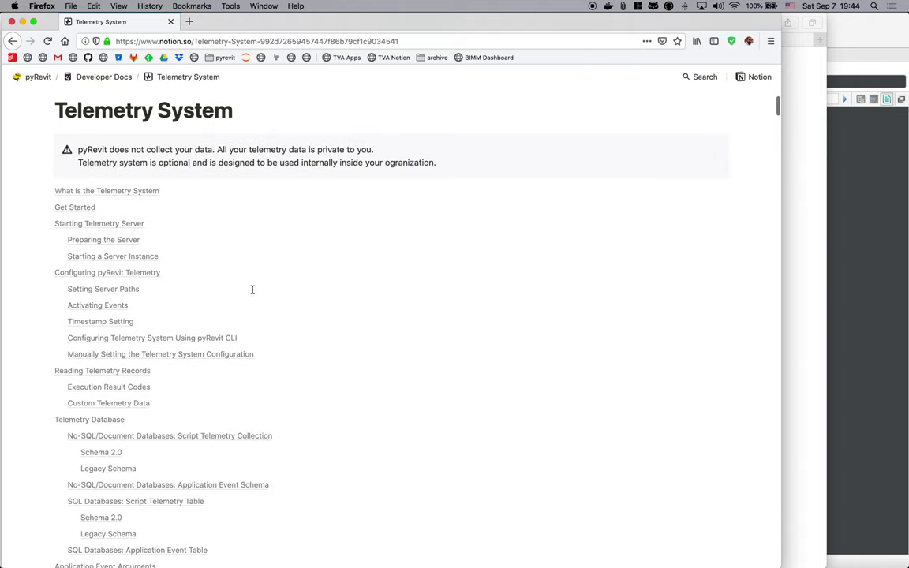
pyautogui.scroll(-3, 157, 366)
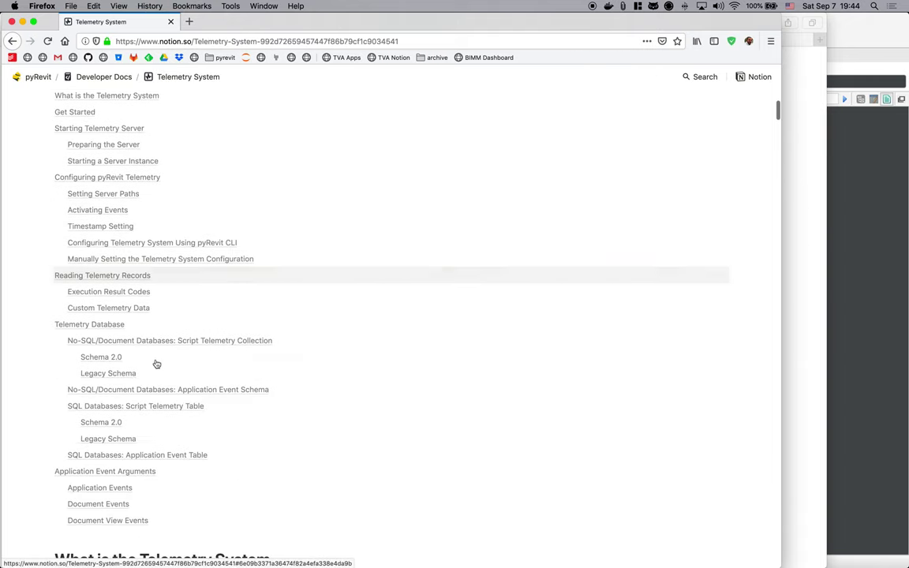
pyautogui.click(118, 423)
pyautogui.moveTo(410, 181); pyautogui.dragTo(466, 182)
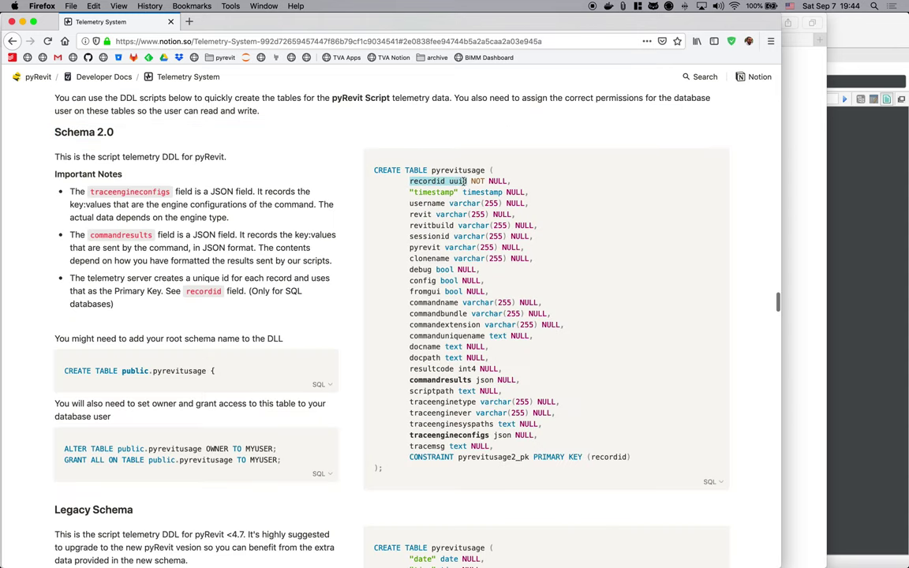
pyautogui.doubleClick(427, 181)
pyautogui.click(103, 77)
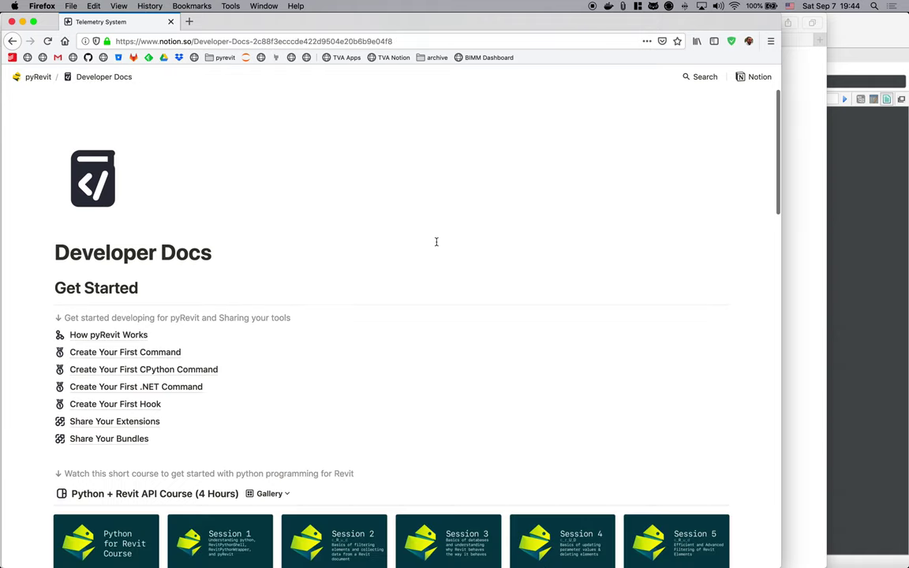
pyautogui.press('super+Tab')
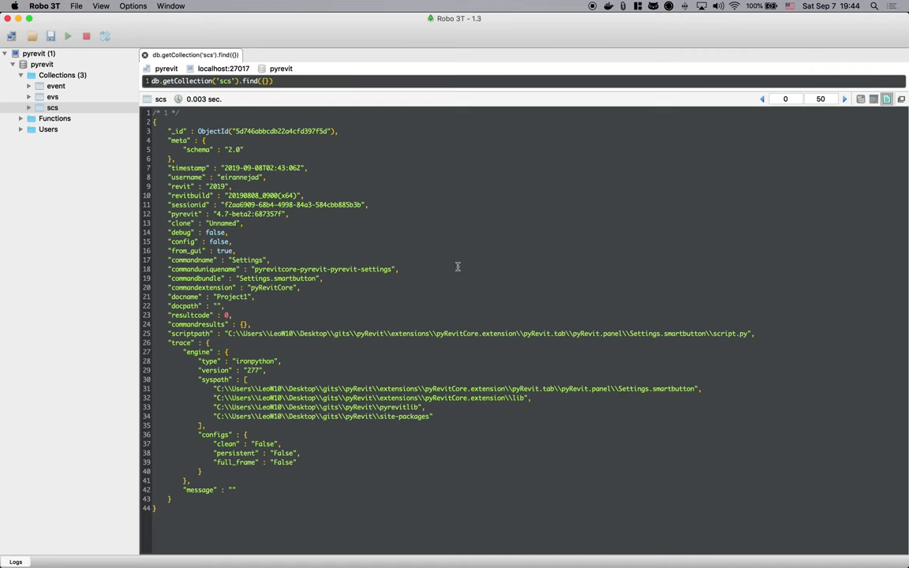
# - Switch from Robo 3T to the Terminal running the telemetry server
pyautogui.click(720, 555)
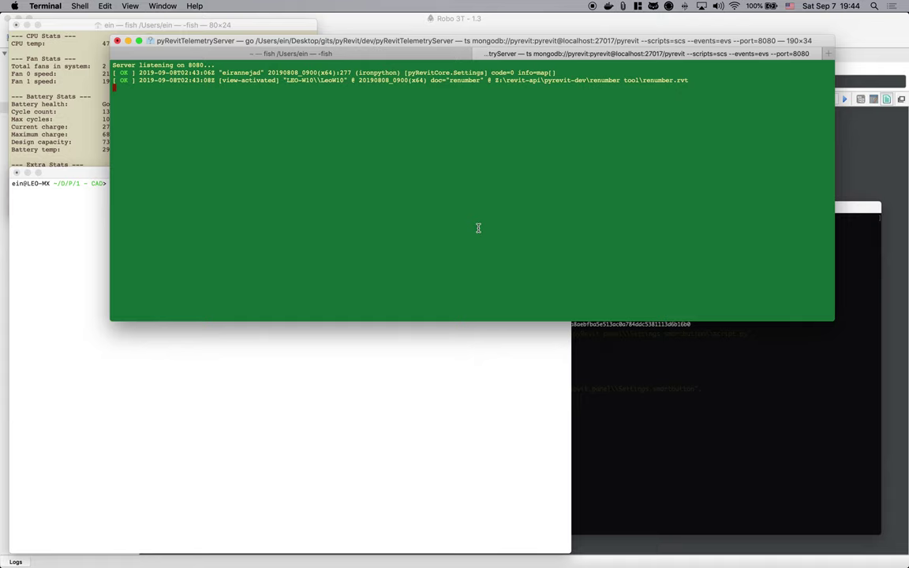
# - Stop the telemetry server with Ctrl+C and return to the pyRevit release notes in Safari
pyautogui.hotkey('ctrl', 'c')
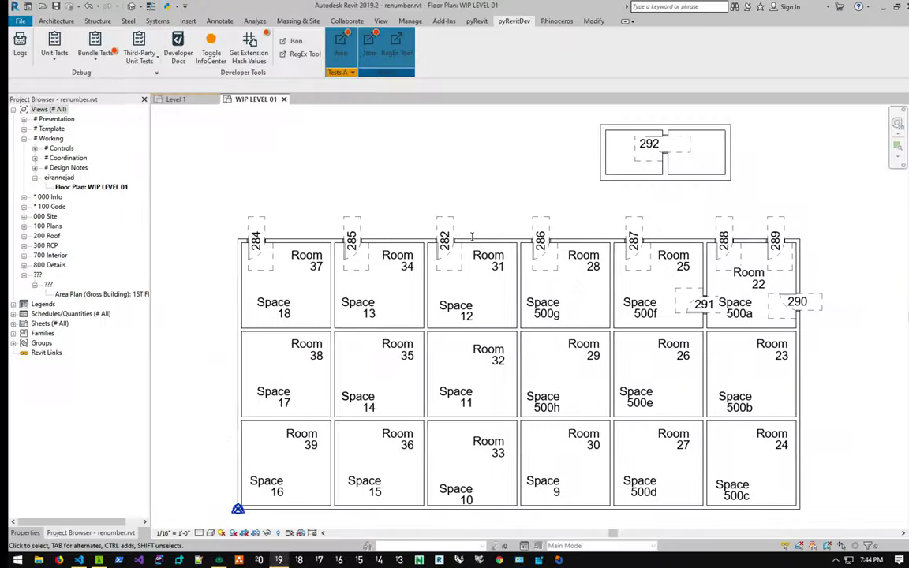
pyautogui.hotkey('ctrl', 'Left')
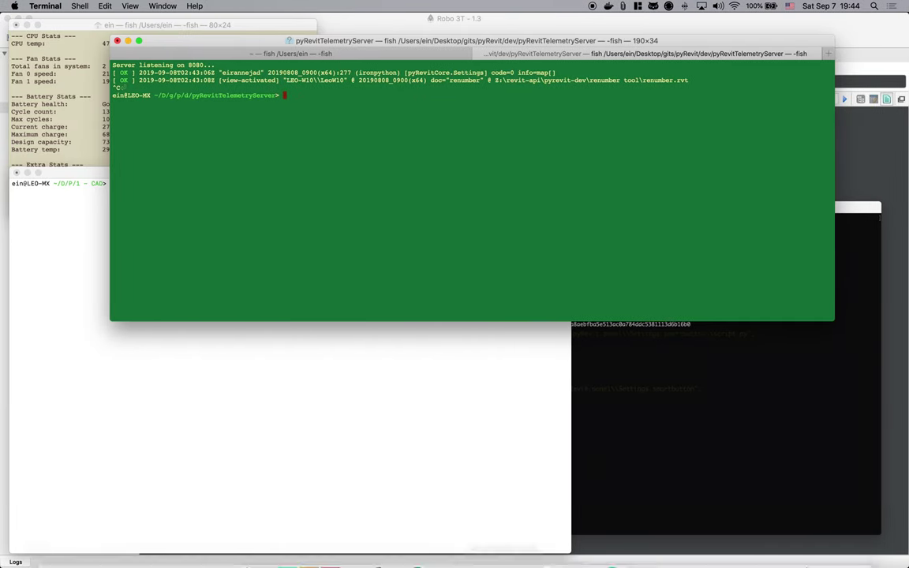
pyautogui.click(92, 555)
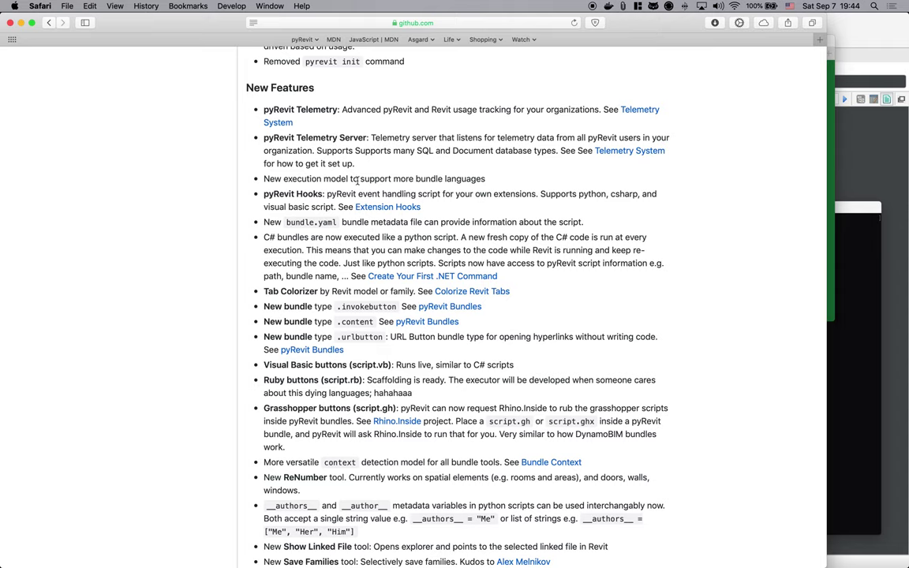
# - Highlight the 'New execution model' feature line in the release notes
pyautogui.moveTo(263, 179); pyautogui.dragTo(487, 178)
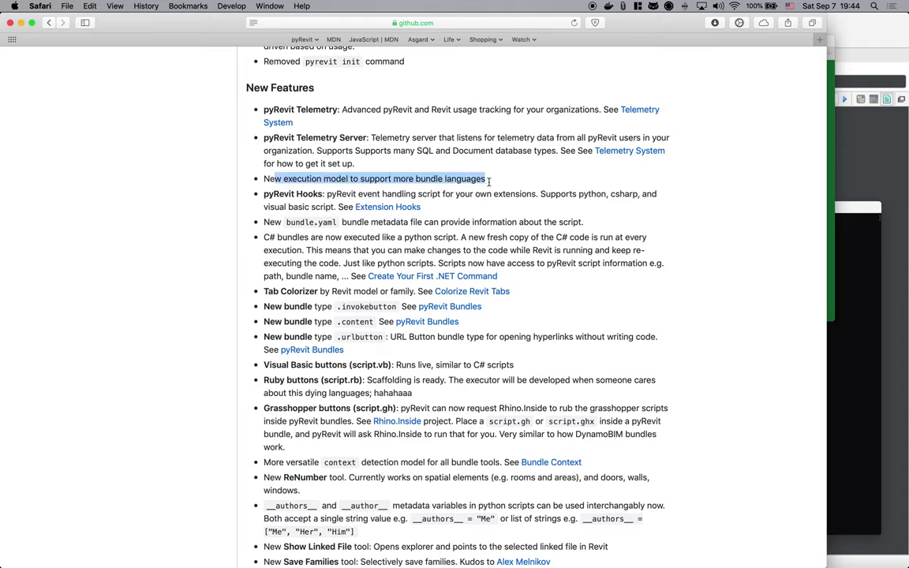
pyautogui.moveTo(266, 179); pyautogui.dragTo(473, 179)
pyautogui.doubleClick(279, 180)
pyautogui.moveTo(280, 180); pyautogui.dragTo(459, 181)
# - Highlight 'pyRevit Hooks' and follow its Extension Hooks documentation link
pyautogui.moveTo(296, 194); pyautogui.dragTo(302, 194)
pyautogui.doubleClick(290, 194)
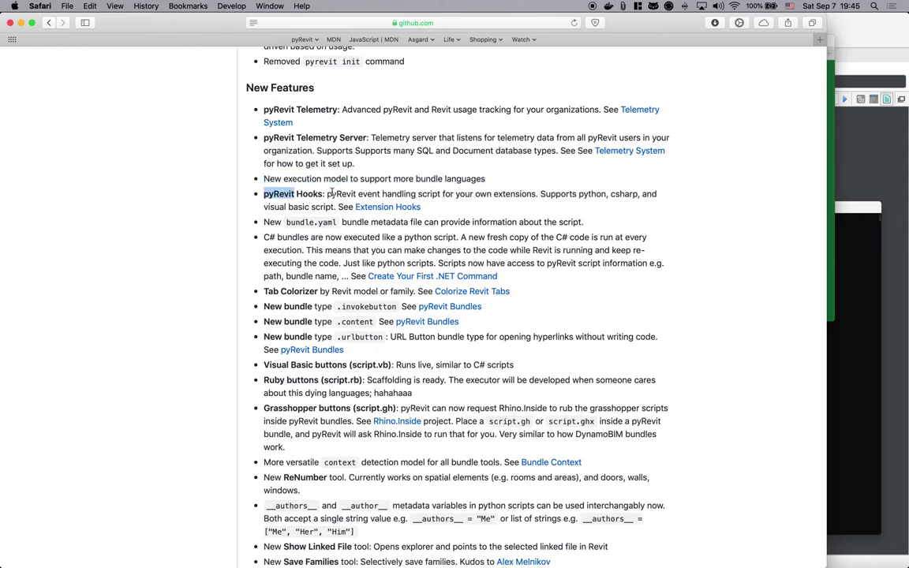
pyautogui.click(371, 207)
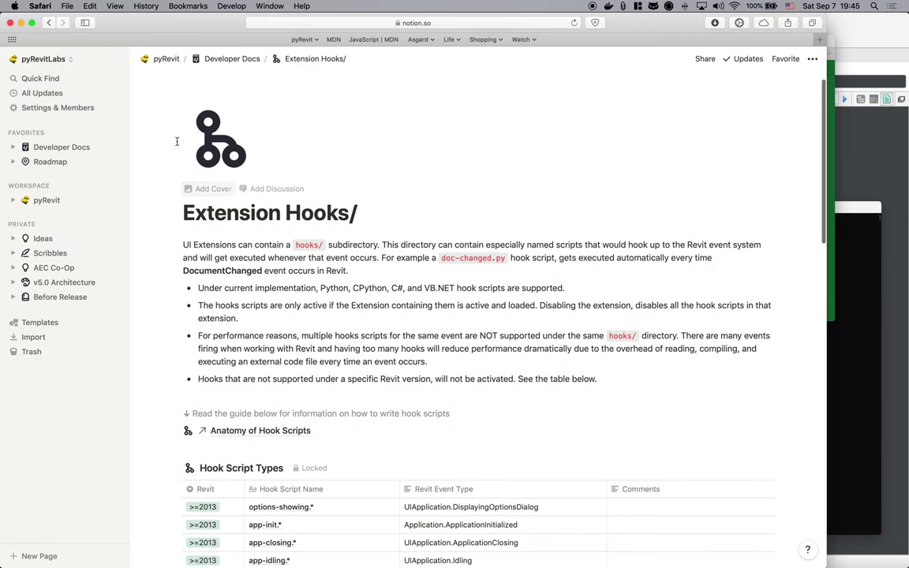
# - Collapse the Notion workspace sidebar and highlight the hooks/ directory name
pyautogui.click(106, 55)
pyautogui.scroll(-3, 225, 173)
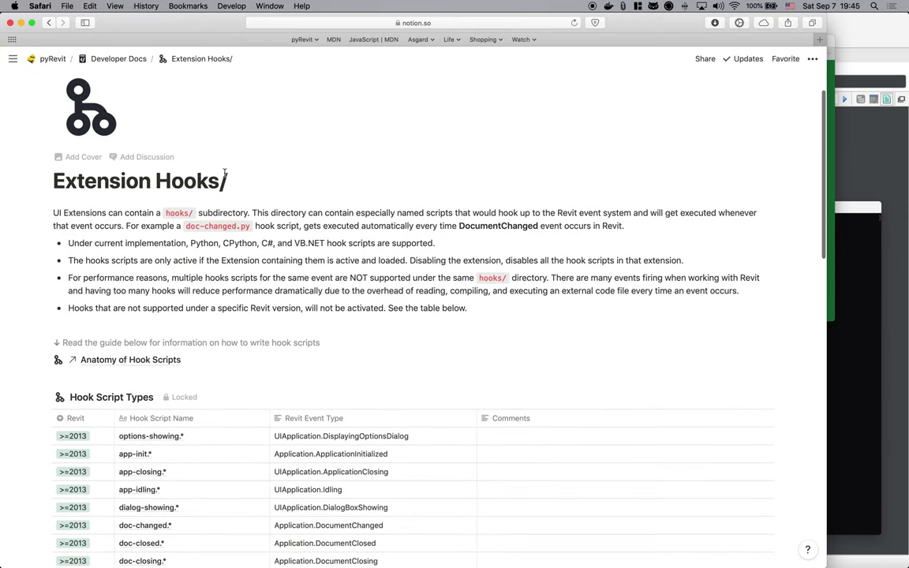
pyautogui.scroll(-2, 225, 173)
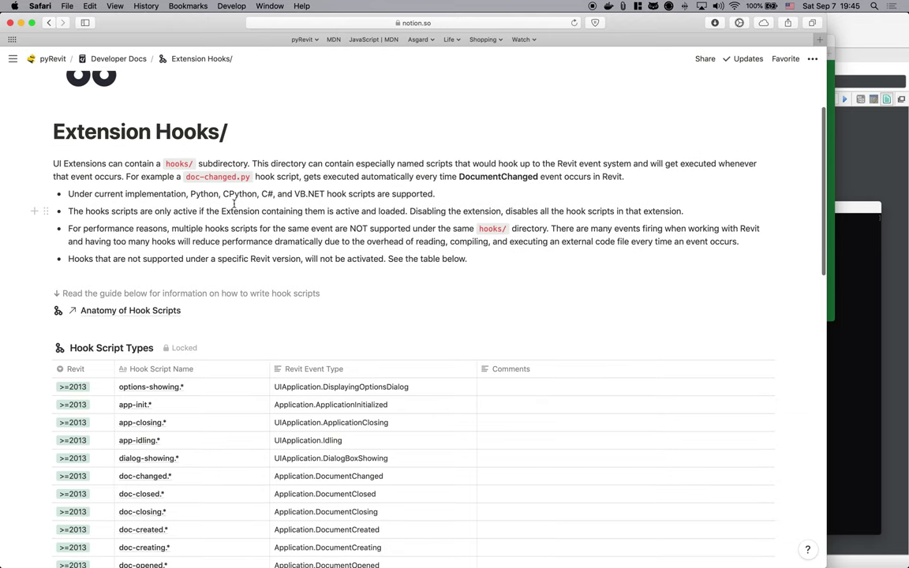
pyautogui.doubleClick(179, 163)
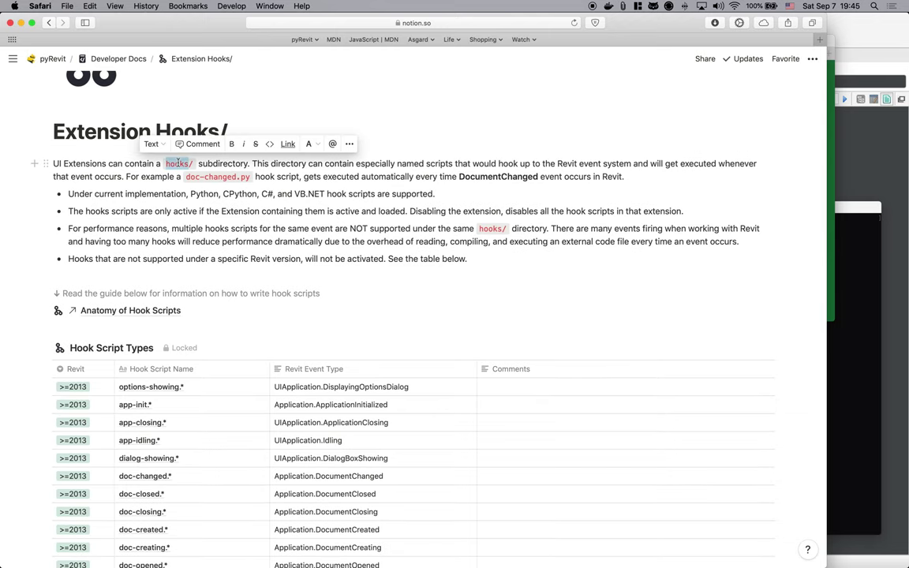
# - Scroll through the full Hook Script Types table, then return to Developer Docs
pyautogui.scroll(-10, 222, 218)
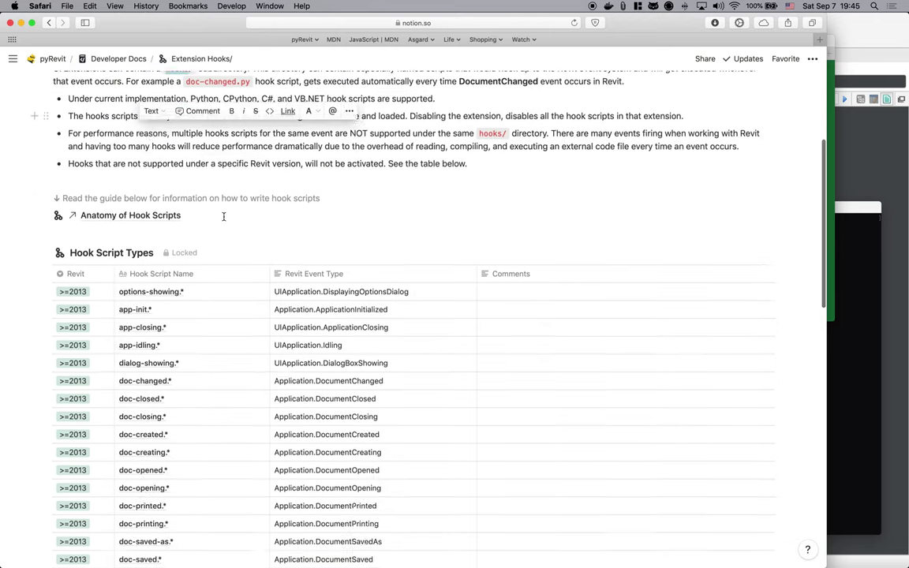
pyautogui.scroll(-5, 176, 389)
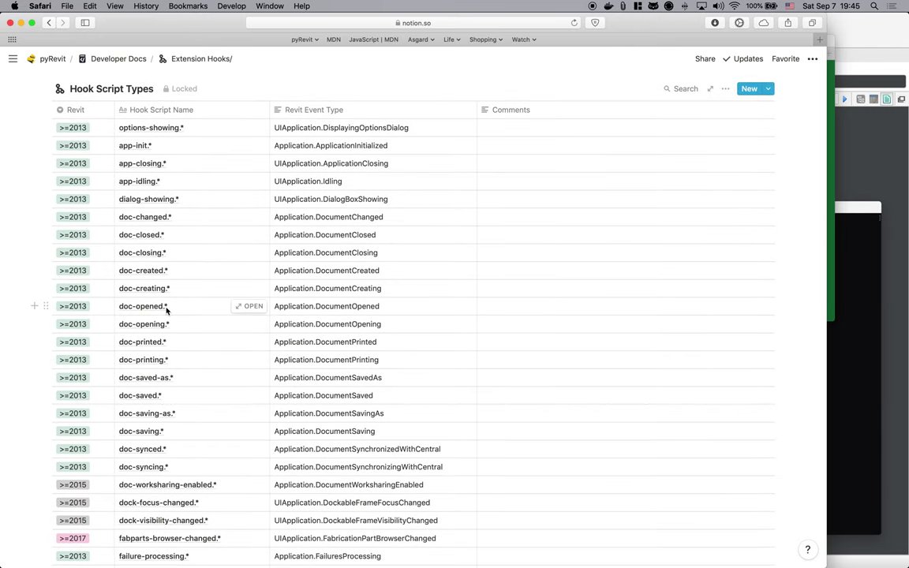
pyautogui.scroll(-1, 174, 312)
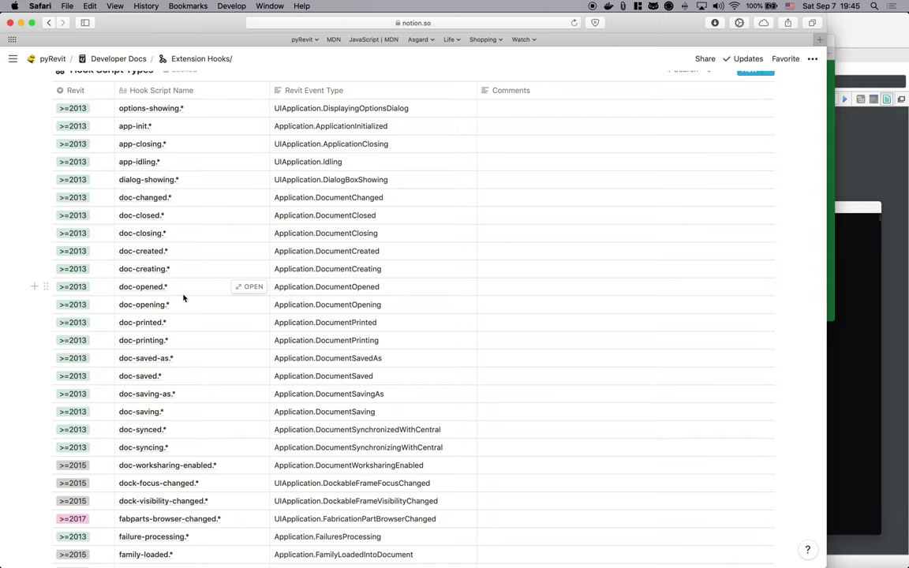
pyautogui.scroll(-1, 187, 311)
pyautogui.scroll(10, 187, 316)
pyautogui.scroll(-5, 187, 317)
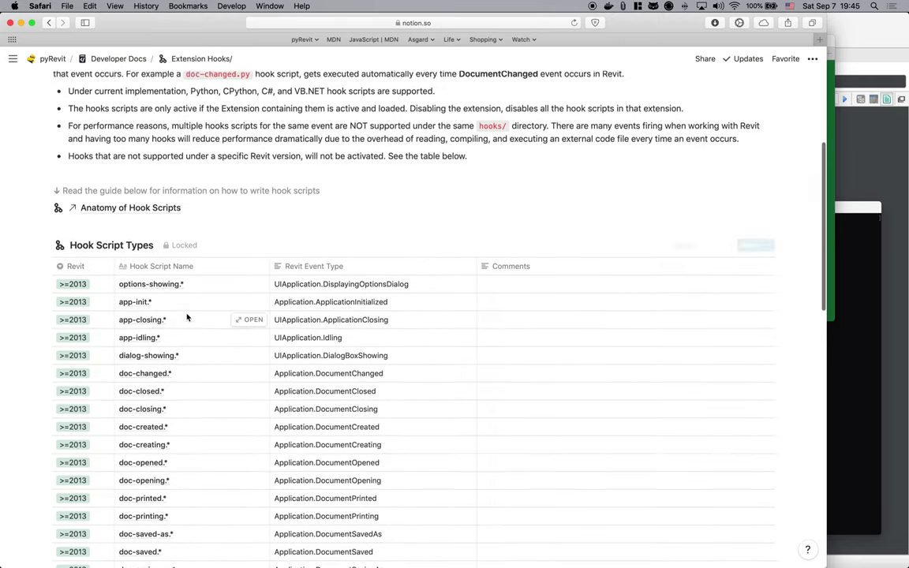
pyautogui.scroll(-8, 187, 317)
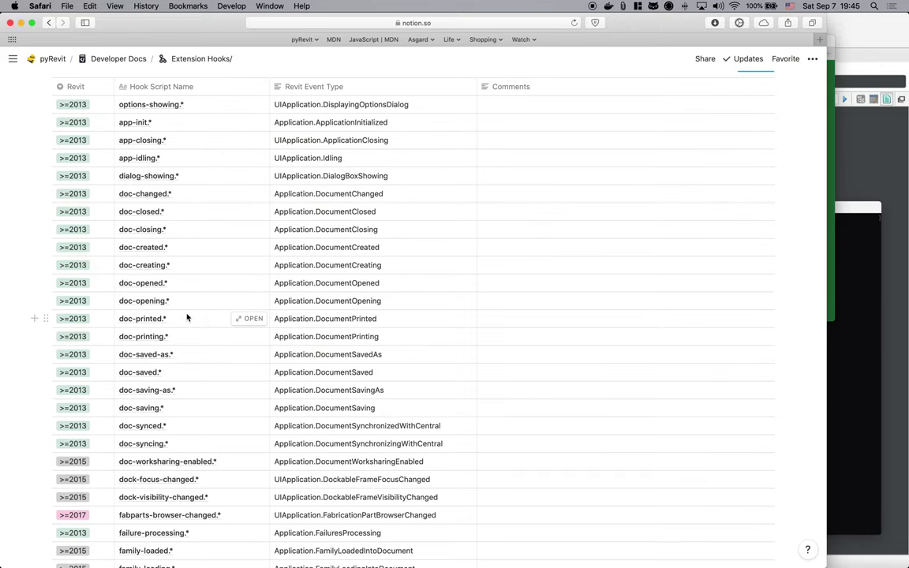
pyautogui.scroll(-1, 191, 332)
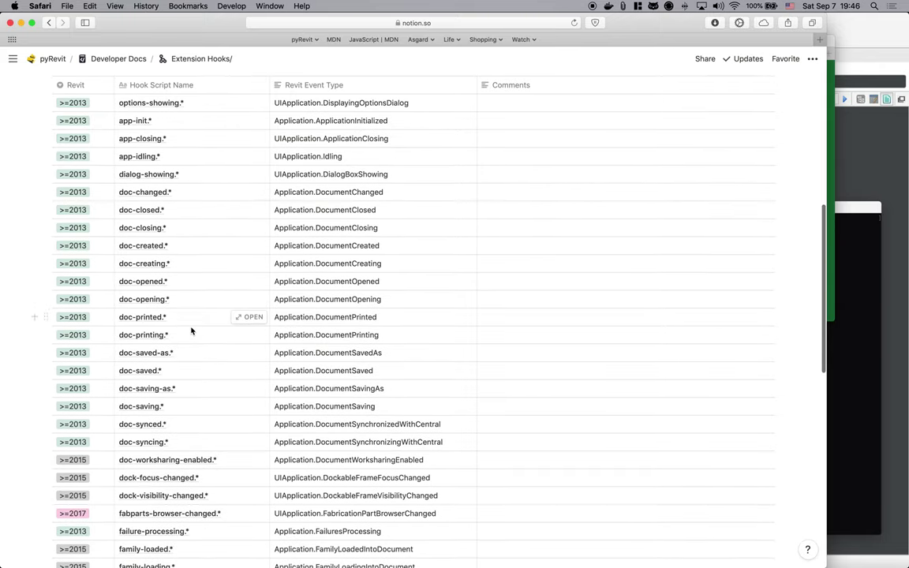
pyautogui.scroll(-1, 191, 331)
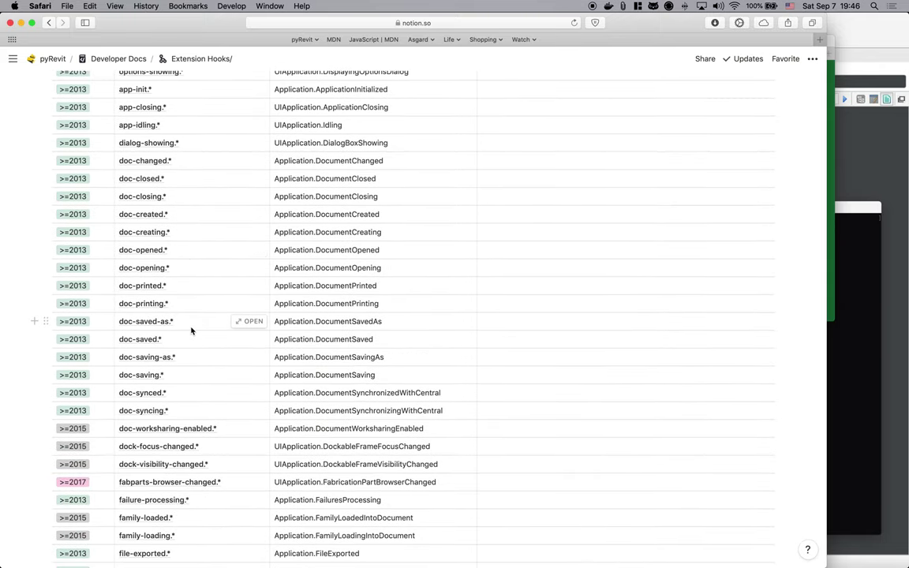
pyautogui.scroll(3, 191, 331)
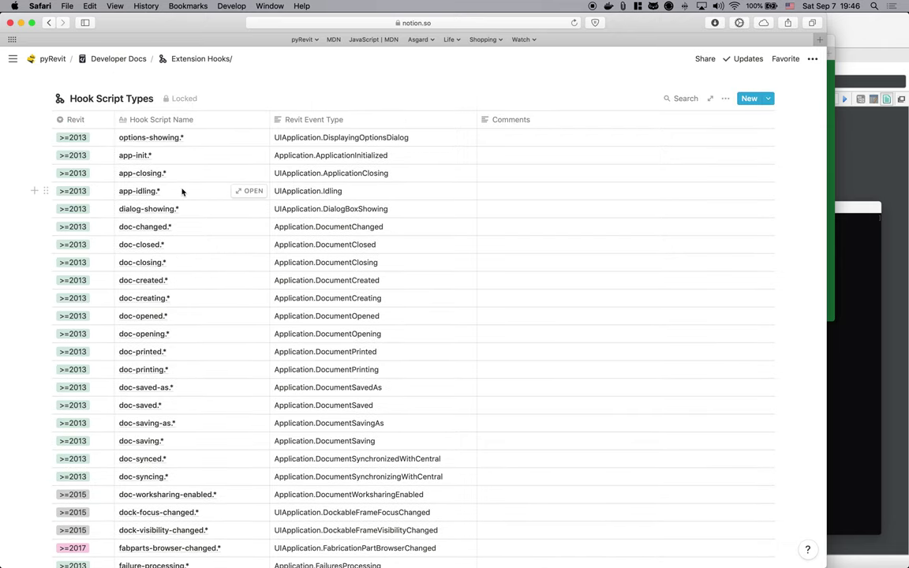
pyautogui.scroll(-1, 181, 190)
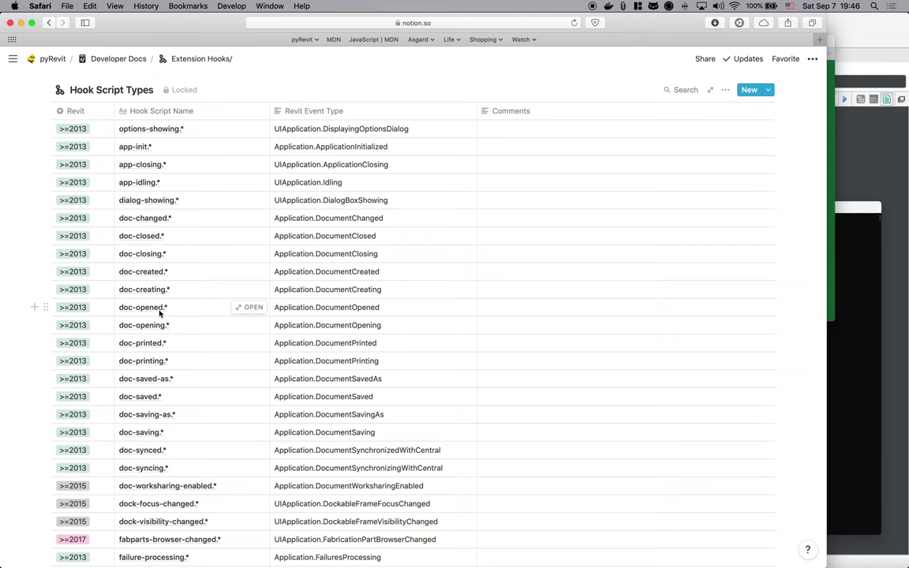
pyautogui.scroll(-1, 166, 312)
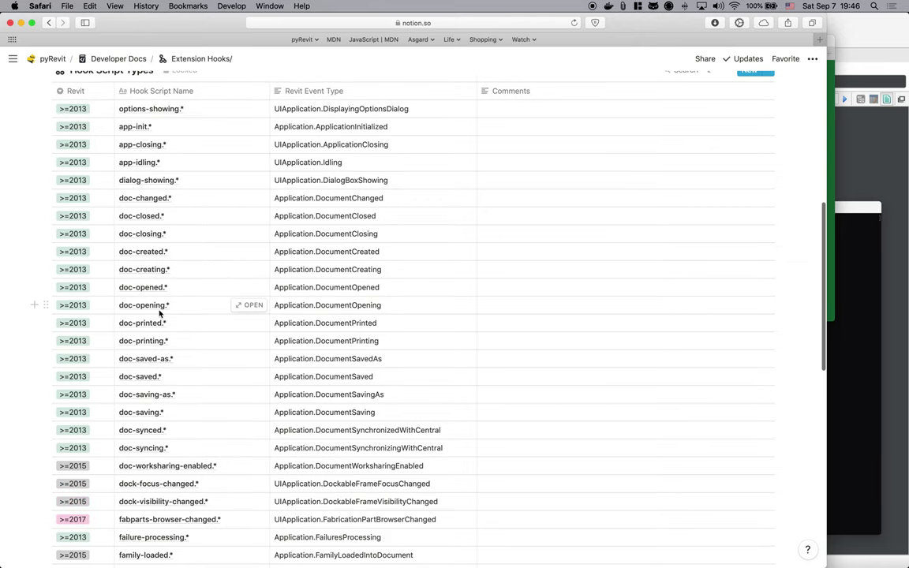
pyautogui.scroll(-3, 179, 319)
pyautogui.scroll(-3, 189, 239)
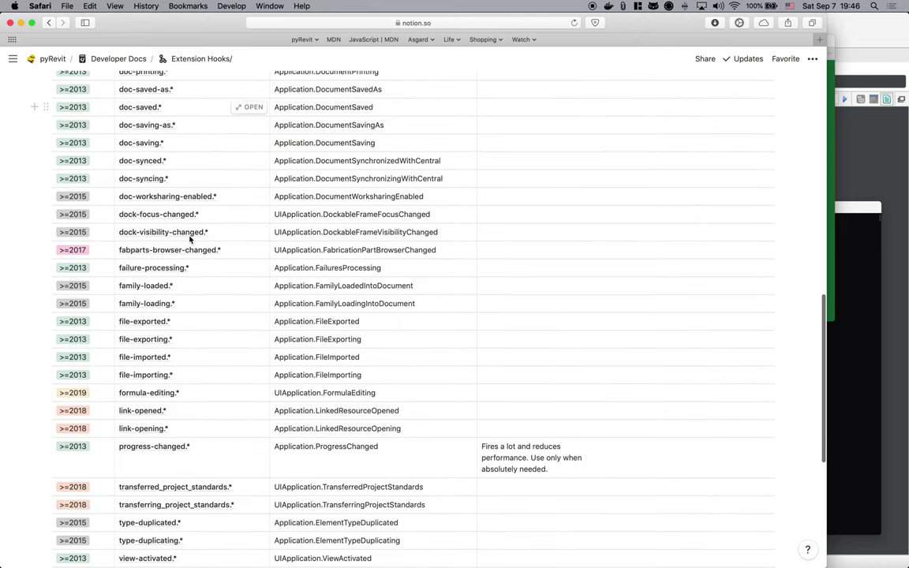
pyautogui.scroll(-1, 189, 240)
pyautogui.scroll(-2, 189, 239)
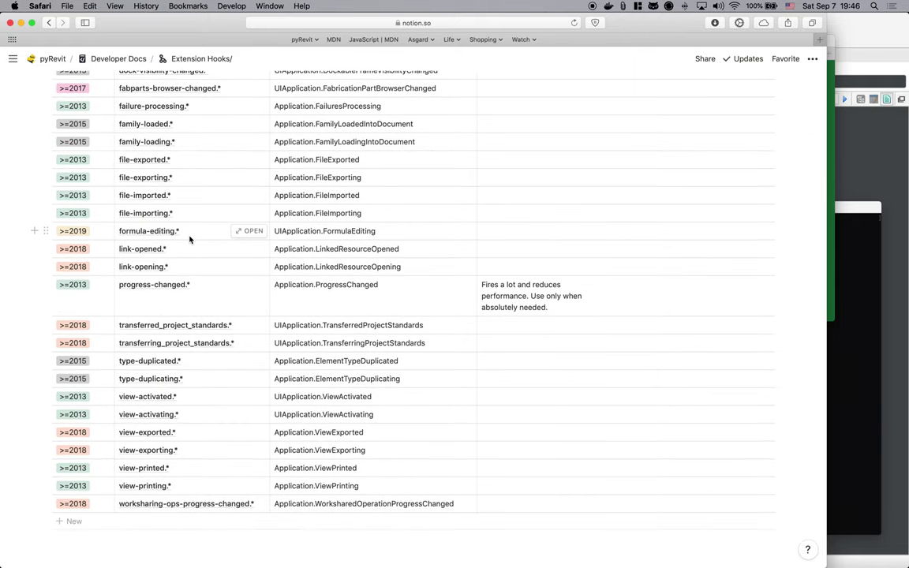
pyautogui.scroll(10, 189, 239)
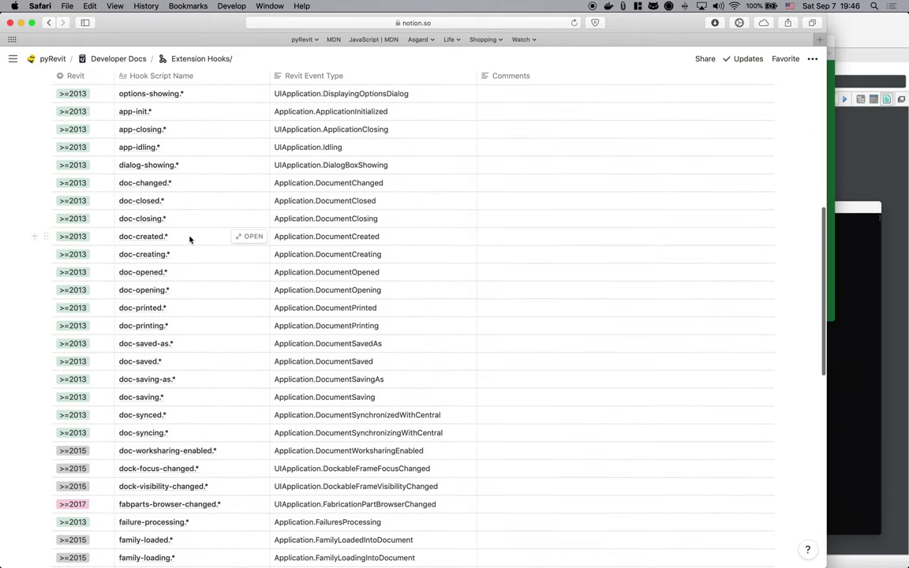
pyautogui.scroll(5, 189, 239)
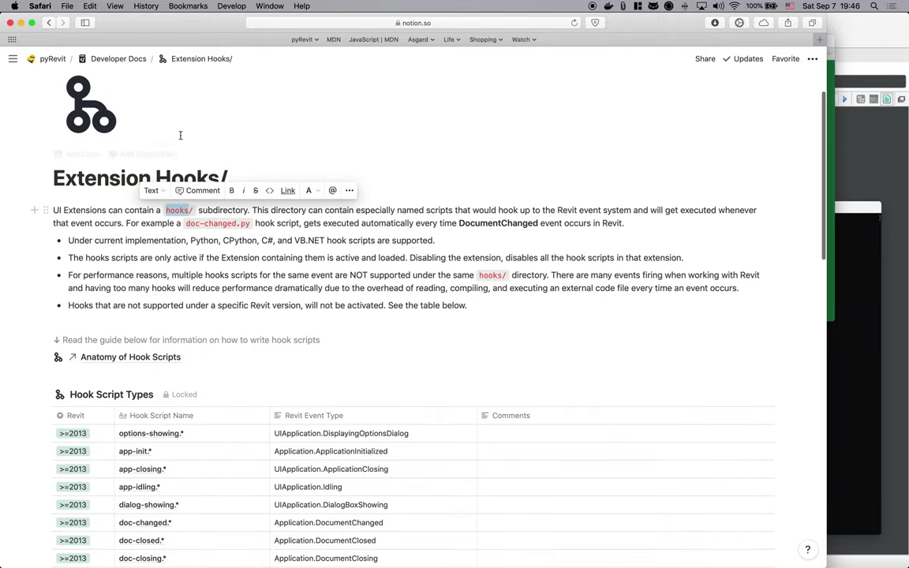
pyautogui.click(122, 59)
# - Open the Create Your First Hook guide and scroll through it
pyautogui.scroll(-2, 289, 228)
pyautogui.scroll(-10, 288, 228)
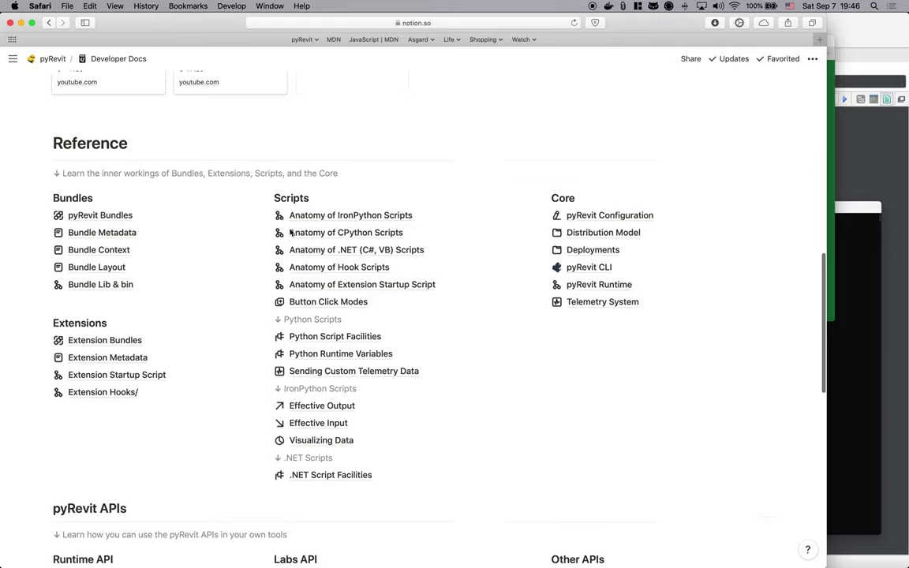
pyautogui.scroll(10, 290, 232)
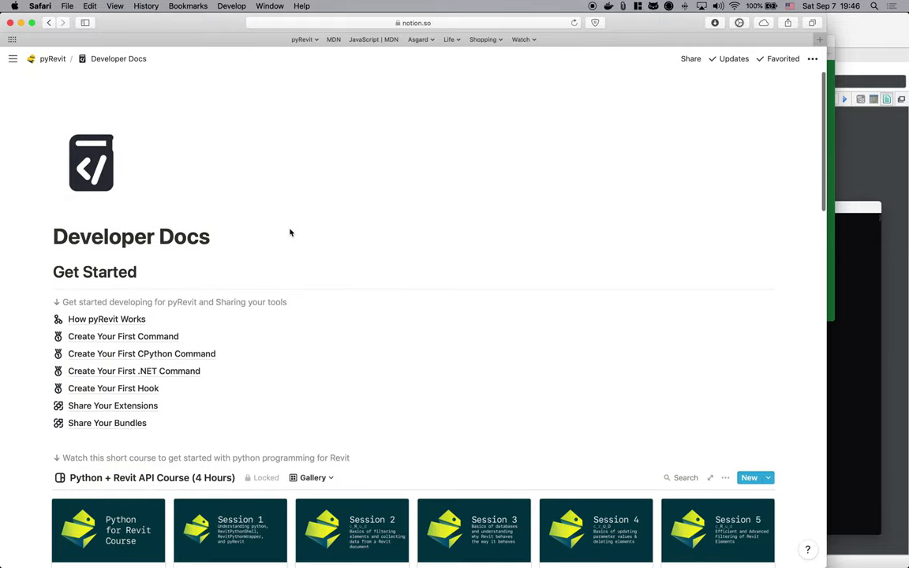
pyautogui.click(137, 388)
pyautogui.scroll(-10, 237, 357)
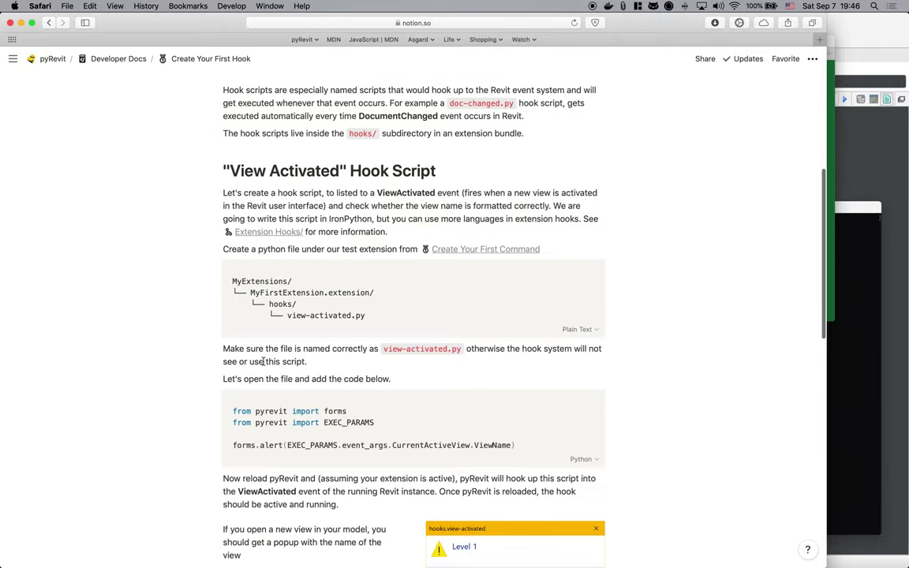
pyautogui.scroll(-5, 263, 360)
pyautogui.scroll(15, 263, 363)
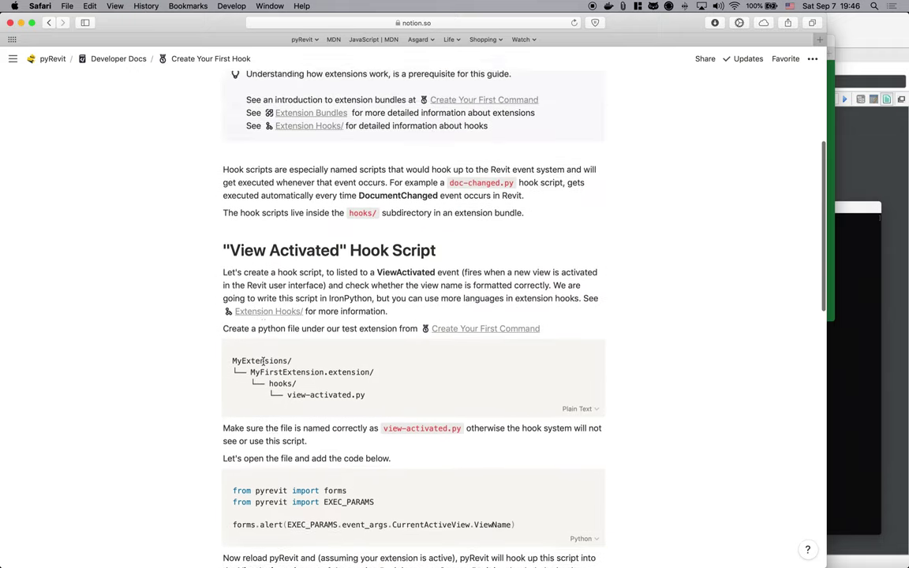
pyautogui.scroll(-15, 263, 362)
pyautogui.scroll(5, 300, 341)
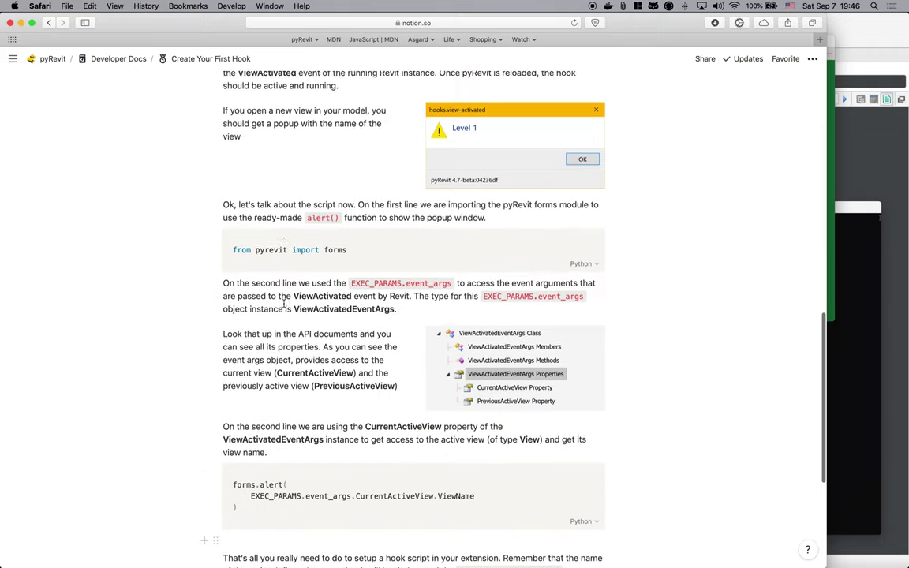
pyautogui.scroll(3, 331, 344)
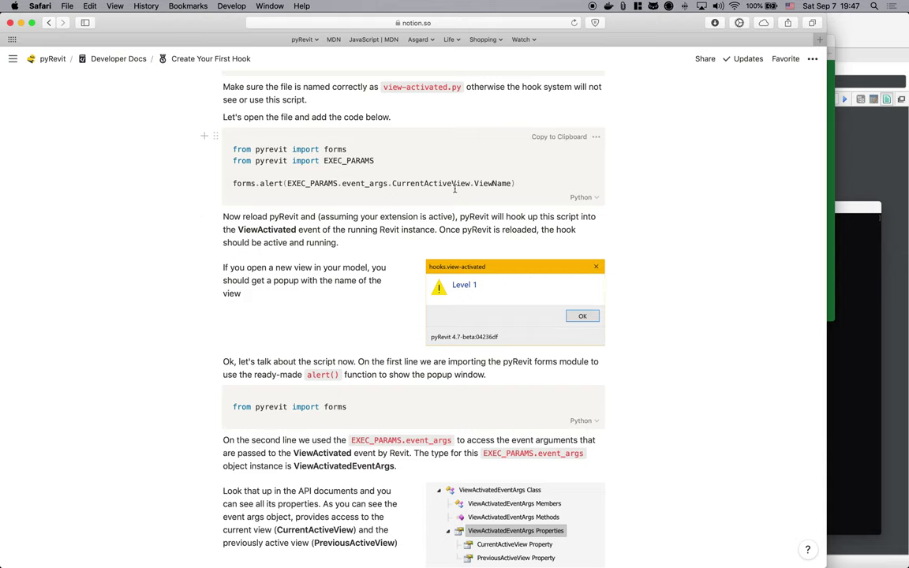
# - Return to Developer Docs and show Safari's list of recently visited pages
pyautogui.click(96, 61)
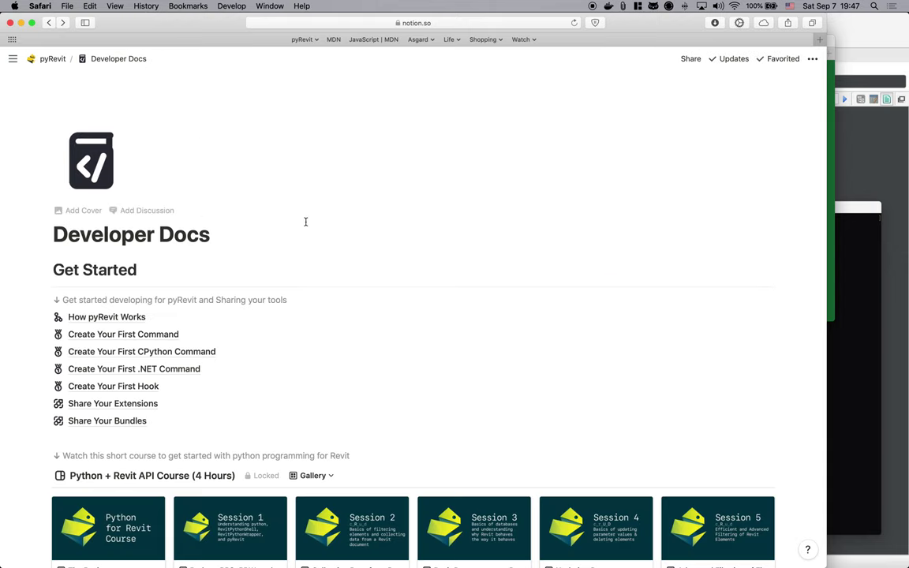
pyautogui.moveTo(308, 556)
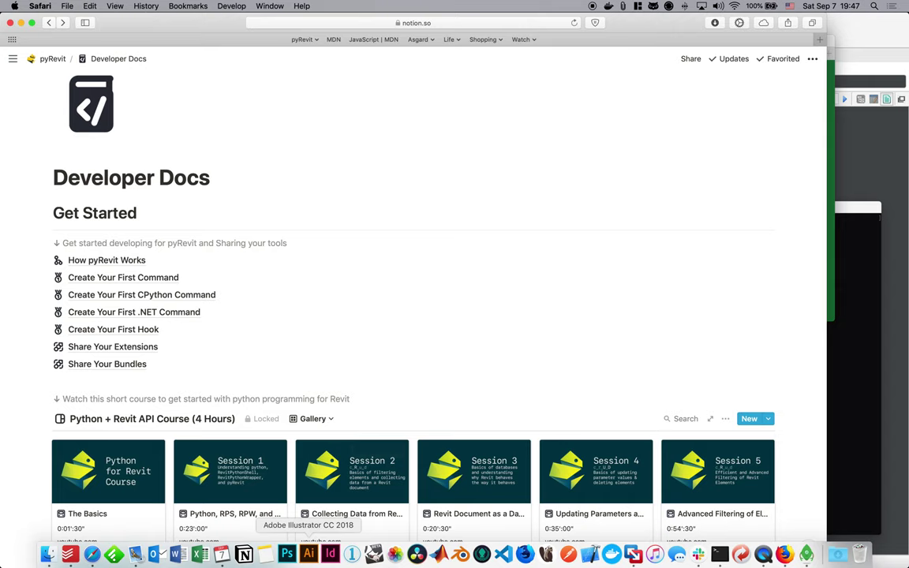
pyautogui.rightClick(49, 23)
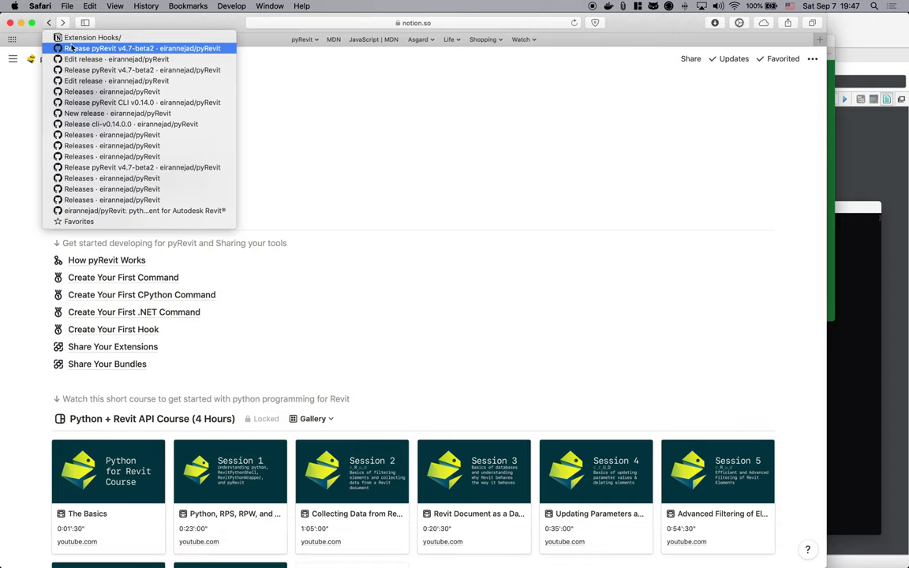
# - Return to the pyRevit v4.7-beta2 release notes and highlight 'pyRevit Hooks' and 'bundle.yaml'
pyautogui.click(72, 48)
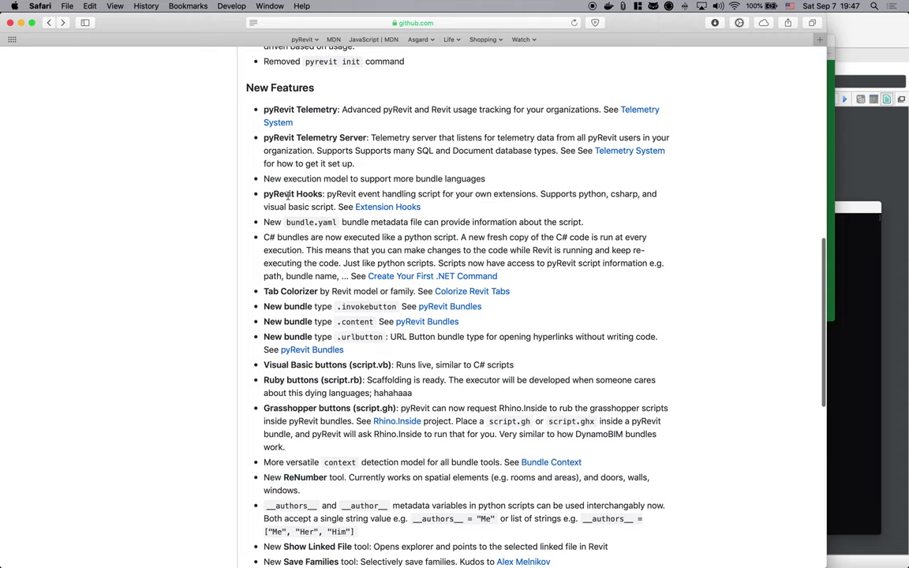
pyautogui.moveTo(262, 193); pyautogui.dragTo(321, 196)
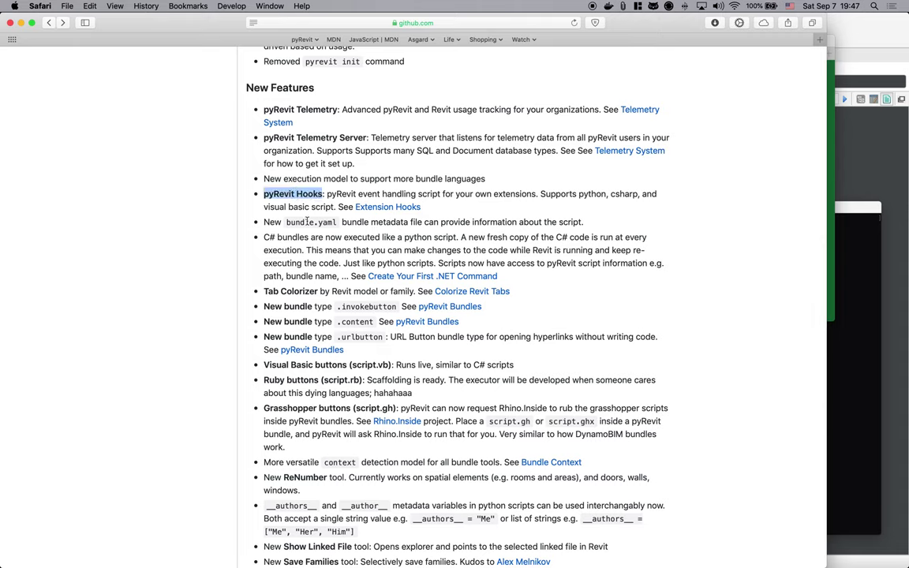
pyautogui.click(275, 198)
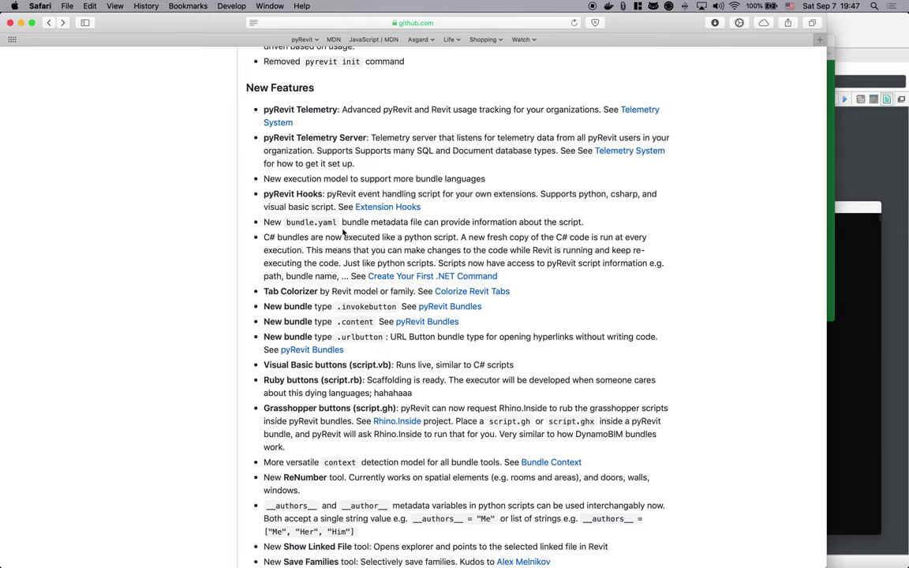
pyautogui.doubleClick(309, 221)
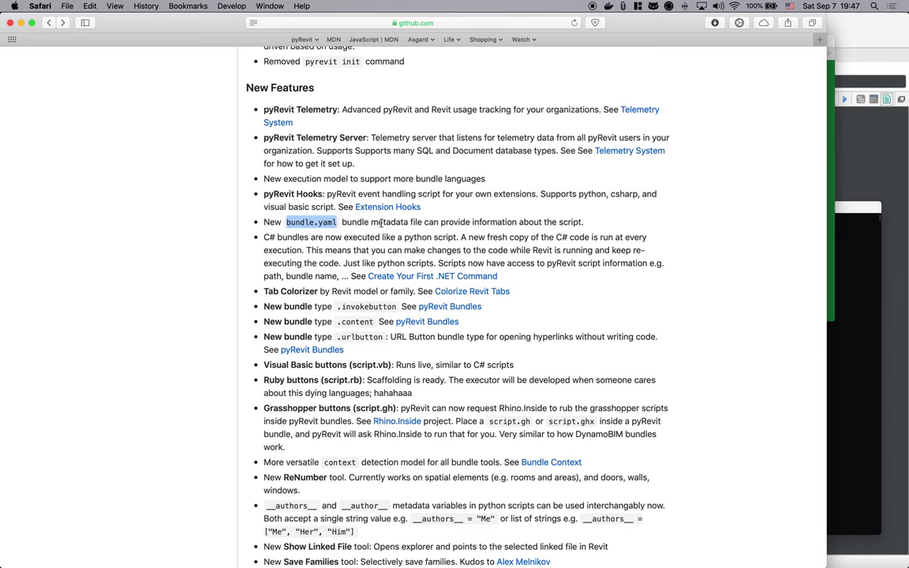
pyautogui.scroll(3, 382, 222)
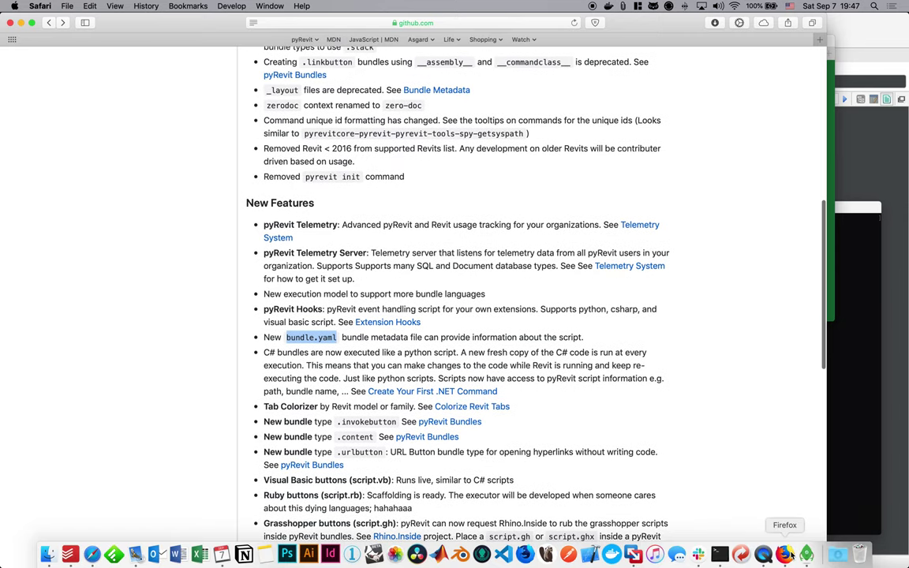
# - In Firefox, open the Bundle Metadata reference and highlight the __title__ variable
pyautogui.click(790, 555)
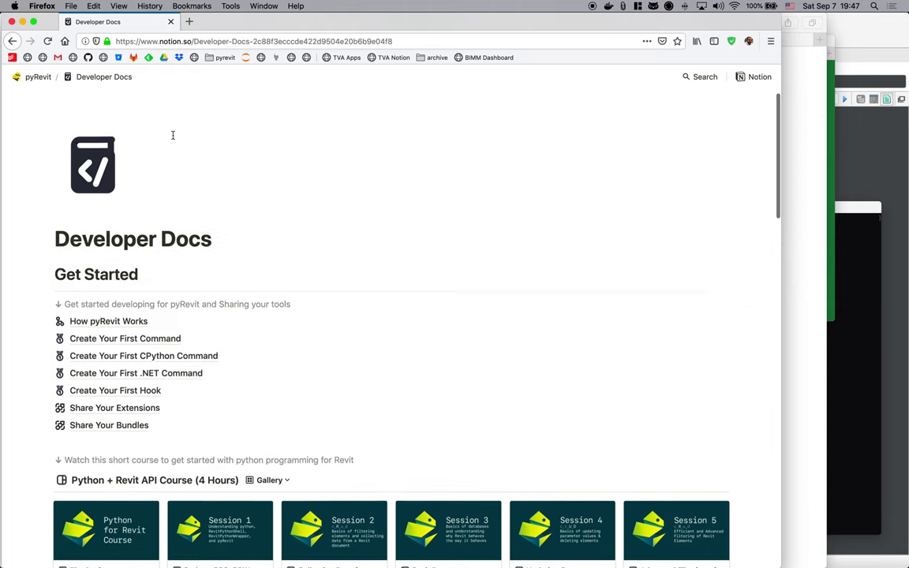
pyautogui.scroll(-15, 173, 135)
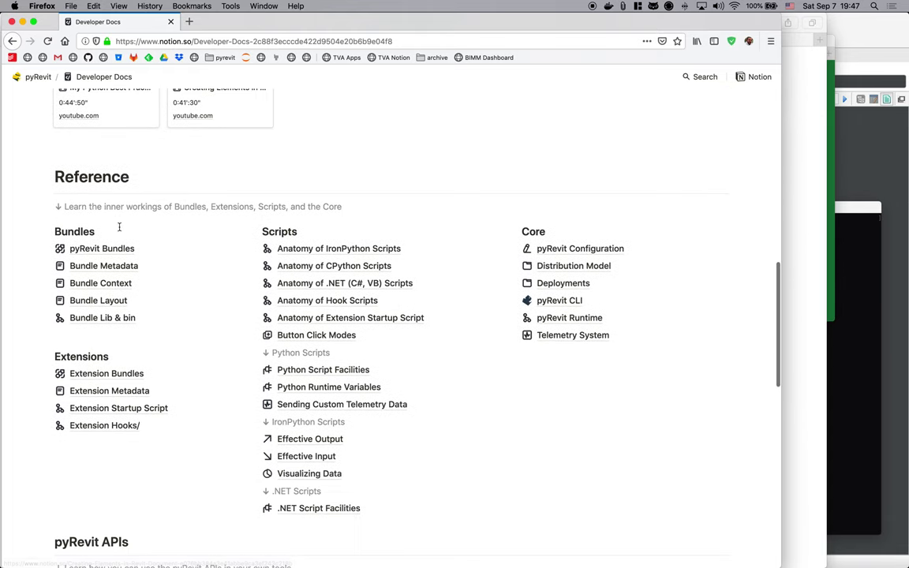
pyautogui.click(128, 266)
pyautogui.scroll(-5, 229, 247)
pyautogui.scroll(-5, 229, 247)
pyautogui.scroll(7, 206, 221)
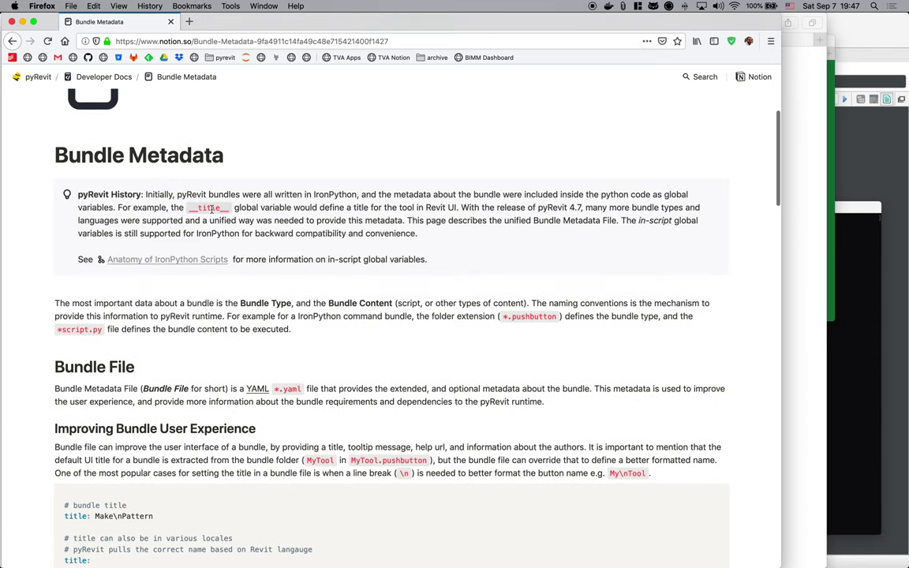
pyautogui.doubleClick(203, 207)
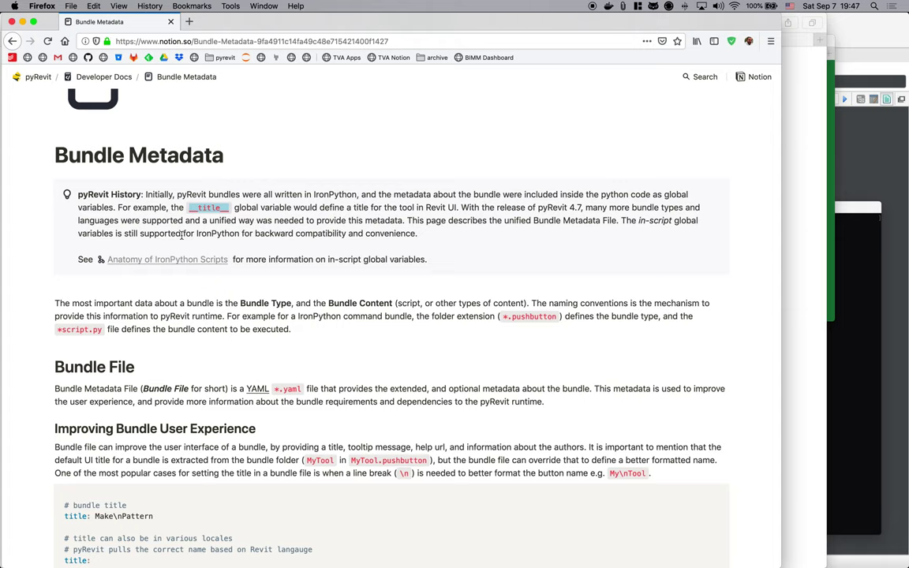
# - Highlight the YAML example's title key and its Make\nPattern value
pyautogui.scroll(-3, 213, 271)
pyautogui.scroll(2, 213, 271)
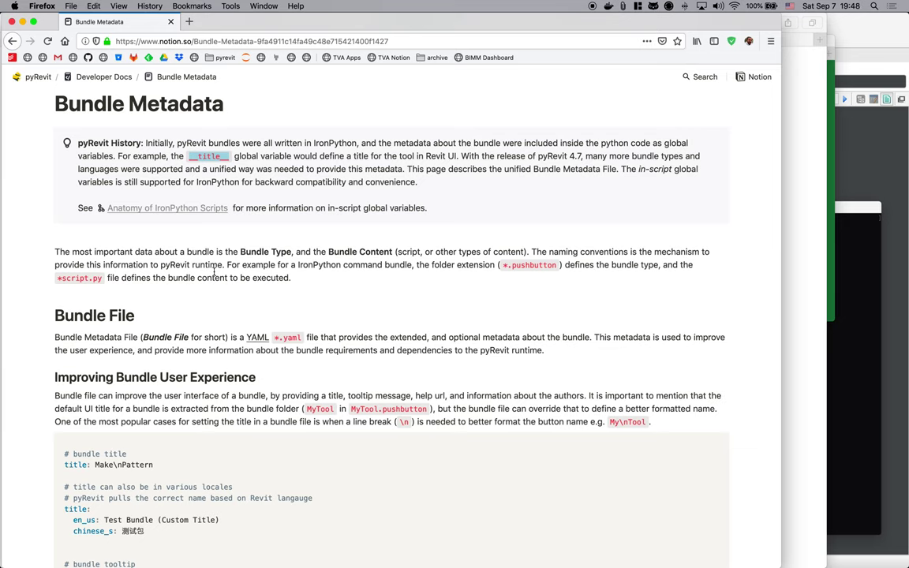
pyautogui.scroll(-6, 213, 271)
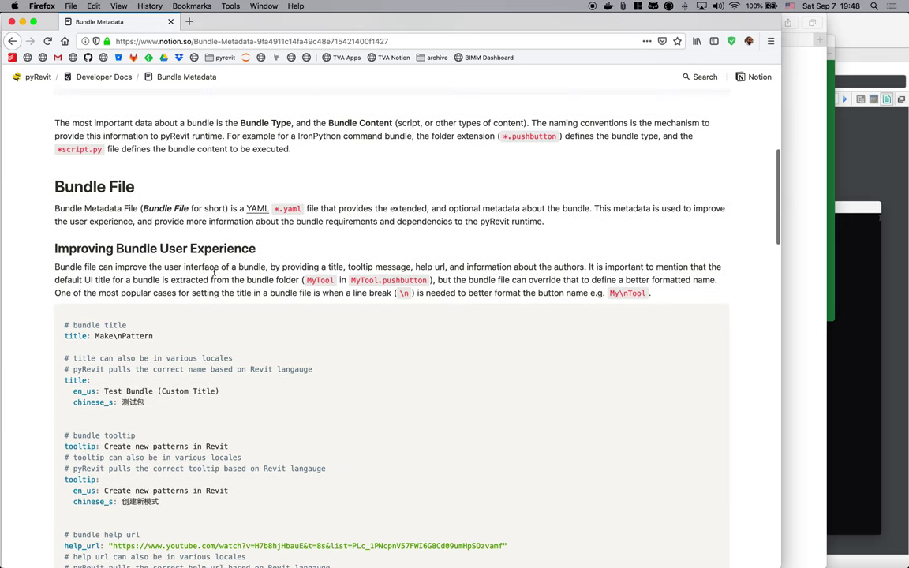
pyautogui.scroll(-2, 119, 233)
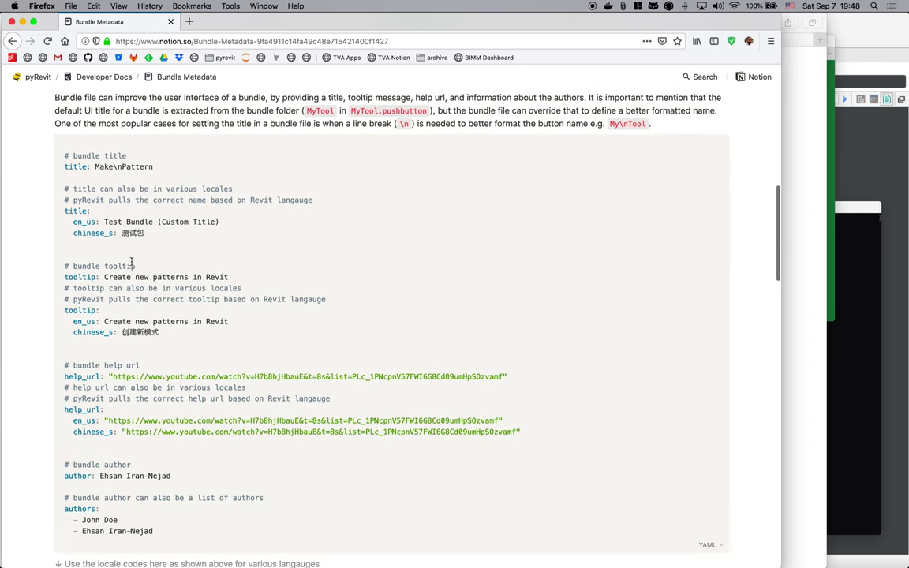
pyautogui.doubleClick(71, 166)
pyautogui.scroll(1, 105, 163)
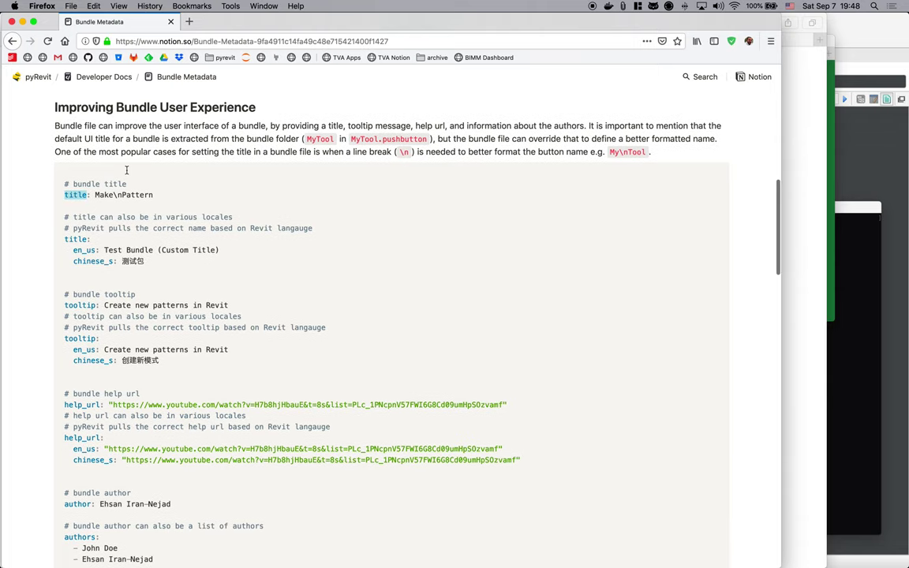
pyautogui.doubleClick(103, 194)
pyautogui.moveTo(99, 194); pyautogui.dragTo(123, 194)
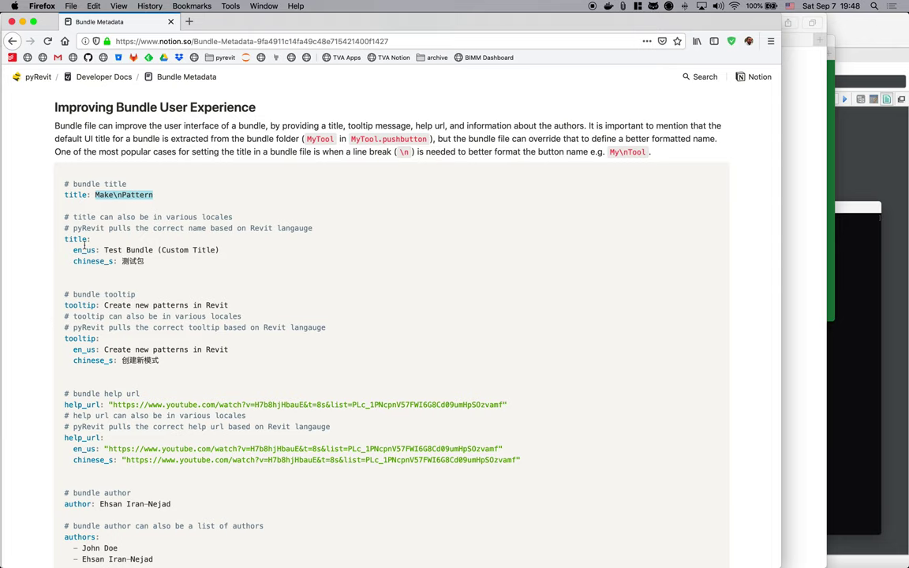
pyautogui.click(85, 246)
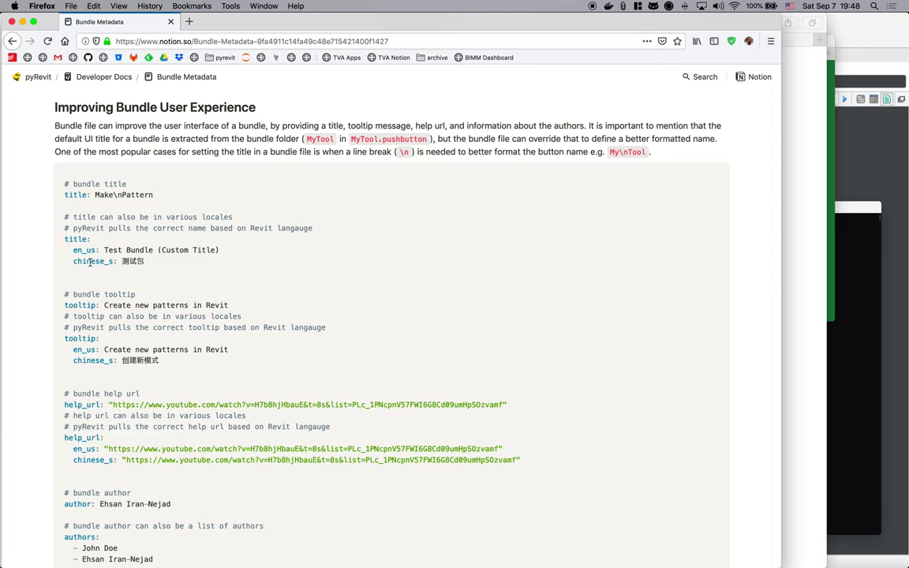
# - Scroll to the end of Bundle Metadata and open the Bundle Context page
pyautogui.scroll(-1, 150, 292)
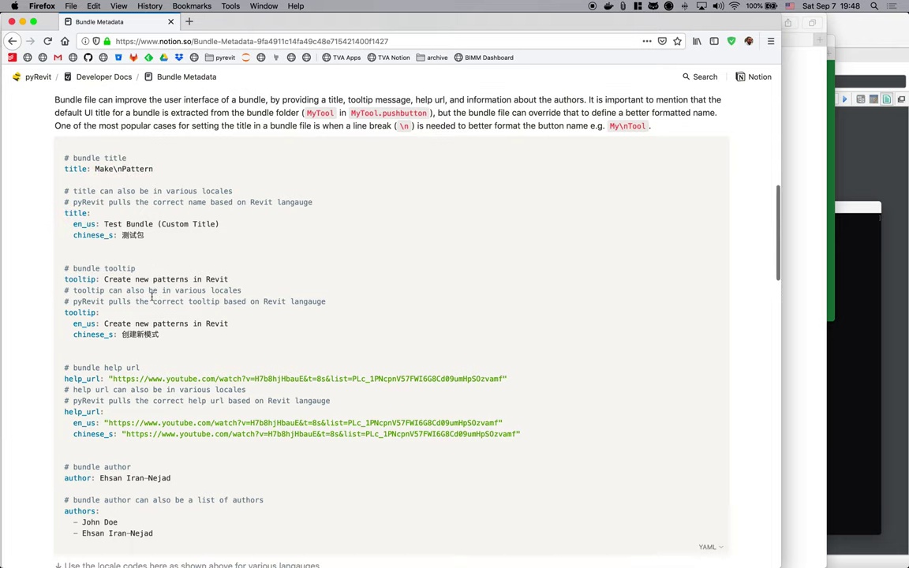
pyautogui.scroll(-3, 151, 295)
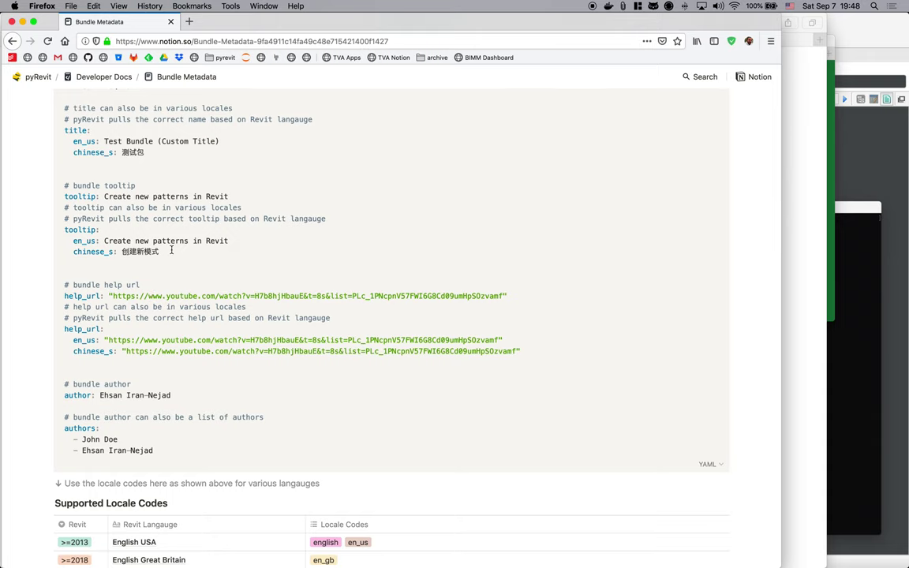
pyautogui.scroll(-1, 126, 264)
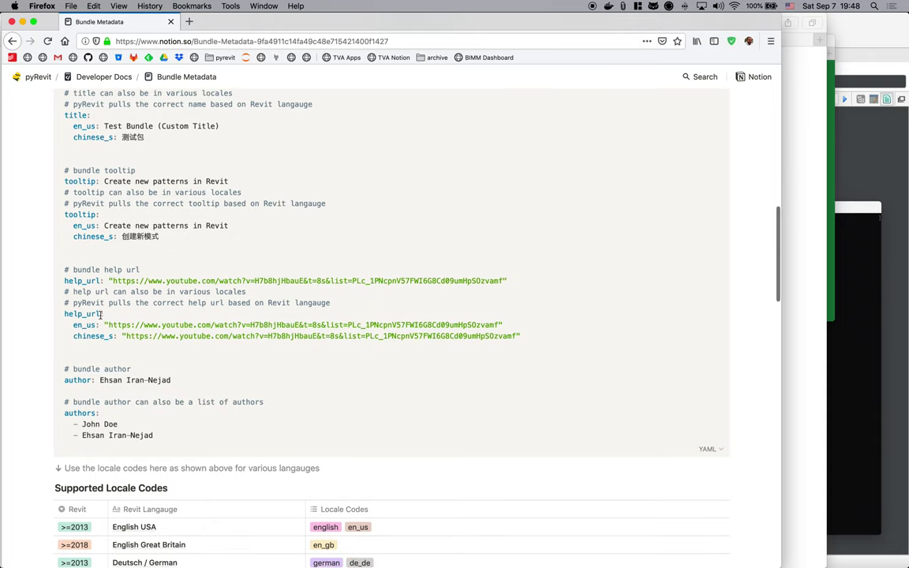
pyautogui.scroll(-2, 99, 284)
pyautogui.scroll(-15, 95, 331)
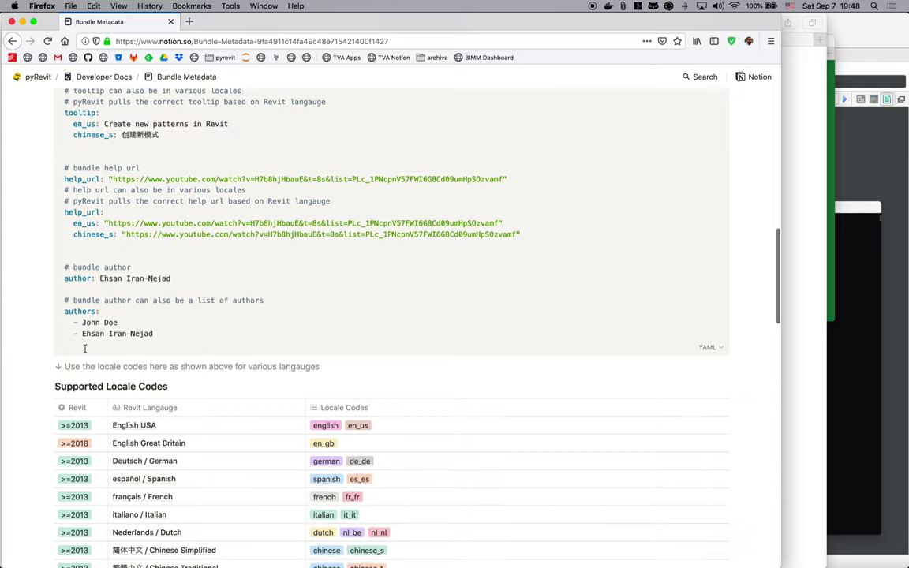
pyautogui.scroll(-1, 79, 315)
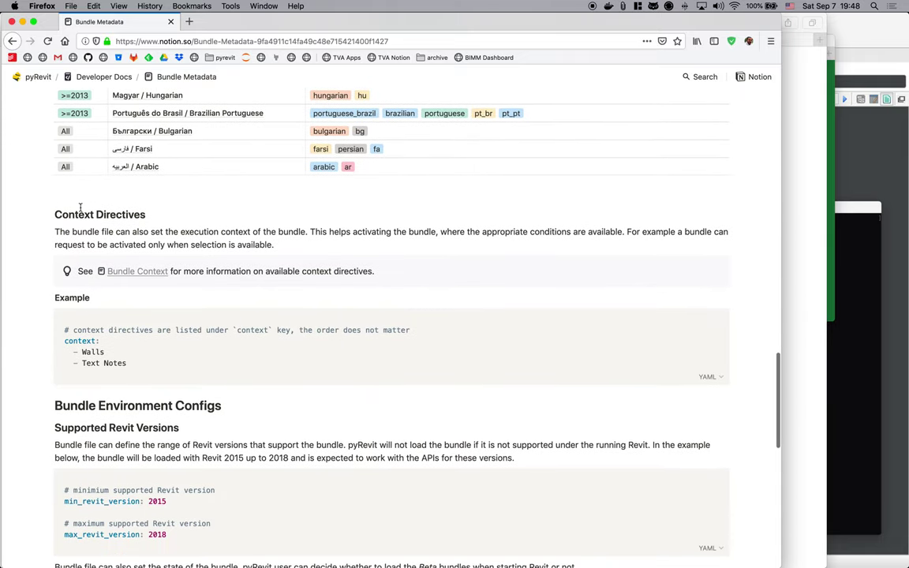
pyautogui.scroll(-2, 107, 339)
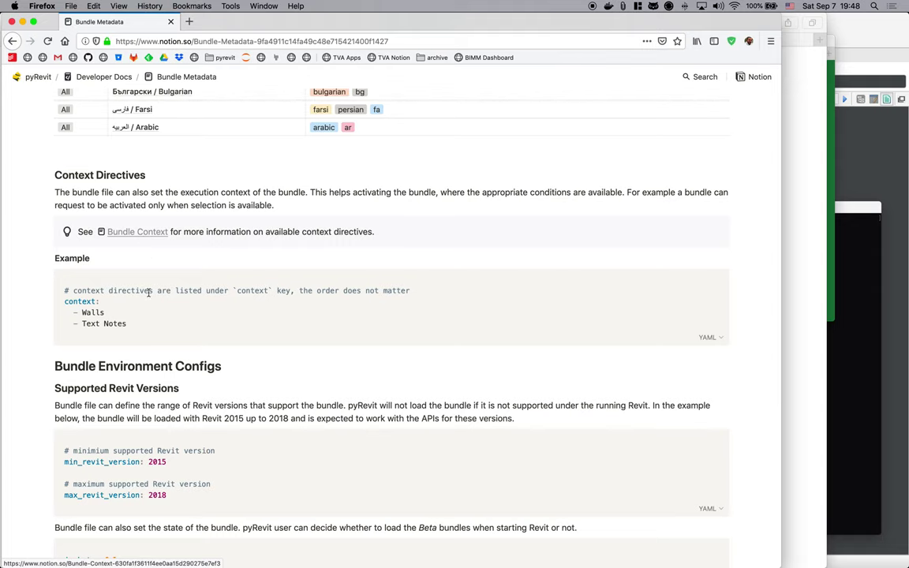
pyautogui.scroll(-1, 146, 292)
pyautogui.click(138, 221)
pyautogui.scroll(-10, 208, 251)
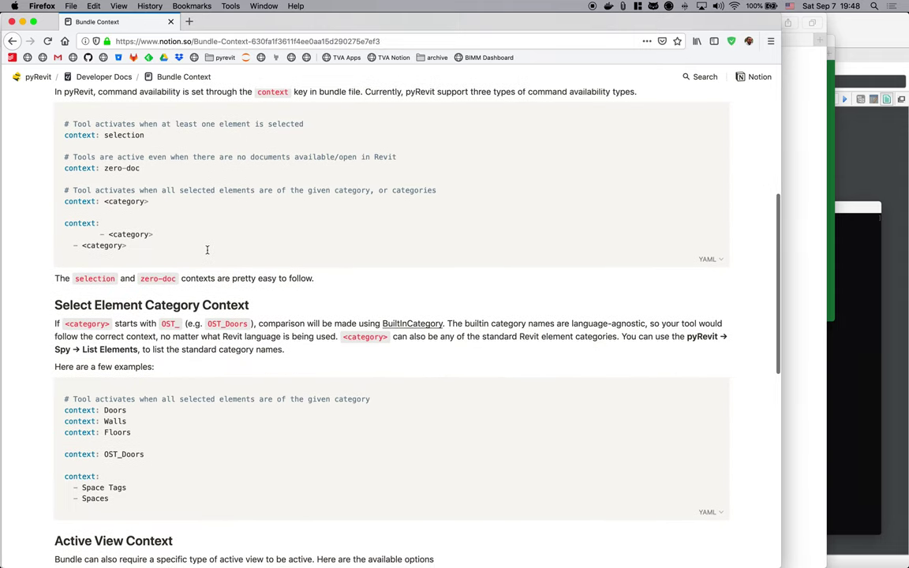
pyautogui.scroll(-2, 207, 250)
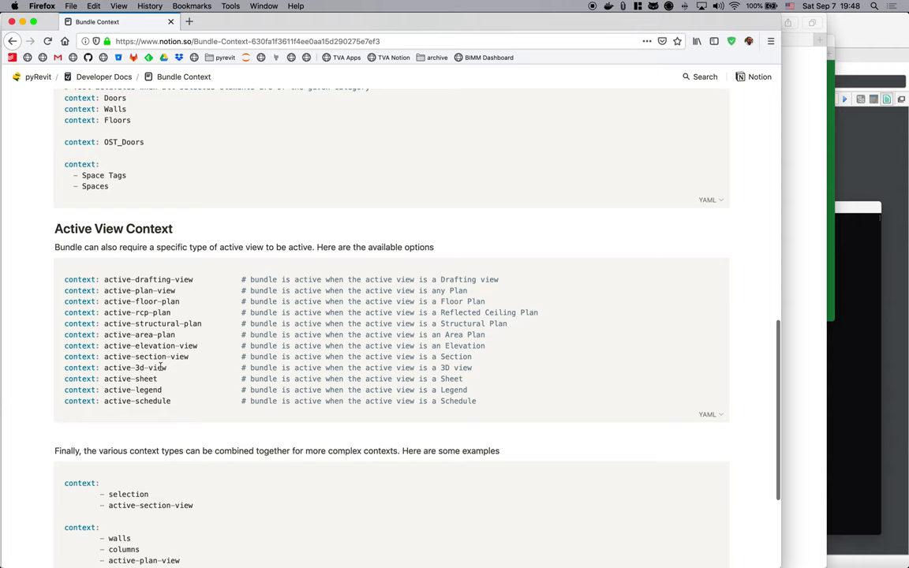
# - Highlight the active-3d-view context name, then go back to Bundle Metadata
pyautogui.scroll(-2, 162, 368)
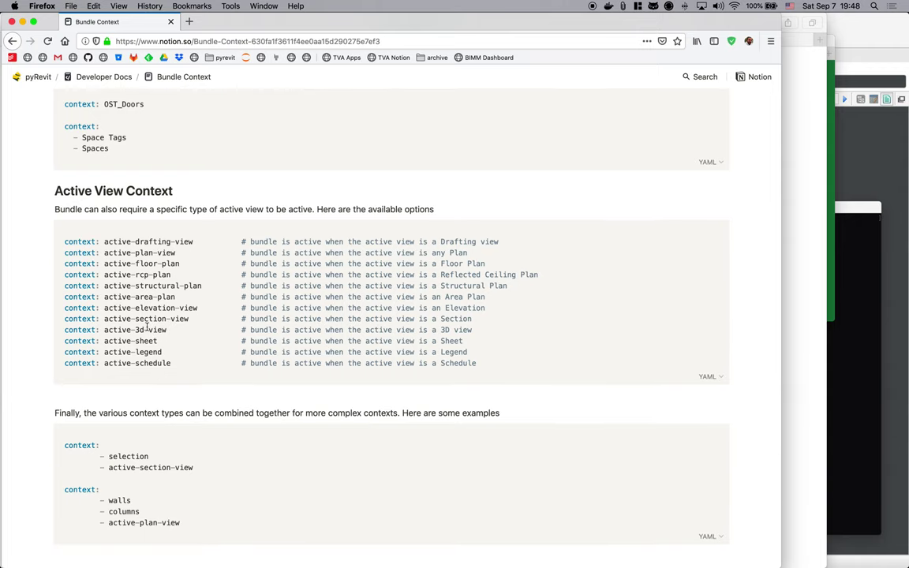
pyautogui.tripleClick(130, 332)
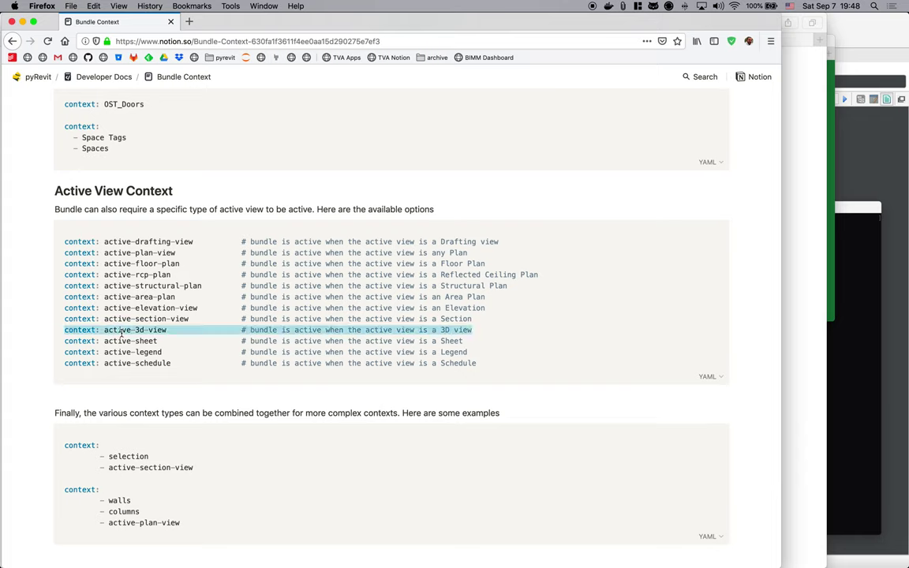
pyautogui.click(142, 333)
pyautogui.moveTo(104, 331); pyautogui.dragTo(164, 332)
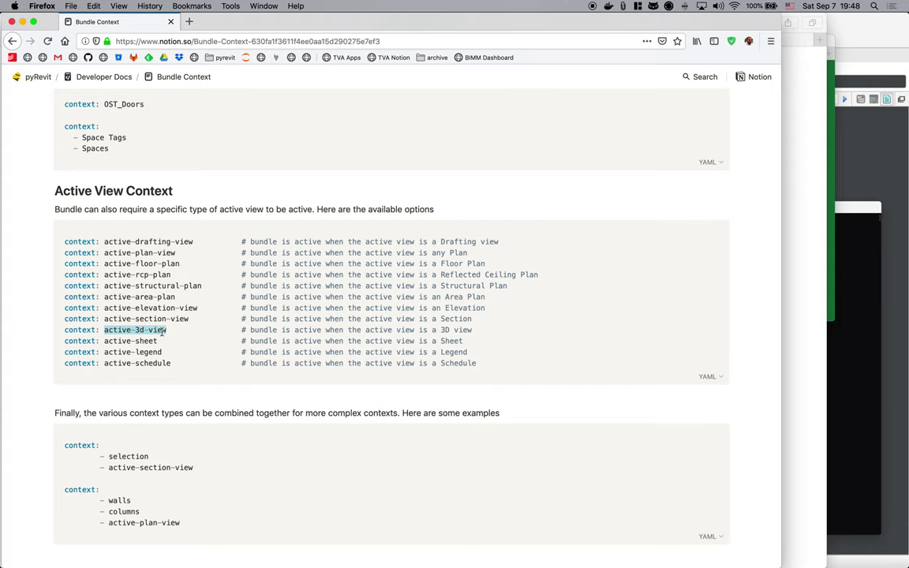
pyautogui.click(12, 40)
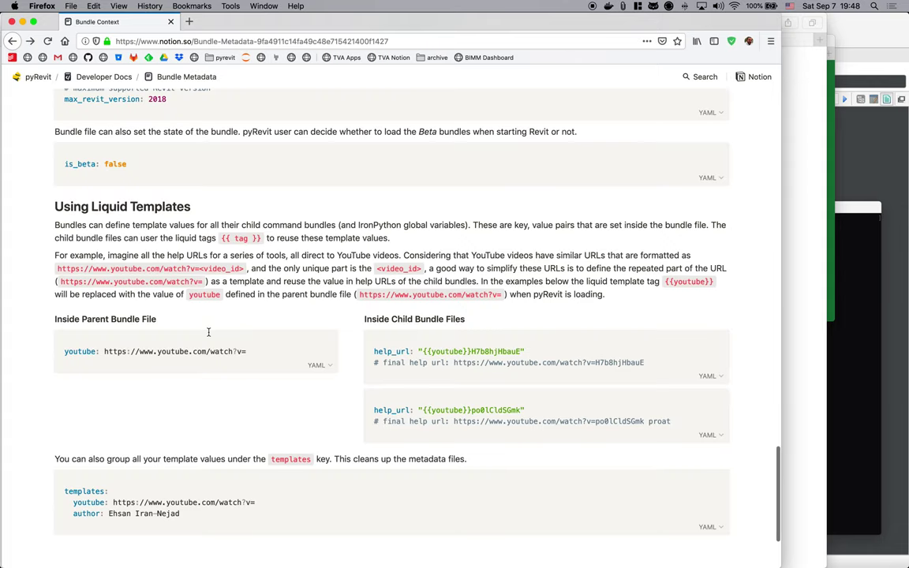
# - Highlight the youtube template key, the {{youtube}} tag and www in the URLs
pyautogui.scroll(-1, 153, 190)
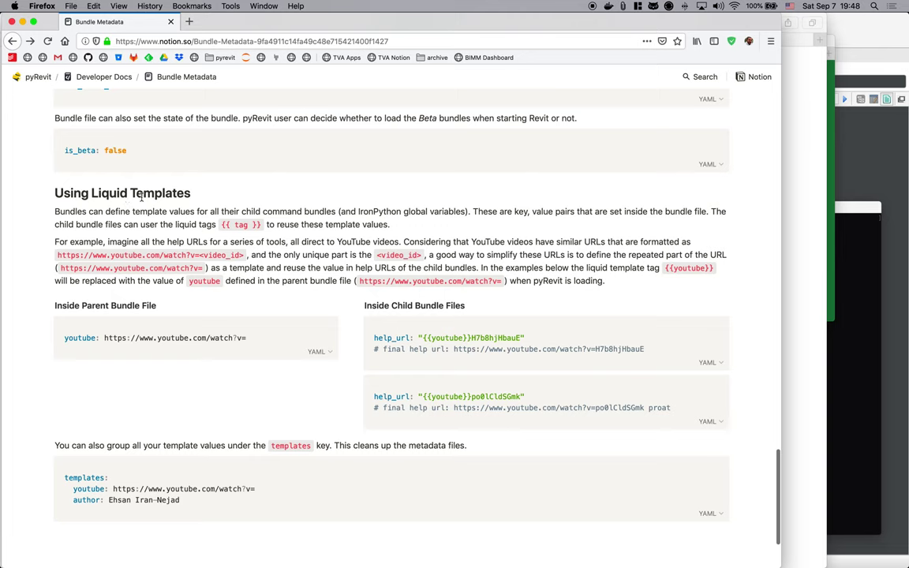
pyautogui.scroll(2, 141, 198)
pyautogui.scroll(-3, 139, 213)
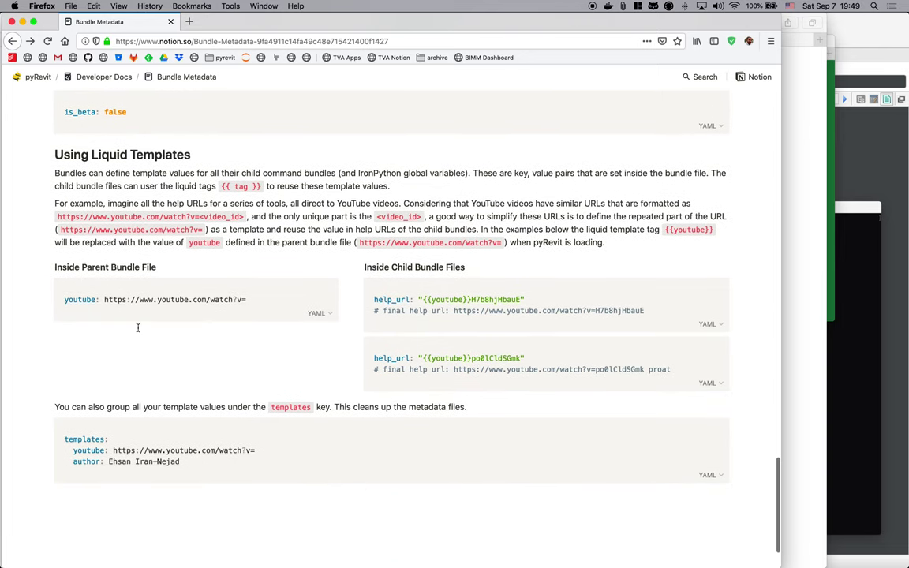
pyautogui.doubleClick(88, 305)
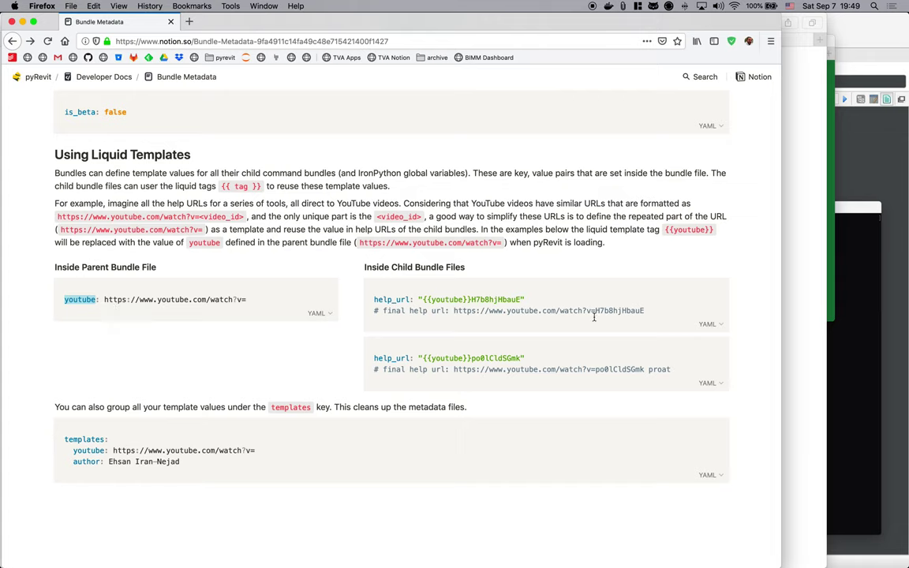
pyautogui.moveTo(424, 299); pyautogui.dragTo(472, 300)
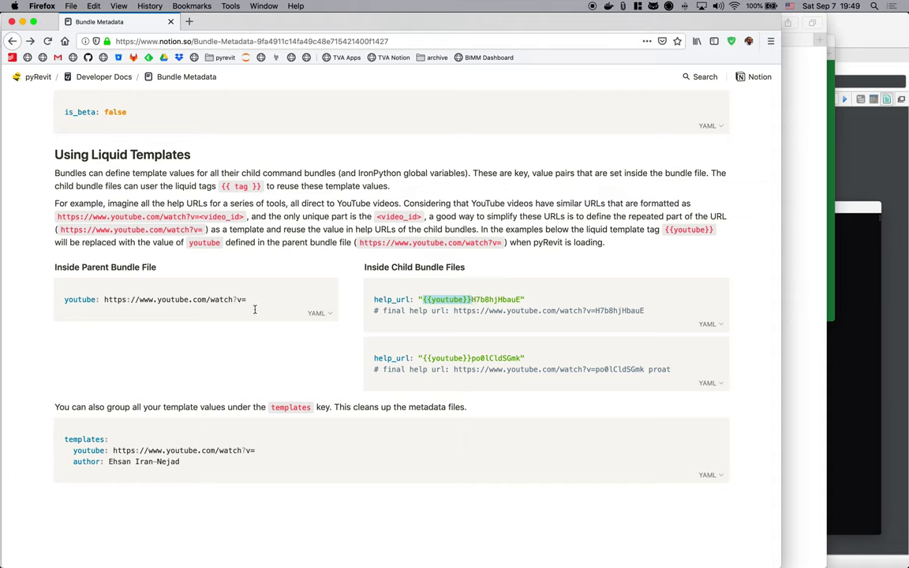
pyautogui.doubleClick(143, 300)
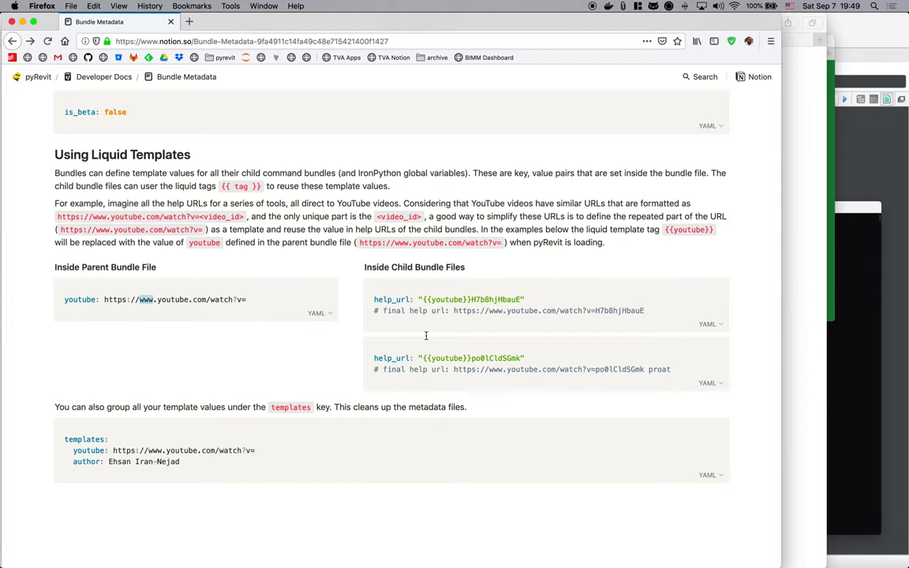
# - Highlight the author template key, then scroll back to the page top
pyautogui.scroll(10, 414, 329)
pyautogui.scroll(-10, 414, 329)
pyautogui.scroll(-1, 414, 329)
pyautogui.scroll(10, 229, 280)
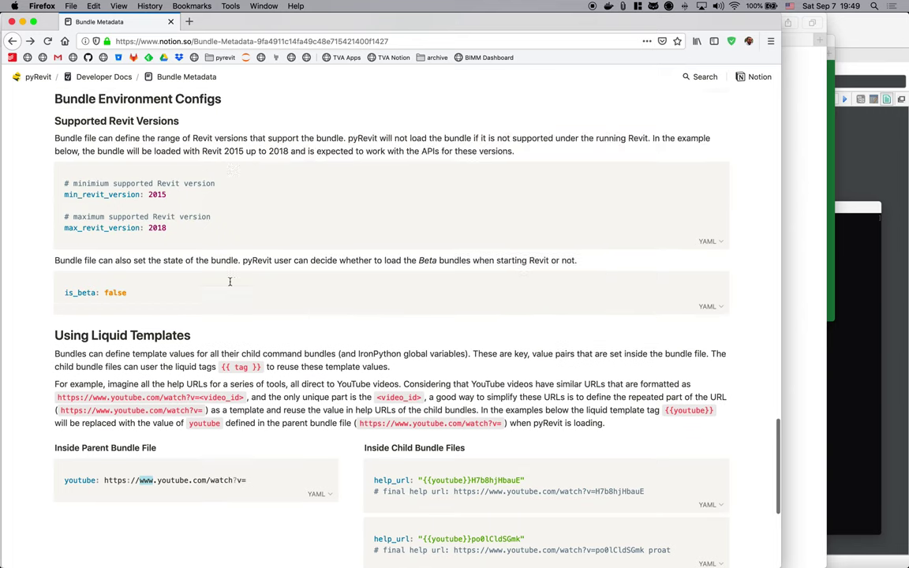
pyautogui.scroll(-10, 230, 282)
pyautogui.doubleClick(87, 424)
pyautogui.scroll(10, 190, 355)
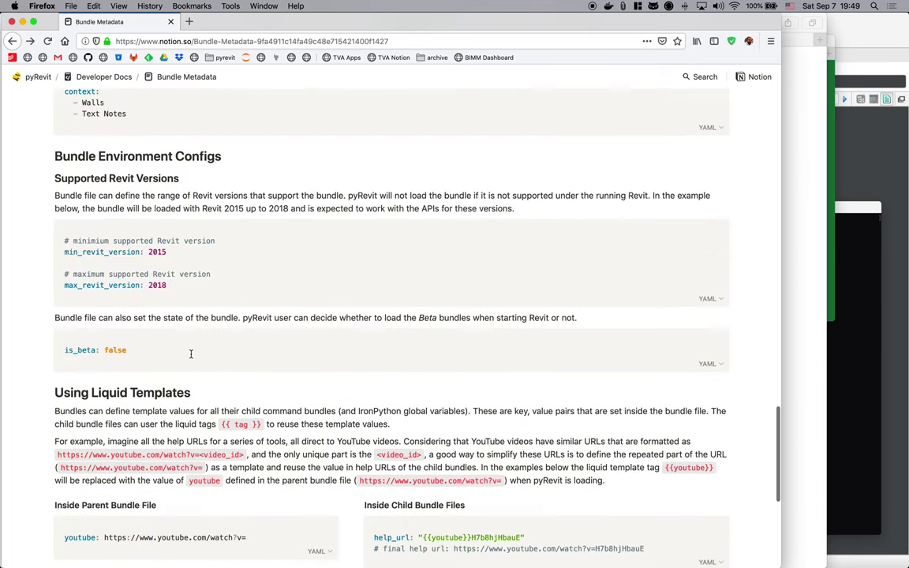
pyautogui.scroll(-2, 190, 355)
pyautogui.scroll(15, 134, 154)
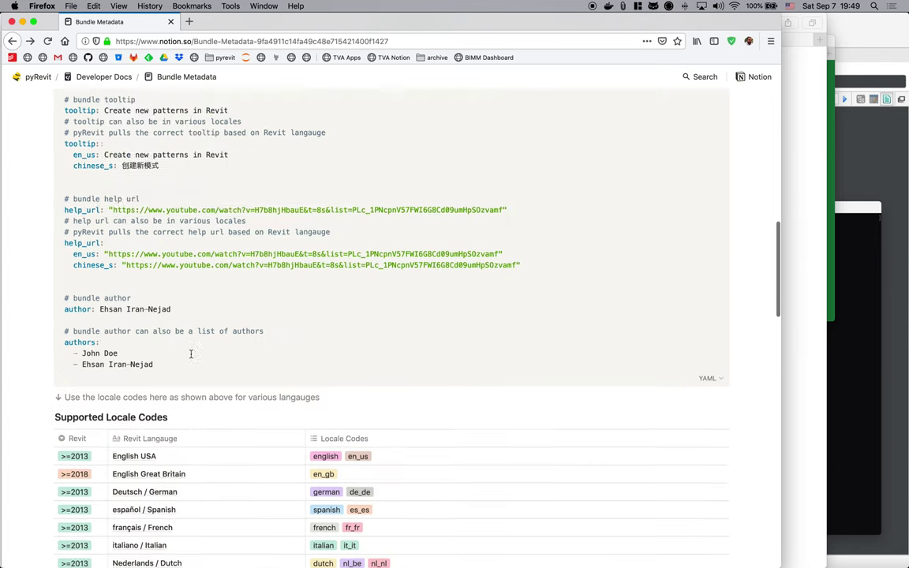
# - Scroll GitHub's release notes to New Features, then switch to Revit's Level 1 plan
pyautogui.click(13, 42)
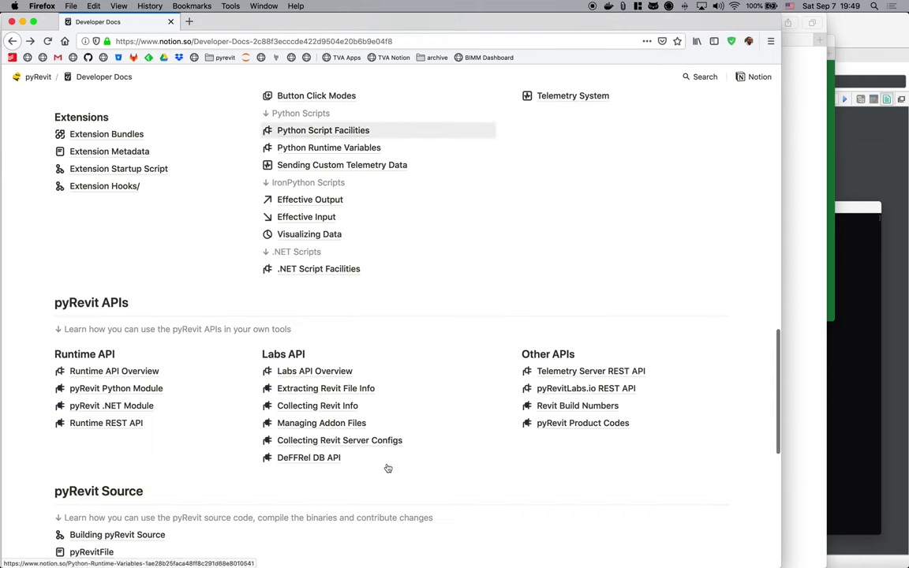
pyautogui.click(797, 139)
pyautogui.scroll(-5, 340, 262)
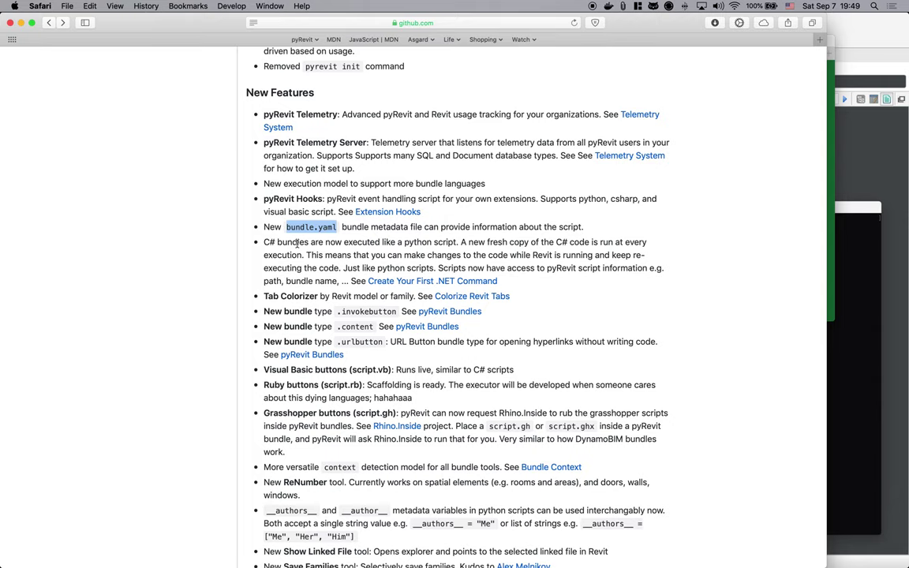
pyautogui.hotkey('ctrl', 'Right')
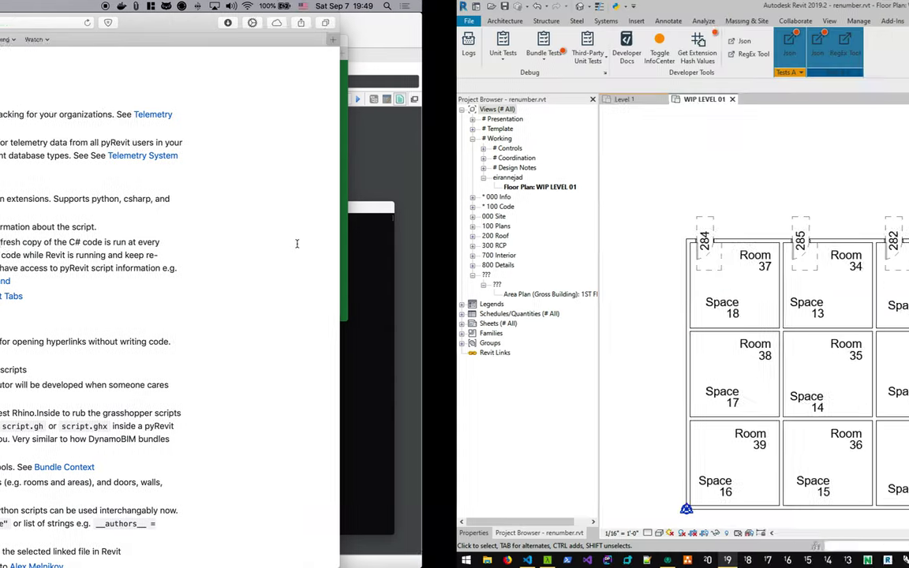
pyautogui.click(168, 100)
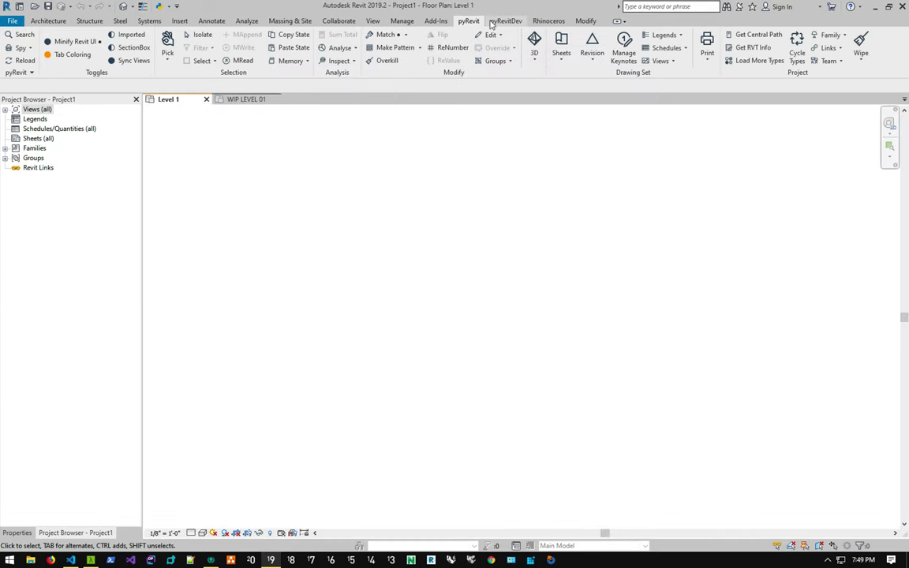
# - Draw a diagonal wall on the Level 1 plan with the WA command
pyautogui.click(506, 21)
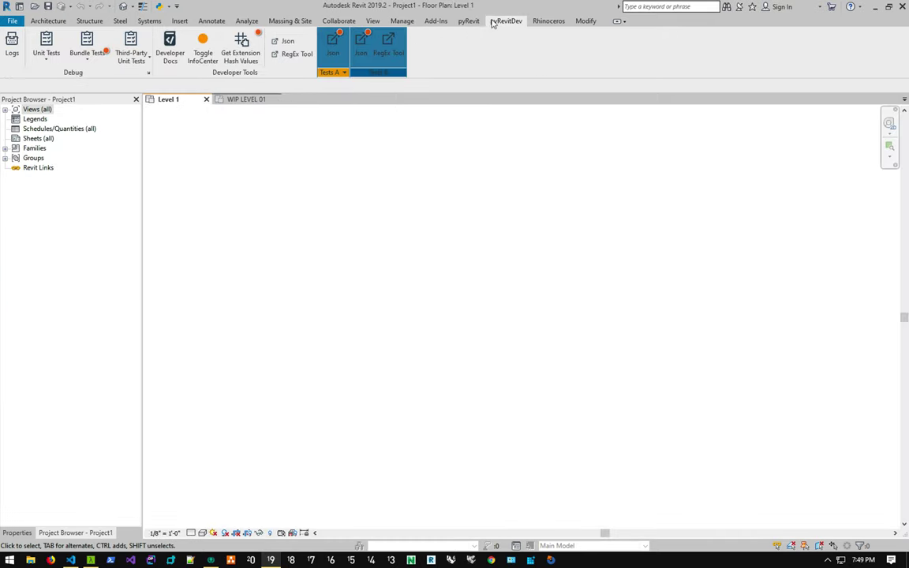
pyautogui.click(100, 61)
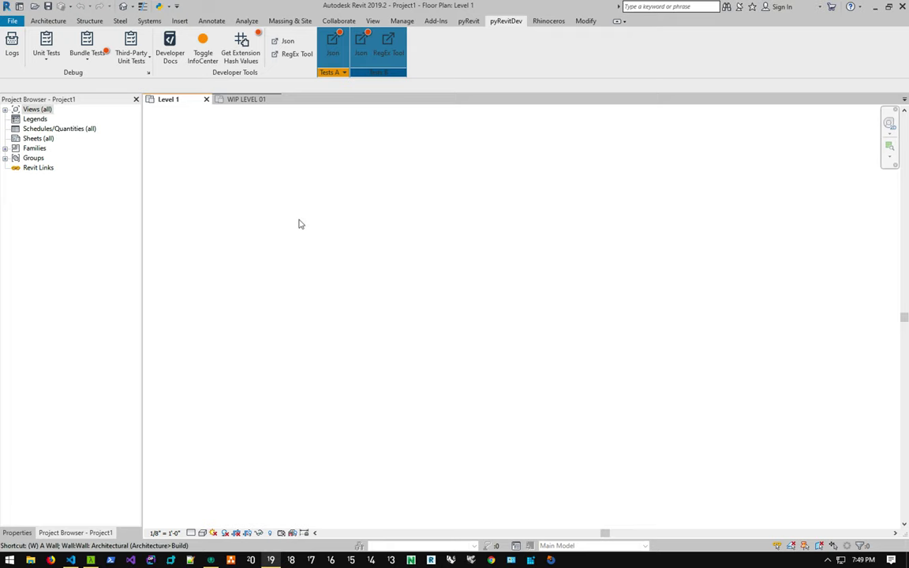
pyautogui.press('w')
pyautogui.press('a')
pyautogui.click(331, 227)
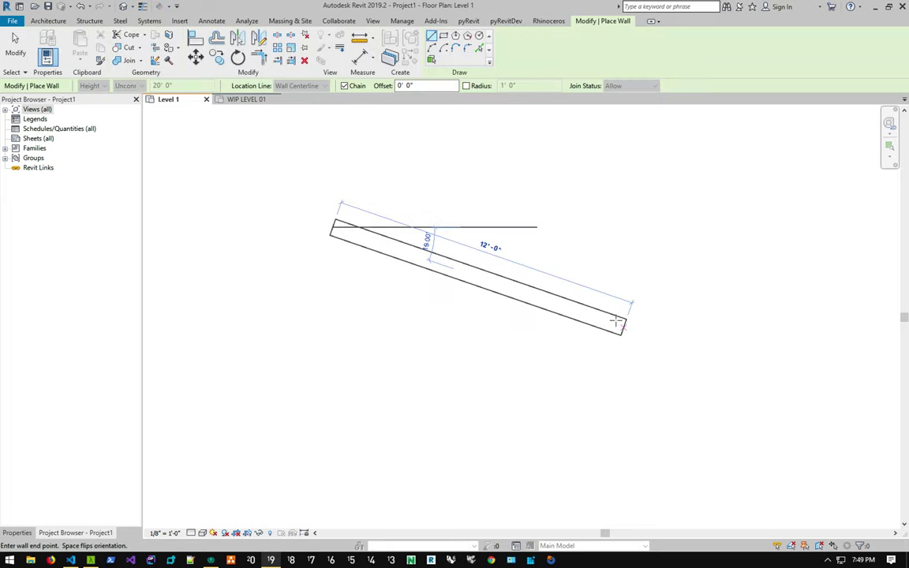
pyautogui.click(623, 327)
pyautogui.press('Escape')
# - Add a text note reading 'sdfdf' over the wall and box-select both elements
pyautogui.press('Escape')
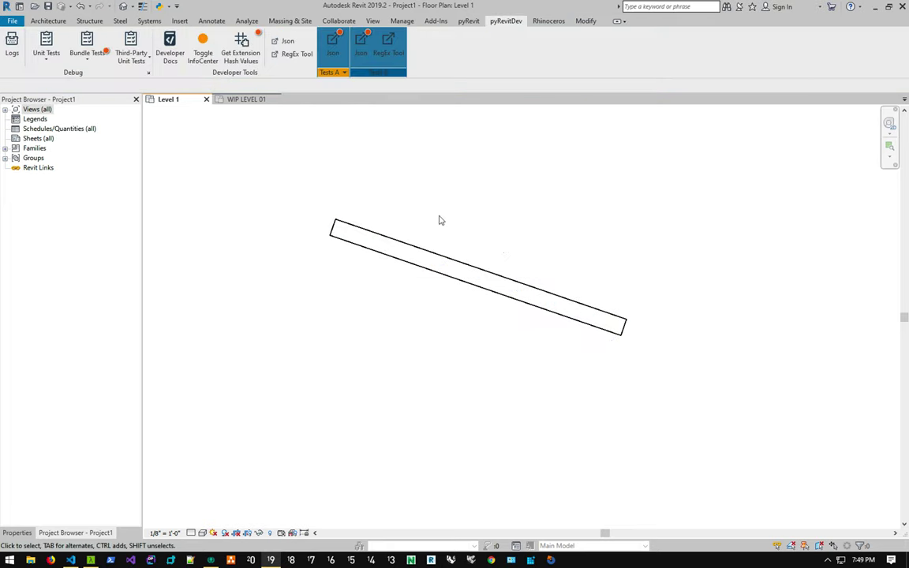
pyautogui.press('t')
pyautogui.press('x')
pyautogui.click(398, 209)
pyautogui.write('sdfdf')
pyautogui.click(481, 158)
pyautogui.press('Escape')
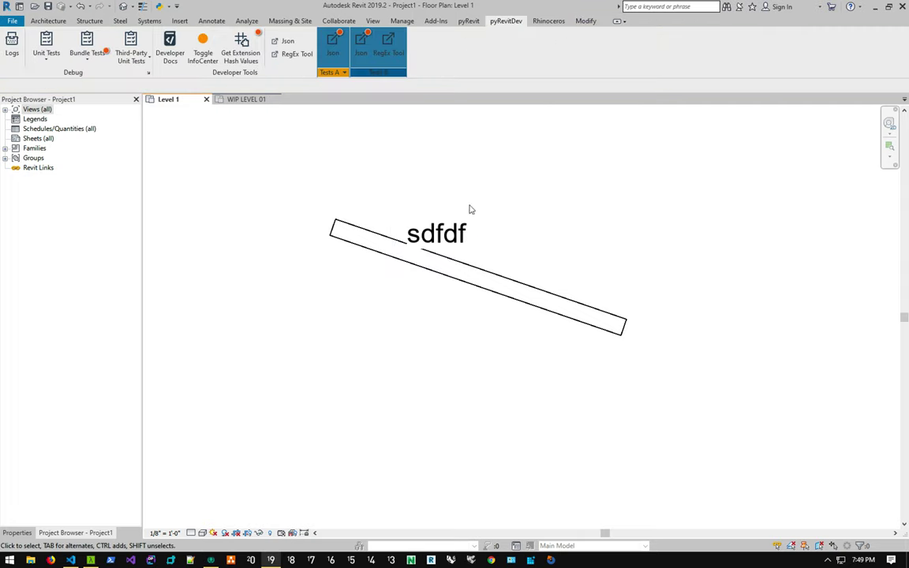
pyautogui.moveTo(505, 292); pyautogui.dragTo(460, 172)
pyautogui.click(473, 21)
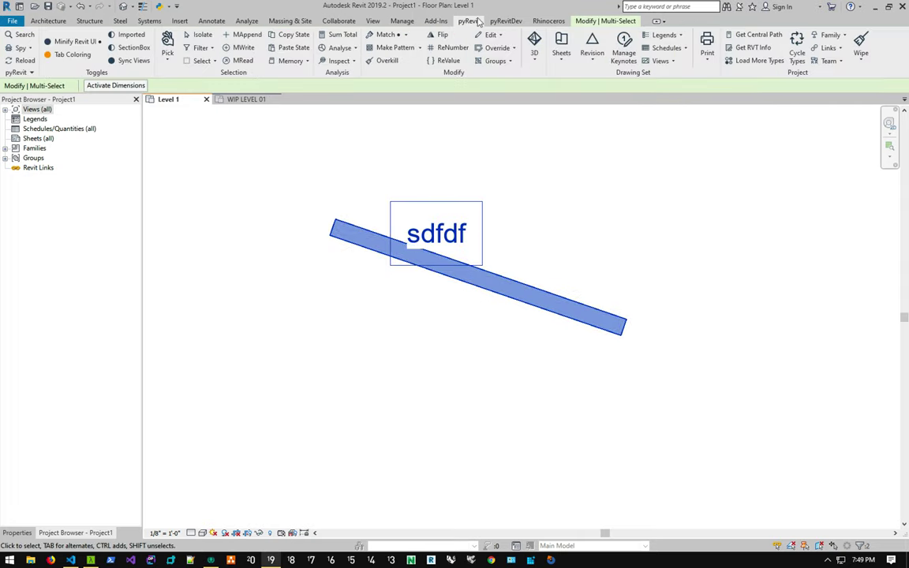
pyautogui.click(498, 22)
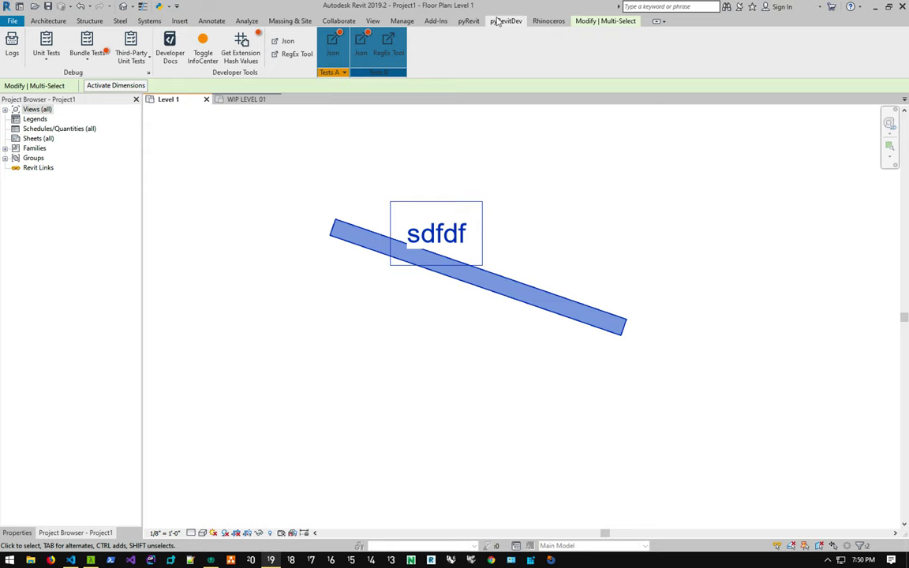
# - Run Bundle Tests > Test C# Script, review its output window, then close it
pyautogui.click(84, 65)
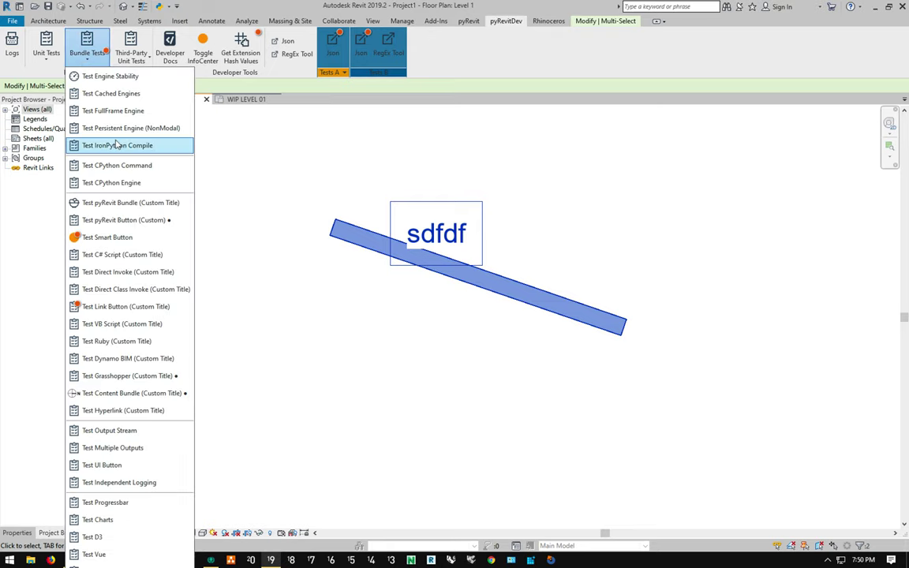
pyautogui.click(146, 254)
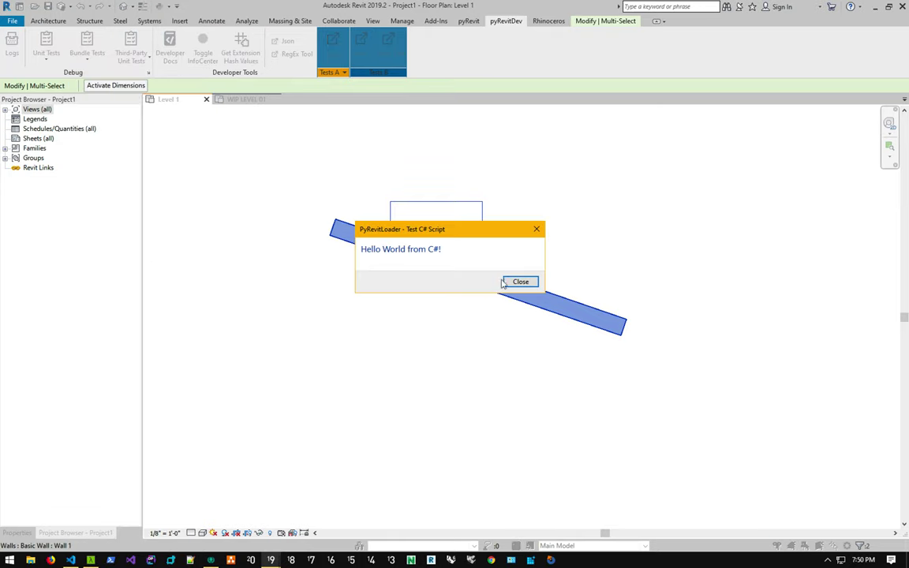
pyautogui.click(520, 281)
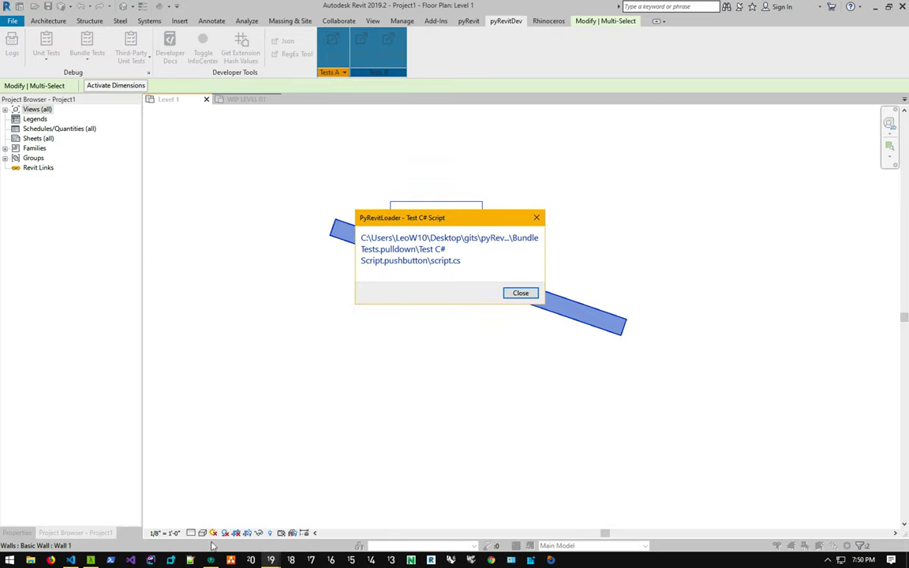
pyautogui.click(271, 559)
pyautogui.click(301, 517)
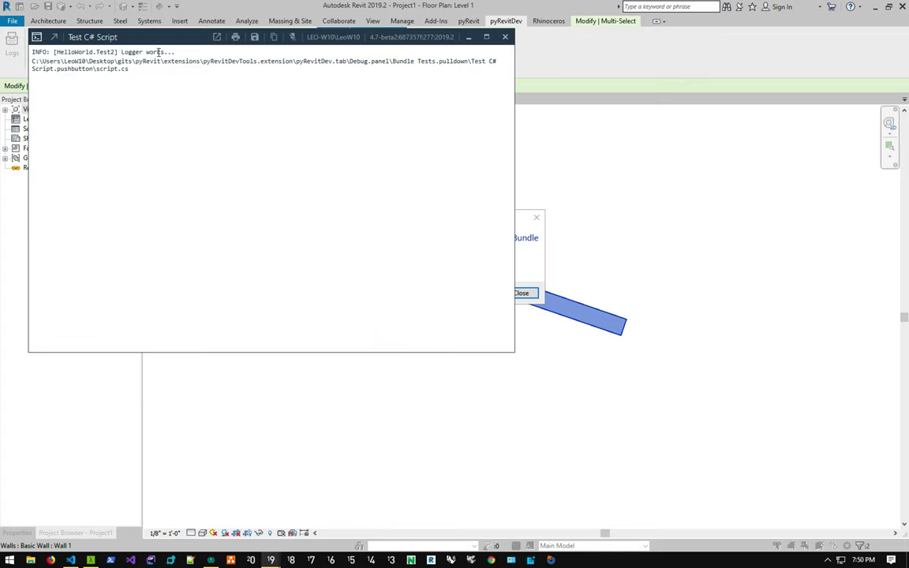
pyautogui.moveTo(140, 41); pyautogui.dragTo(184, 112)
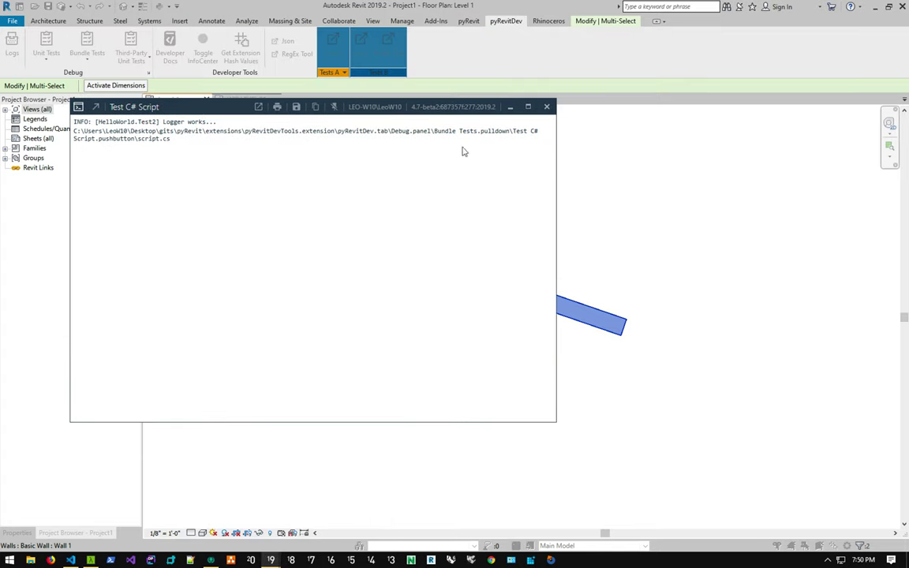
pyautogui.click(545, 109)
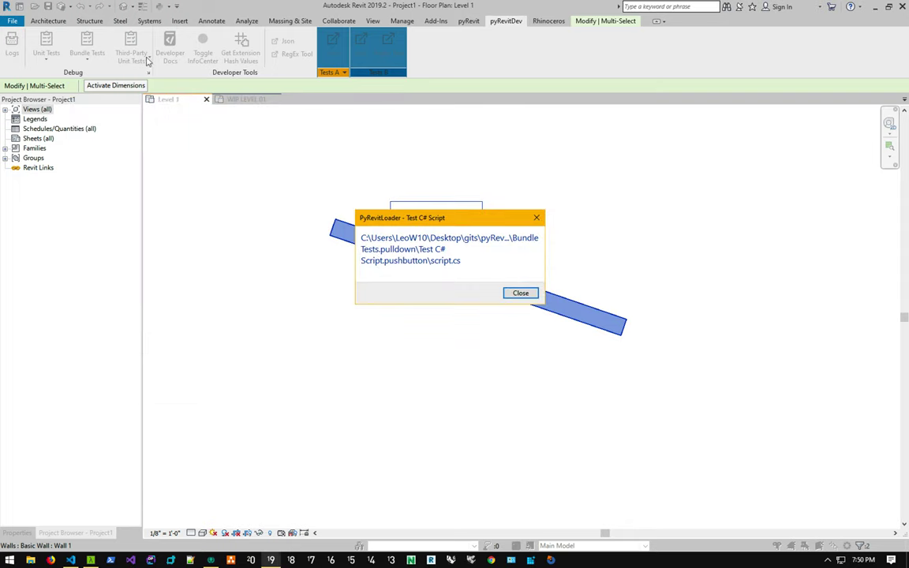
pyautogui.click(519, 293)
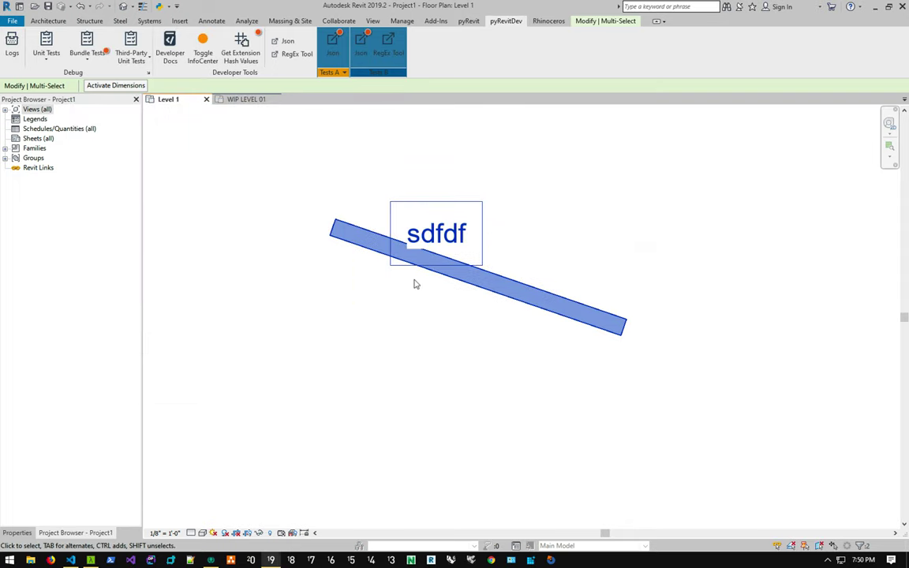
pyautogui.hotkey('alt', 'Tab')
pyautogui.hotkey('alt', 'Tab')
pyautogui.hotkey('alt', 'Tab')
pyautogui.hotkey('alt', 'Tab')
pyautogui.hotkey('alt', 'Tab')
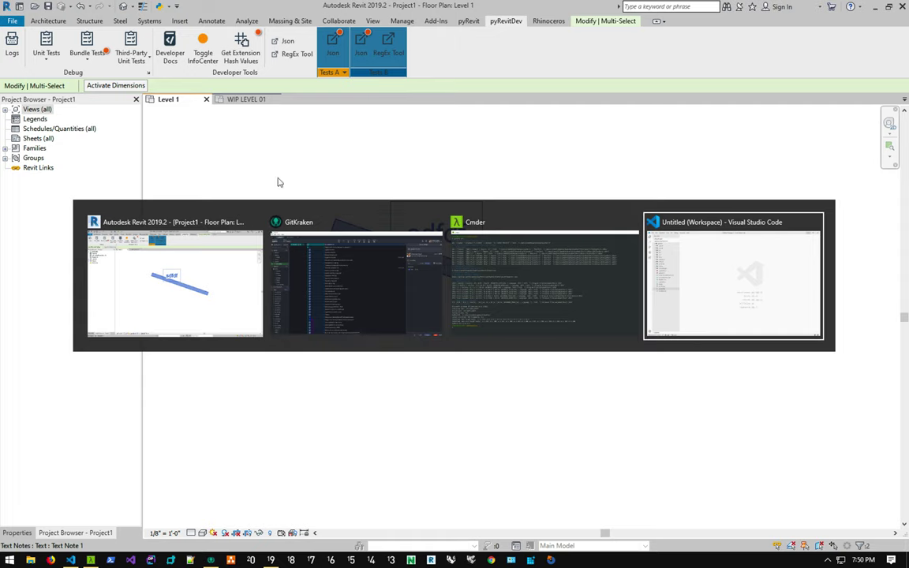
pyautogui.press('Escape')
# - Rerun Test C# Script, dismiss its dialogs, and briefly open then close the developer docs
pyautogui.click(82, 59)
pyautogui.click(122, 231)
pyautogui.press('Return')
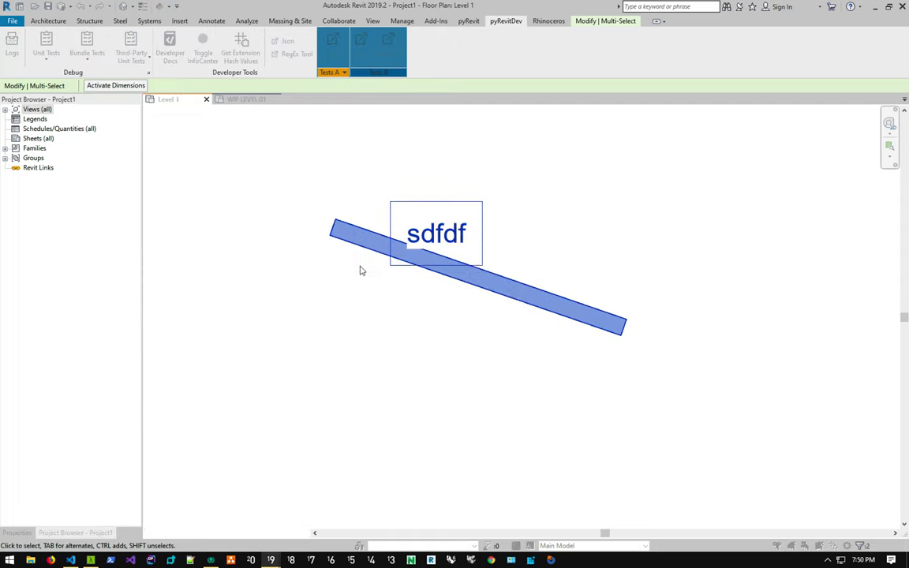
pyautogui.press('Return')
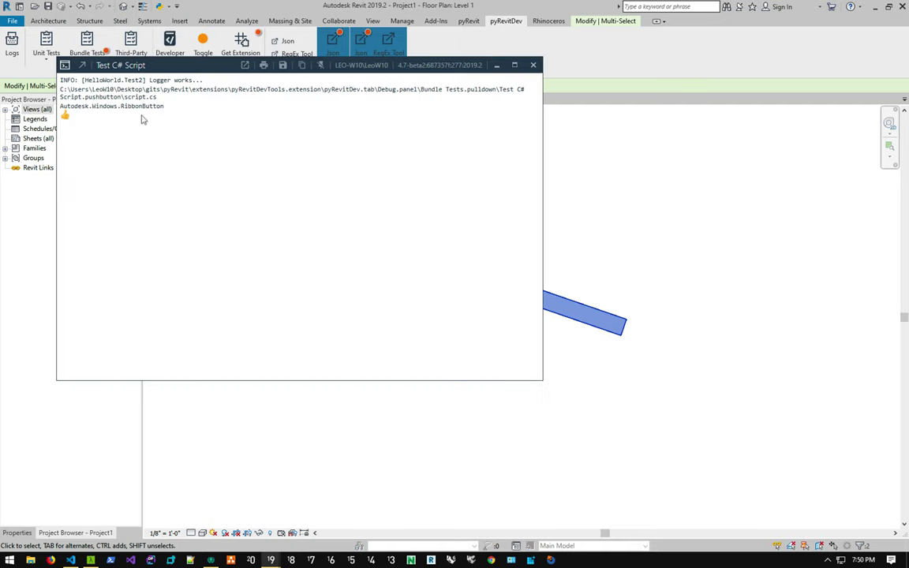
pyautogui.click(165, 47)
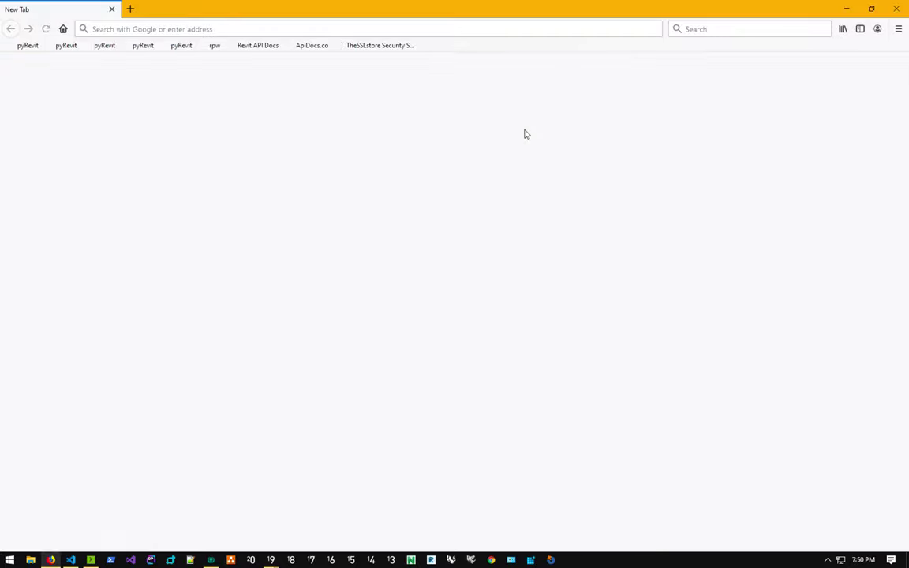
pyautogui.click(896, 9)
pyautogui.hotkey('alt', 'Tab')
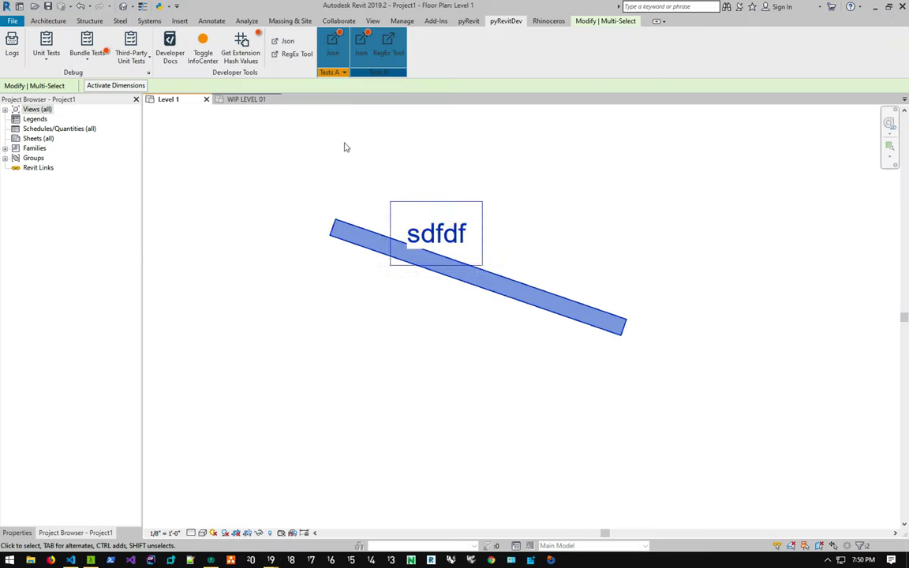
# - Close the C# script output window and highlight 'Tab Colorizer' in the release notes
pyautogui.click(533, 65)
pyautogui.click(92, 61)
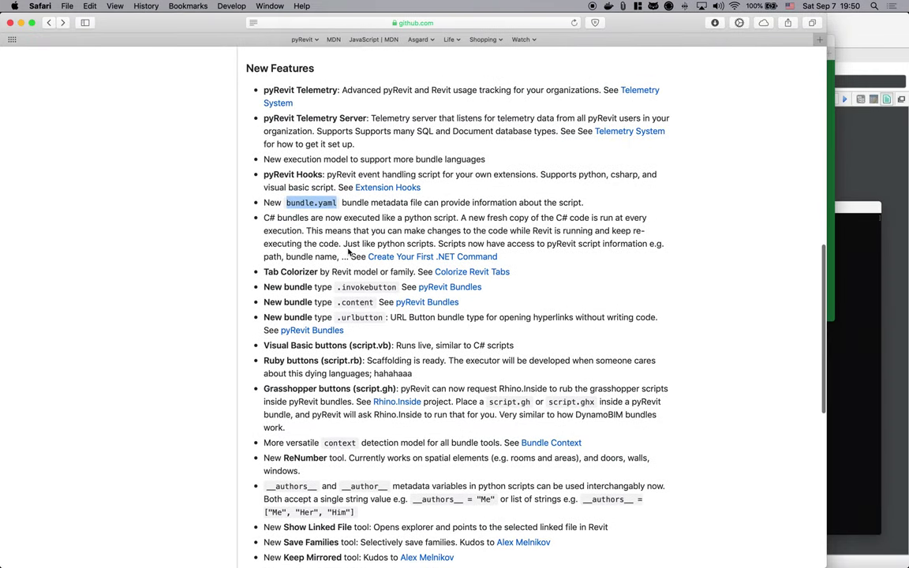
pyautogui.moveTo(316, 271); pyautogui.dragTo(264, 272)
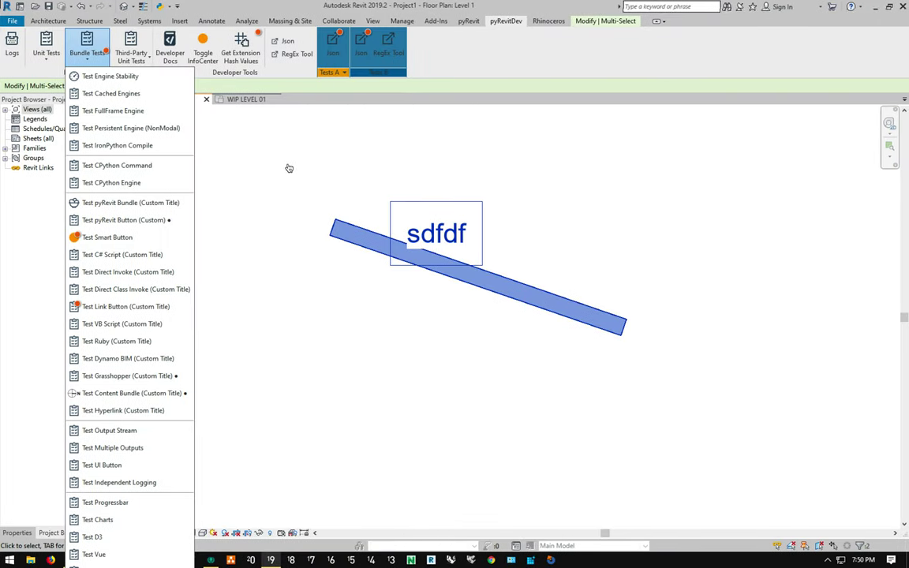
# - Close the Bundle Tests list and expand the pyRevit panel on the ribbon
pyautogui.click(304, 142)
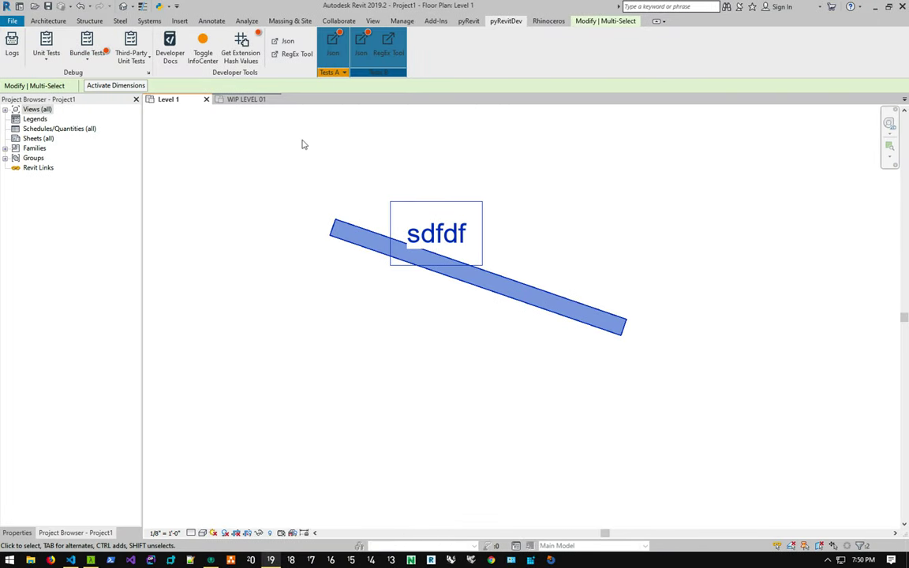
pyautogui.scroll(1, 416, 21)
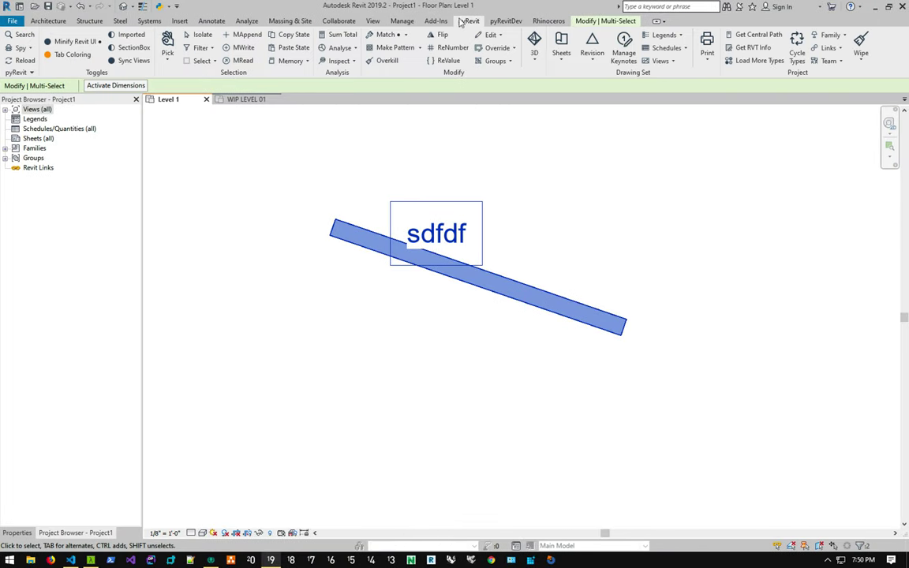
pyautogui.click(31, 68)
pyautogui.click(210, 99)
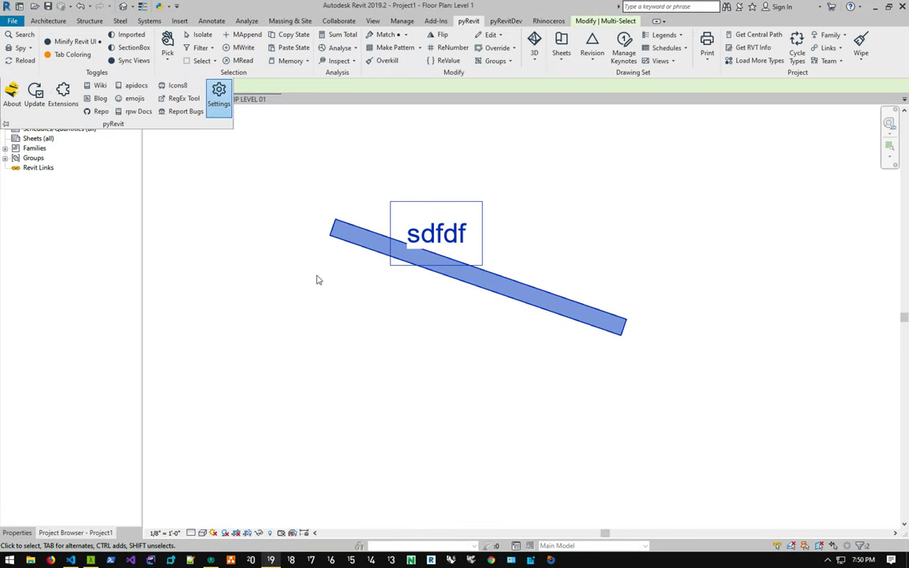
pyautogui.click(314, 263)
pyautogui.scroll(-1, 337, 288)
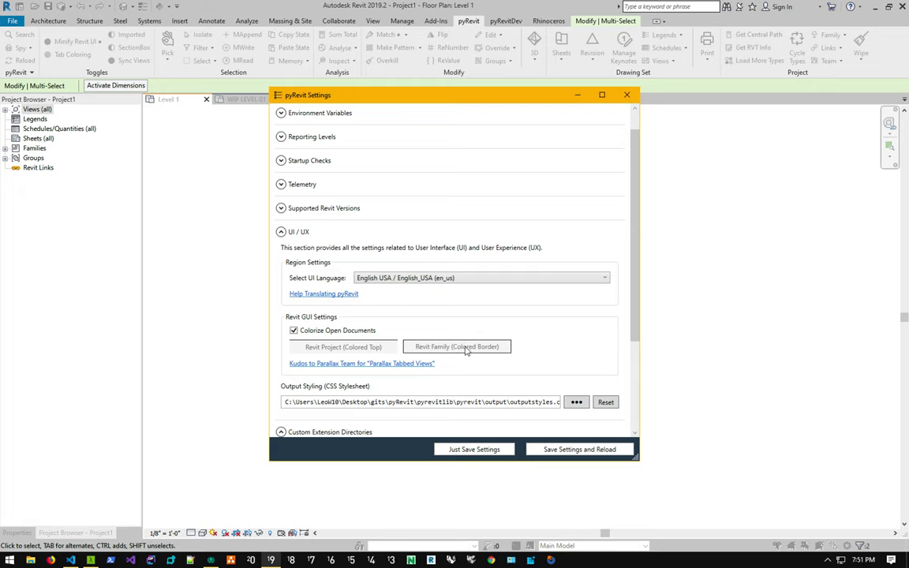
pyautogui.click(626, 94)
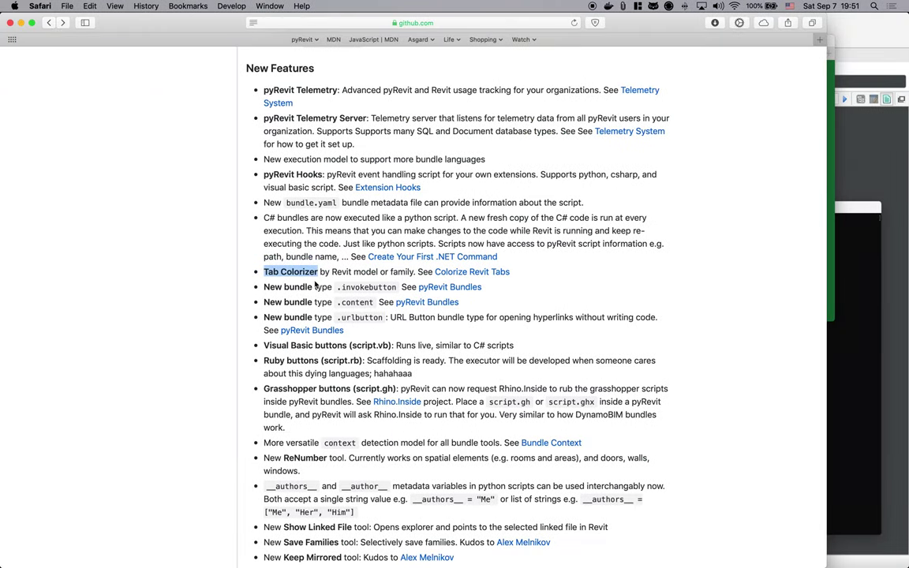
# - Highlight 'invokebutton' in the release notes, then select the wall and sdfdf note in Revit
pyautogui.scroll(-1, 315, 298)
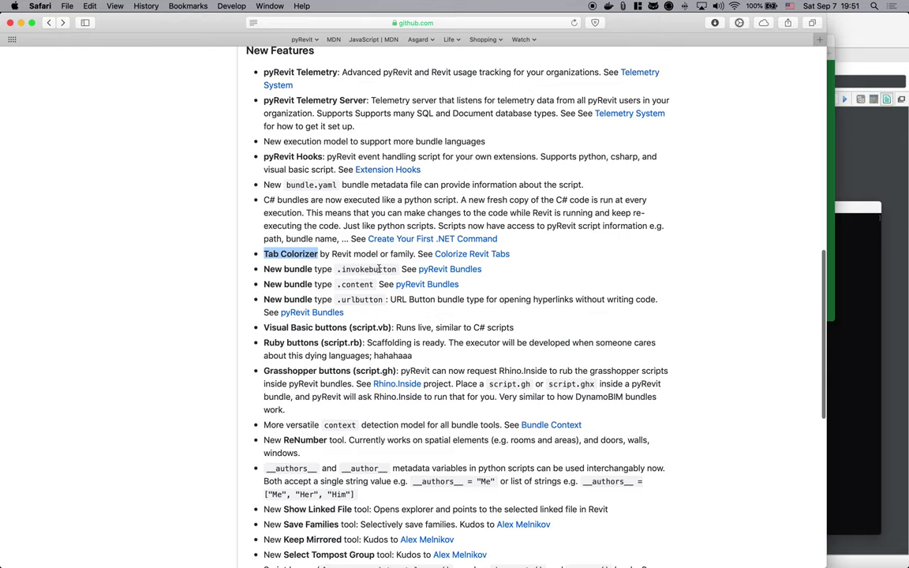
pyautogui.doubleClick(378, 269)
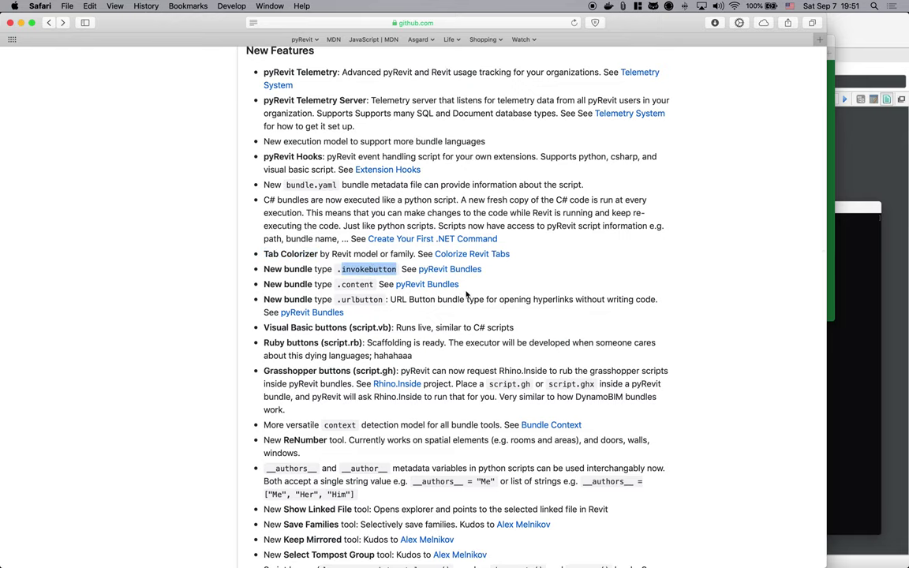
pyautogui.hotkey('ctrl', 'Right')
pyautogui.moveTo(448, 188); pyautogui.dragTo(394, 311)
pyautogui.click(506, 20)
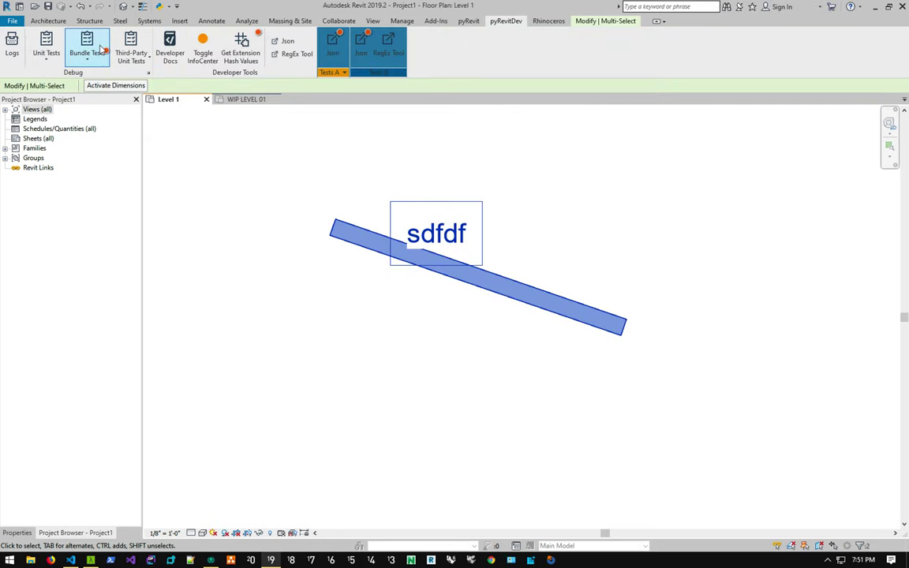
# - Open the Test Direct Class Invoke bundle folder from pyRevitDev's Bundle Tests with Alt
pyautogui.click(88, 57)
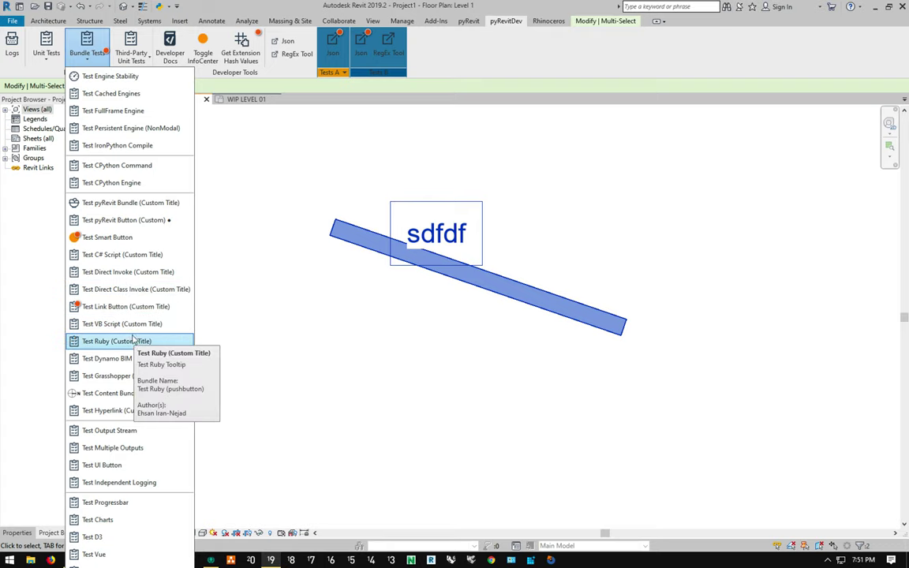
pyautogui.click(135, 289)
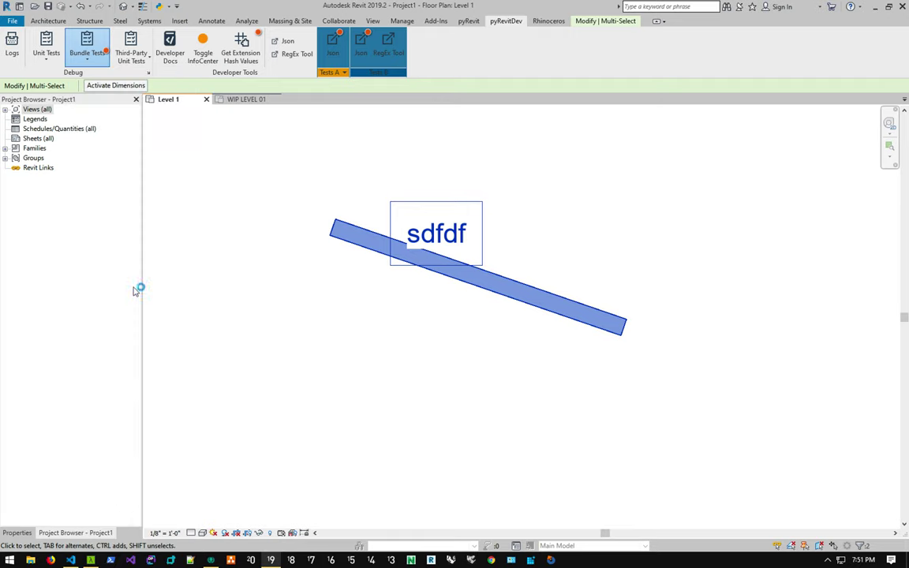
pyautogui.press('alt')
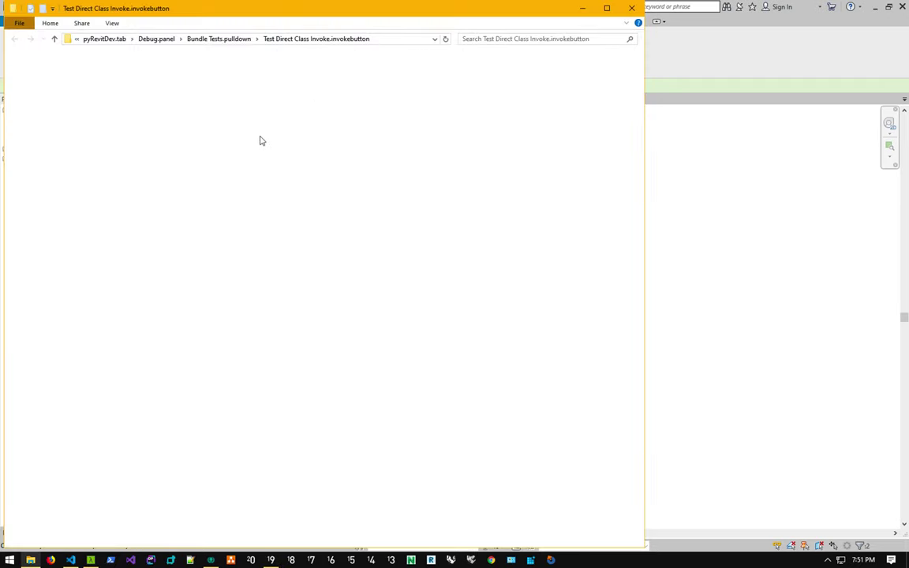
# - Open Test Direct Class Invoke's bundle.yaml in Notepad++ and inspect PyRevitTestLinkCommand and PyRevitTestLinkExternalCommand
pyautogui.rightClick(175, 76)
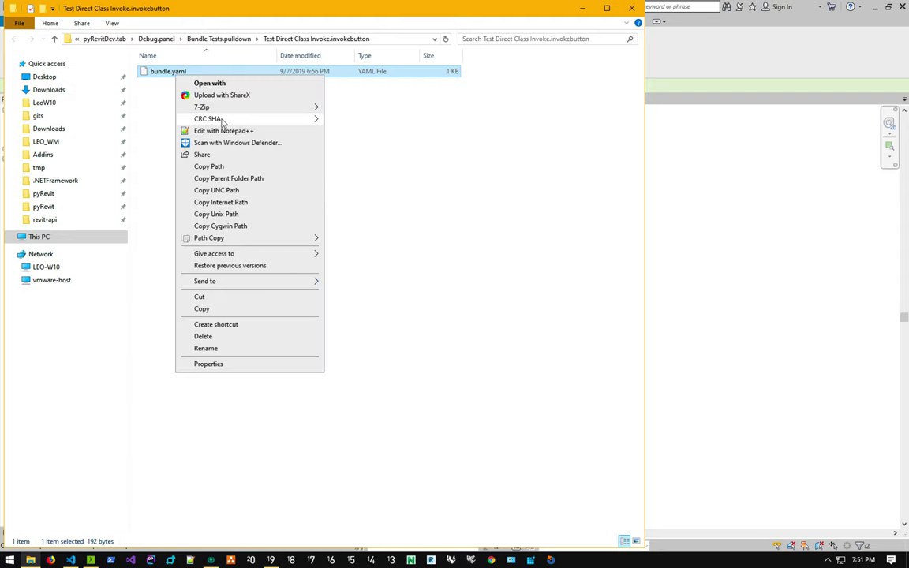
pyautogui.click(225, 130)
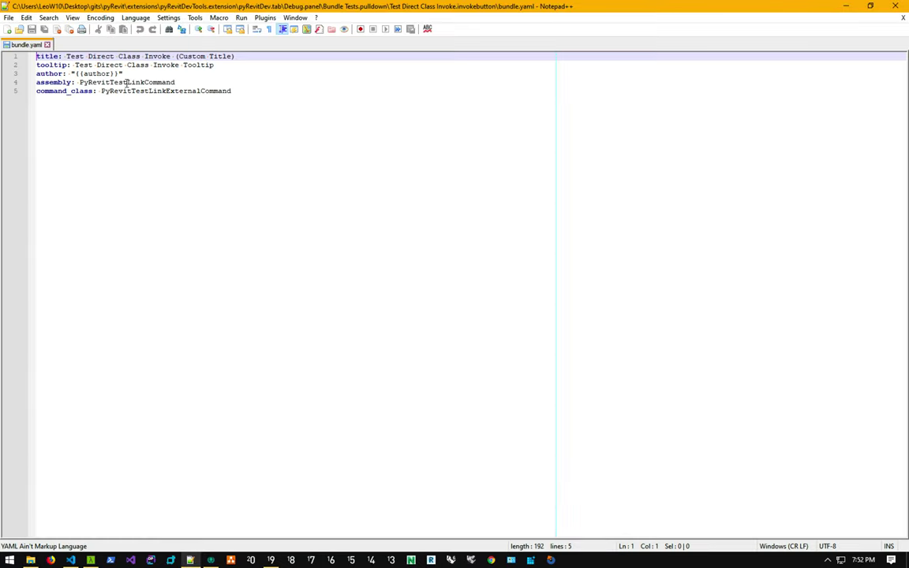
pyautogui.doubleClick(127, 82)
pyautogui.doubleClick(124, 91)
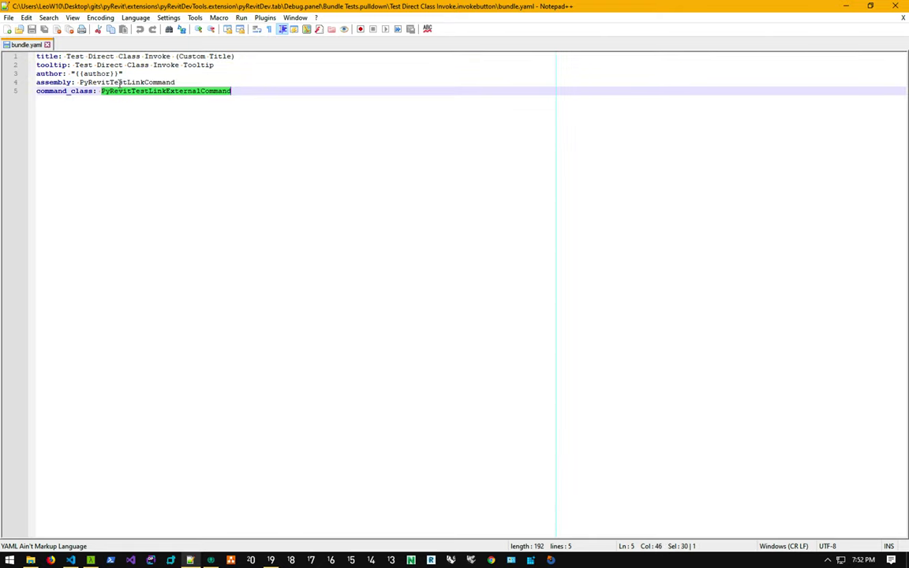
pyautogui.doubleClick(119, 82)
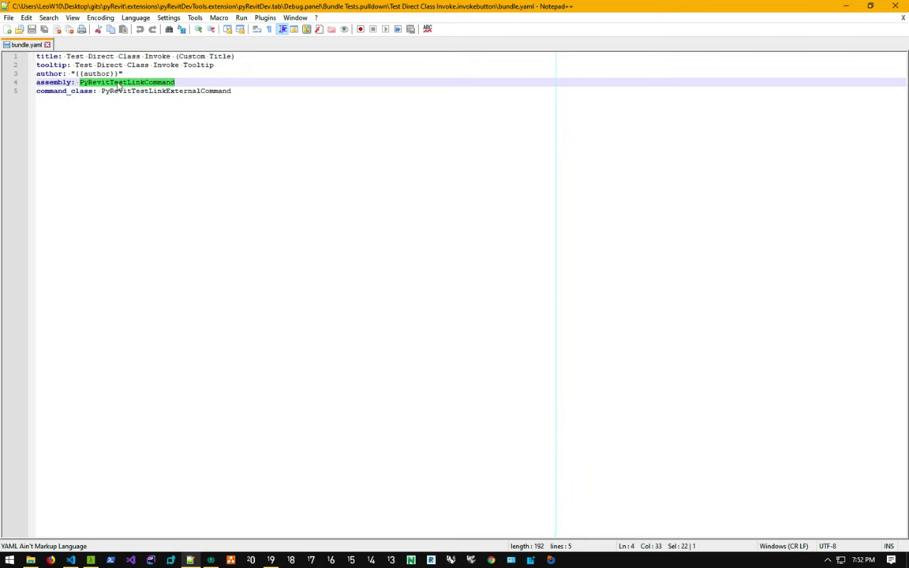
# - Open Test Direct Invoke's bundle.yaml in Notepad++ and inspect its assembly DLL name
pyautogui.click(845, 6)
pyautogui.click(233, 72)
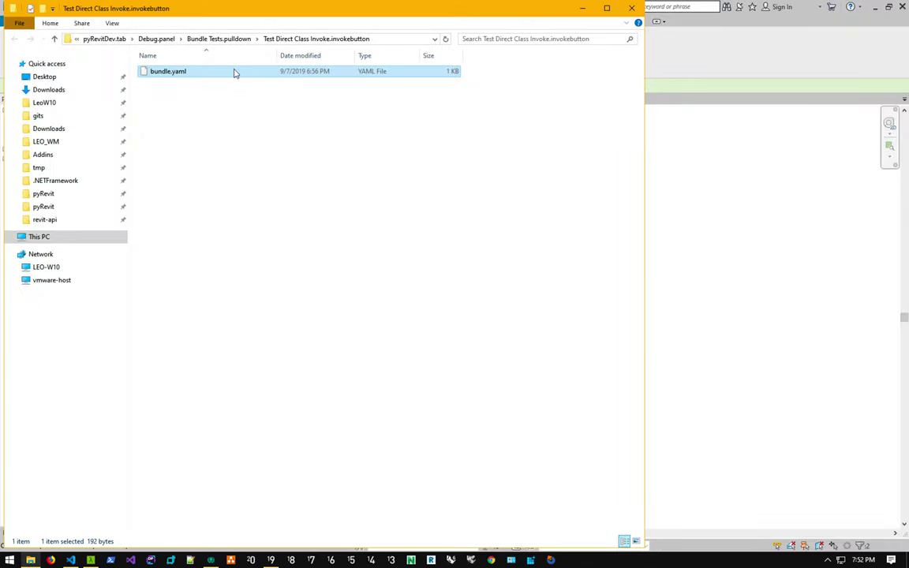
pyautogui.click(583, 8)
pyautogui.click(87, 44)
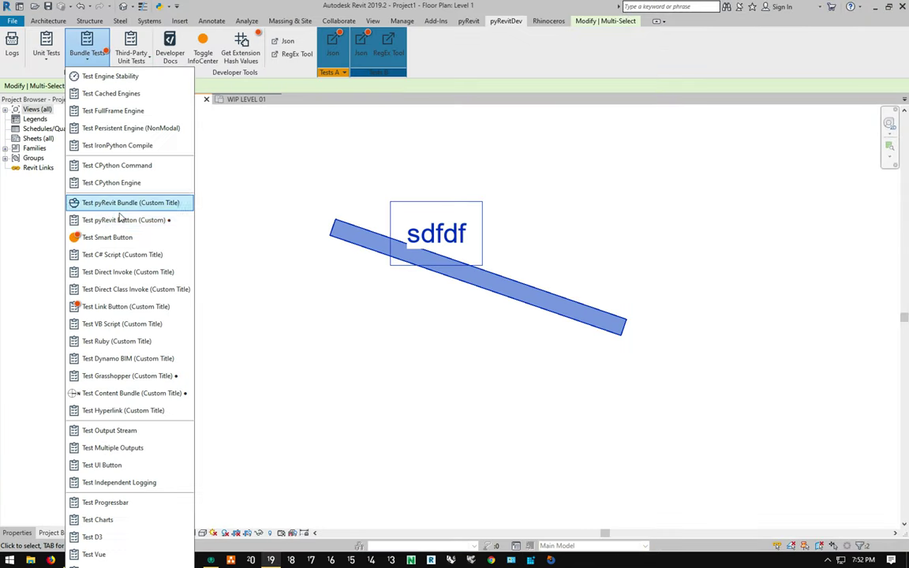
pyautogui.press('alt')
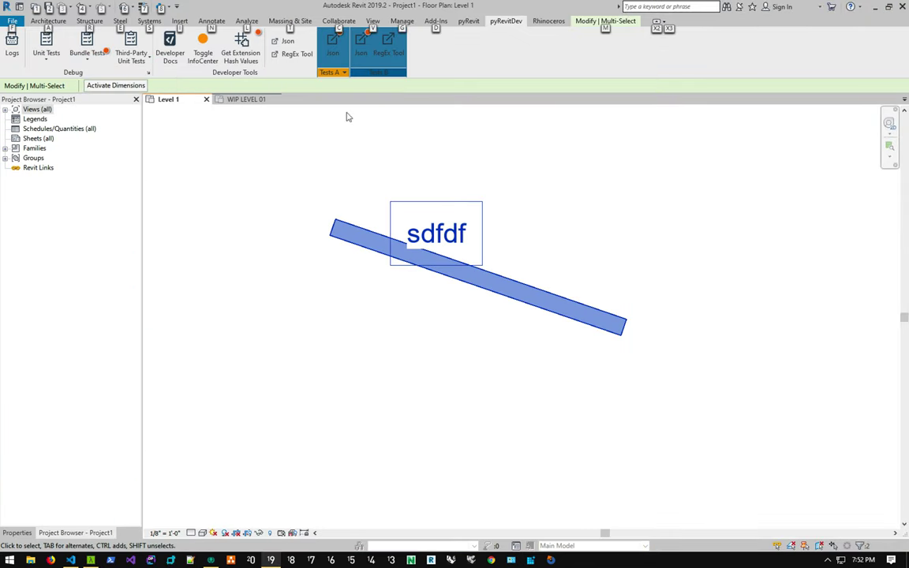
pyautogui.rightClick(166, 75)
pyautogui.click(262, 161)
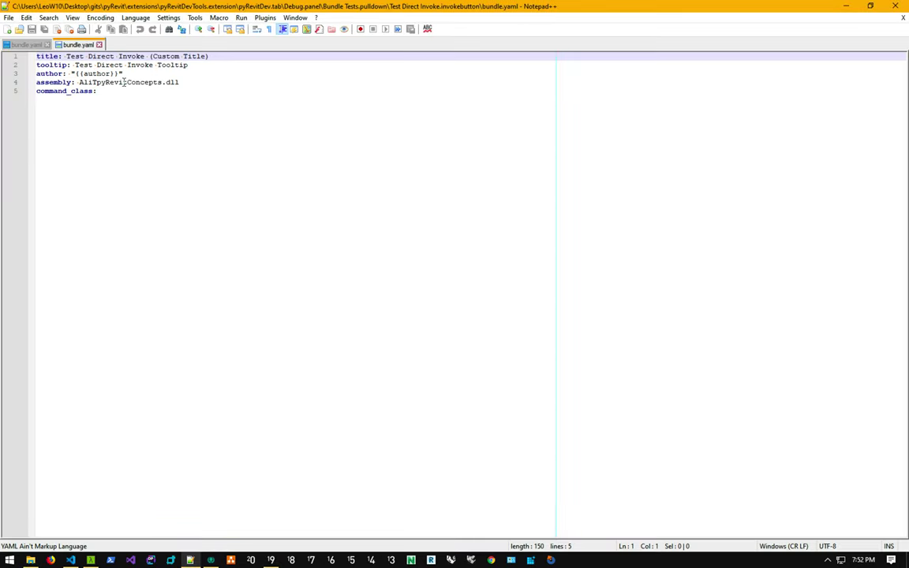
pyautogui.moveTo(79, 82); pyautogui.dragTo(180, 82)
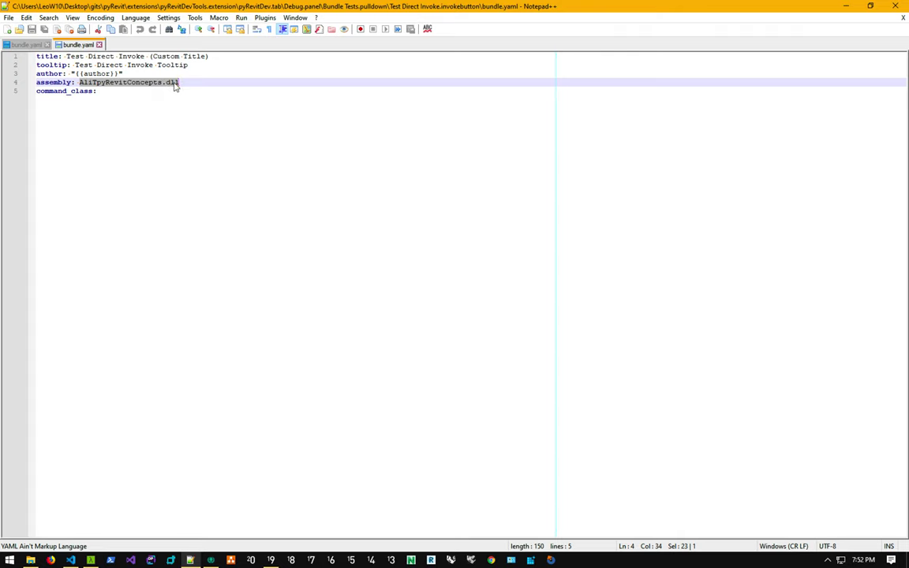
pyautogui.click(83, 85)
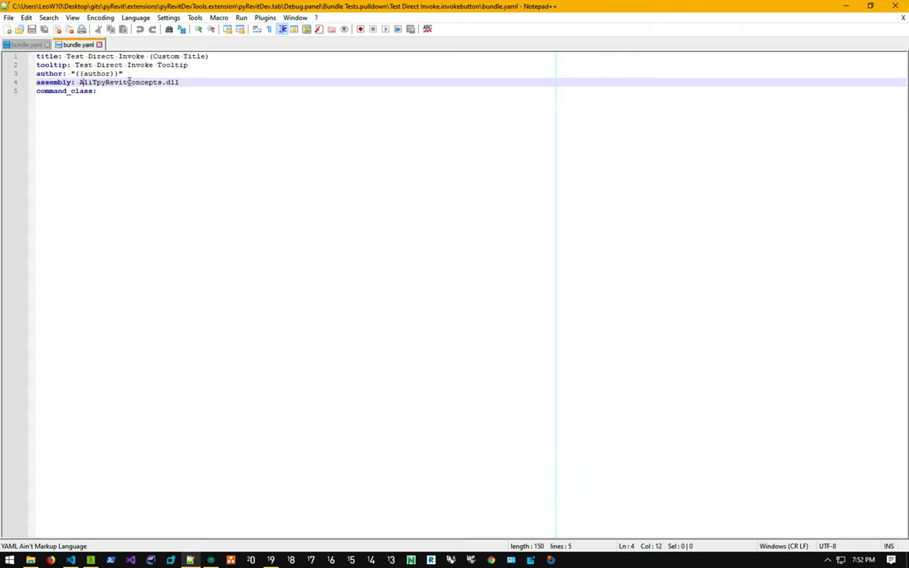
# - Close both bundle.yaml tabs and minimize Notepad++ and the folder window
pyautogui.click(97, 44)
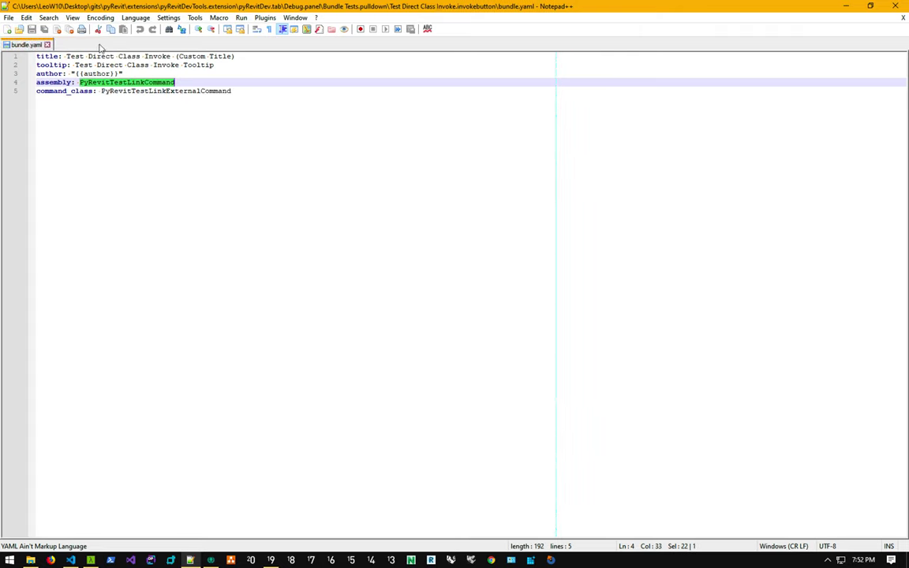
pyautogui.click(46, 44)
pyautogui.click(846, 6)
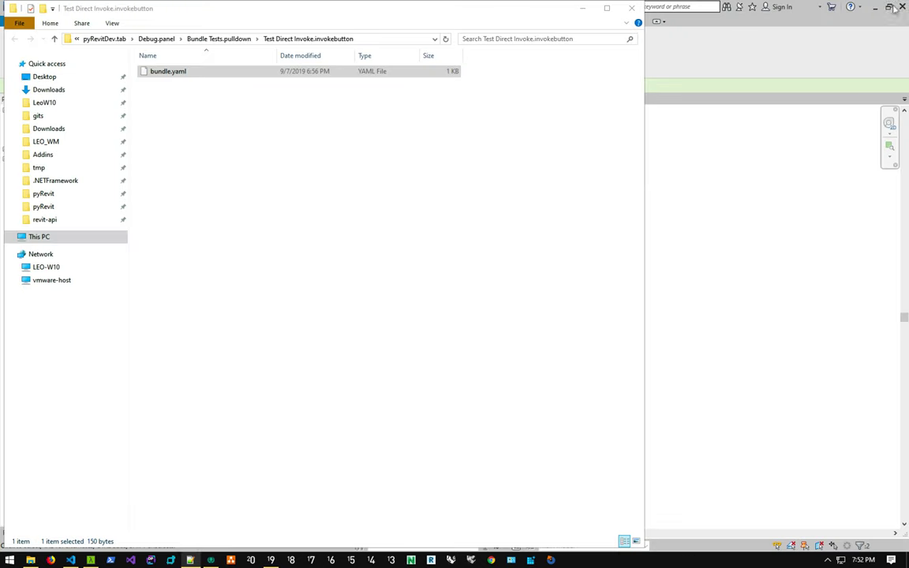
pyautogui.click(581, 9)
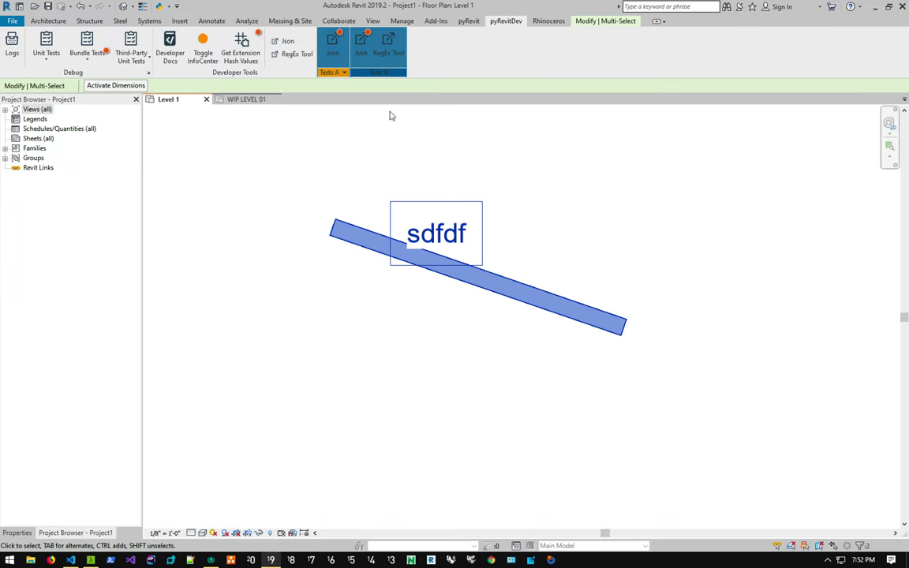
pyautogui.click(99, 45)
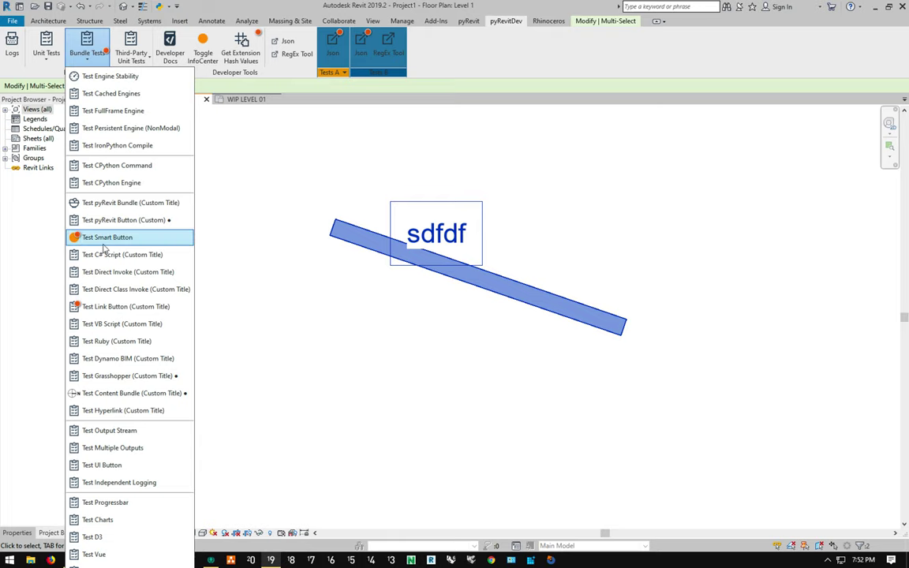
pyautogui.click(110, 271)
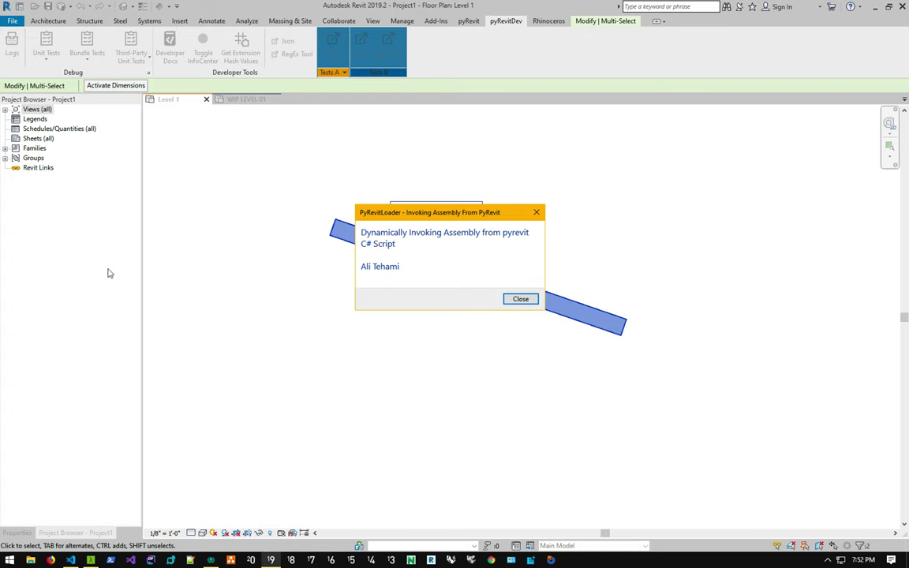
pyautogui.press('Return')
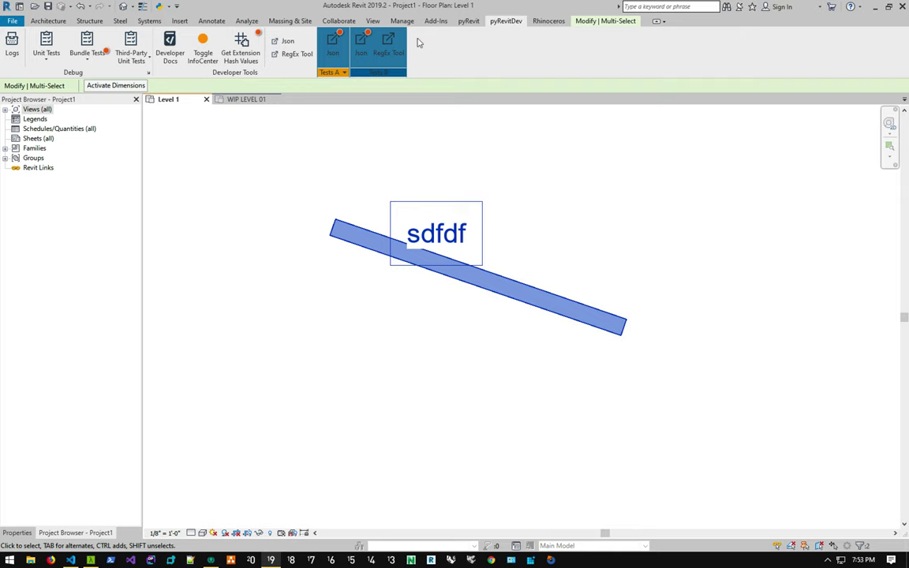
pyautogui.click(87, 44)
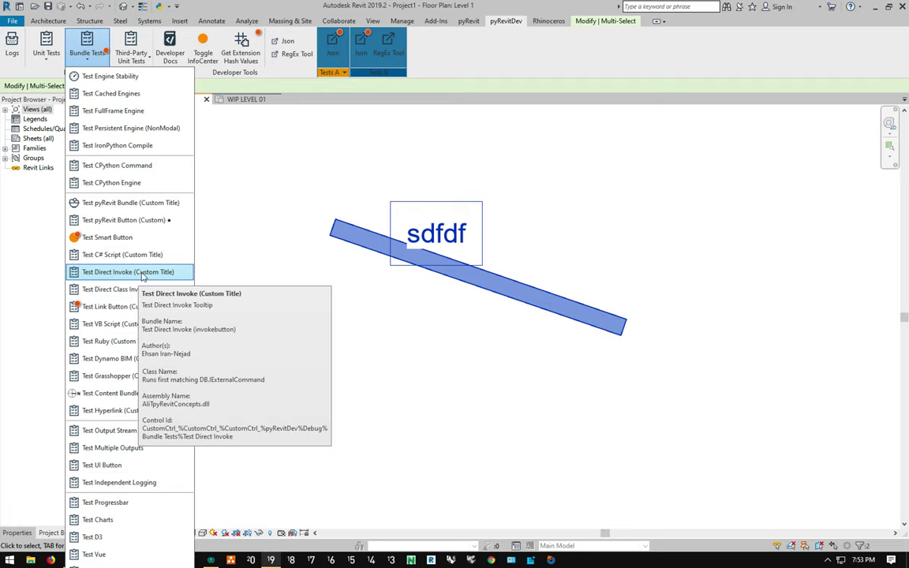
pyautogui.click(249, 189)
pyautogui.hotkey('ctrl', 'Left')
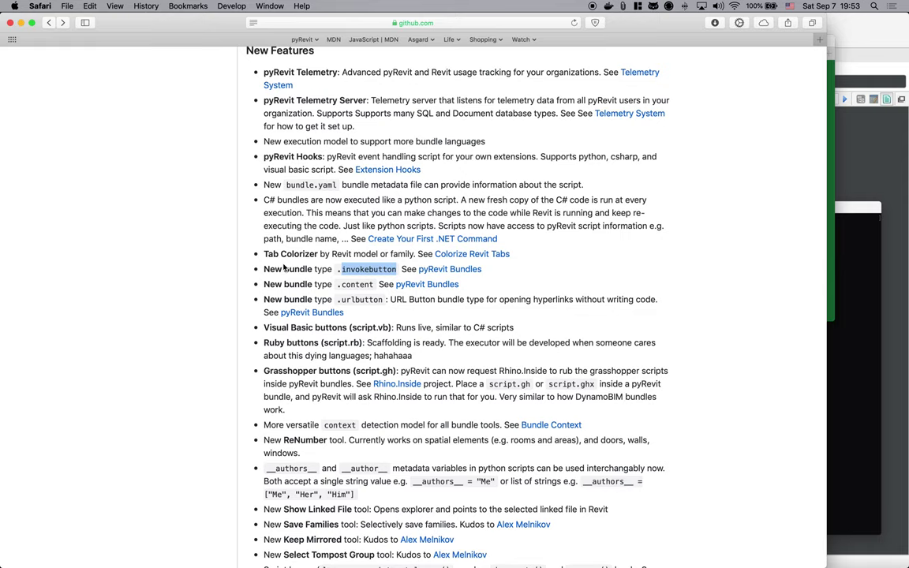
pyautogui.doubleClick(355, 284)
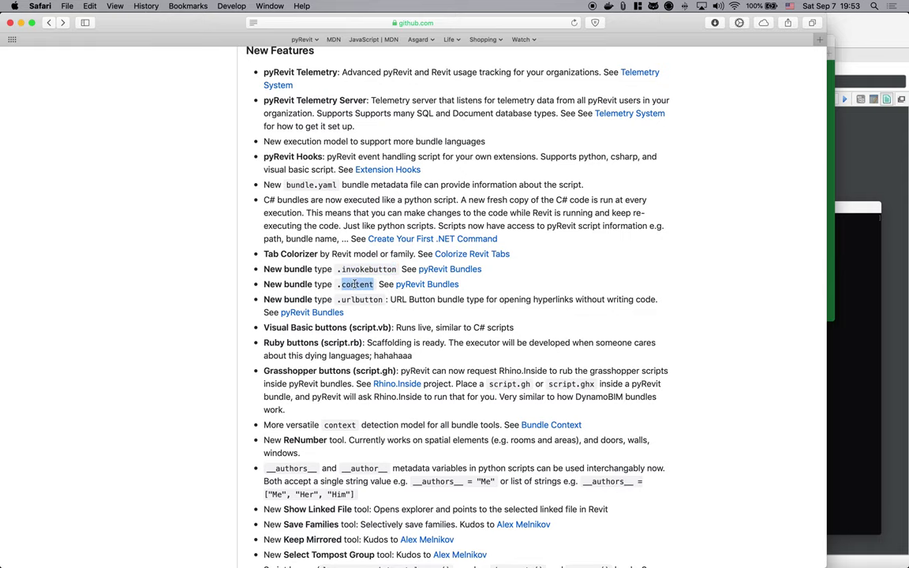
pyautogui.hotkey('ctrl', 'Right')
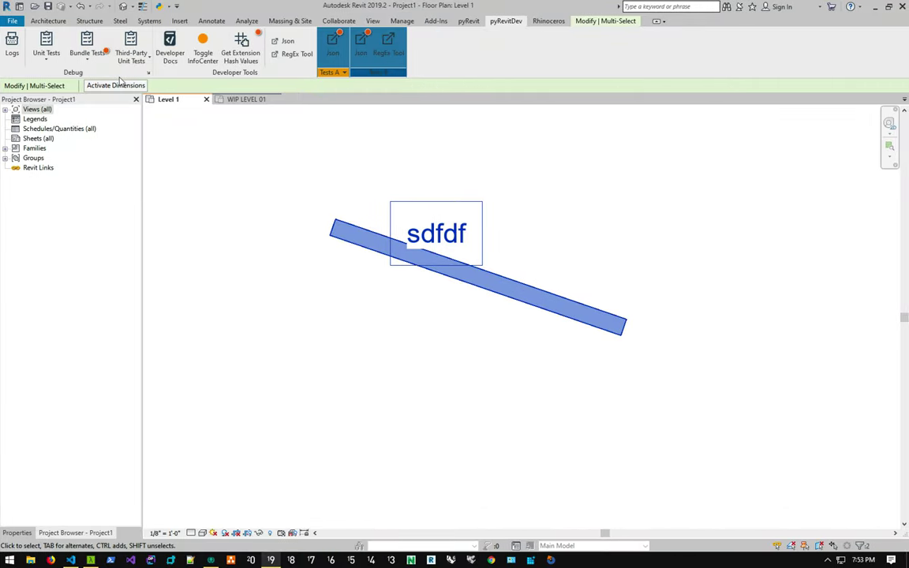
pyautogui.click(87, 47)
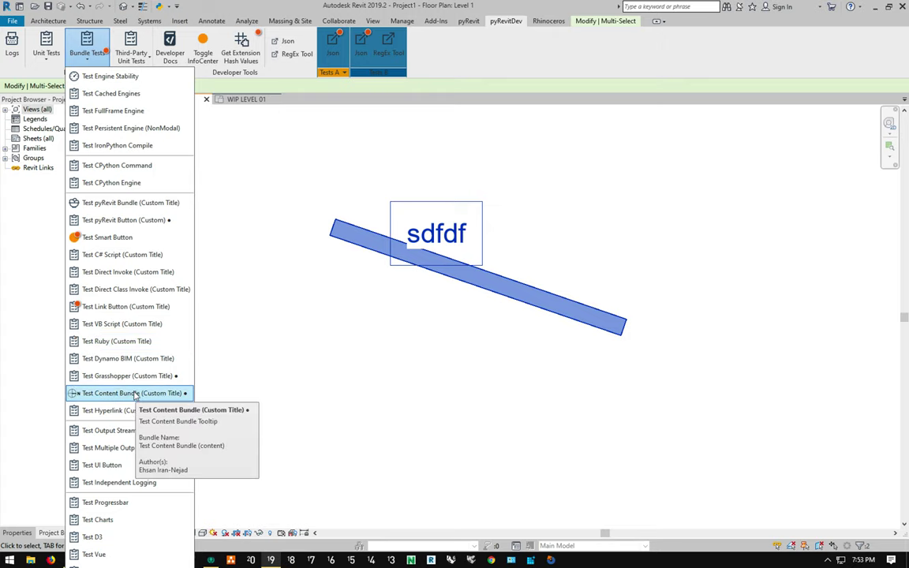
pyautogui.click(224, 341)
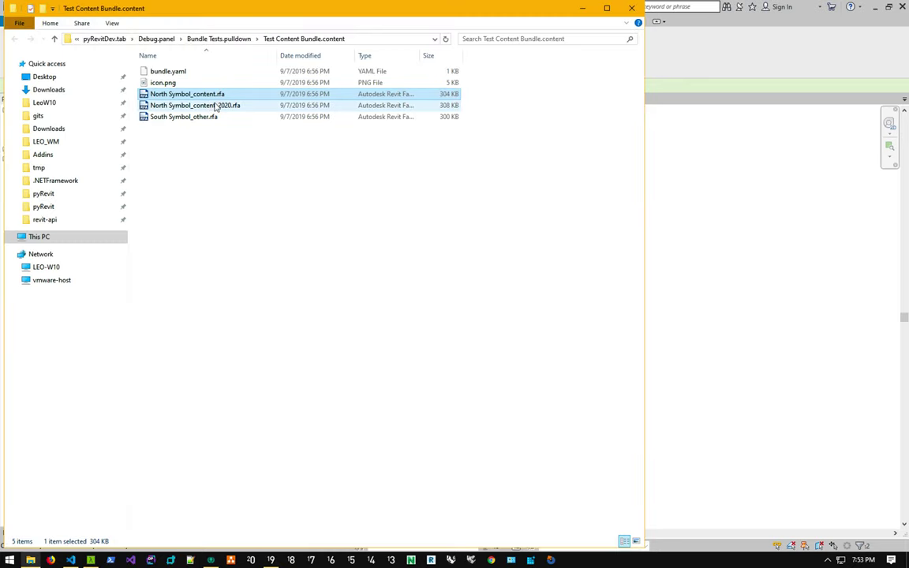
pyautogui.click(215, 106)
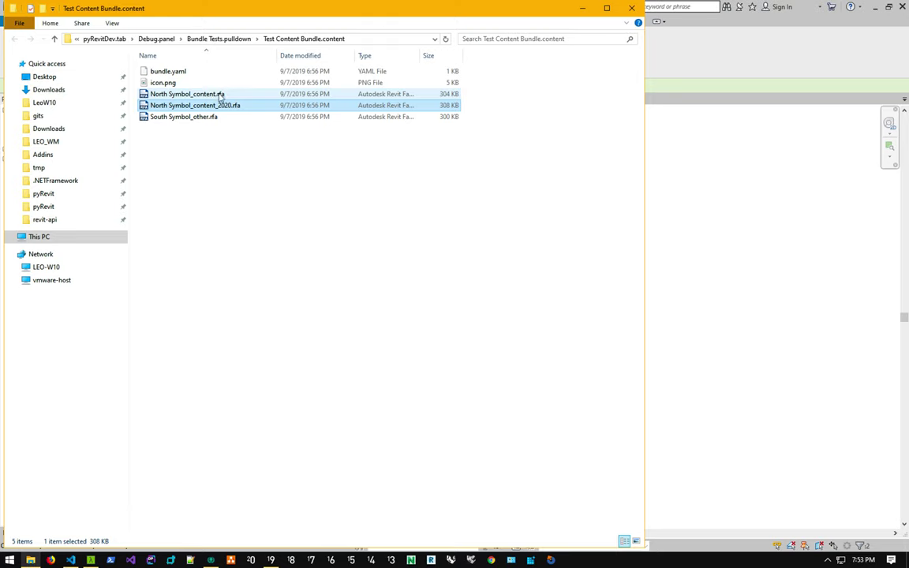
pyautogui.click(233, 93)
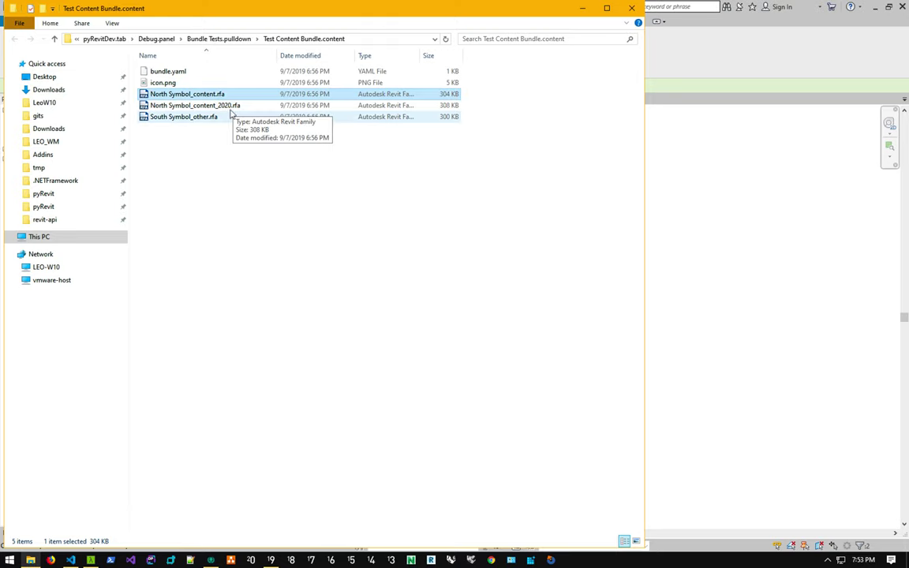
pyautogui.click(233, 116)
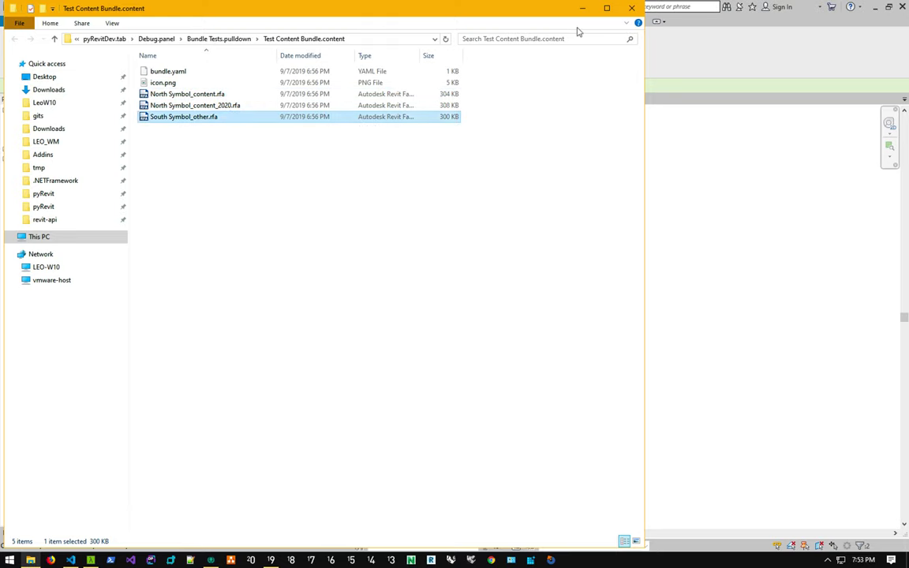
pyautogui.click(632, 8)
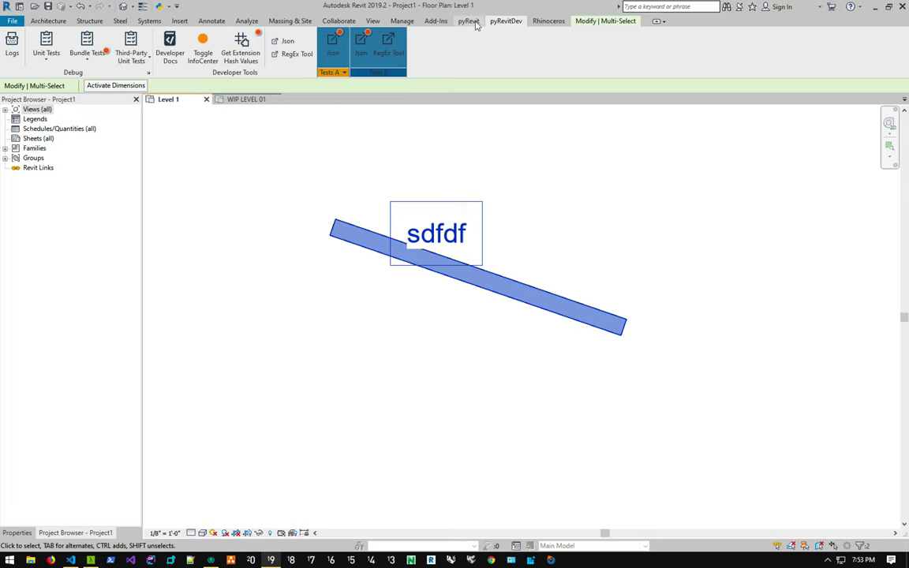
# - Place two north-arrow symbols on Level 1 with Test Content Bundle
pyautogui.scroll(1, 420, 32)
pyautogui.keyDown('shift'); pyautogui.click(387, 34); pyautogui.keyUp('shift')
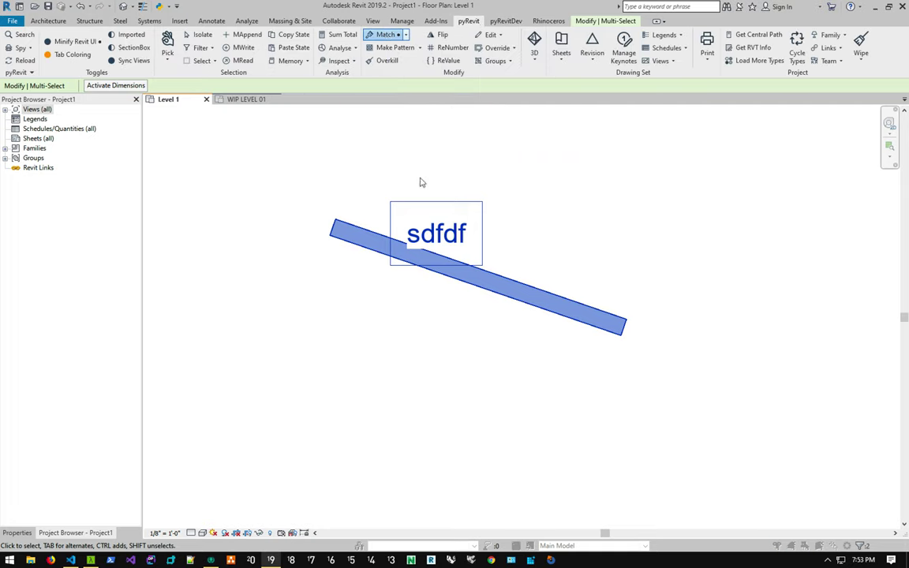
pyautogui.click(551, 150)
pyautogui.scroll(-1, 477, 37)
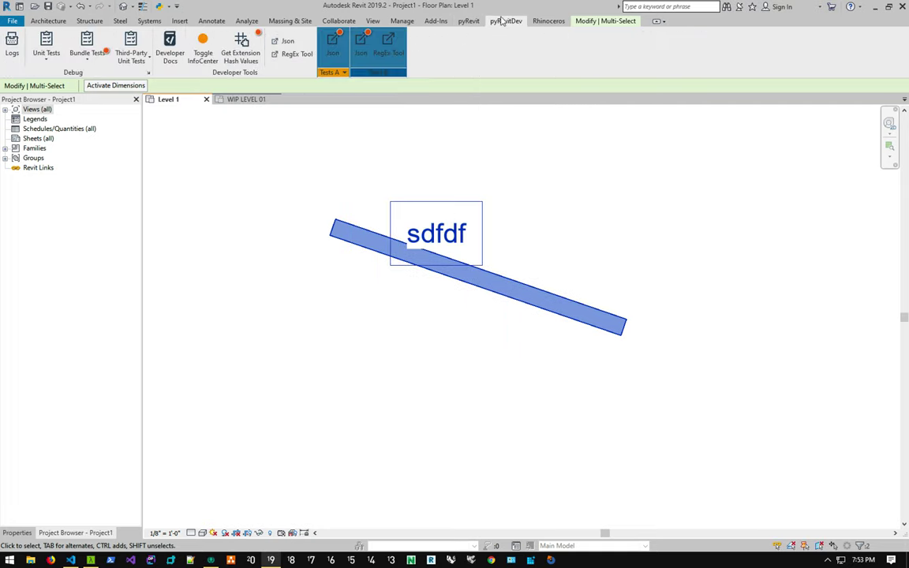
pyautogui.click(93, 41)
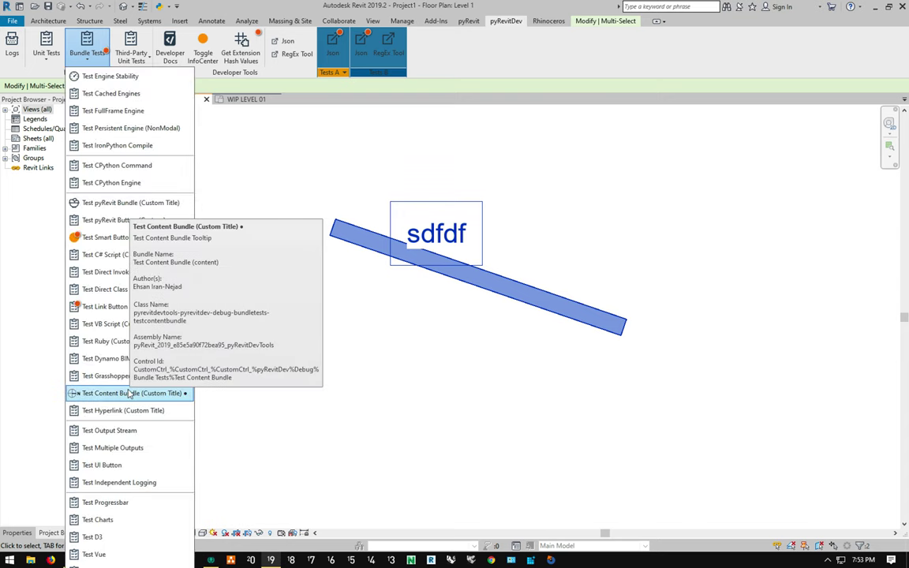
pyautogui.click(128, 393)
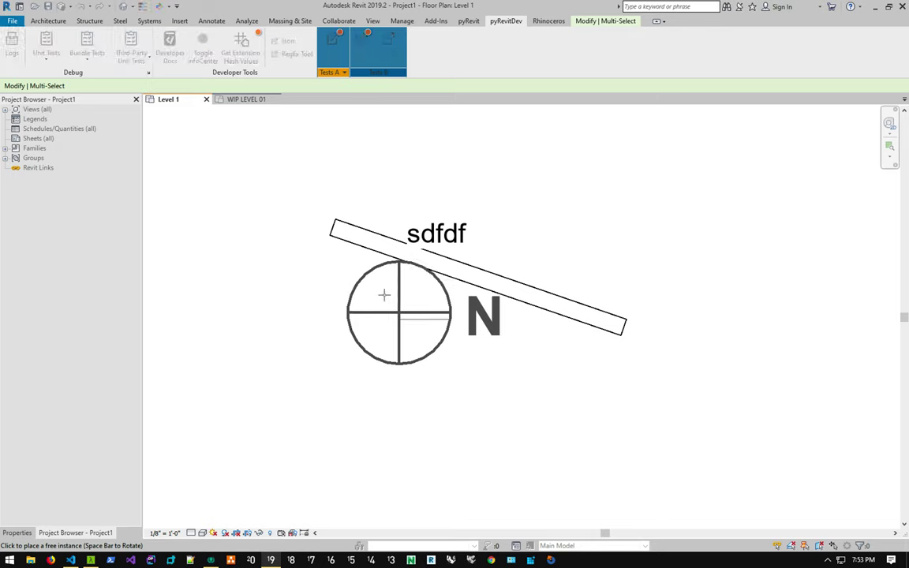
pyautogui.click(324, 326)
pyautogui.click(252, 258)
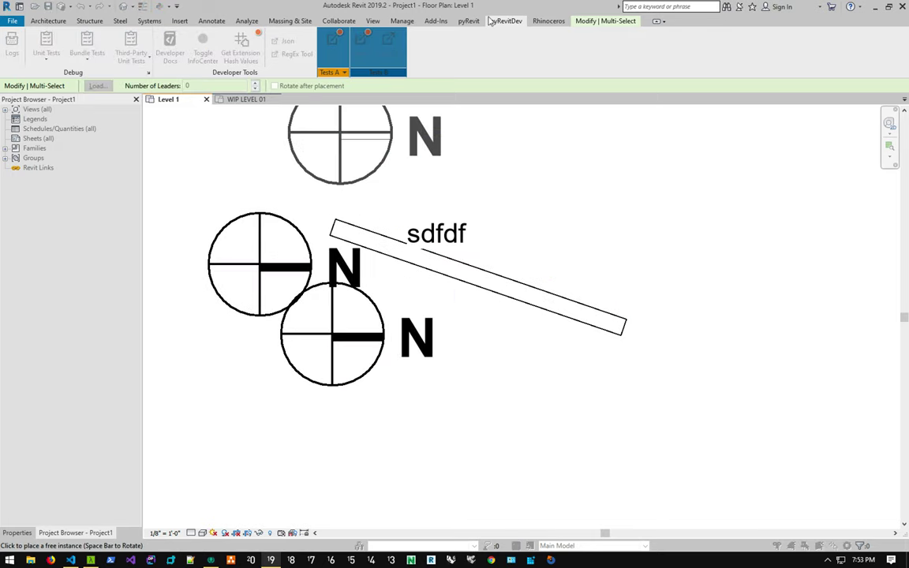
pyautogui.press('Escape')
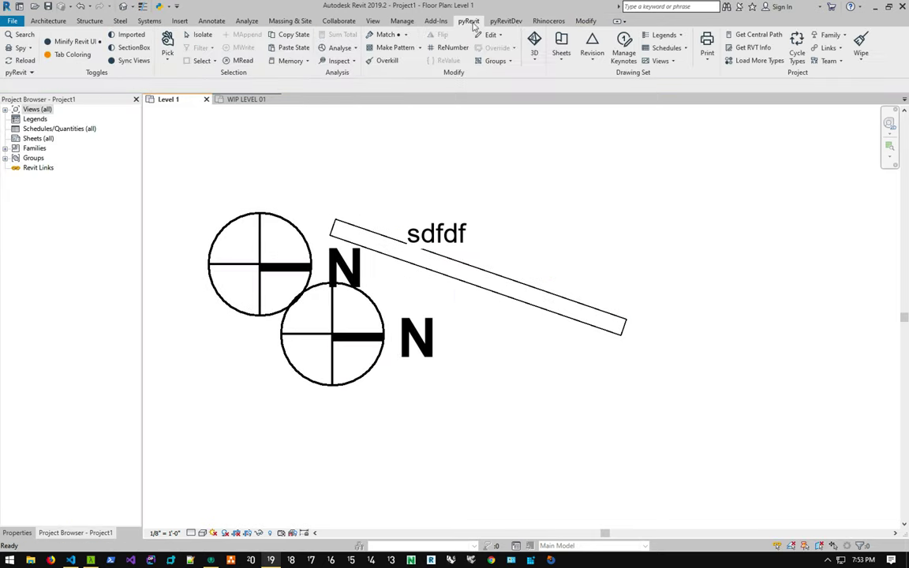
# - Place two south-arrow symbols using Test Content Bundle's alternate family
pyautogui.click(489, 22)
pyautogui.click(87, 44)
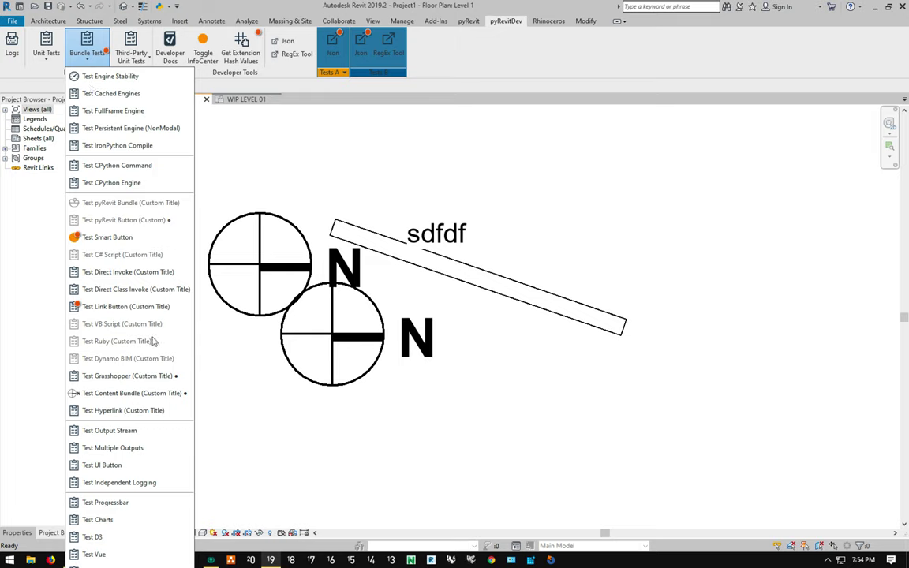
pyautogui.click(150, 392)
pyautogui.click(484, 387)
pyautogui.click(608, 241)
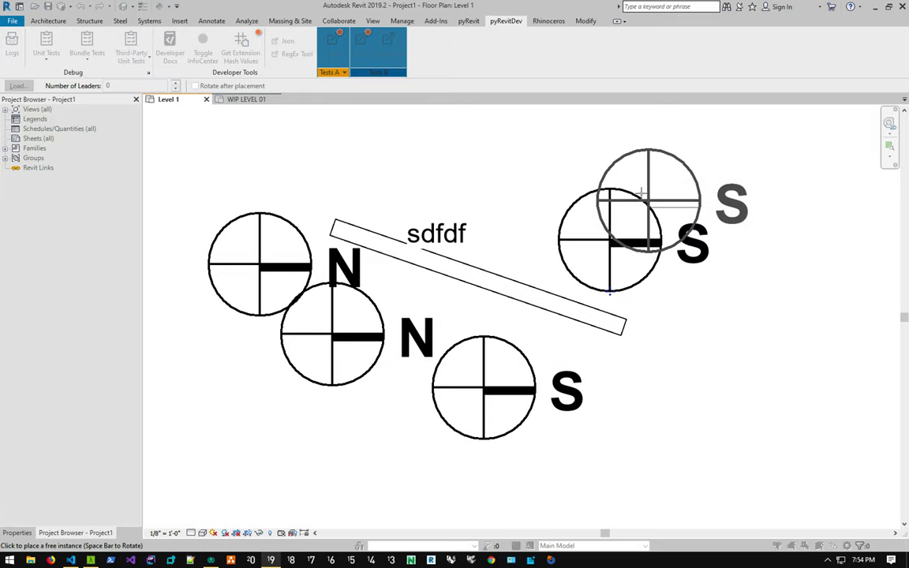
pyautogui.press('Escape')
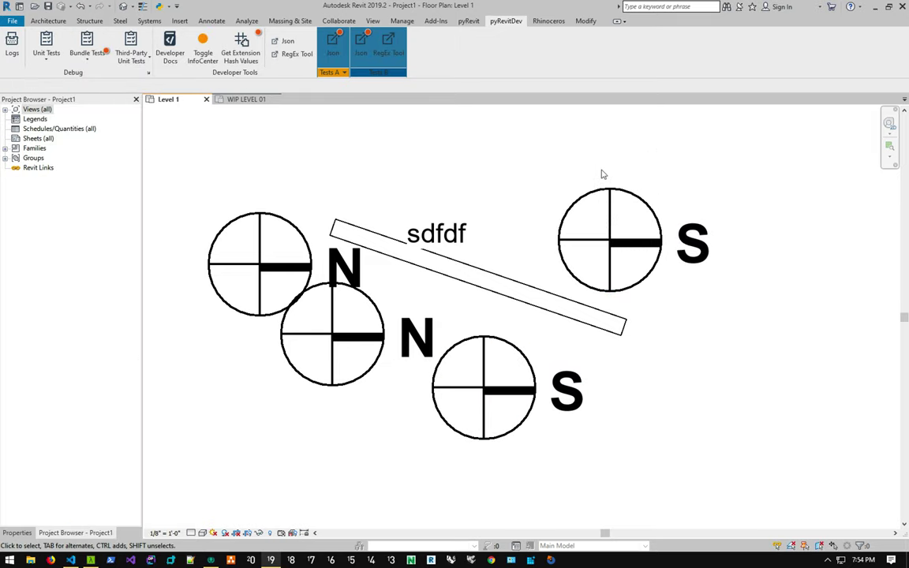
# - Bring up the release notes and highlight the word urlbutton
pyautogui.click(469, 20)
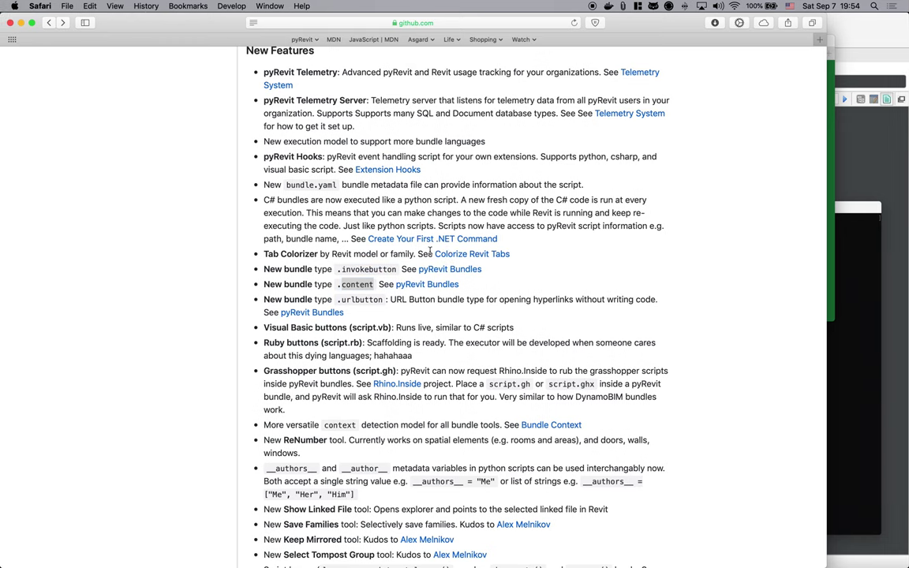
pyautogui.doubleClick(321, 255)
pyautogui.doubleClick(357, 263)
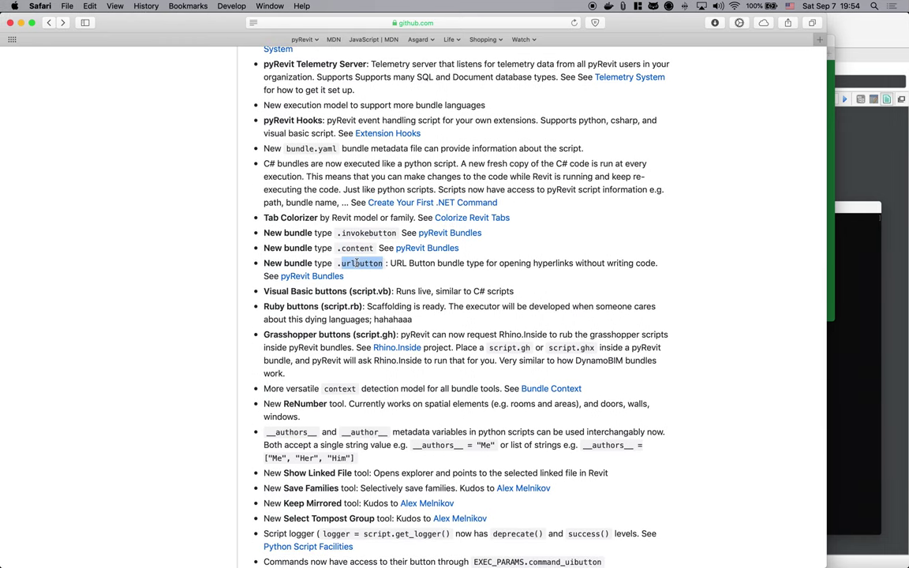
# - Open the Test Hyperlink bundle's folder from pyRevitDev's Bundle Tests
pyautogui.hotkey('ctrl', 'Right')
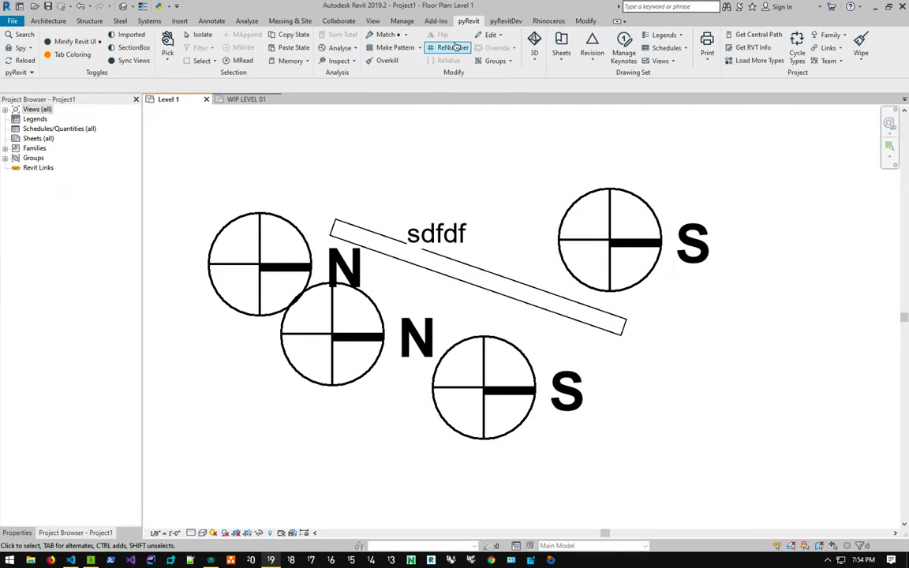
pyautogui.click(30, 72)
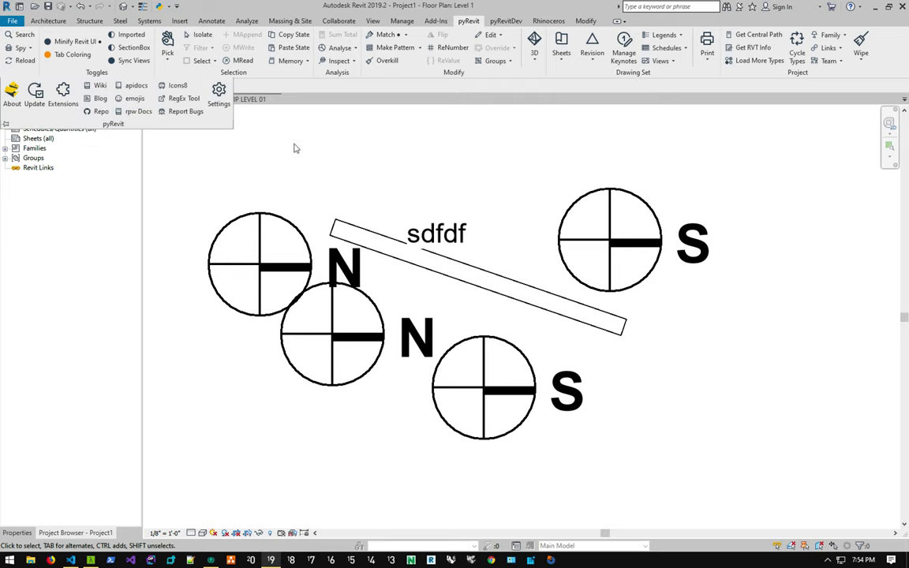
pyautogui.click(507, 21)
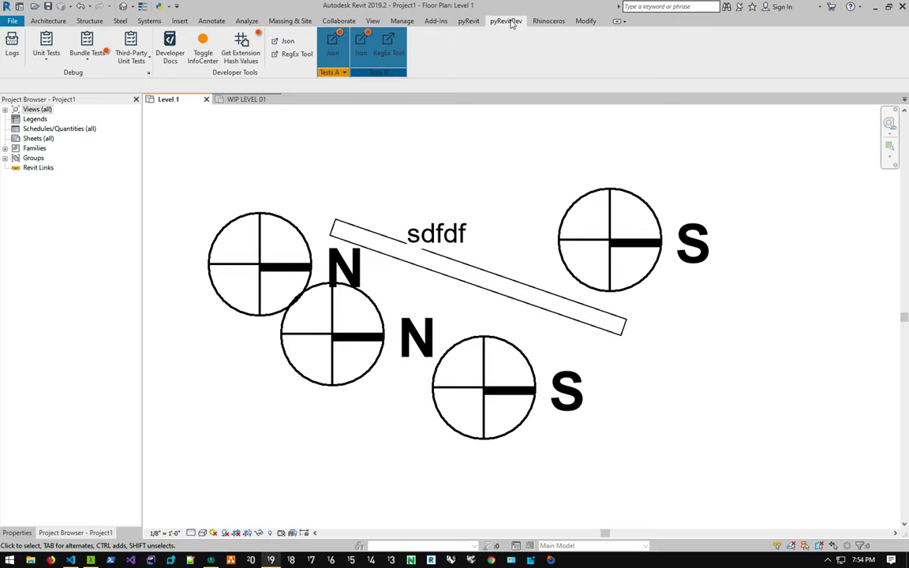
pyautogui.click(86, 46)
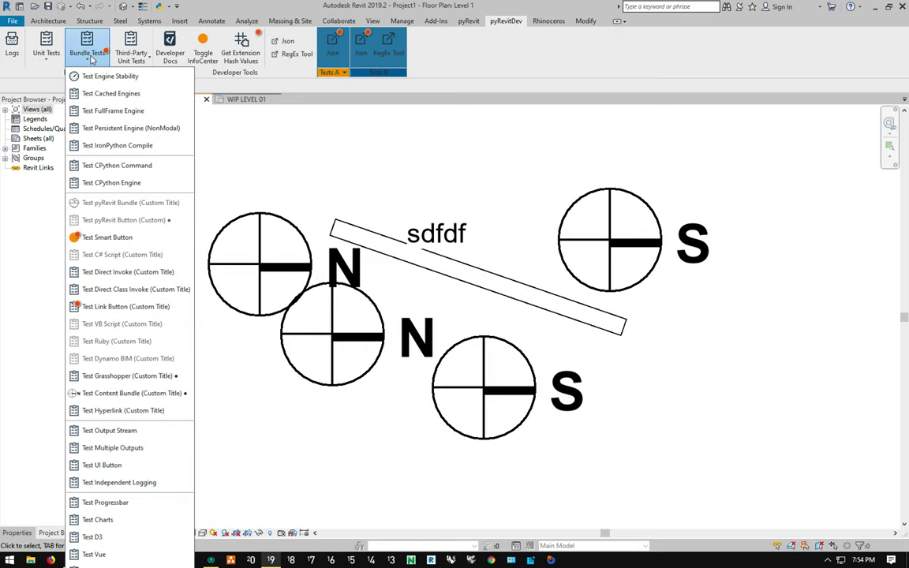
pyautogui.click(115, 411)
pyautogui.press('alt')
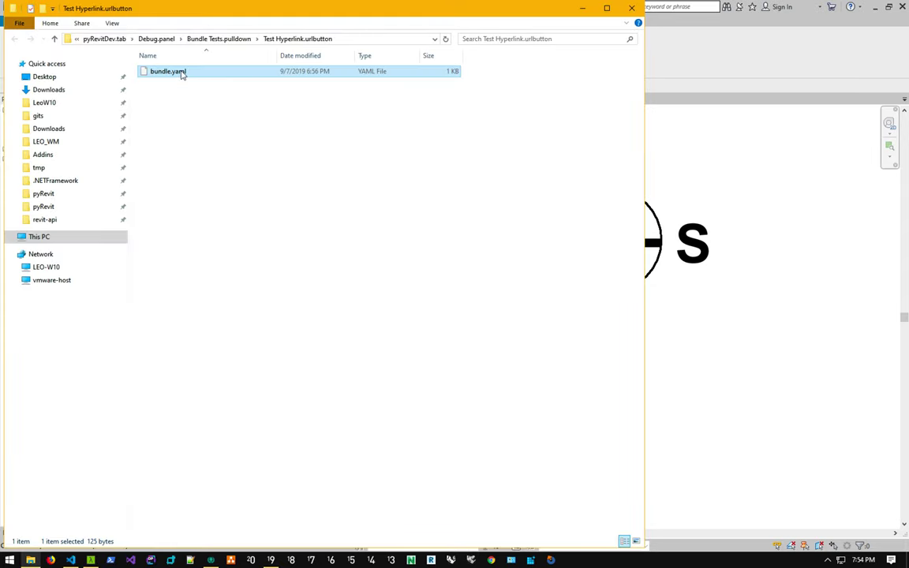
# - Inspect the hyperlink setting in Test Hyperlink's bundle.yaml, then close the editor and folder
pyautogui.rightClick(181, 73)
pyautogui.click(236, 128)
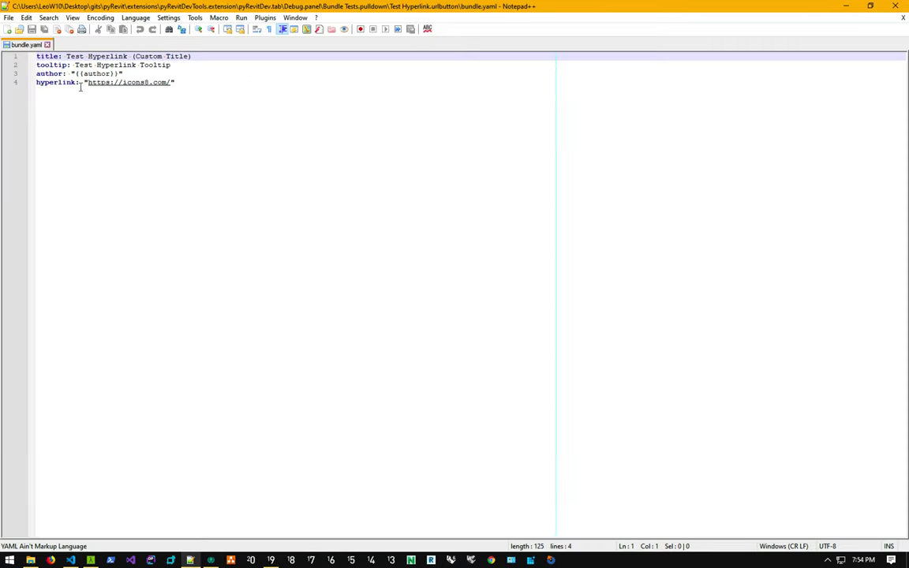
pyautogui.doubleClick(63, 84)
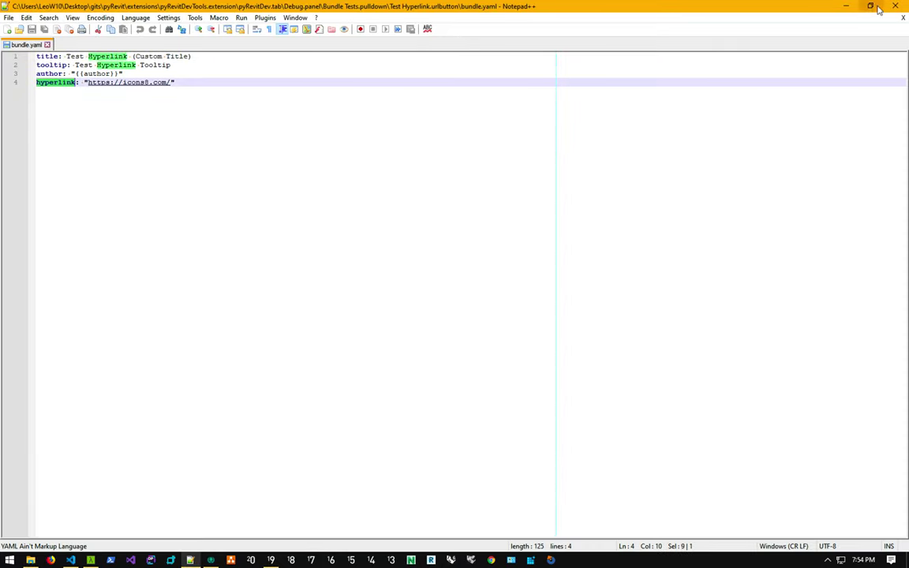
pyautogui.click(845, 5)
pyautogui.click(588, 8)
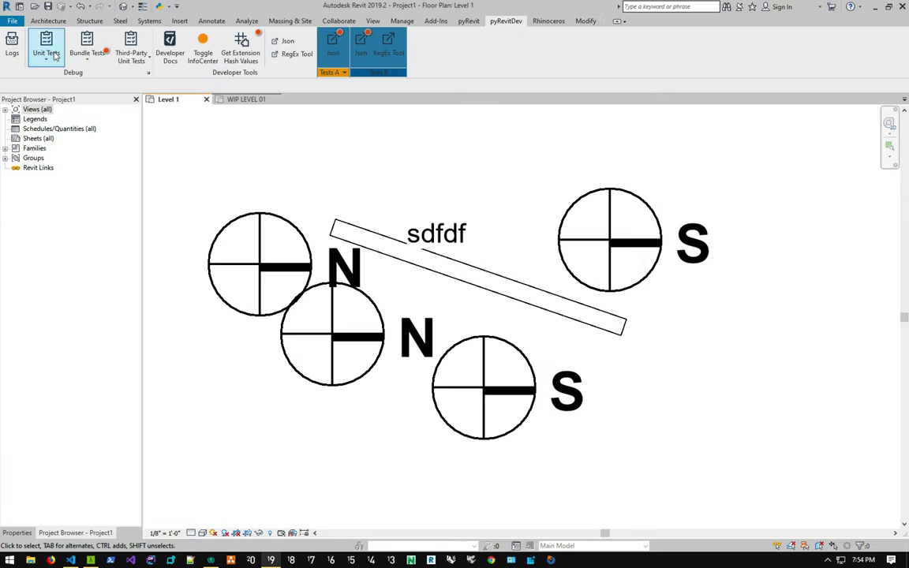
# - Run Test Hyperlink to open icons8.com, close the browser, and highlight .urlbutton
pyautogui.click(87, 43)
pyautogui.click(139, 406)
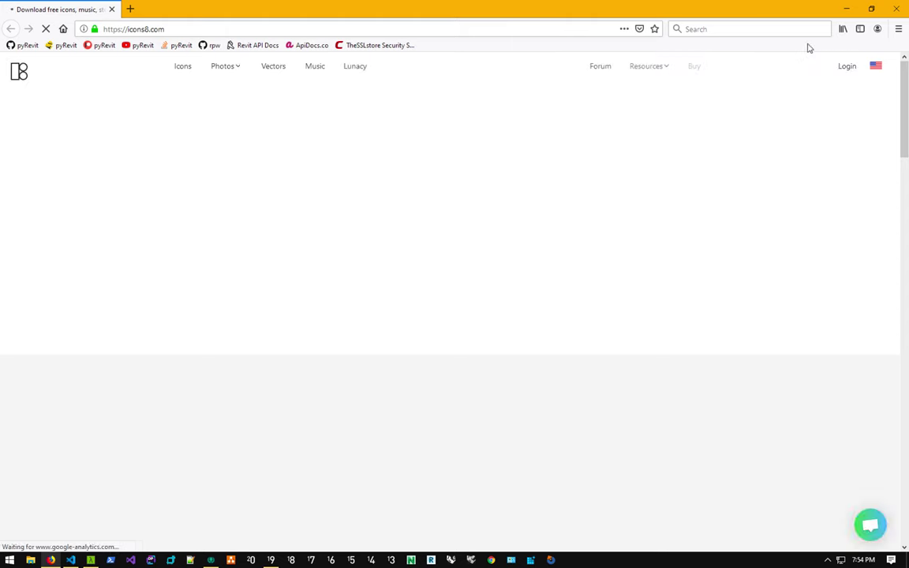
pyautogui.click(895, 9)
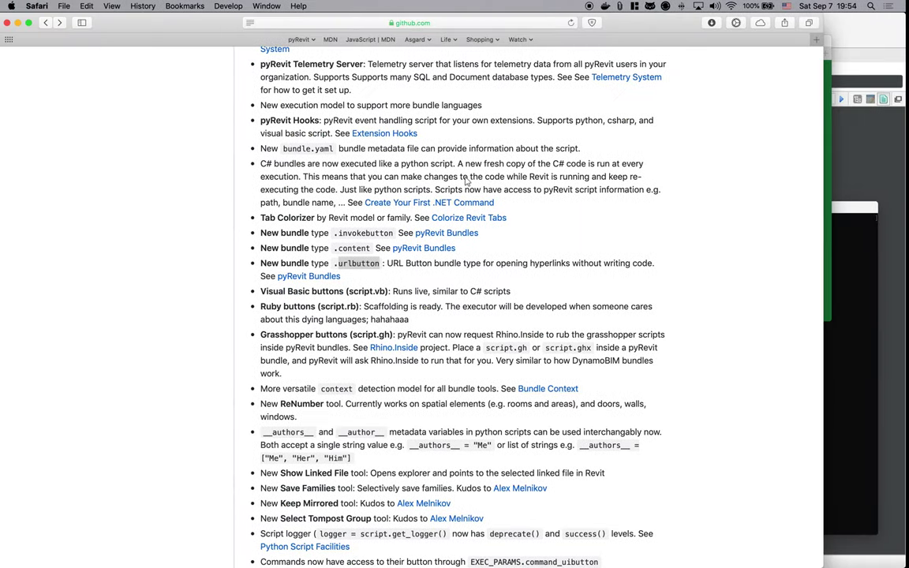
pyautogui.doubleClick(361, 263)
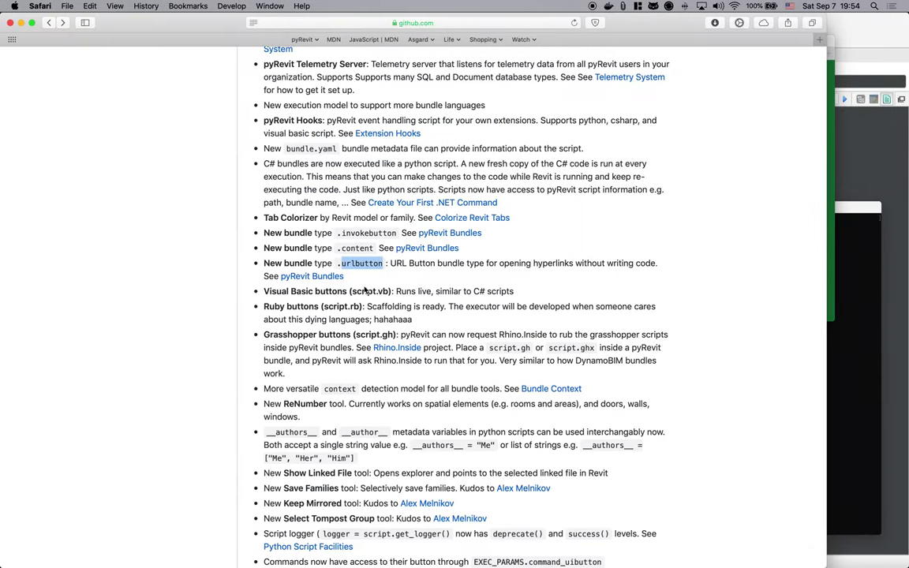
# - Scroll the release notes and highlight script.vb in the Visual Basic entry
pyautogui.scroll(-1, 361, 287)
pyautogui.click(291, 270)
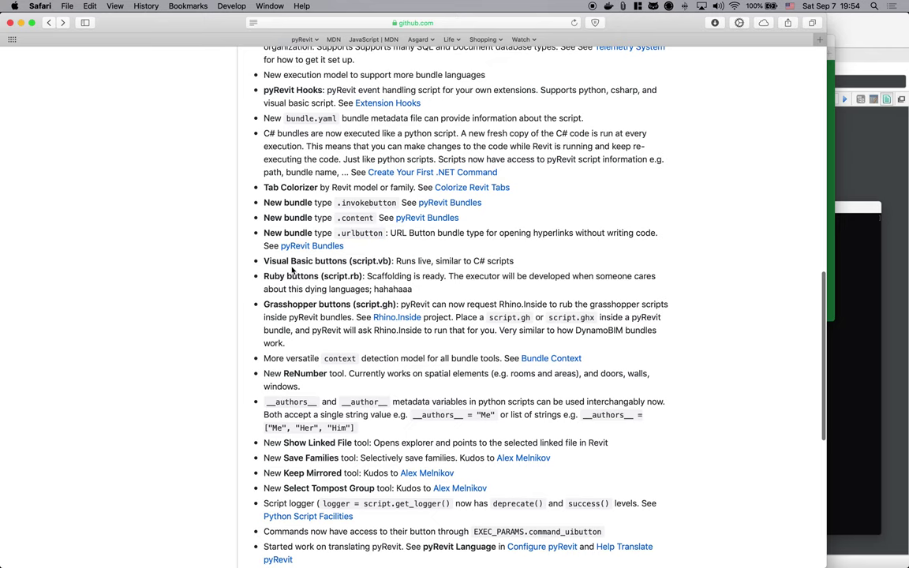
pyautogui.scroll(-1, 292, 270)
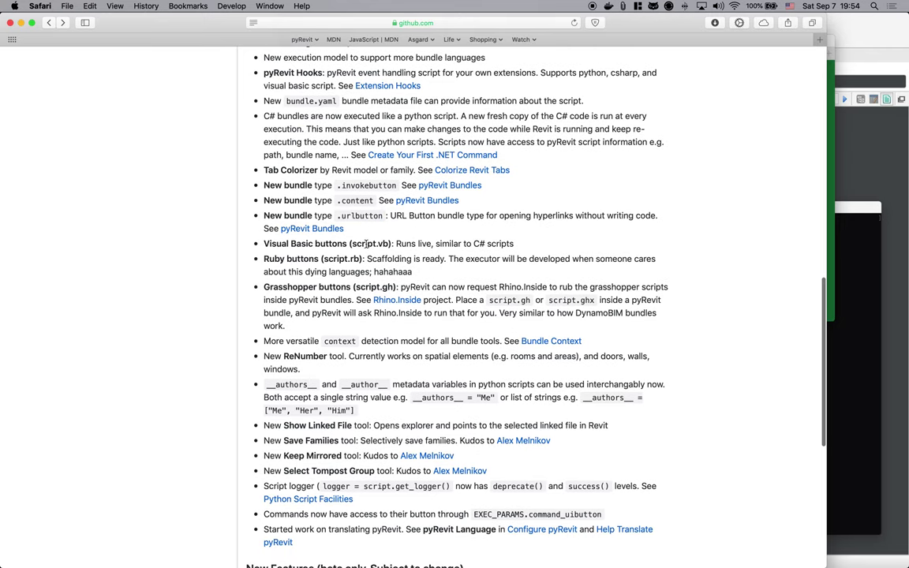
pyautogui.doubleClick(365, 243)
# - Select the wall and sdfdf text, run Test VB Script, and dismiss its Hello World messages
pyautogui.hotkey('ctrl', 'Right')
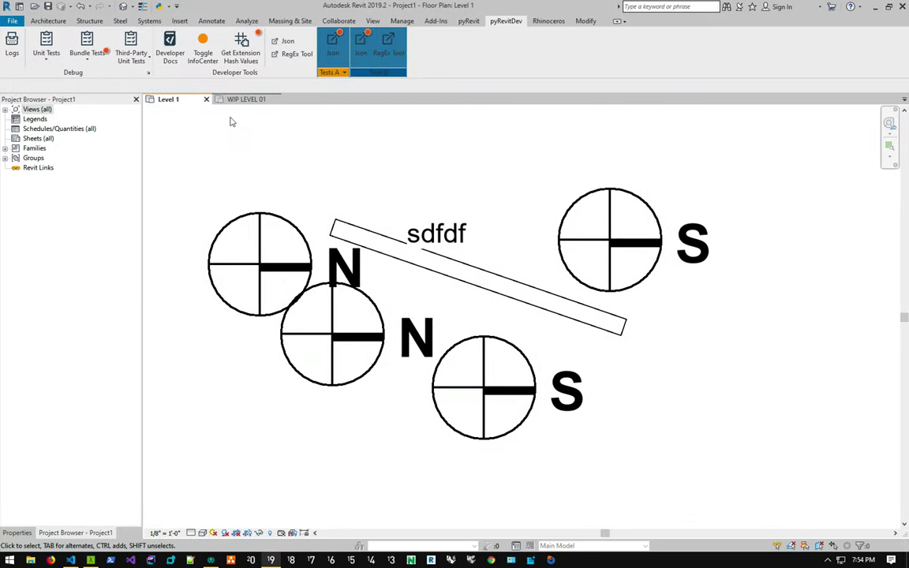
pyautogui.moveTo(377, 170); pyautogui.dragTo(414, 267)
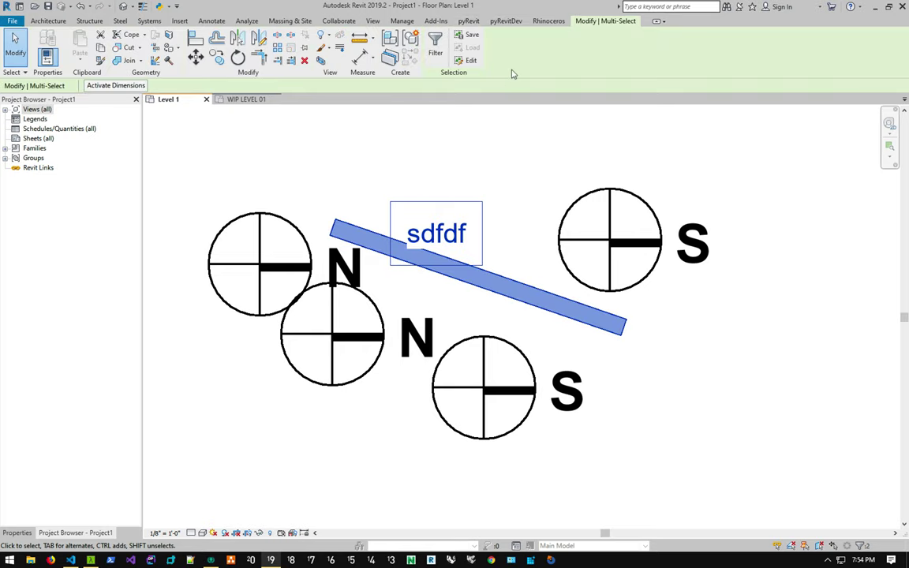
pyautogui.click(506, 20)
pyautogui.click(87, 52)
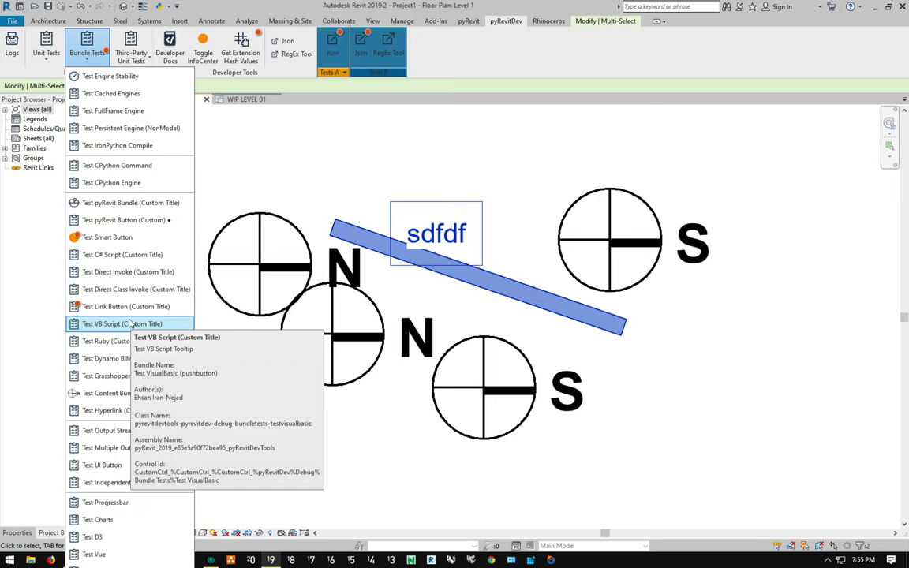
pyautogui.click(130, 321)
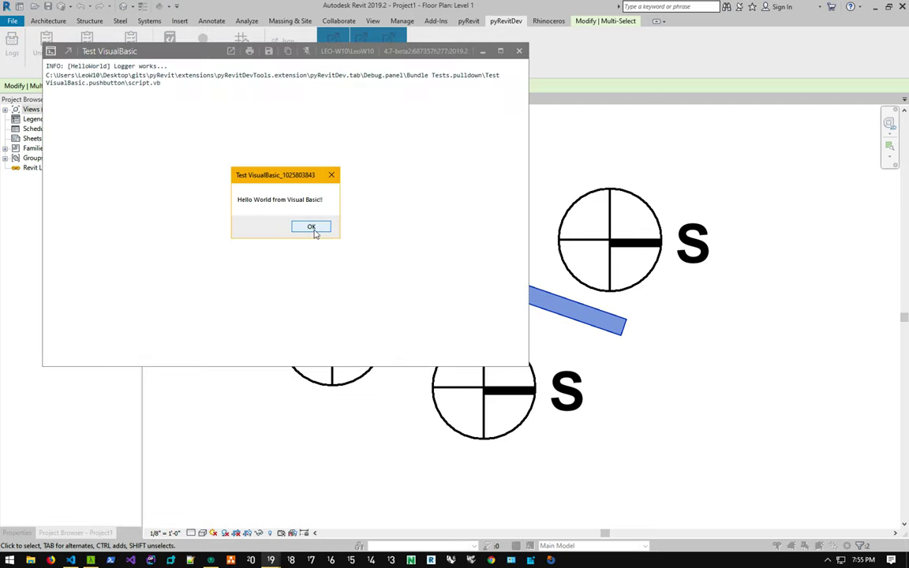
pyautogui.click(311, 228)
pyautogui.click(520, 282)
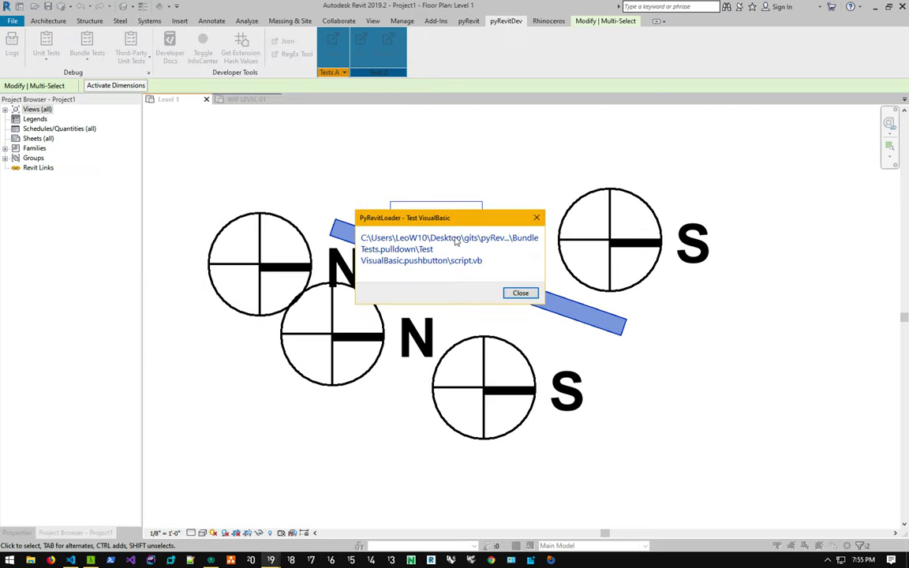
pyautogui.click(520, 292)
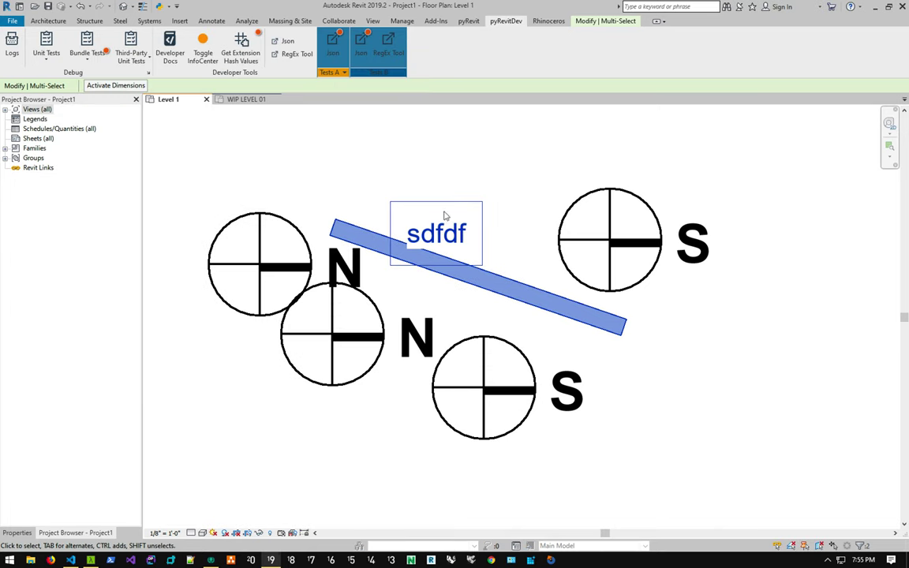
# - Highlight 'buttons' and 'Scaffolding' in the release notes' Ruby entry
pyautogui.hotkey('ctrl', 'Left')
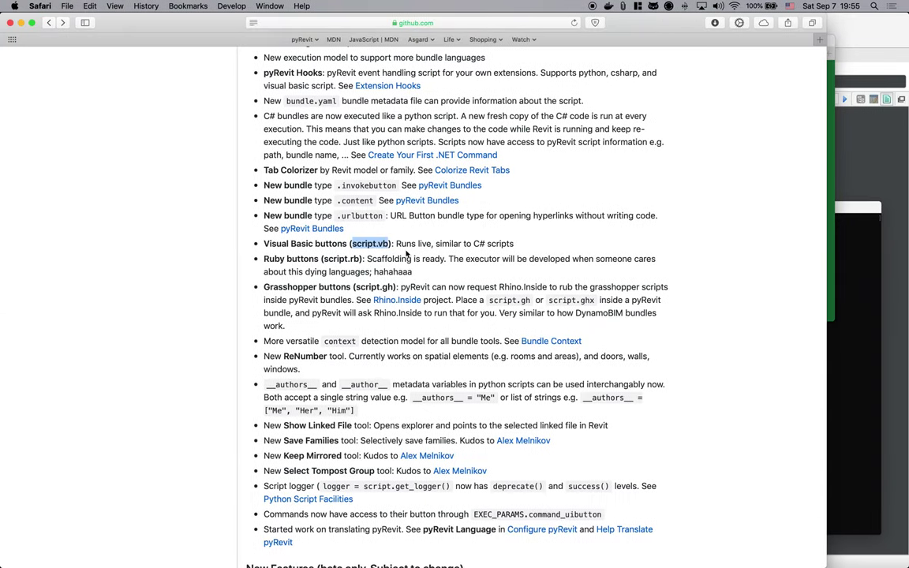
pyautogui.scroll(-1, 355, 237)
pyautogui.doubleClick(290, 236)
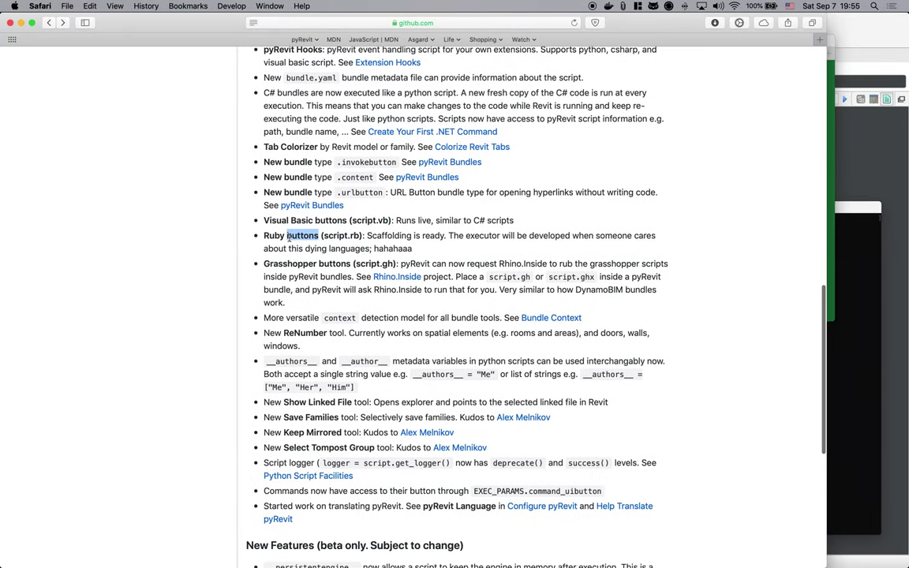
pyautogui.doubleClick(394, 236)
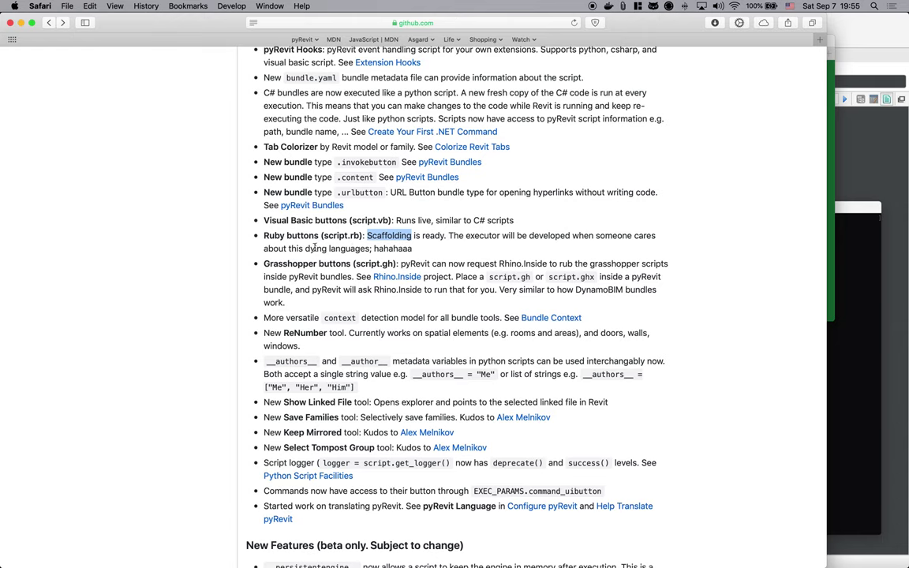
pyautogui.scroll(-1, 320, 263)
pyautogui.moveTo(260, 228); pyautogui.dragTo(315, 228)
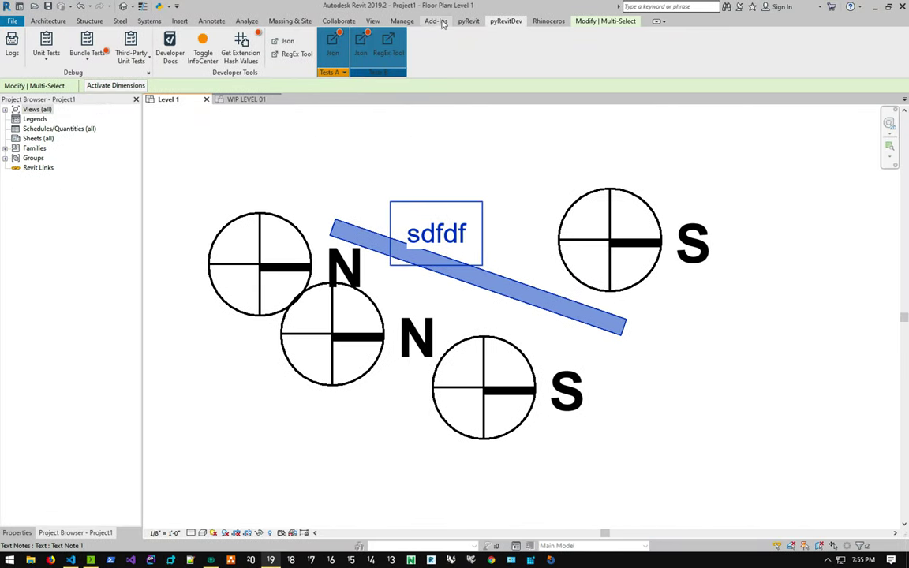
# - Restore the Rhino windows, then check config.ghx in the Grasshopper test bundle's folder
pyautogui.click(435, 21)
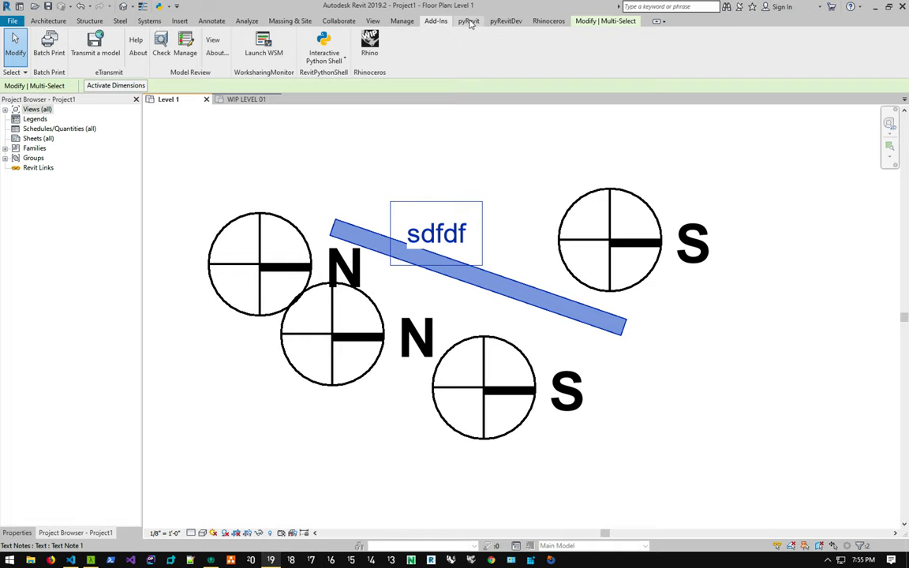
pyautogui.click(371, 48)
pyautogui.click(469, 24)
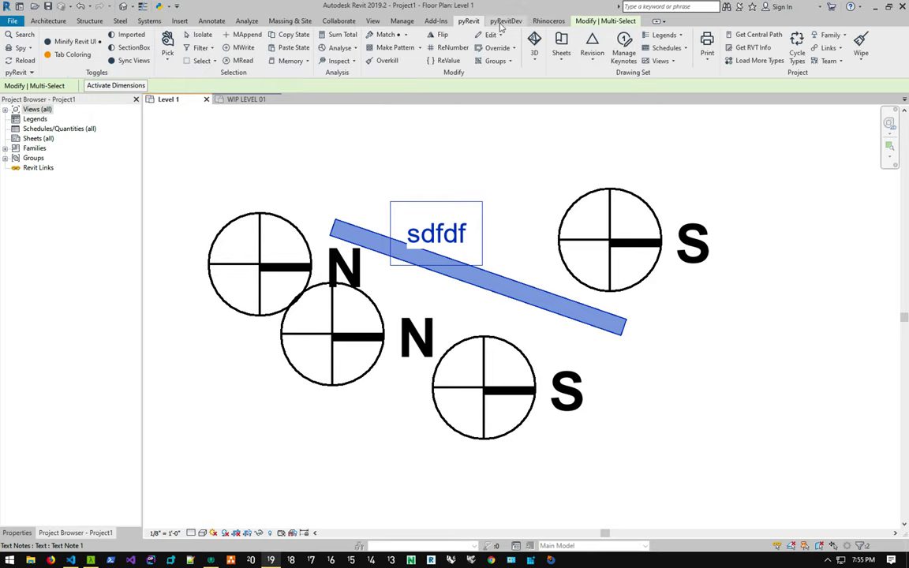
pyautogui.click(502, 23)
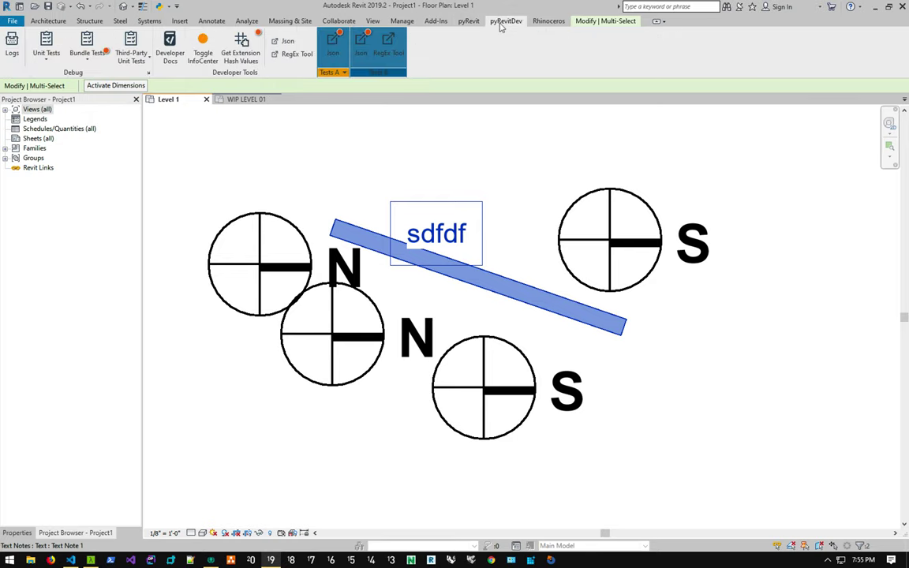
pyautogui.click(87, 45)
pyautogui.press('Escape')
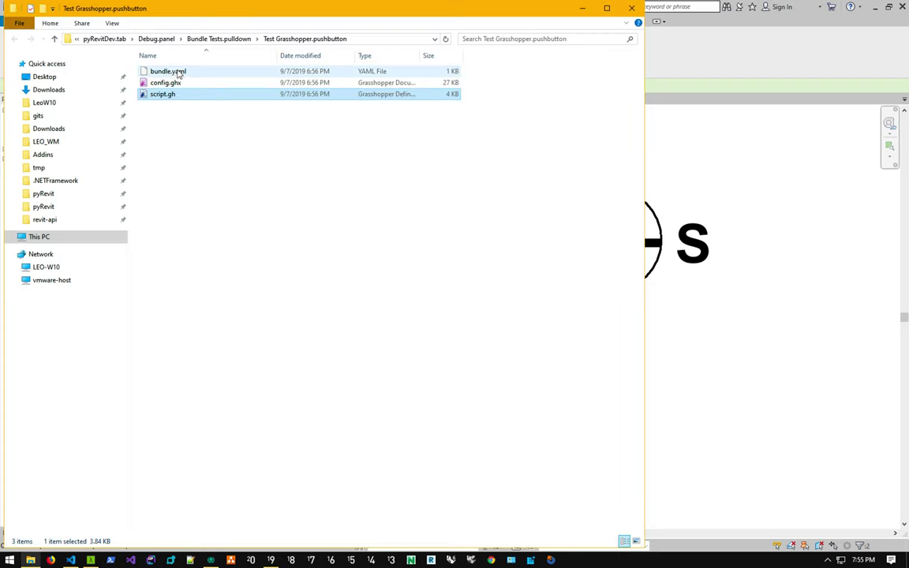
pyautogui.click(175, 84)
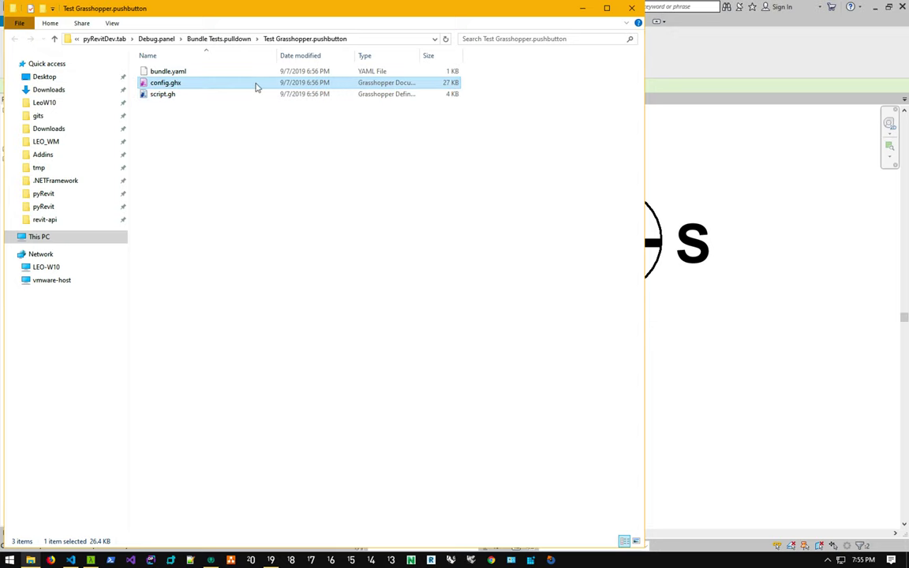
pyautogui.click(631, 9)
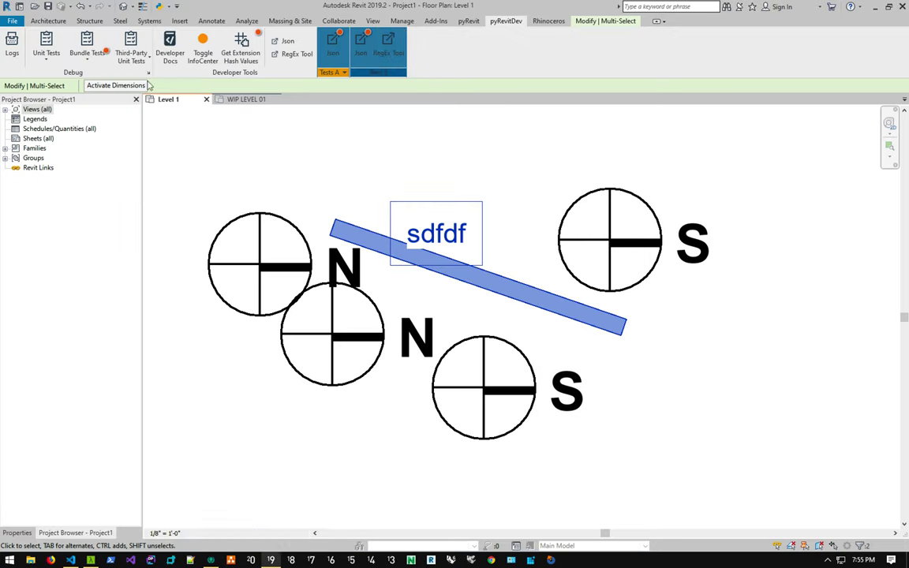
# - Run Test Grasshopper on the wall and sdfdf text, then return to the Safari release notes
pyautogui.click(87, 48)
pyautogui.click(136, 376)
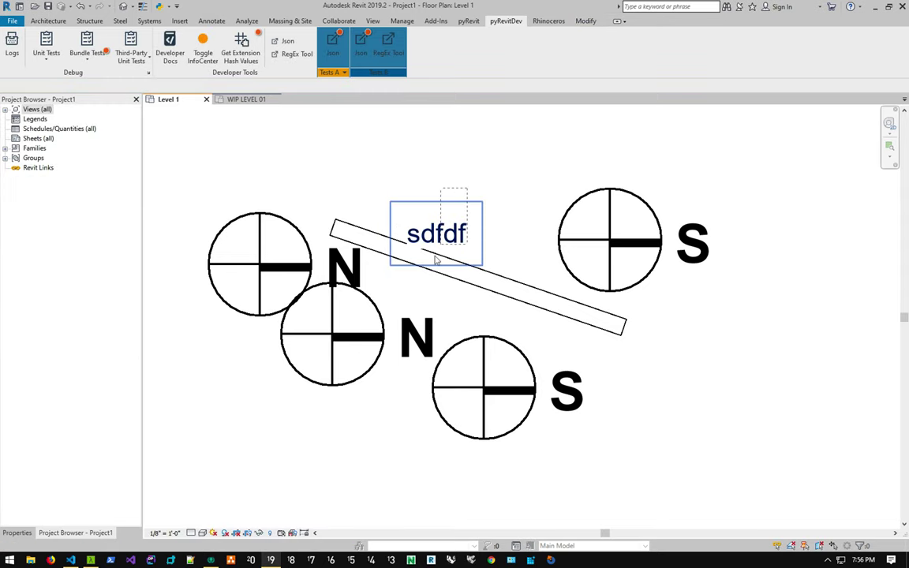
pyautogui.click(441, 190)
pyautogui.click(505, 20)
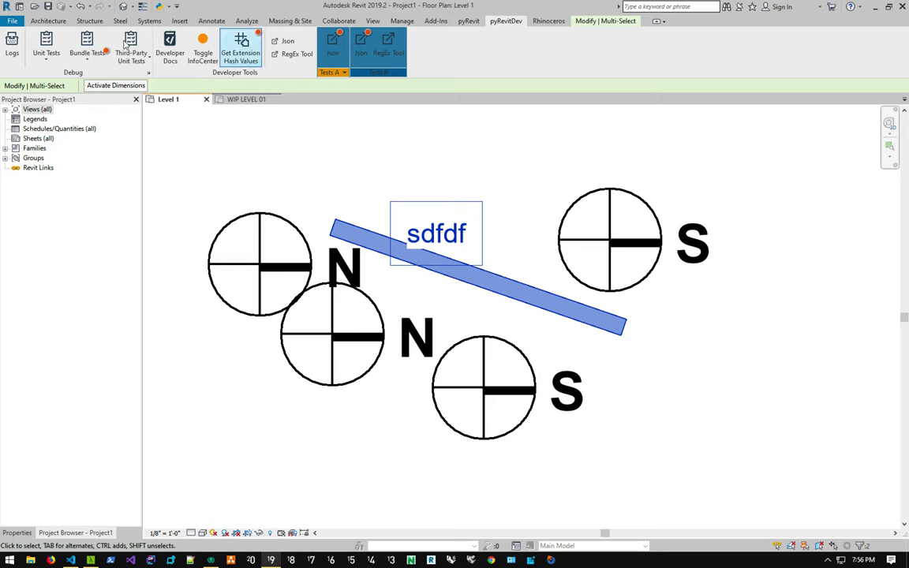
pyautogui.click(82, 47)
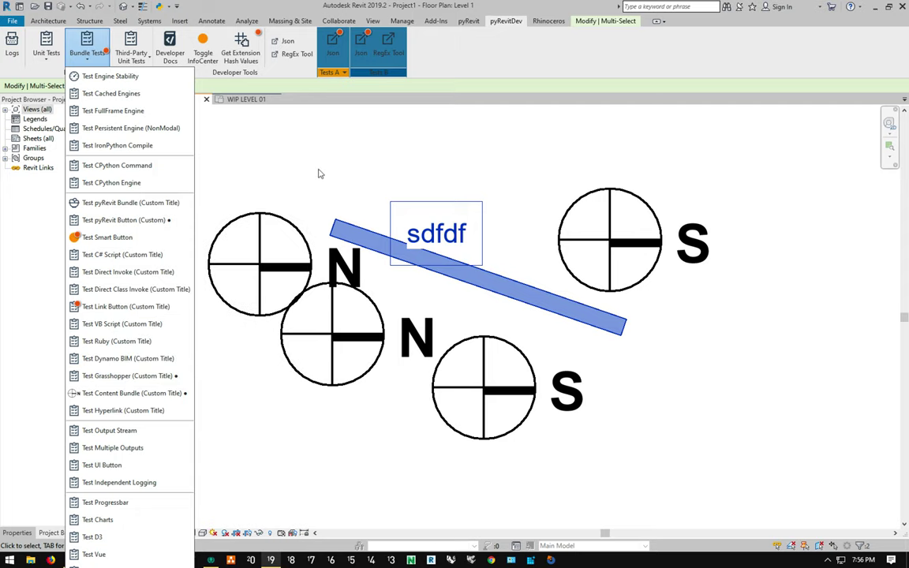
pyautogui.click(292, 158)
pyautogui.click(354, 178)
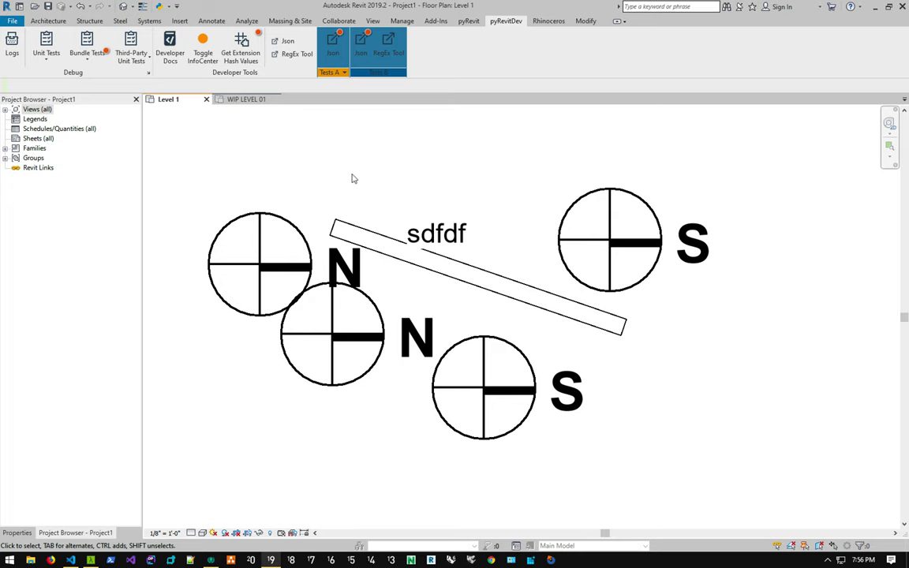
pyautogui.hotkey('ctrl', 'Left')
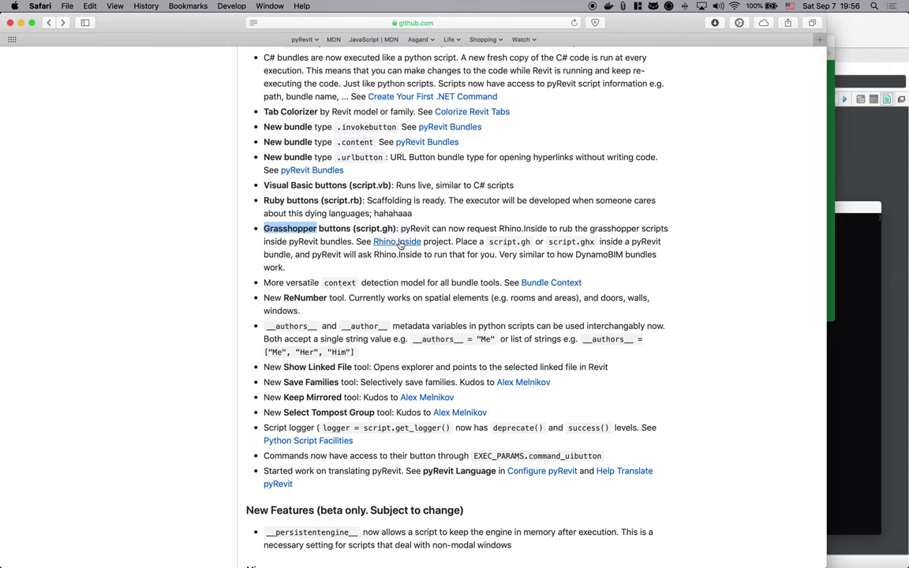
pyautogui.scroll(-3, 347, 264)
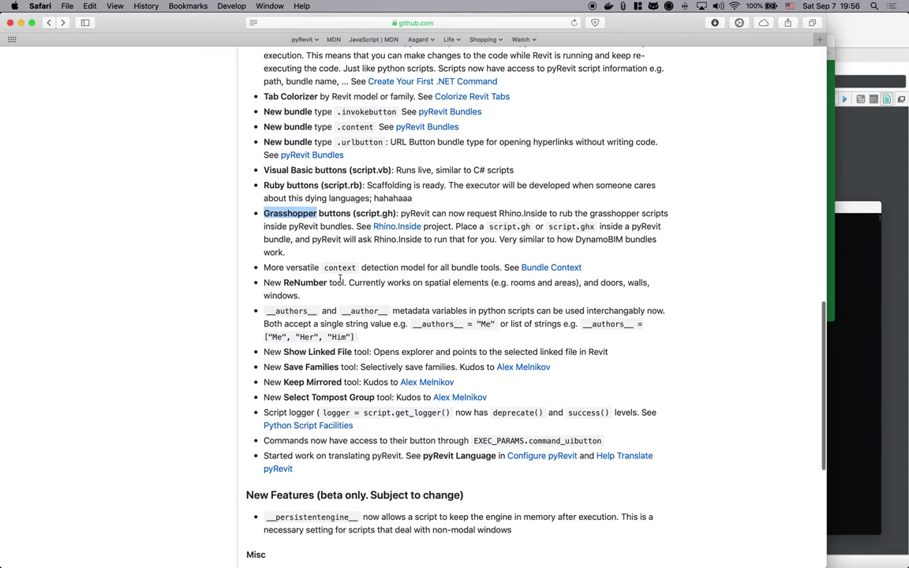
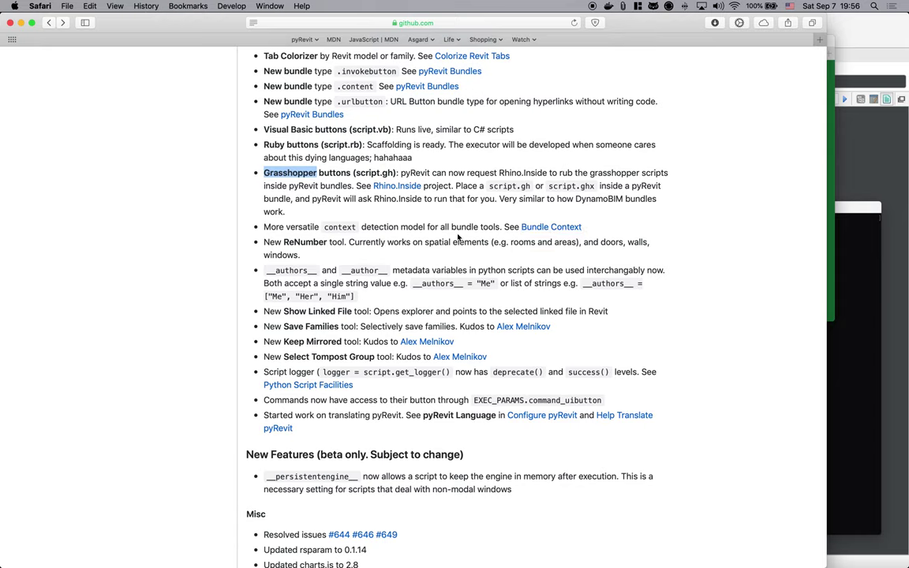
# - Highlight ReNumber in the GitHub release notes, then show Revit's WIP LEVEL 01 floor plan
pyautogui.scroll(-2, 344, 213)
pyautogui.doubleClick(316, 221)
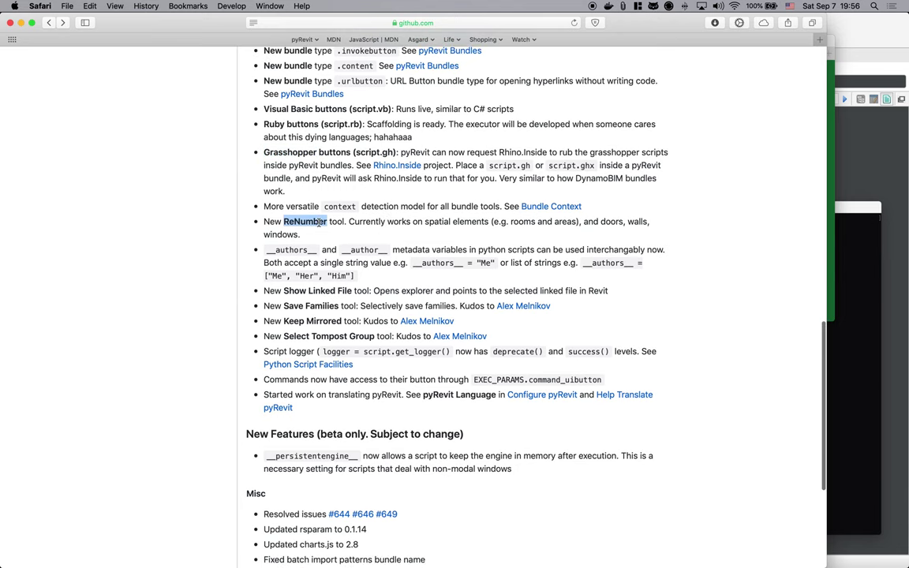
pyautogui.hotkey('ctrl', 'Right')
pyautogui.click(236, 99)
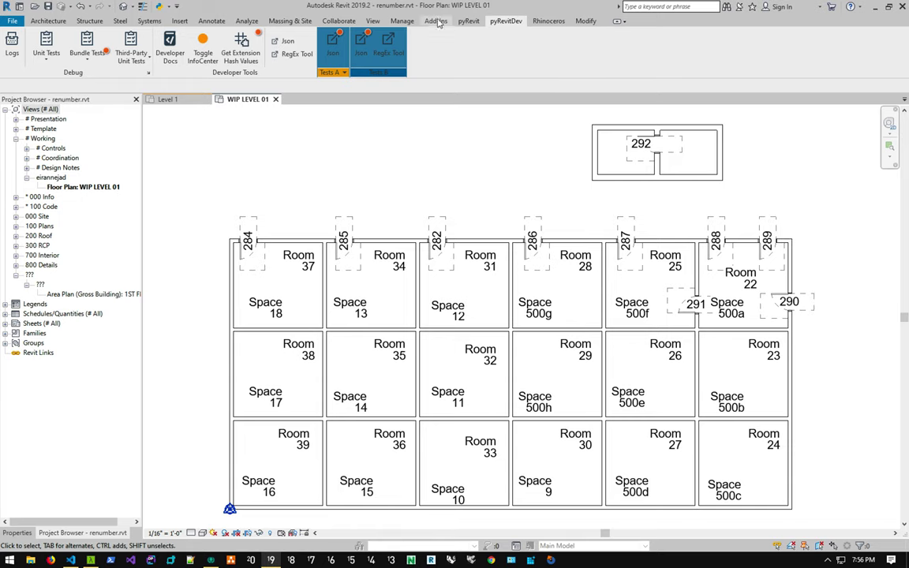
# - Start pyRevit ReNumber in Doors by Rooms mode and number door 282 as 31
pyautogui.click(469, 20)
pyautogui.click(446, 48)
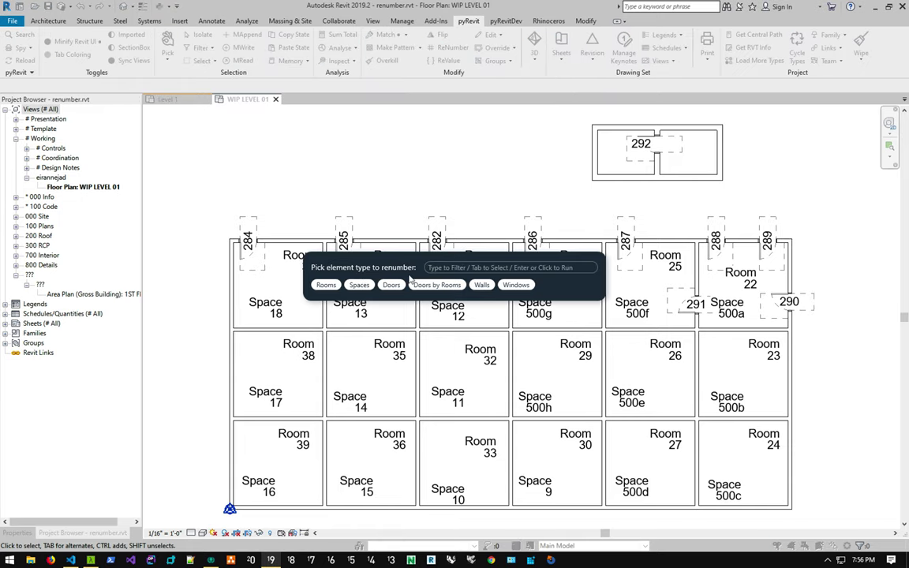
pyautogui.click(450, 288)
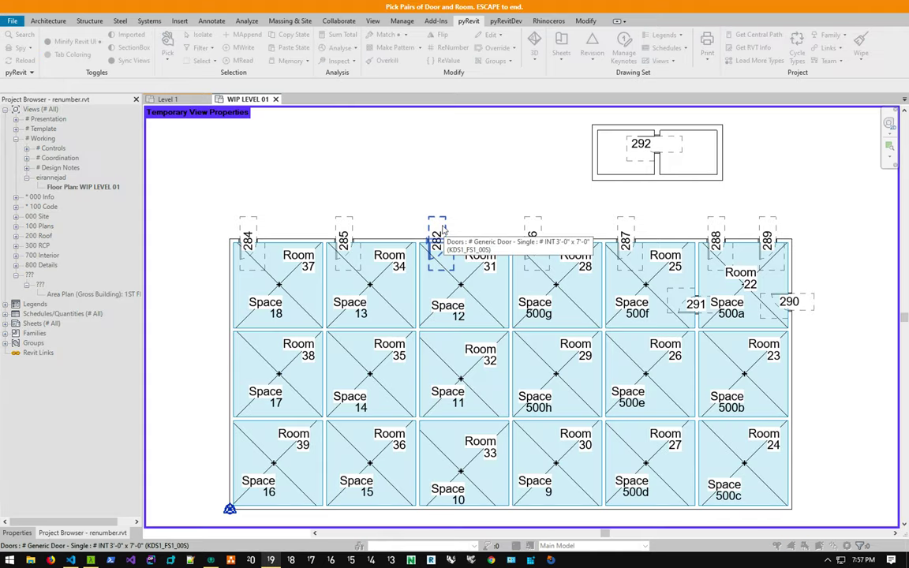
pyautogui.click(439, 236)
pyautogui.click(458, 244)
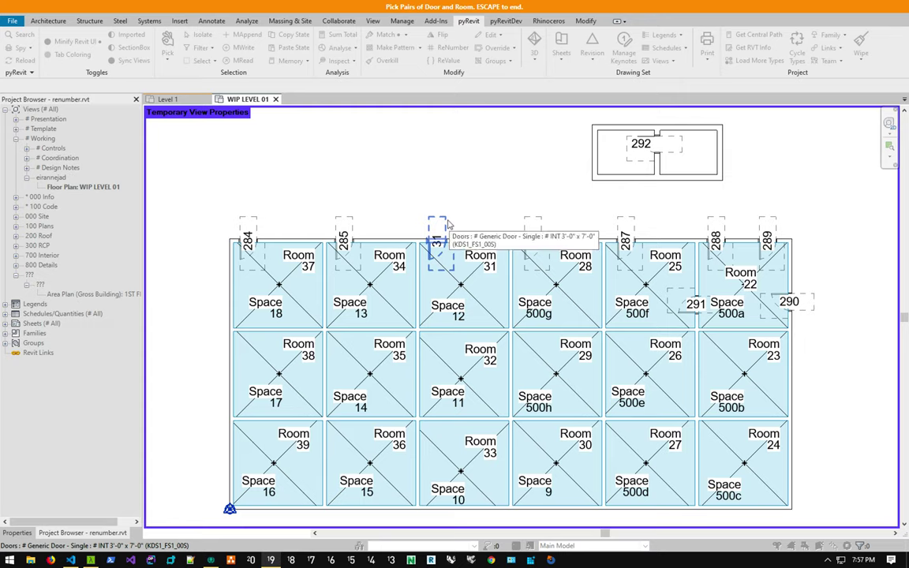
# - Number the remaining doors after Rooms 25 and 22 as 25B, 22A, 22B, 22C and 22D
pyautogui.click(644, 283)
pyautogui.click(692, 306)
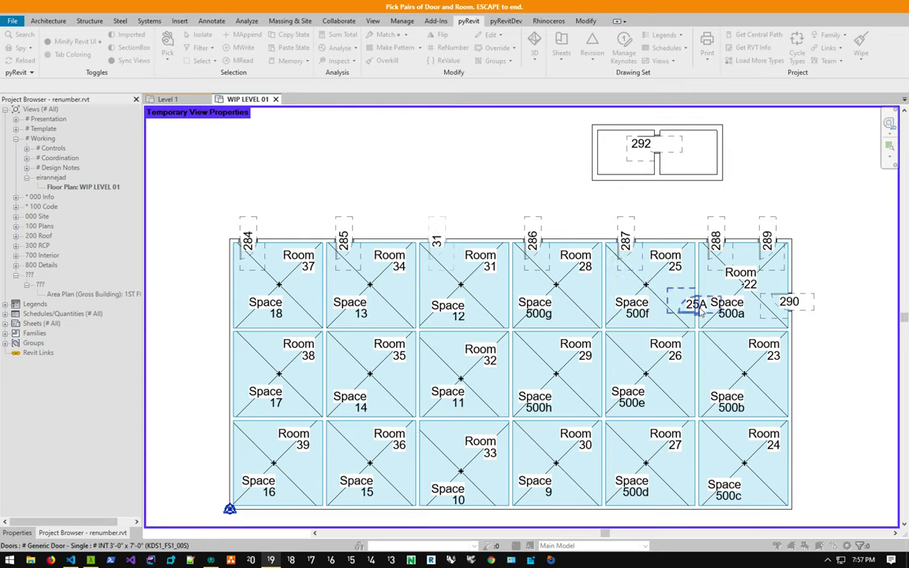
pyautogui.click(632, 222)
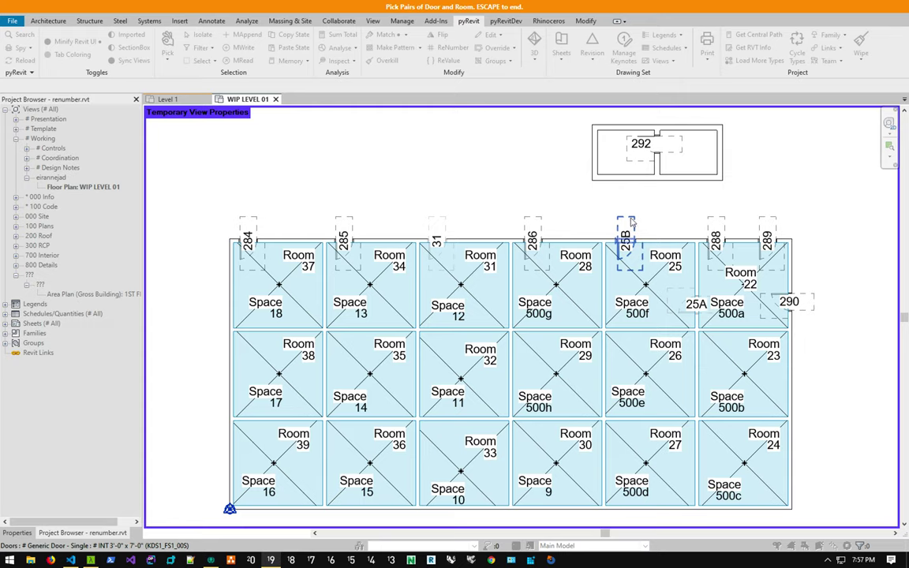
pyautogui.click(725, 227)
pyautogui.click(767, 237)
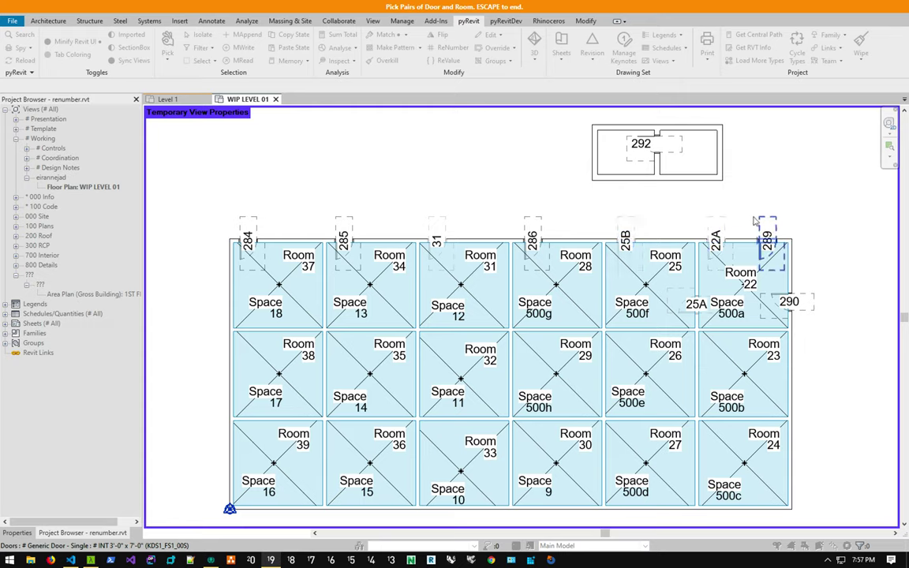
pyautogui.click(806, 302)
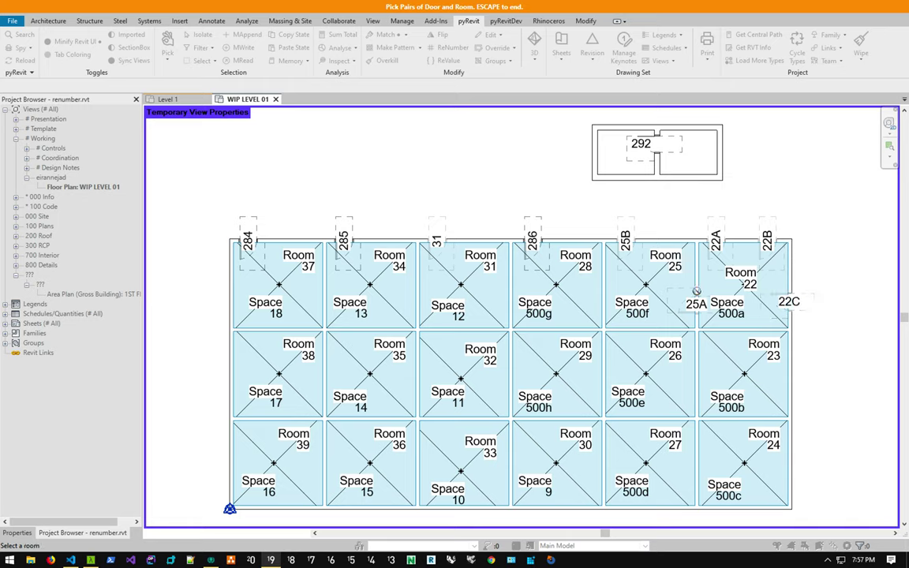
pyautogui.click(727, 280)
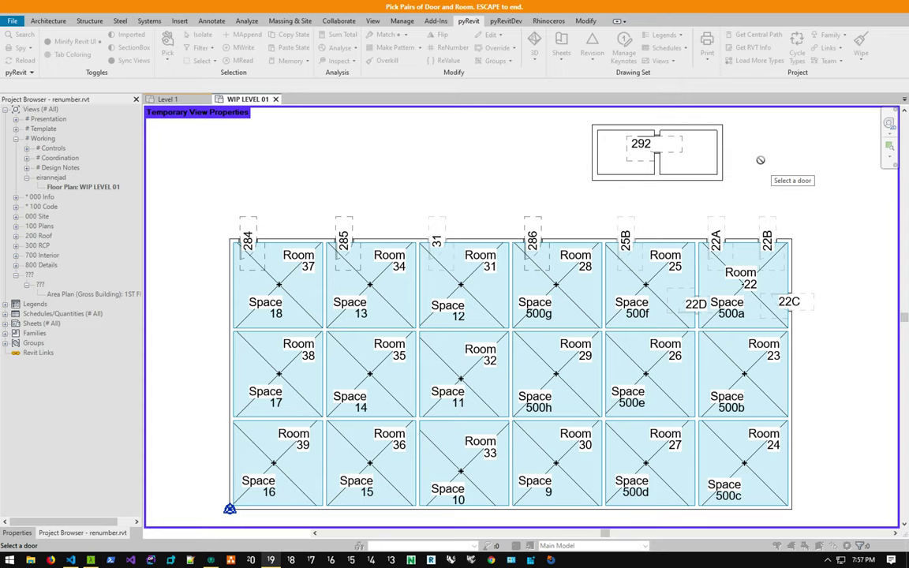
pyautogui.press('Escape')
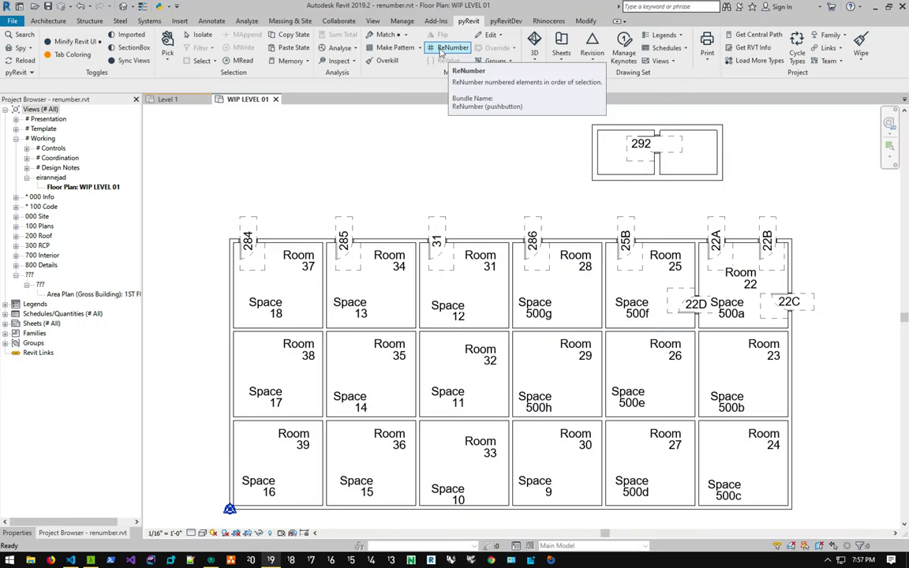
# - Restart ReNumber in Rooms mode with 150 as the starting number
pyautogui.click(442, 48)
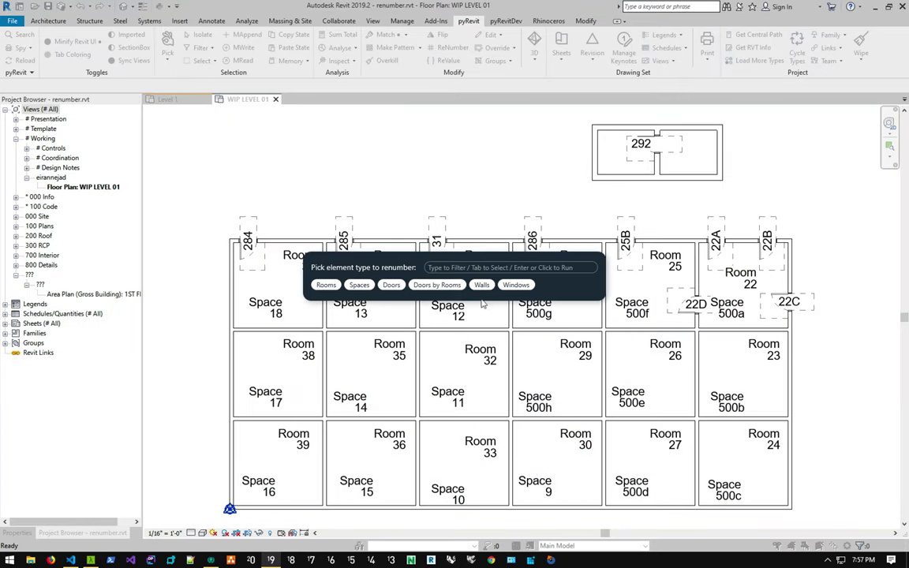
pyautogui.press('Escape')
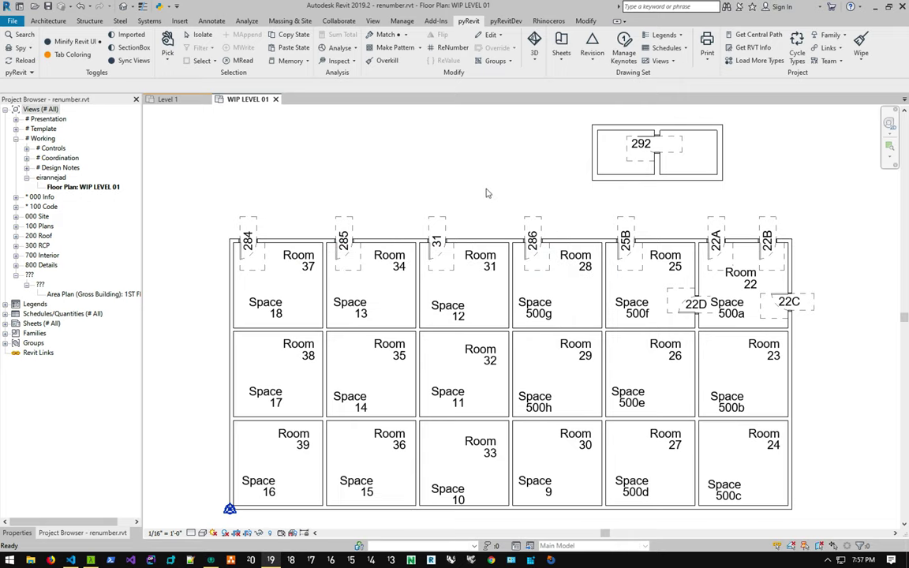
pyautogui.click(450, 49)
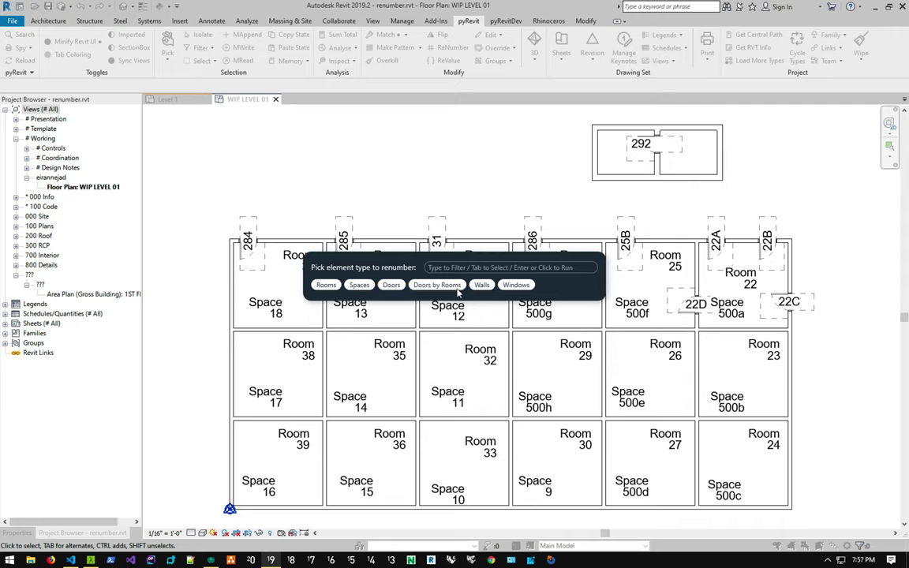
pyautogui.click(326, 285)
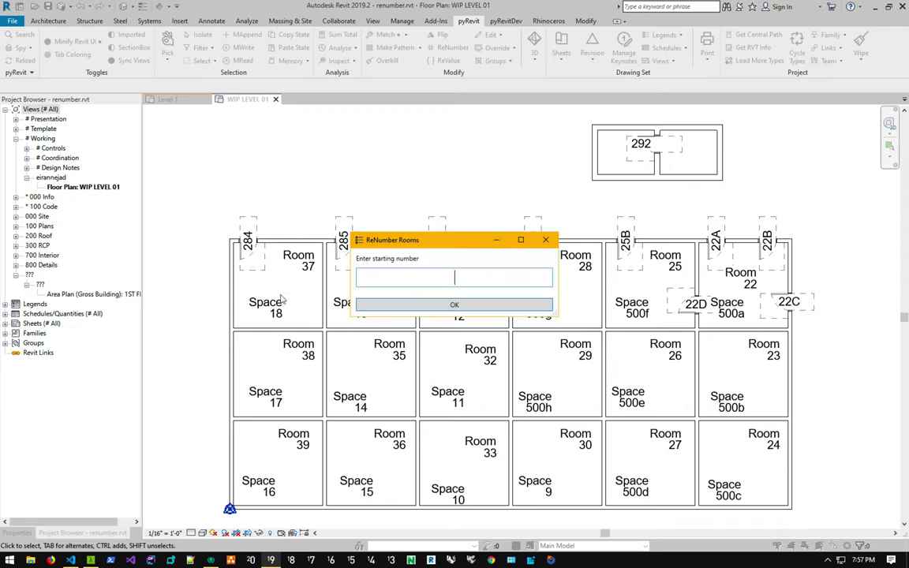
pyautogui.write('150')
pyautogui.click(454, 305)
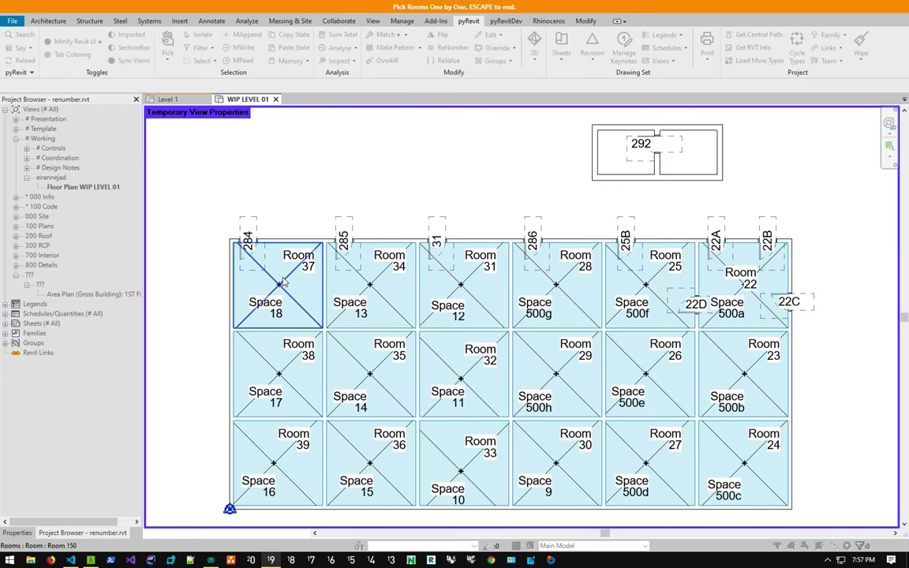
# - Renumber Rooms 37, 38, 39, 36 and 35 as 150, 151, 152, 153 and 154
pyautogui.click(280, 286)
pyautogui.click(281, 370)
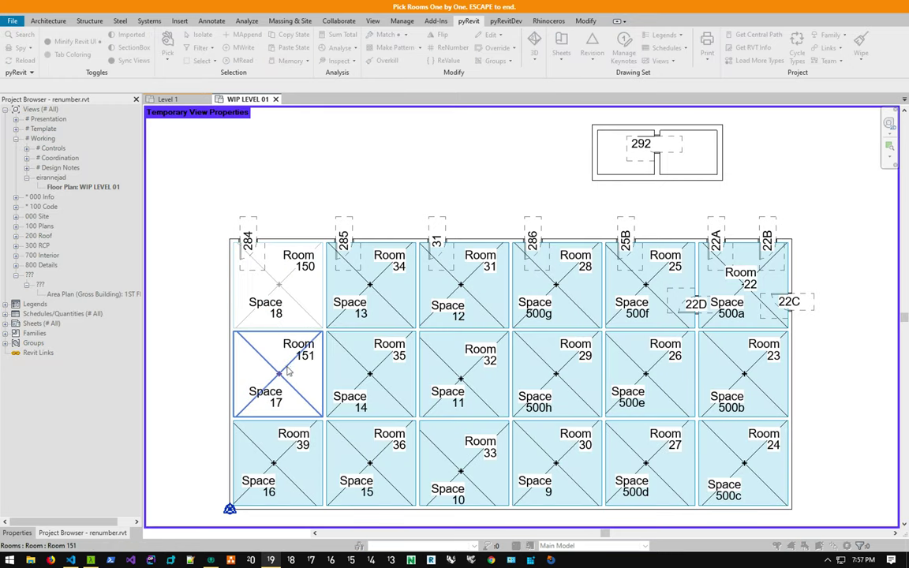
pyautogui.click(285, 451)
pyautogui.click(339, 416)
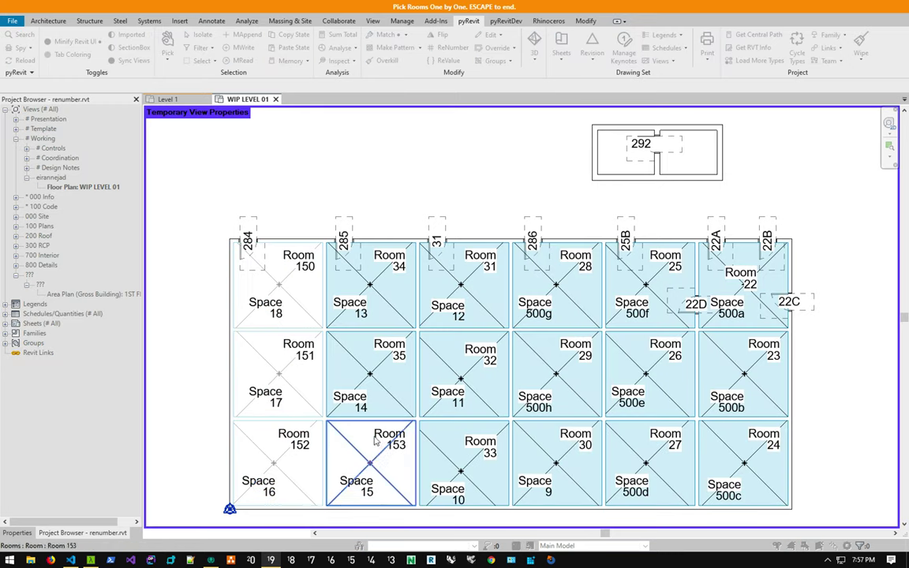
pyautogui.click(361, 378)
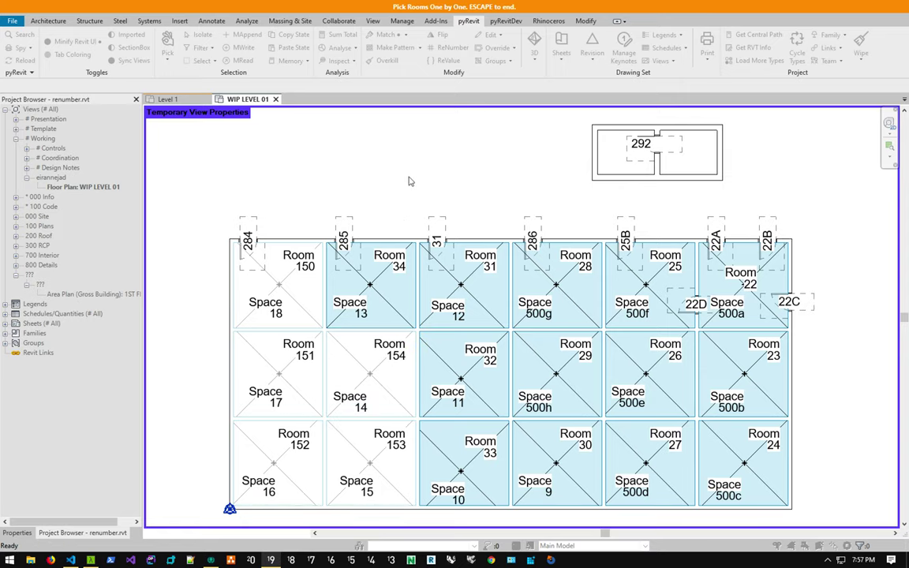
pyautogui.press('Escape')
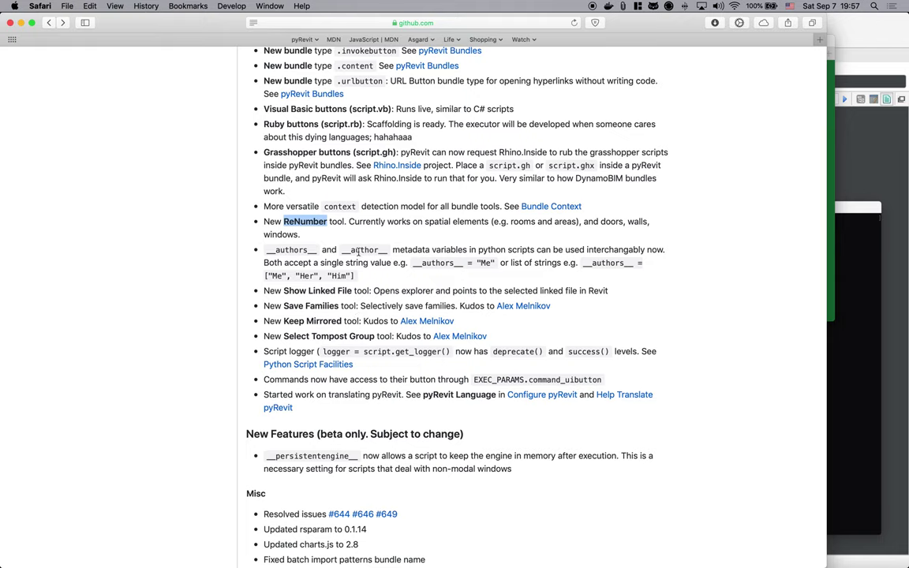
pyautogui.doubleClick(307, 251)
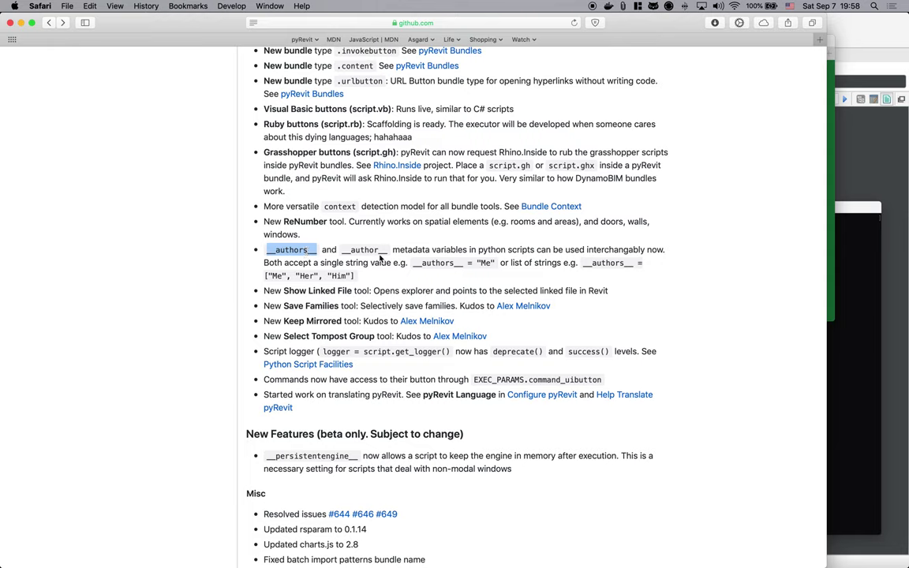
pyautogui.doubleClick(603, 262)
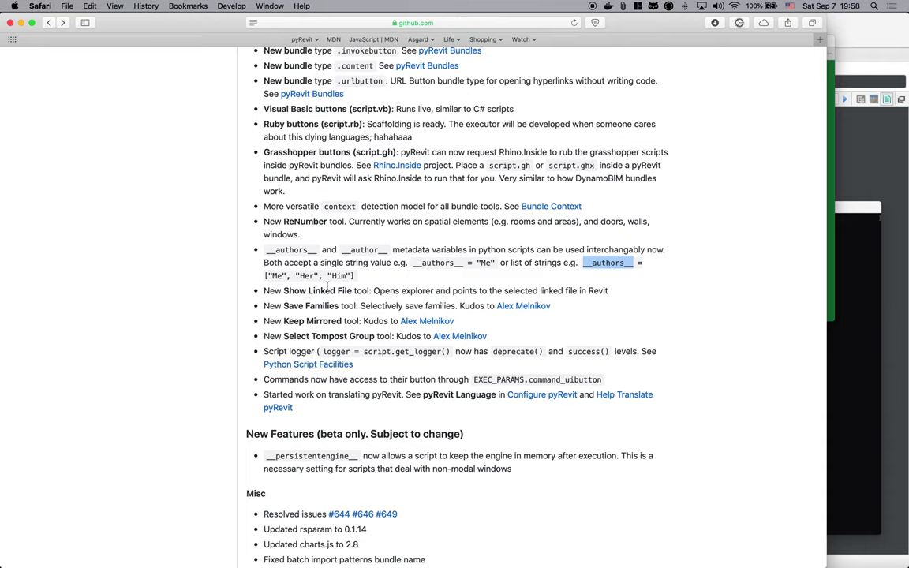
pyautogui.moveTo(284, 290); pyautogui.dragTo(352, 291)
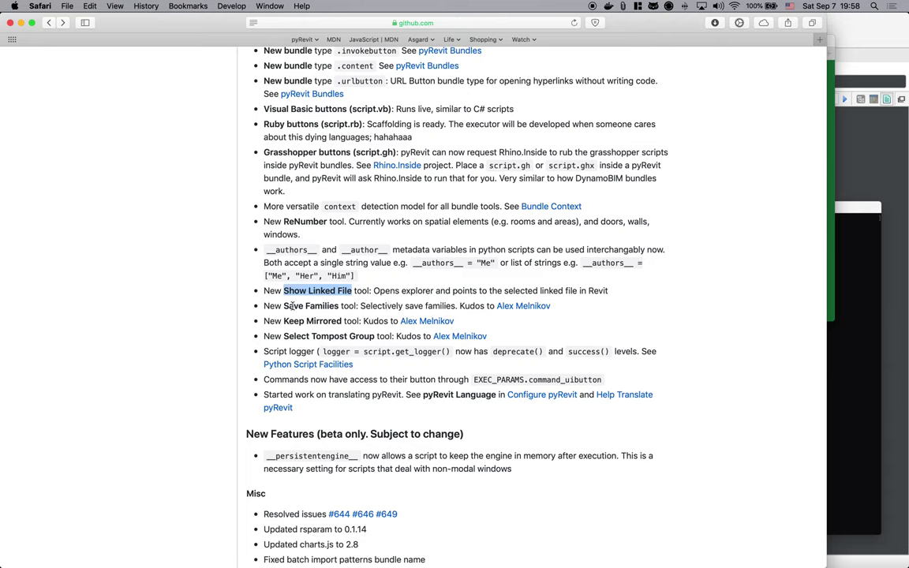
pyautogui.moveTo(292, 306); pyautogui.dragTo(323, 306)
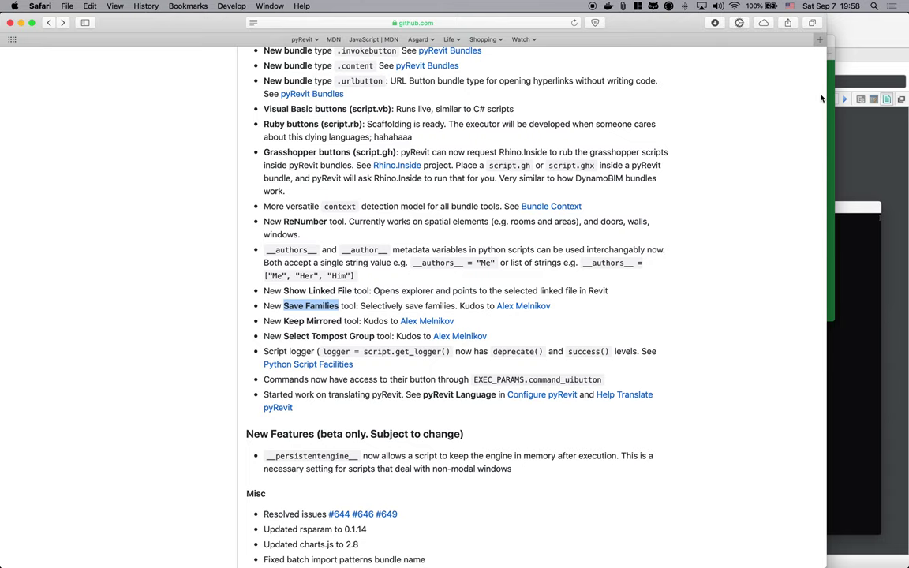
pyautogui.hotkey('ctrl', 'Right')
# - Check the Keep Mirrored filter in the family tools list and highlight it in the release notes
pyautogui.click(828, 35)
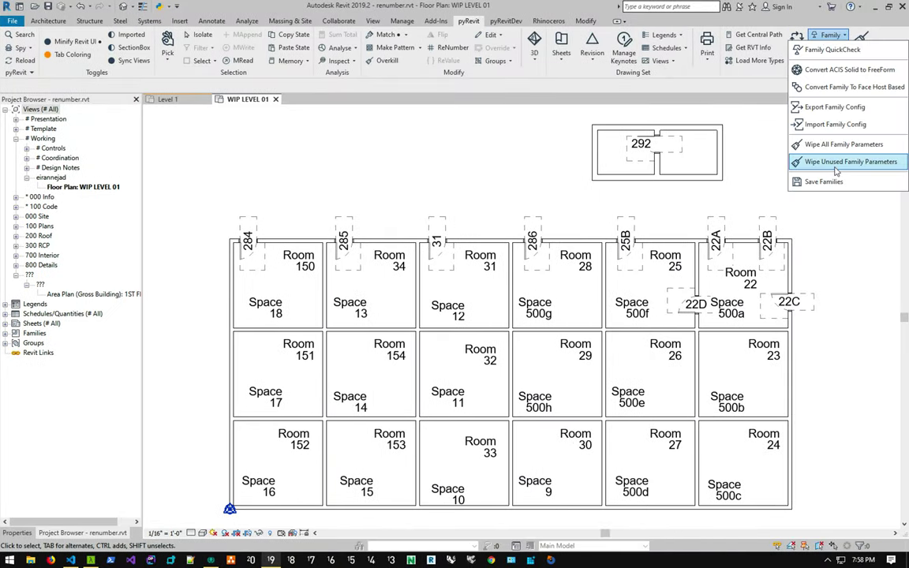
pyautogui.hotkey('ctrl', 'Left')
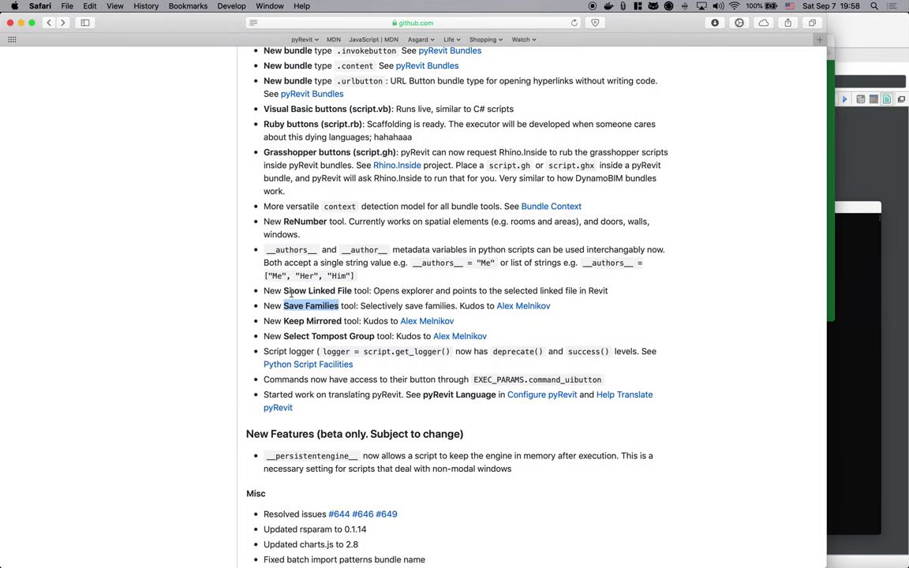
pyautogui.moveTo(291, 321); pyautogui.dragTo(322, 324)
pyautogui.hotkey('ctrl', 'Right')
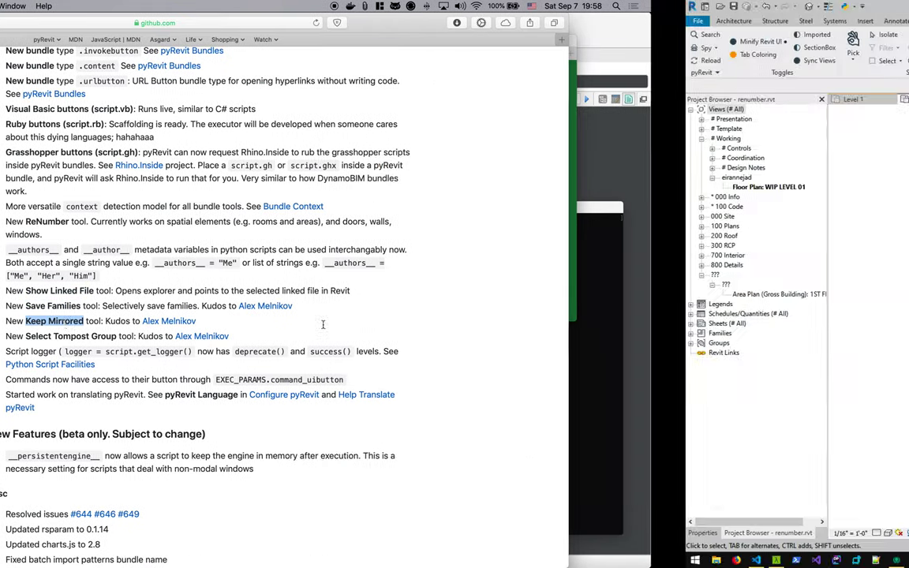
pyautogui.click(290, 61)
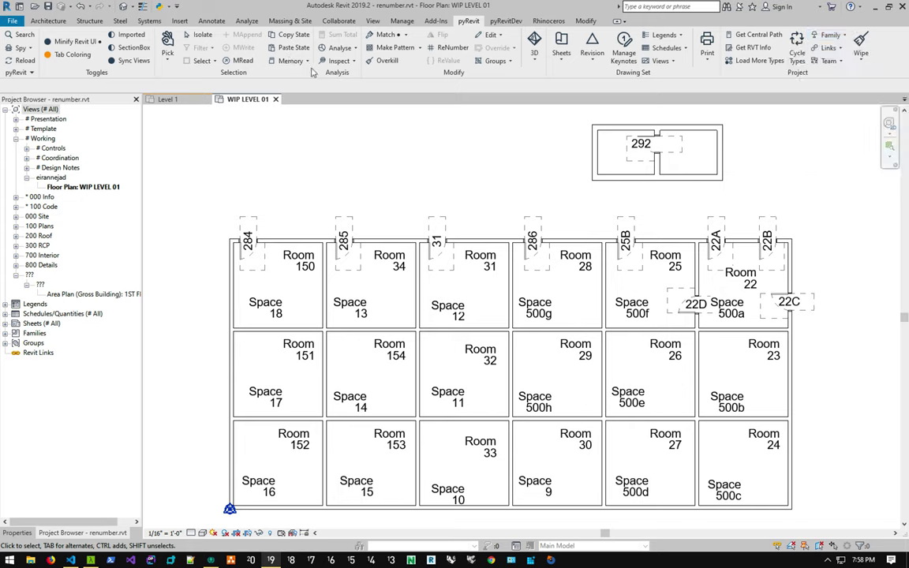
# - Select rooms 150, 151, 154 and 34 with walls, then highlight Select Tompost Group in the notes
pyautogui.moveTo(343, 183); pyautogui.dragTo(210, 371)
pyautogui.click(469, 20)
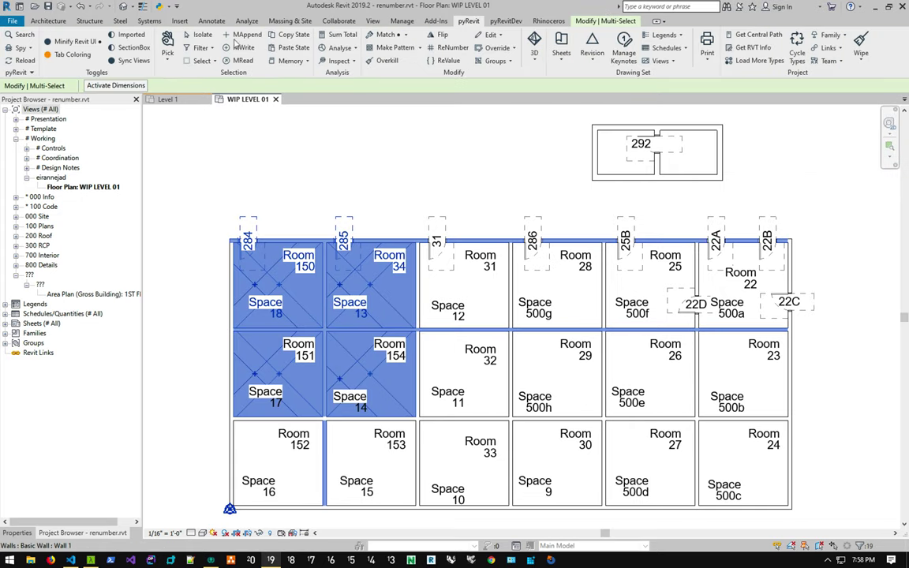
pyautogui.click(200, 48)
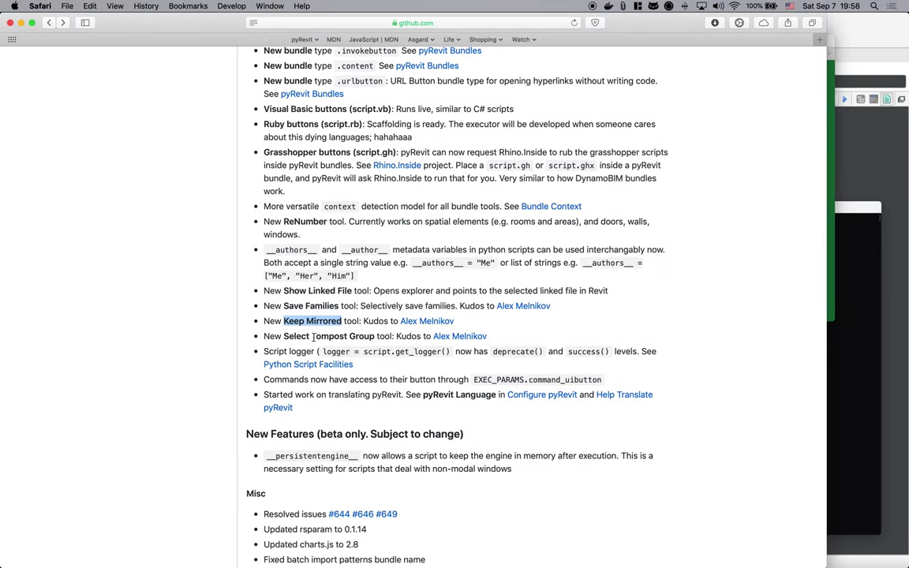
pyautogui.moveTo(284, 336); pyautogui.dragTo(357, 336)
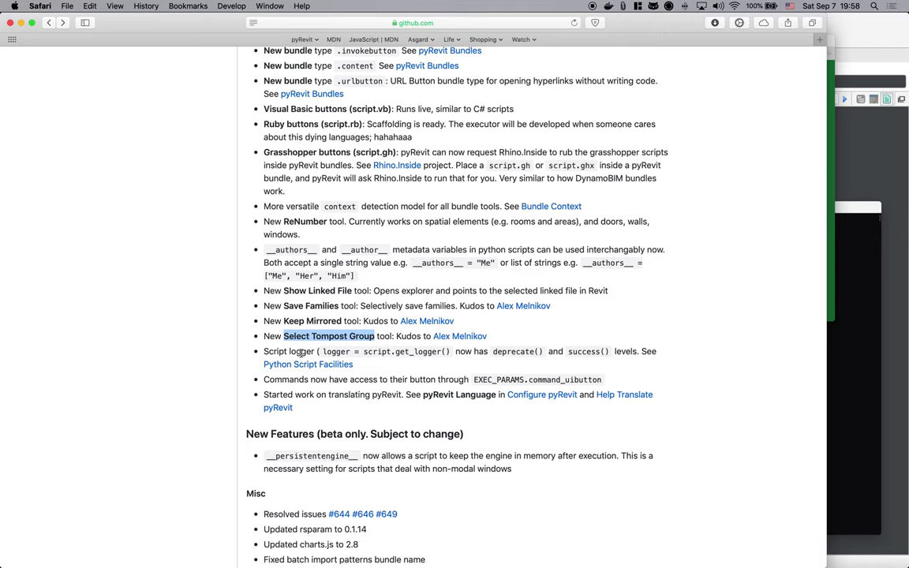
# - Bring up the options for the Python Script Facilities link in the GitHub notes
pyautogui.scroll(-2, 345, 379)
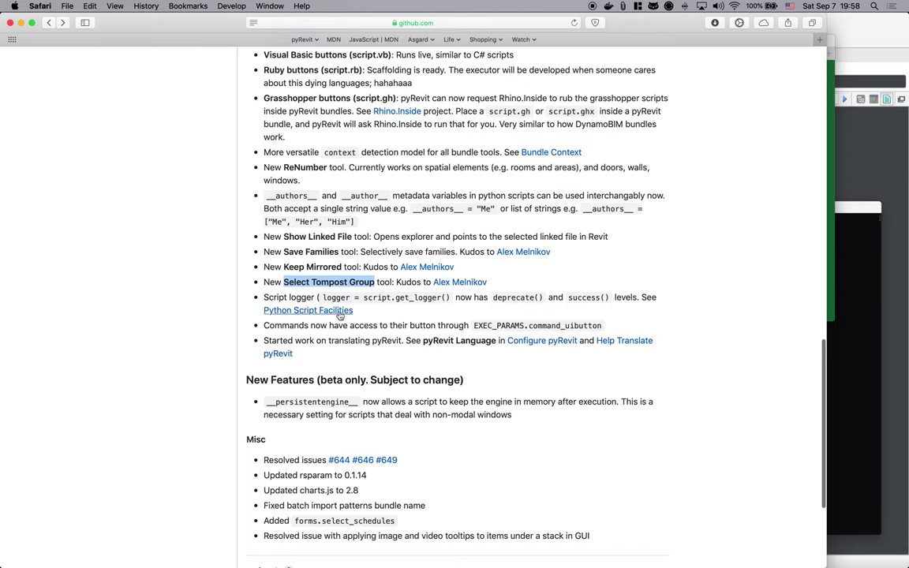
pyautogui.rightClick(332, 316)
pyautogui.press('Escape')
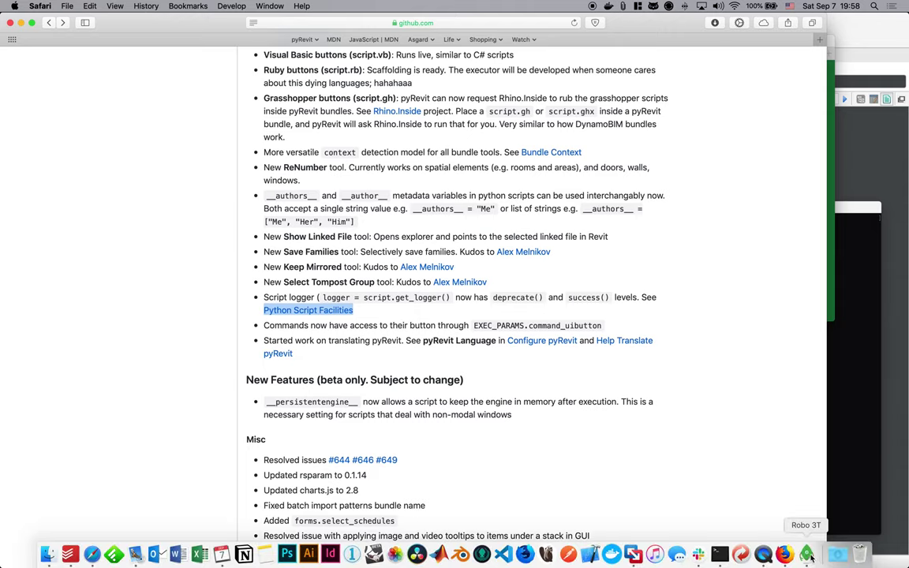
# - Open the Python Script Facilities page in the Notion developer docs in Firefox
pyautogui.click(750, 544)
pyautogui.click(780, 544)
pyautogui.scroll(1, 335, 170)
pyautogui.click(333, 156)
pyautogui.scroll(-10, 384, 194)
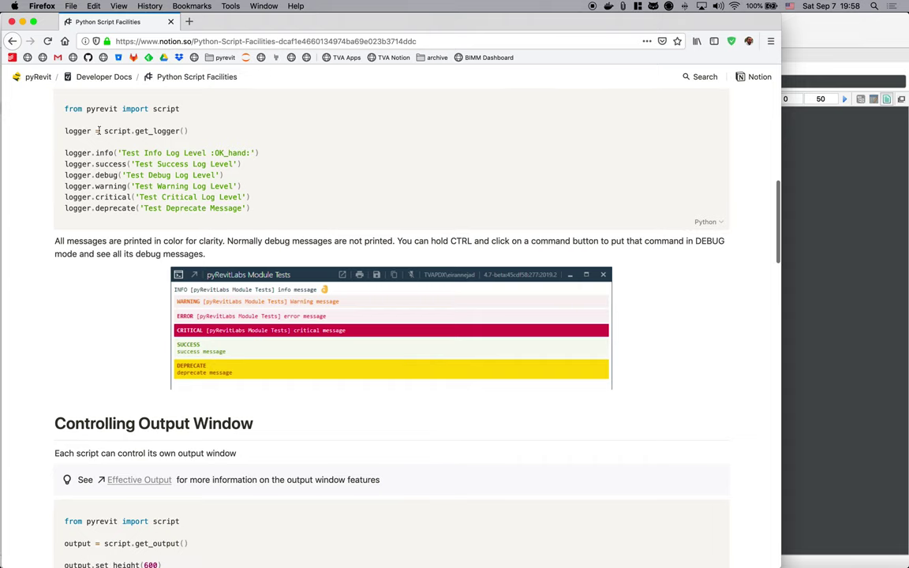
# - Highlight the success and deprecate log levels in the logger example, then return to Safari
pyautogui.scroll(1, 87, 143)
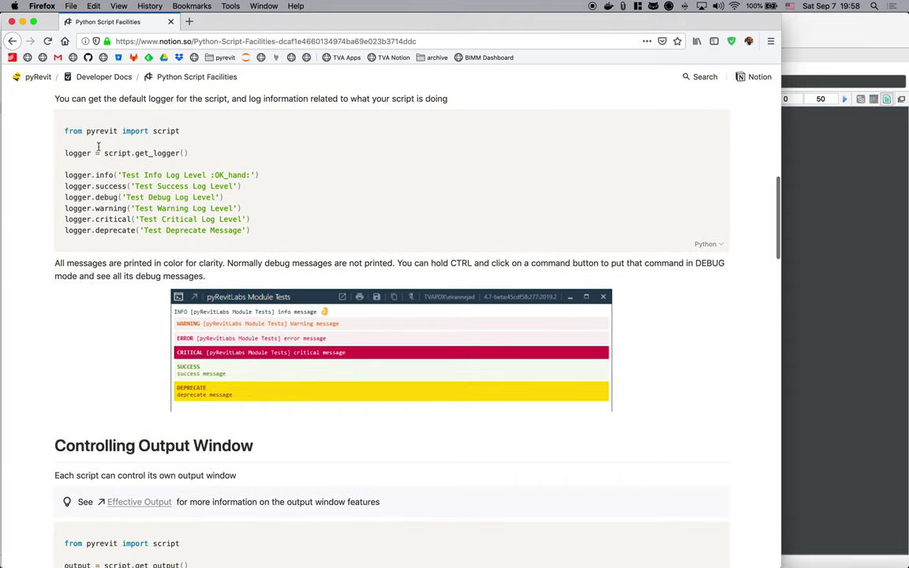
pyautogui.doubleClick(115, 188)
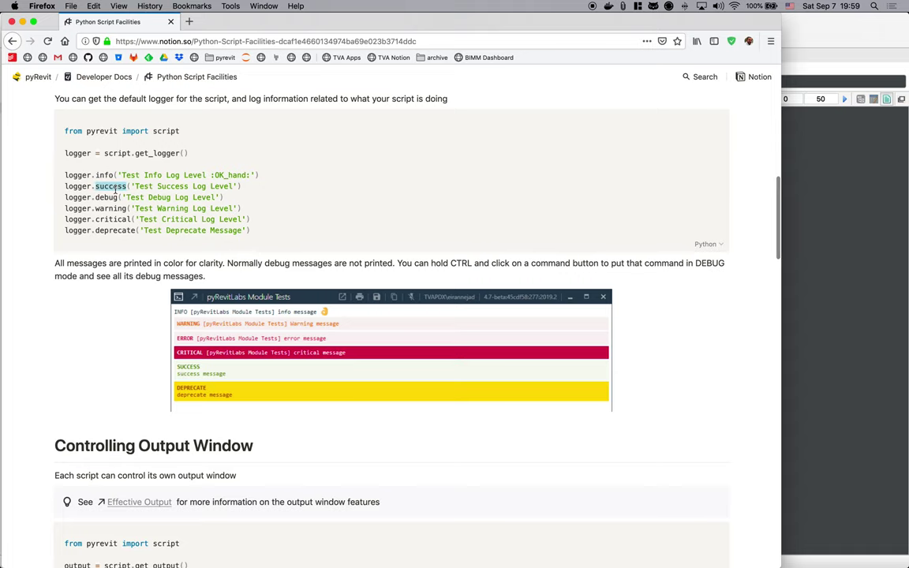
pyautogui.doubleClick(115, 230)
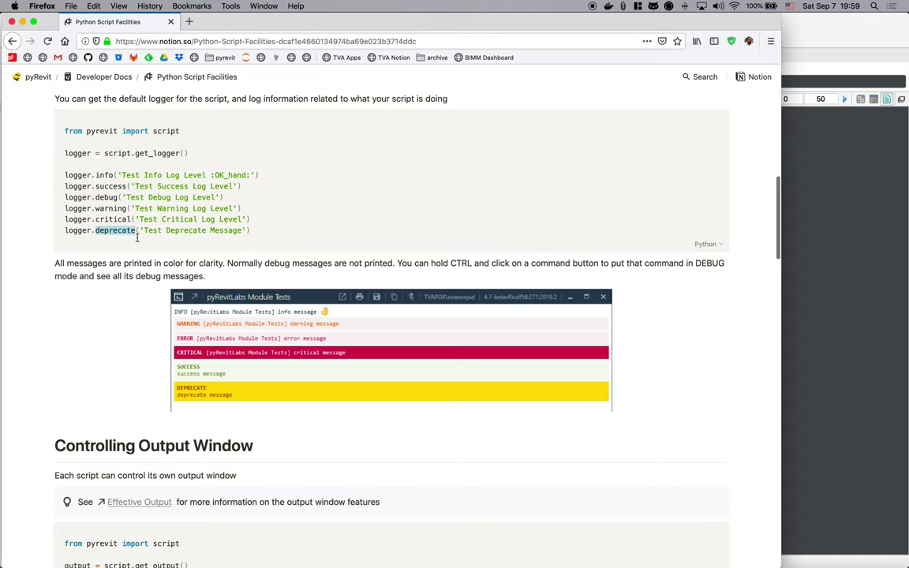
pyautogui.scroll(-1, 203, 355)
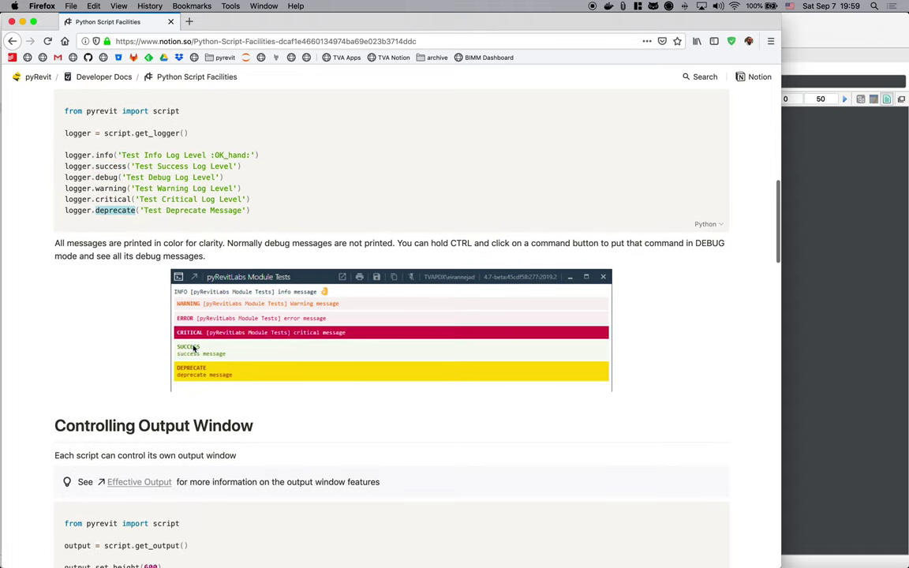
pyautogui.scroll(-5, 202, 359)
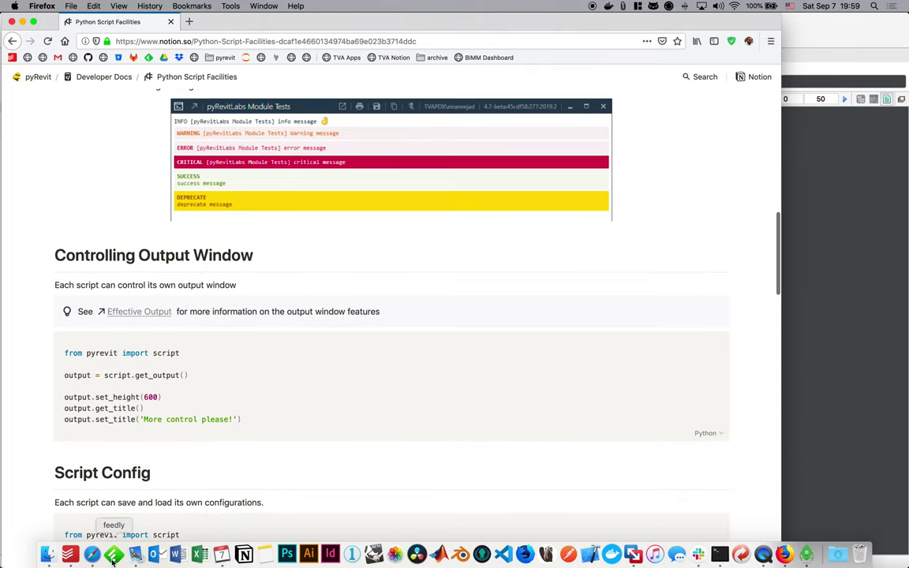
pyautogui.click(91, 554)
# - Highlight the 'commands can access their button' note, then list pyRevitDev's Bundle Tests in Revit
pyautogui.scroll(-3, 233, 256)
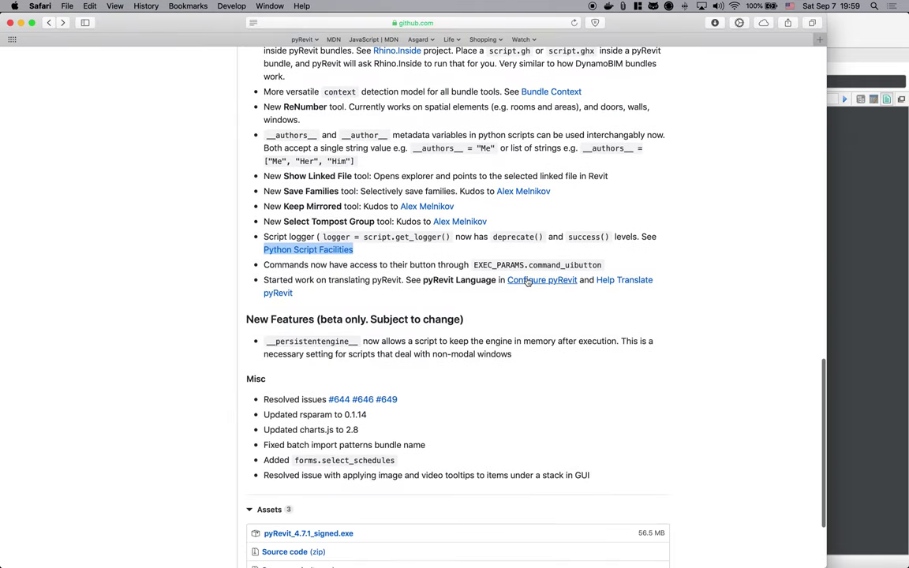
pyautogui.doubleClick(291, 266)
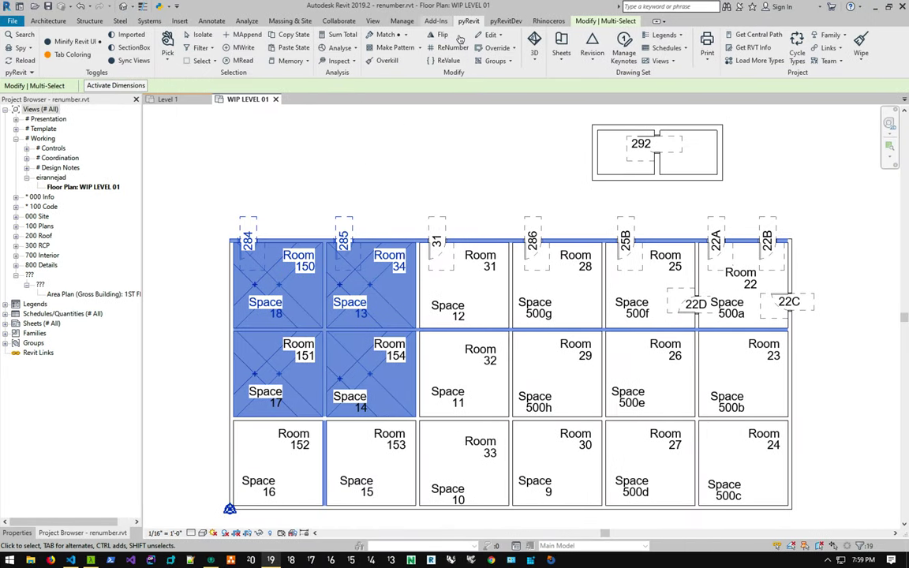
pyautogui.click(505, 20)
pyautogui.click(93, 49)
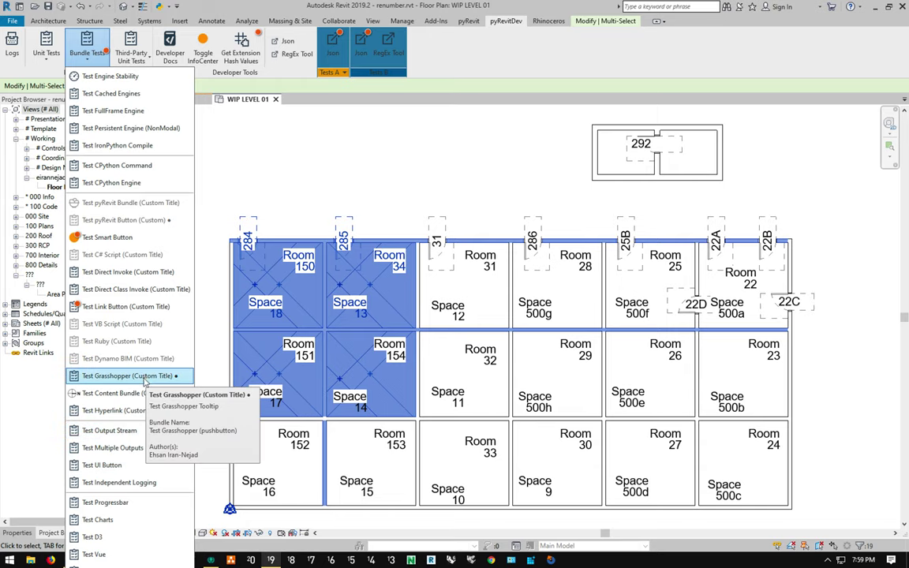
# - Run Test UI Button, highlight RibbonButton in its output, close it and clear the room selection
pyautogui.click(134, 465)
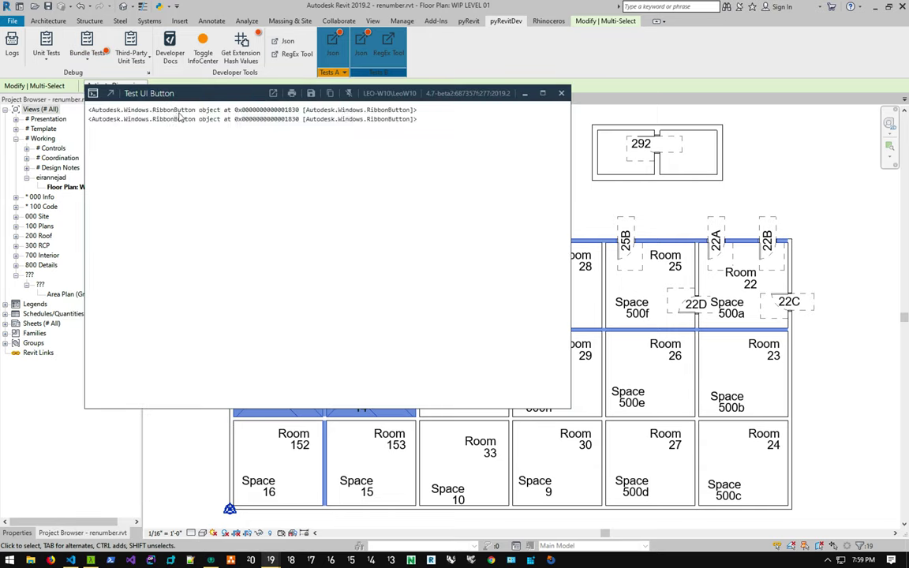
pyautogui.doubleClick(181, 111)
pyautogui.click(580, 107)
pyautogui.click(525, 94)
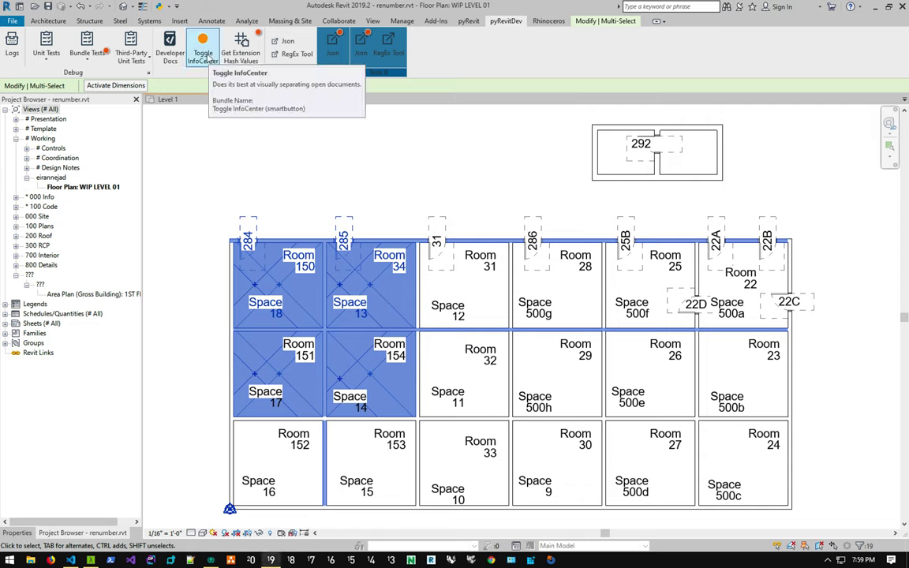
pyautogui.click(221, 158)
pyautogui.hotkey('ctrl', 'Left')
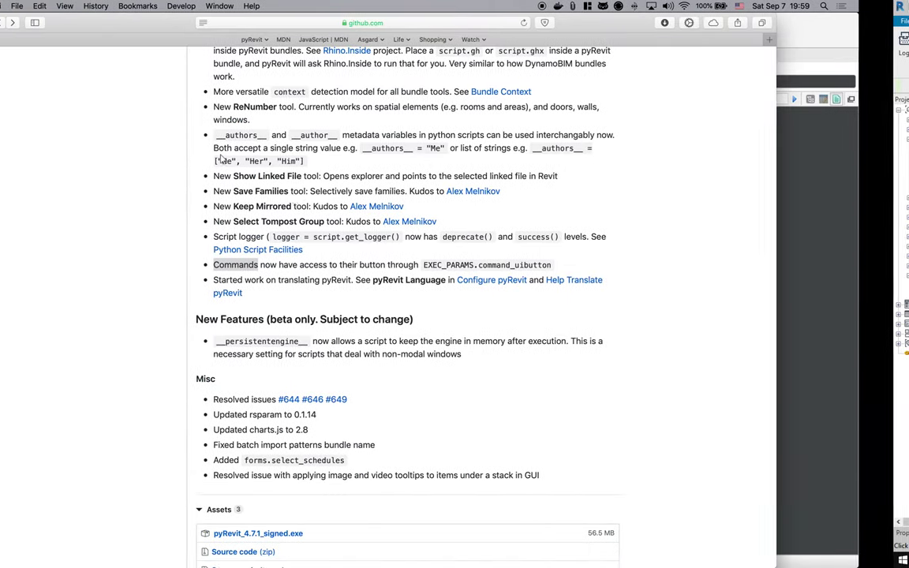
# - Highlight the __persistentengine__ beta feature in the notes, then bring Revit's pyRevit tab forward
pyautogui.scroll(-1, 364, 248)
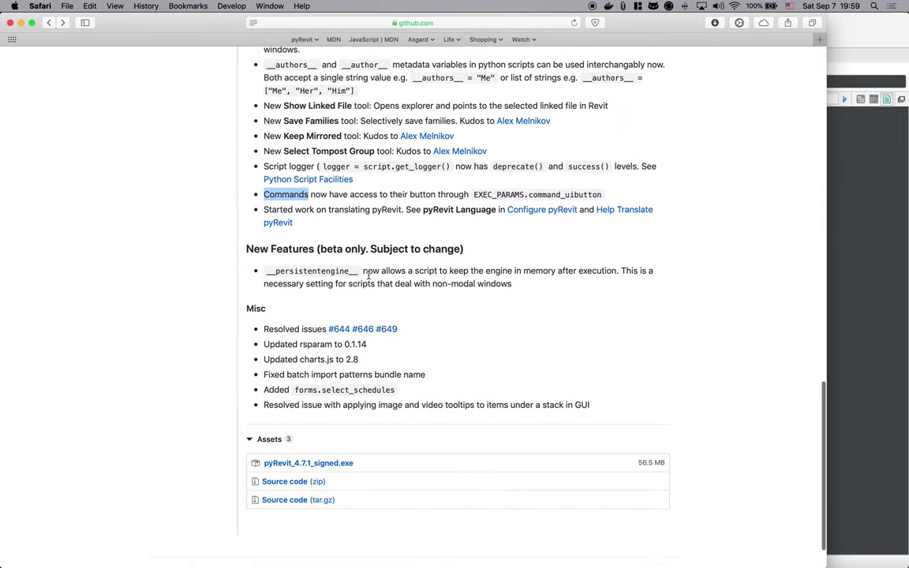
pyautogui.doubleClick(316, 270)
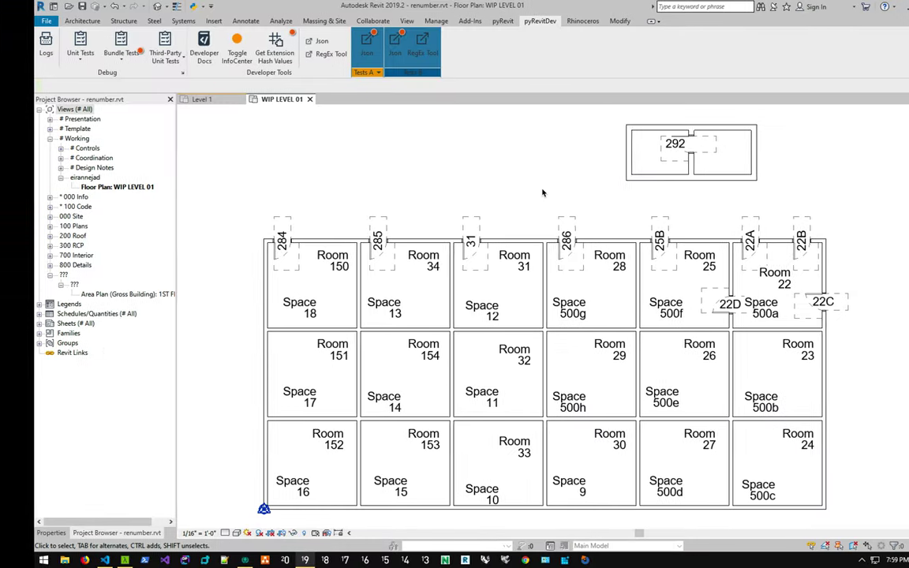
pyautogui.click(469, 22)
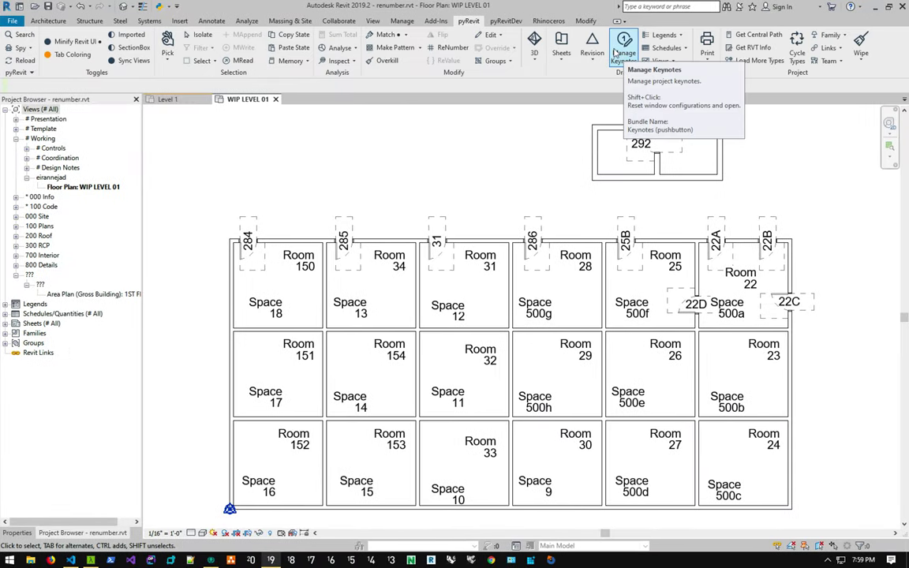
# - Run the Test Persistent Engine (NonModal) test and place a user keynote above Room 150
pyautogui.click(505, 22)
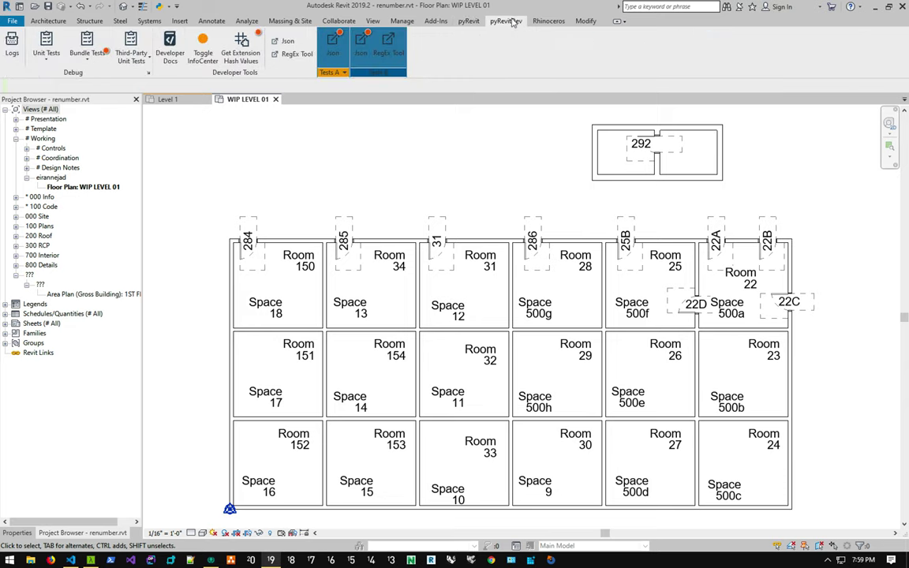
pyautogui.click(77, 44)
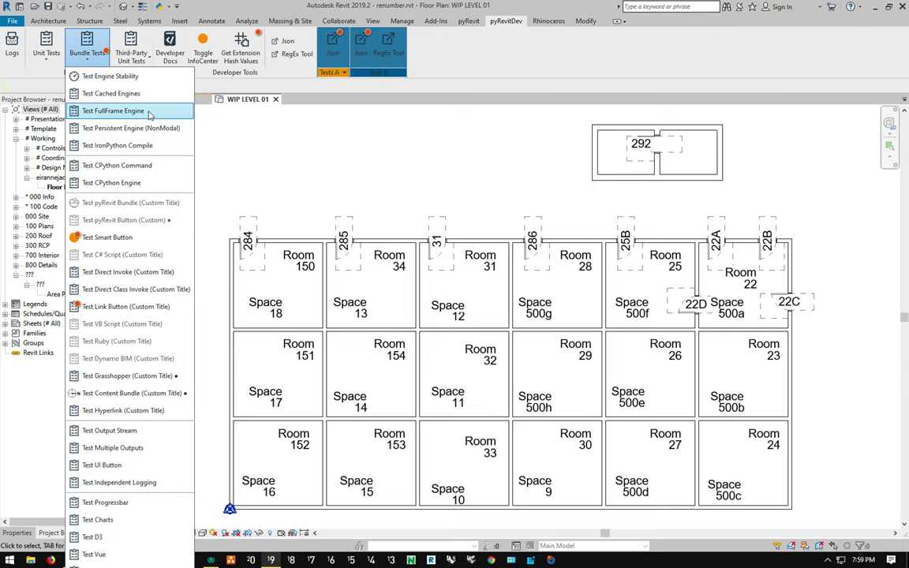
pyautogui.click(151, 135)
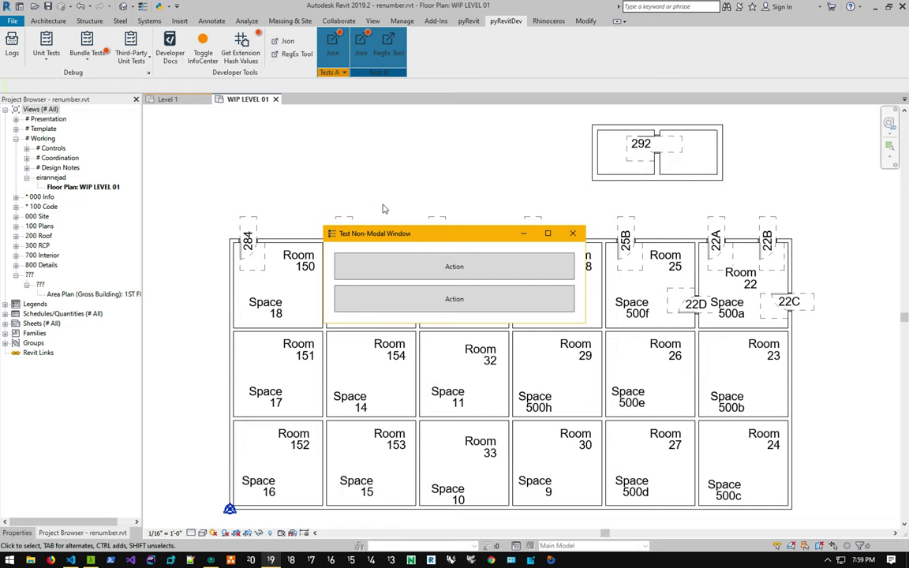
pyautogui.moveTo(438, 239); pyautogui.dragTo(710, 164)
pyautogui.click(709, 195)
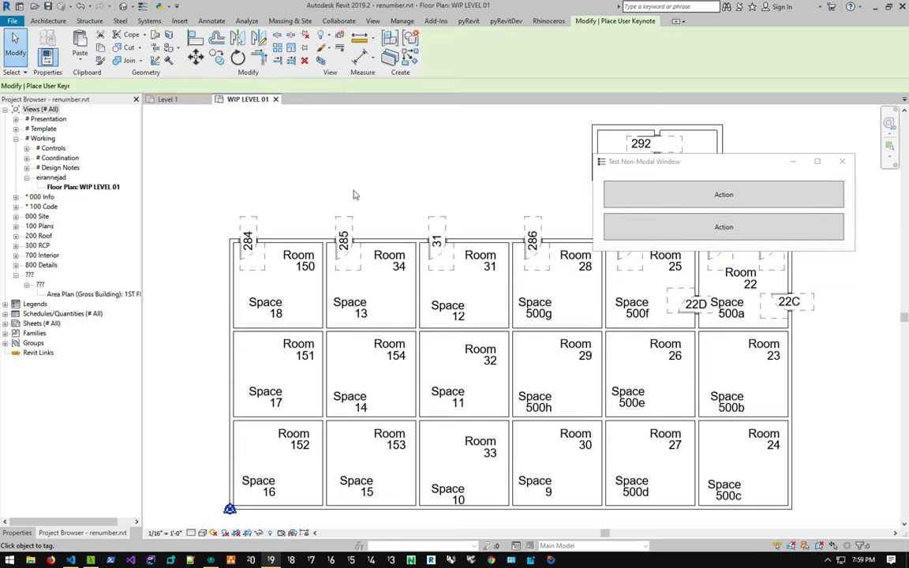
pyautogui.click(404, 197)
pyautogui.click(529, 149)
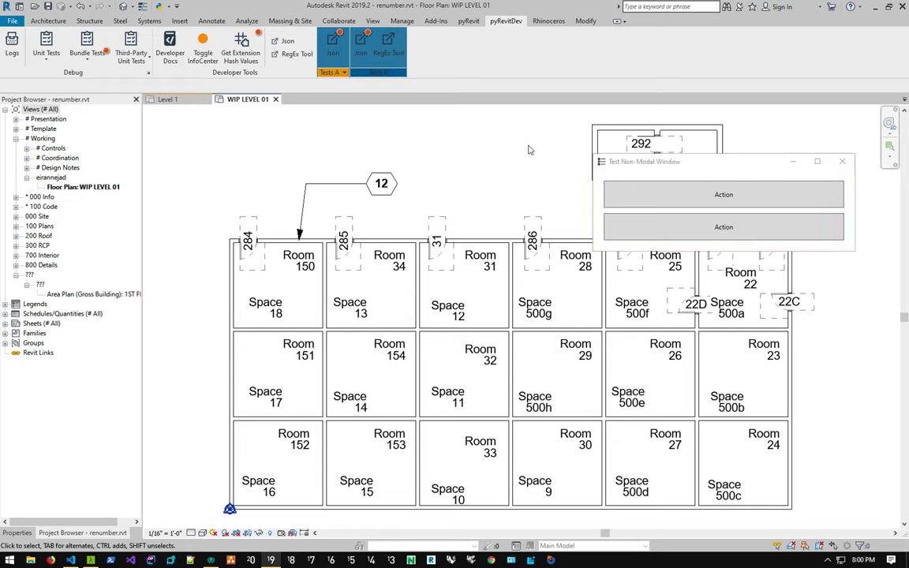
# - Draw a wall above the rooms using the WA shortcut
pyautogui.press('w')
pyautogui.press('a')
pyautogui.click(222, 155)
pyautogui.click(454, 155)
pyautogui.press('Escape')
pyautogui.press('Escape')
# - Move the non-modal test window up and change its title
pyautogui.moveTo(685, 163); pyautogui.dragTo(670, 132)
pyautogui.click(676, 202)
pyautogui.click(681, 200)
pyautogui.click(698, 199)
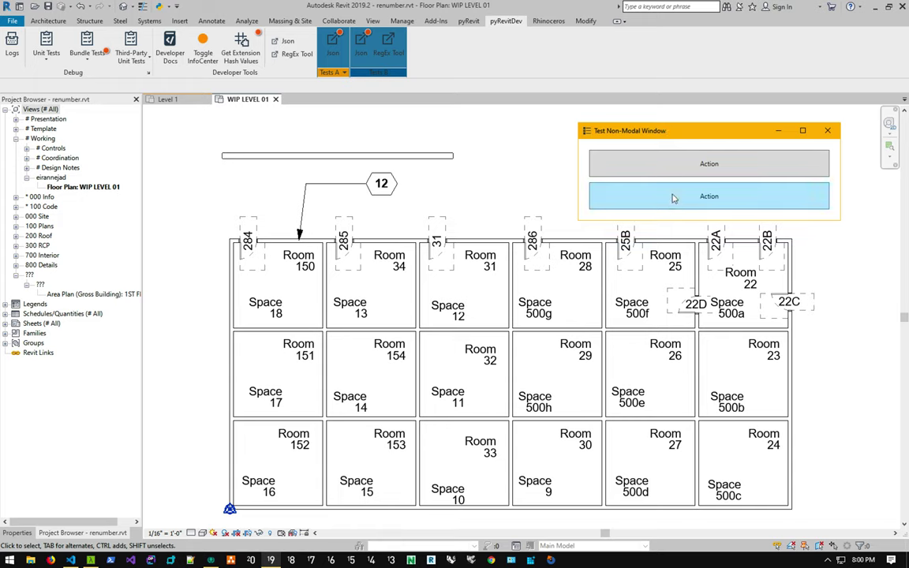
# - Place another user keynote with its leader above Room 34, leaving its value unset
pyautogui.click(653, 168)
pyautogui.click(348, 236)
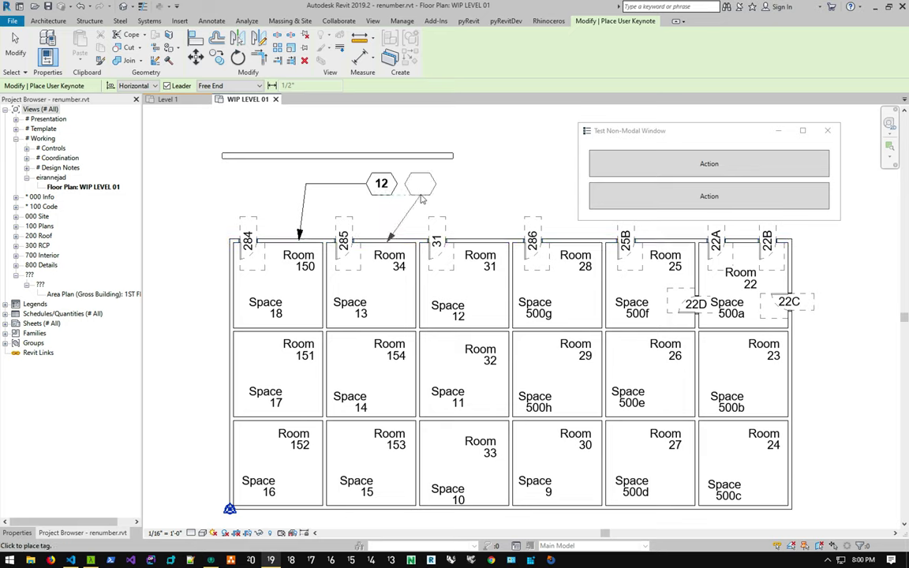
pyautogui.click(489, 174)
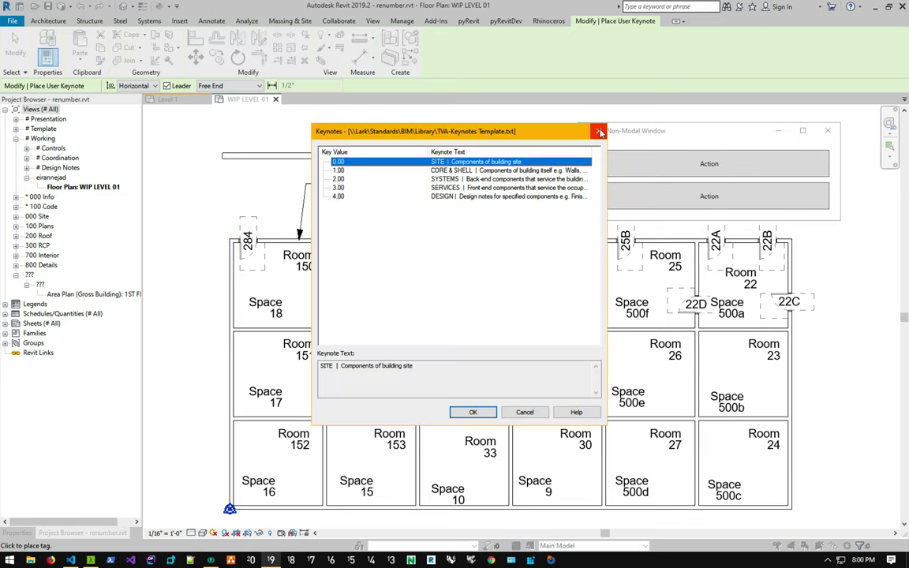
pyautogui.press('Escape')
pyautogui.press('Escape')
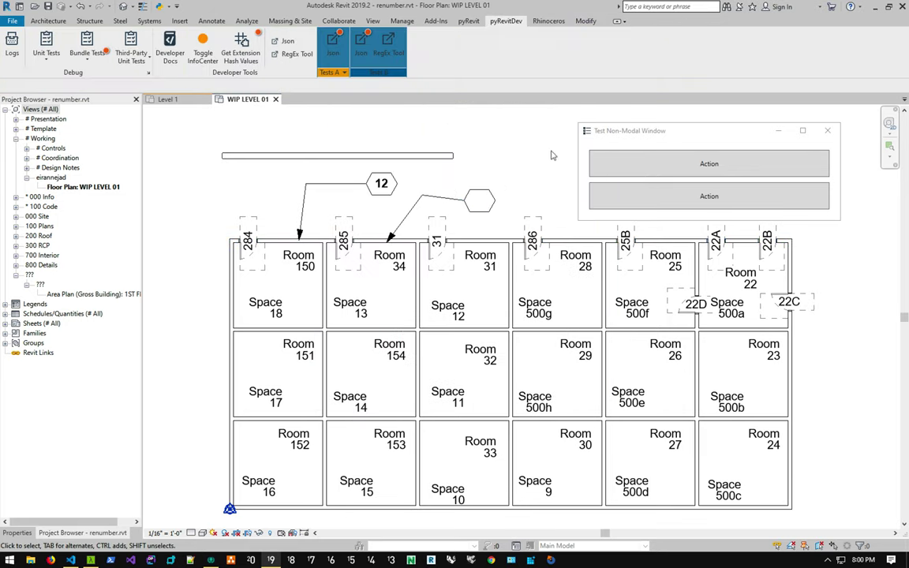
pyautogui.click(657, 132)
# - Close the non-modal test window and check the question-mark keynote tag
pyautogui.click(778, 130)
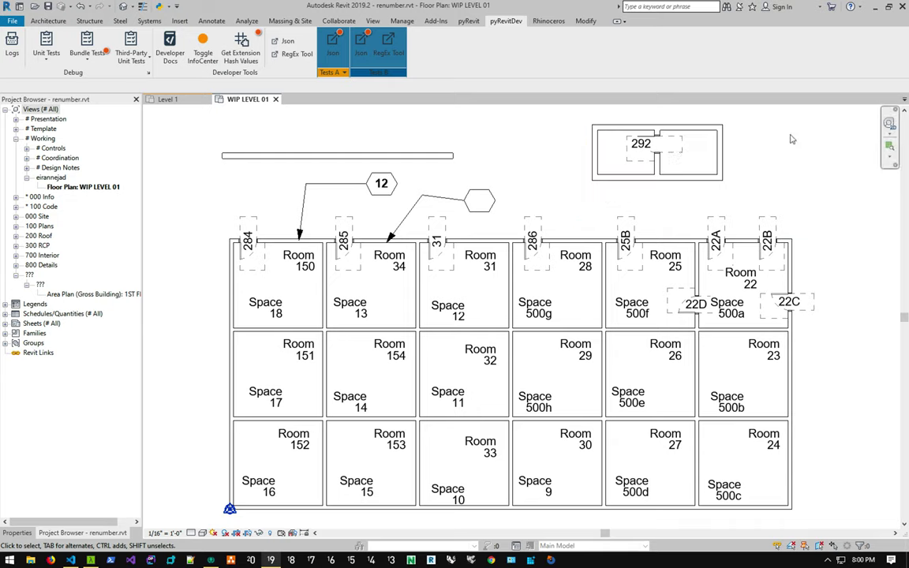
pyautogui.click(490, 202)
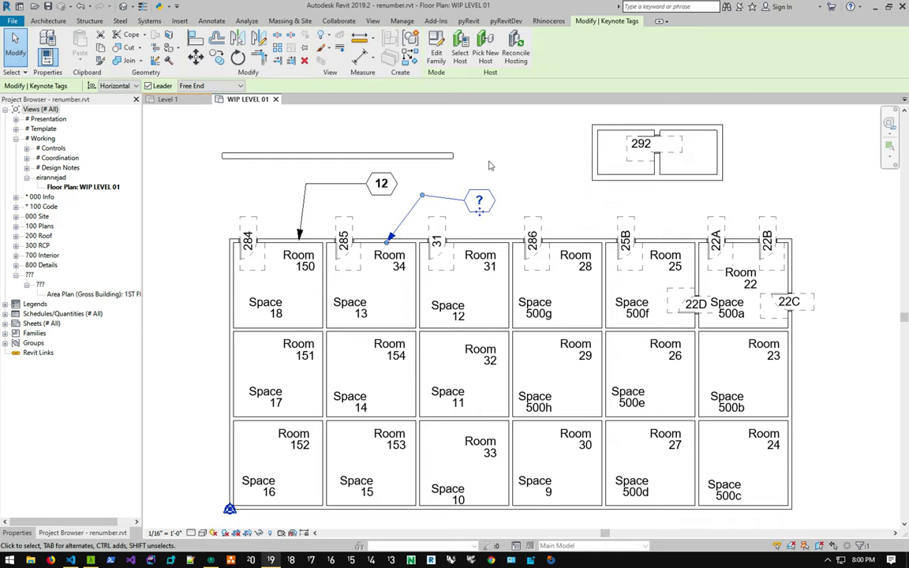
pyautogui.click(487, 161)
# - Bring Firefox with the Notion Python Script Facilities page back to the front
pyautogui.hotkey('ctrl', 'Left')
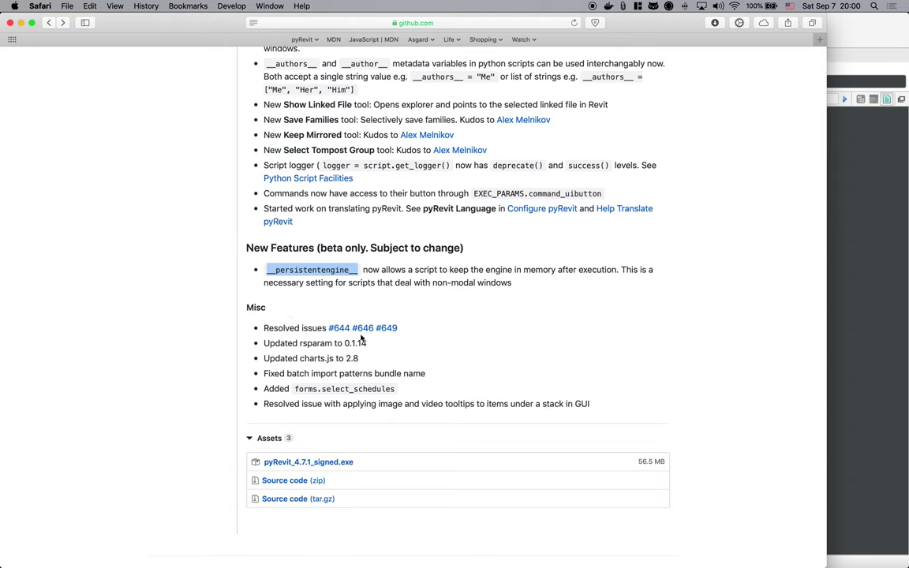
pyautogui.scroll(15, 357, 387)
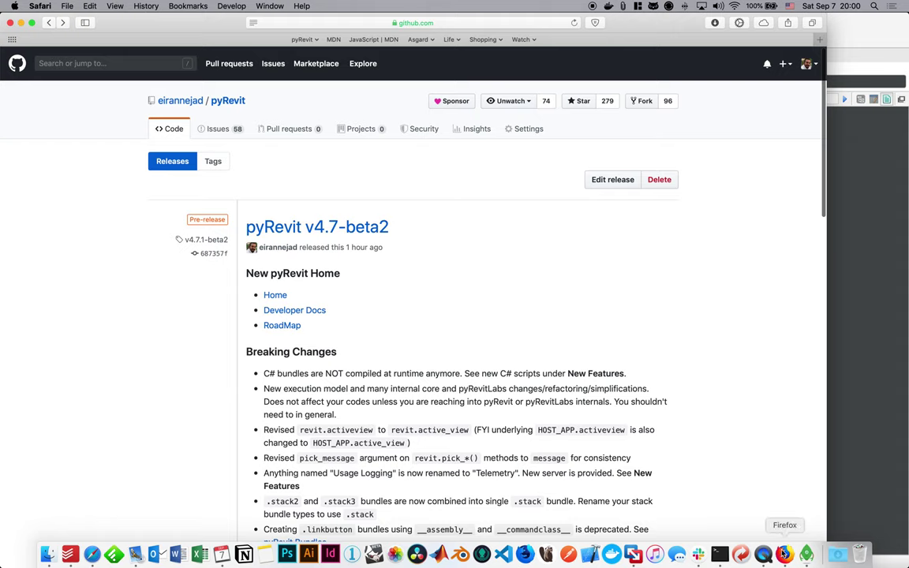
pyautogui.click(785, 554)
pyautogui.scroll(10, 447, 335)
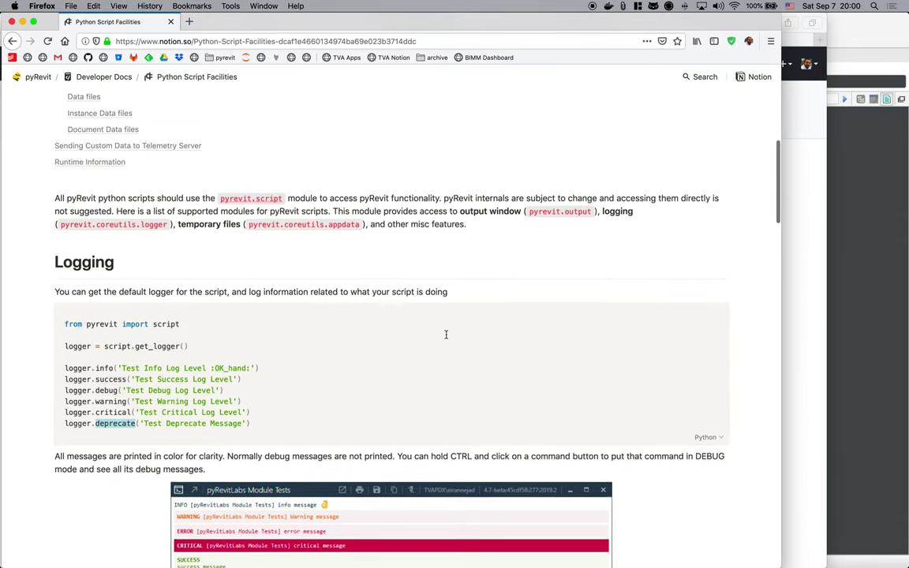
# - Climb the breadcrumbs to the pyRevit home page, scan its guides, and open pyRevit For Teams
pyautogui.click(100, 79)
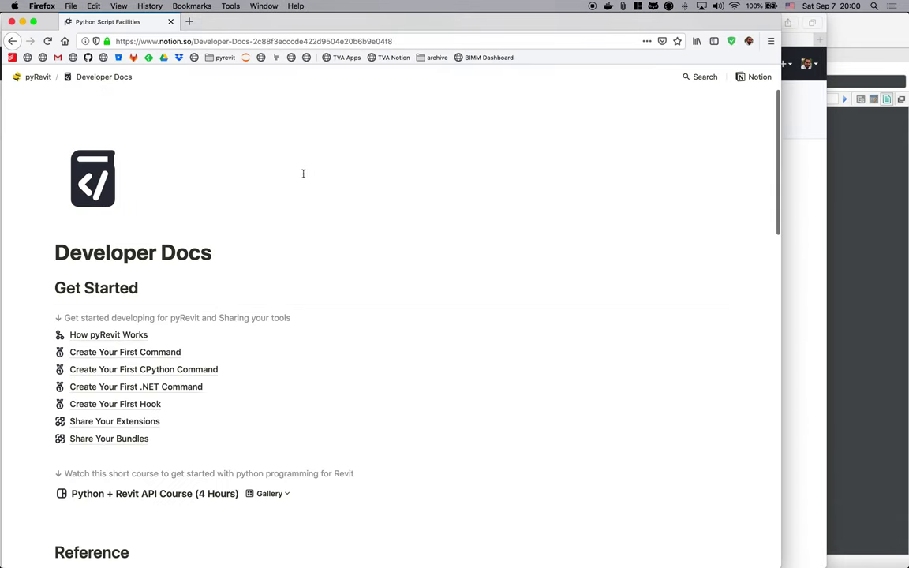
pyautogui.click(38, 76)
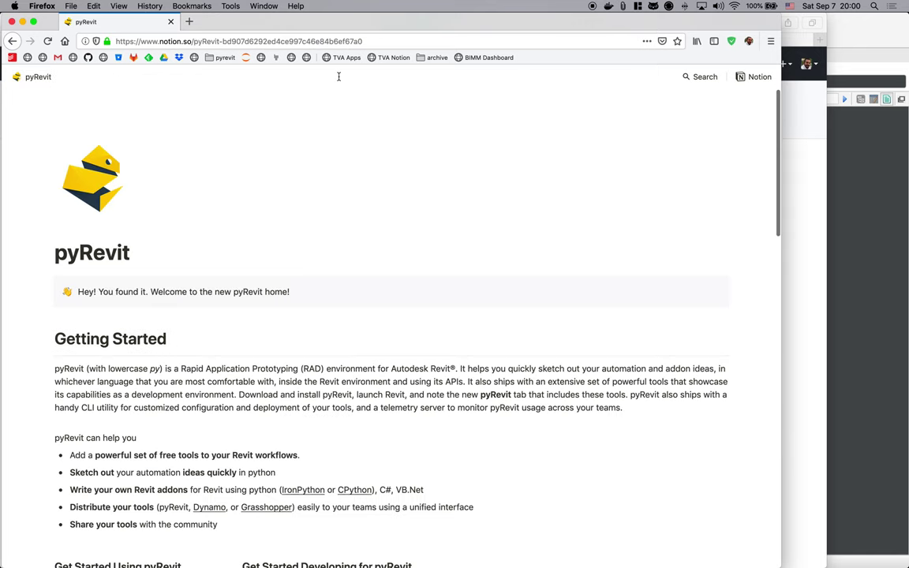
pyautogui.moveTo(321, 22); pyautogui.dragTo(318, 20)
pyautogui.scroll(-5, 371, 132)
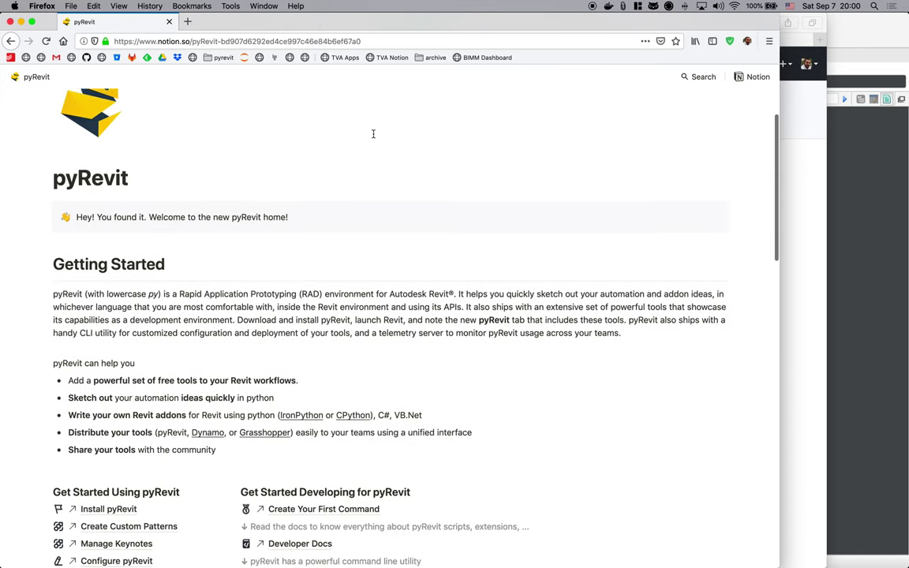
pyautogui.scroll(-3, 373, 133)
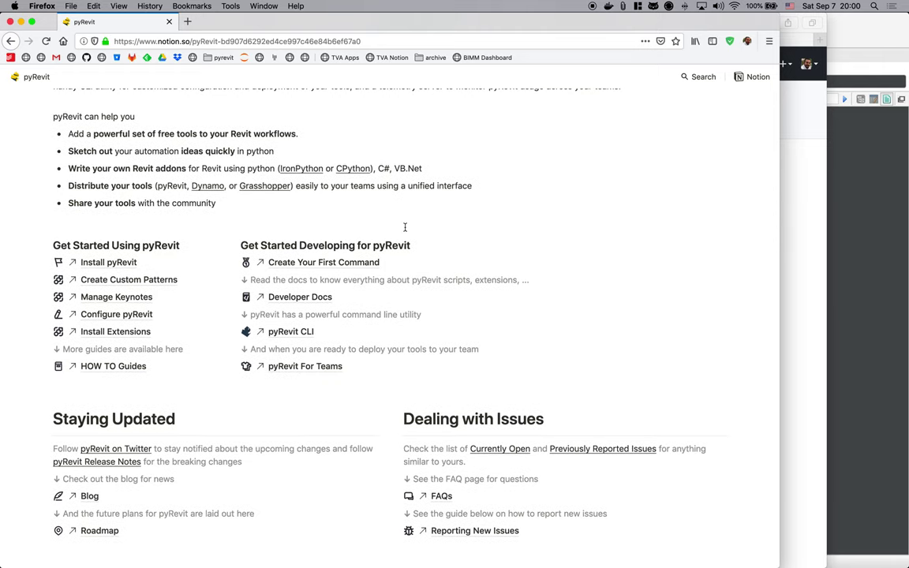
pyautogui.scroll(-1, 402, 219)
pyautogui.scroll(-8, 404, 226)
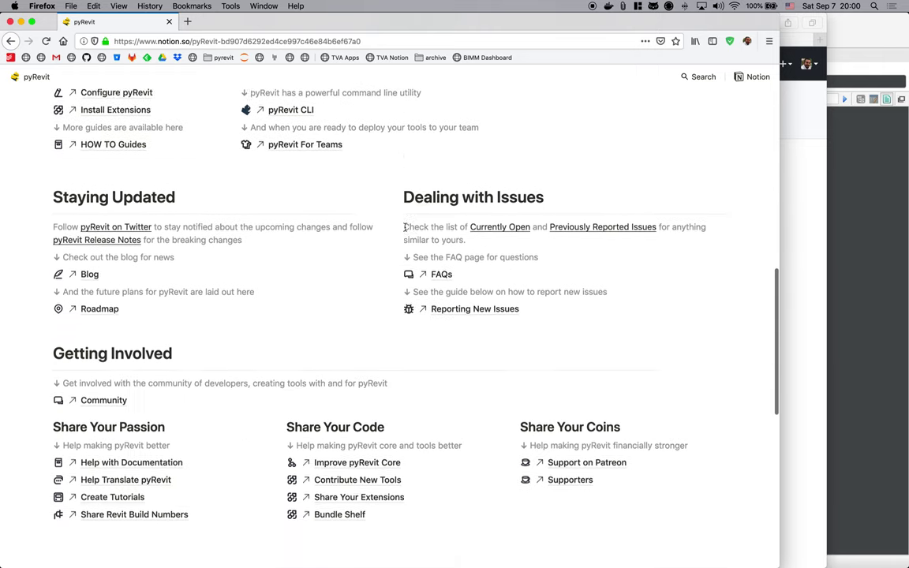
pyautogui.scroll(6, 406, 229)
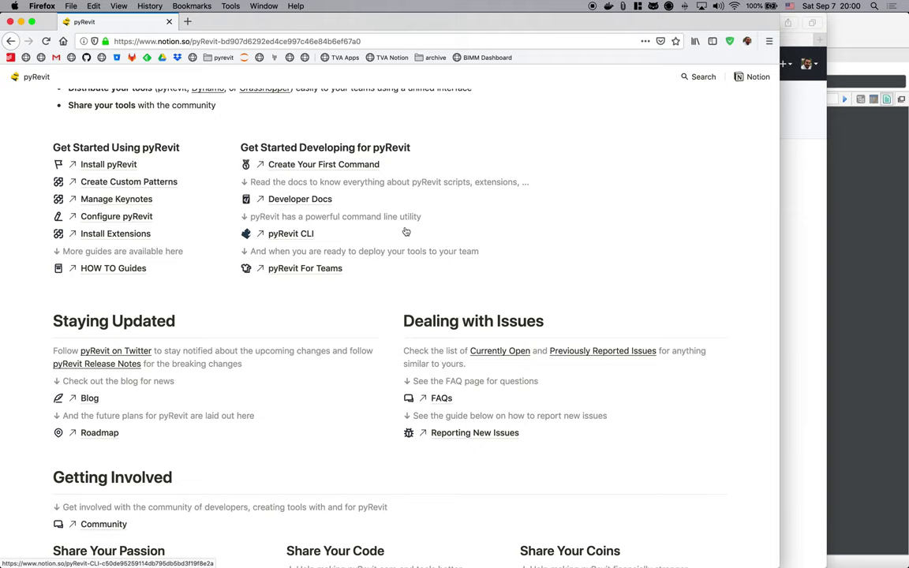
pyautogui.click(333, 271)
pyautogui.scroll(-3, 258, 253)
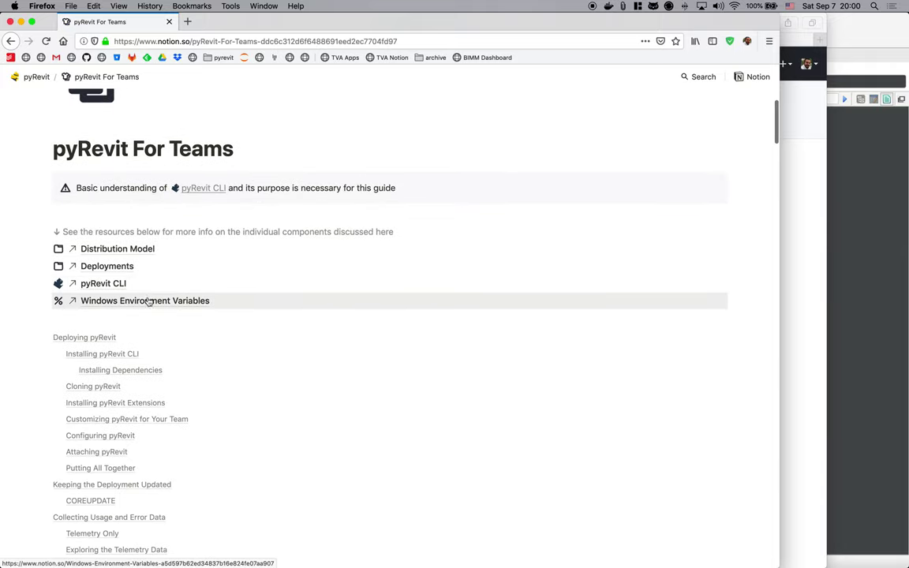
pyautogui.scroll(-10, 191, 320)
pyautogui.scroll(-5, 186, 307)
pyautogui.scroll(-8, 175, 267)
pyautogui.scroll(3, 176, 111)
pyautogui.scroll(-1, 178, 140)
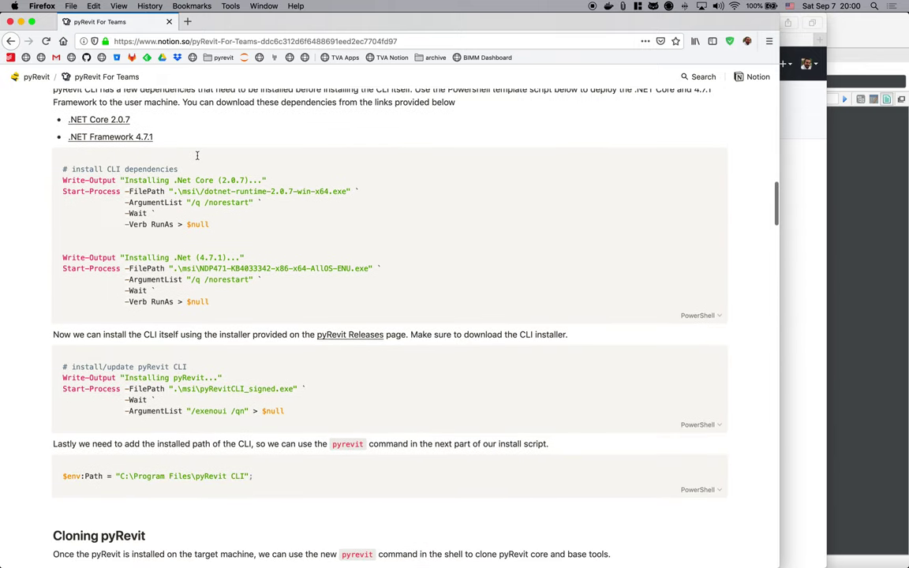
pyautogui.scroll(-10, 215, 277)
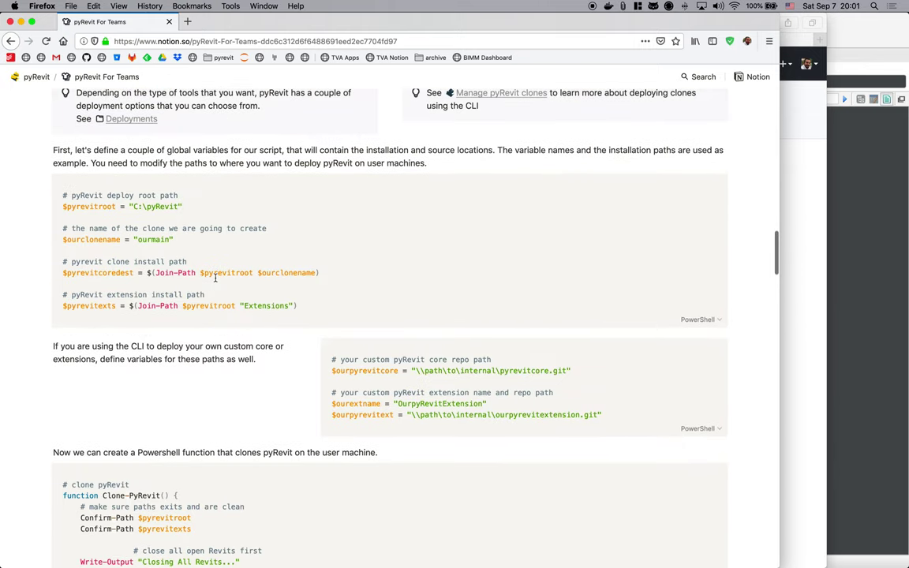
pyautogui.scroll(-8, 200, 253)
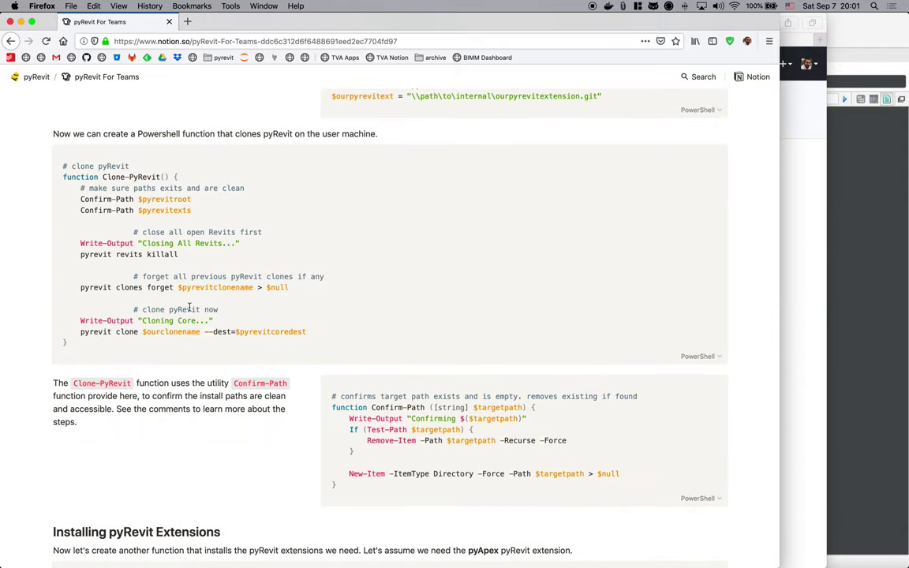
pyautogui.scroll(-8, 186, 225)
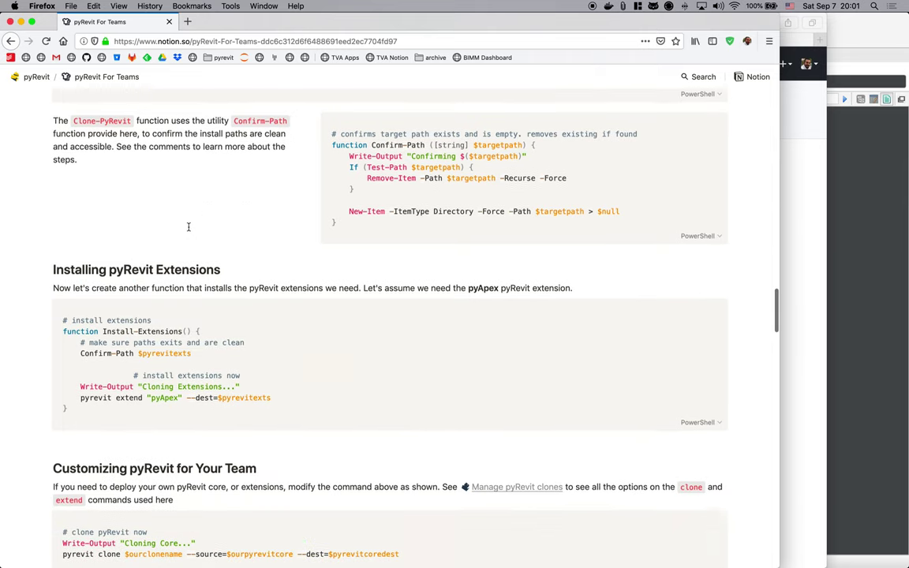
pyautogui.scroll(-8, 198, 280)
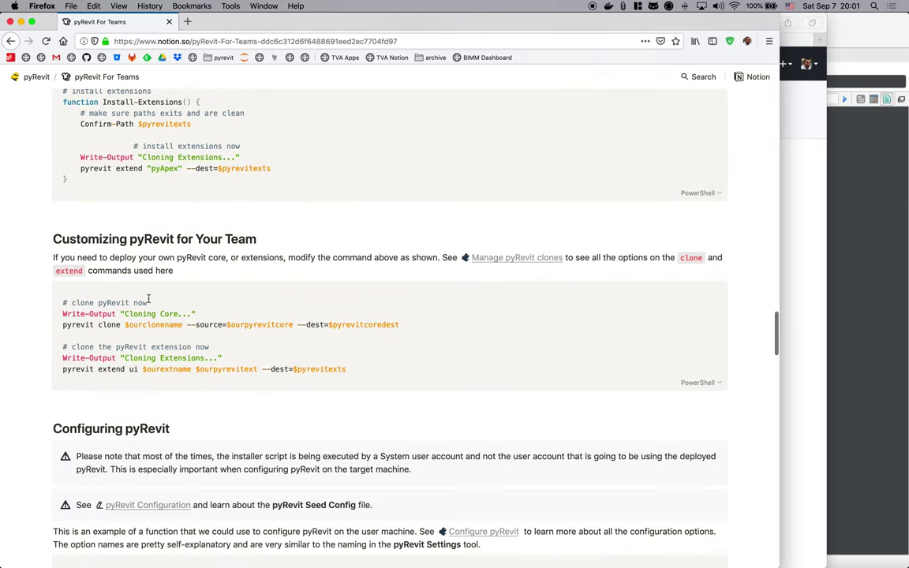
pyautogui.scroll(-5, 172, 279)
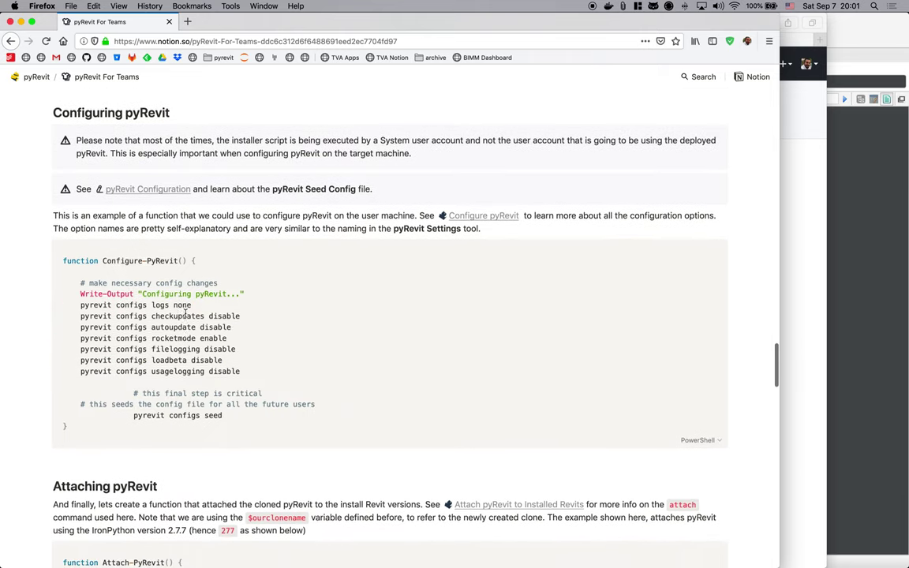
pyautogui.scroll(-10, 185, 306)
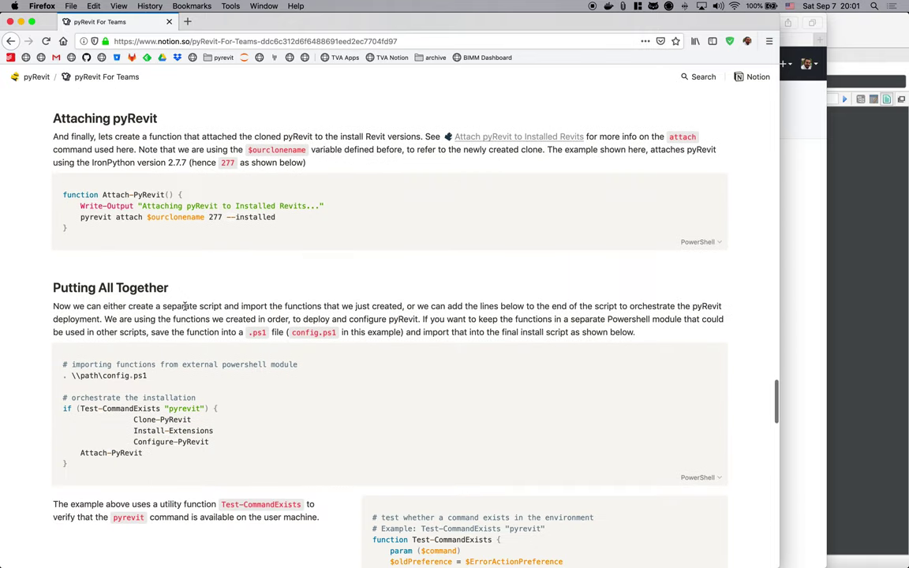
pyautogui.scroll(-4, 185, 306)
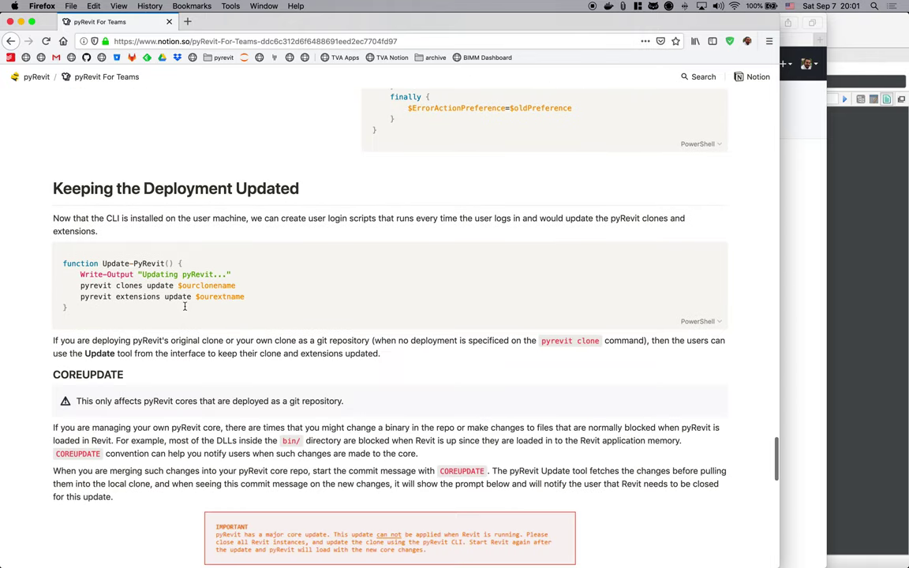
pyautogui.scroll(-2, 252, 277)
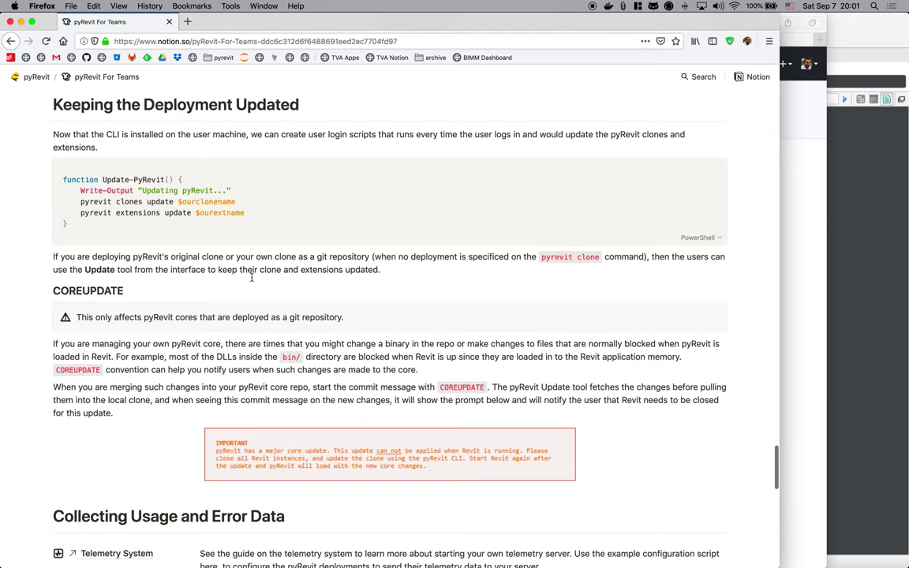
pyautogui.doubleClick(107, 289)
pyautogui.scroll(-1, 157, 260)
pyautogui.click(184, 221)
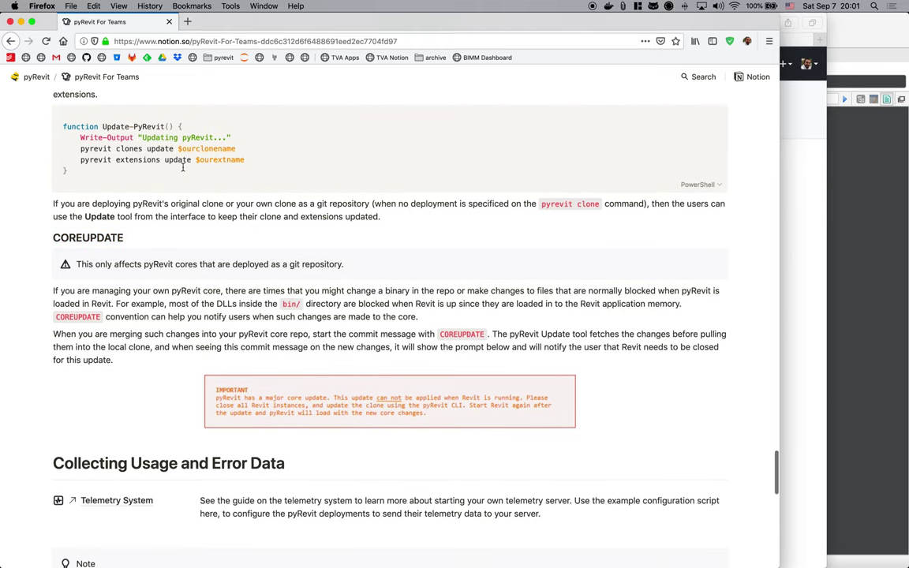
pyautogui.scroll(-2, 197, 253)
pyautogui.scroll(-5, 221, 279)
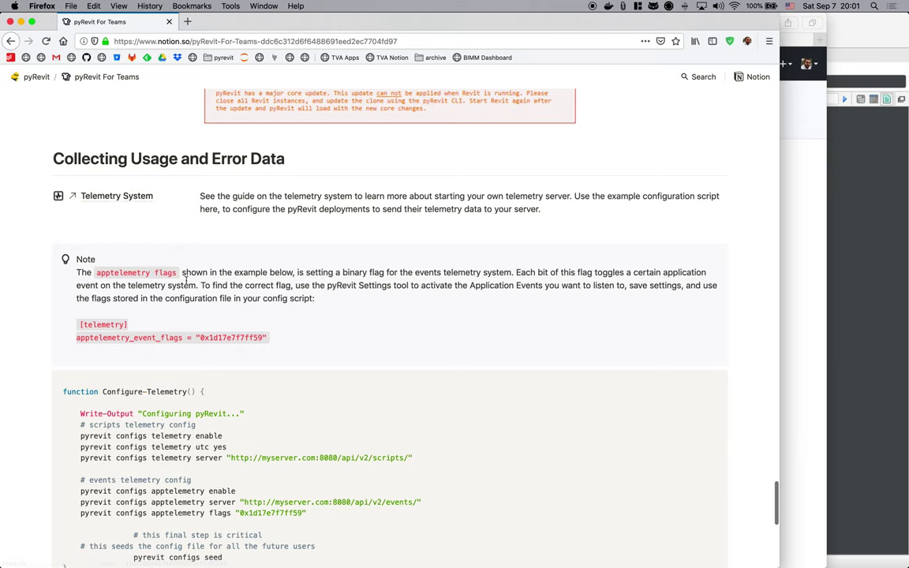
pyautogui.scroll(-1, 186, 280)
pyautogui.scroll(-7, 172, 292)
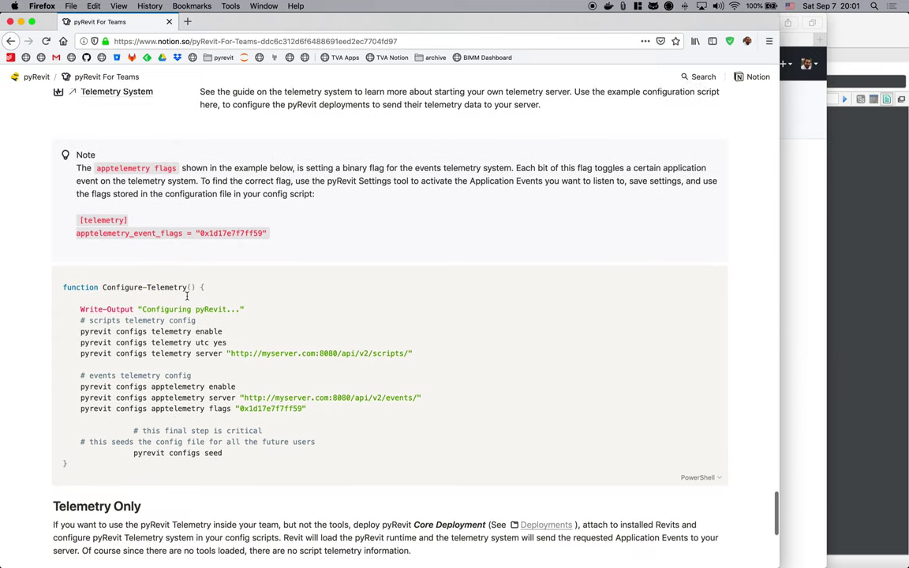
pyautogui.scroll(-1, 209, 370)
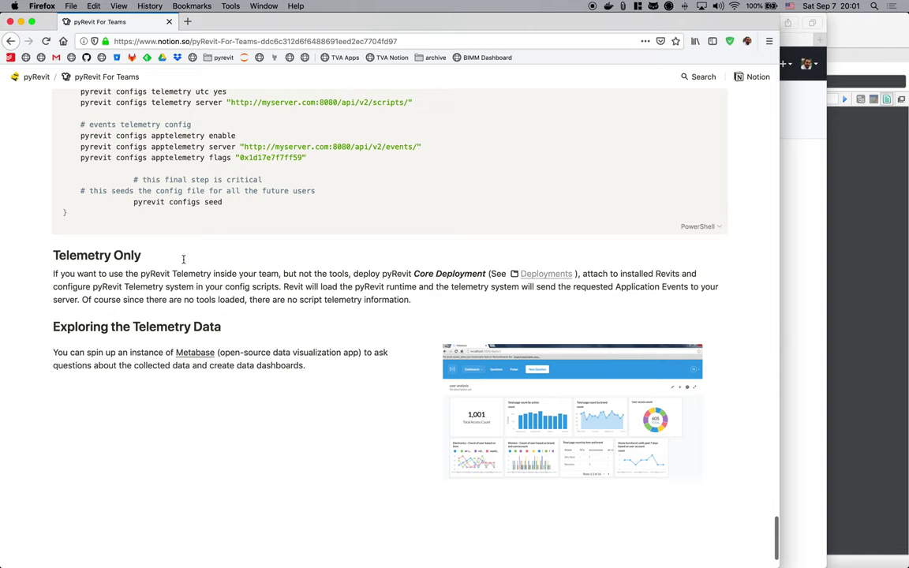
pyautogui.doubleClick(426, 273)
pyautogui.click(119, 255)
pyautogui.doubleClick(118, 254)
pyautogui.doubleClick(76, 255)
pyautogui.scroll(10, 166, 237)
pyautogui.scroll(20, 166, 236)
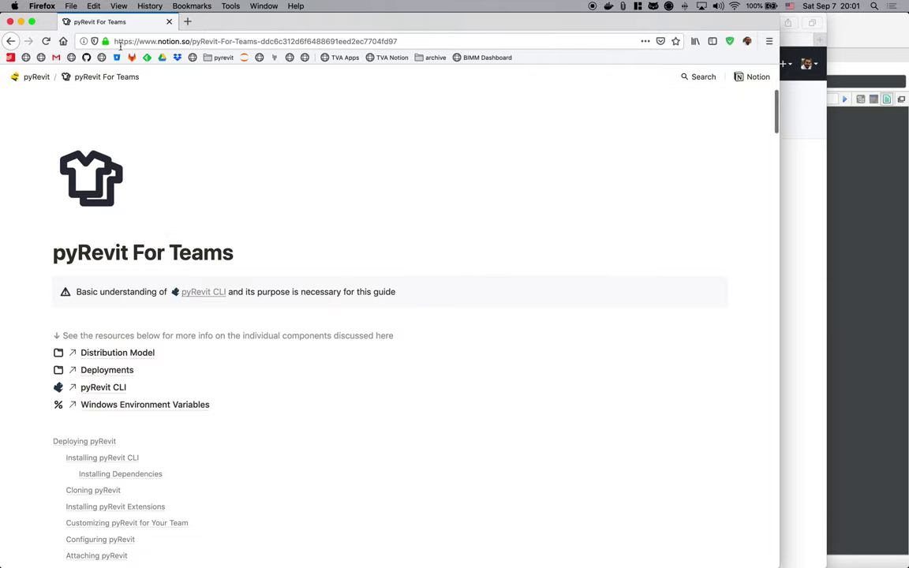
pyautogui.click(38, 76)
pyautogui.scroll(-3, 314, 263)
pyautogui.scroll(-5, 314, 264)
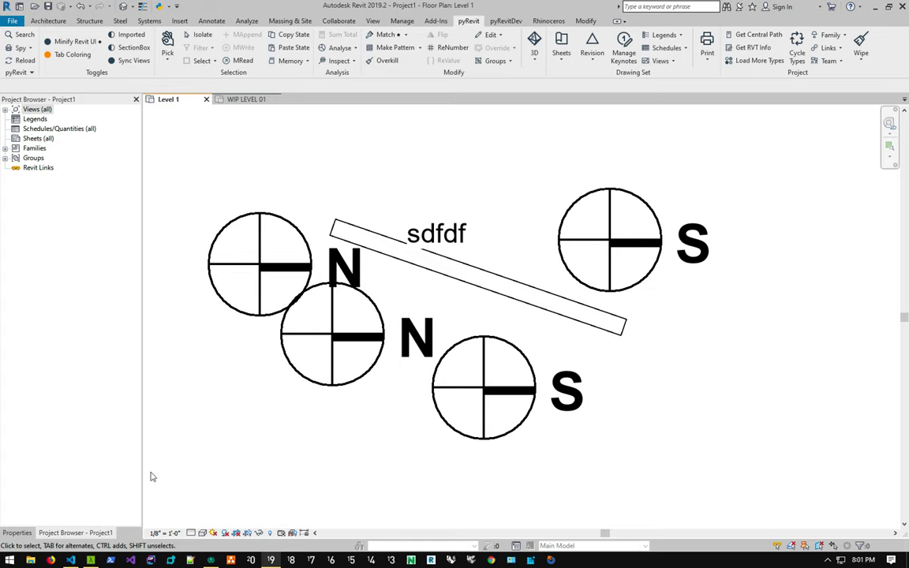
# - Browse in File Explorer to gits\pyRevit\extensions\pyRevitDevHooks.extension\hooks
pyautogui.press('super+e')
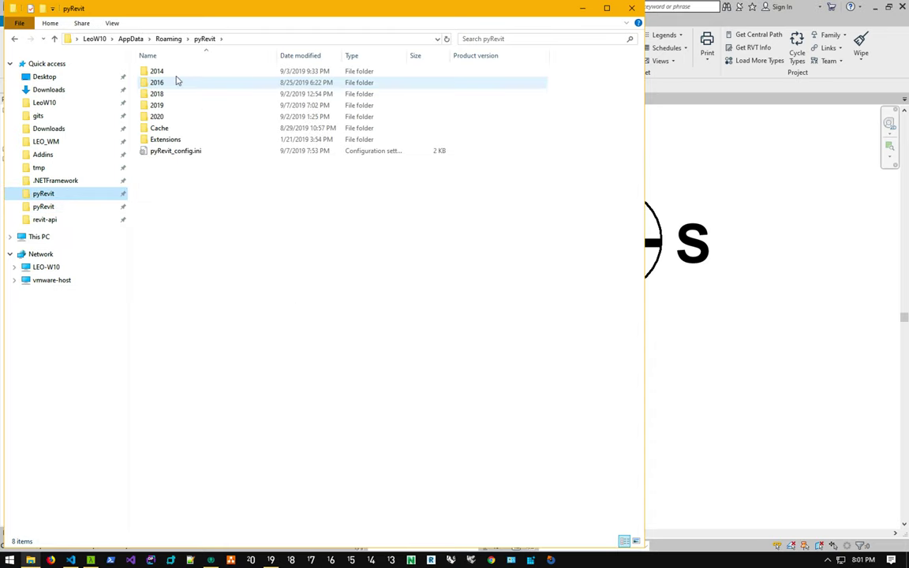
pyautogui.click(56, 206)
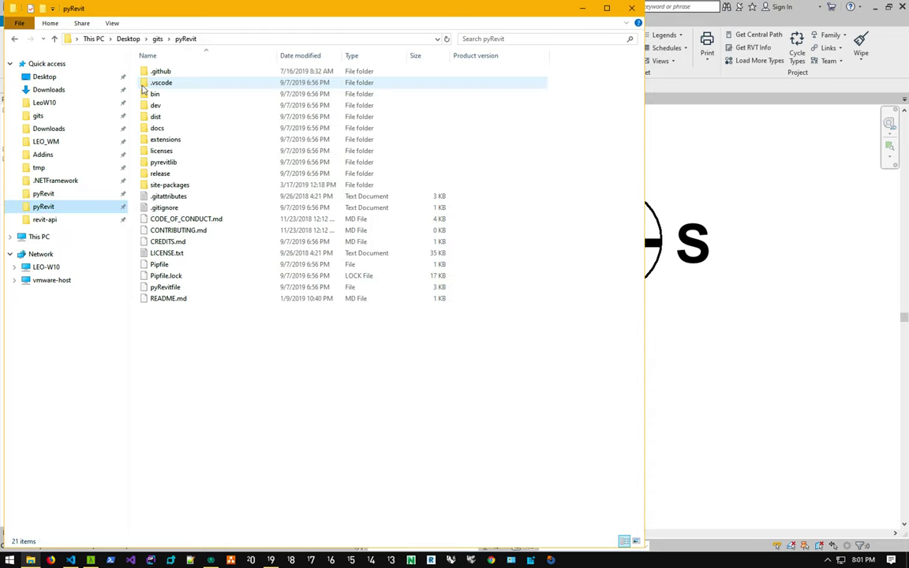
pyautogui.doubleClick(164, 106)
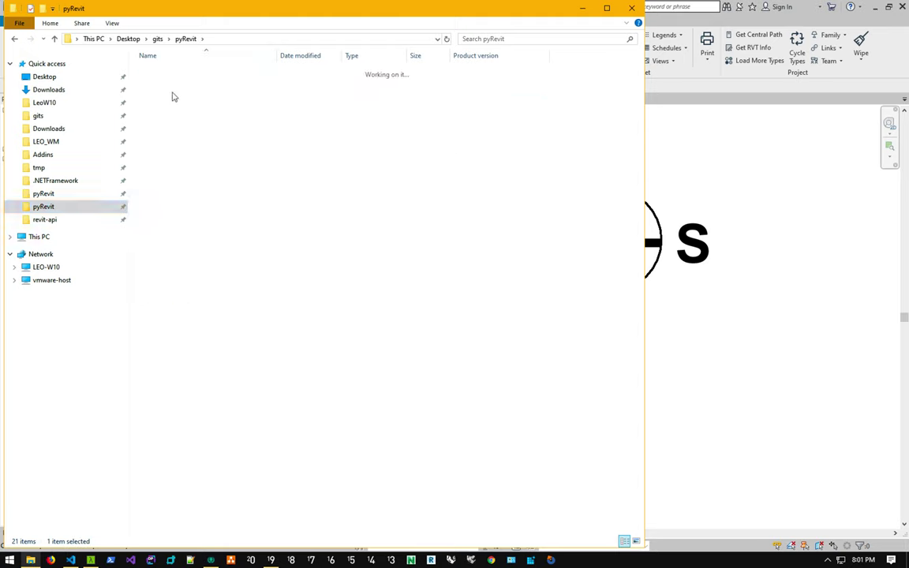
pyautogui.click(187, 39)
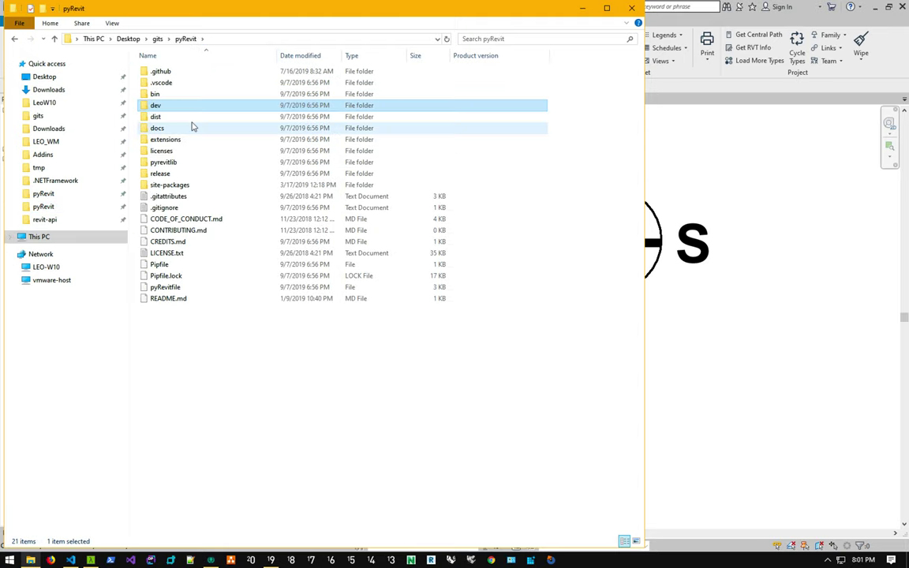
pyautogui.doubleClick(177, 140)
pyautogui.doubleClick(200, 85)
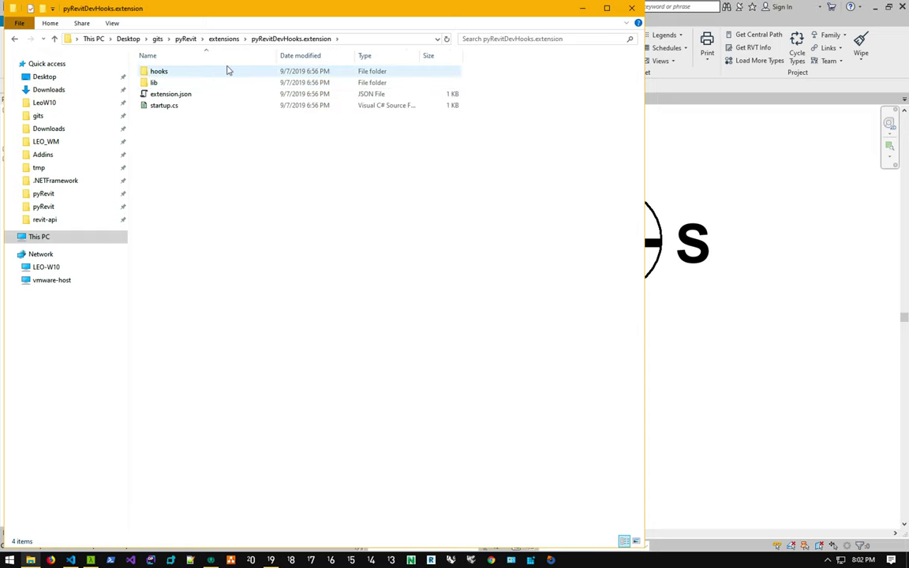
pyautogui.doubleClick(175, 72)
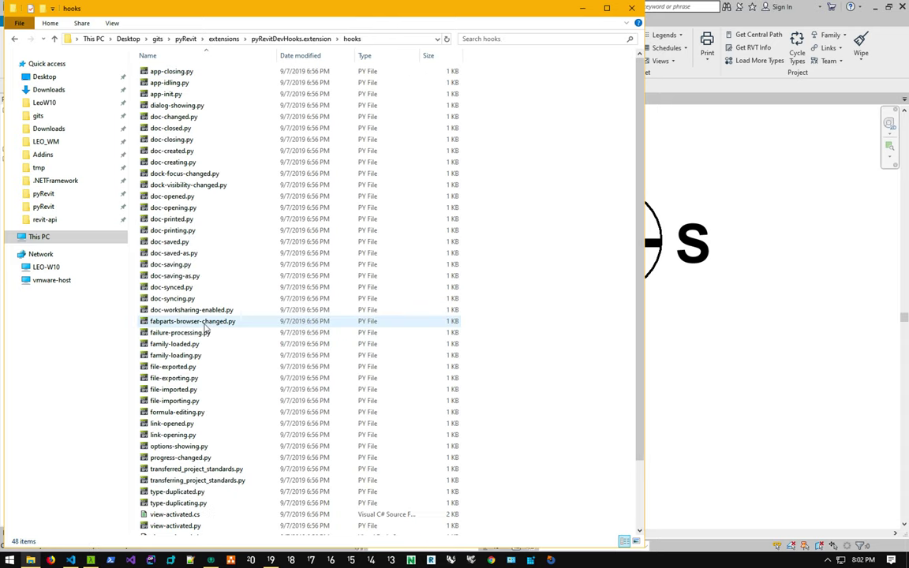
pyautogui.scroll(-3, 207, 322)
# - Delete all 47 other hook scripts, keeping only view-activated.py, and minimize Explorer
pyautogui.click(216, 289)
pyautogui.hotkey('ctrl', 'a')
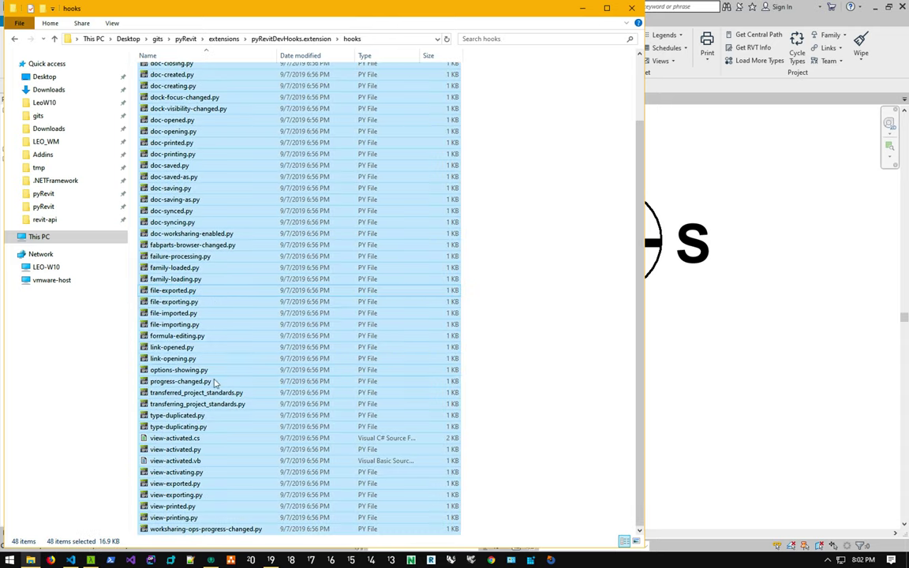
pyautogui.keyDown('ctrl'); pyautogui.click(213, 450); pyautogui.keyUp('ctrl')
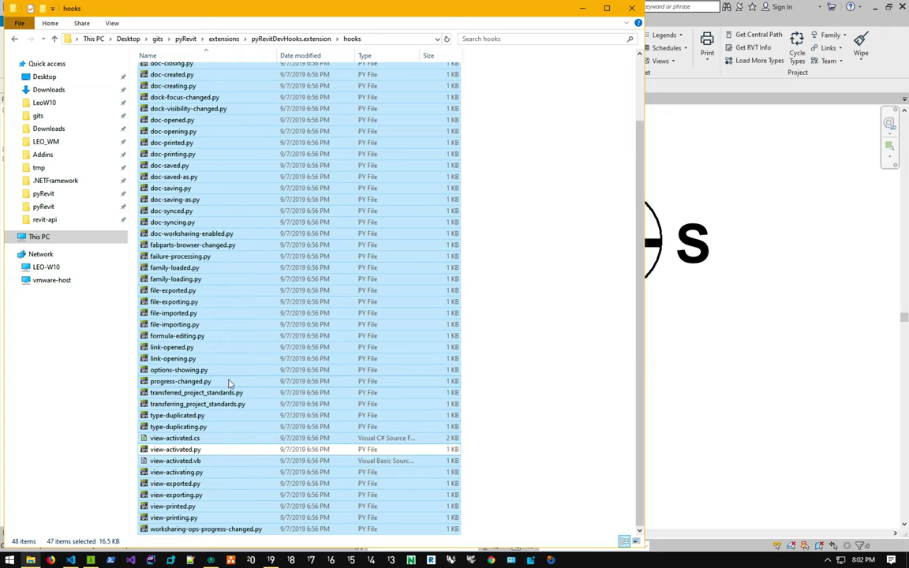
pyautogui.press('Delete')
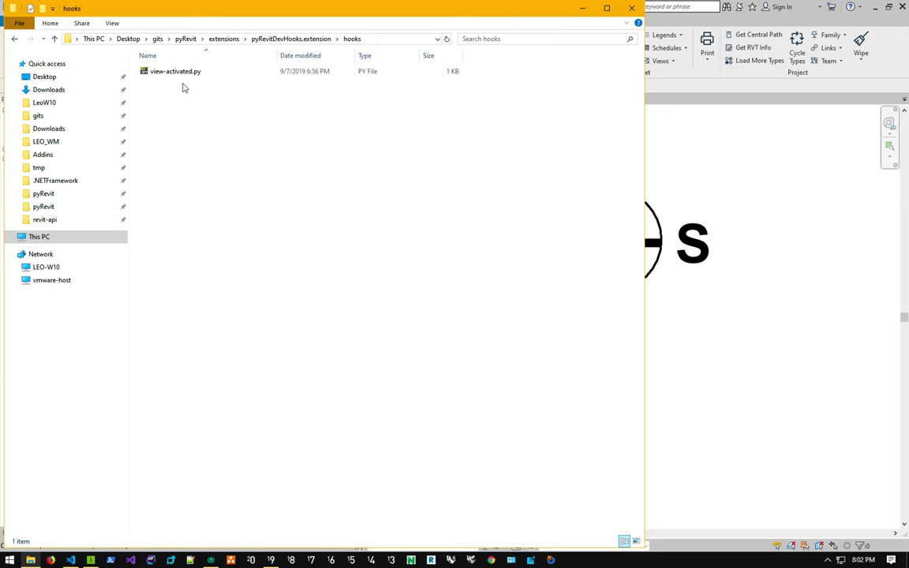
pyautogui.click(583, 8)
# - Disable the pyRevitDevTools extension in the pyRevit Extensions manager, briefly checking the Desktop folder
pyautogui.click(17, 72)
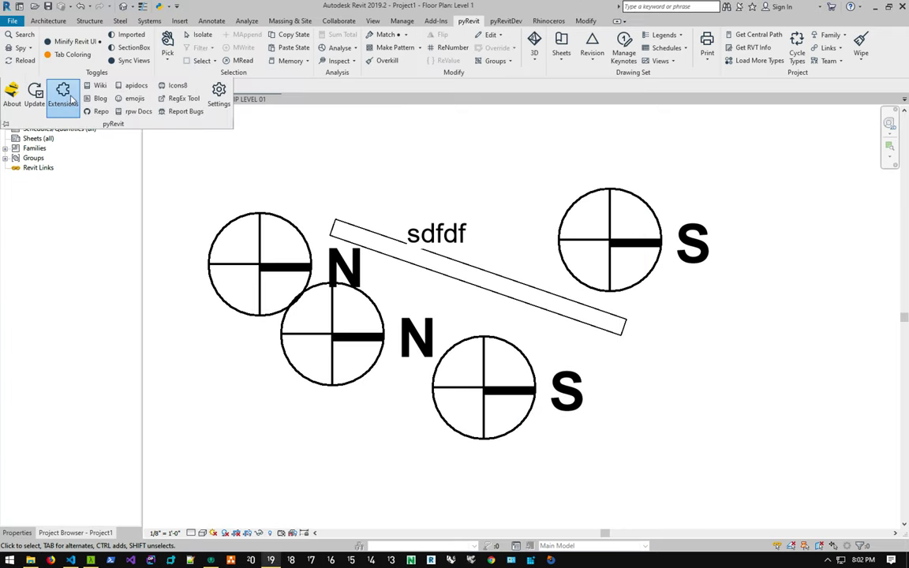
pyautogui.click(308, 157)
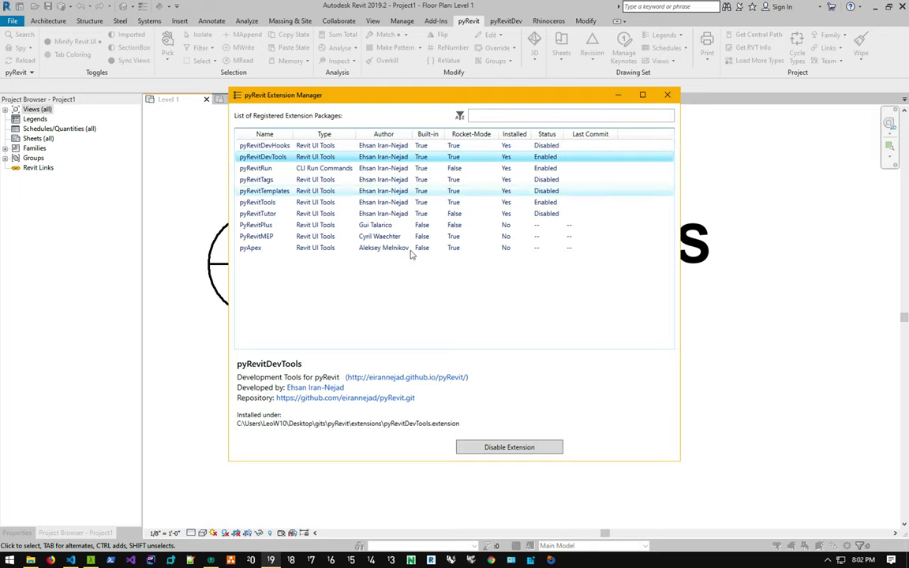
pyautogui.click(509, 448)
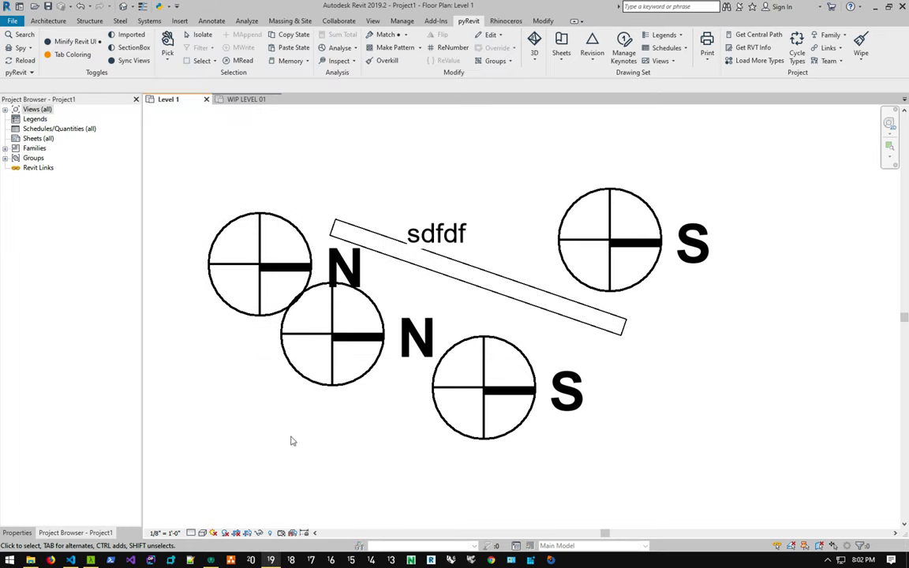
pyautogui.click(30, 560)
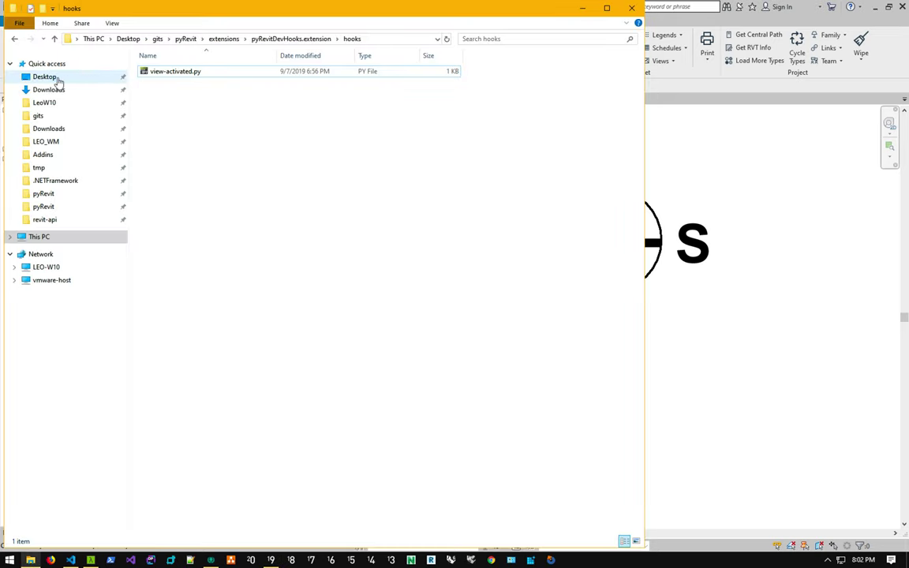
pyautogui.click(52, 77)
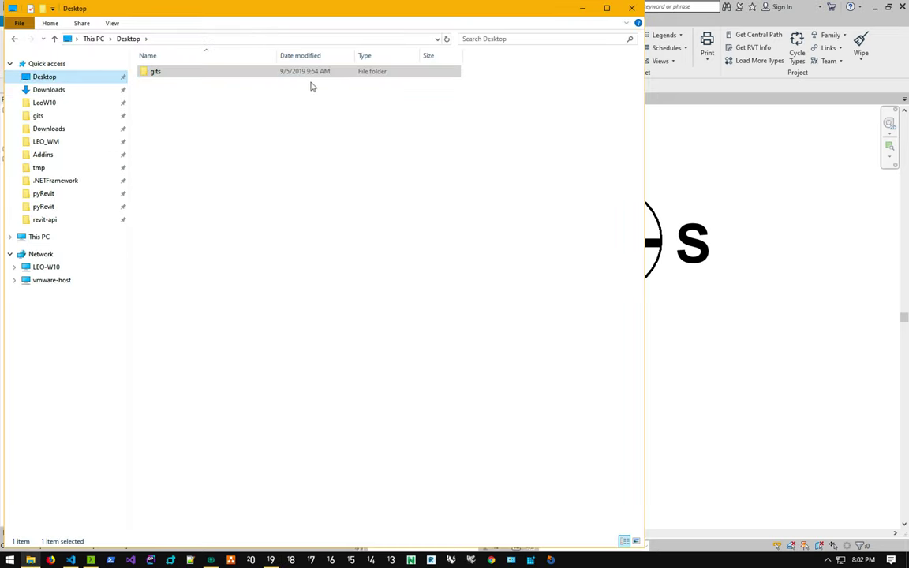
pyautogui.click(702, 75)
# - Enable pyRevitDevHooks, close the .NET script compile error, and go to WIP LEVEL 01
pyautogui.click(32, 72)
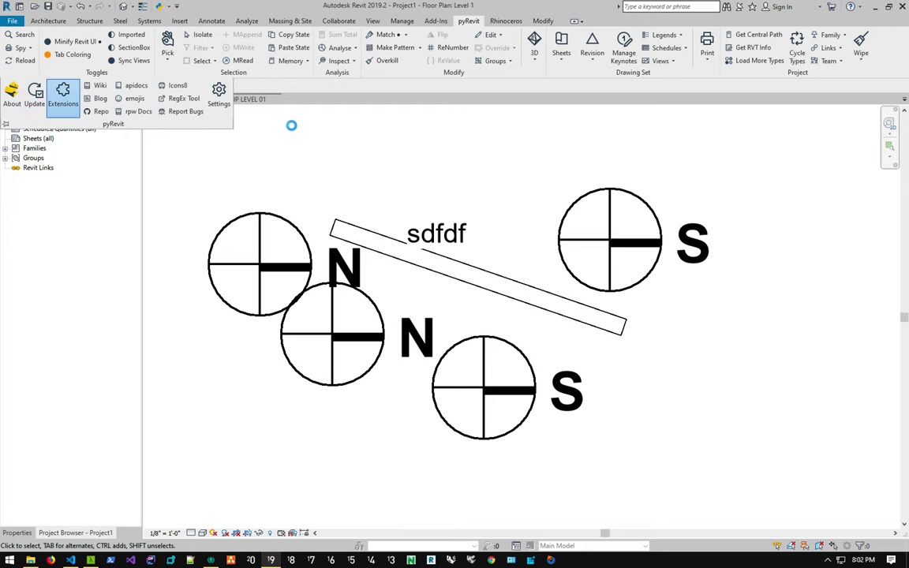
pyautogui.click(292, 157)
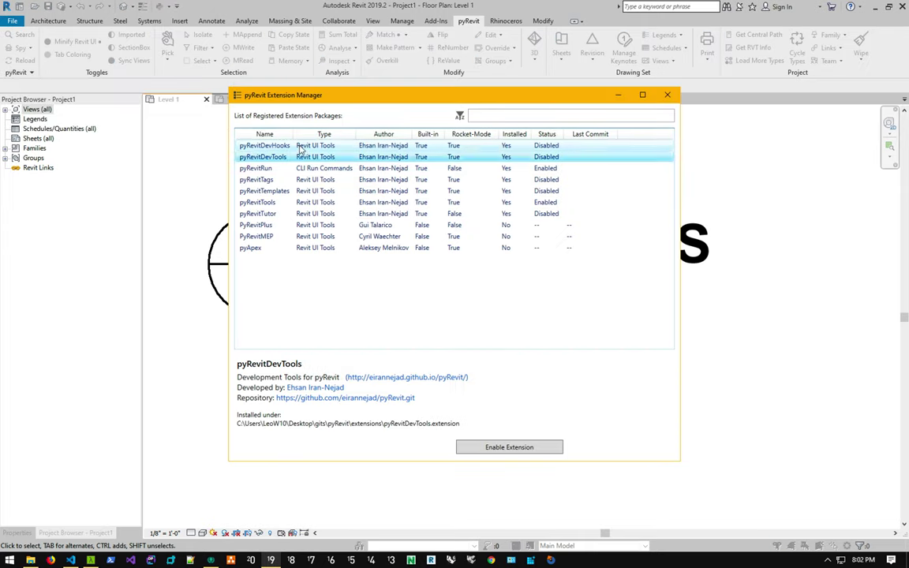
pyautogui.click(298, 146)
pyautogui.click(520, 448)
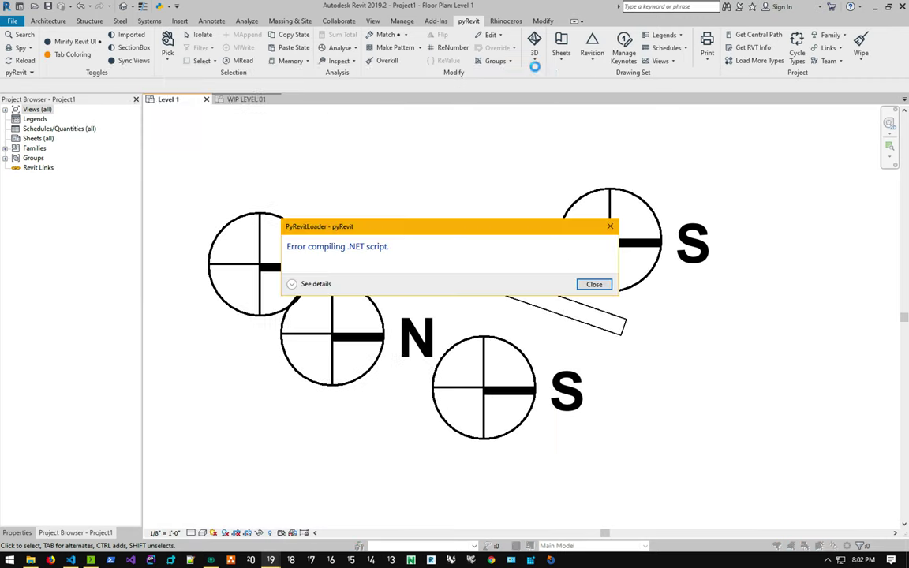
pyautogui.click(594, 284)
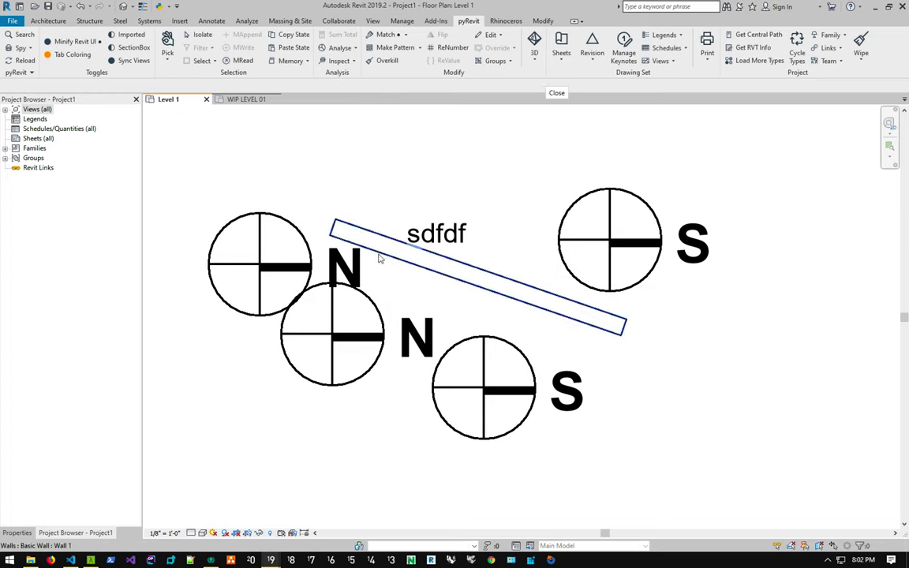
pyautogui.click(248, 100)
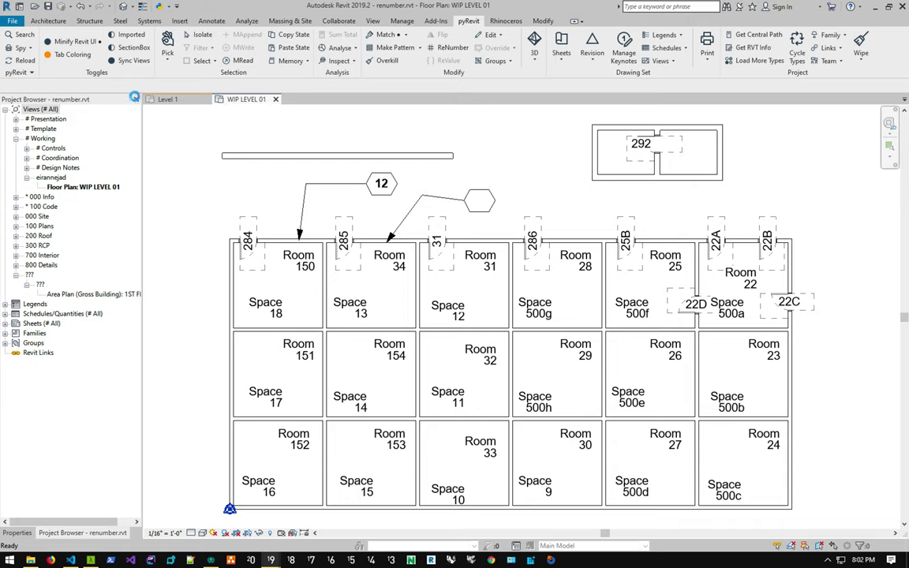
# - Open the new hooks.log from the Desktop with Edit with Notepad++
pyautogui.press('super+e')
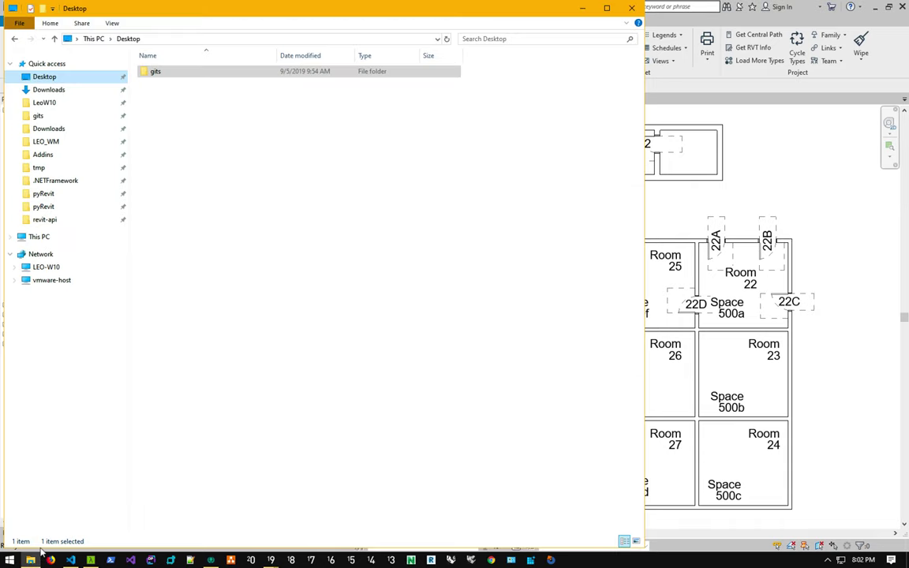
pyautogui.click(583, 7)
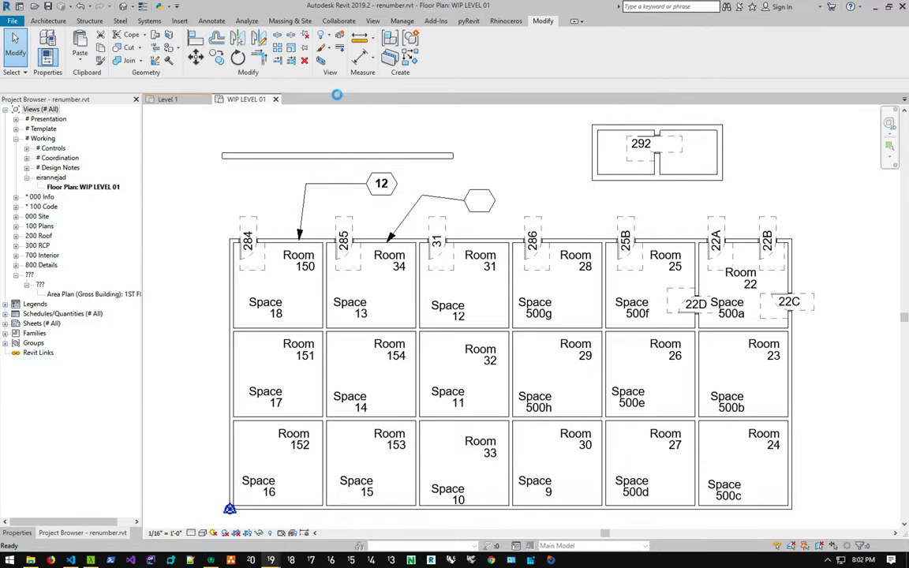
pyautogui.press('super+e')
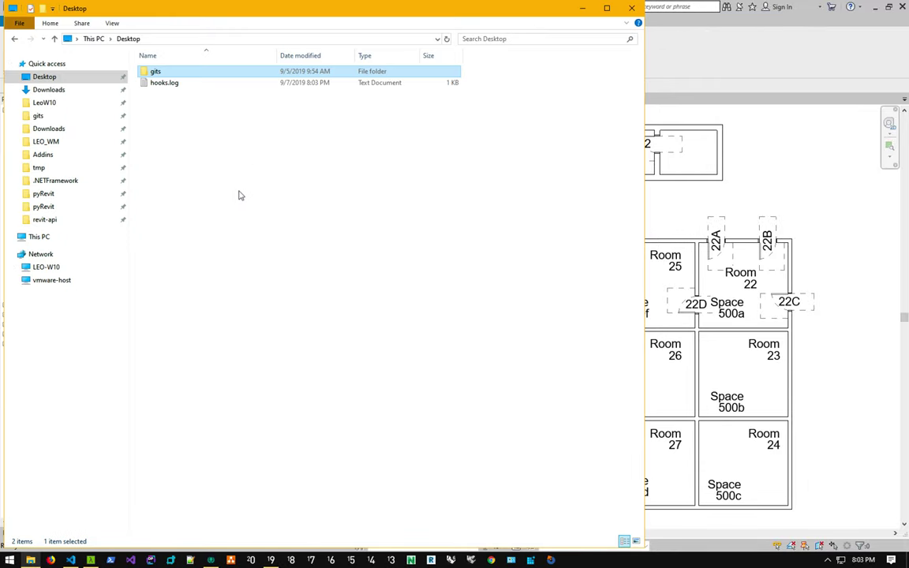
pyautogui.click(179, 87)
pyautogui.rightClick(180, 87)
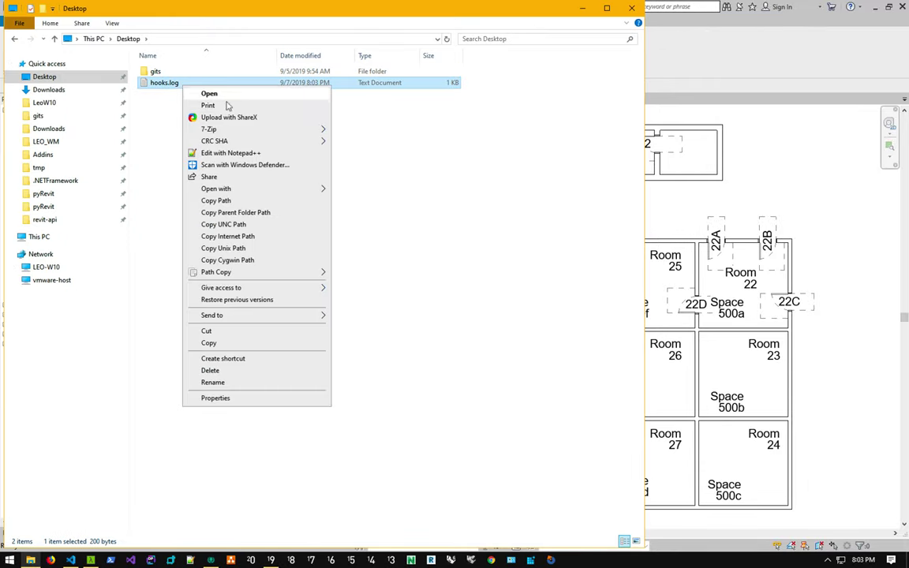
pyautogui.click(224, 149)
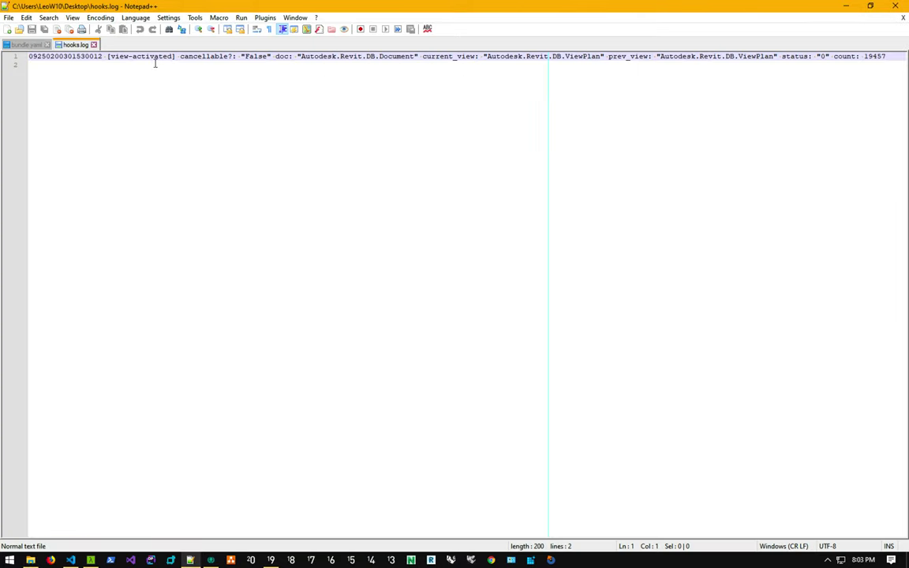
# - Close hooks.log and bundle.yaml, then open the hooks folder's view-activated.py in Notepad++
pyautogui.moveTo(172, 56); pyautogui.dragTo(115, 61)
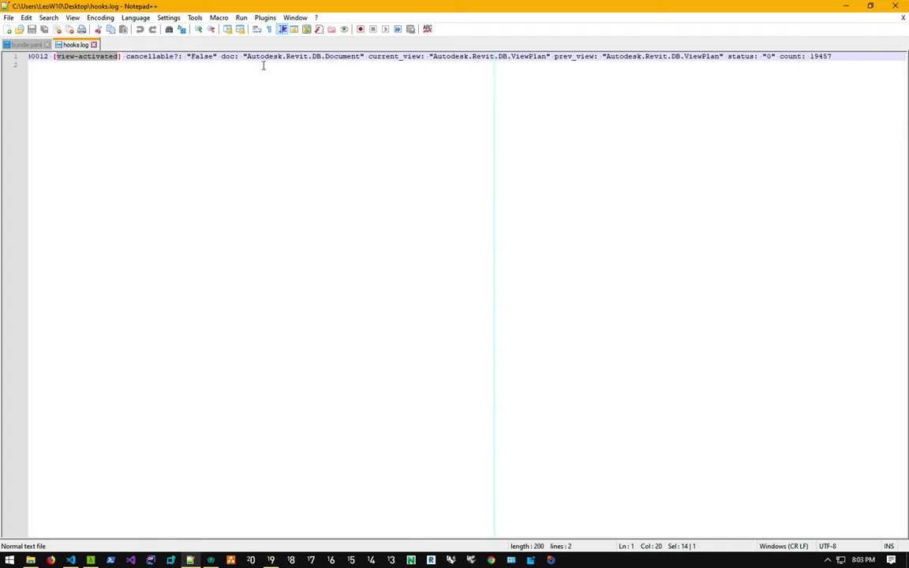
pyautogui.hotkey('ctrl', 'w')
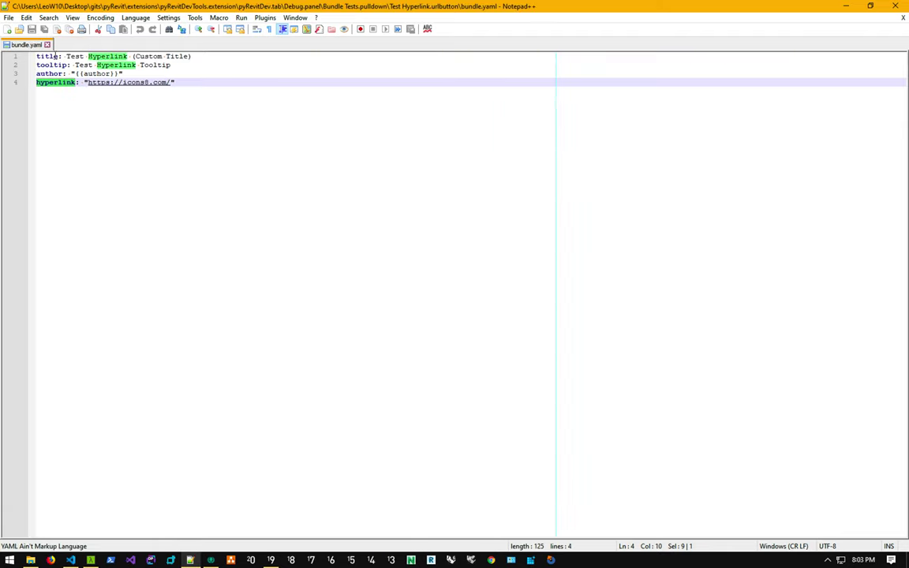
pyautogui.click(47, 45)
pyautogui.click(30, 559)
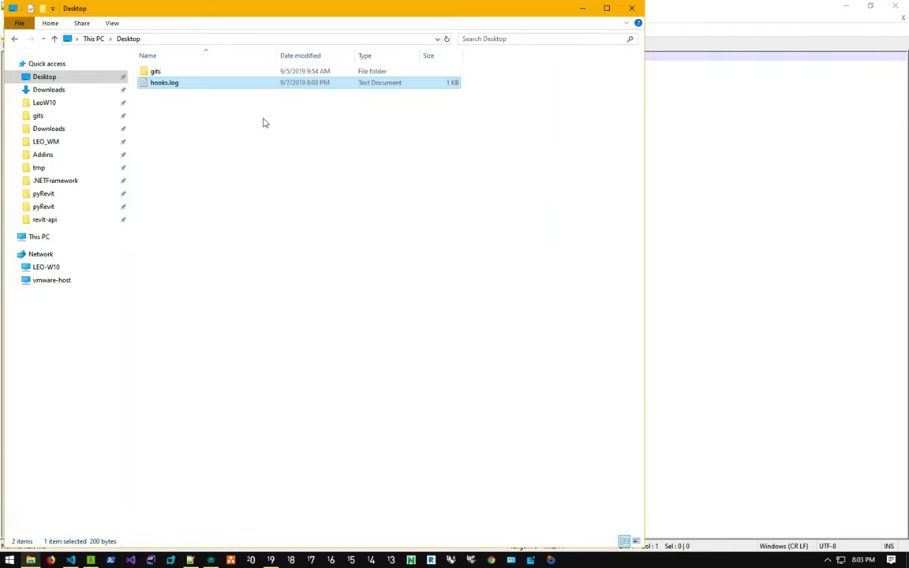
pyautogui.click(13, 38)
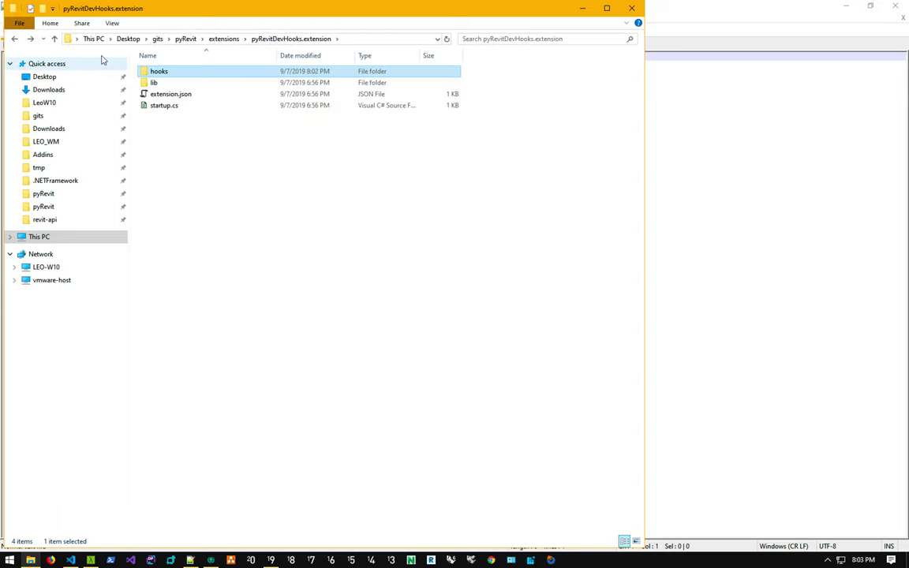
pyautogui.click(32, 39)
pyautogui.doubleClick(170, 71)
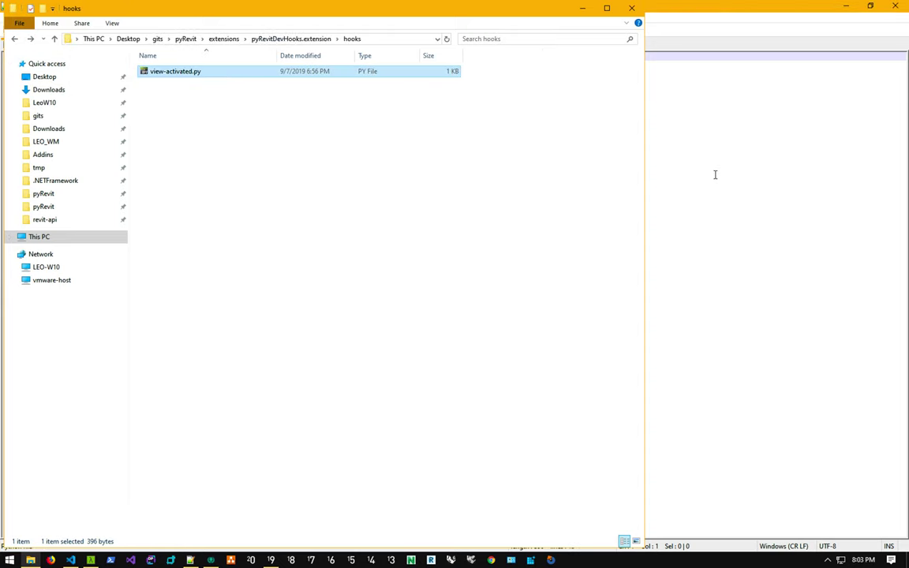
# - Trace hooks_logger from line 3 to hooks_logger.py in the extension's lib folder
pyautogui.doubleClick(79, 77)
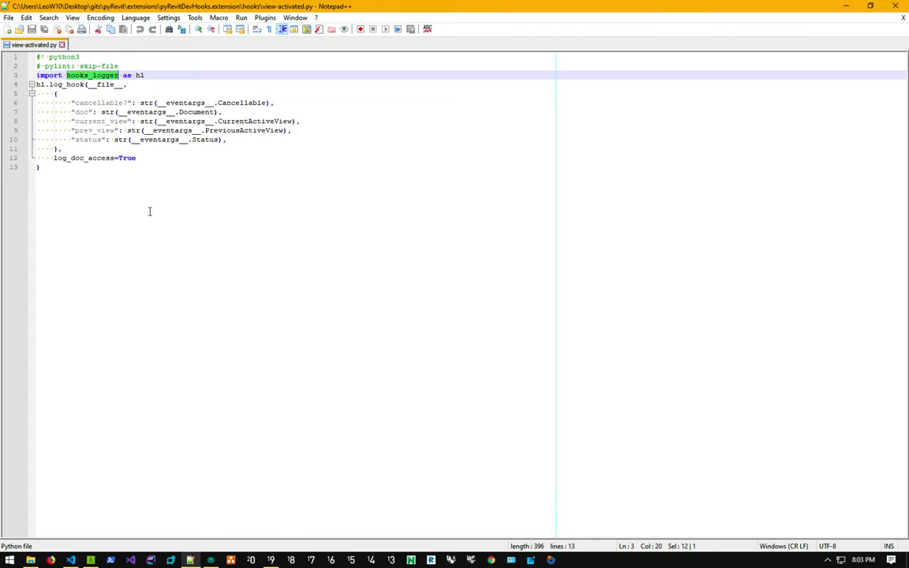
pyautogui.hotkey('alt', 'Tab')
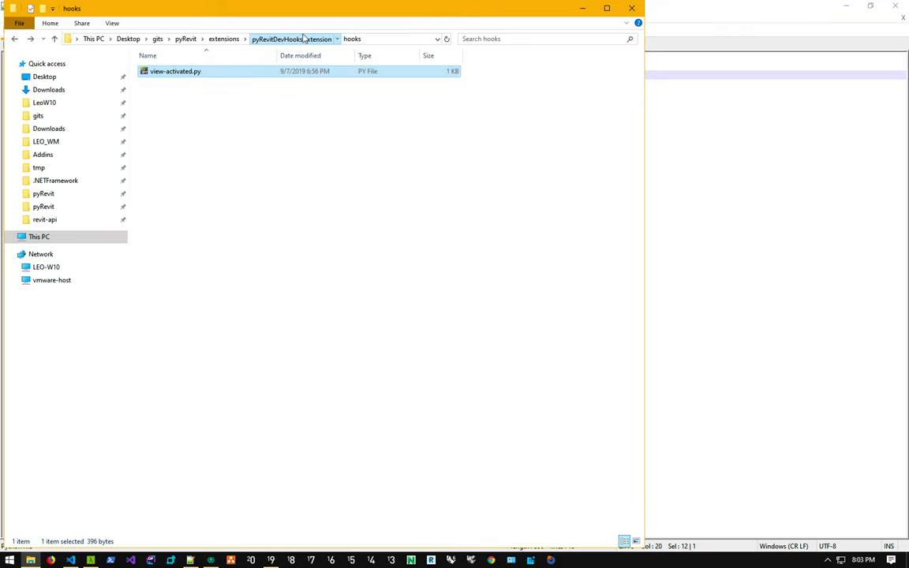
pyautogui.click(292, 38)
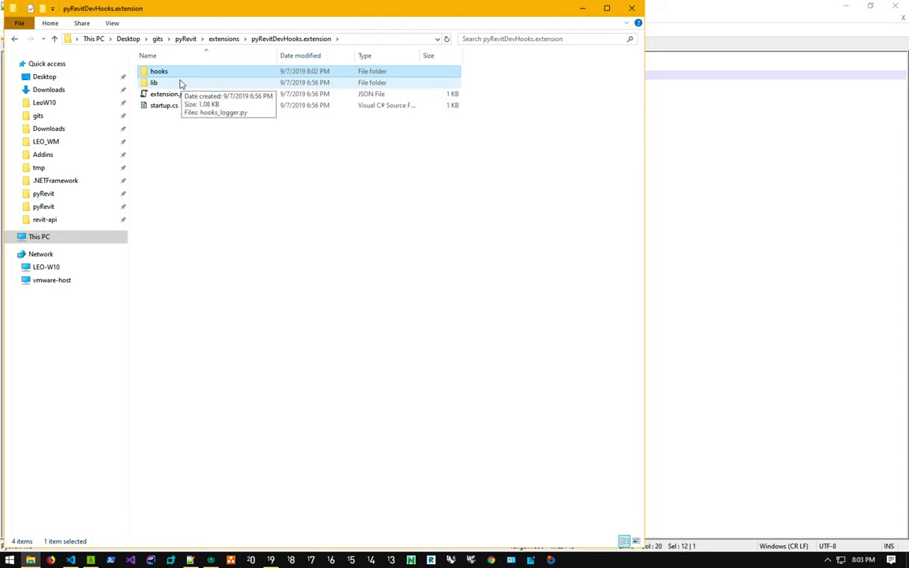
pyautogui.doubleClick(181, 83)
pyautogui.click(292, 39)
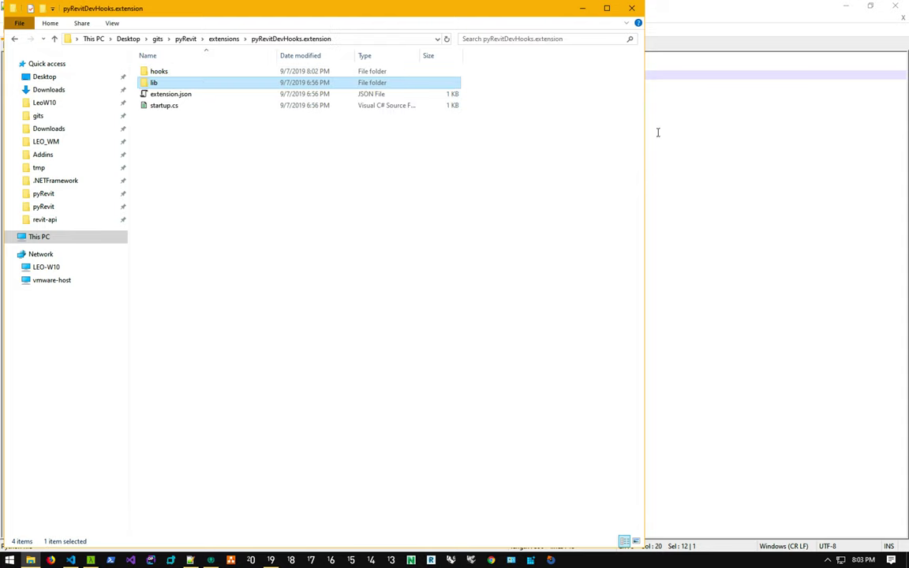
# - Highlight every eventargs usage in view-activated.py, then close Notepad++
pyautogui.click(674, 129)
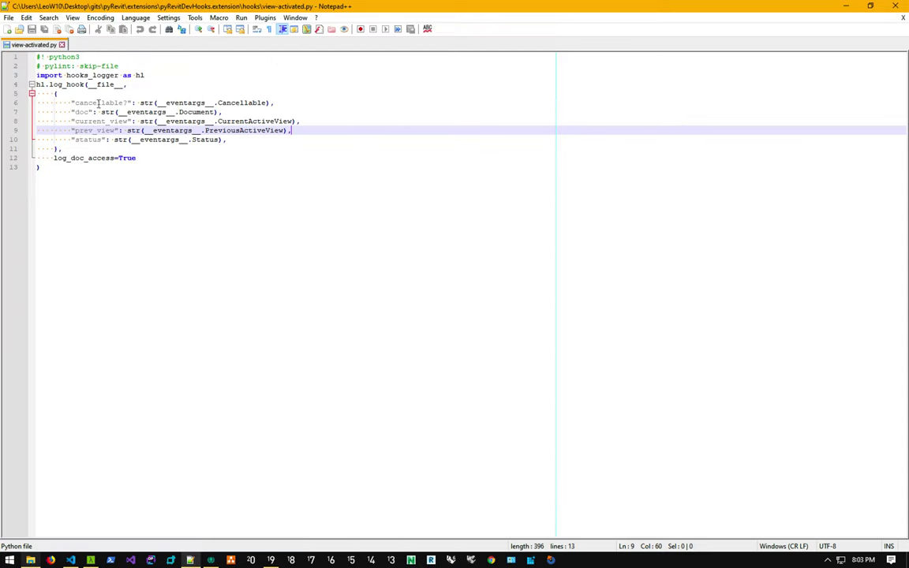
pyautogui.doubleClick(147, 112)
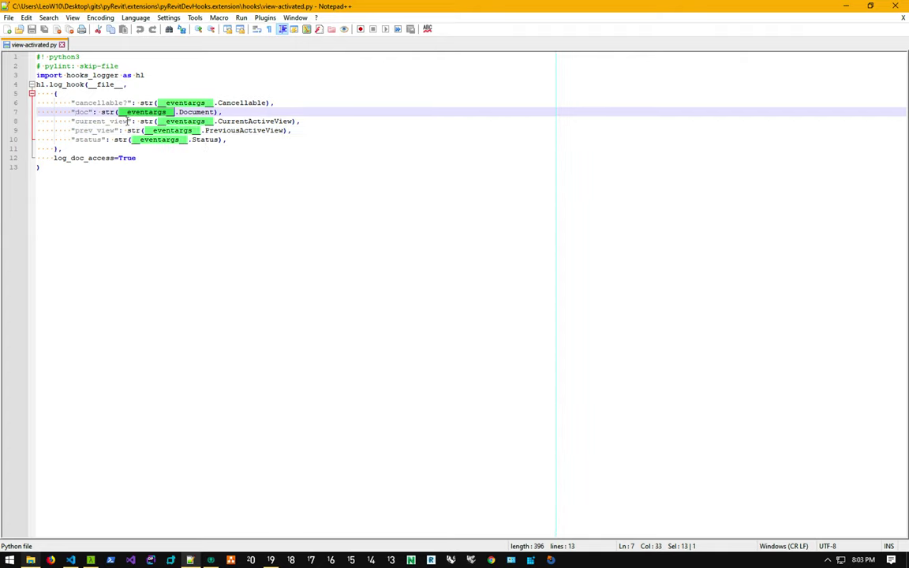
pyautogui.doubleClick(187, 103)
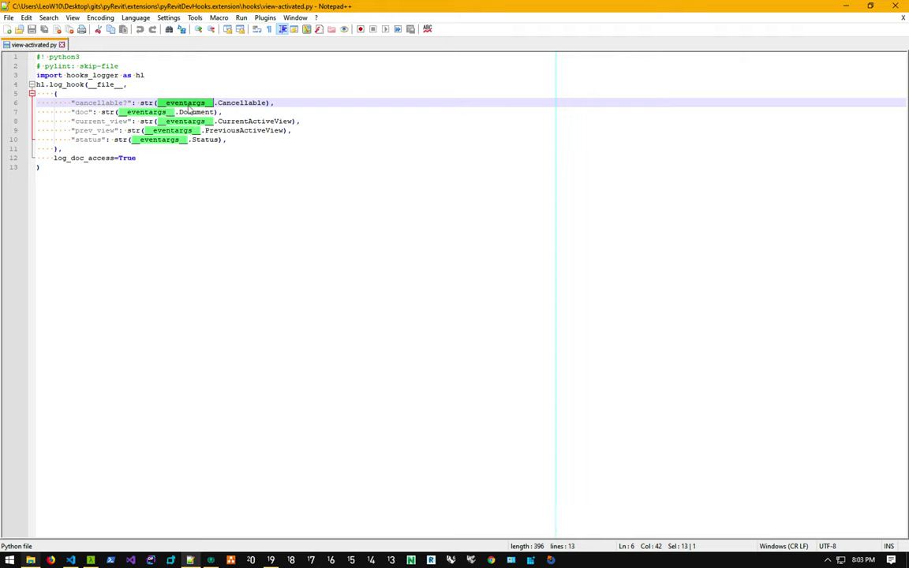
pyautogui.click(845, 6)
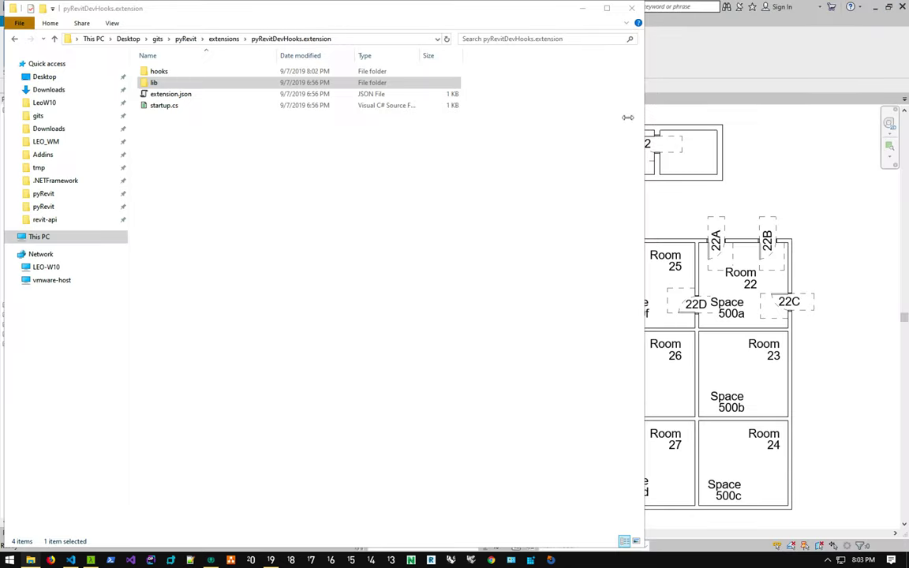
# - Enable the pyRevitDevTools extension from the pyRevit Extensions manager
pyautogui.click(564, 7)
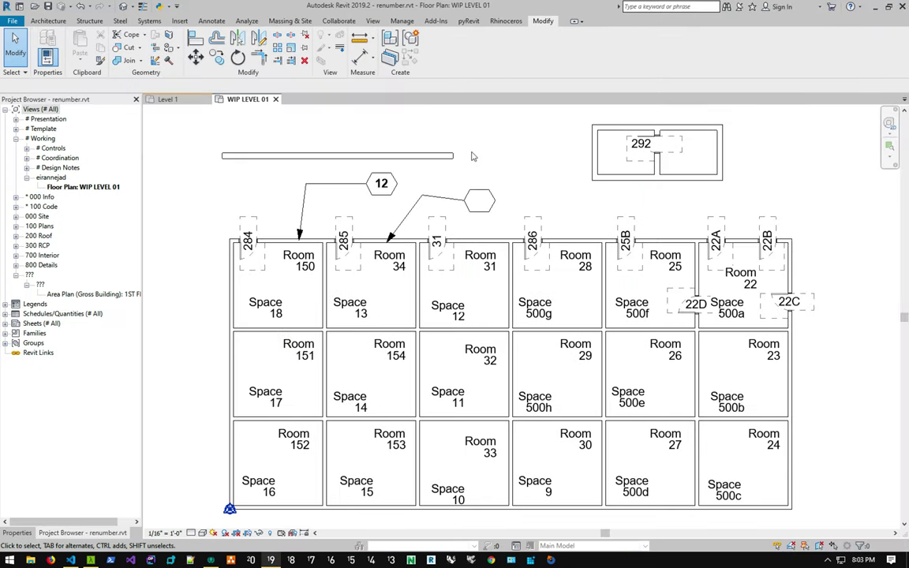
pyautogui.click(469, 21)
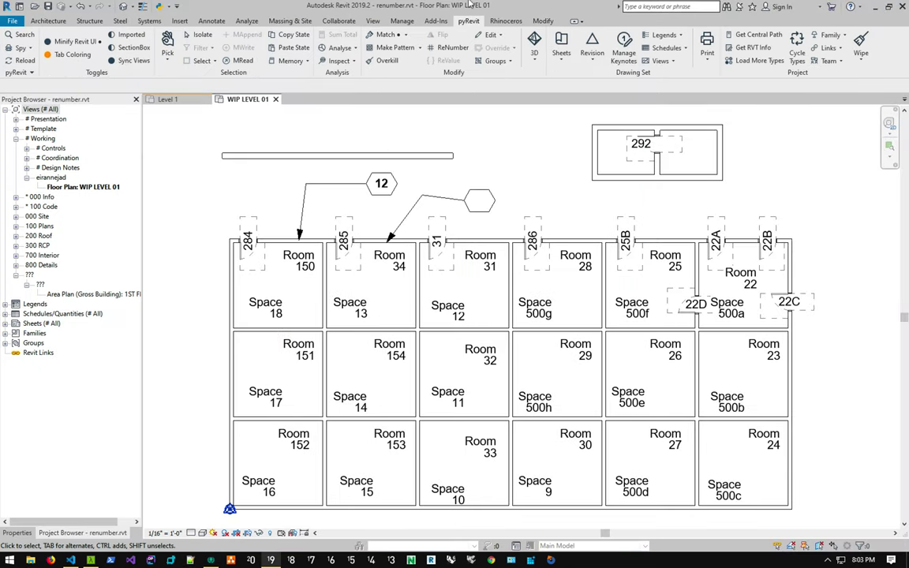
pyautogui.click(38, 73)
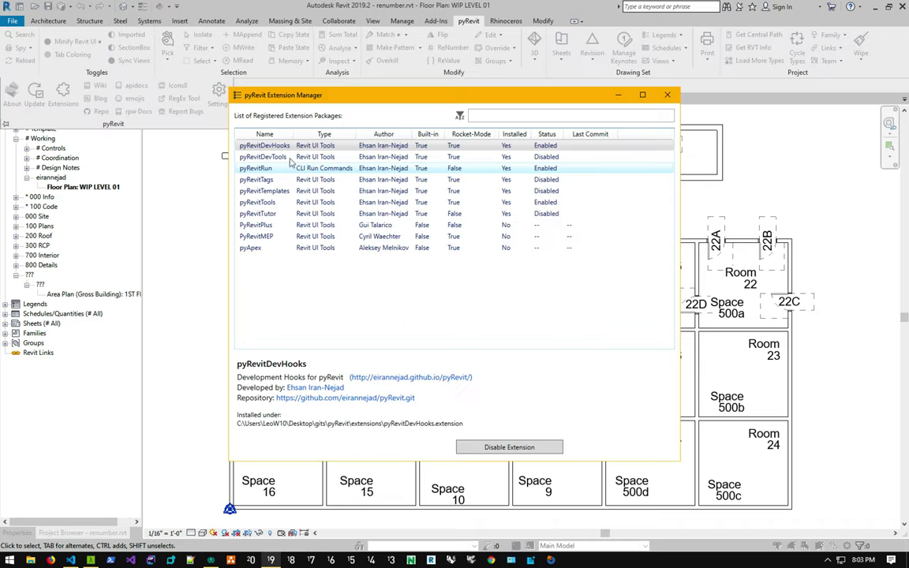
pyautogui.click(263, 156)
pyautogui.click(482, 447)
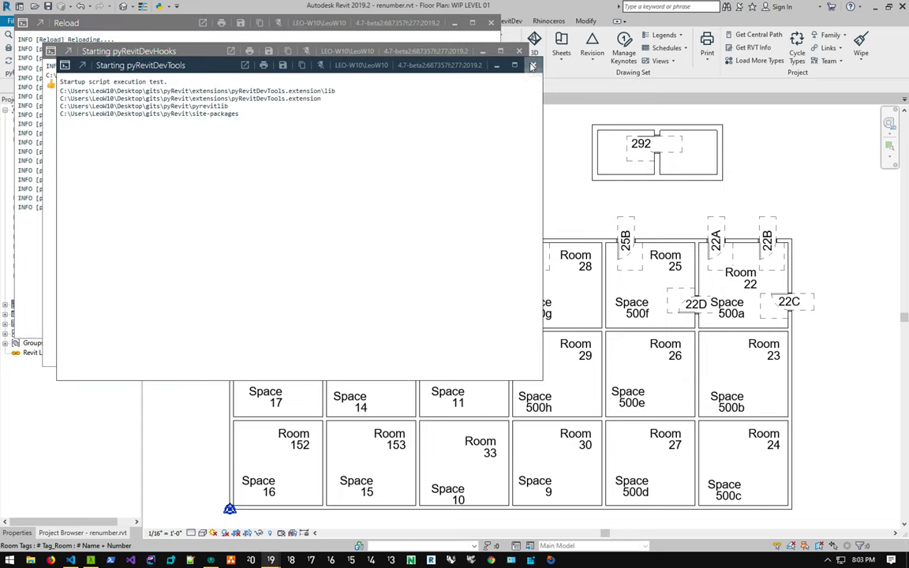
# - Close the three reload output windows and open Test CPython Command's folder from pyRevitDev Bundle Tests
pyautogui.click(529, 64)
pyautogui.click(519, 51)
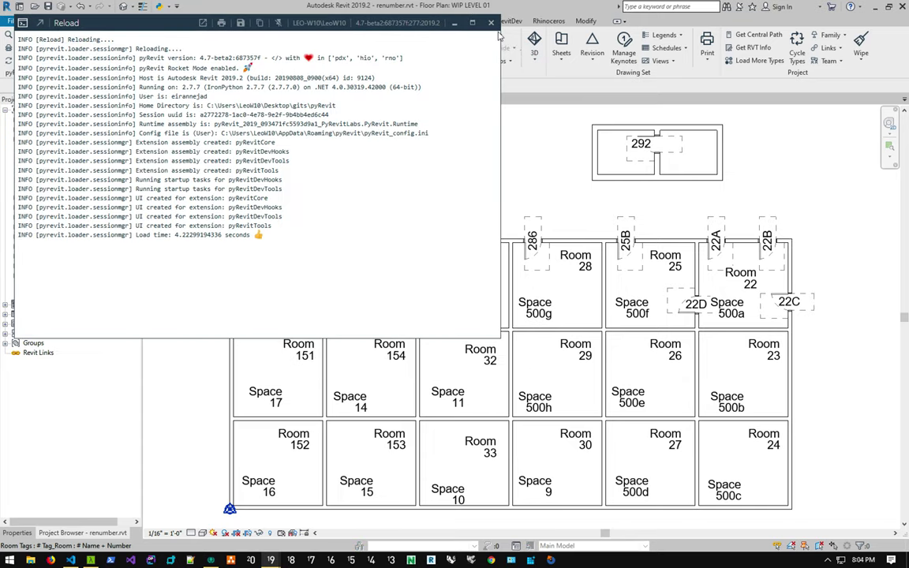
pyautogui.click(484, 24)
pyautogui.click(505, 21)
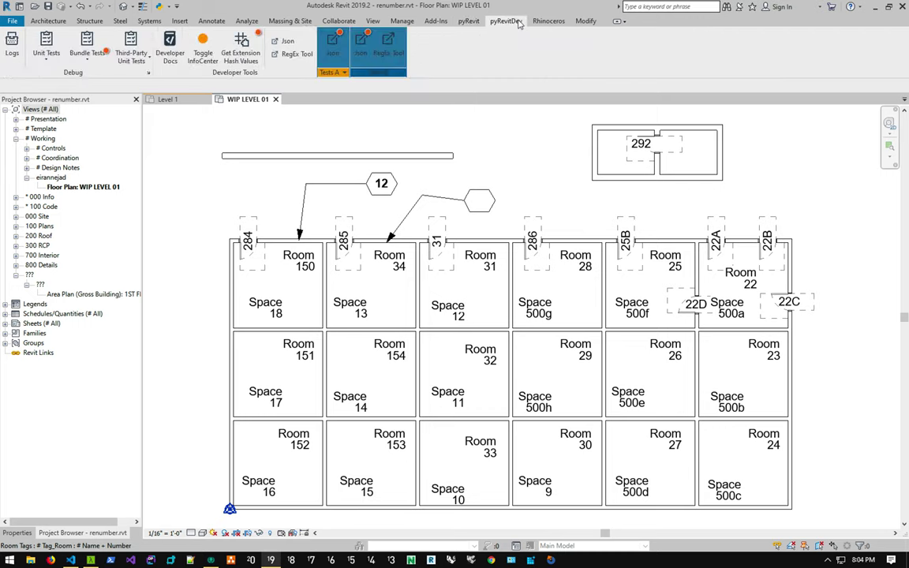
pyautogui.click(86, 46)
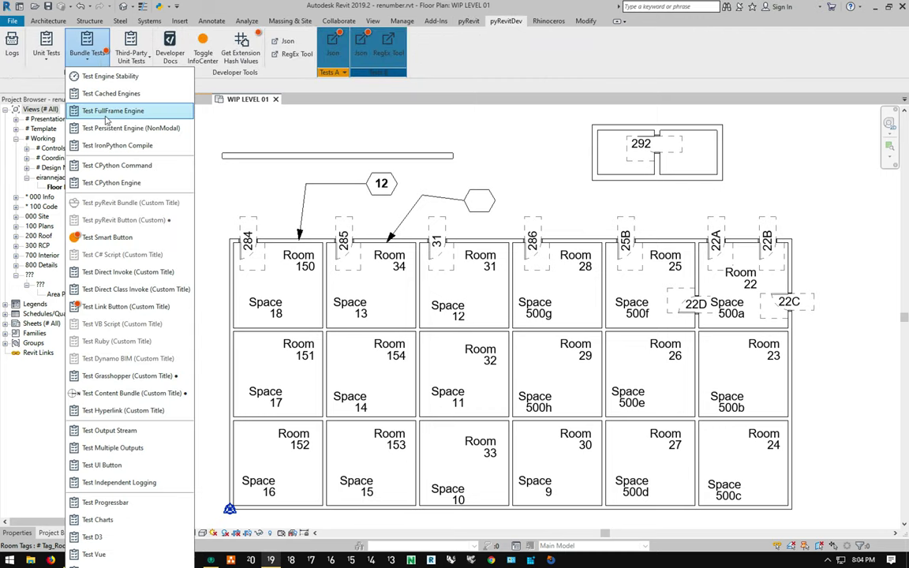
pyautogui.click(139, 167)
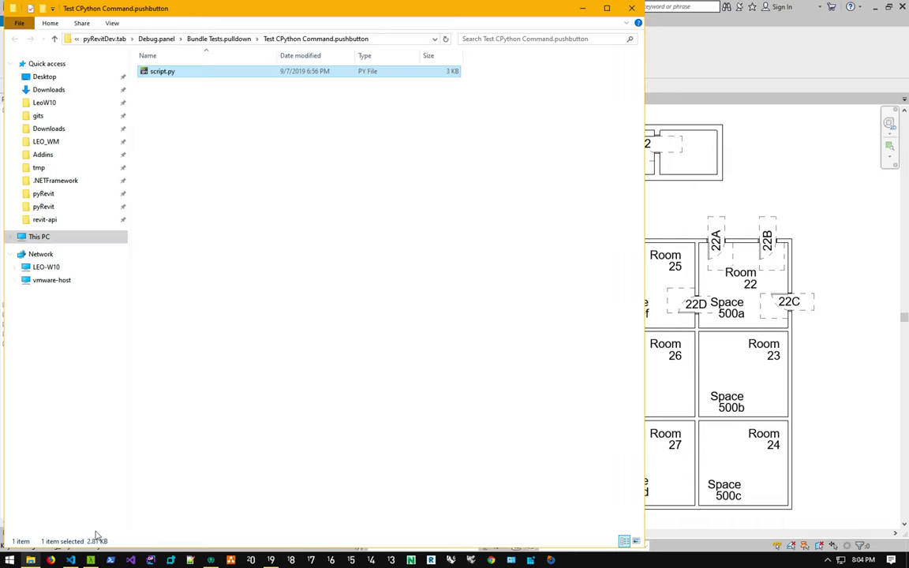
# - Drag the bundle folder's script.py into Visual Studio Code
pyautogui.click(30, 559)
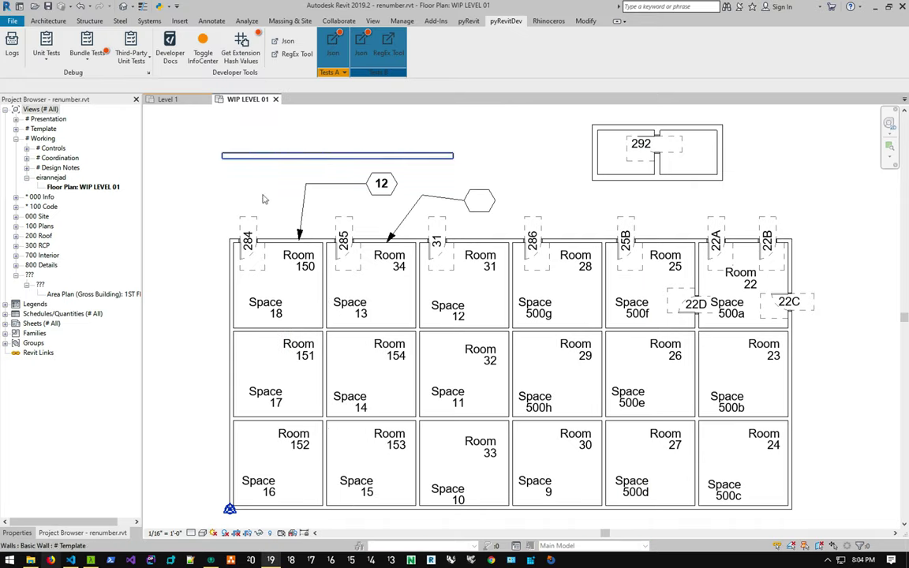
pyautogui.click(30, 560)
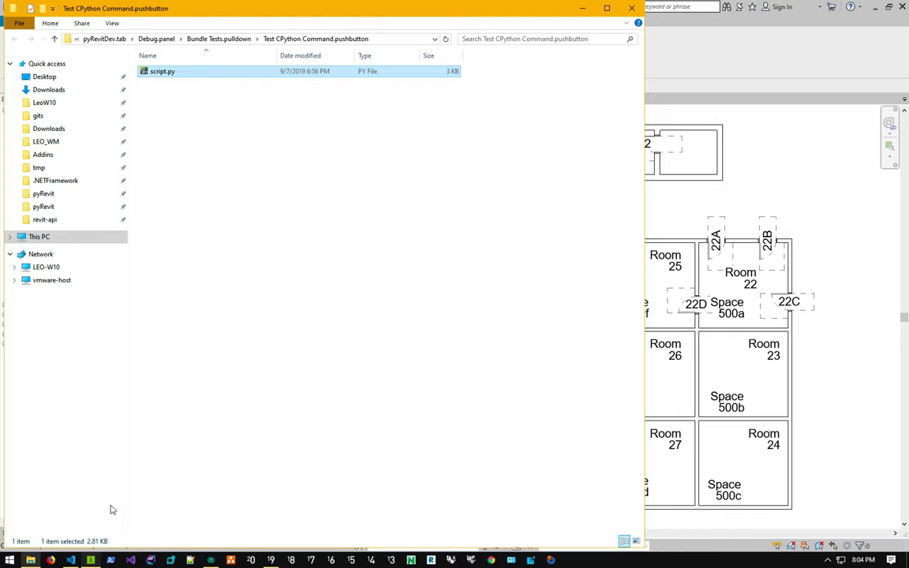
pyautogui.hotkey('alt', 'Tab')
pyautogui.hotkey('alt', 'Tab')
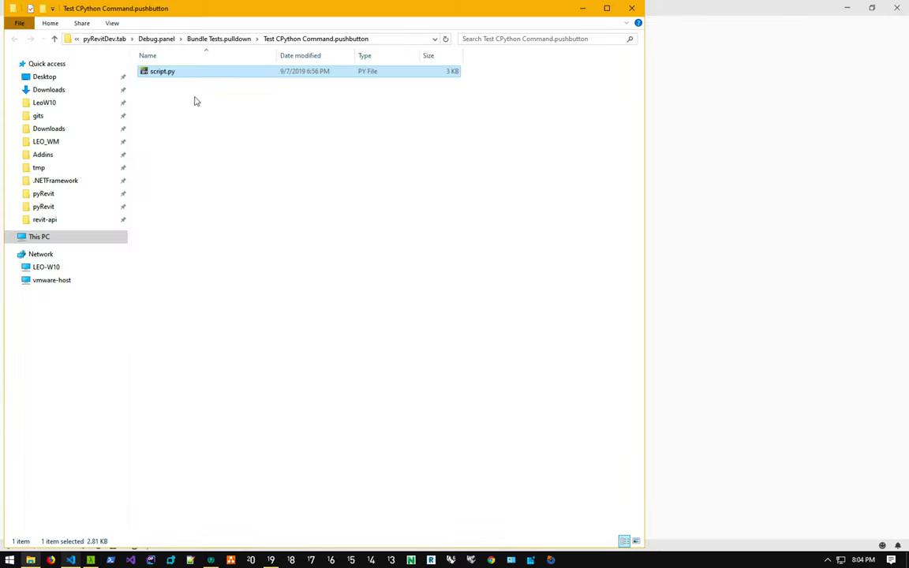
pyautogui.moveTo(163, 72); pyautogui.dragTo(635, 51)
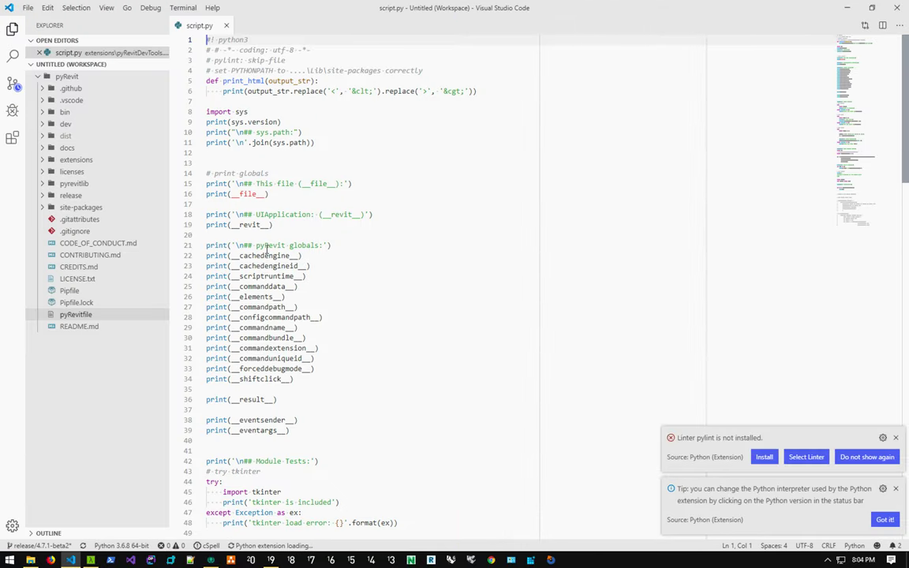
# - Read through script.py, dismissing the linter notice and highlighting __revit__ and revit usages, then return to Revit
pyautogui.scroll(-1, 619, 371)
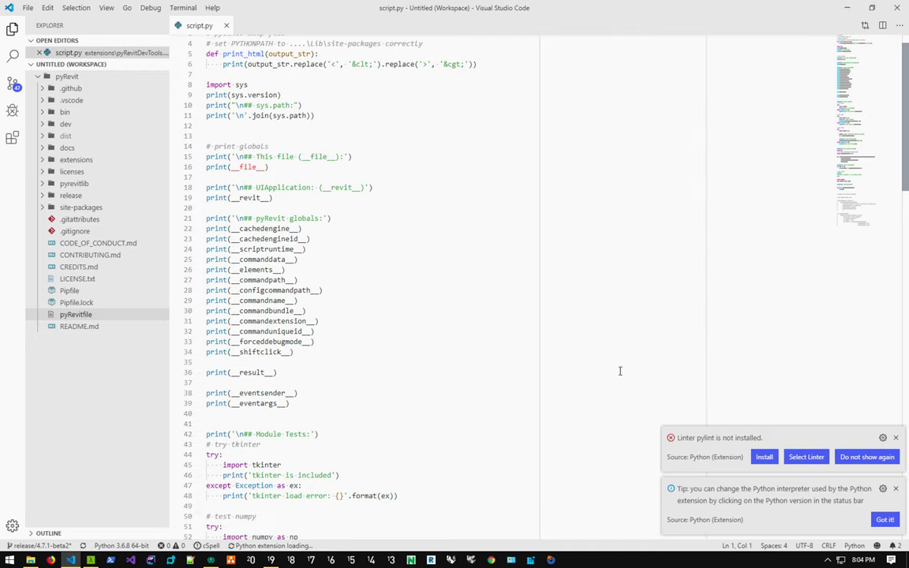
pyautogui.click(895, 437)
pyautogui.scroll(-5, 388, 348)
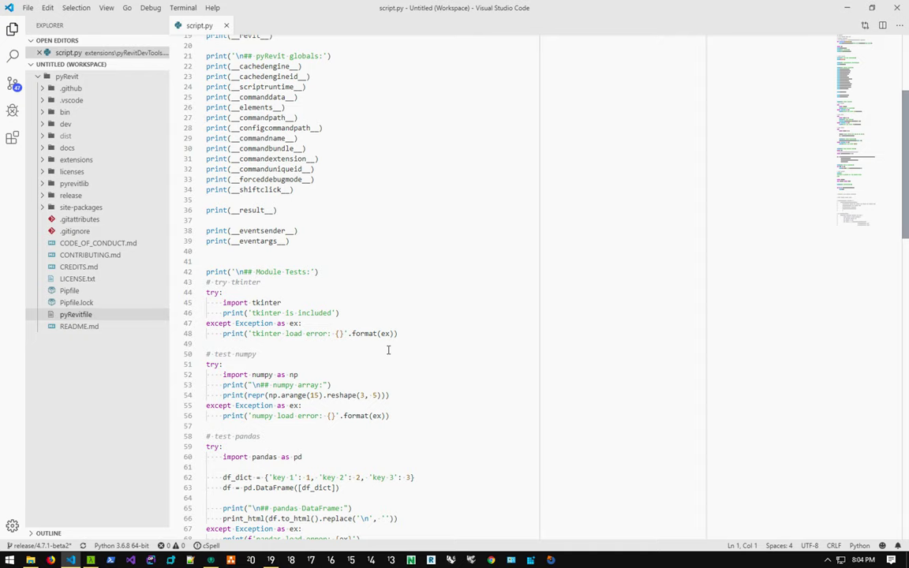
pyautogui.scroll(6, 388, 349)
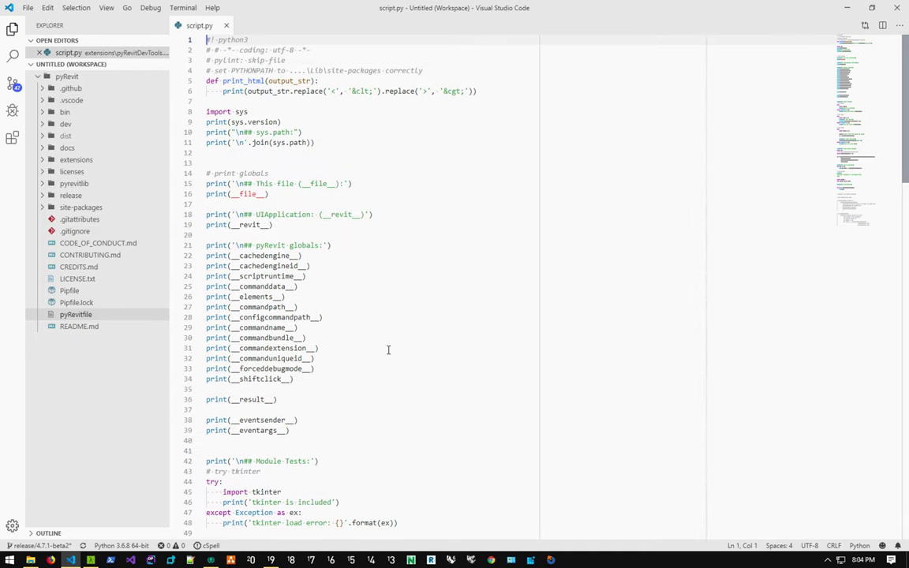
pyautogui.scroll(-3, 388, 350)
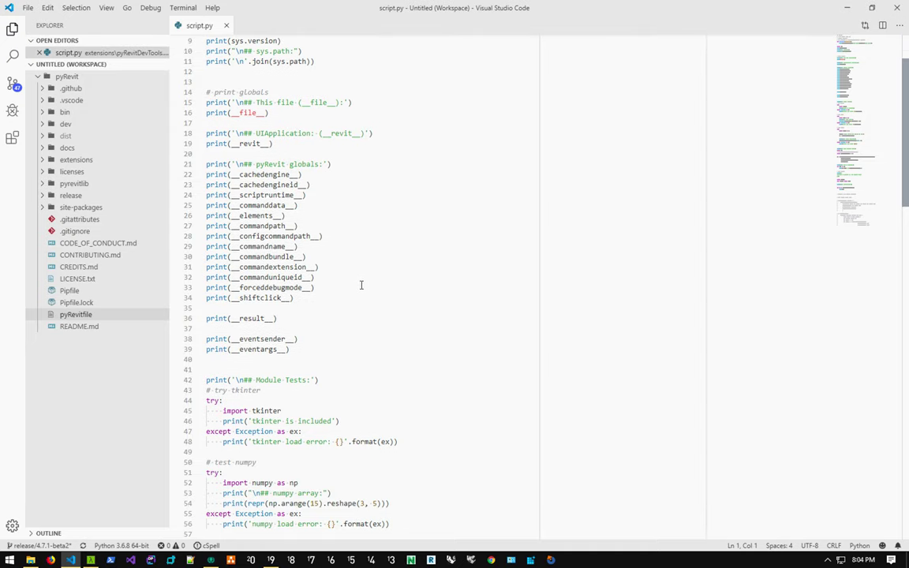
pyautogui.doubleClick(253, 143)
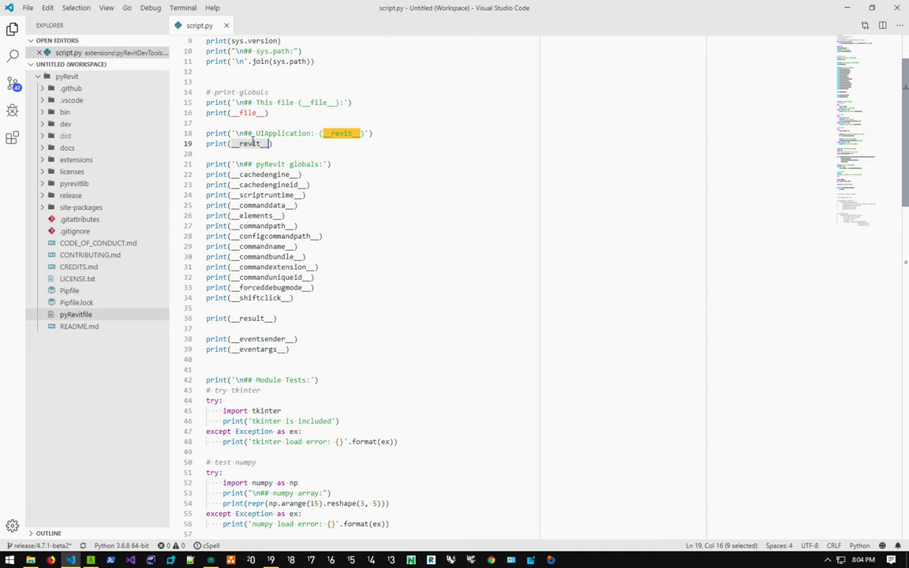
pyautogui.scroll(-4, 325, 176)
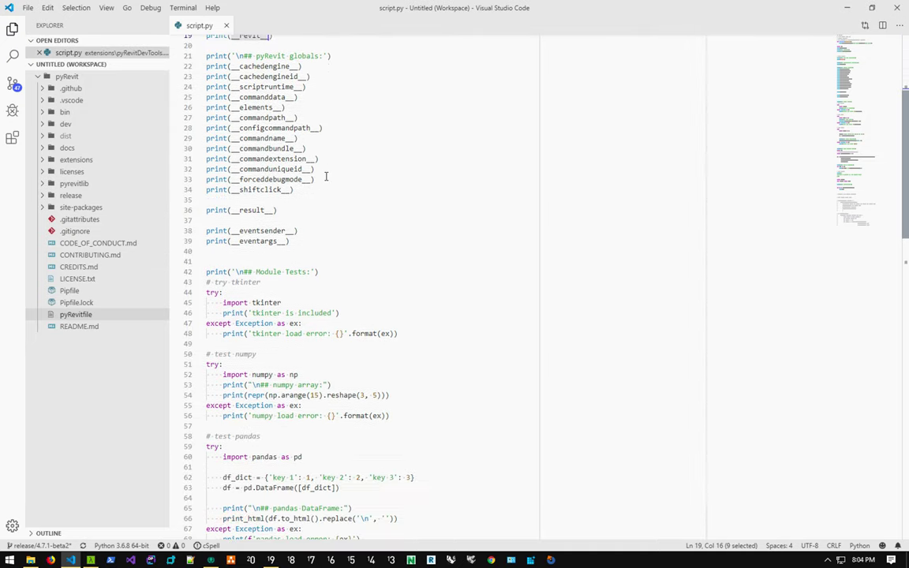
pyautogui.scroll(-15, 325, 177)
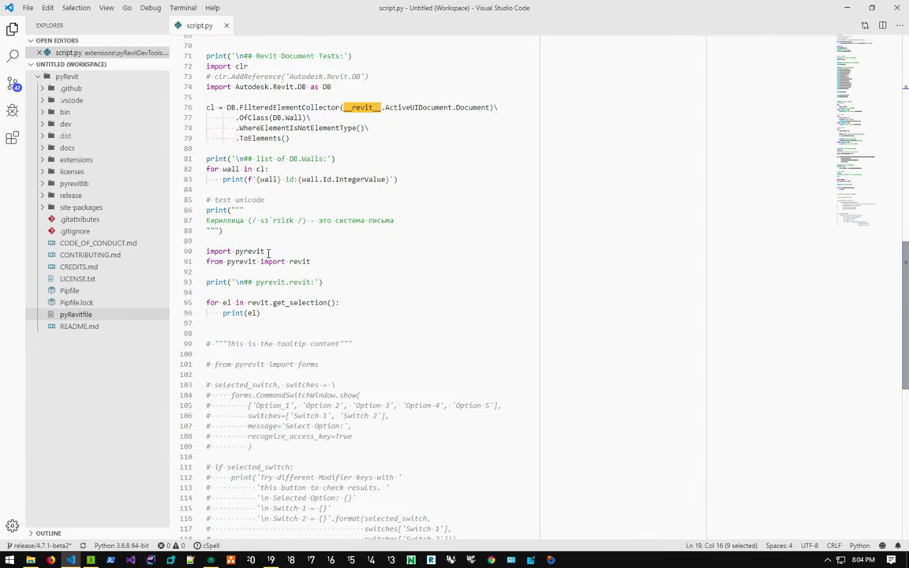
pyautogui.doubleClick(241, 262)
pyautogui.doubleClick(302, 261)
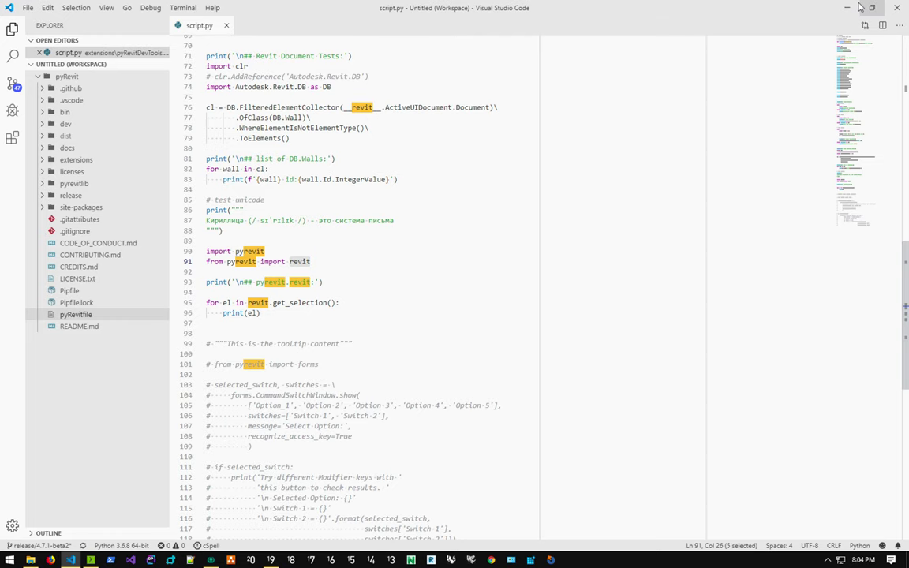
pyautogui.hotkey('alt', 'Tab')
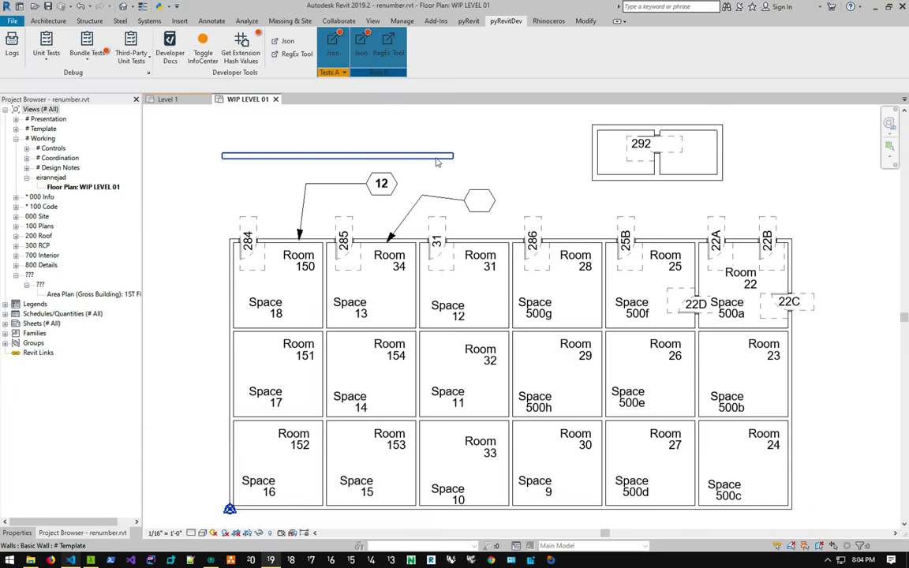
# - Select the long top wall and run Test CPython Command from Bundle Tests
pyautogui.click(355, 156)
pyautogui.click(87, 52)
pyautogui.click(120, 147)
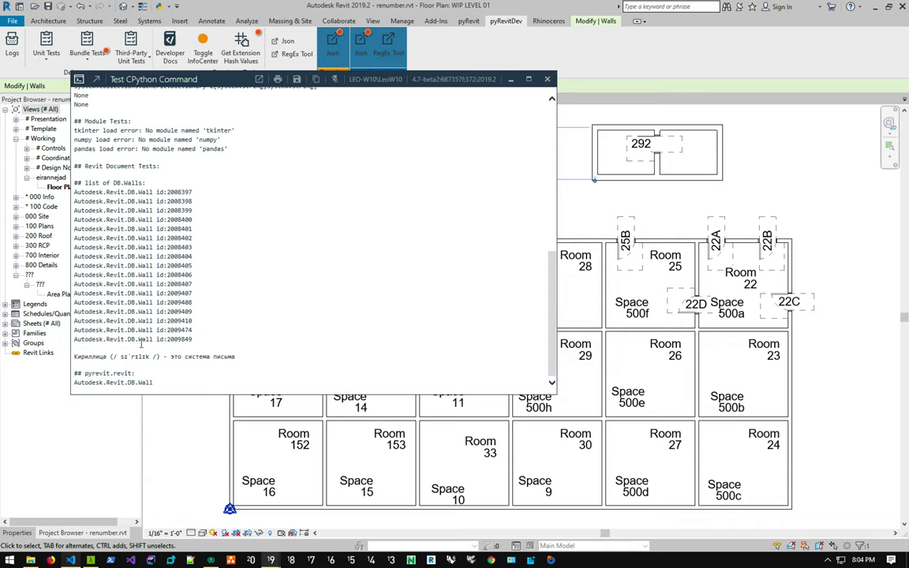
# - Select the Cyrillic output line, then bring up the Test CPython Command.pushbutton folder
pyautogui.moveTo(88, 357); pyautogui.dragTo(150, 360)
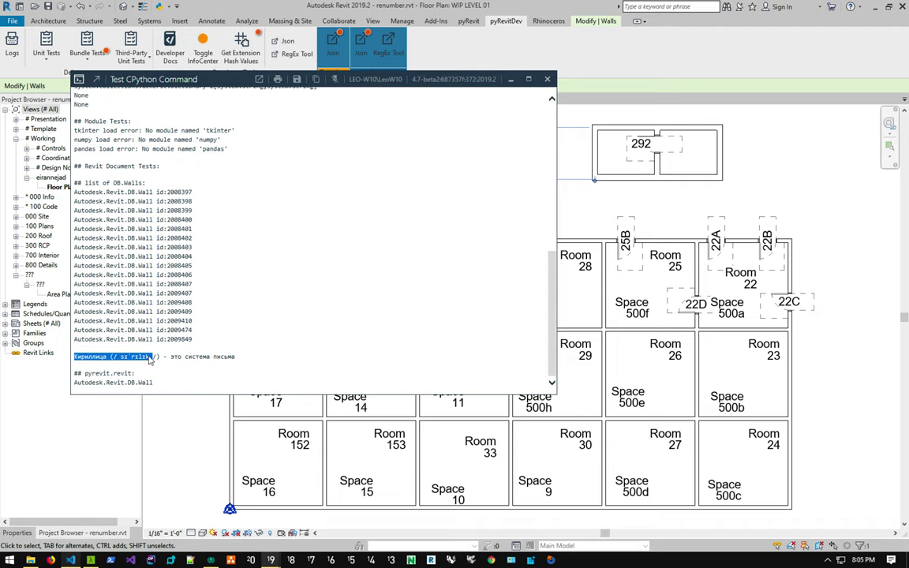
pyautogui.moveTo(74, 357); pyautogui.dragTo(237, 357)
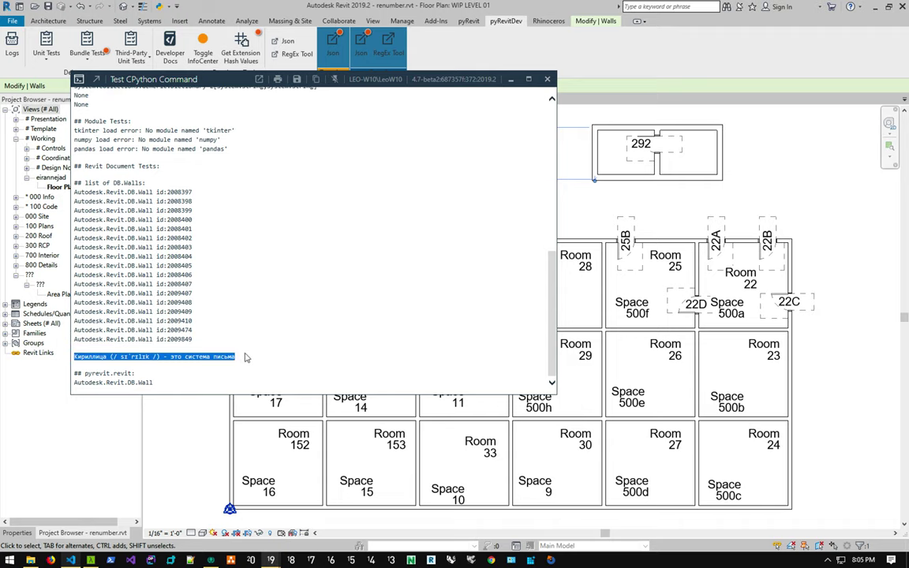
pyautogui.click(71, 560)
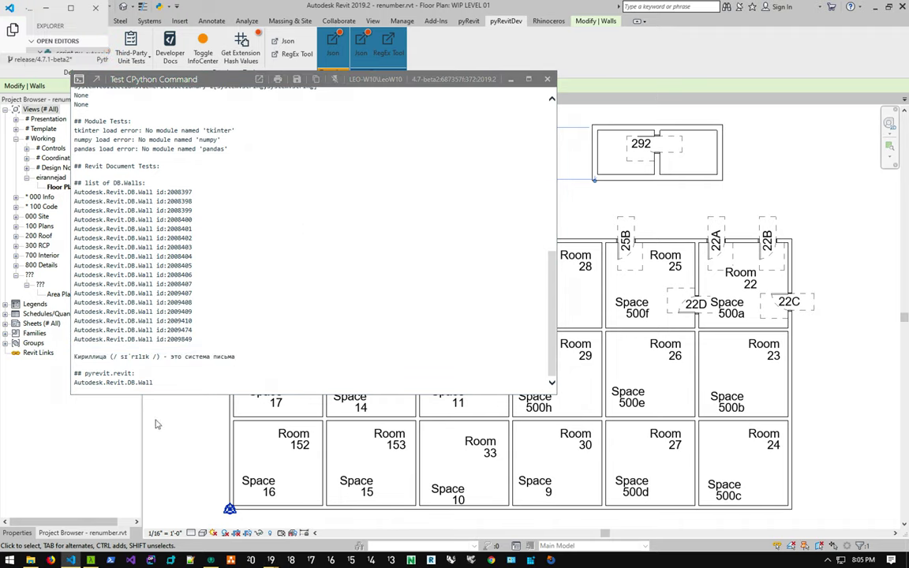
pyautogui.click(71, 560)
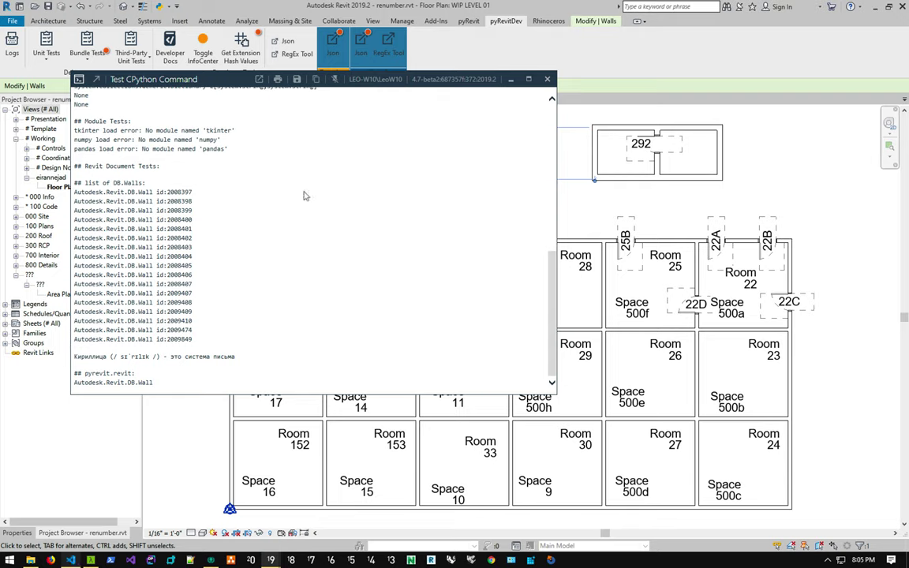
pyautogui.click(30, 560)
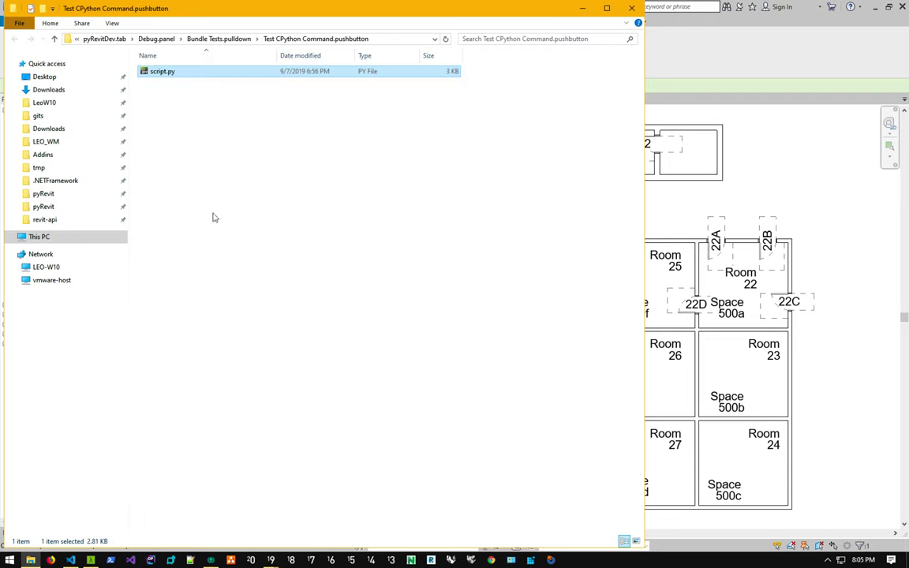
pyautogui.click(71, 560)
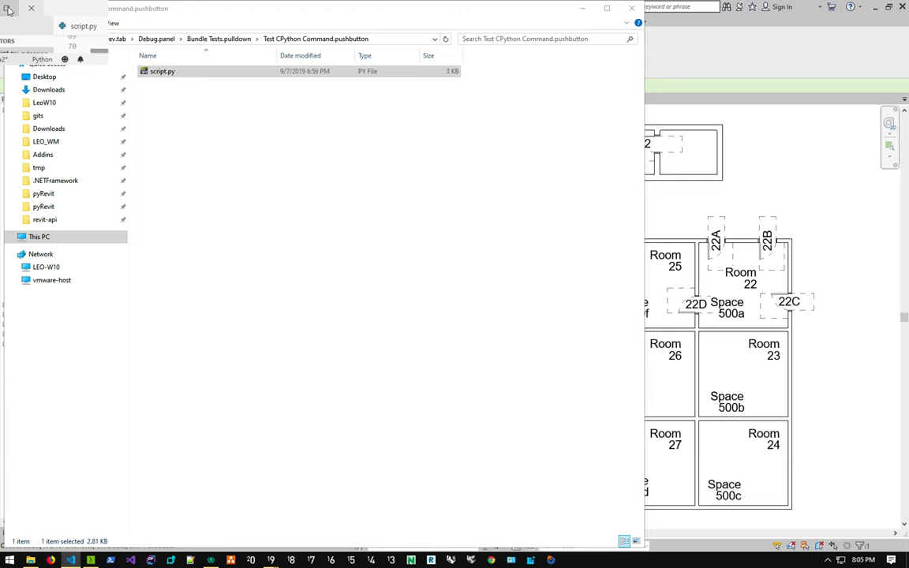
pyautogui.scroll(15, 251, 55)
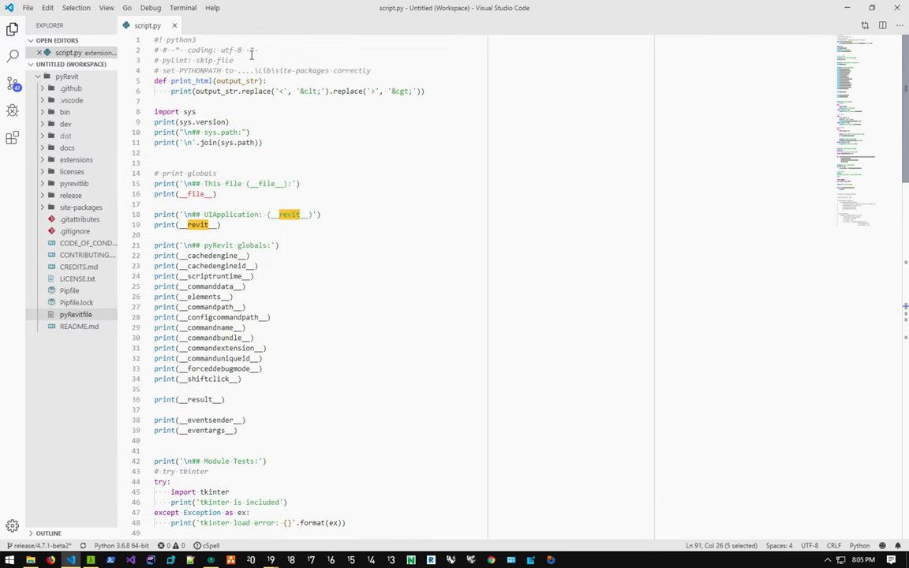
pyautogui.moveTo(188, 49); pyautogui.dragTo(258, 50)
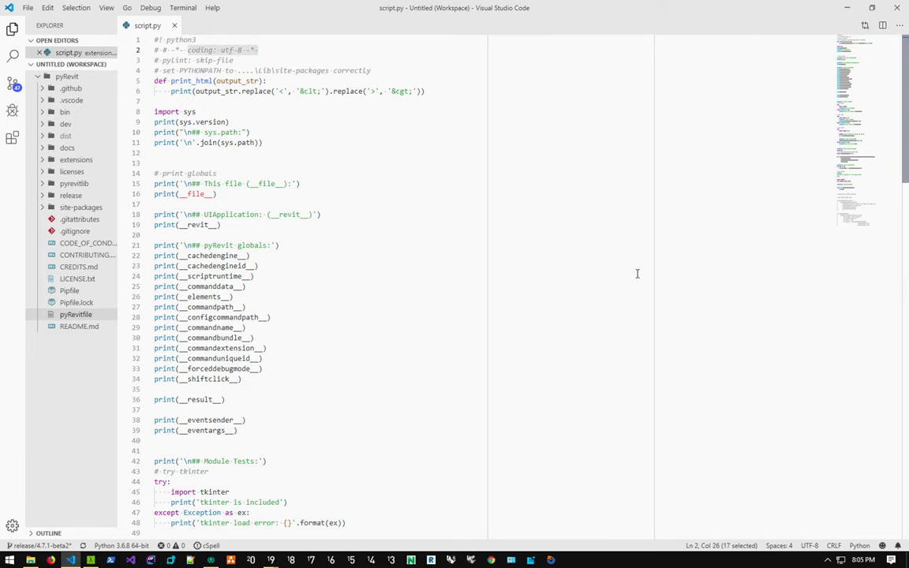
pyautogui.scroll(-3, 637, 273)
pyautogui.scroll(-8, 637, 273)
pyautogui.hotkey('shift', 'alt', 'r')
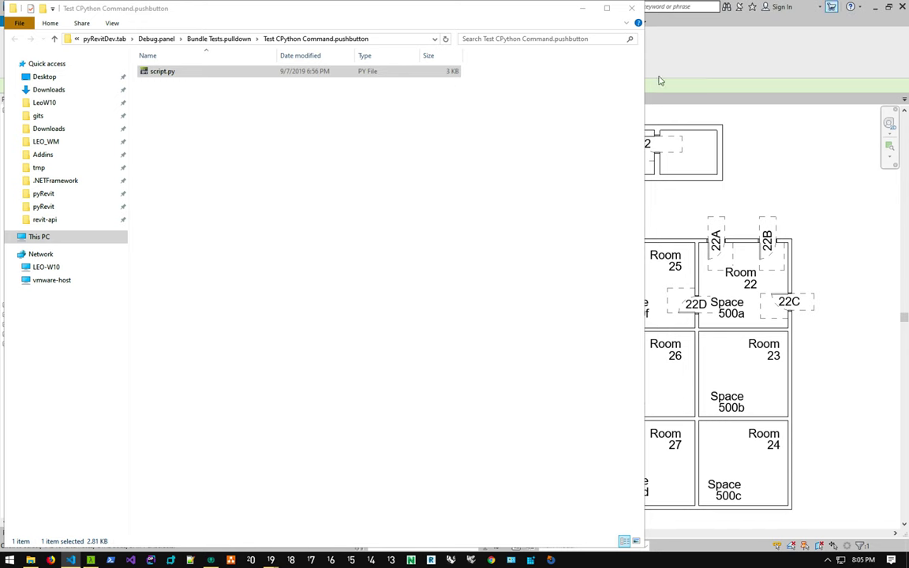
# - Close the script folder, scroll up through the CPython test output, and close that output window
pyautogui.click(631, 8)
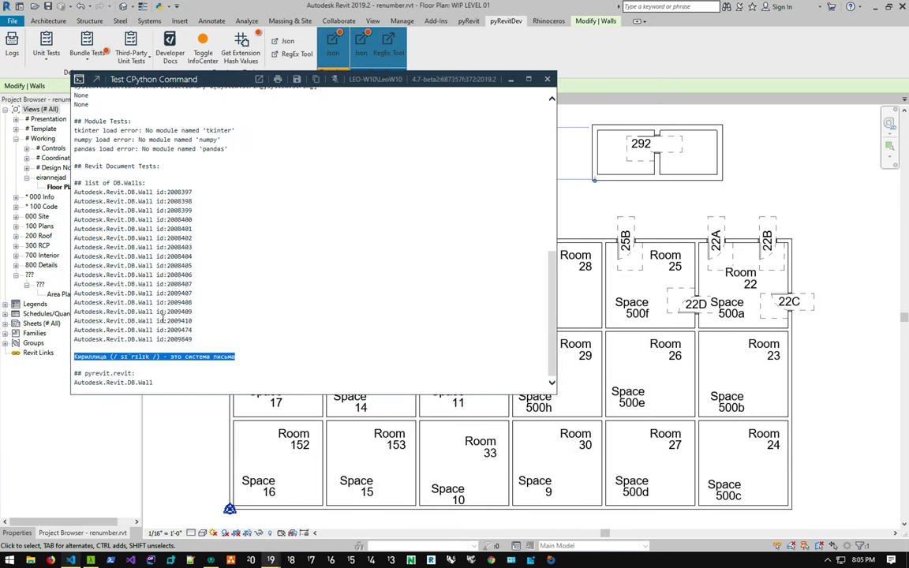
pyautogui.click(139, 357)
pyautogui.scroll(6, 139, 357)
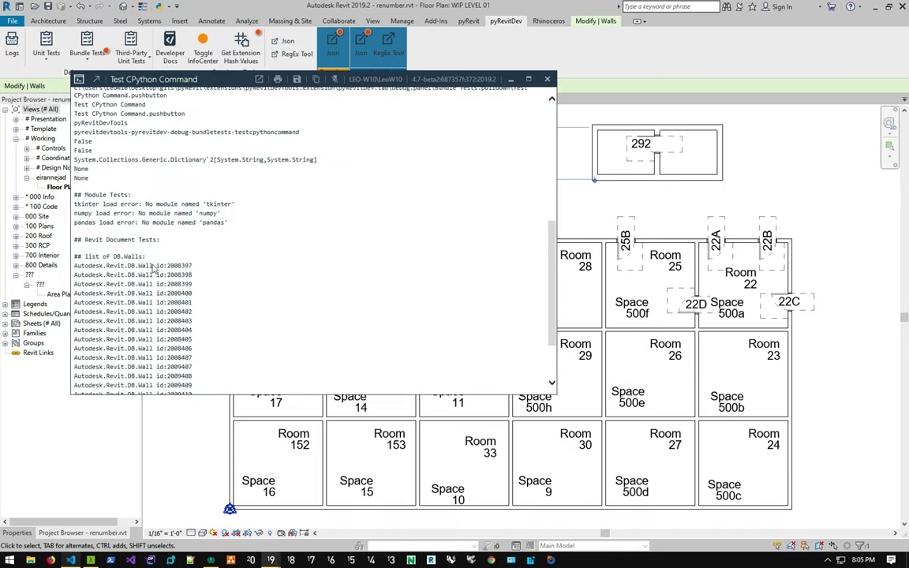
pyautogui.scroll(6, 155, 269)
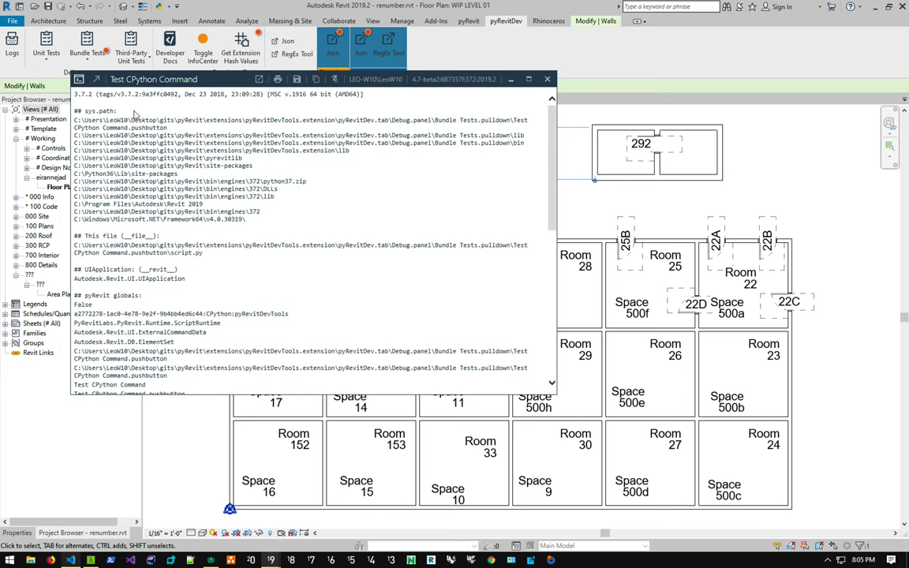
pyautogui.click(547, 79)
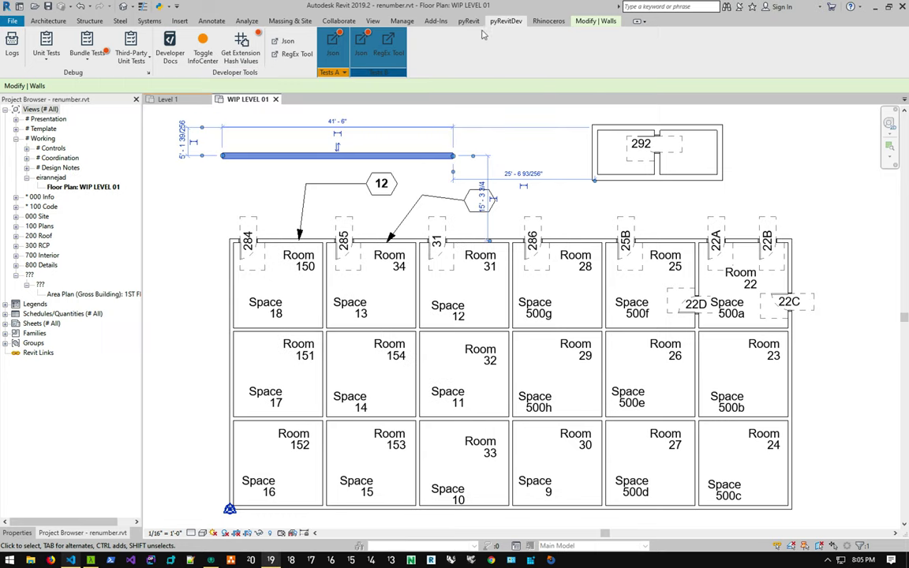
# - Review pyRevit Settings' Active CPython Engine list, selecting CPython (368), then close without saving
pyautogui.click(465, 21)
pyautogui.moveTo(17, 69)
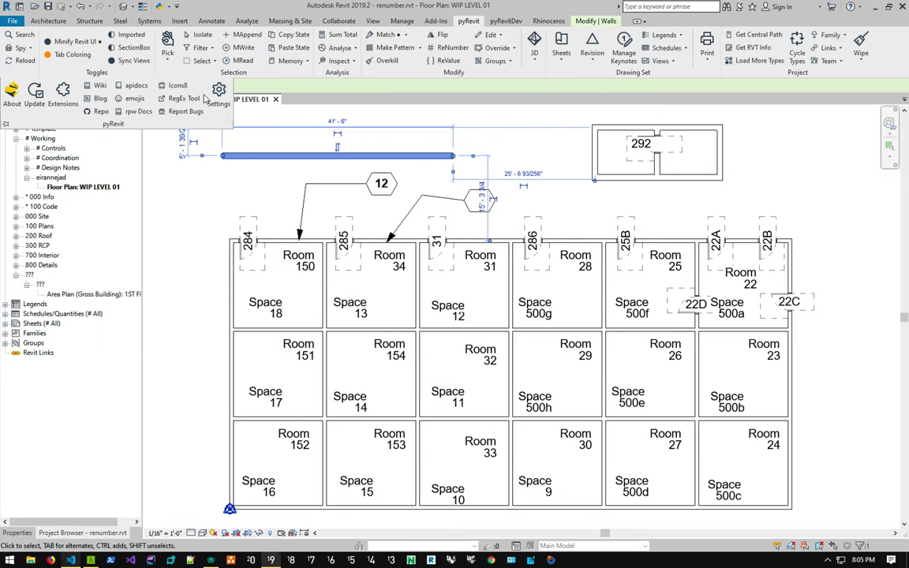
pyautogui.click(222, 106)
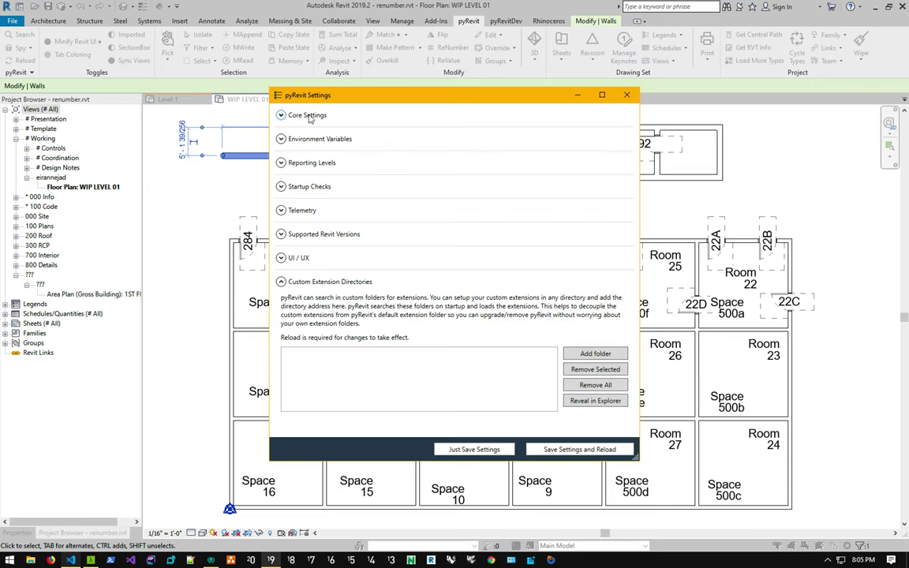
pyautogui.scroll(-1, 389, 172)
pyautogui.click(411, 269)
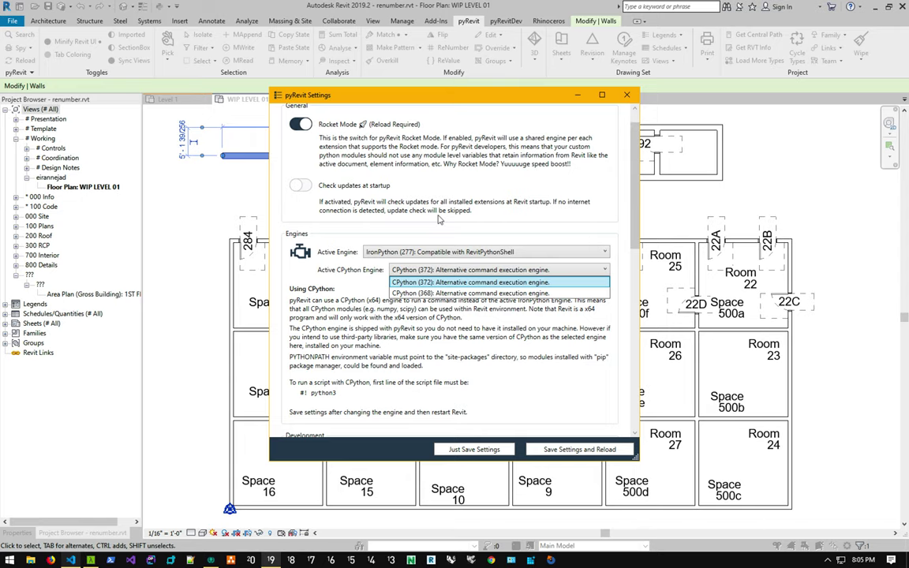
pyautogui.click(444, 271)
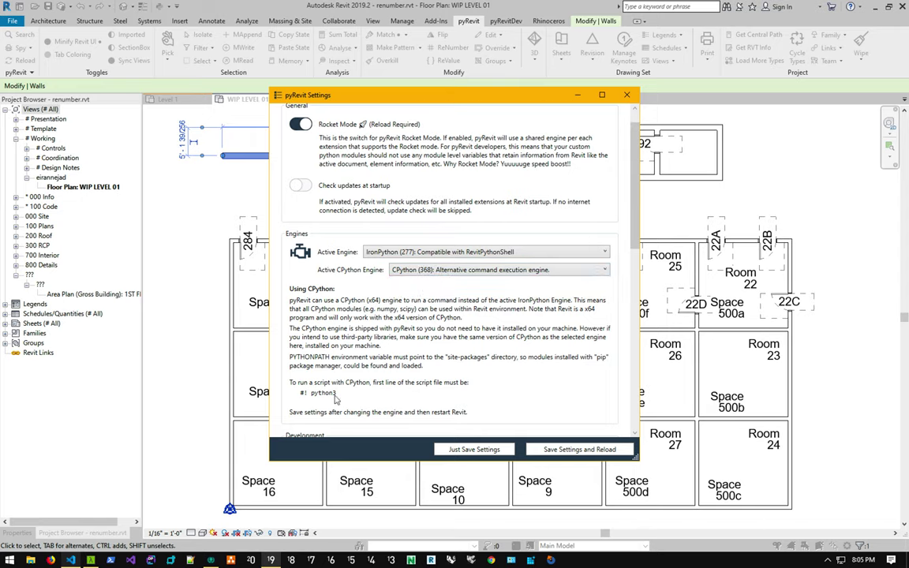
pyautogui.scroll(-1, 300, 360)
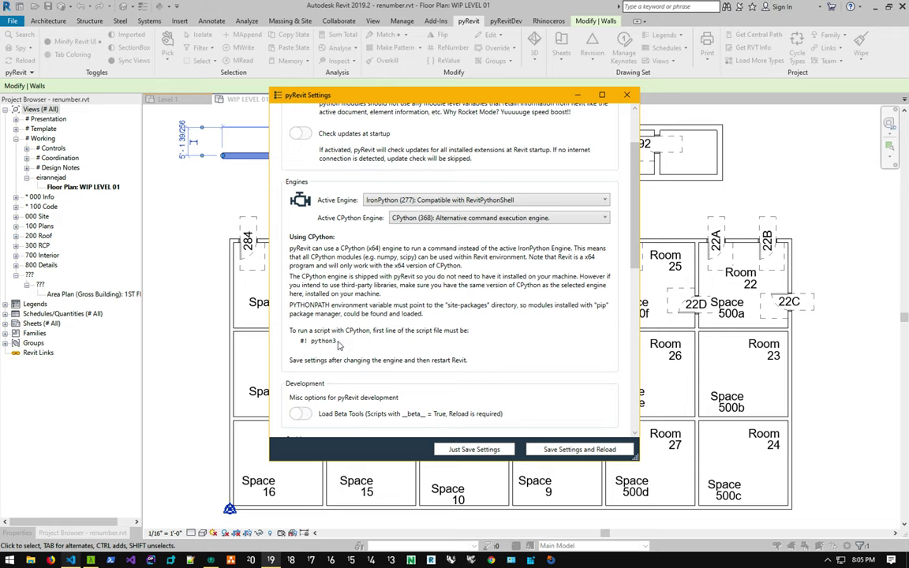
pyautogui.click(625, 95)
# - Rerun the telemetry server command in Terminal on port 8080, then return to Revit
pyautogui.hotkey('ctrl', 'Left')
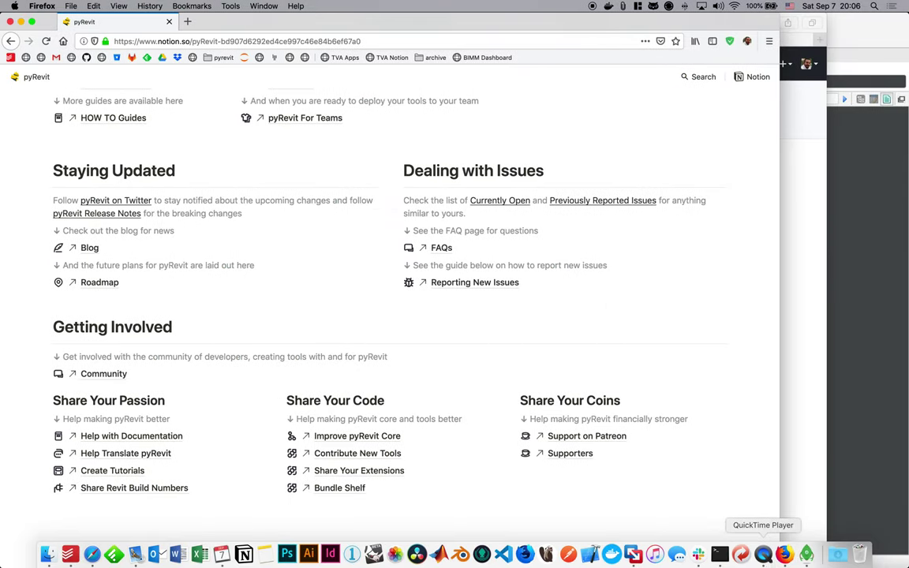
pyautogui.click(719, 555)
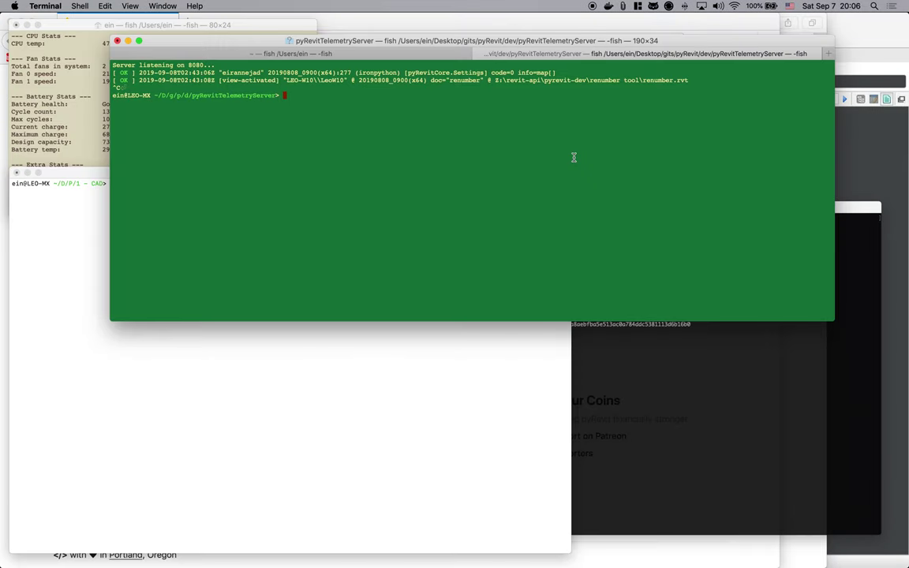
pyautogui.press('Return')
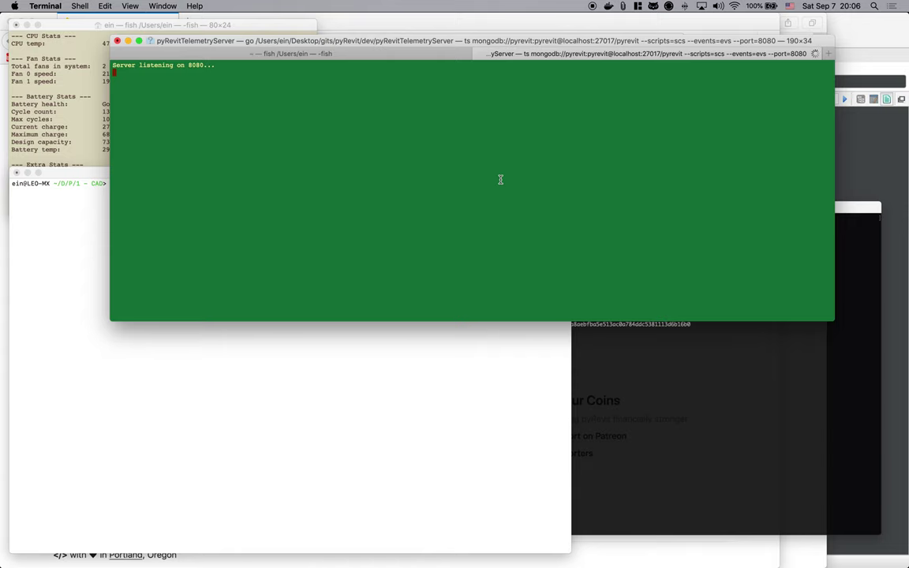
pyautogui.hotkey('ctrl', 'Right')
pyautogui.press('Escape')
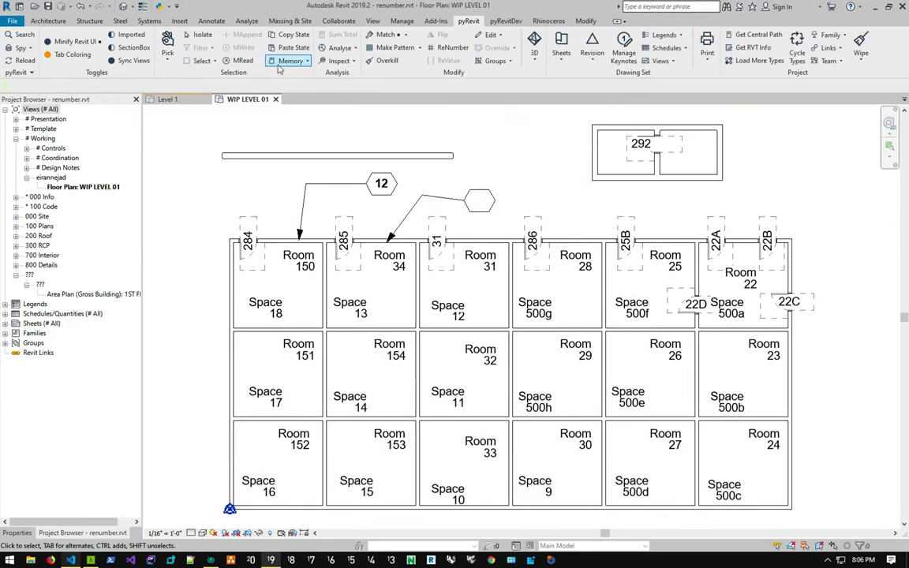
# - Run Test Content Bundle from pyRevitDev Bundle Tests and place a North symbol left of the plan
pyautogui.click(504, 21)
pyautogui.click(86, 46)
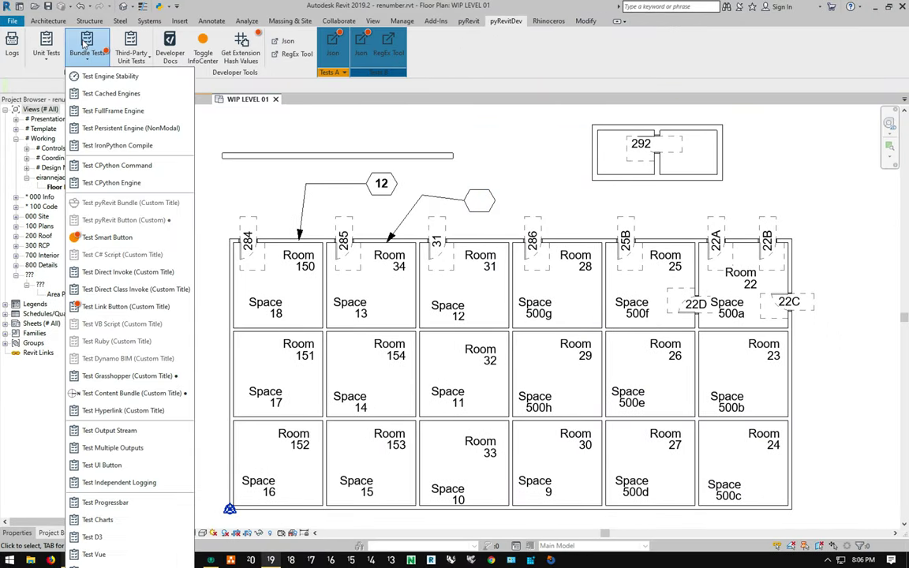
pyautogui.click(140, 397)
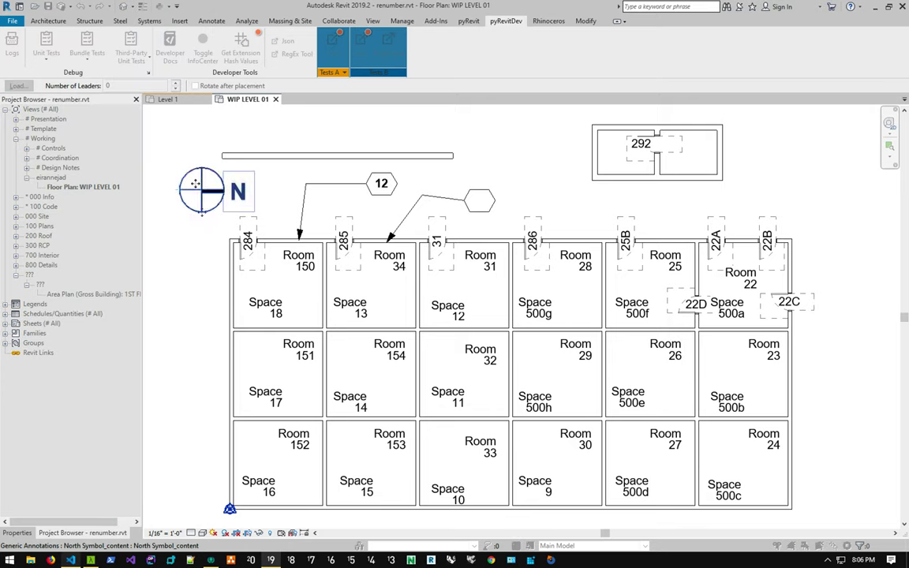
pyautogui.click(228, 183)
# - Run the Test CPython Command and Test Hyperlink bundle tests, closing the browser window that opens
pyautogui.click(473, 21)
pyautogui.click(505, 20)
pyautogui.click(87, 46)
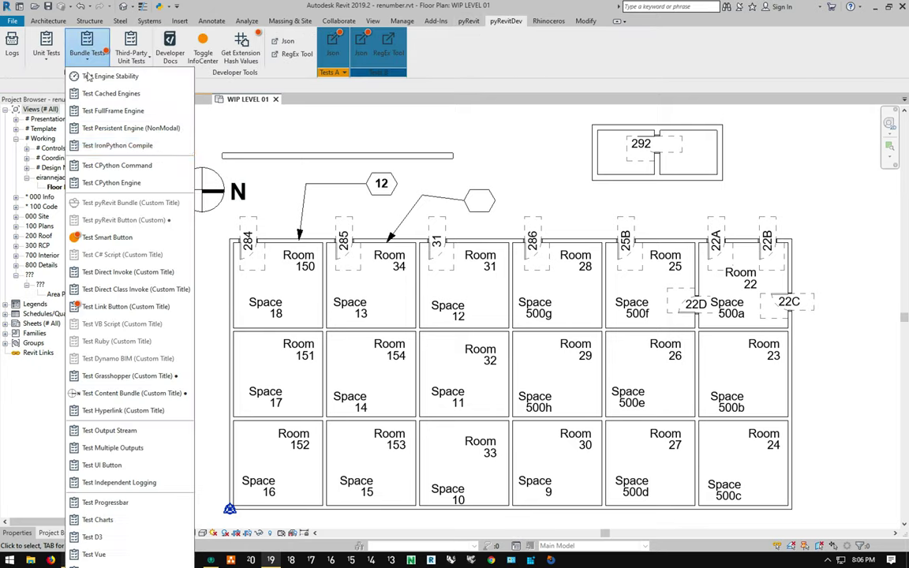
pyautogui.click(134, 106)
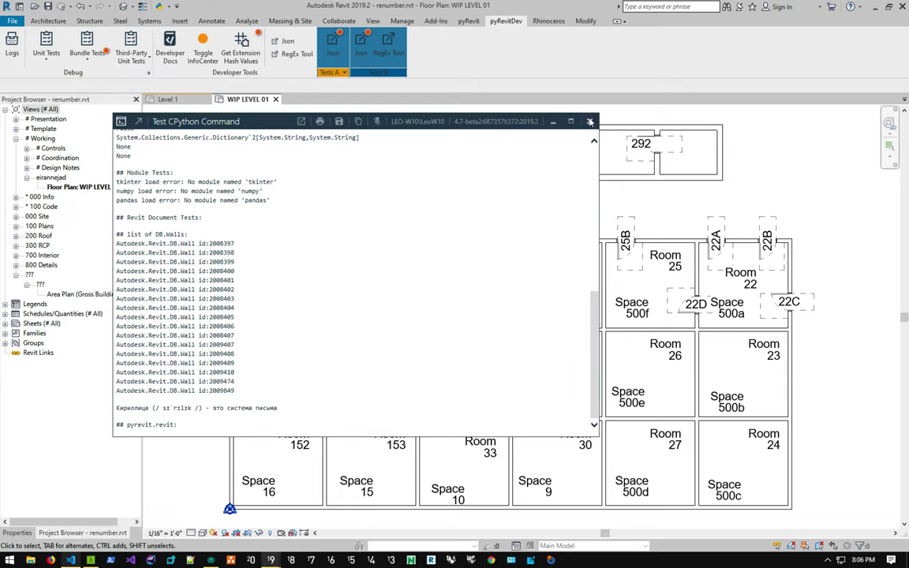
pyautogui.click(87, 46)
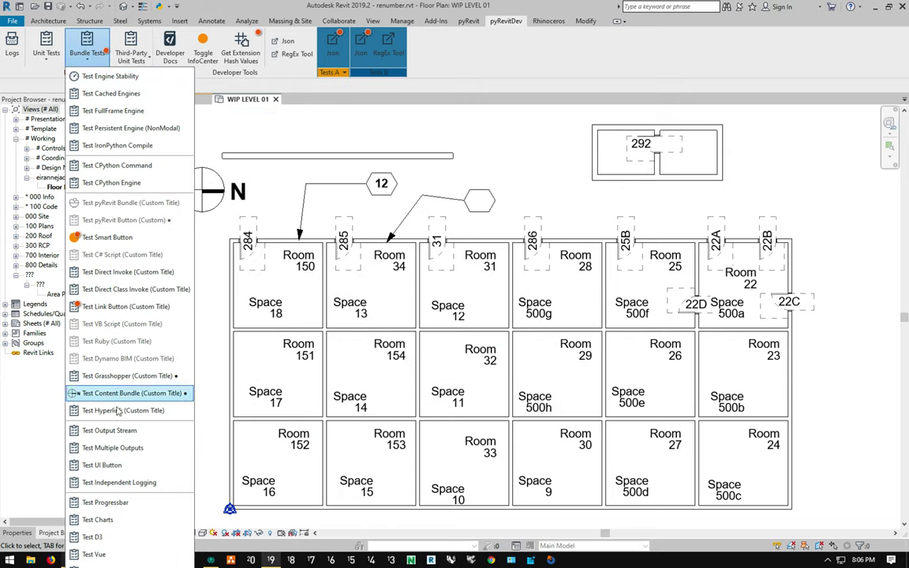
pyautogui.click(167, 345)
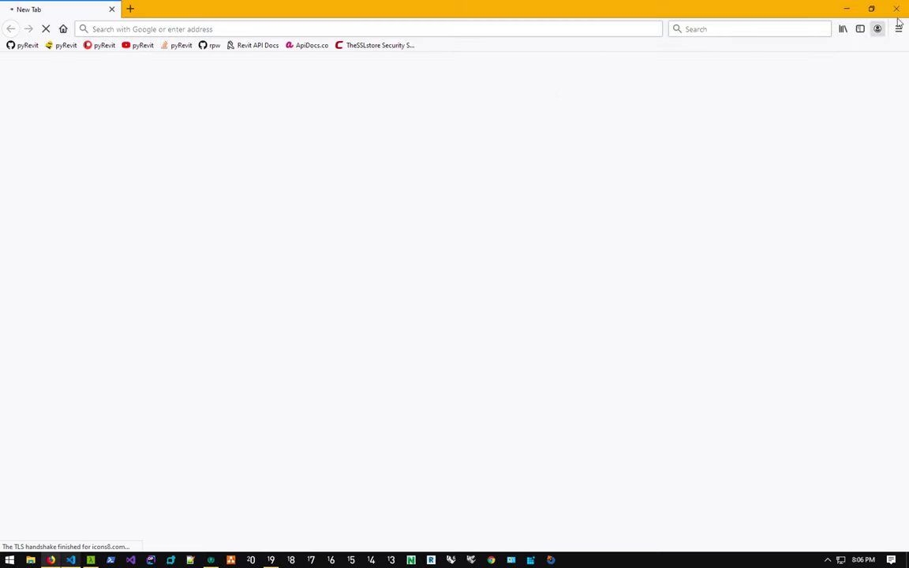
pyautogui.click(898, 8)
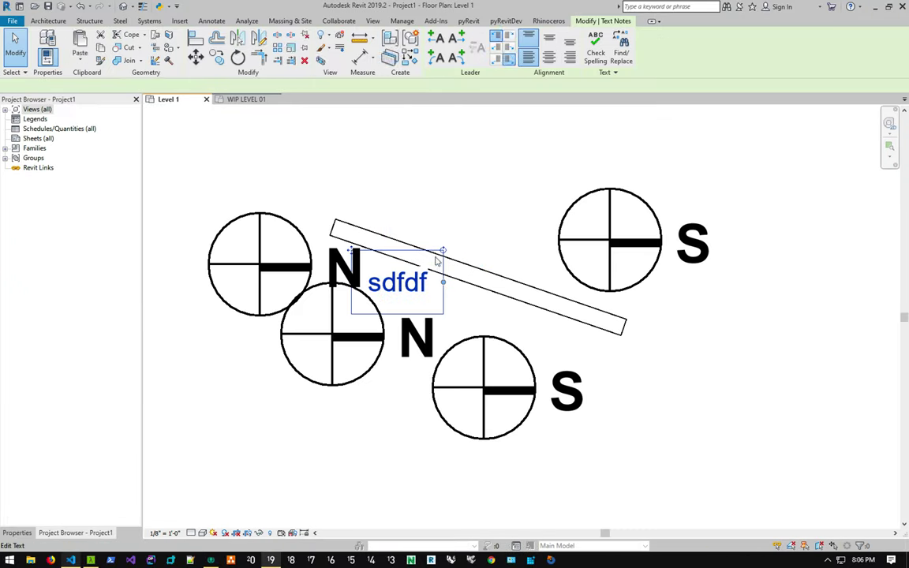
# - With the beam and 'sdfdf' text selected, run Test C# Script and dismiss its messages and output
pyautogui.moveTo(476, 198); pyautogui.dragTo(417, 310)
pyautogui.click(505, 20)
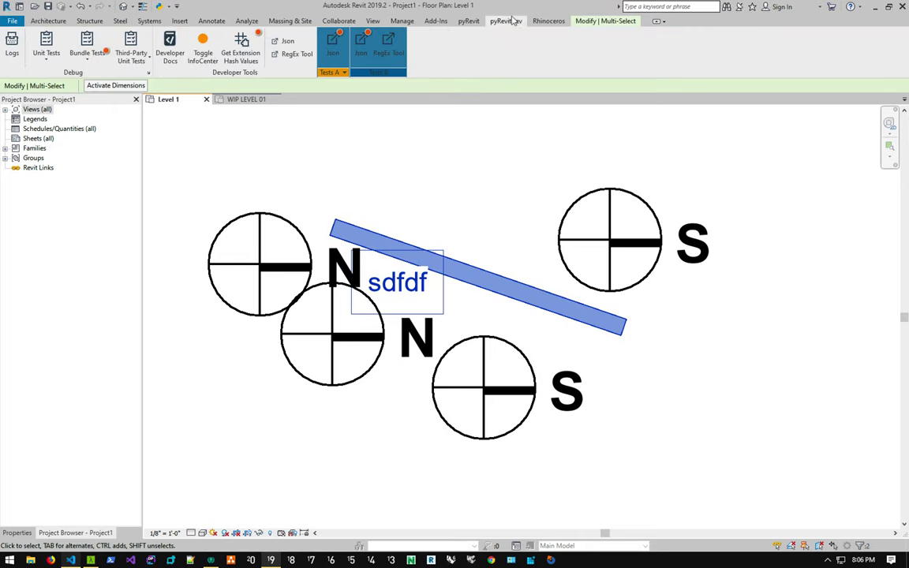
pyautogui.click(87, 48)
pyautogui.click(122, 261)
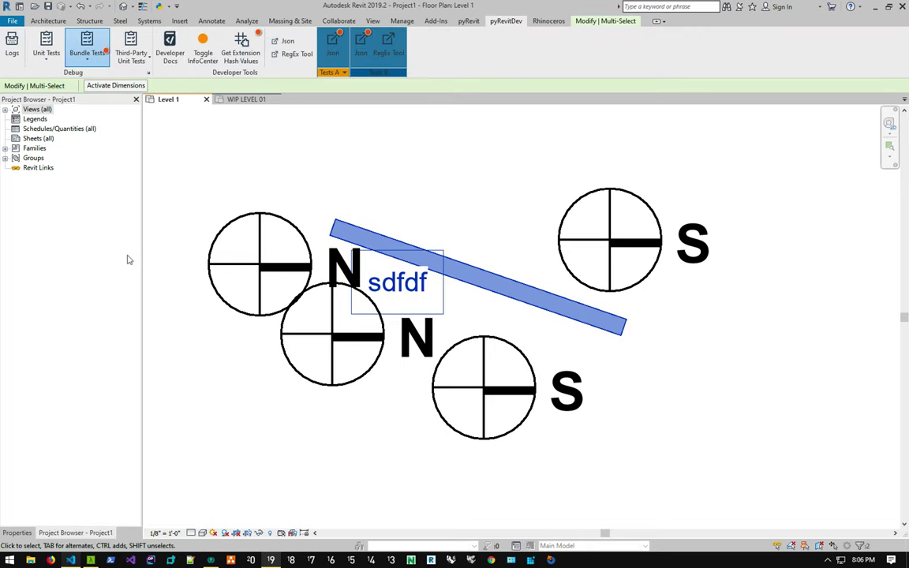
pyautogui.click(520, 280)
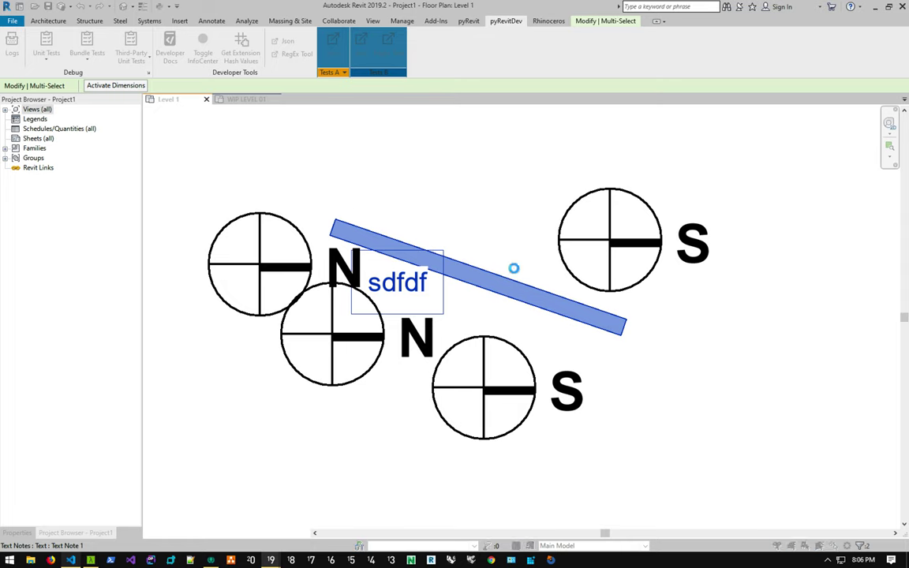
pyautogui.click(520, 292)
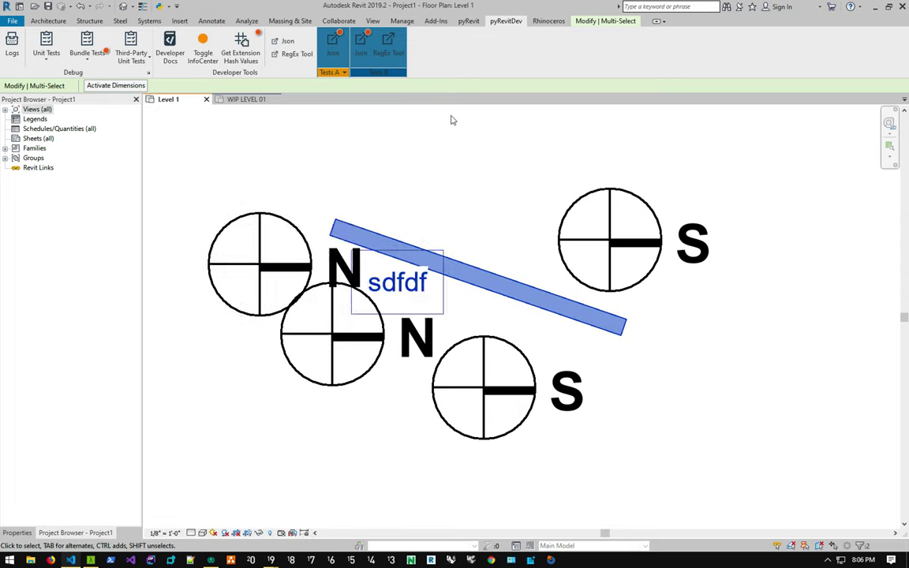
pyautogui.click(454, 22)
pyautogui.click(456, 162)
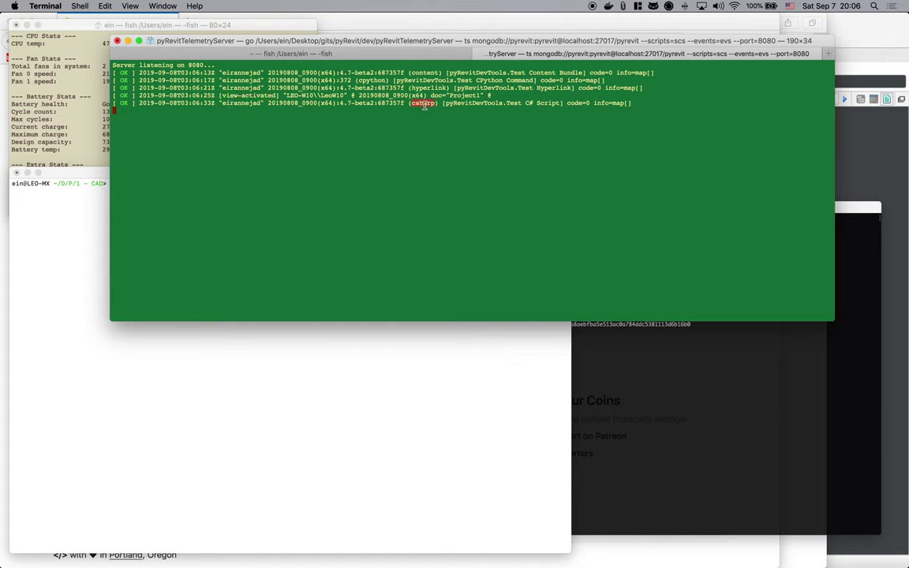
# - Stop the telemetry server with Ctrl+C, then bring the Notion pyRevit page forward in Firefox
pyautogui.hotkey('ctrl', 'c')
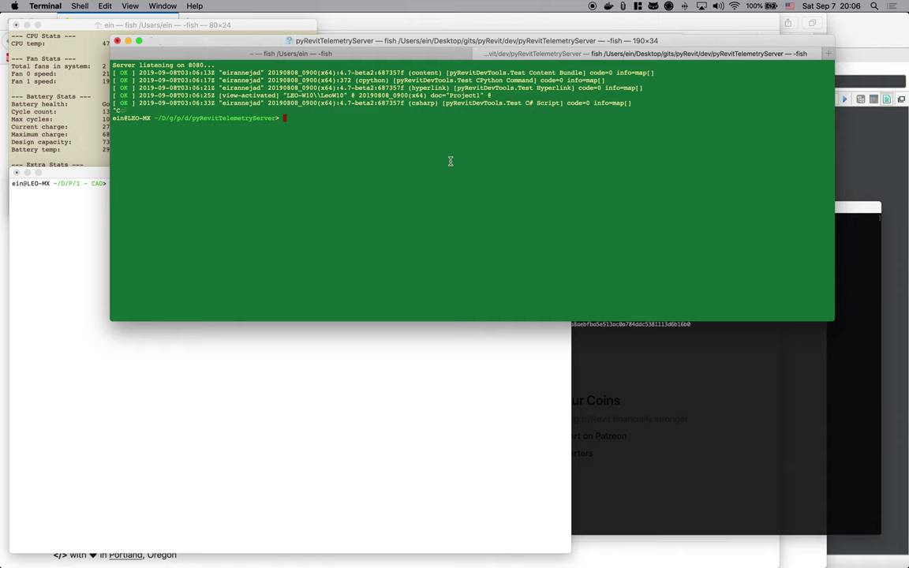
pyautogui.moveTo(523, 557)
pyautogui.click(784, 554)
# - Read the Getting Started introduction, briefly highlighting the phrase 'launch Revit, and note'
pyautogui.scroll(10, 383, 288)
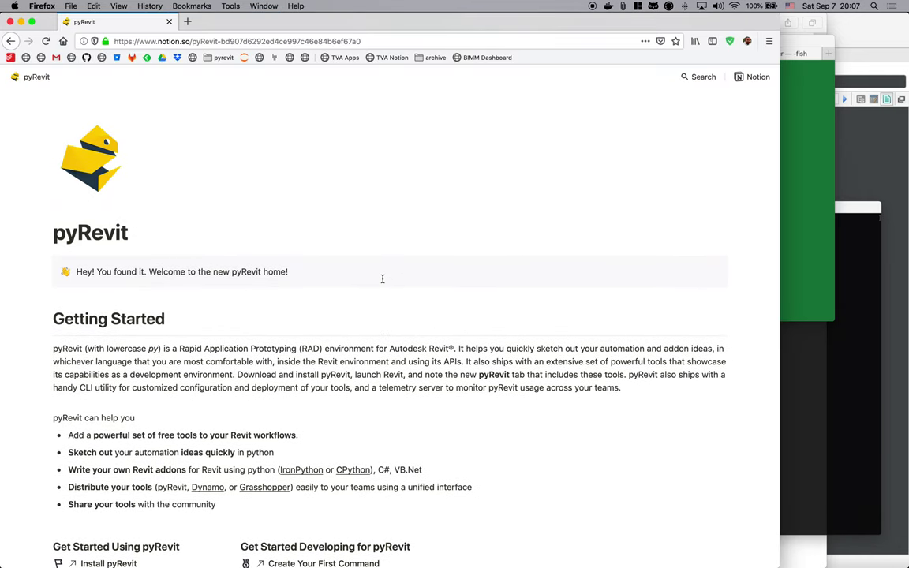
pyautogui.scroll(-3, 383, 282)
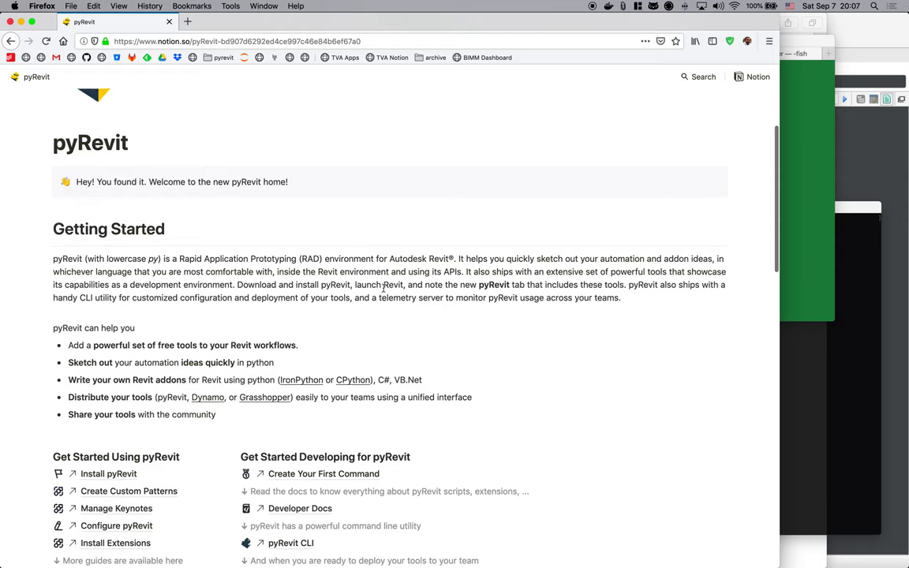
pyautogui.scroll(3, 384, 287)
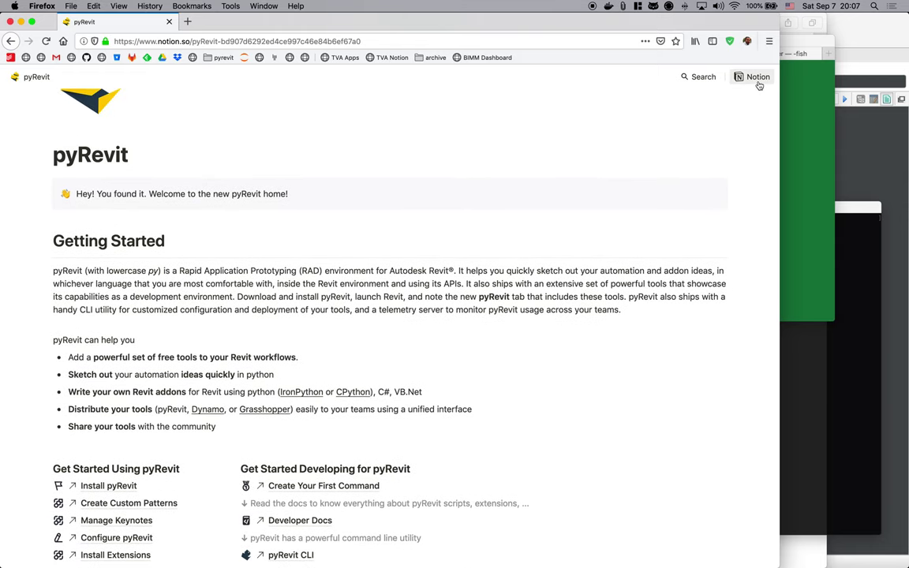
pyautogui.scroll(-2, 600, 198)
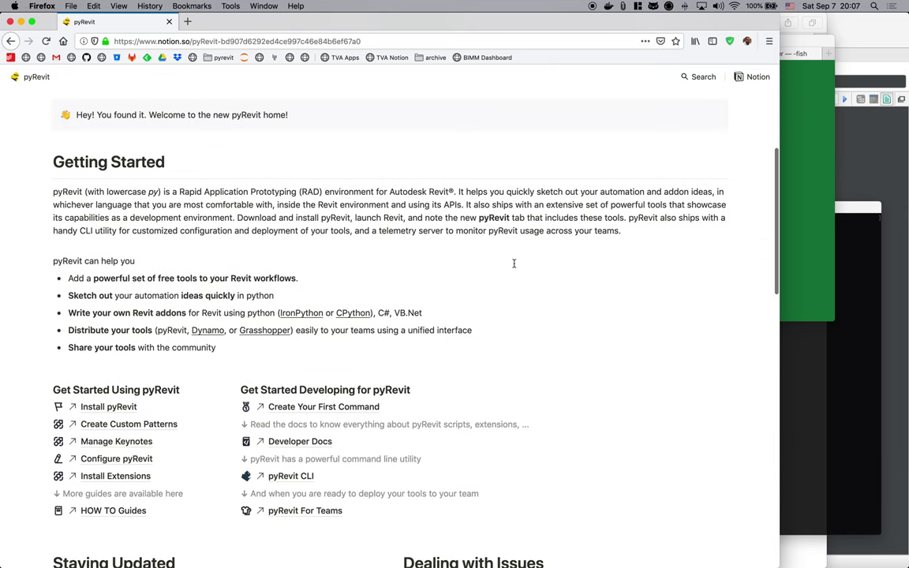
pyautogui.scroll(-15, 514, 263)
pyautogui.scroll(12, 513, 263)
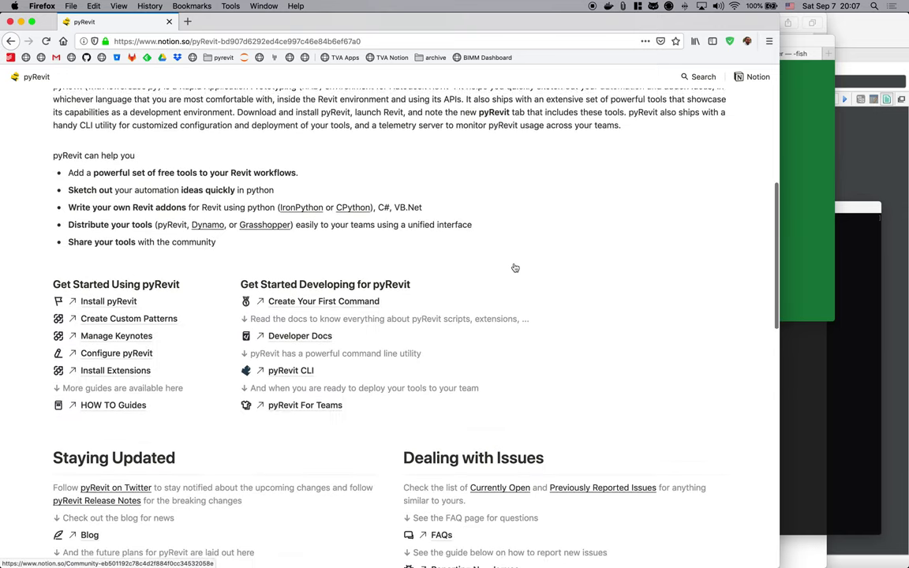
pyautogui.scroll(5, 513, 264)
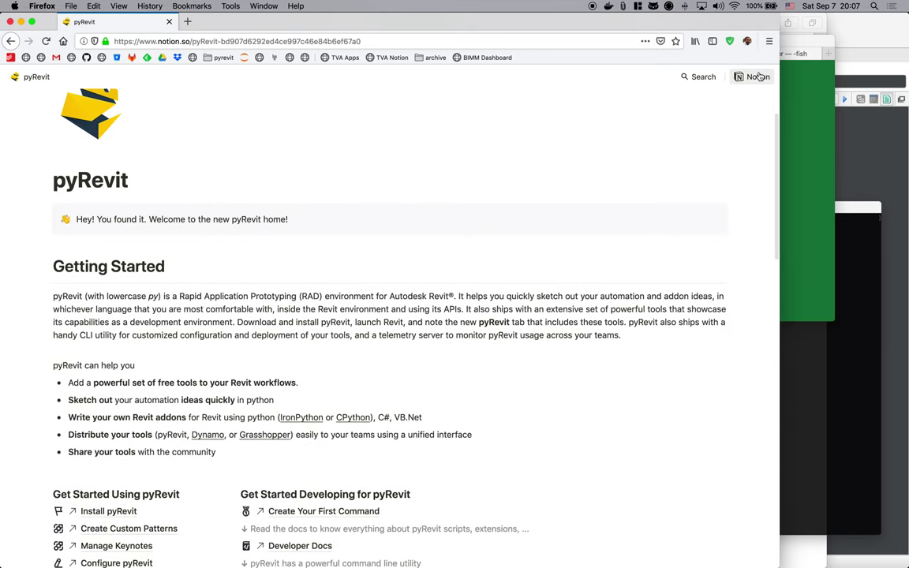
pyautogui.scroll(-3, 423, 232)
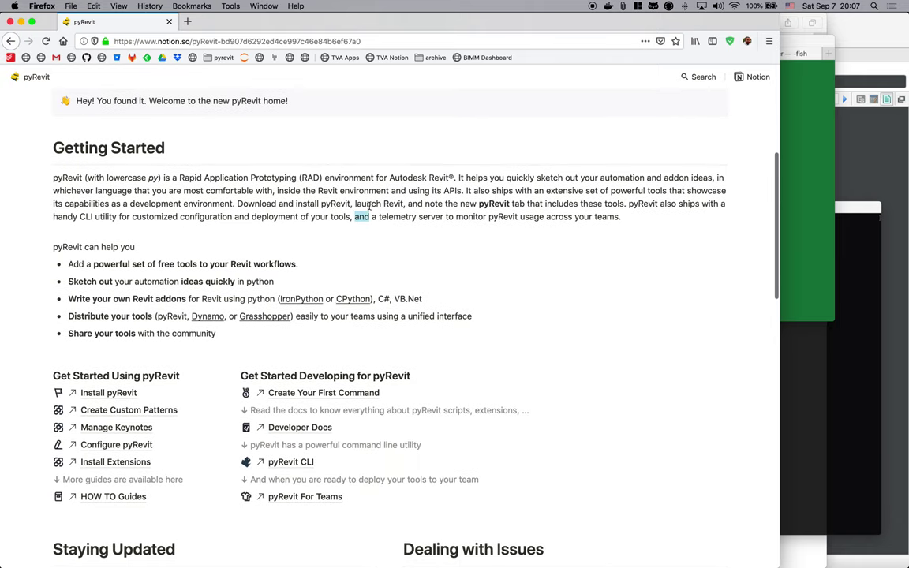
pyautogui.moveTo(355, 204); pyautogui.dragTo(438, 206)
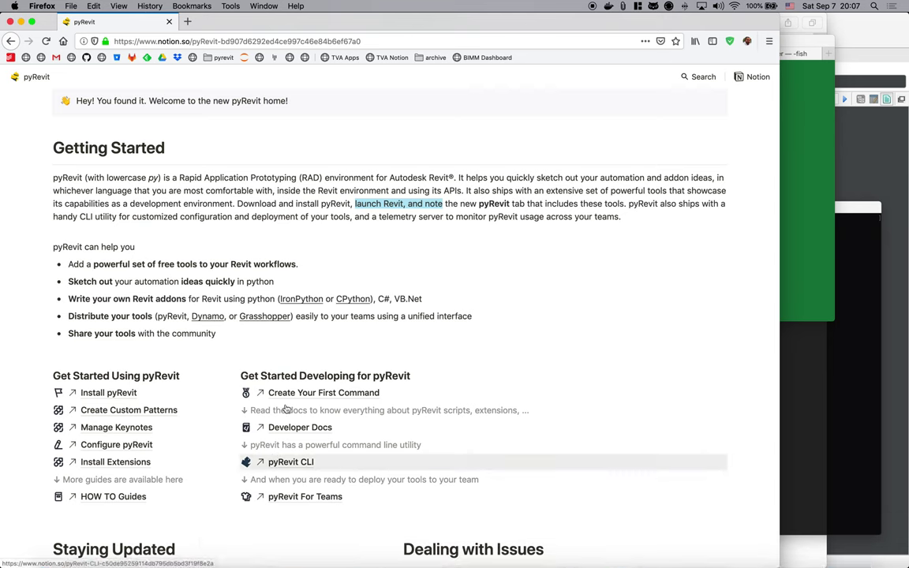
pyautogui.scroll(-1, 319, 246)
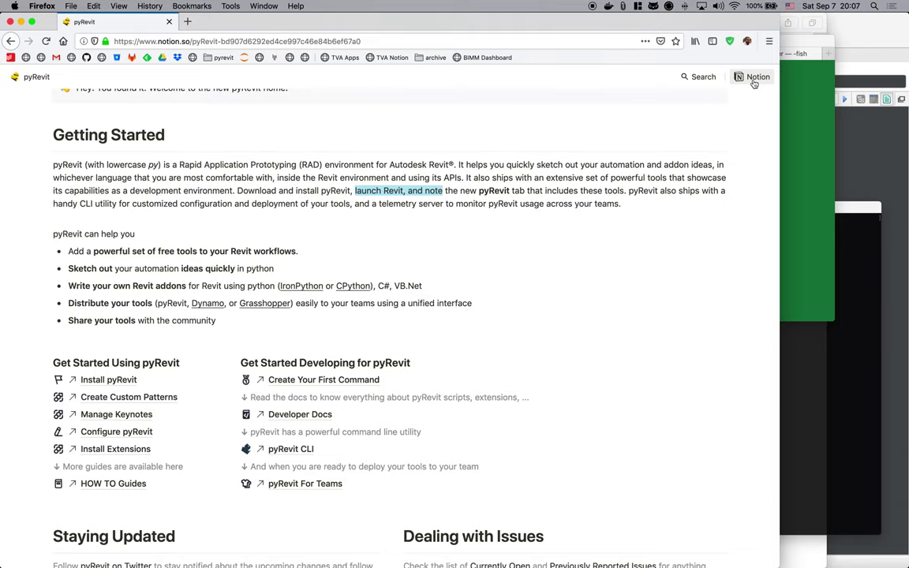
pyautogui.scroll(5, 584, 197)
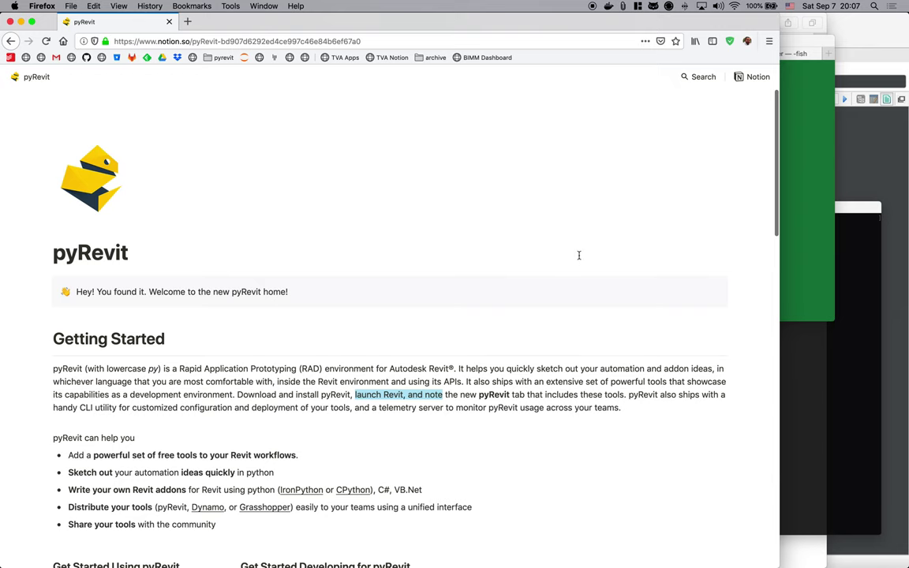
pyautogui.scroll(-5, 576, 284)
pyautogui.click(433, 197)
# - Scroll through the guide links and select the page's web address
pyautogui.scroll(-3, 433, 276)
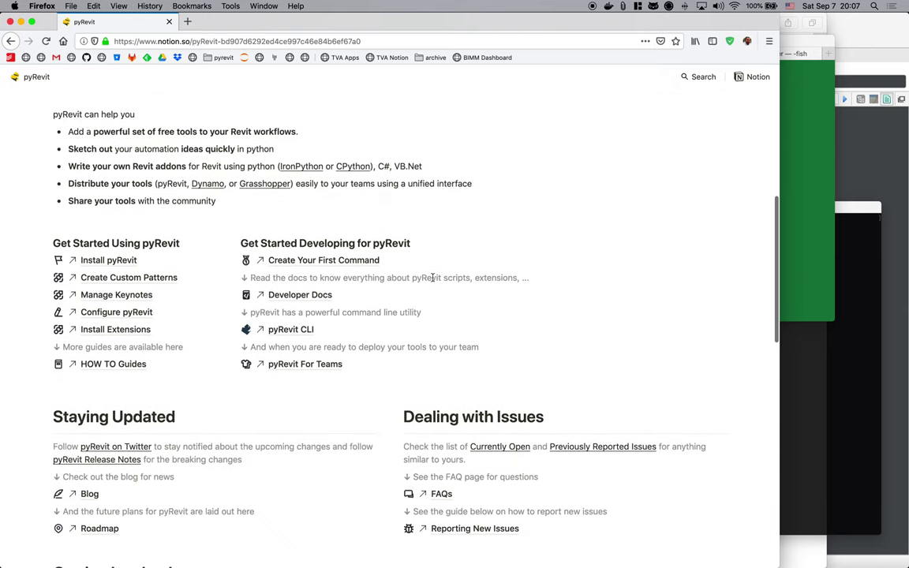
pyautogui.scroll(1, 439, 294)
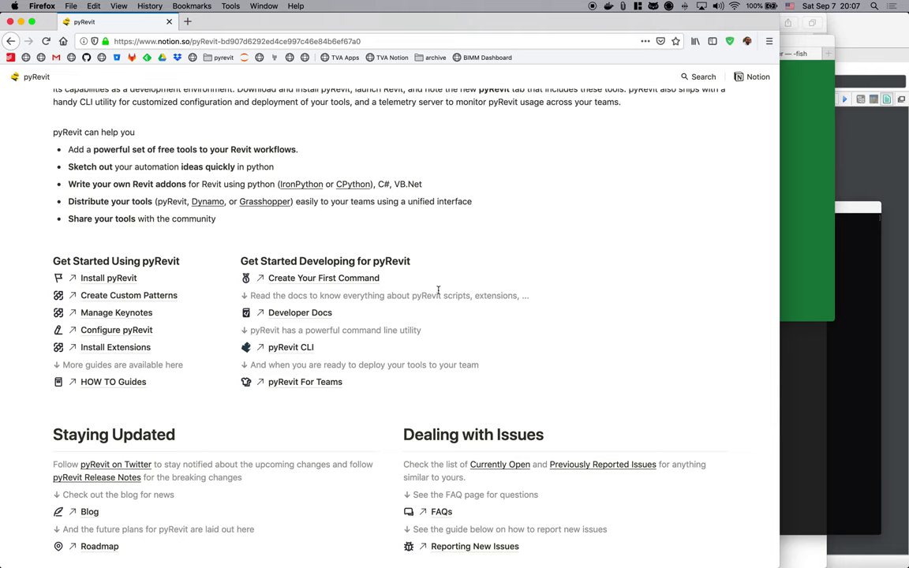
pyautogui.scroll(-1, 438, 291)
pyautogui.scroll(5, 436, 290)
pyautogui.scroll(3, 400, 229)
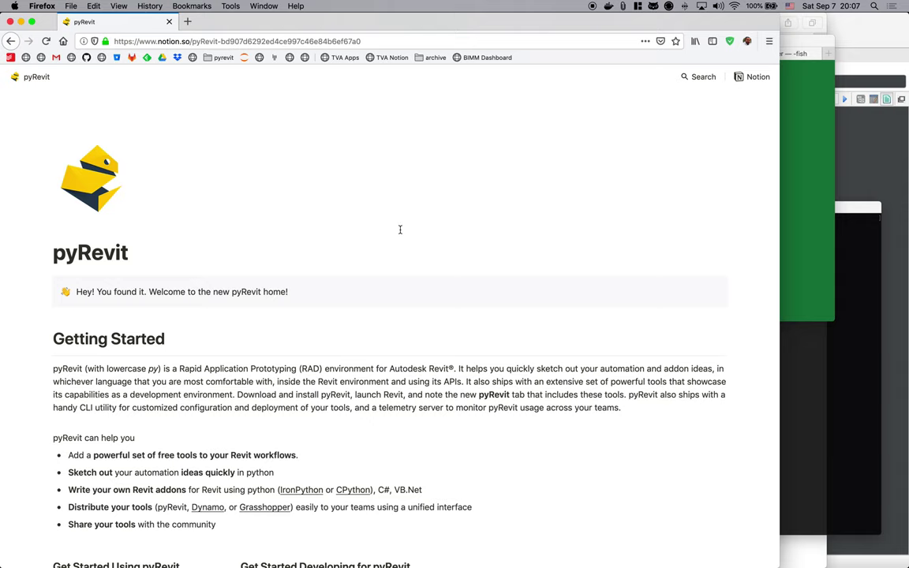
pyautogui.scroll(-1, 400, 229)
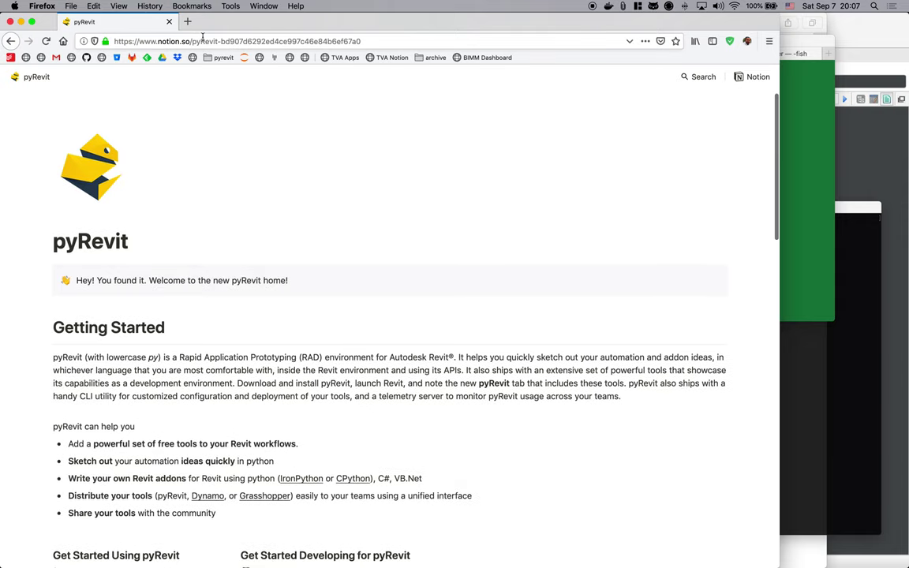
pyautogui.click(143, 41)
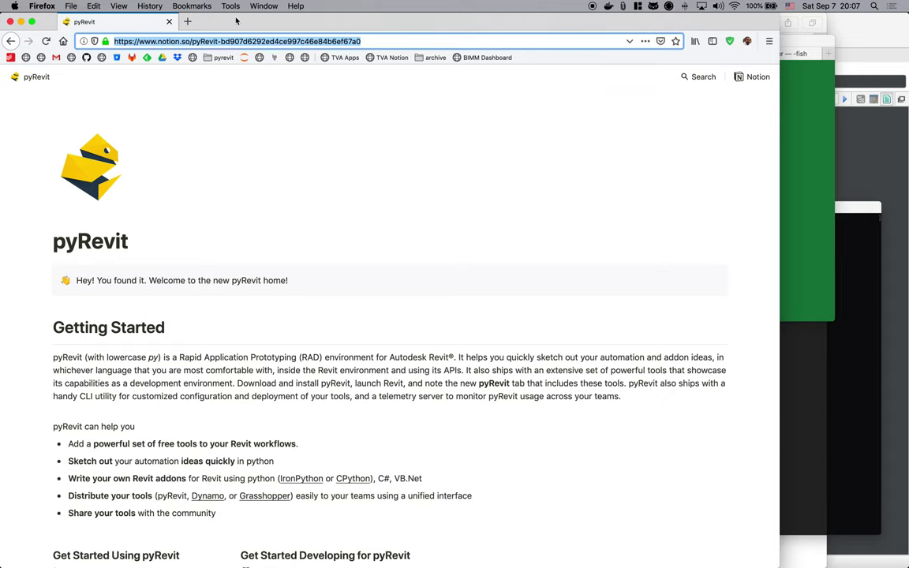
# - Open a new Firefox tab and go to docs.pyrevitlabs.io
pyautogui.click(187, 21)
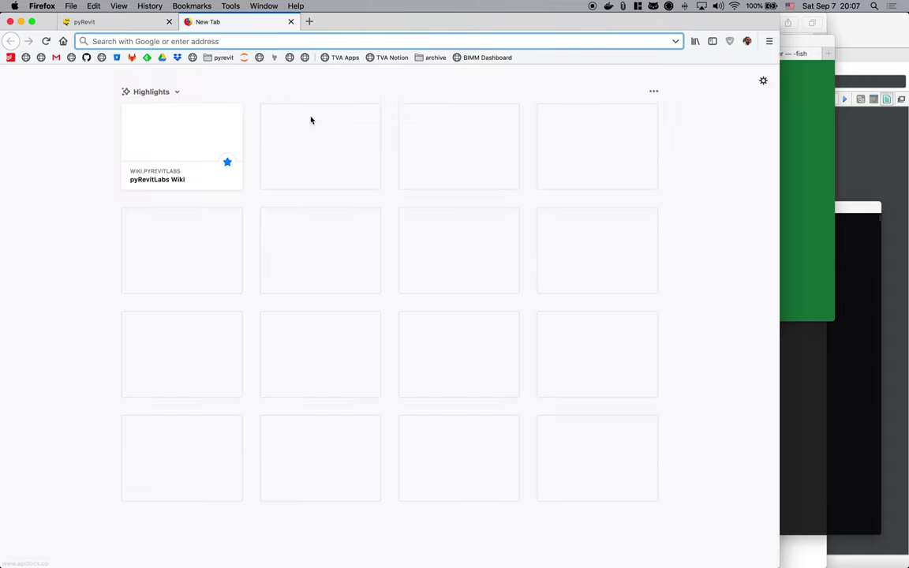
pyautogui.write('wi')
pyautogui.press('BackSpace')
pyautogui.press('BackSpace')
pyautogui.press('BackSpace')
pyautogui.write('docs.')
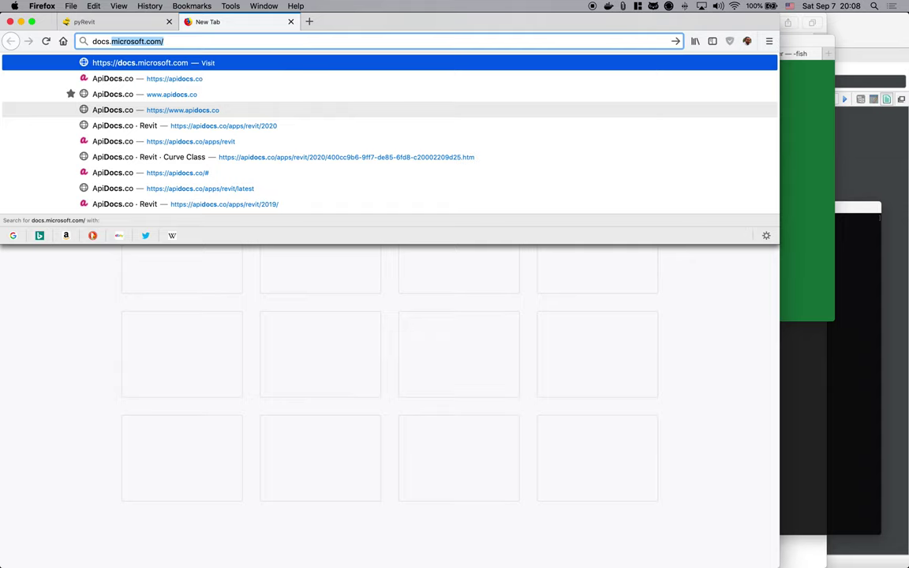
pyautogui.write('pyrev')
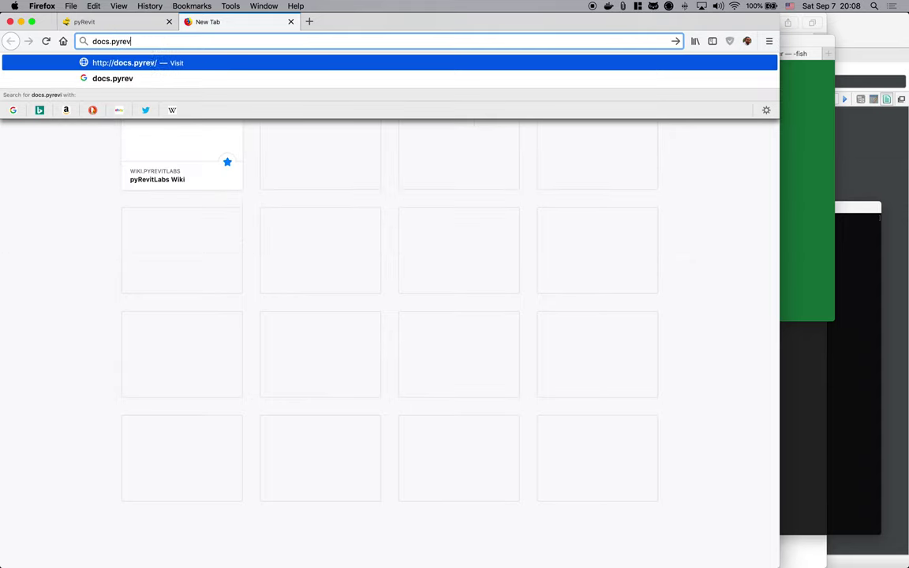
pyautogui.write('itlabs.io')
pyautogui.press('Return')
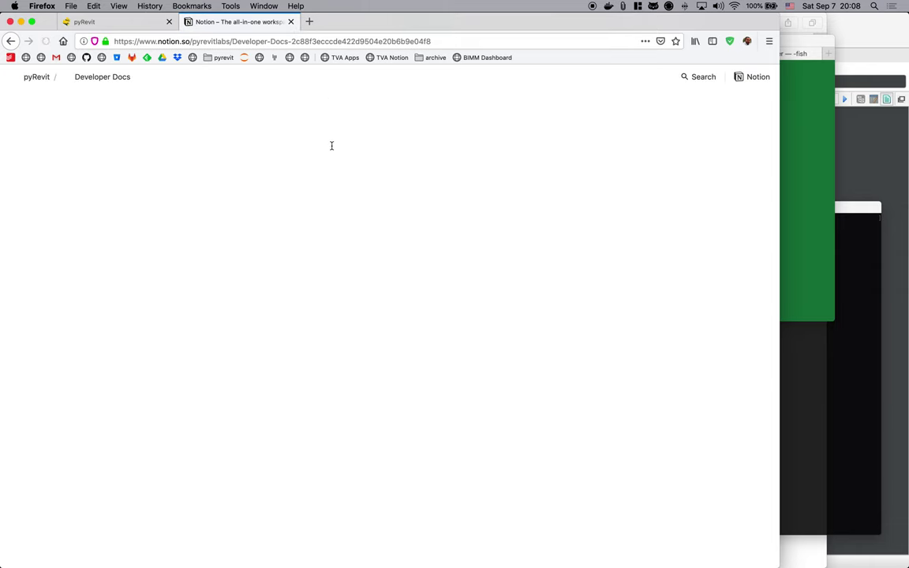
# - Scroll the Developer Docs page through its course sections down to Reference
pyautogui.scroll(-2, 183, 246)
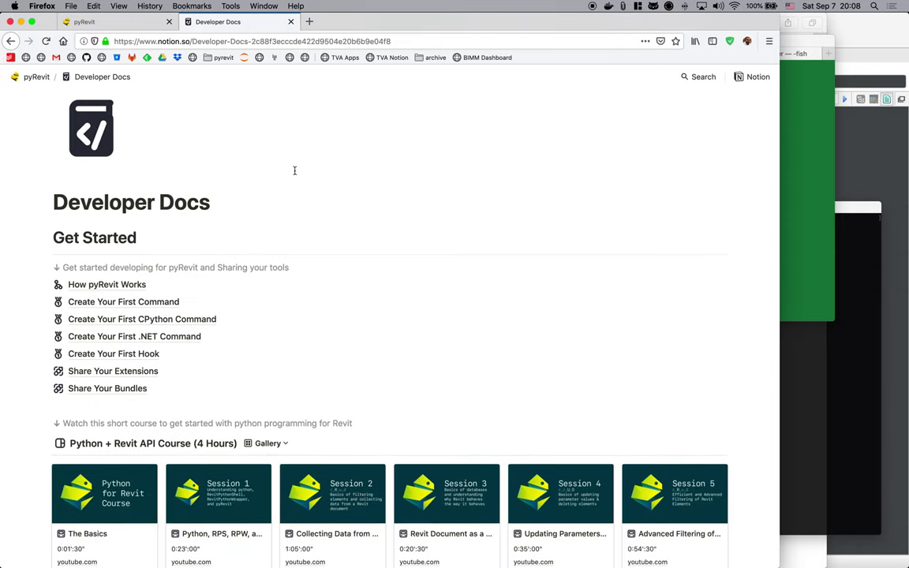
pyautogui.scroll(-3, 309, 222)
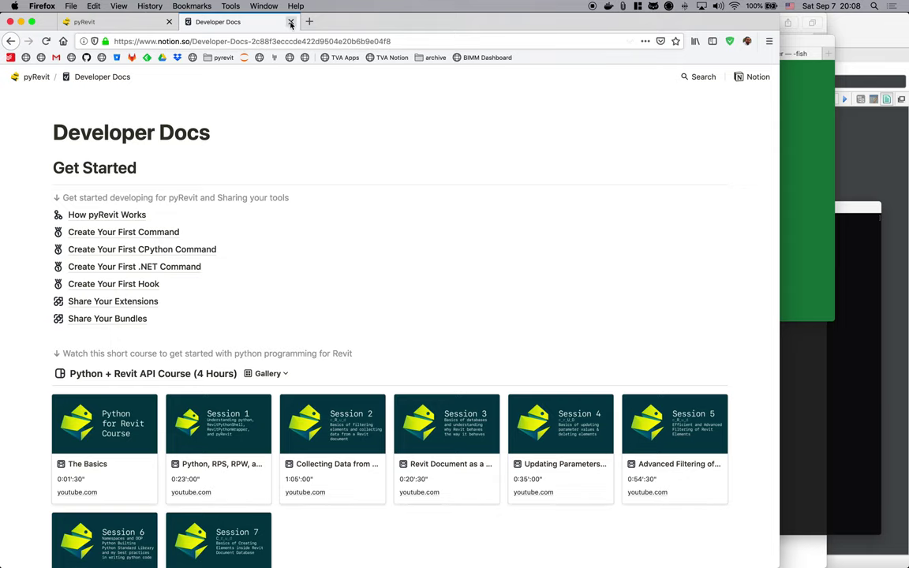
pyautogui.scroll(-3, 304, 148)
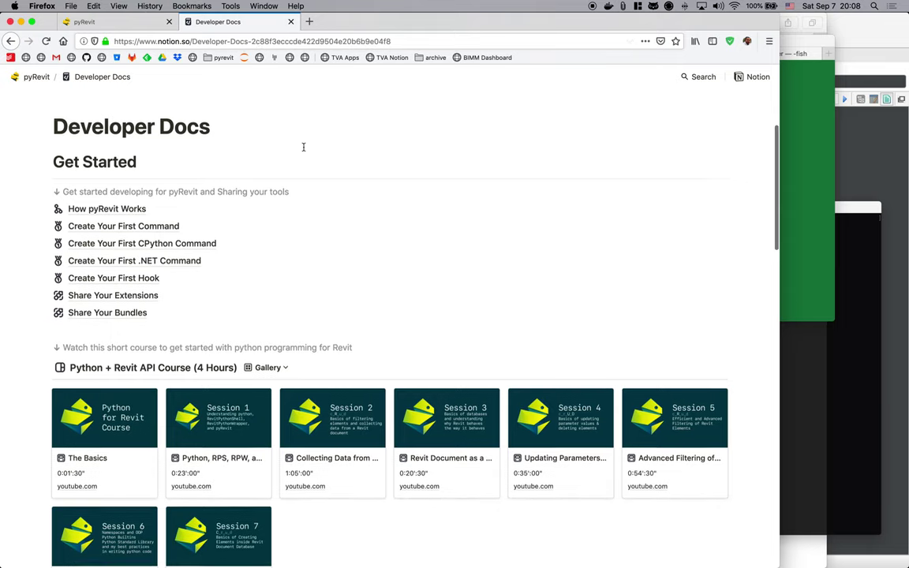
pyautogui.scroll(-10, 302, 150)
pyautogui.scroll(4, 317, 217)
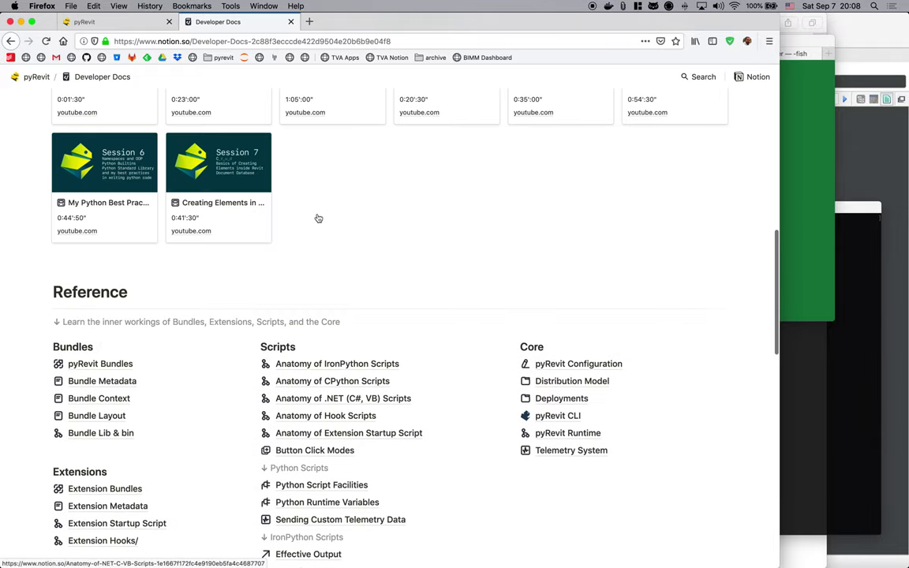
pyautogui.scroll(-1, 315, 227)
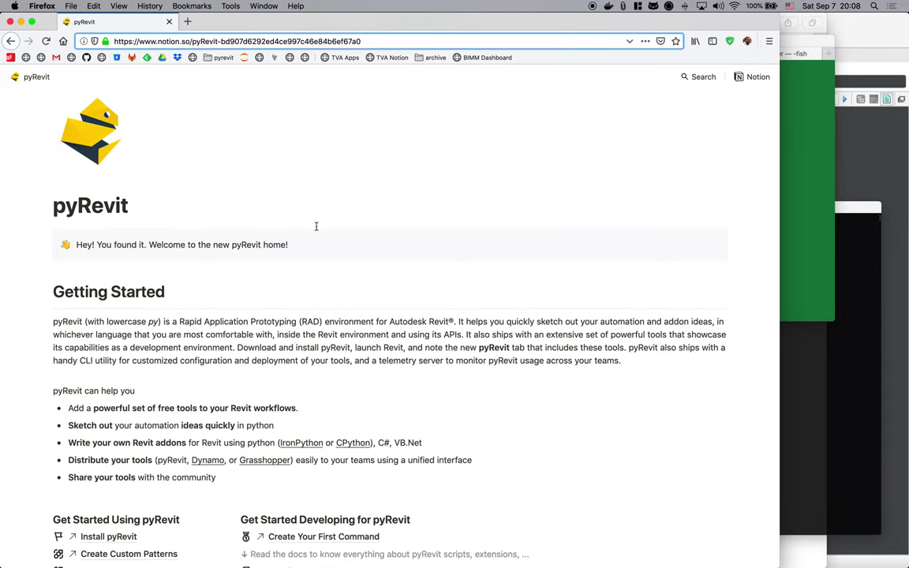
pyautogui.scroll(-3, 316, 226)
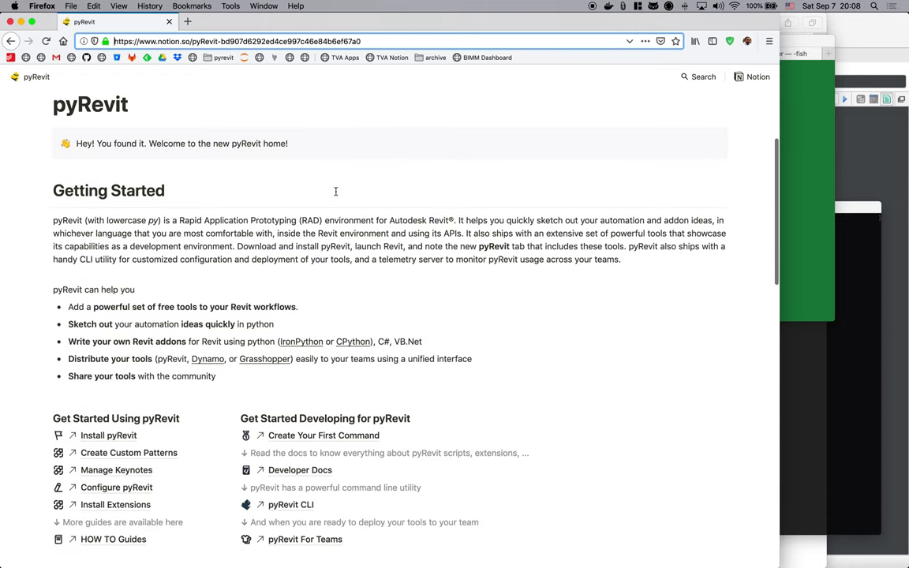
pyautogui.scroll(-8, 355, 264)
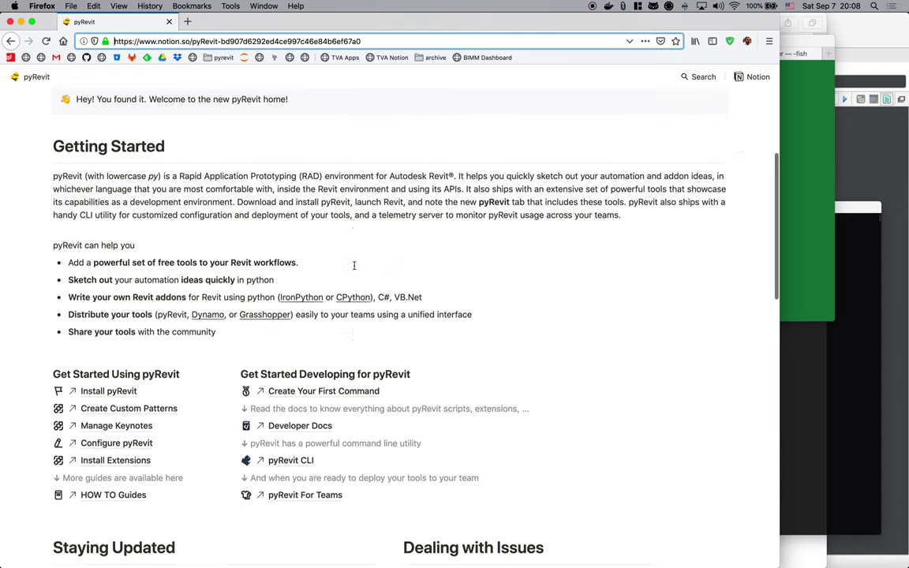
pyautogui.scroll(-3, 353, 266)
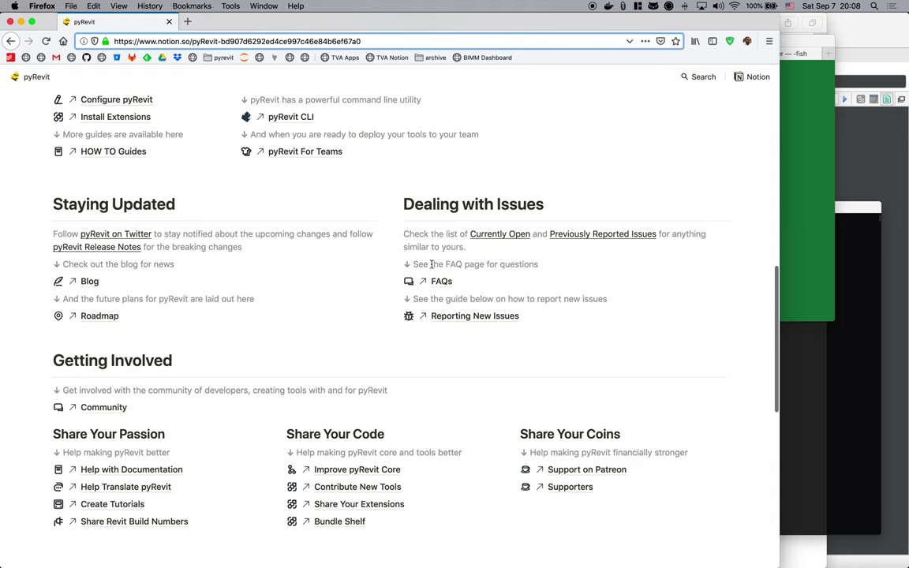
pyautogui.click(111, 234)
pyautogui.scroll(-3, 314, 170)
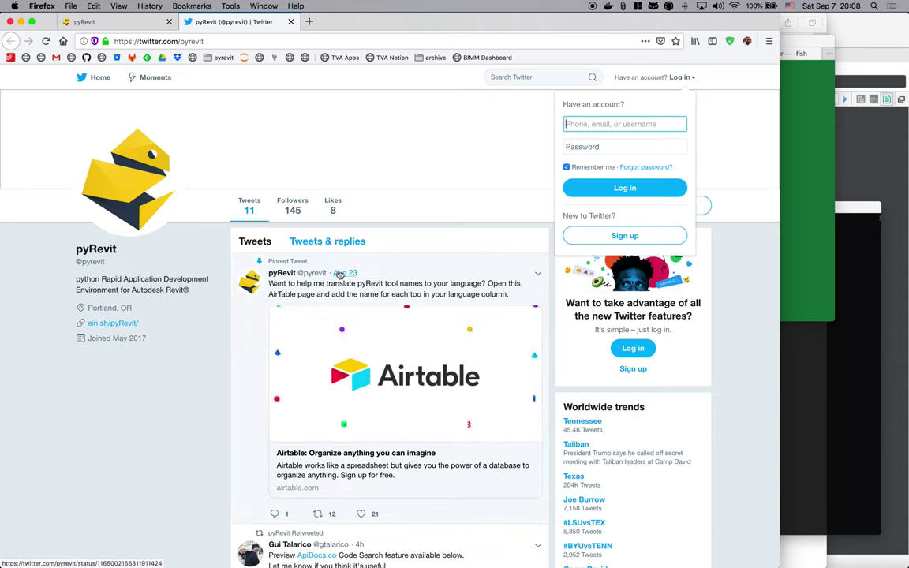
pyautogui.click(291, 22)
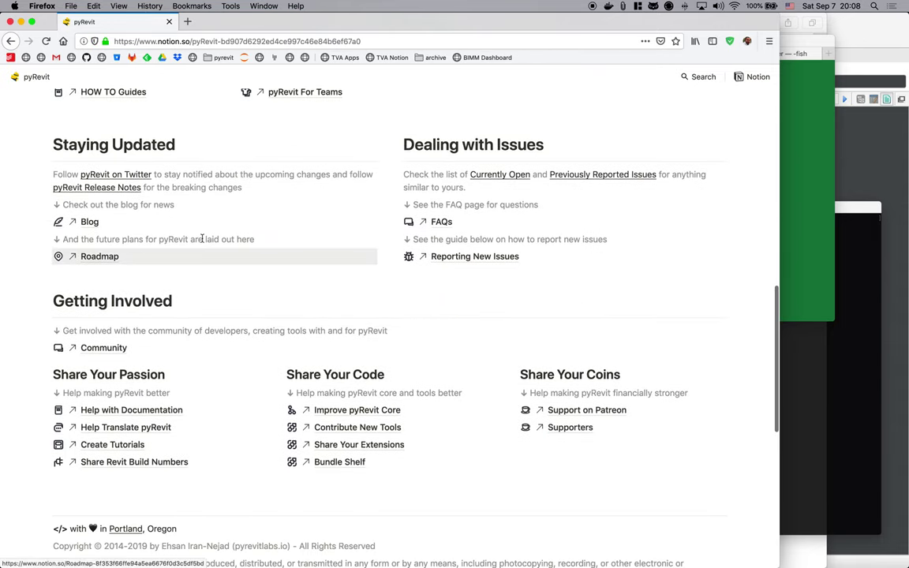
pyautogui.click(188, 257)
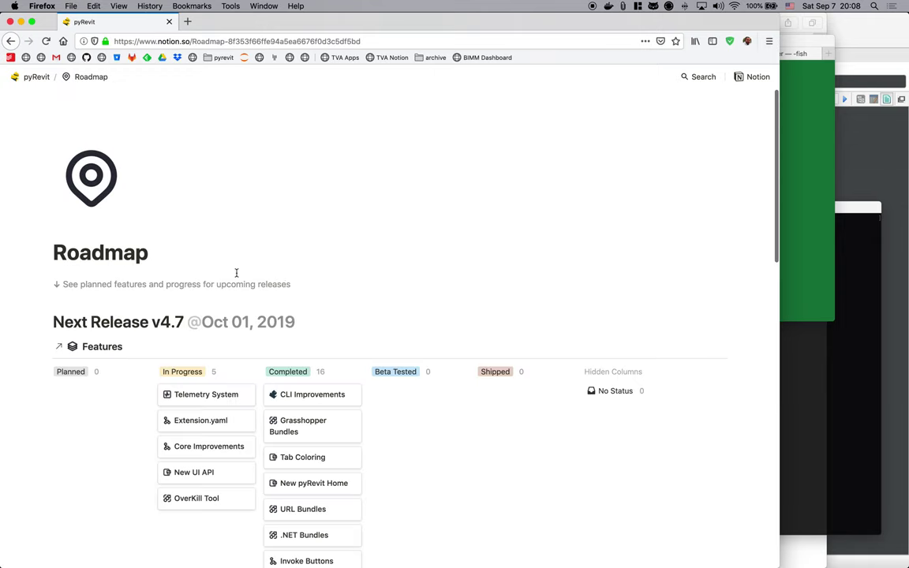
pyautogui.scroll(-5, 236, 273)
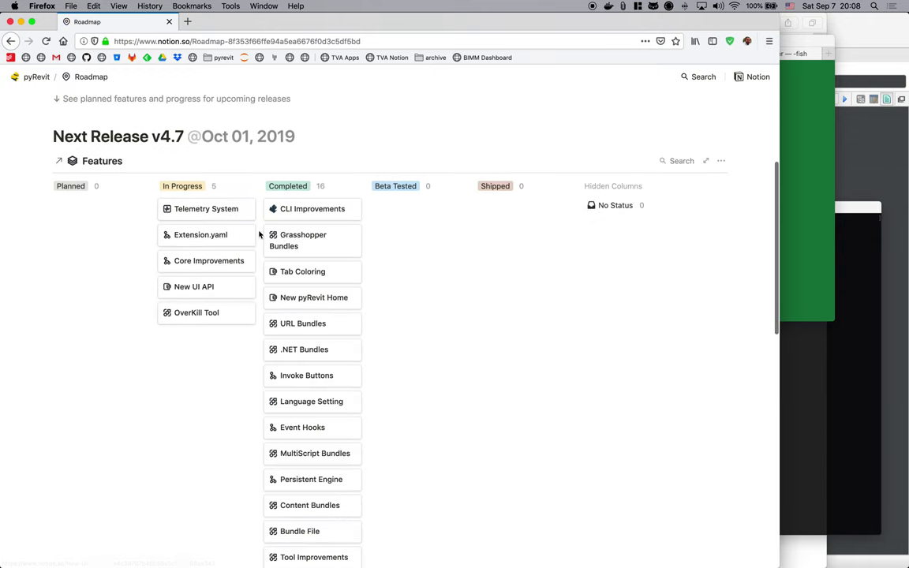
pyautogui.click(11, 41)
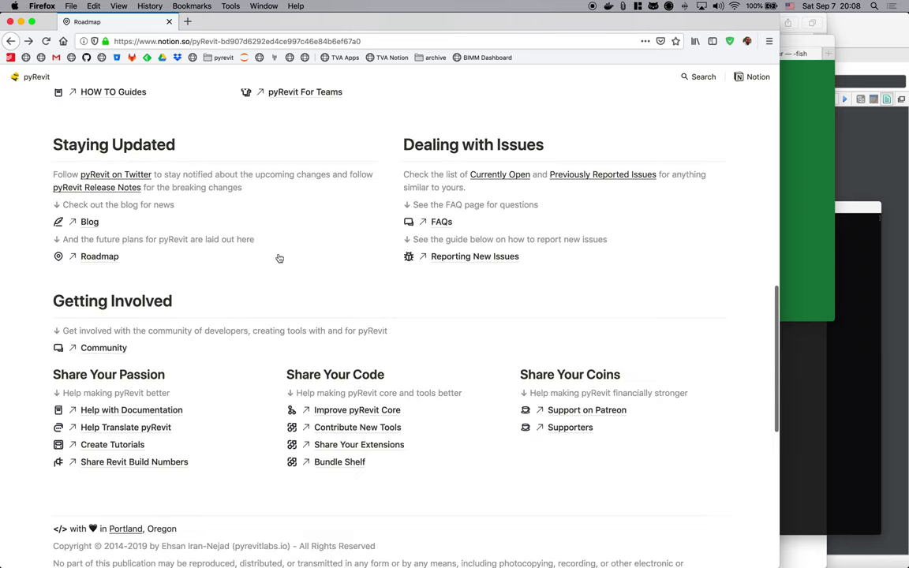
pyautogui.click(257, 242)
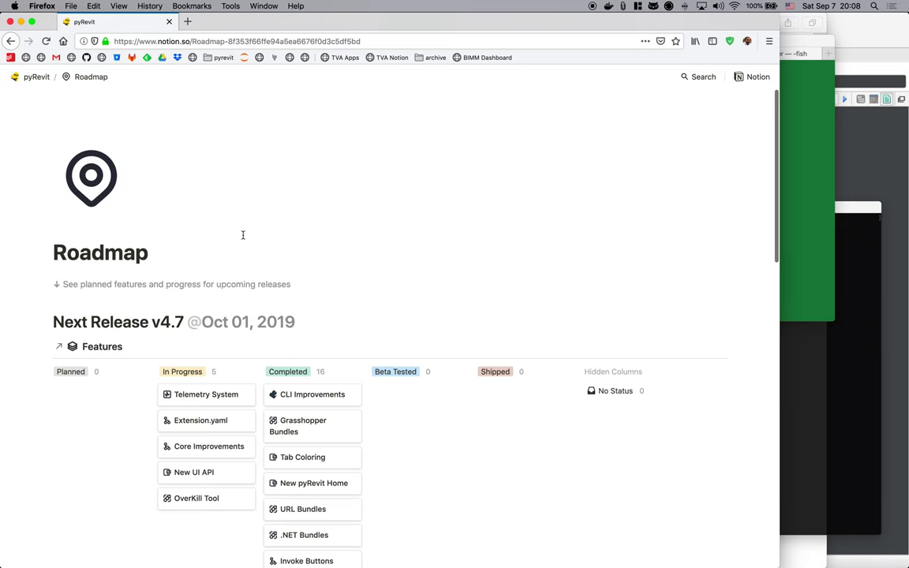
pyautogui.scroll(-3, 243, 237)
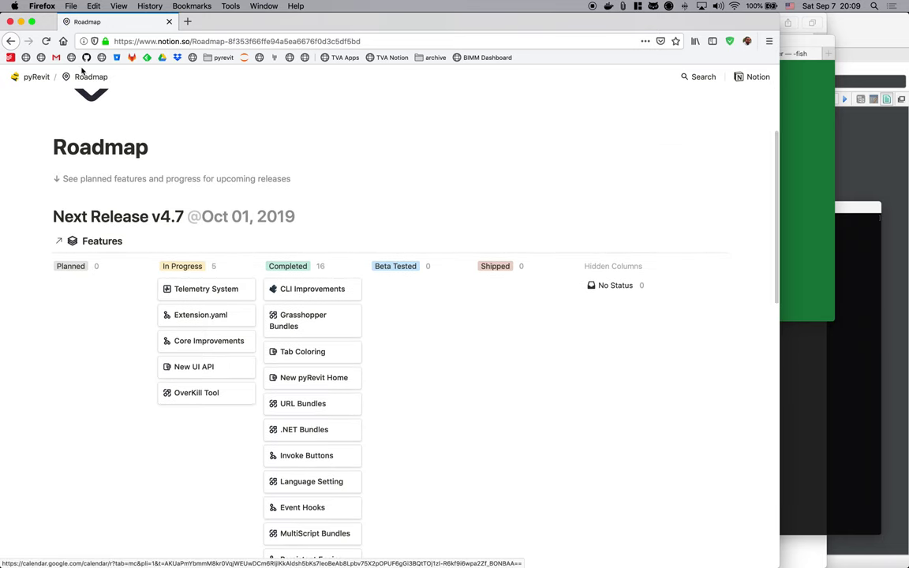
pyautogui.click(11, 41)
pyautogui.scroll(-7, 265, 219)
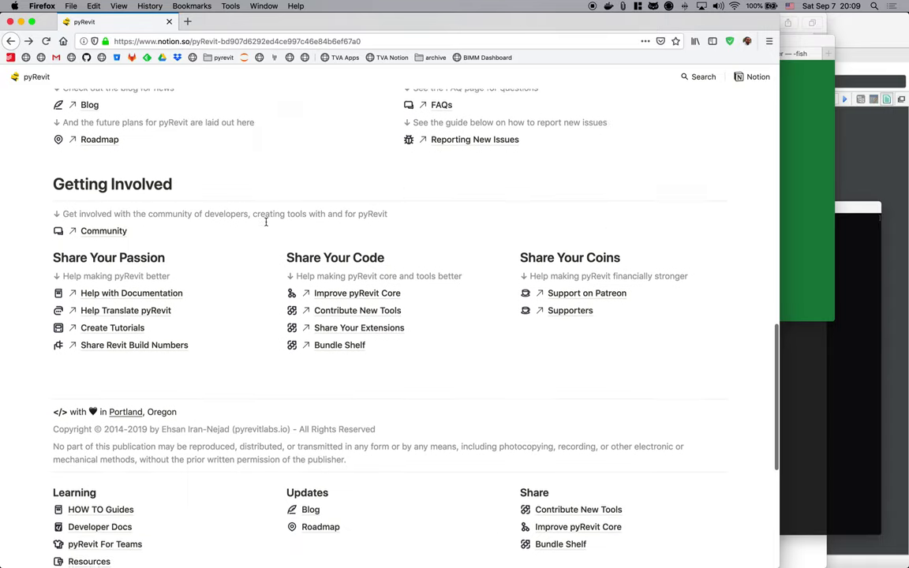
pyautogui.scroll(2, 265, 224)
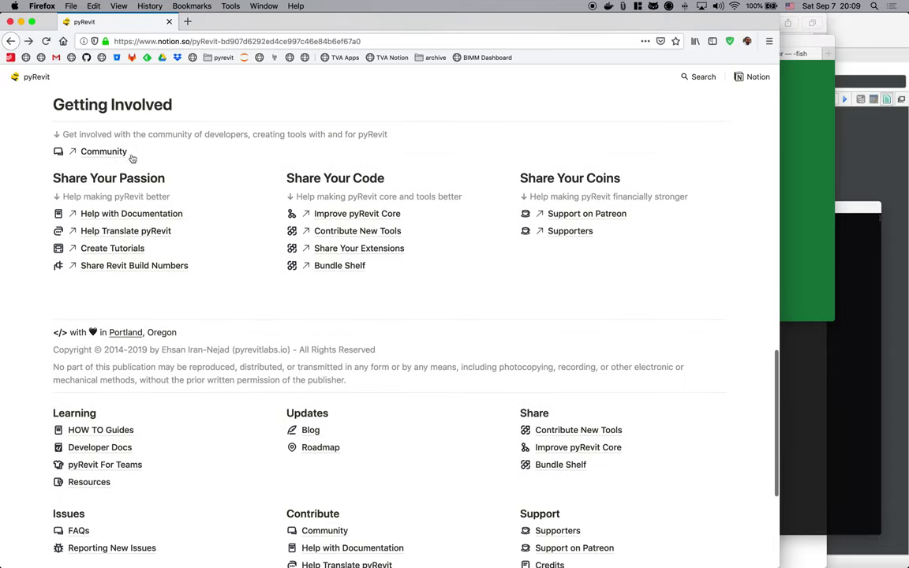
pyautogui.scroll(2, 134, 158)
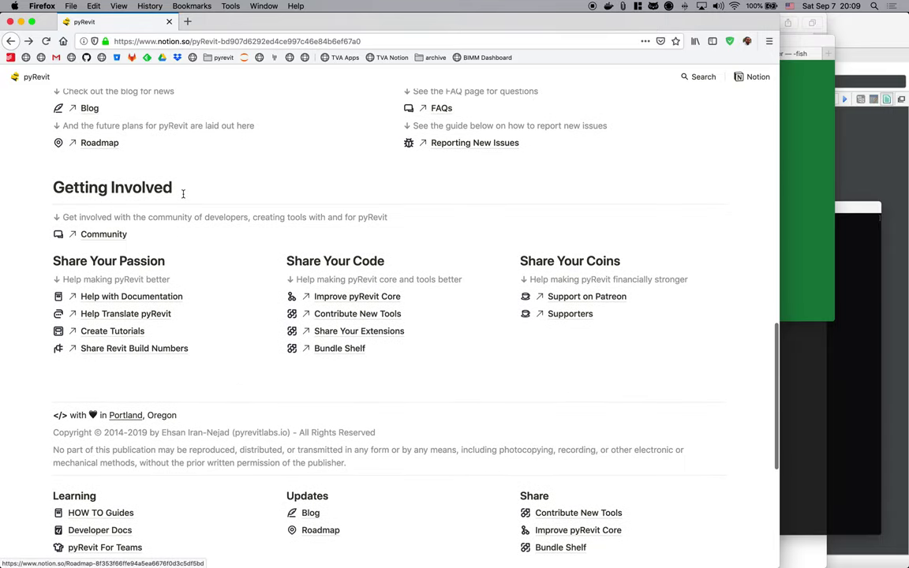
pyautogui.click(105, 234)
pyautogui.click(11, 41)
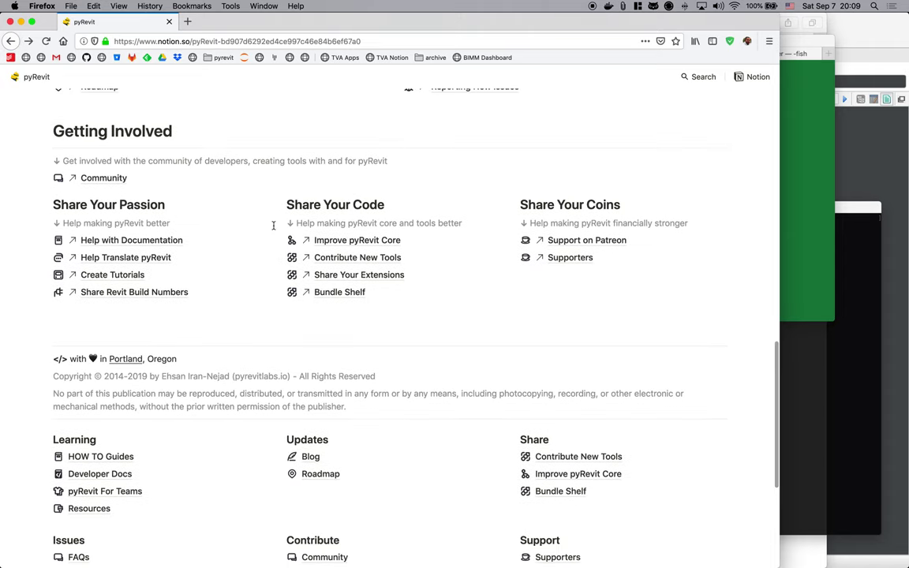
pyautogui.click(133, 254)
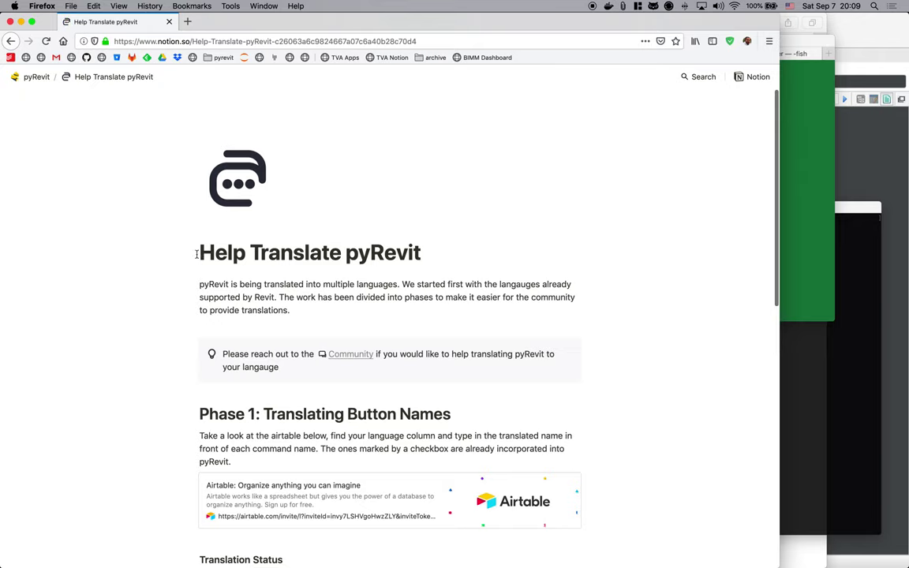
# - Open the embedded Airtable translation table in a new tab and browse its language columns
pyautogui.scroll(-3, 317, 440)
pyautogui.click(365, 410)
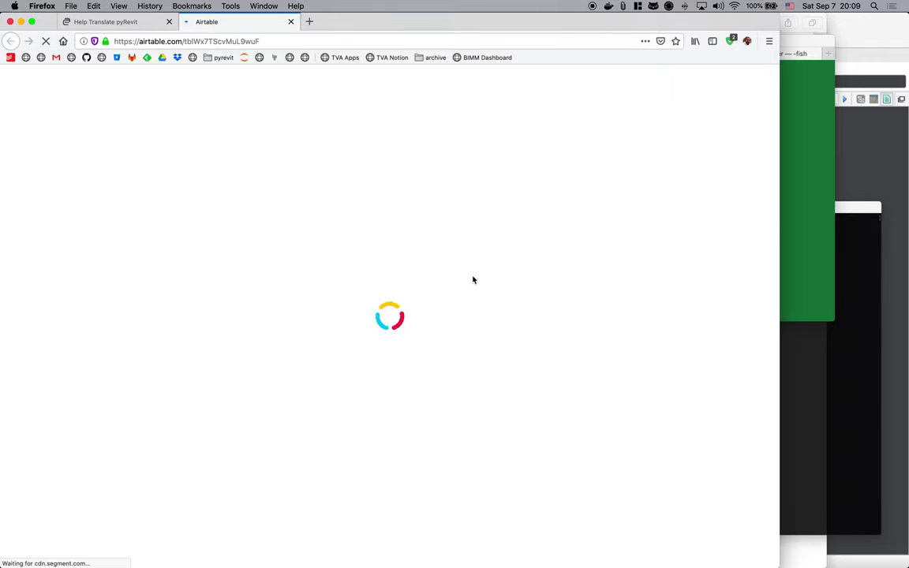
pyautogui.hscroll(15, 528, 258)
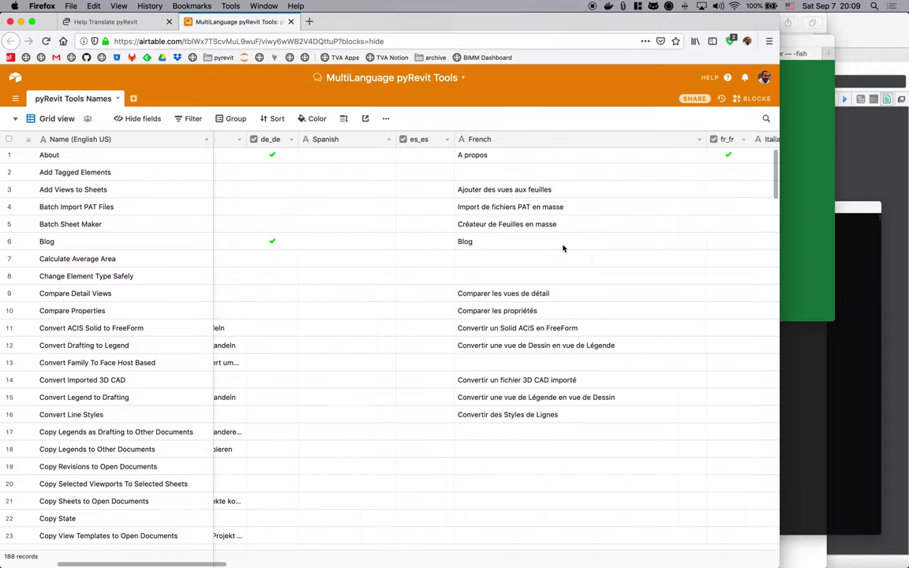
pyautogui.hscroll(8, 567, 249)
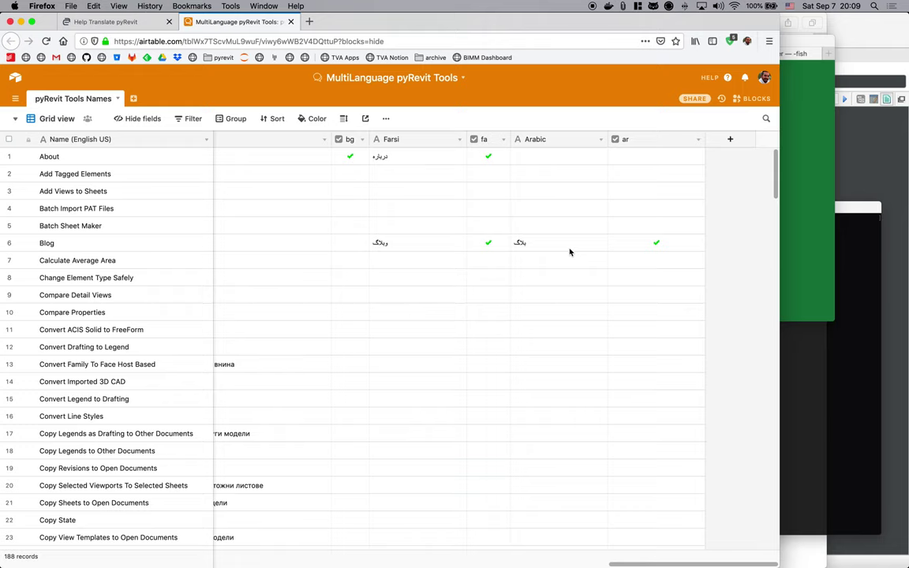
pyautogui.hscroll(-5, 419, 205)
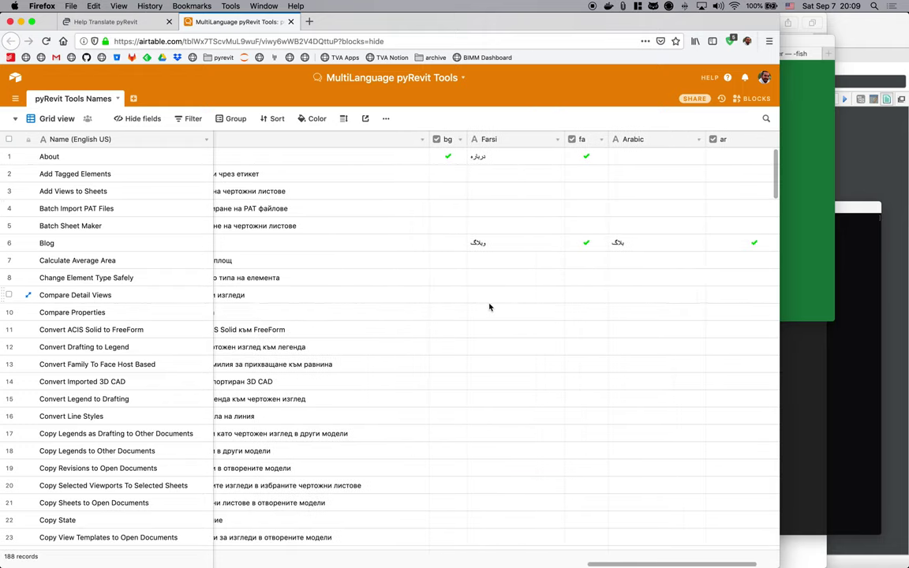
pyautogui.hscroll(-10, 601, 181)
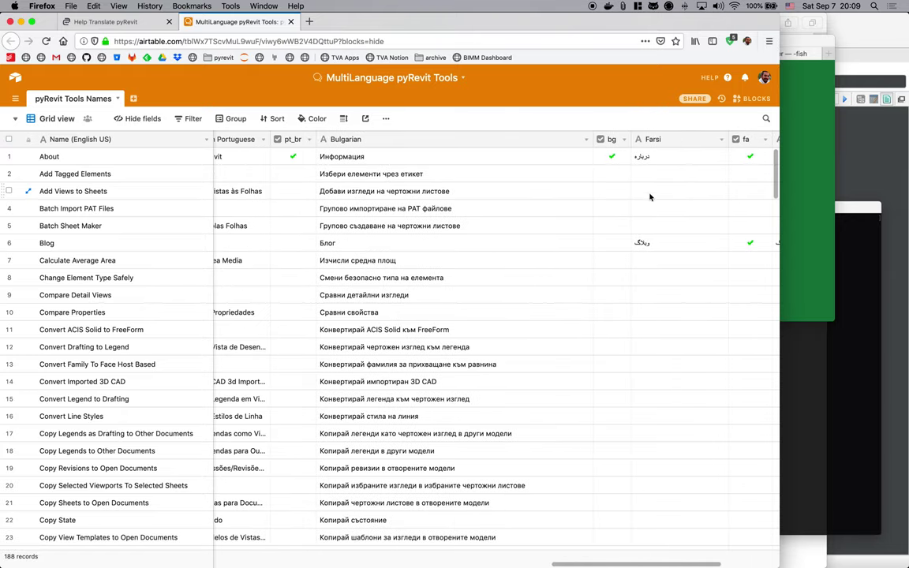
pyautogui.scroll(-20, 457, 300)
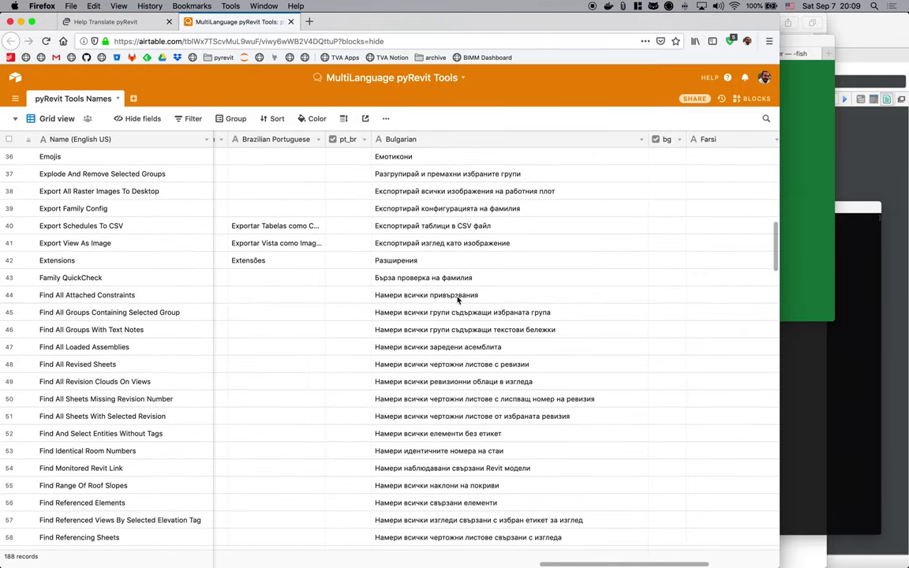
pyautogui.scroll(-20, 458, 300)
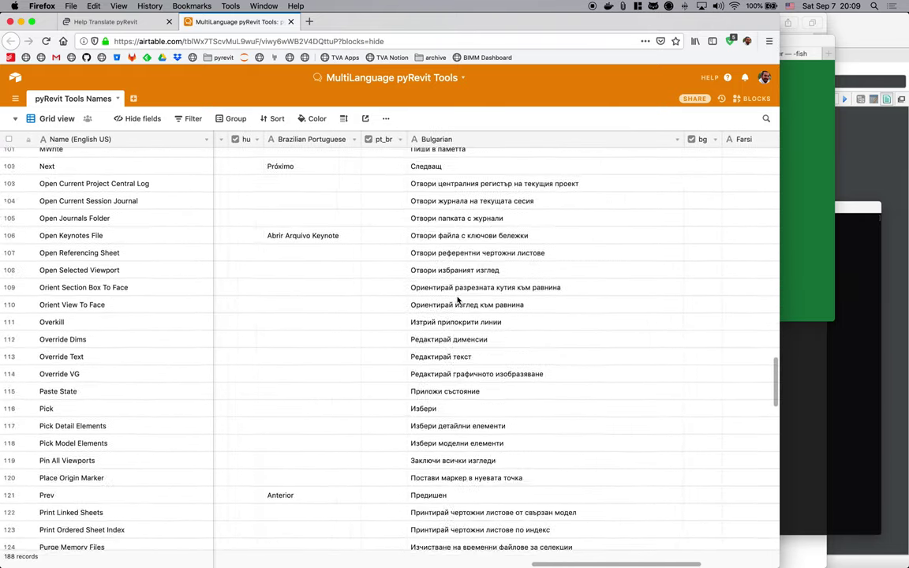
# - Scroll through the 188 button names, then switch back to the Help Translate pyRevit tab
pyautogui.scroll(-20, 457, 300)
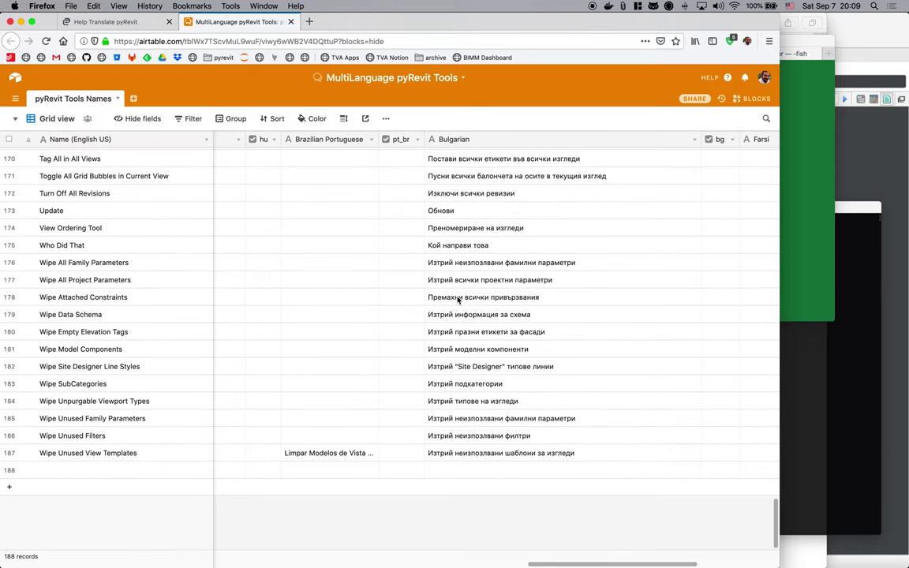
pyautogui.scroll(20, 457, 300)
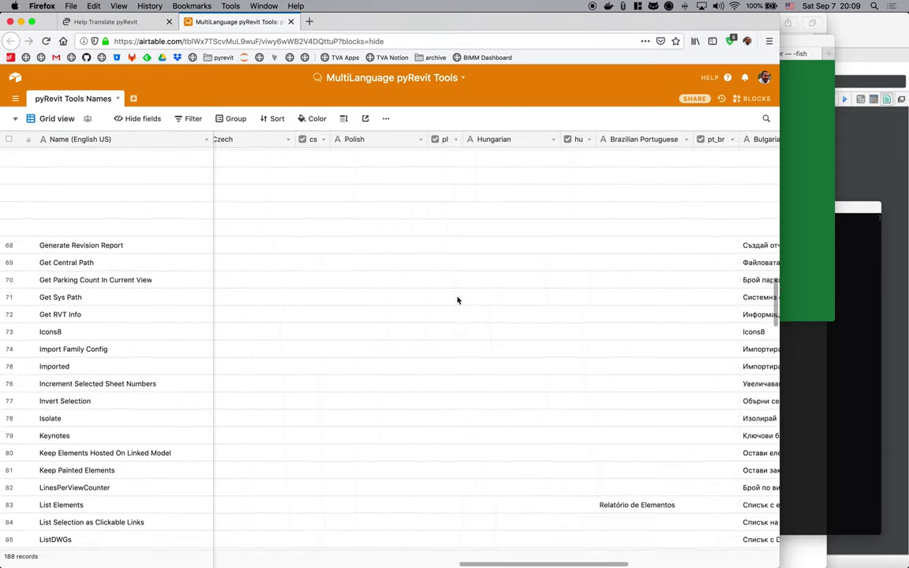
pyautogui.hscroll(5, 458, 300)
pyautogui.scroll(20, 458, 300)
pyautogui.hscroll(-4, 457, 300)
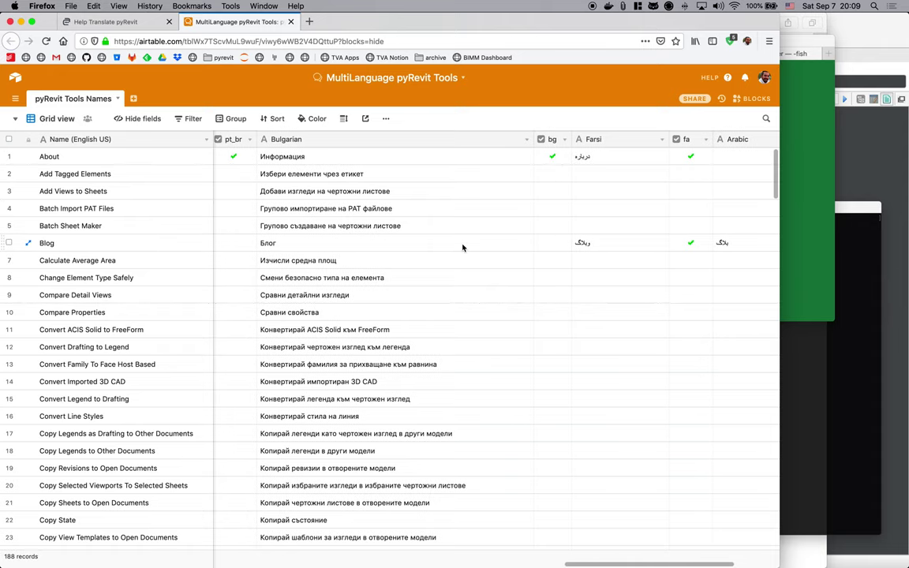
pyautogui.hscroll(-15, 461, 249)
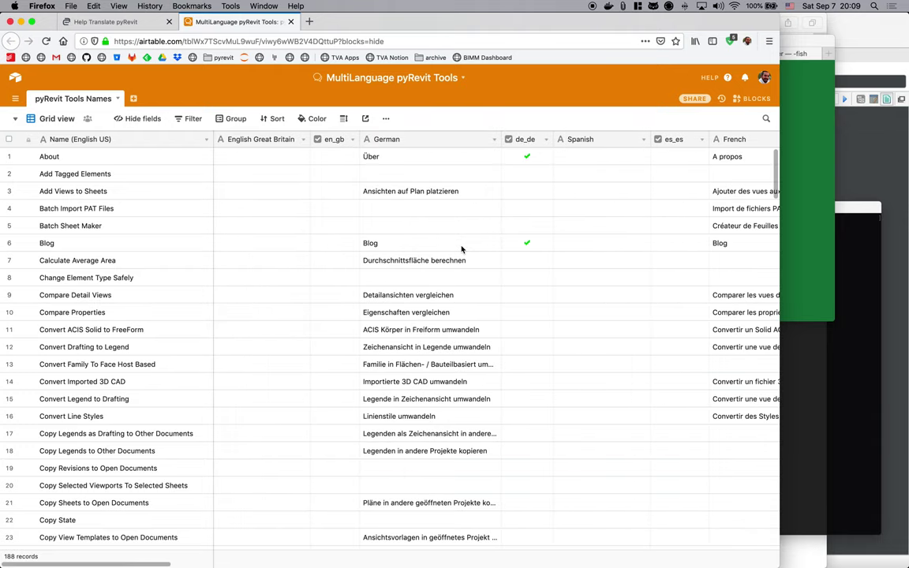
pyautogui.hotkey('ctrl', 'shift', 'Tab')
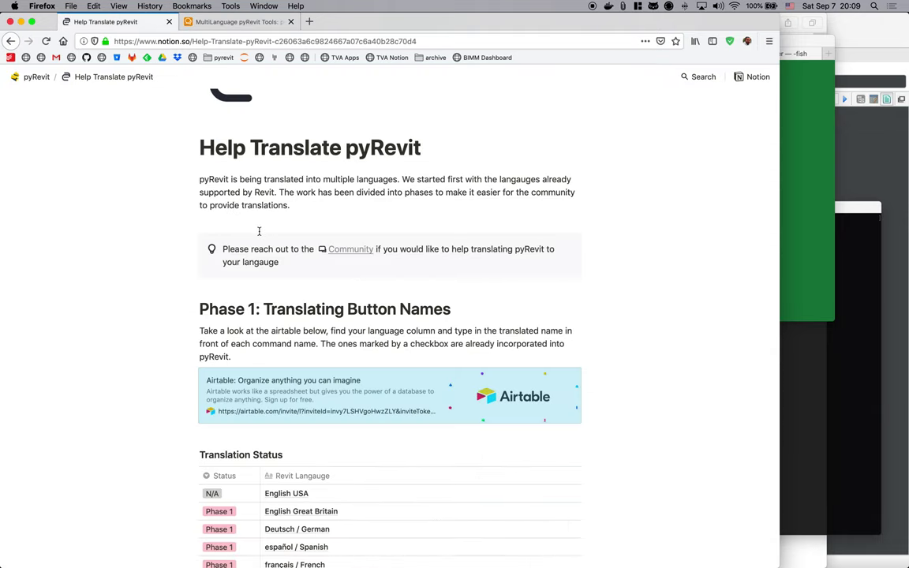
# - From the pyRevit home page, open the Bundle Shelf page, skim it, and go back
pyautogui.click(37, 78)
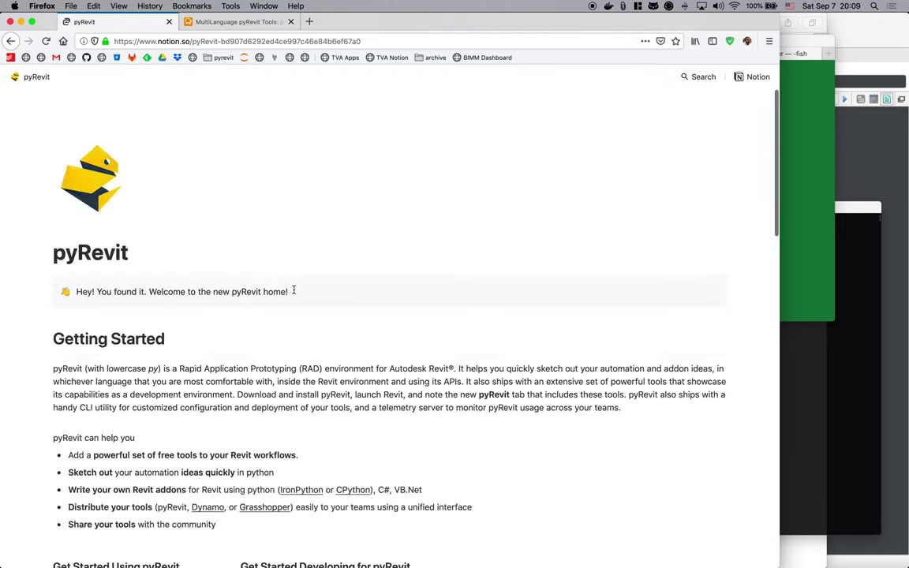
pyautogui.scroll(-10, 293, 290)
pyautogui.scroll(-10, 323, 366)
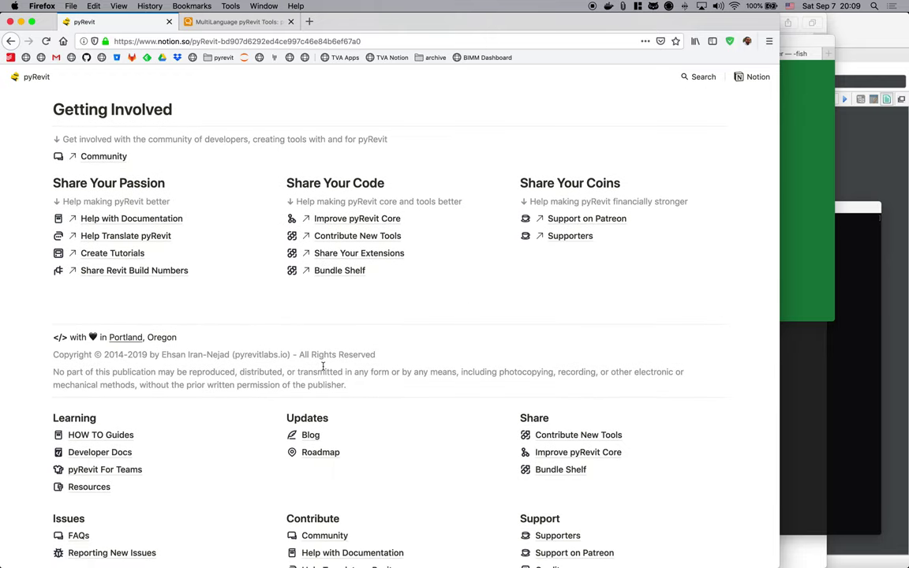
pyautogui.click(350, 280)
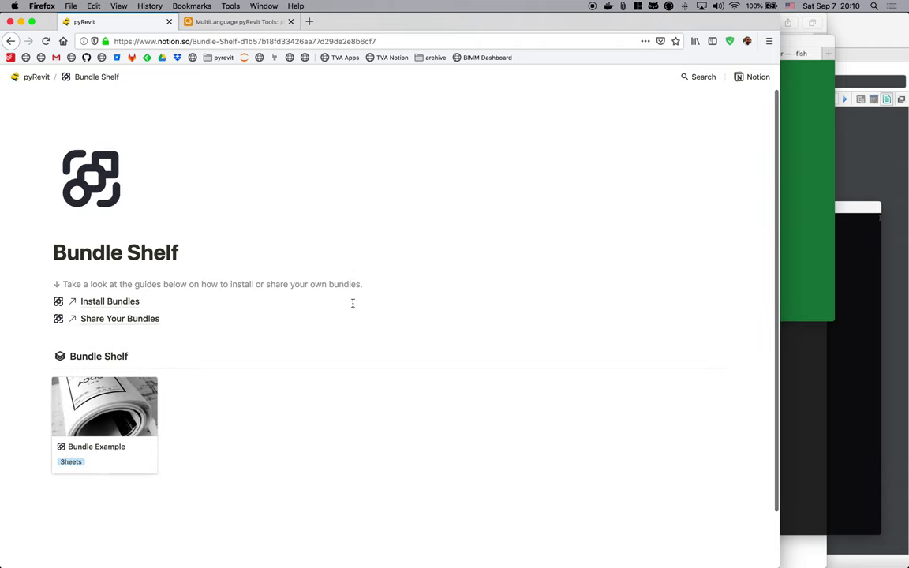
pyautogui.scroll(-2, 355, 317)
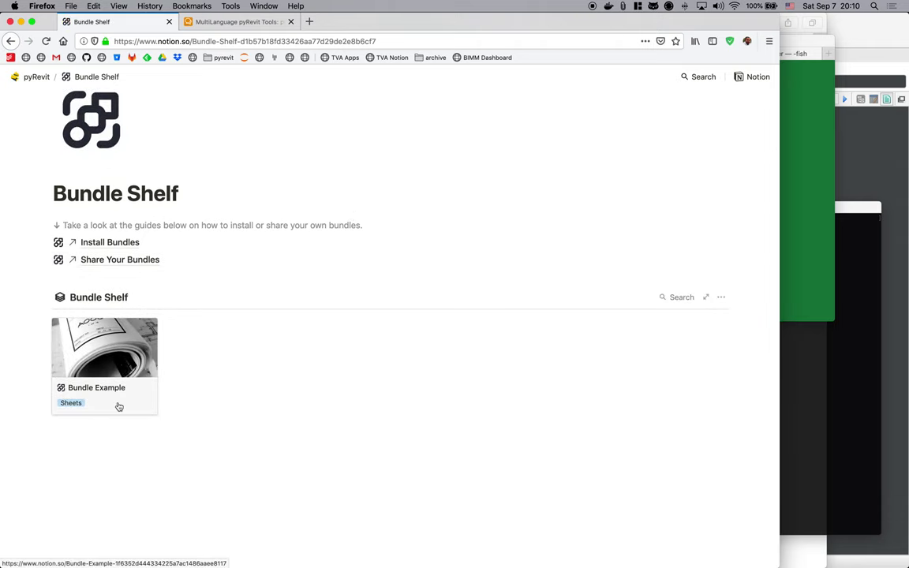
pyautogui.click(17, 45)
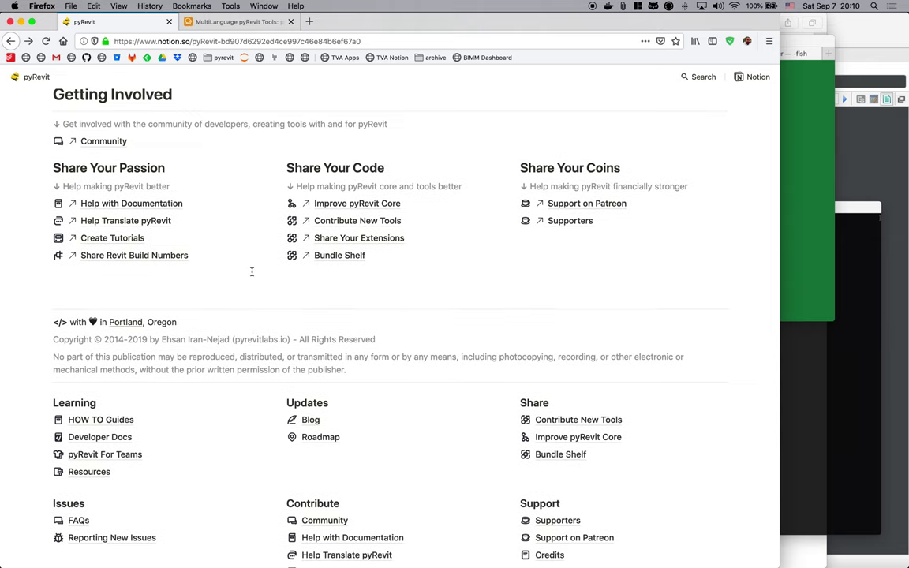
# - Reopen Bundle Shelf and preview the Bundle Example entry, tested on pyRevit 4.7
pyautogui.click(335, 255)
pyautogui.click(102, 403)
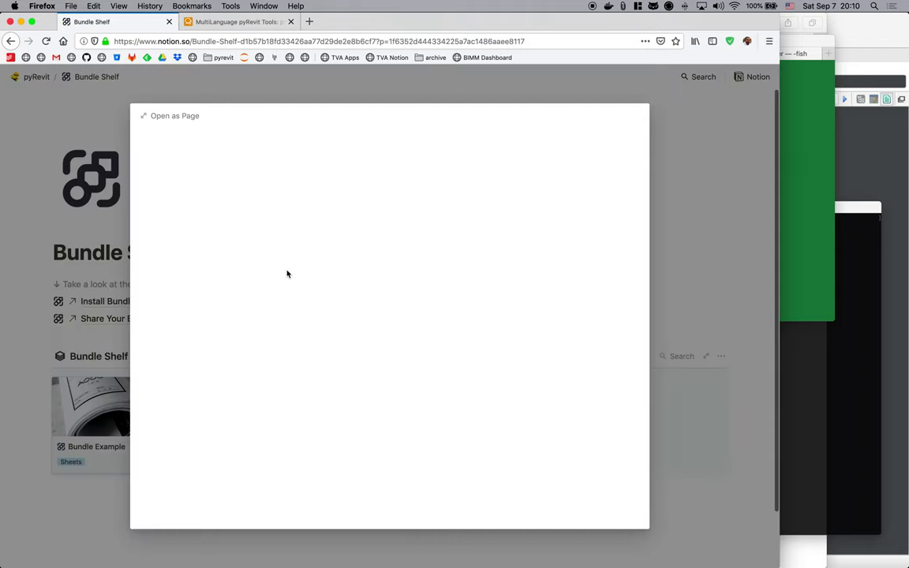
pyautogui.click(664, 310)
pyautogui.click(10, 40)
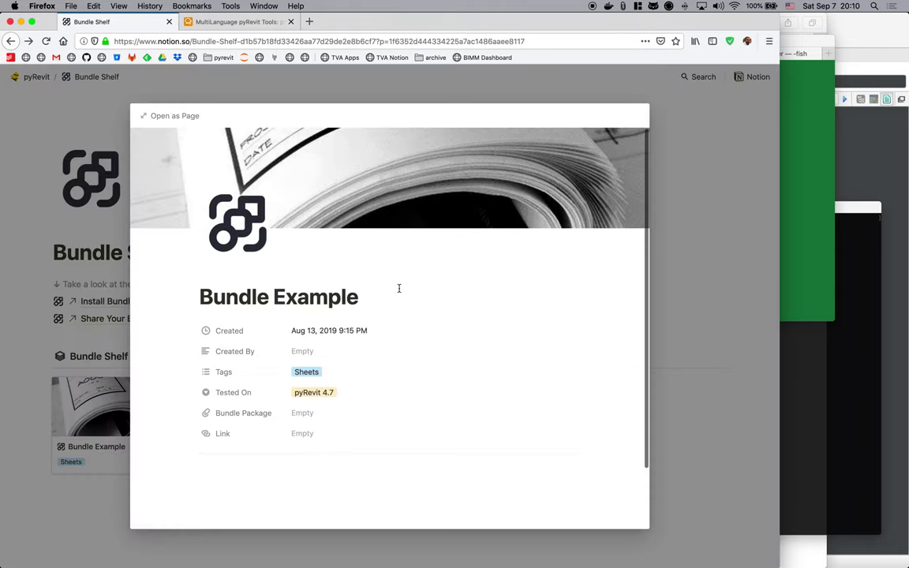
pyautogui.click(85, 145)
# - Return to the pyRevit home page through Firefox's Back history and scroll its contents
pyautogui.rightClick(11, 41)
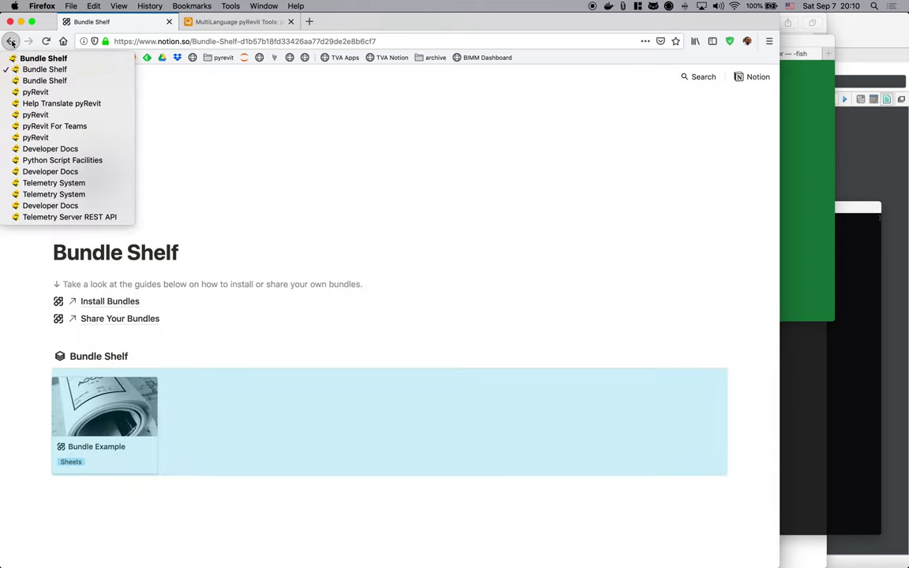
pyautogui.click(36, 92)
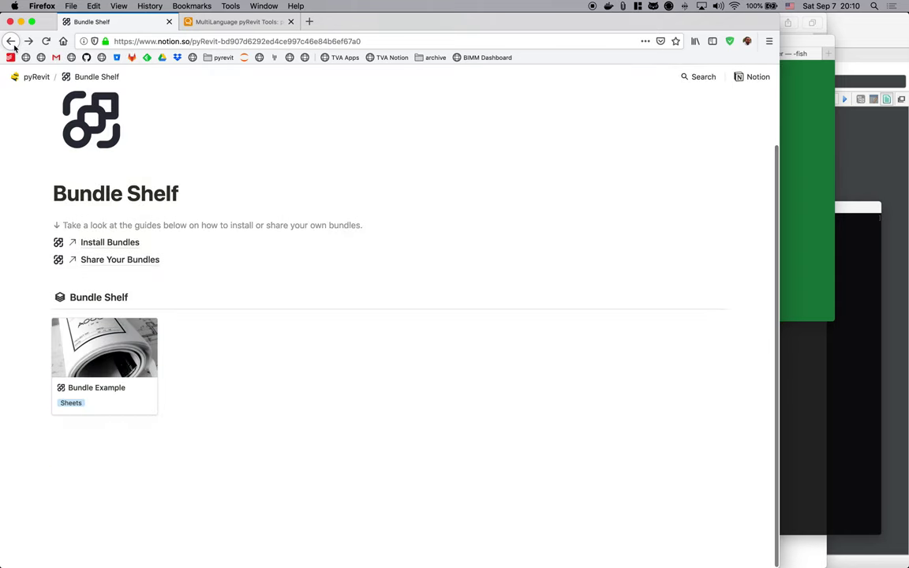
pyautogui.scroll(-4, 345, 286)
pyautogui.scroll(5, 359, 266)
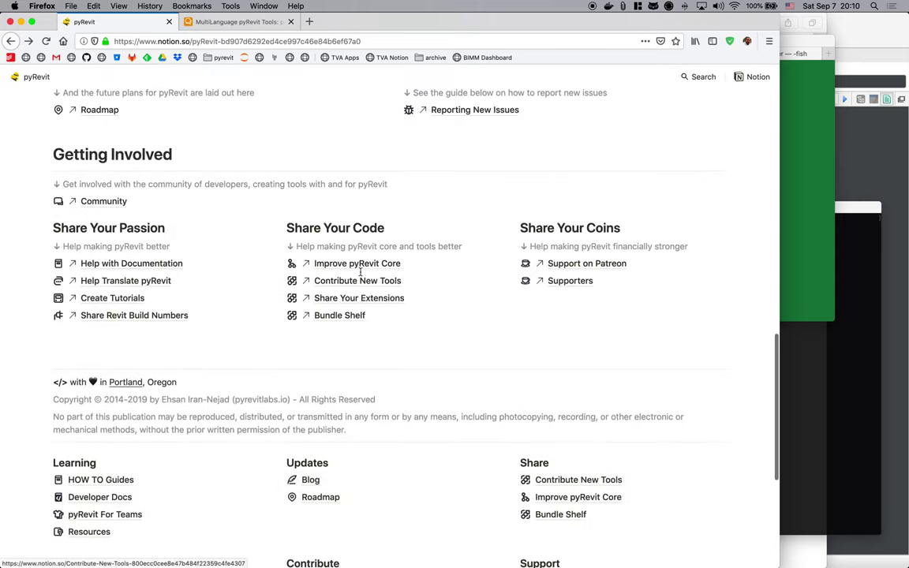
pyautogui.scroll(5, 375, 301)
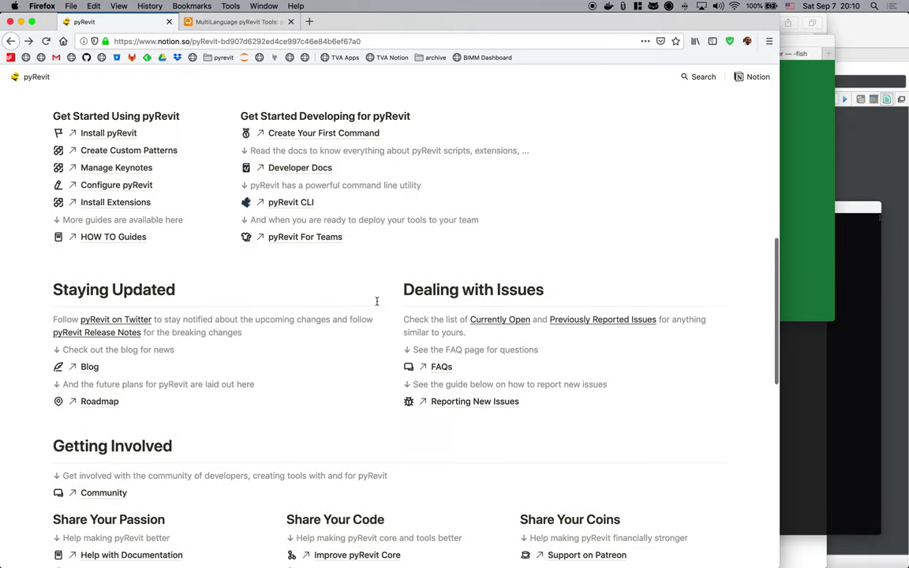
pyautogui.click(88, 371)
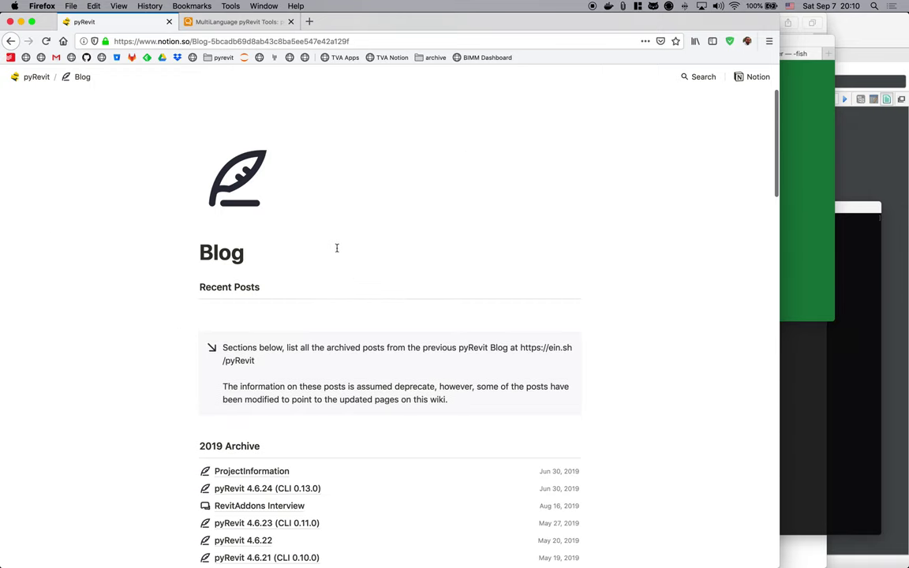
pyautogui.scroll(1, 597, 151)
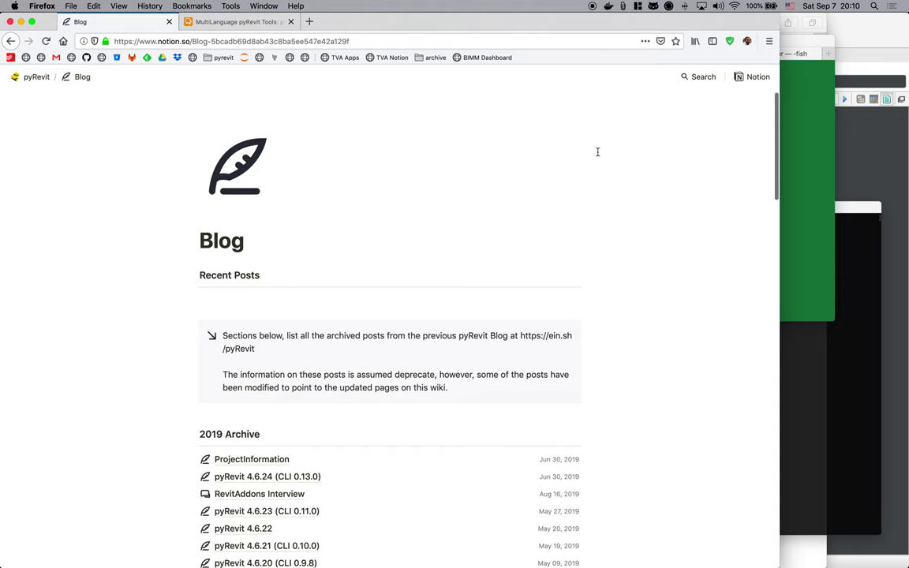
pyautogui.click(11, 40)
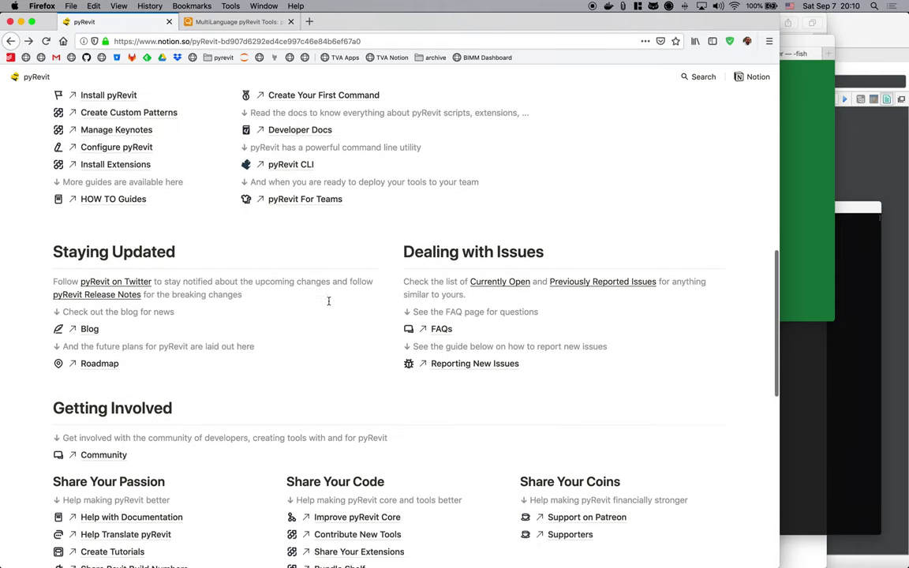
pyautogui.scroll(-1, 345, 302)
pyautogui.click(435, 289)
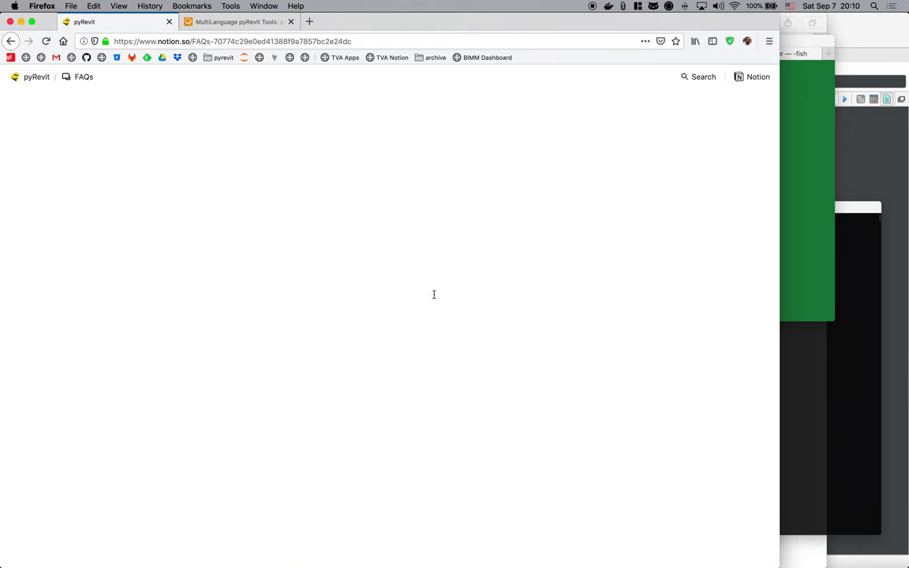
pyautogui.click(237, 361)
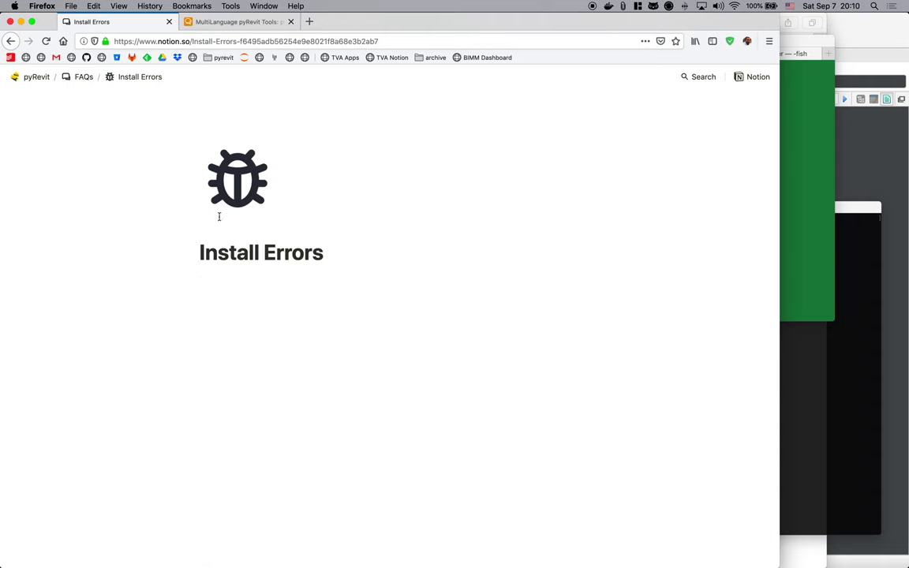
pyautogui.click(30, 75)
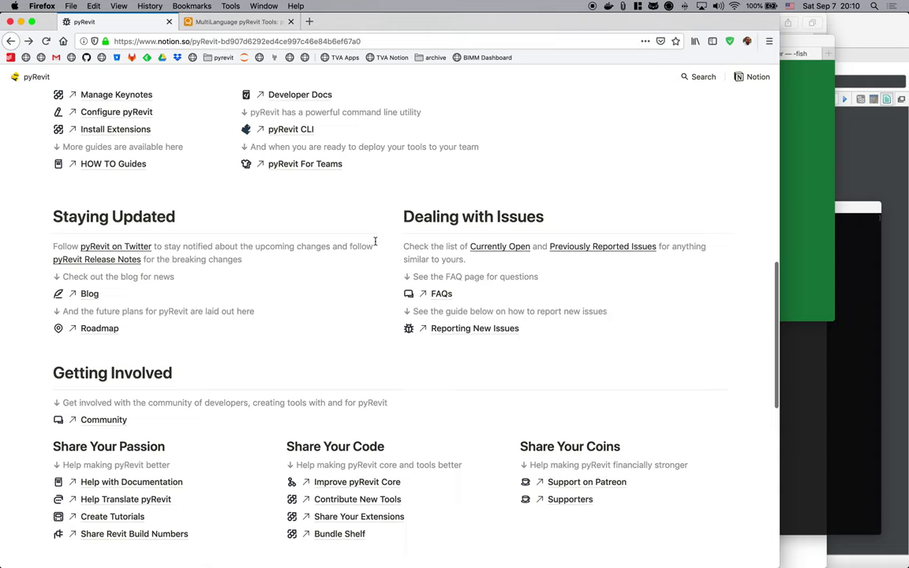
pyautogui.scroll(-1, 409, 293)
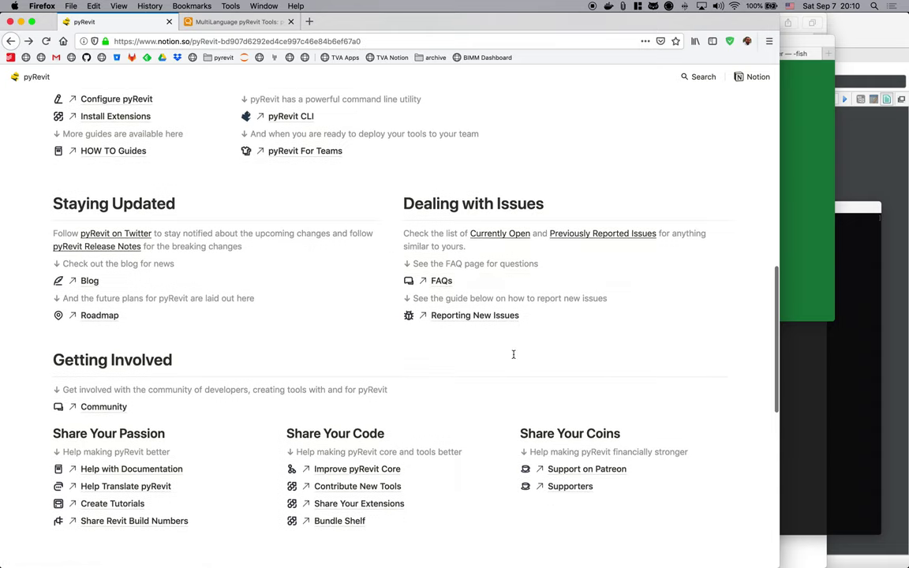
pyautogui.click(496, 313)
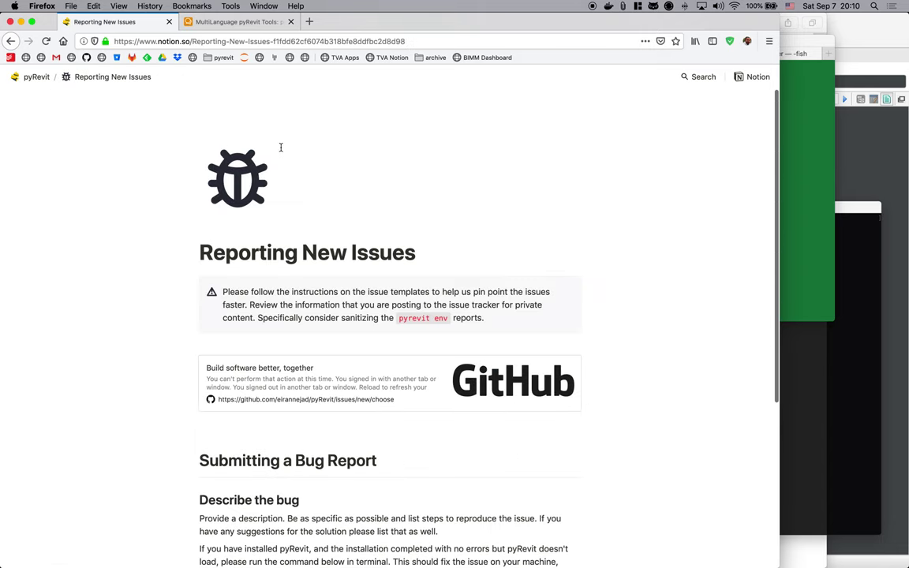
pyautogui.scroll(-4, 316, 316)
pyautogui.scroll(-3, 318, 345)
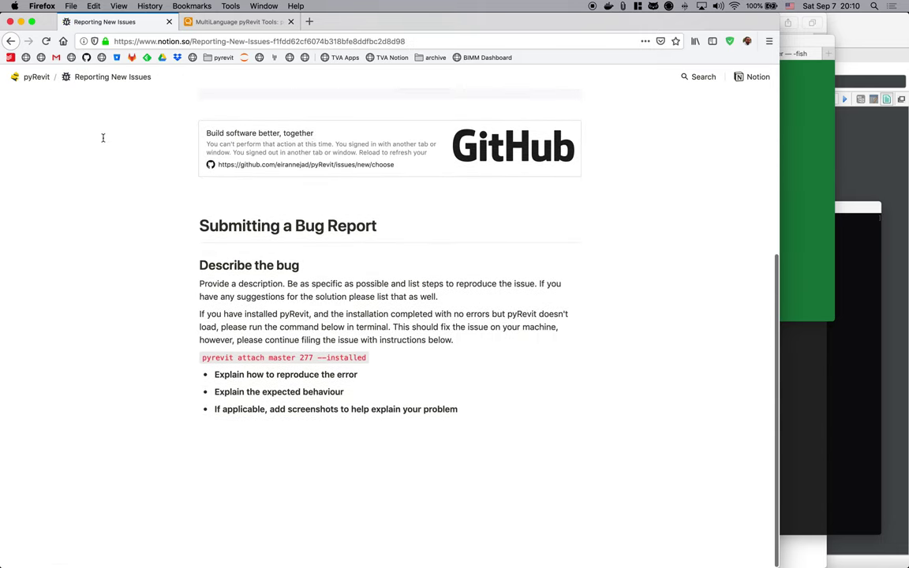
pyautogui.click(12, 41)
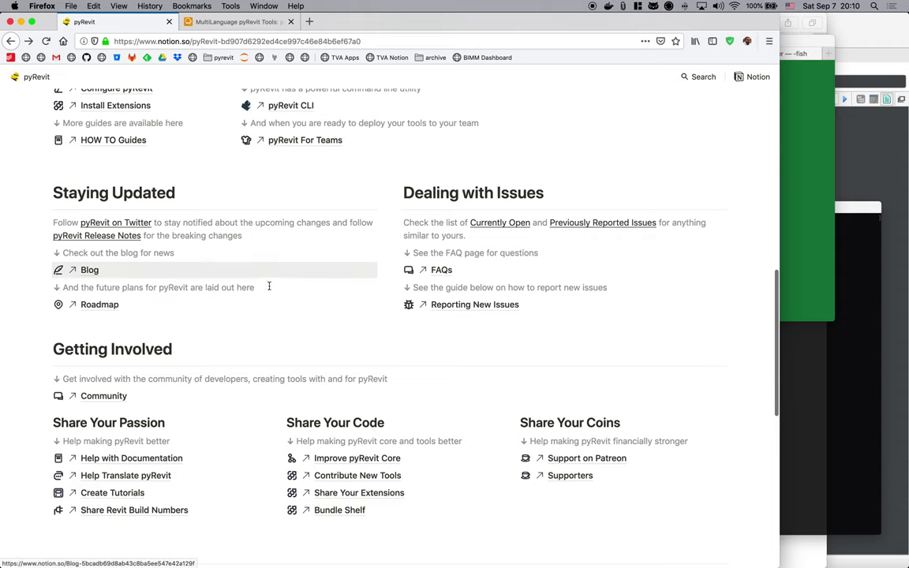
pyautogui.scroll(-2, 272, 291)
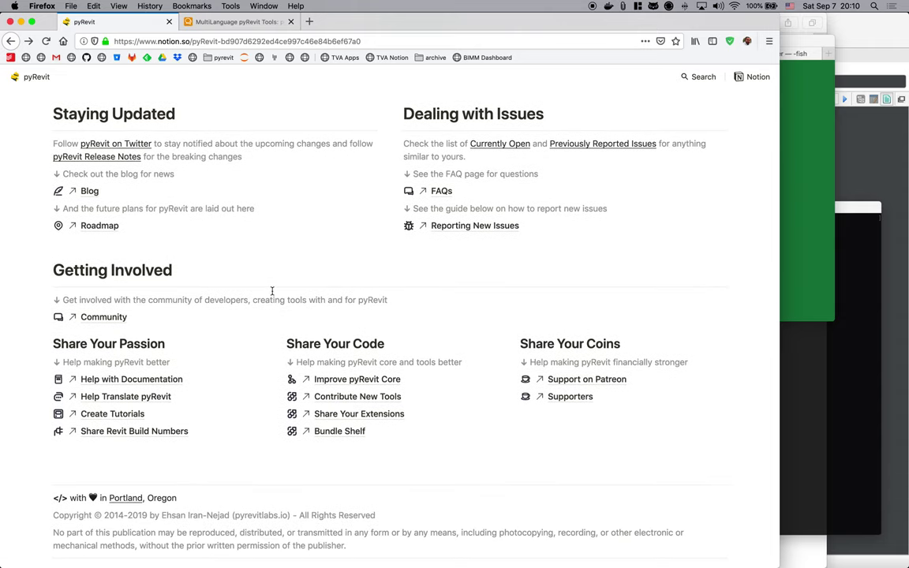
pyautogui.scroll(10, 272, 291)
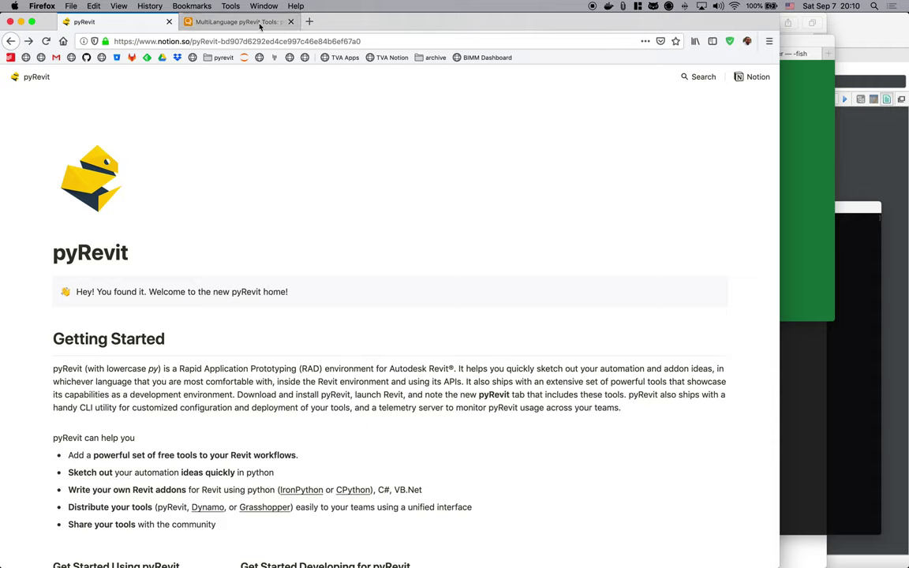
# - Switch to the MultiLanguage pyRevit Tools Airtable tab and close it
pyautogui.click(236, 22)
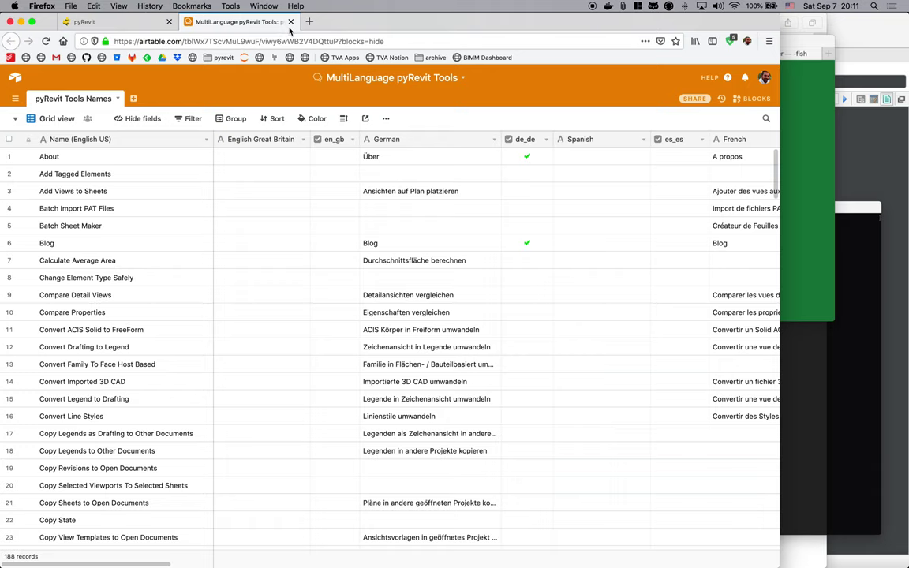
pyautogui.click(290, 22)
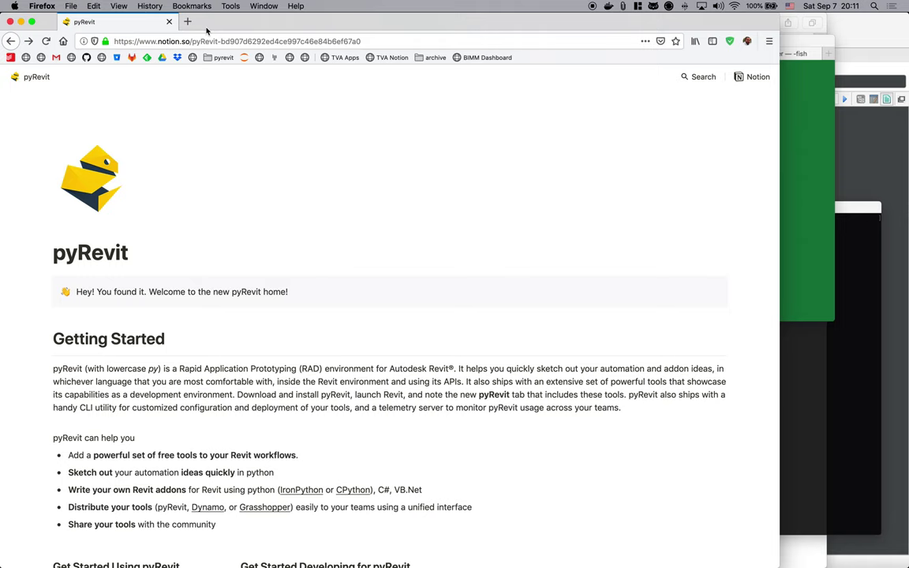
pyautogui.scroll(-5, 288, 235)
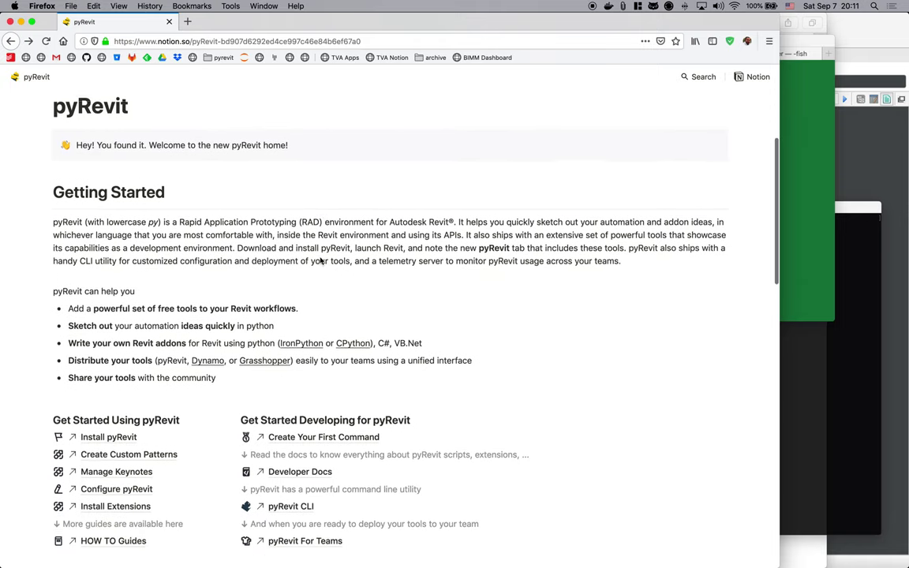
# - View pyRevit's Twitter profile, close it, then open the Community page with its Say Hi table
pyautogui.scroll(-10, 316, 268)
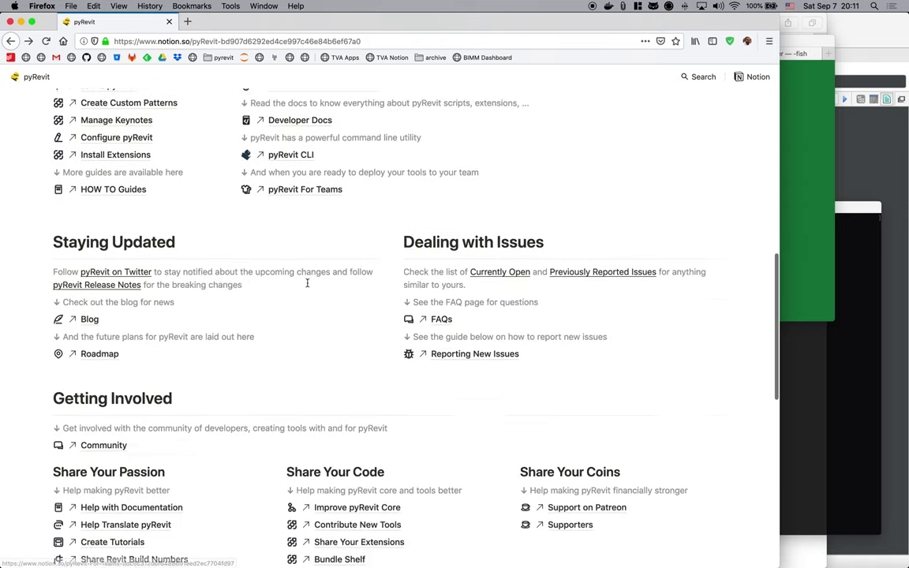
pyautogui.click(136, 253)
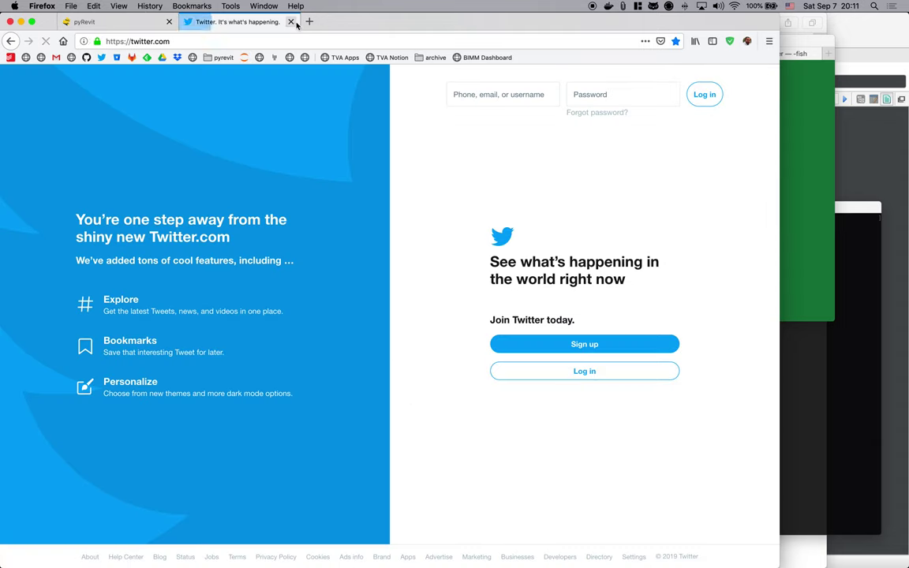
pyautogui.click(290, 22)
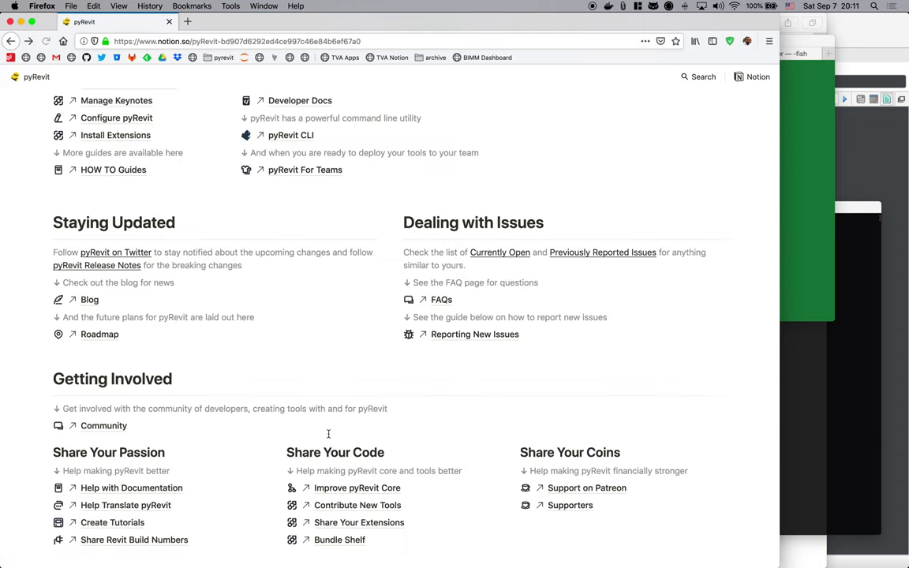
pyautogui.scroll(-2, 300, 308)
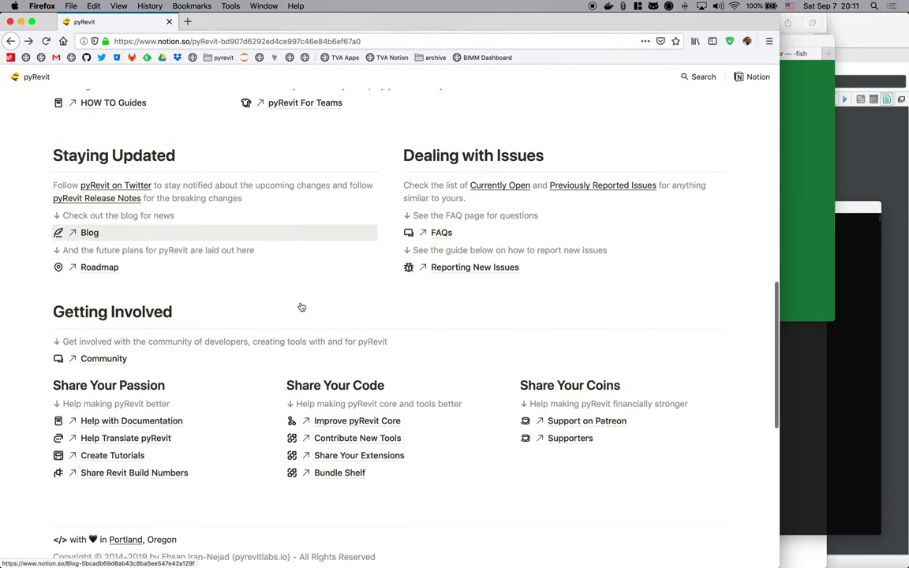
pyautogui.click(103, 358)
pyautogui.hscroll(3, 527, 329)
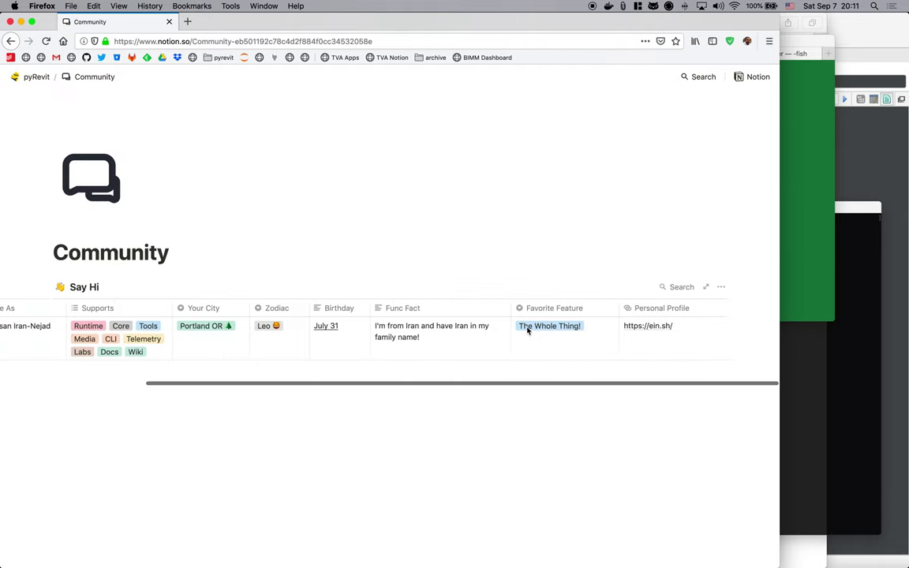
# - Check the linked personal website, its pyRevit blog and Twitter profile, then close those tabs
pyautogui.click(717, 326)
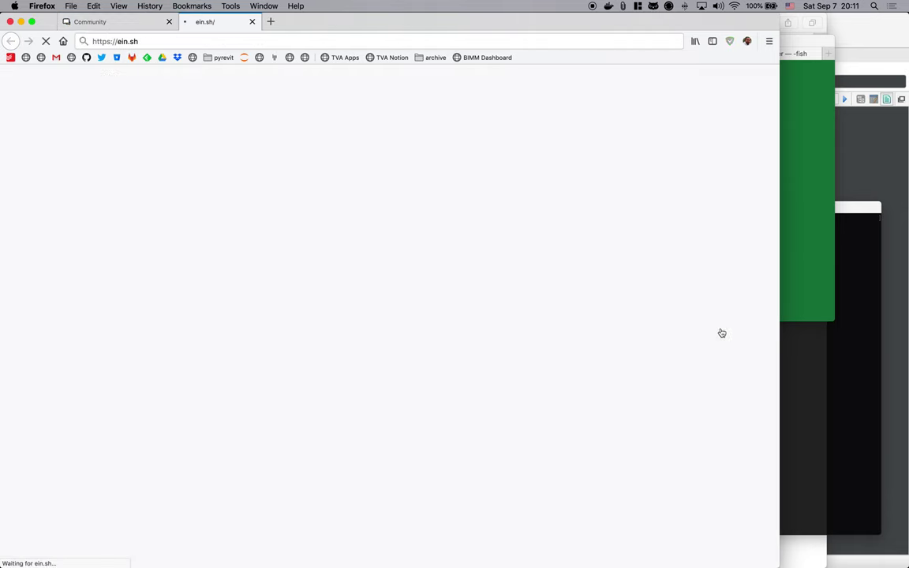
pyautogui.click(328, 309)
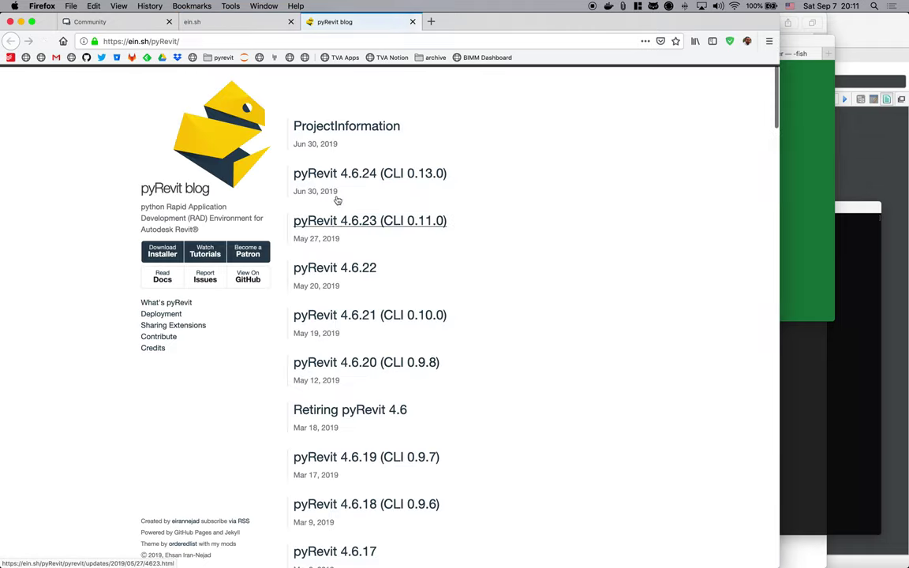
pyautogui.click(407, 21)
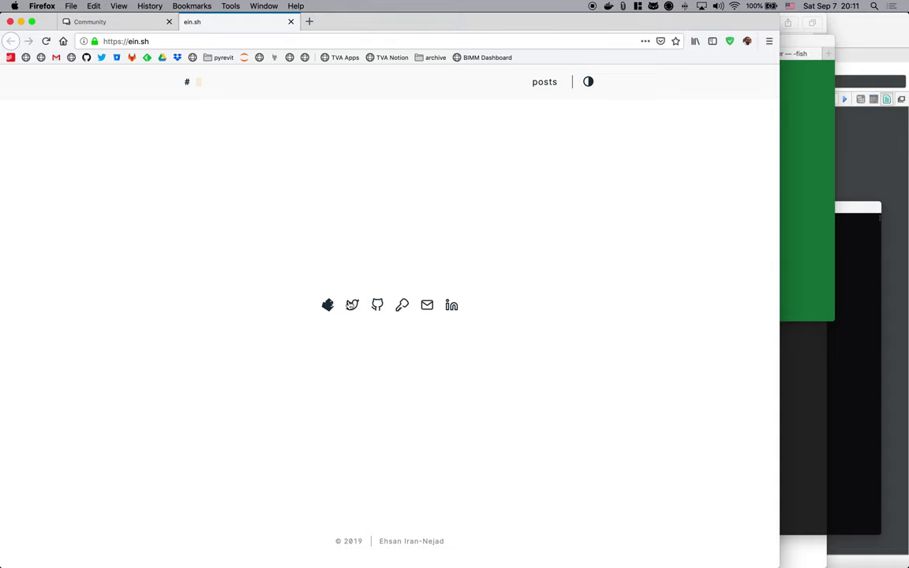
pyautogui.click(352, 305)
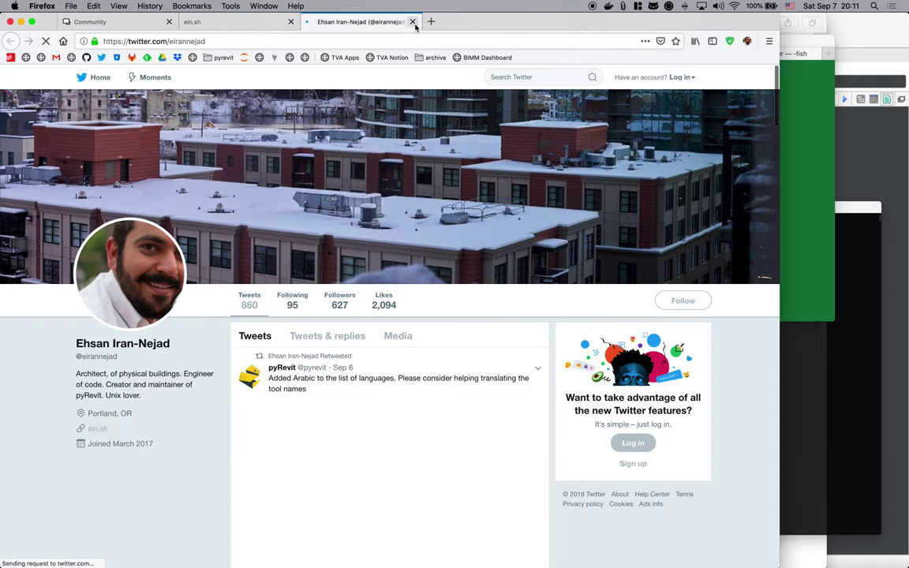
pyautogui.click(412, 22)
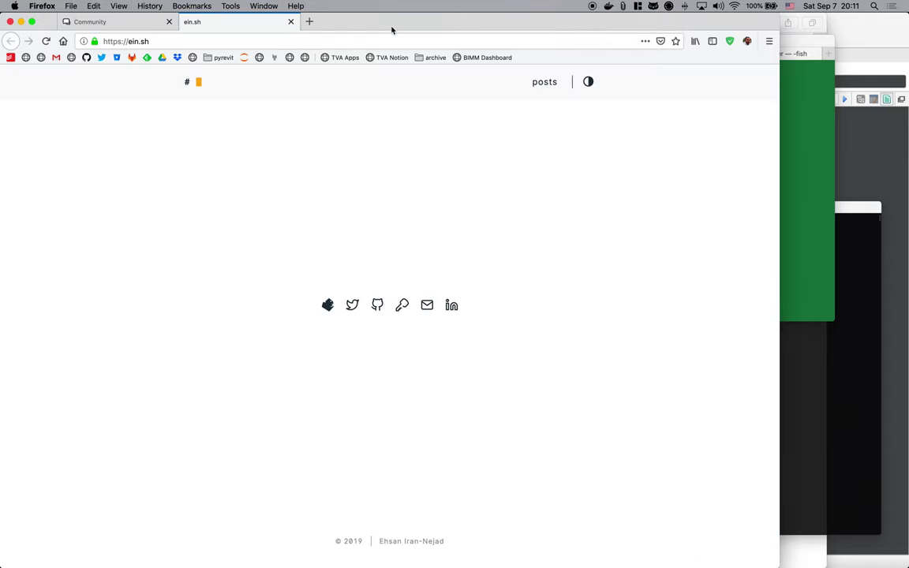
pyautogui.click(291, 22)
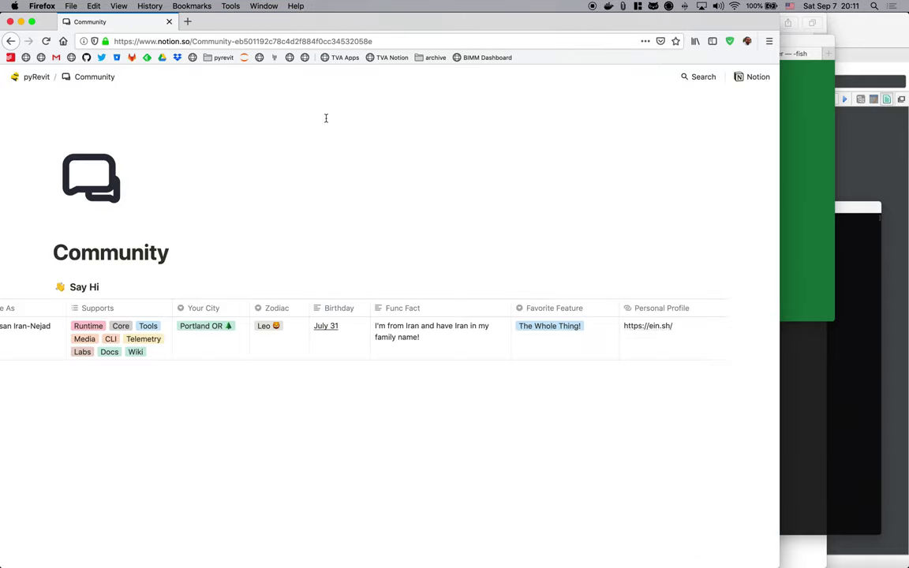
# - Return to the Notion pyRevit home page, scroll its Getting Started guide, then bring up GitHub
pyautogui.click(43, 78)
pyautogui.scroll(-3, 349, 250)
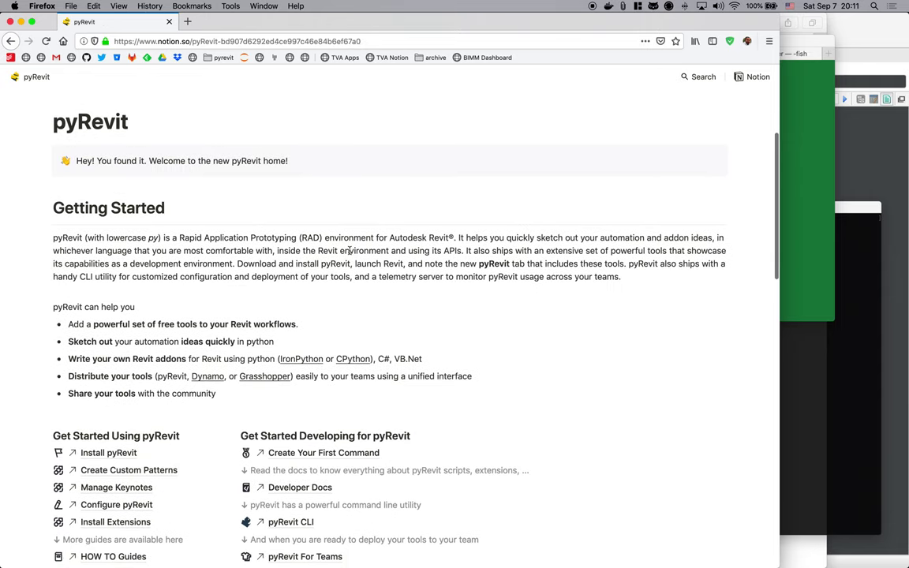
pyautogui.scroll(-1, 349, 249)
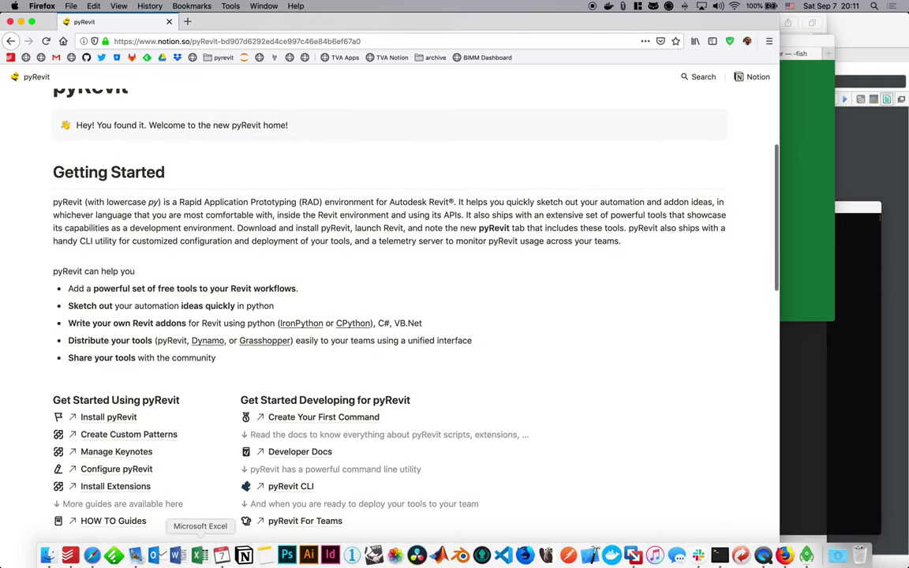
pyautogui.click(92, 550)
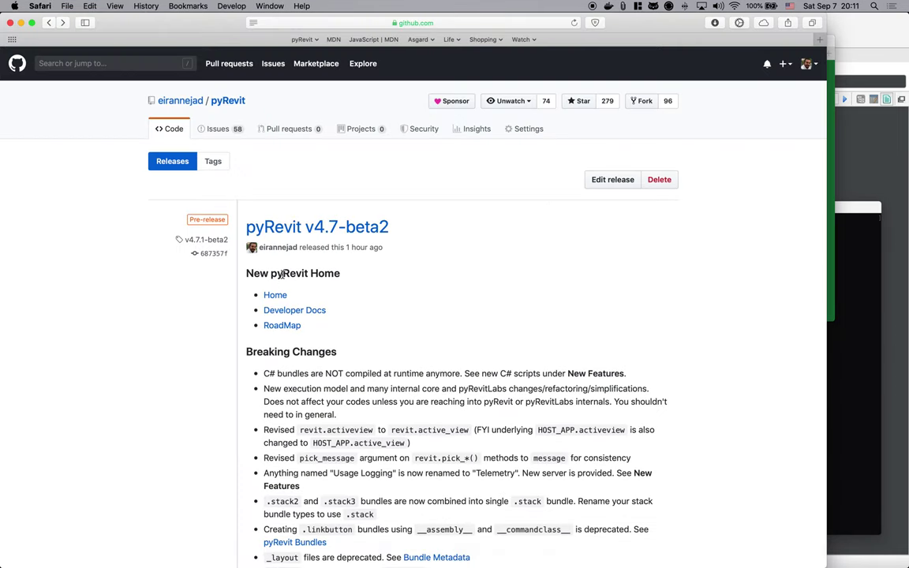
# - Show the pyRevit repository's 57 closed pull requests
pyautogui.scroll(-3, 282, 274)
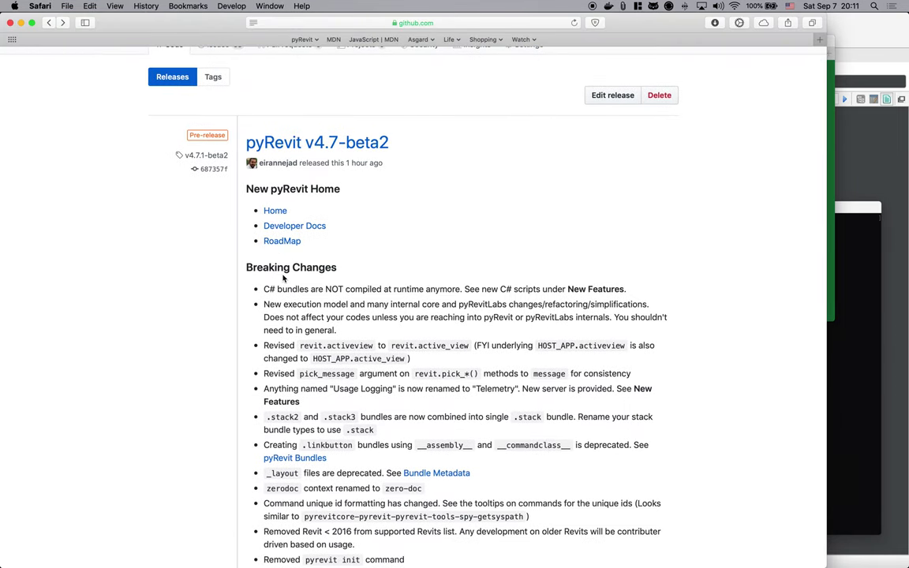
pyautogui.scroll(-6, 284, 278)
pyautogui.scroll(10, 281, 274)
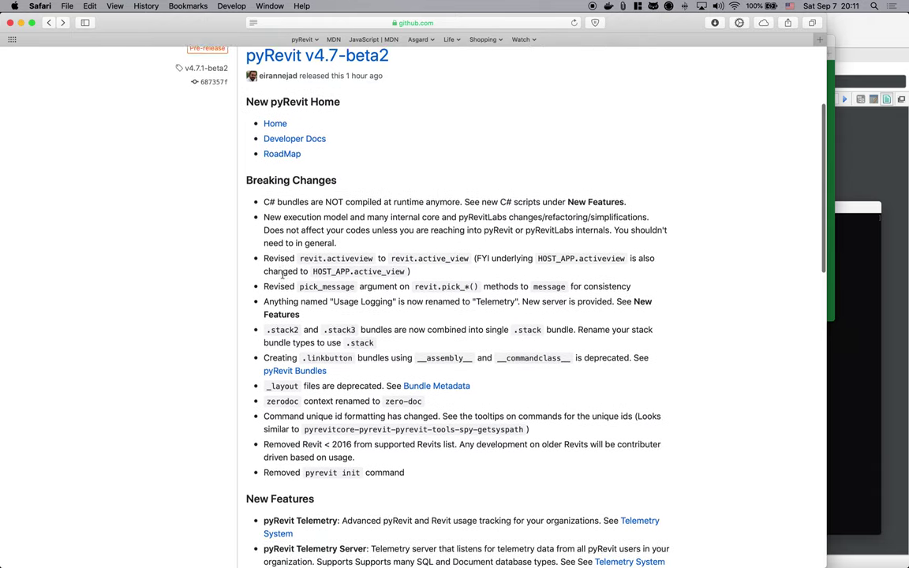
pyautogui.click(294, 131)
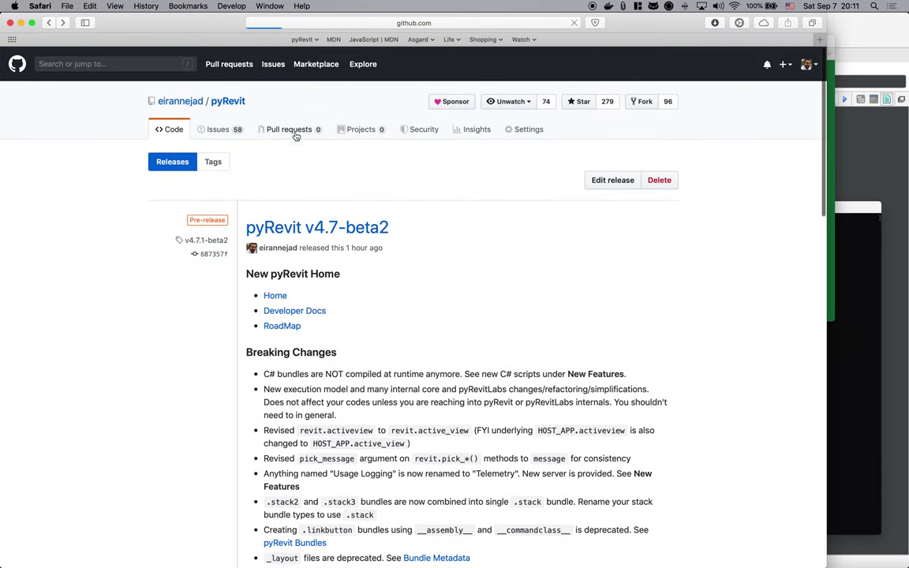
pyautogui.click(251, 196)
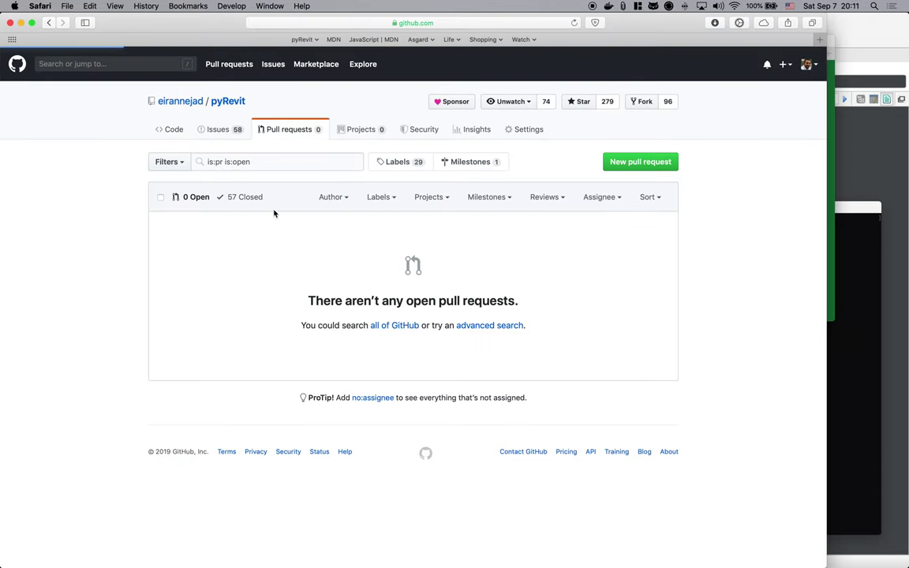
# - Glance at the owner's profile, dismiss the Sponsor dialog, and open the pyRevit repository code page
pyautogui.scroll(-10, 301, 318)
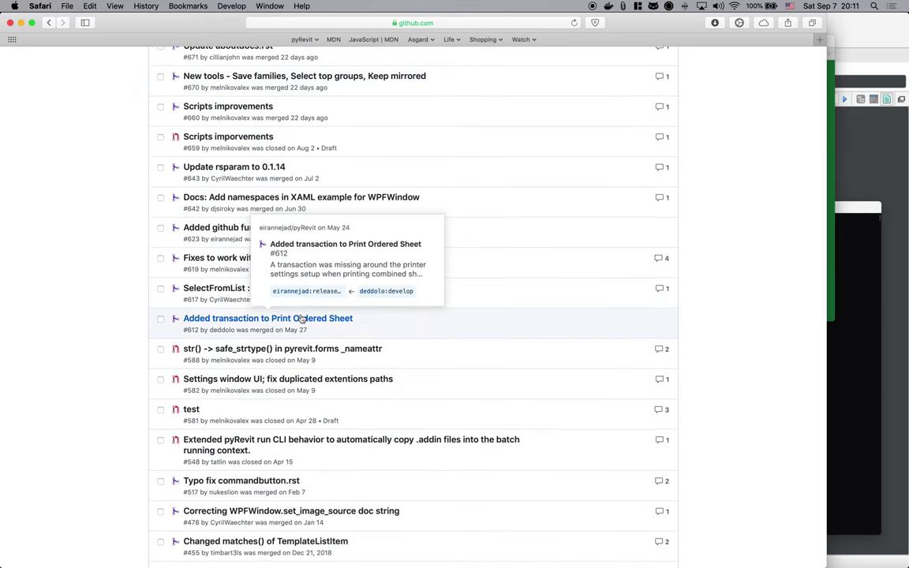
pyautogui.scroll(10, 302, 319)
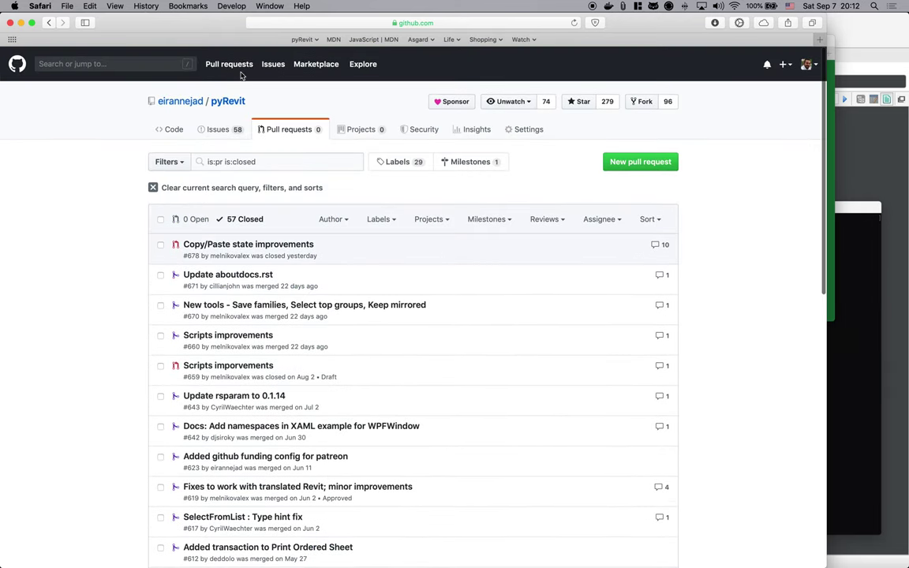
pyautogui.click(181, 103)
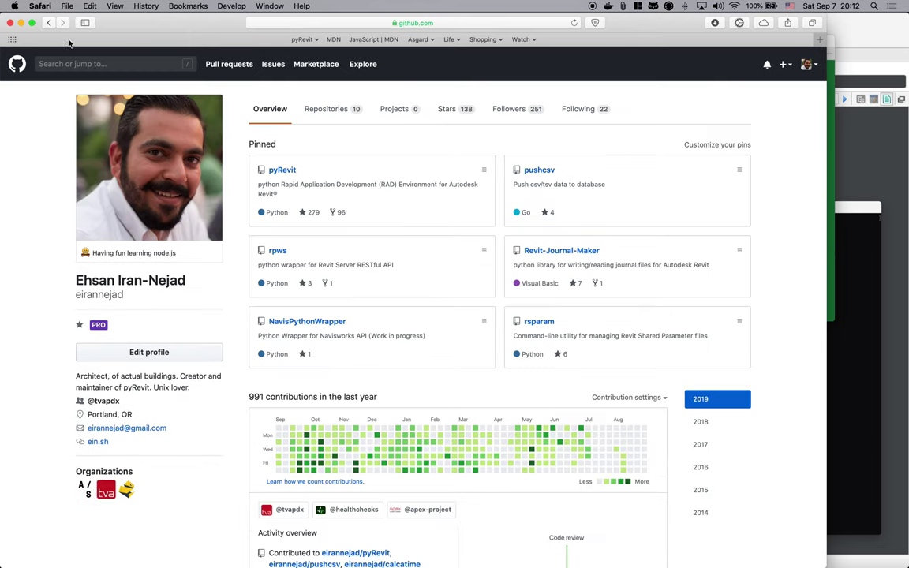
pyautogui.click(49, 23)
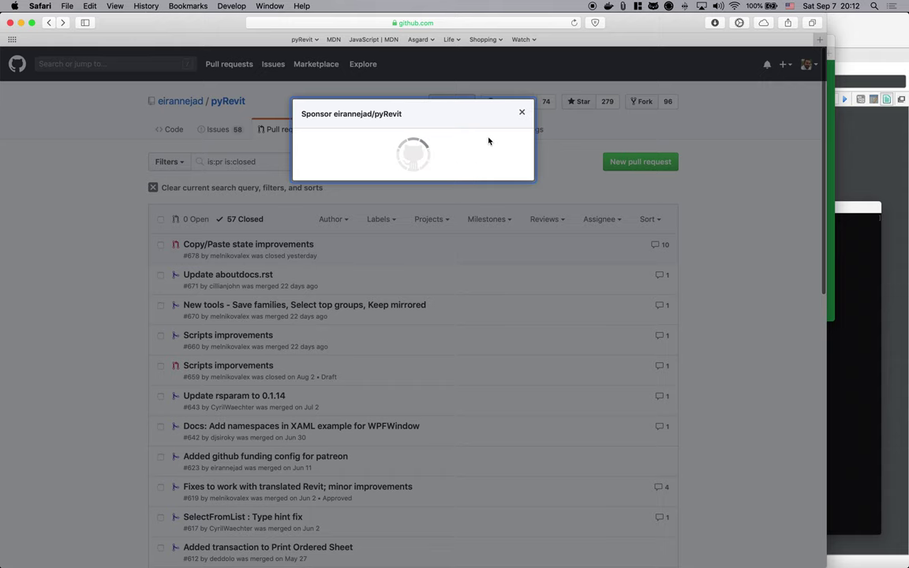
pyautogui.click(520, 114)
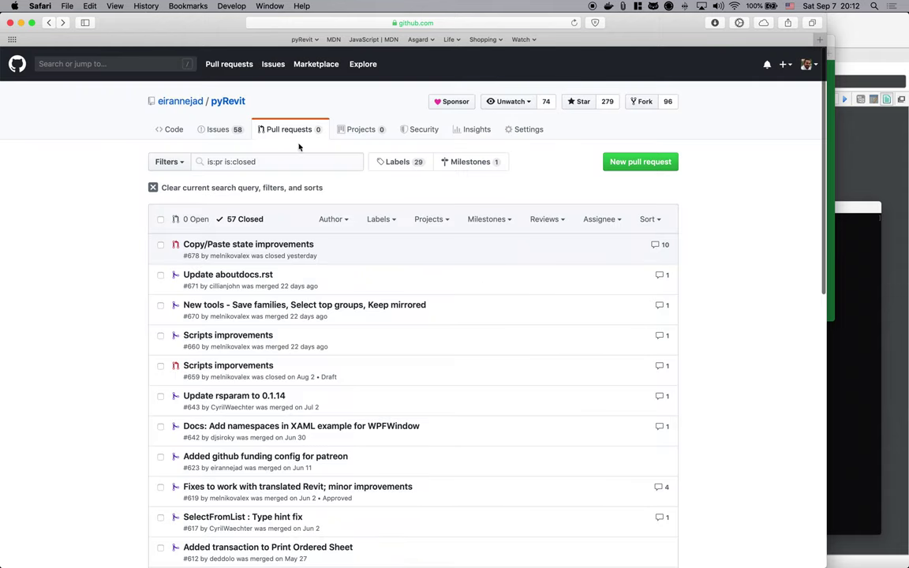
pyautogui.click(228, 101)
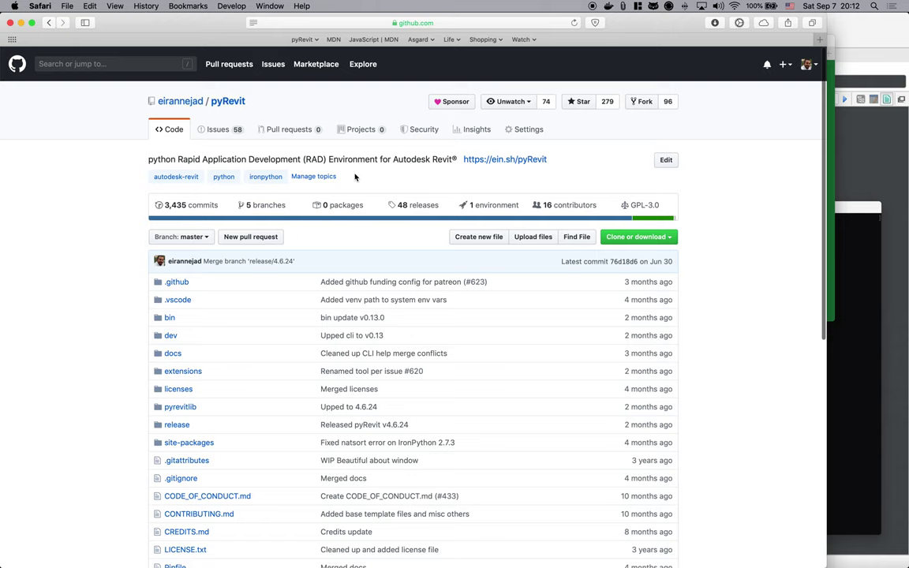
pyautogui.scroll(-5, 432, 332)
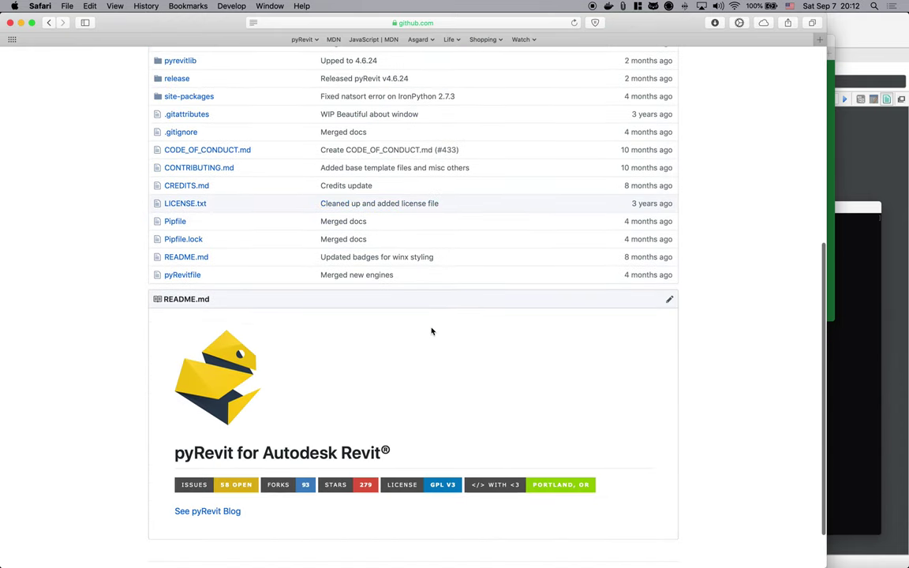
pyautogui.scroll(-2, 431, 331)
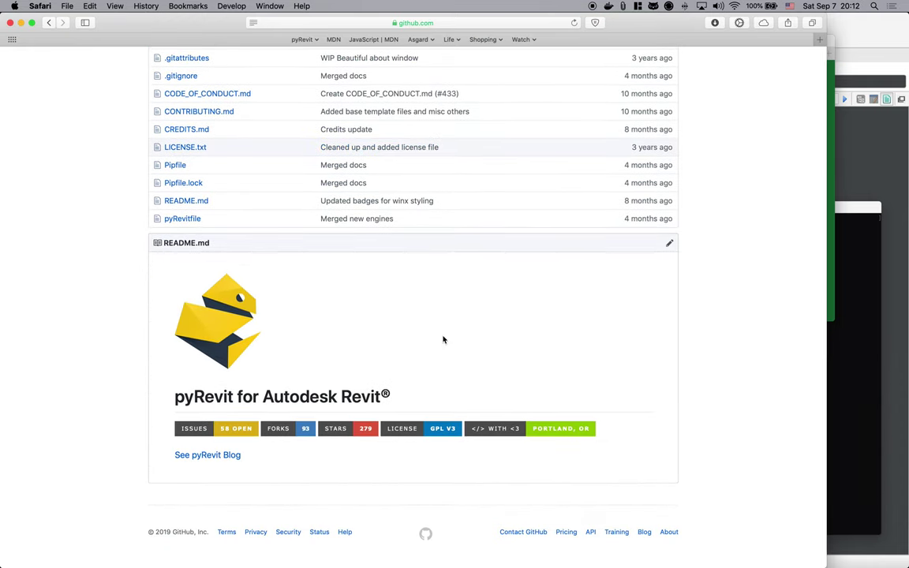
pyautogui.scroll(10, 443, 339)
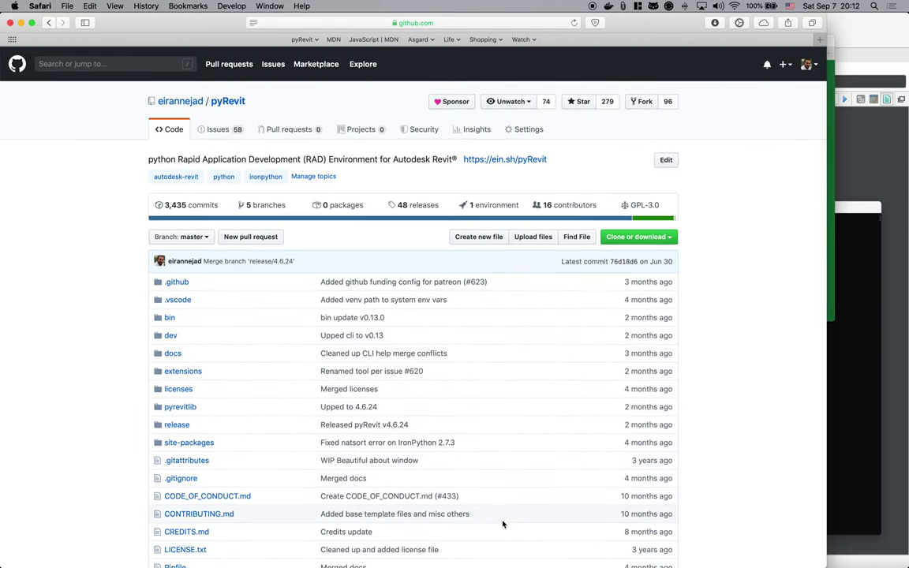
pyautogui.scroll(-8, 529, 363)
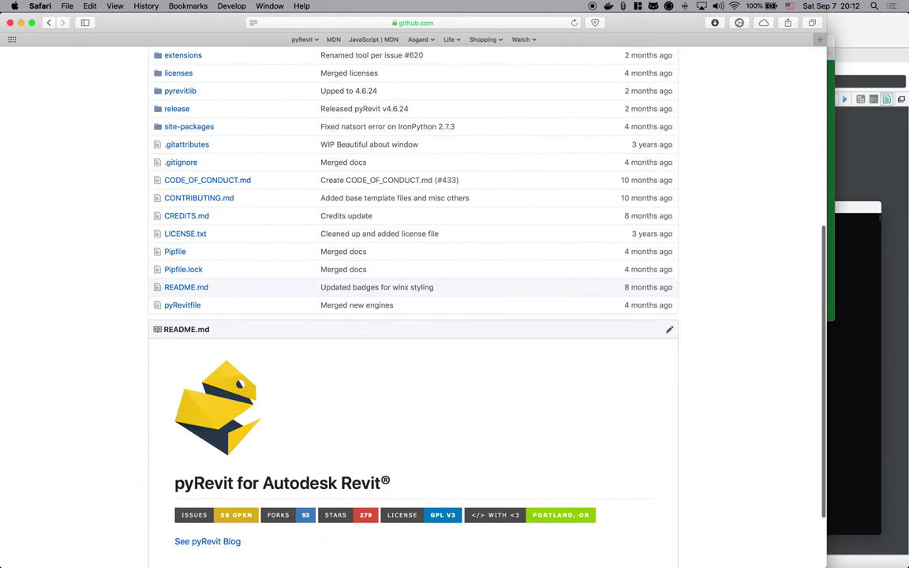
pyautogui.moveTo(589, 562)
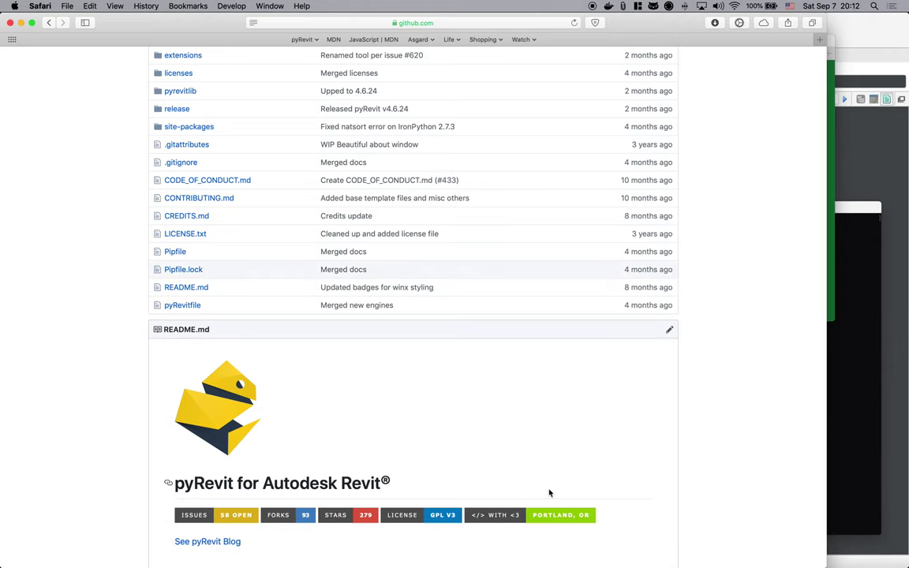
pyautogui.scroll(8, 393, 118)
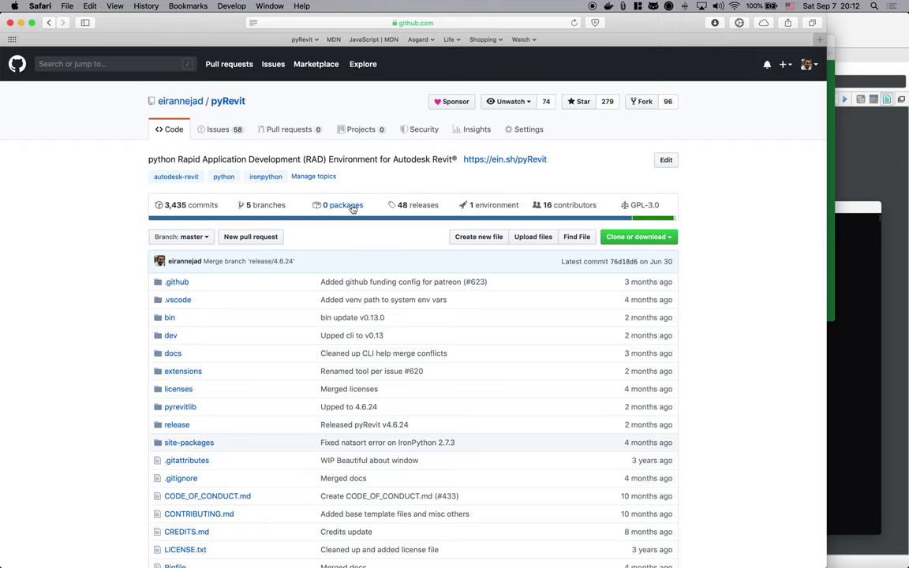
pyautogui.click(420, 207)
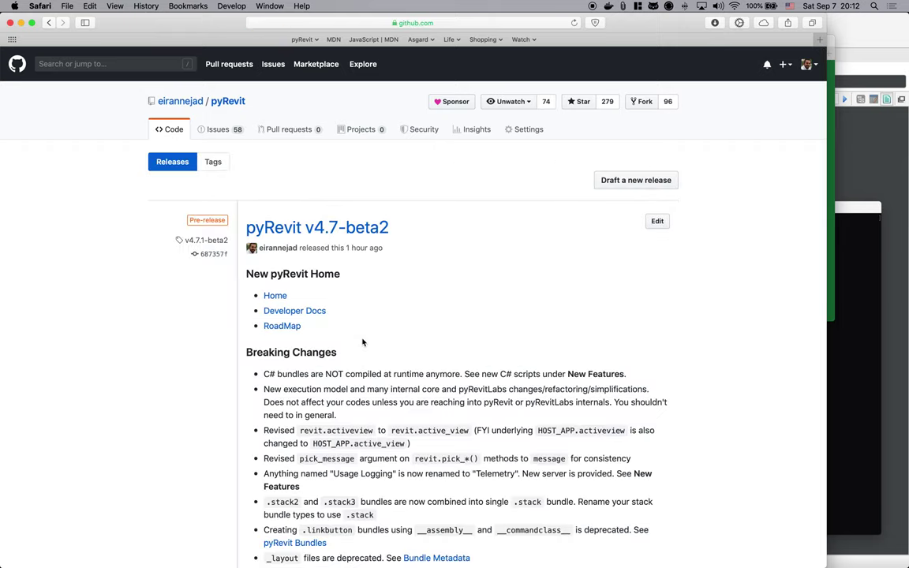
# - Scroll the v4.7-beta2 pre-release notes down to their Breaking Changes list
pyautogui.scroll(-2, 360, 331)
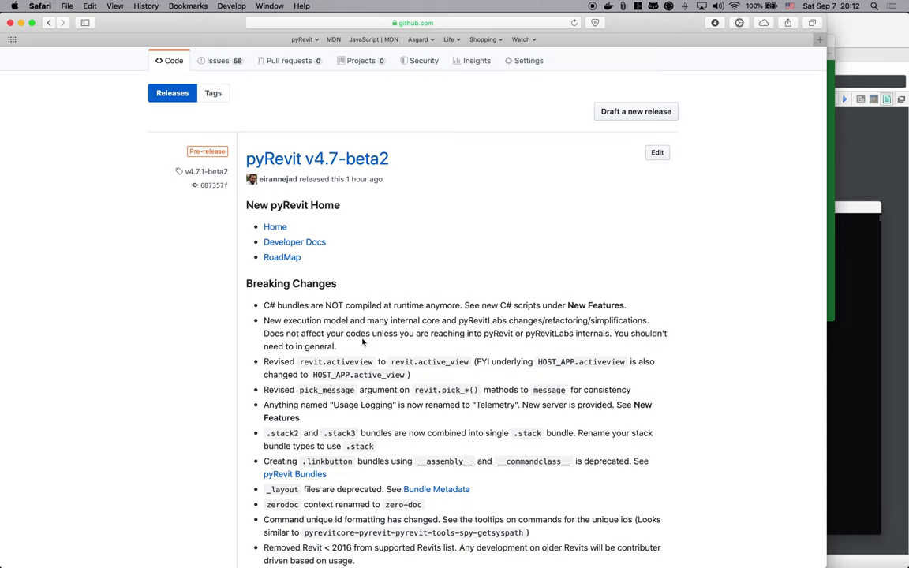
pyautogui.scroll(-1, 363, 341)
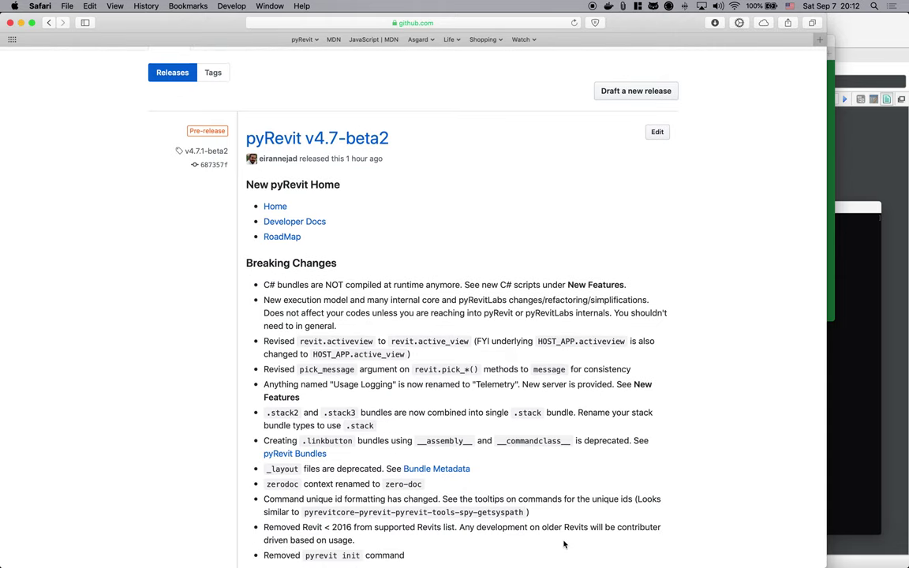
pyautogui.moveTo(719, 562)
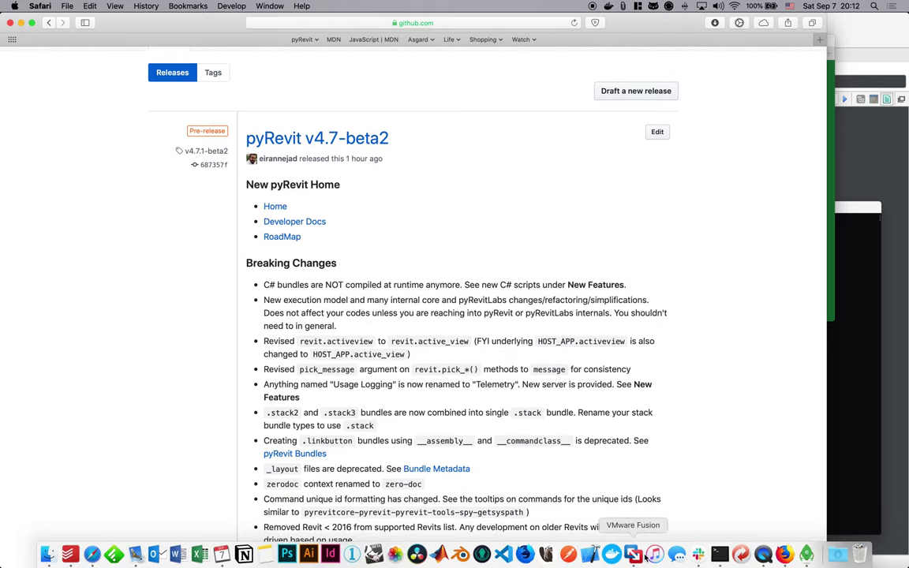